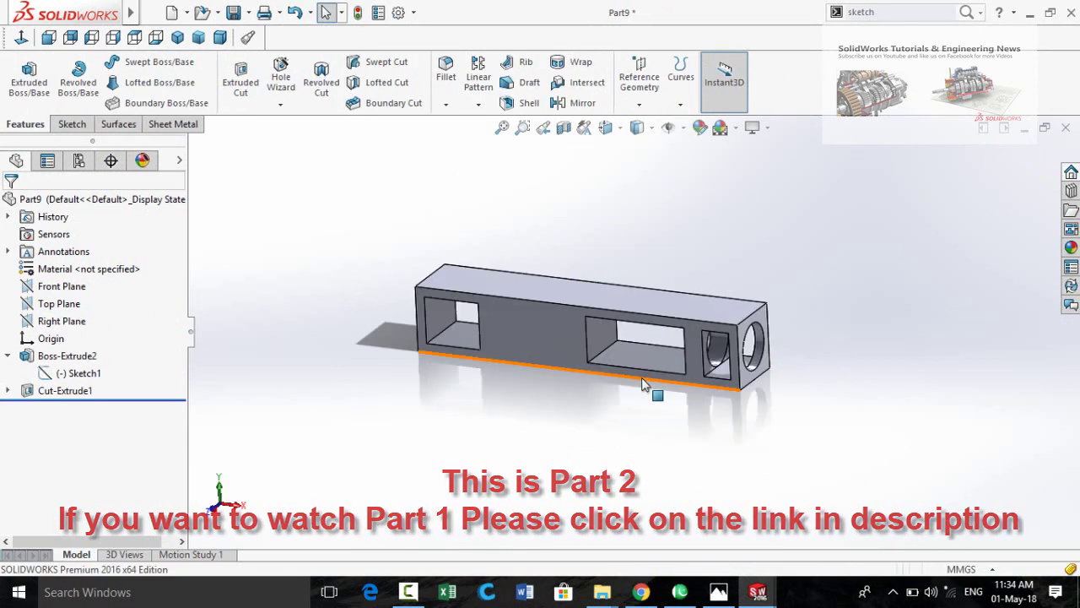
- Start a sketch on the beam's front face and draw a circle about 17.5 mm in diameter between the square and wide rectangular openings
mouse_move(509, 415)
middle_down()
mouse_move(515, 390)
mouse_move(557, 360)
mouse_move(549, 364)
middle_up()
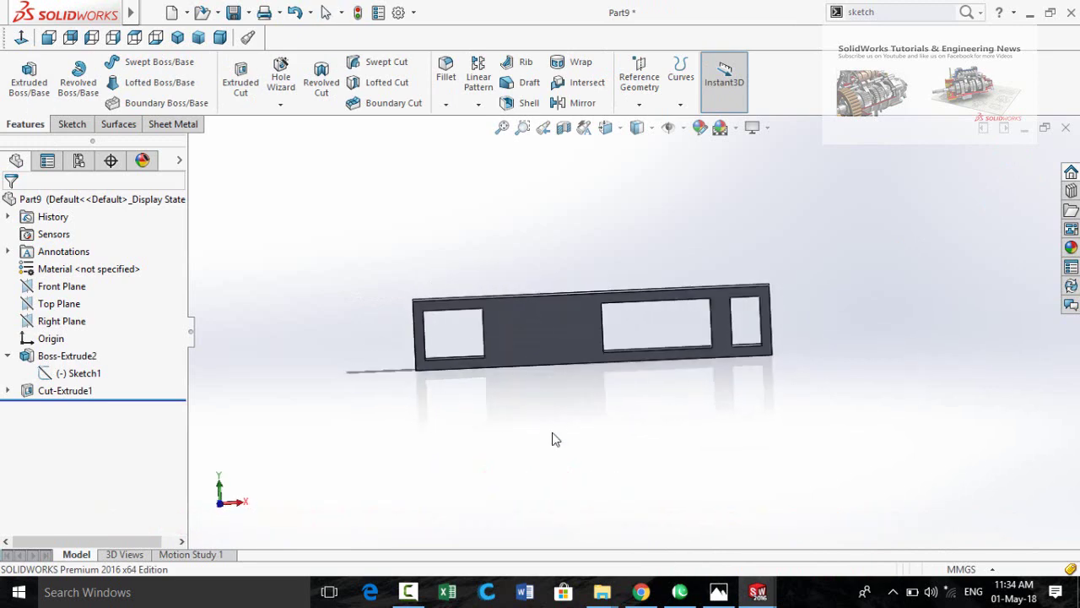
click(532, 332)
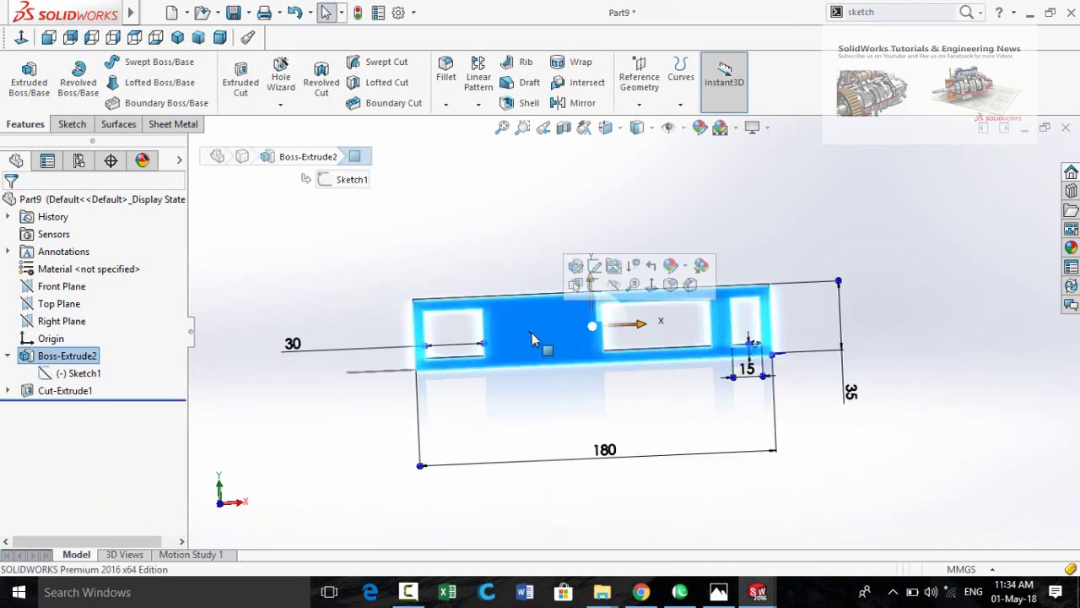
click(594, 286)
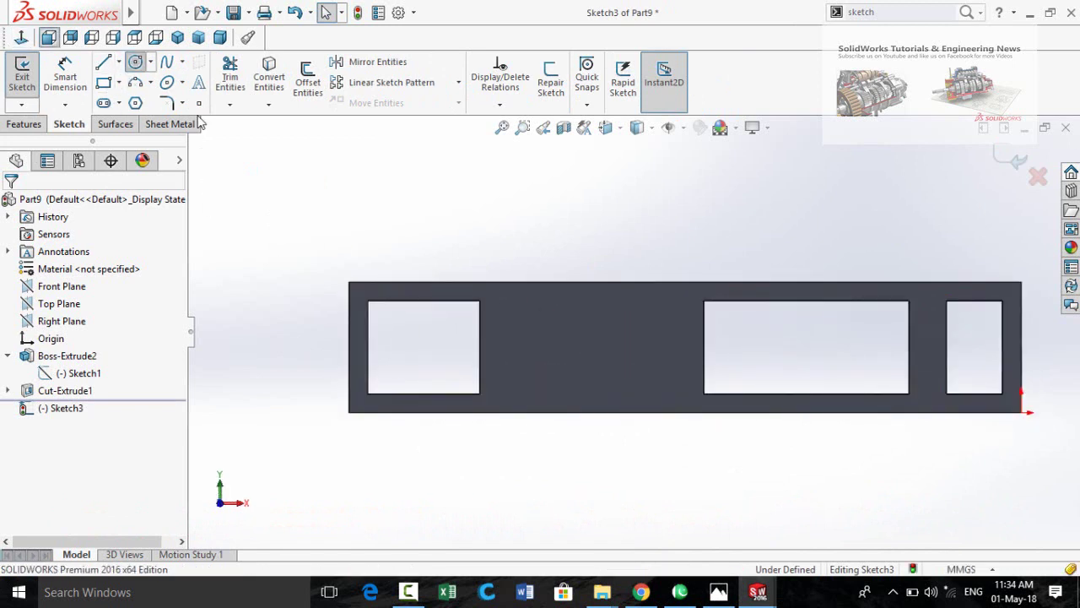
scroll(622, 355, down, 3)
click(558, 334)
click(570, 389)
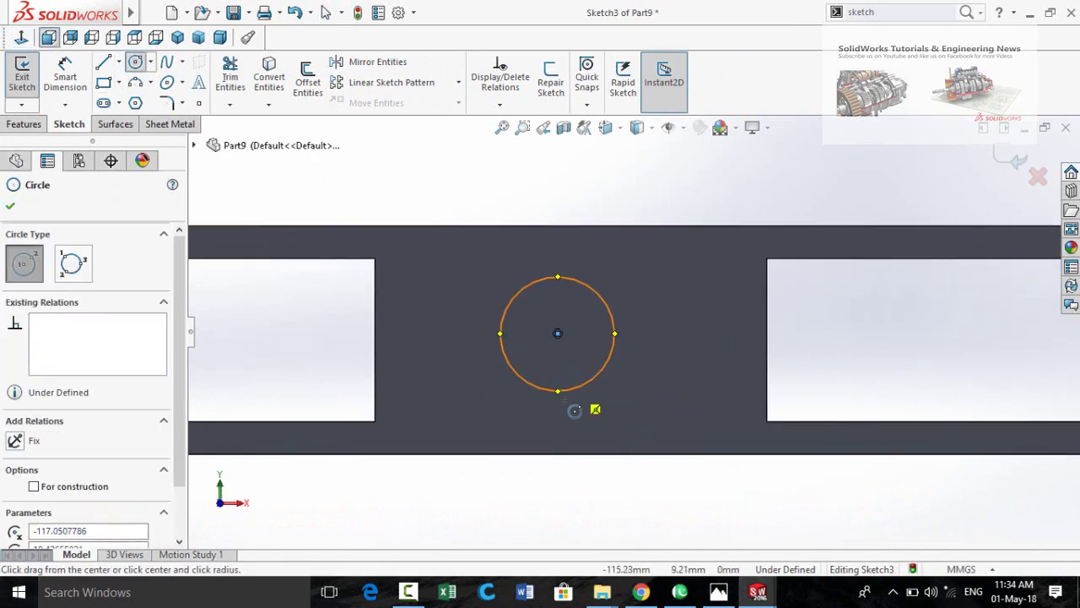
- Dimension the circle's diameter and set it to 15 mm
scroll(564, 400, up, 3)
right_drag(579, 405, 578, 368)
click(580, 366)
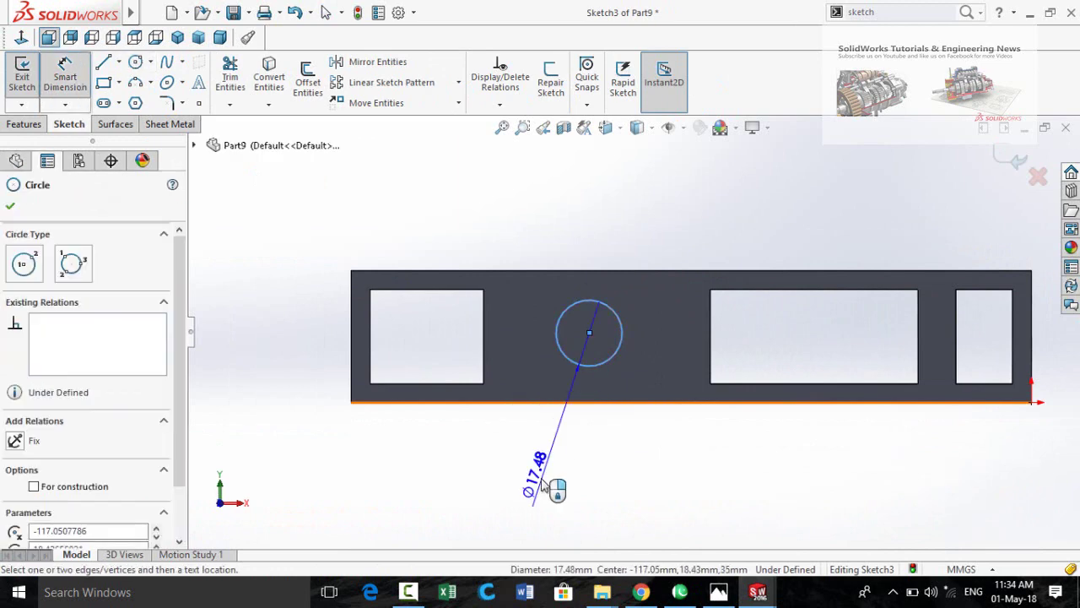
click(545, 487)
text(15)
key(Return)
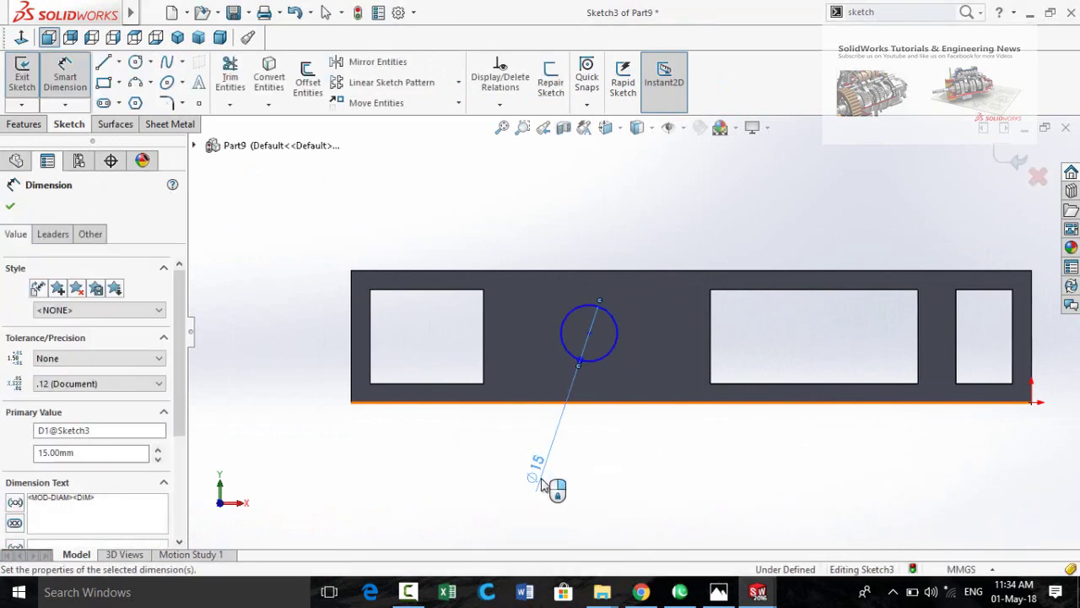
key(Escape)
- Make the circle's center horizontal with the midpoint of the square opening's nearest vertical edge
scroll(582, 350, down, 2)
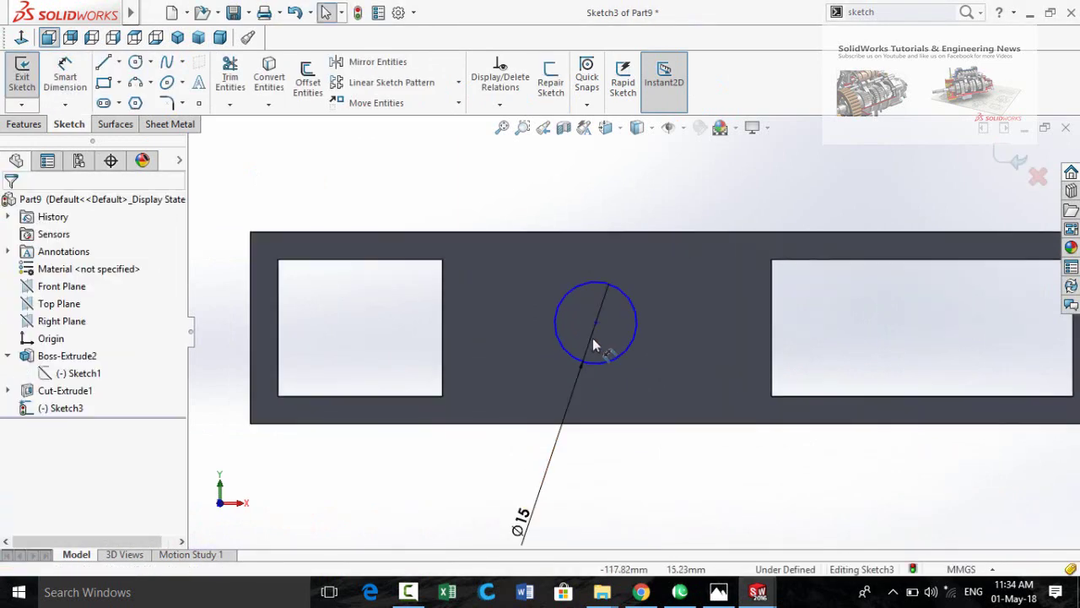
click(595, 324)
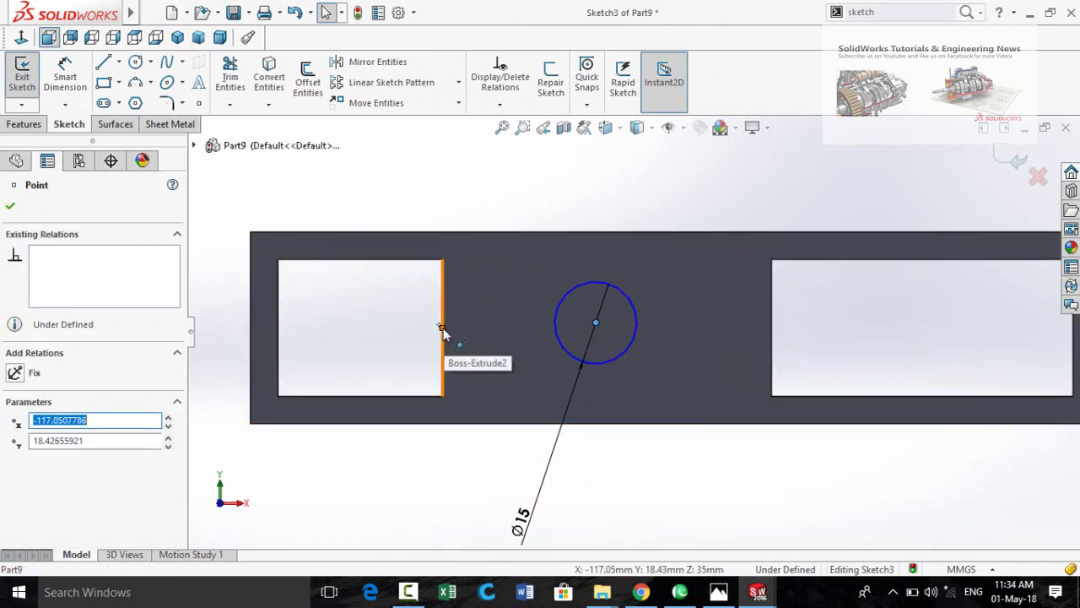
ctrl+click(443, 328)
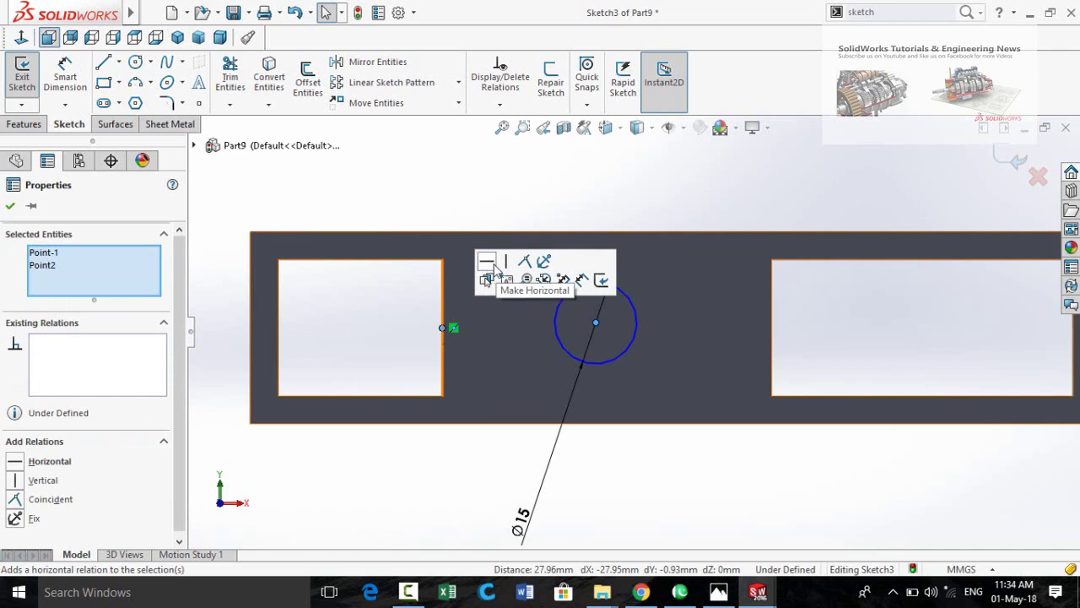
click(489, 262)
click(498, 221)
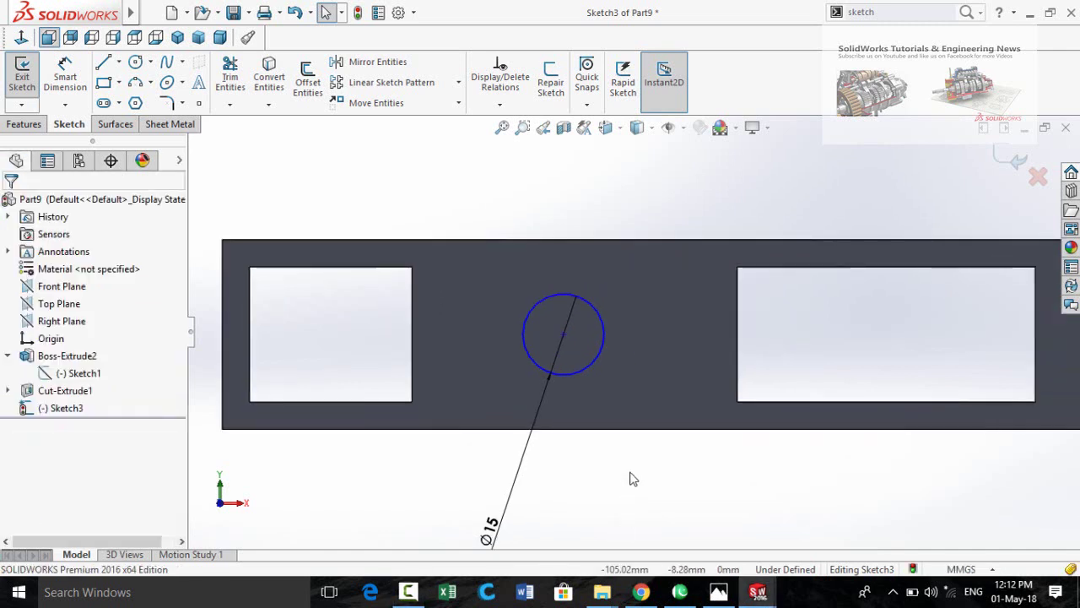
- Cut-extrude the circle through the beam with a blind depth of 59 mm
click(30, 124)
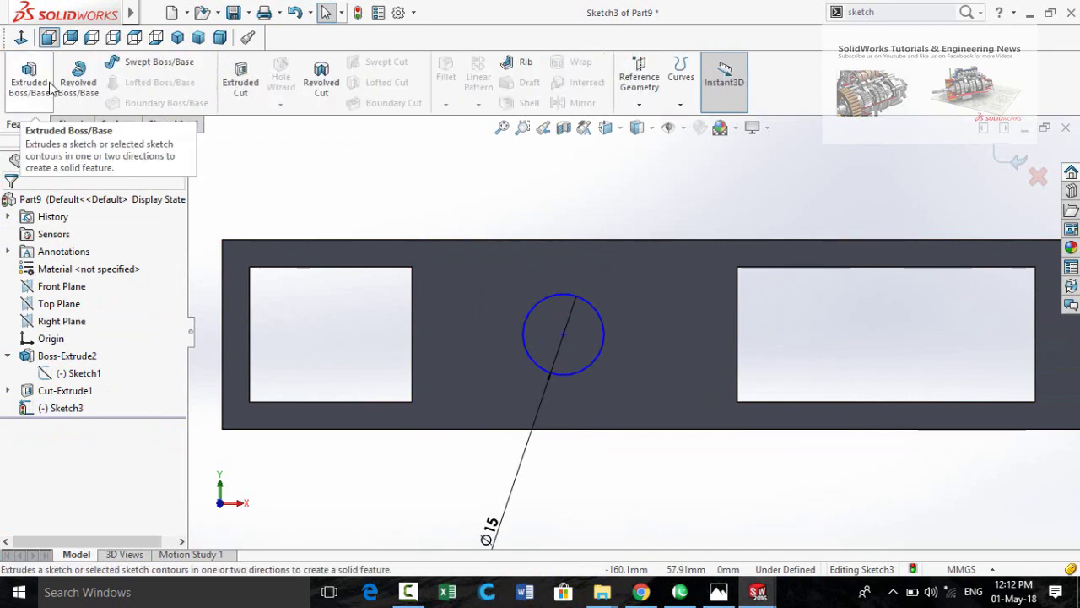
click(240, 80)
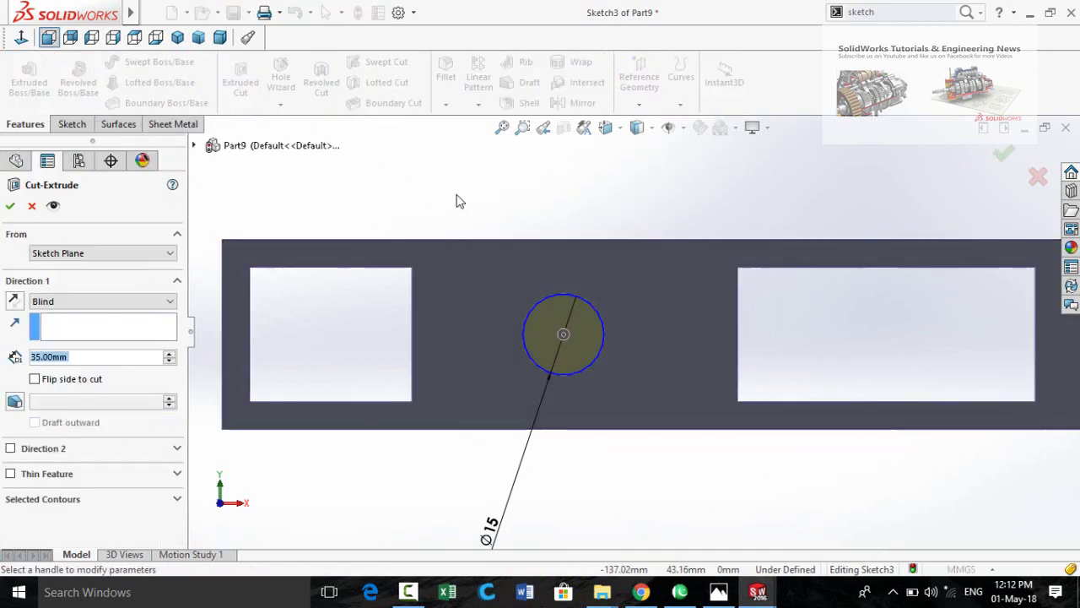
scroll(459, 200, up, 4)
middle_drag(496, 218, 472, 316)
drag(577, 349, 488, 348)
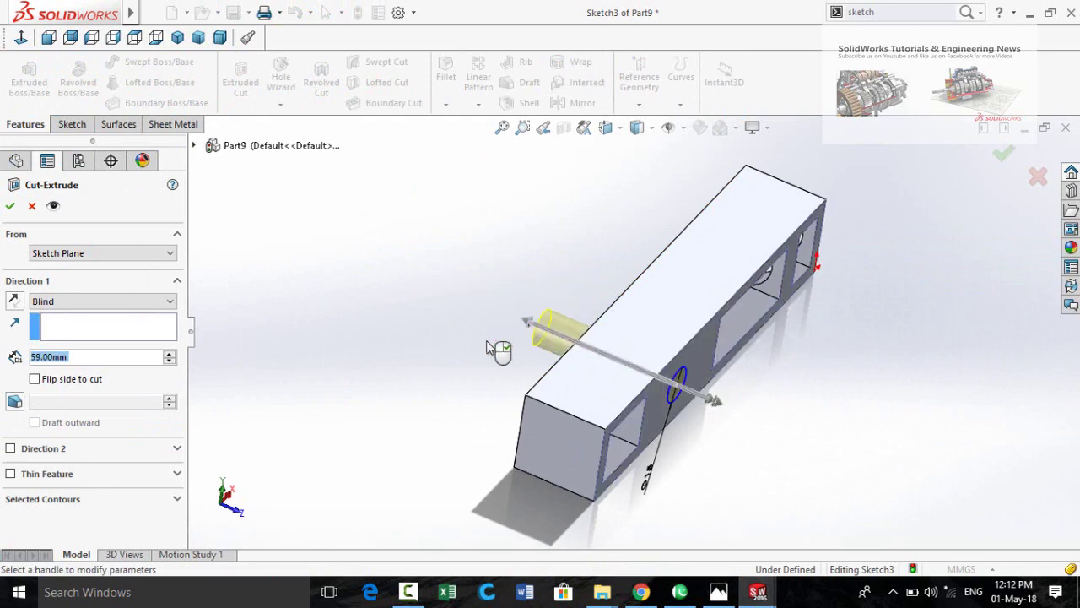
click(11, 207)
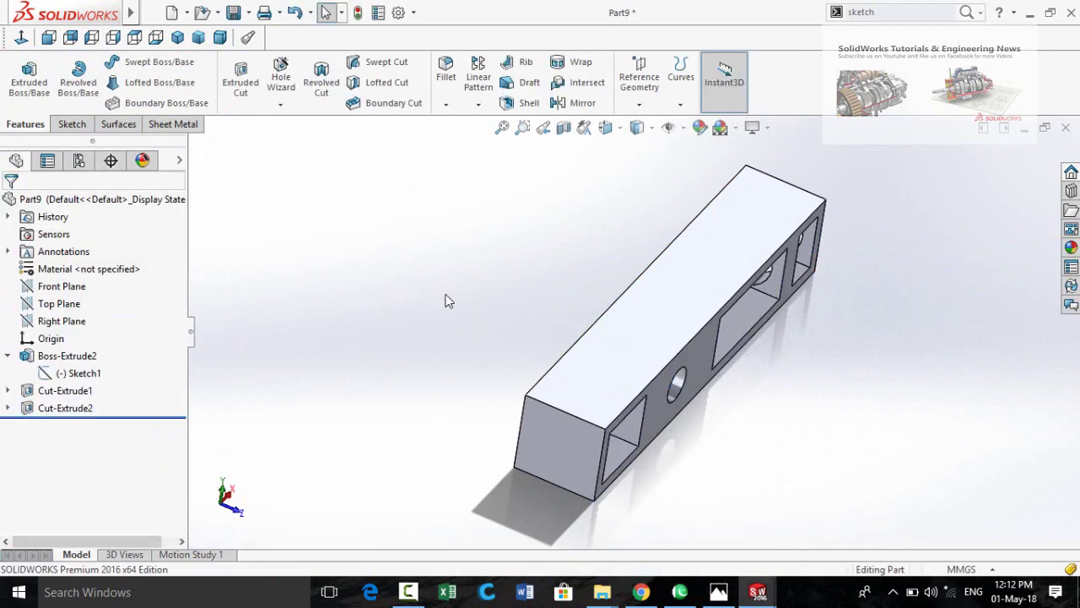
- Save the part as Beam 2 and create a new part document
middle_drag(448, 301, 315, 288)
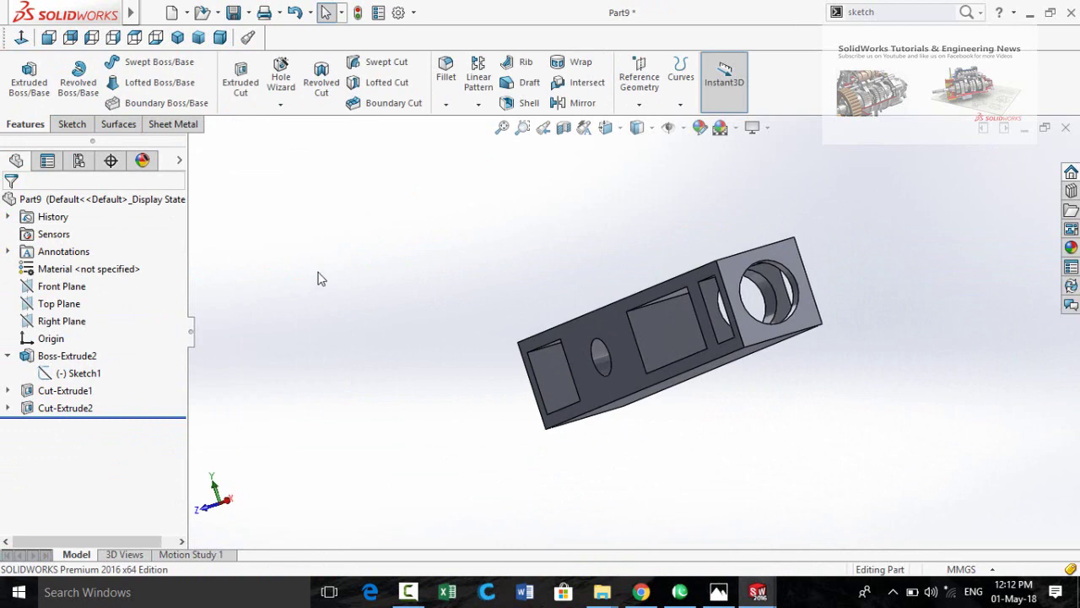
key(ctrl+s)
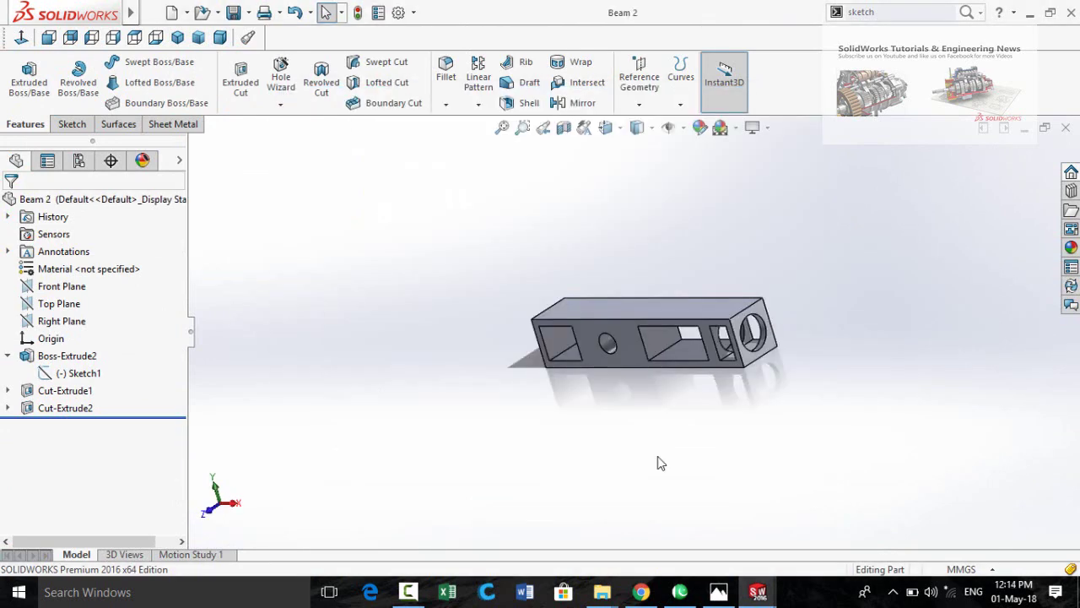
key(ctrl+n)
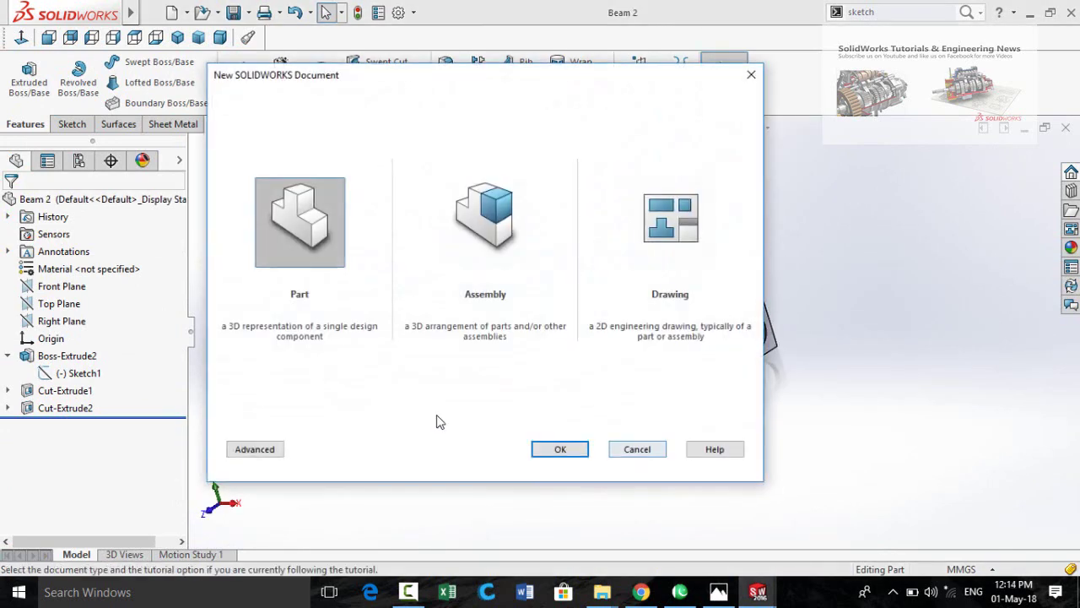
double_click(332, 241)
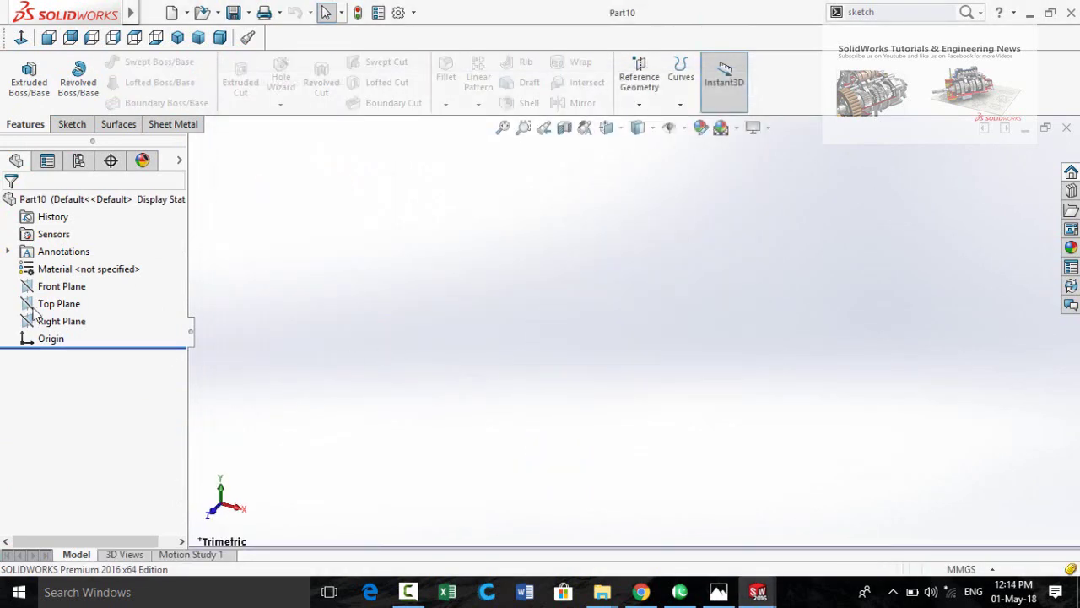
- Sketch a corner rectangle about 62 mm high on the Front Plane, with its lower-right corner at the origin
click(51, 287)
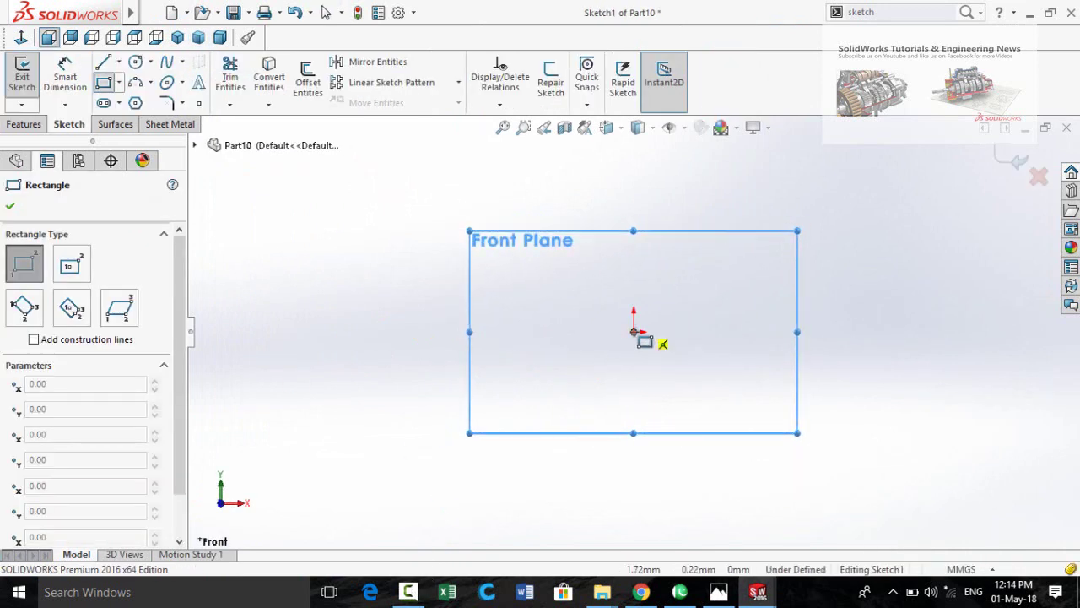
click(634, 332)
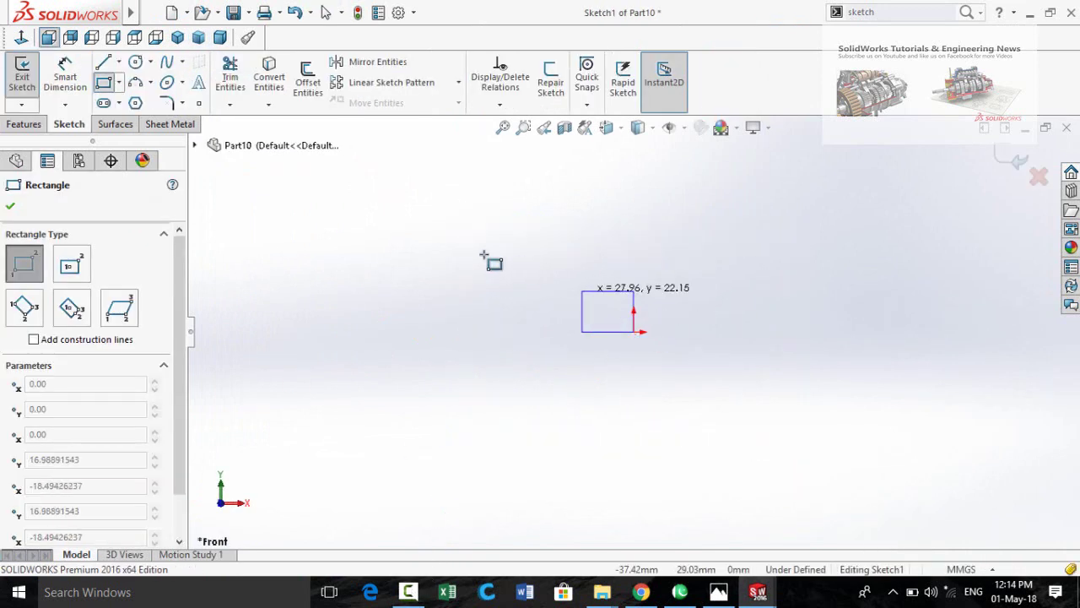
click(394, 218)
- Dimension the rectangle to a height of 200 mm and a width of 100 mm
right_drag(636, 464, 629, 319)
click(635, 315)
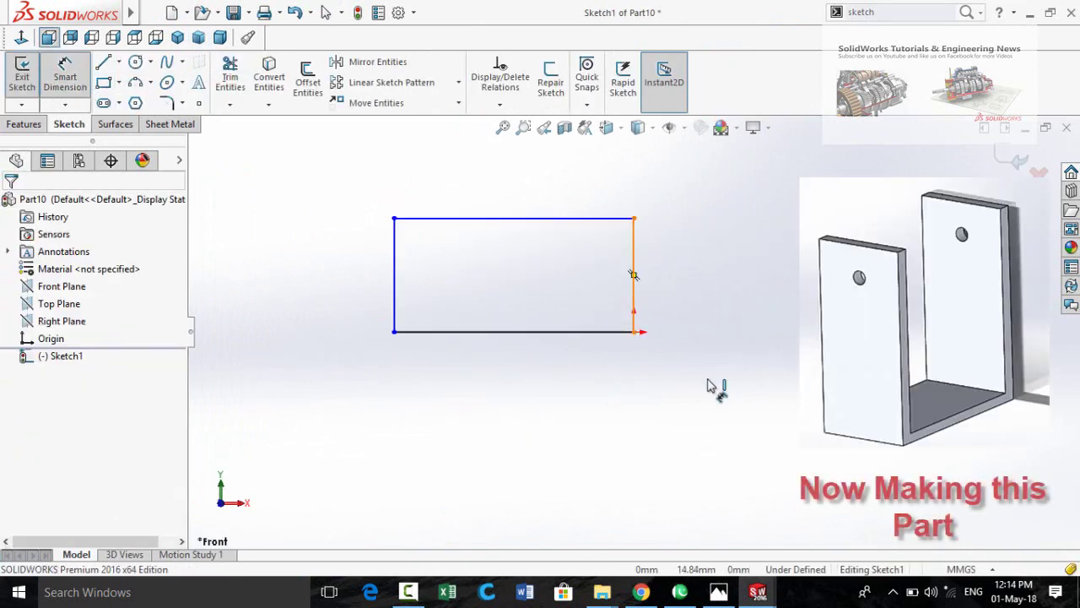
click(748, 437)
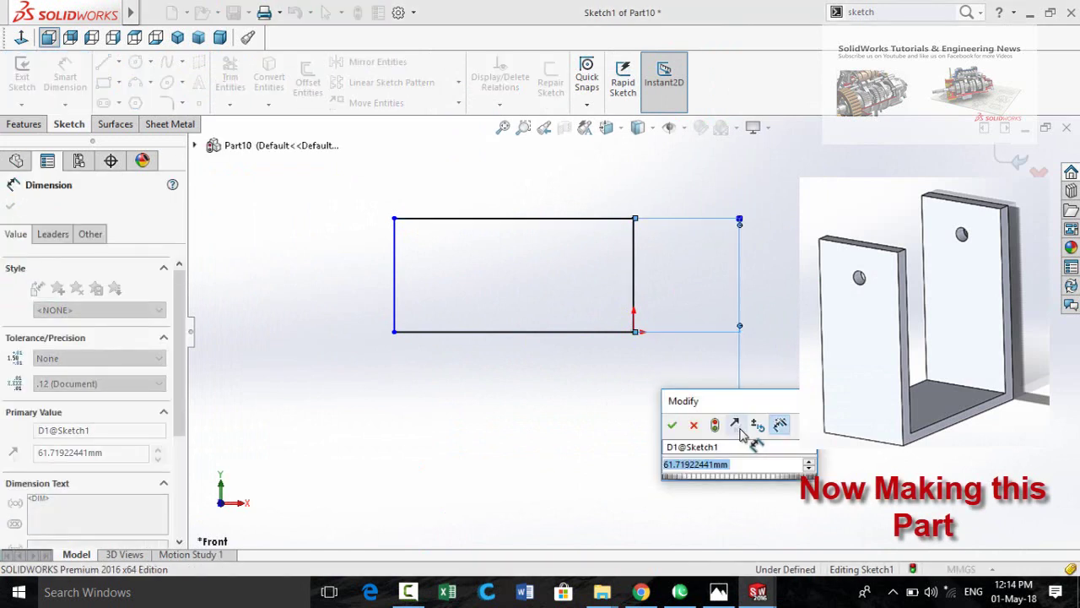
text(200)
key(Return)
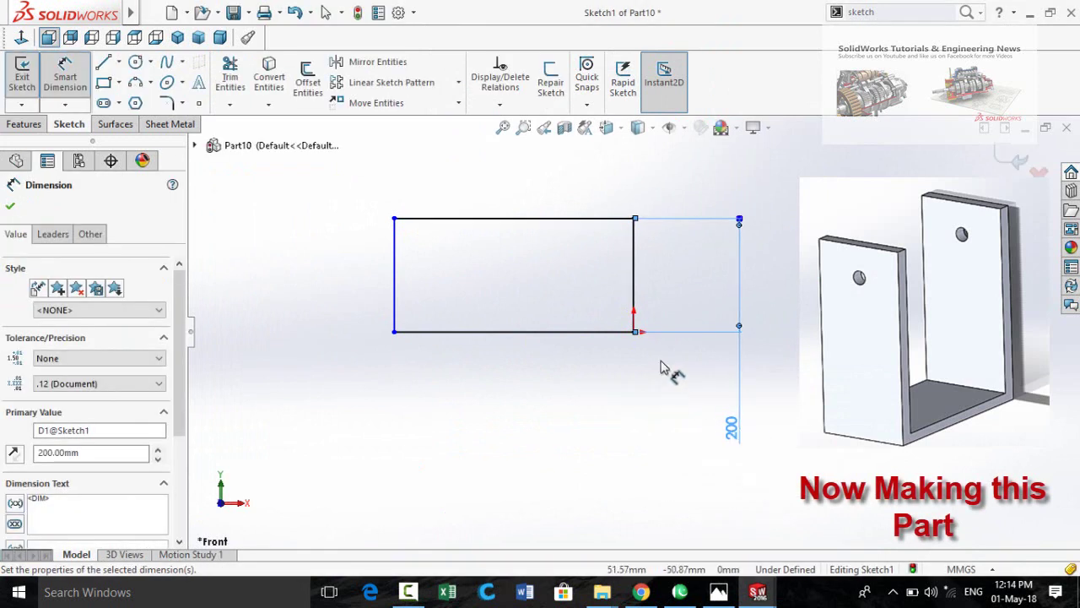
click(429, 332)
click(479, 448)
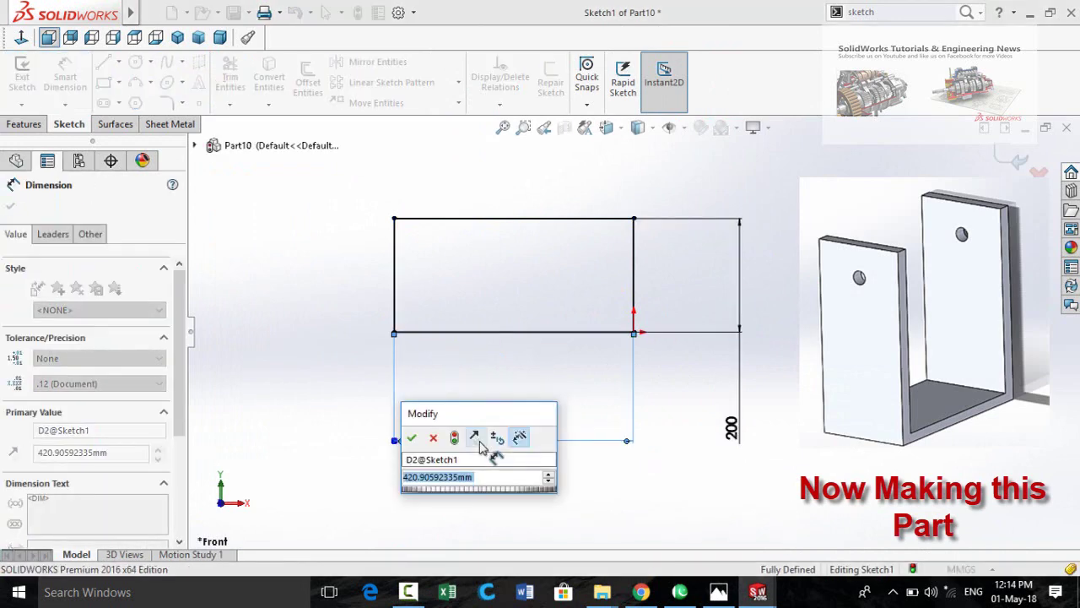
text(100)
key(Return)
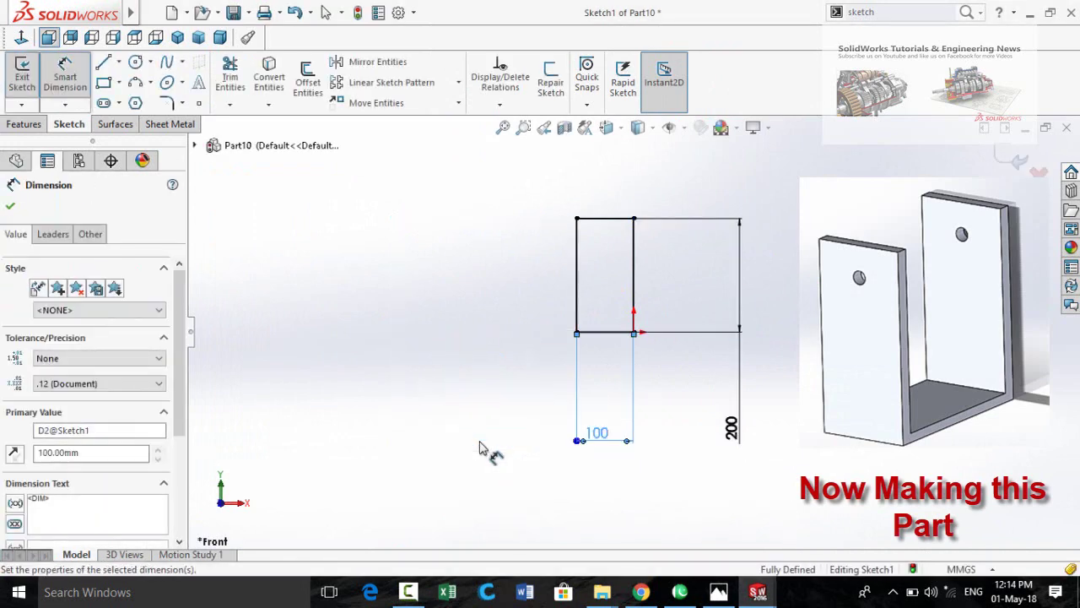
- Extrude the rectangle as a boss with a blind depth of 10 mm
click(25, 124)
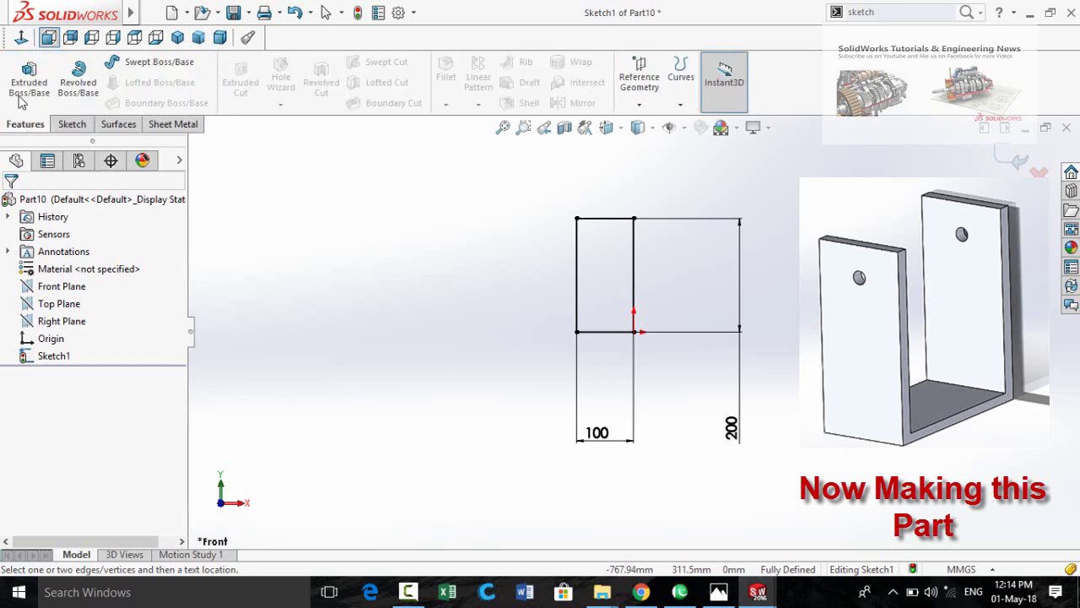
click(29, 84)
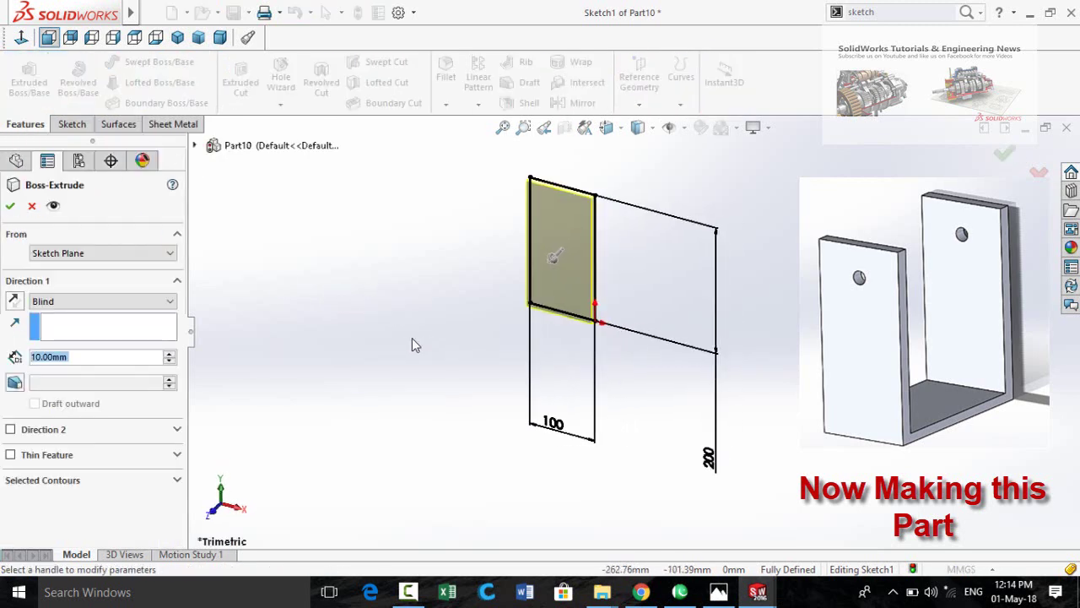
click(10, 208)
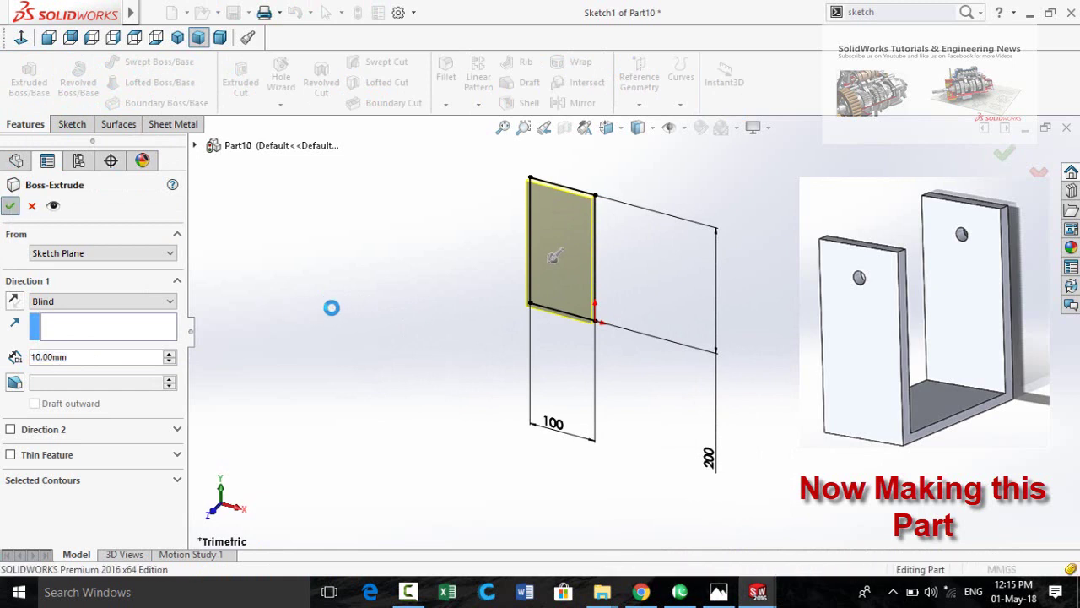
- Sketch two full-width rectangles on the plate's front face, about 25 mm high at the upper end and about 19 mm high at the lower end
click(564, 255)
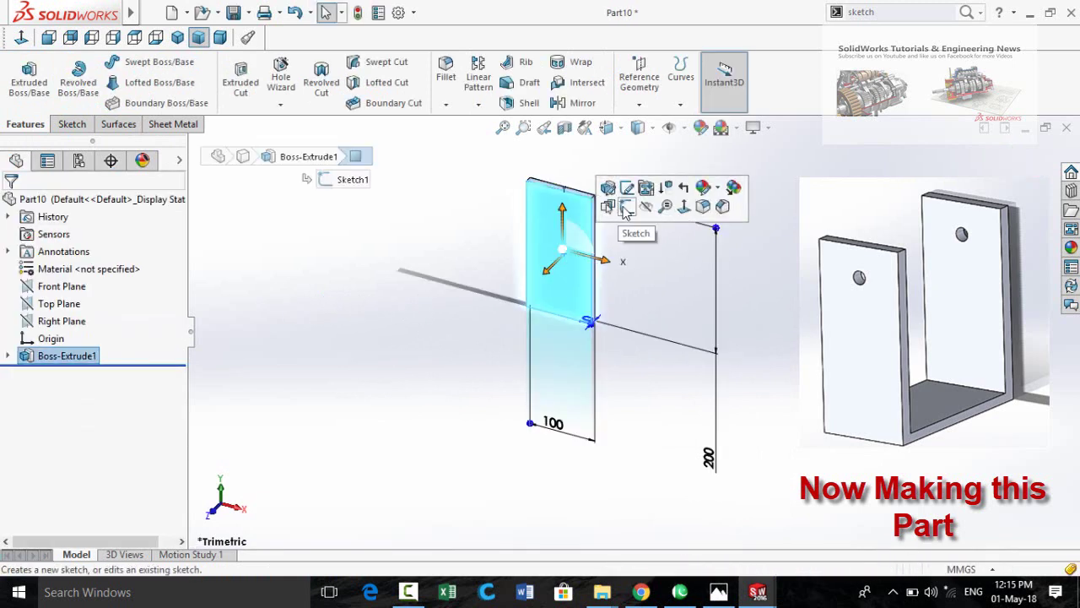
click(625, 208)
click(20, 38)
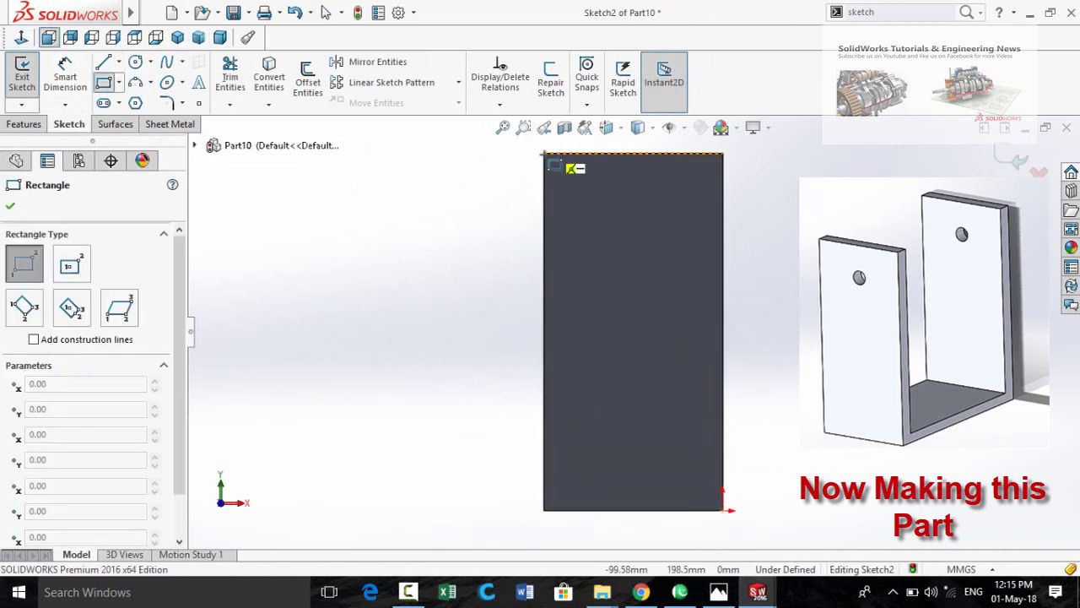
click(544, 153)
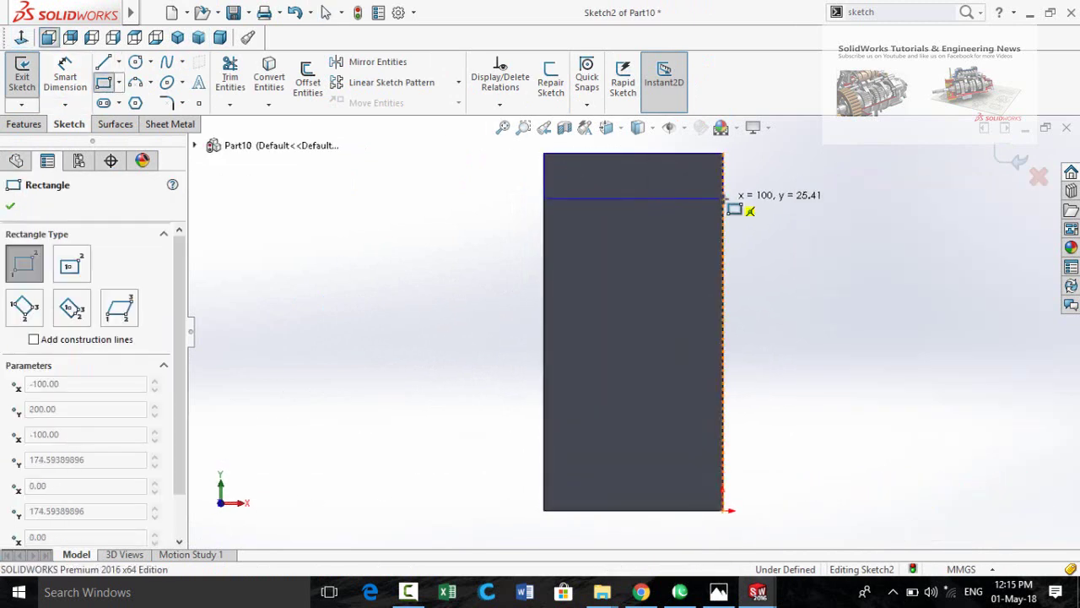
click(723, 198)
click(723, 510)
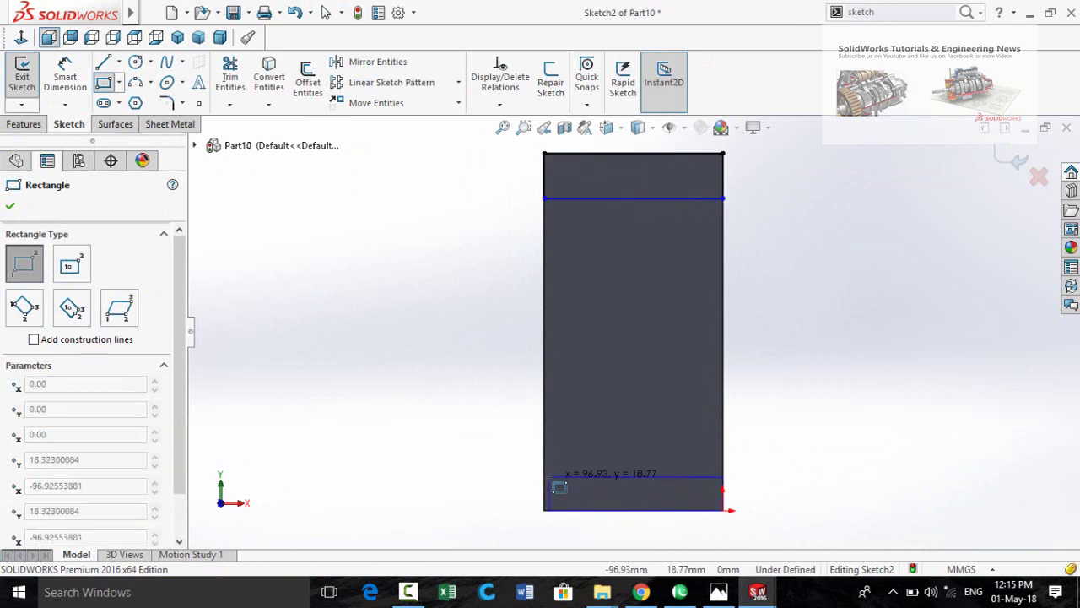
click(544, 478)
key(Escape)
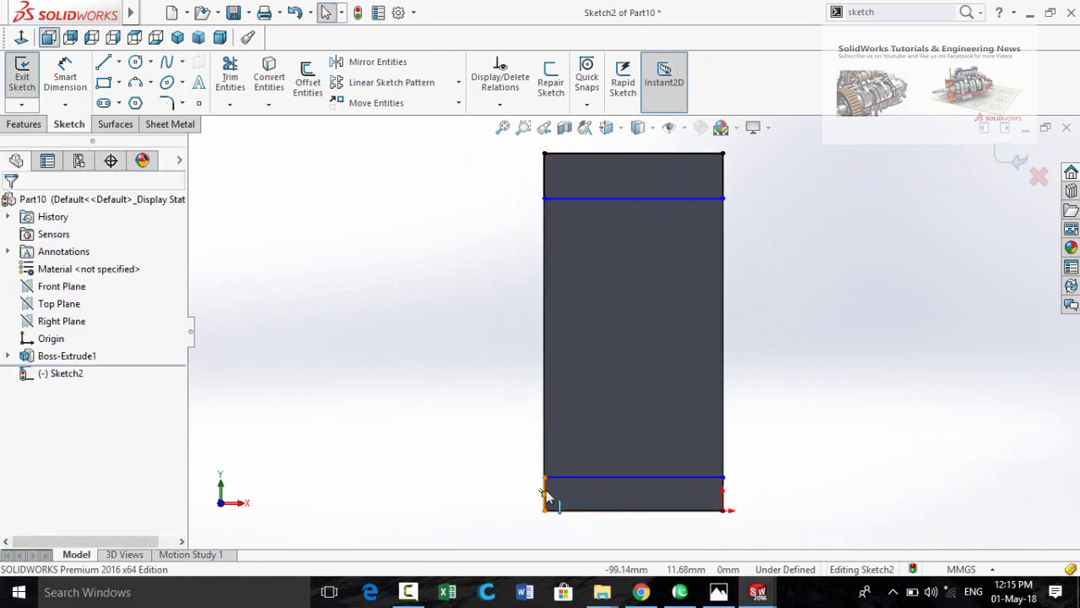
- Add an equal relation between the short left sides of the upper and lower rectangles
click(544, 489)
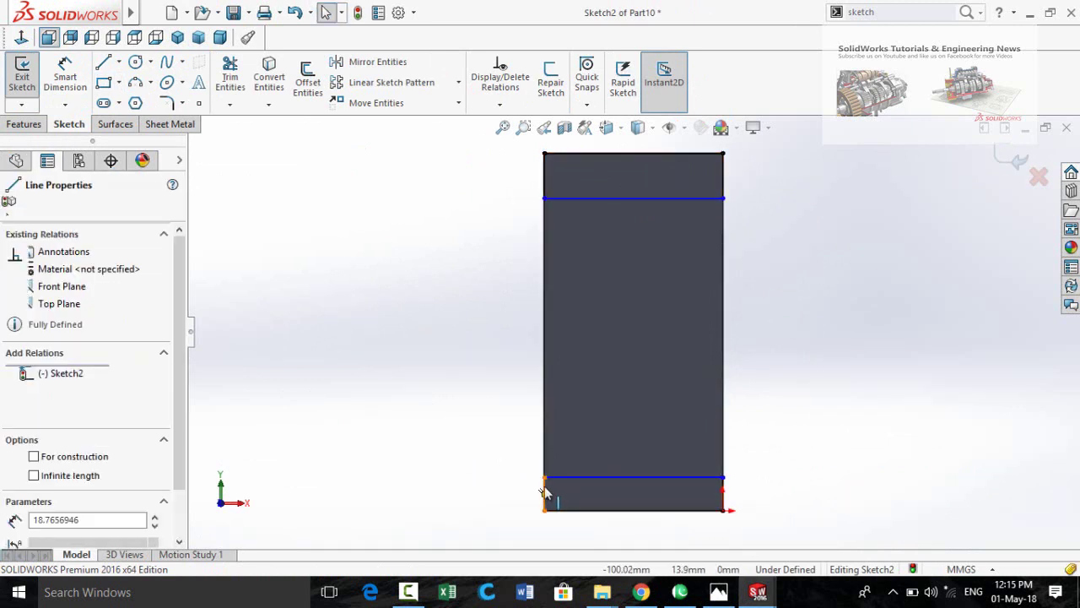
ctrl+click(546, 188)
click(666, 128)
click(401, 402)
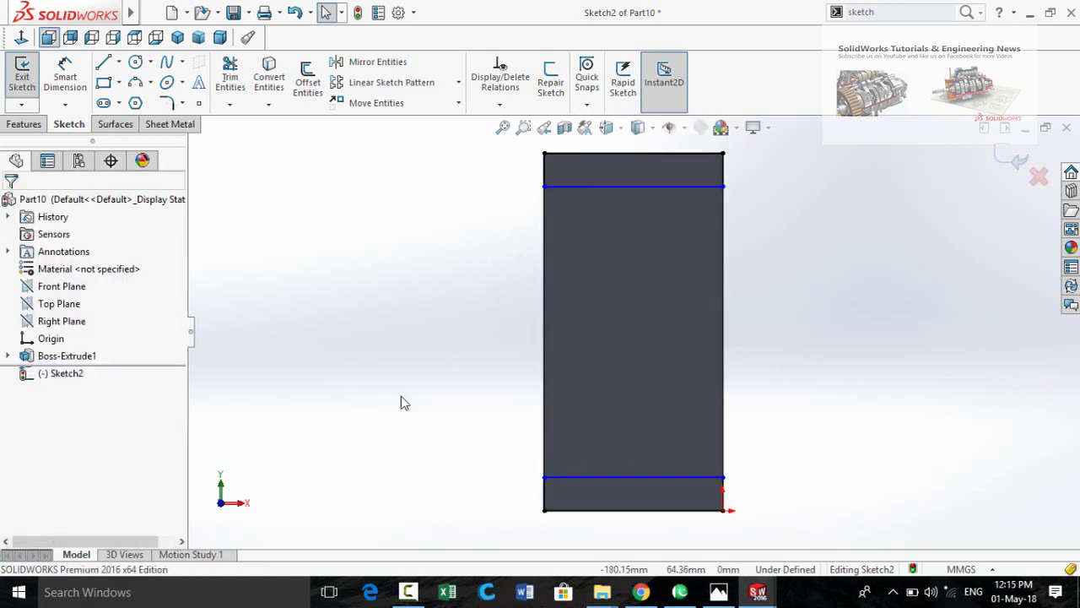
- Dimension the upper rectangle's short left side to 14 mm
right_drag(401, 402, 389, 304)
click(545, 181)
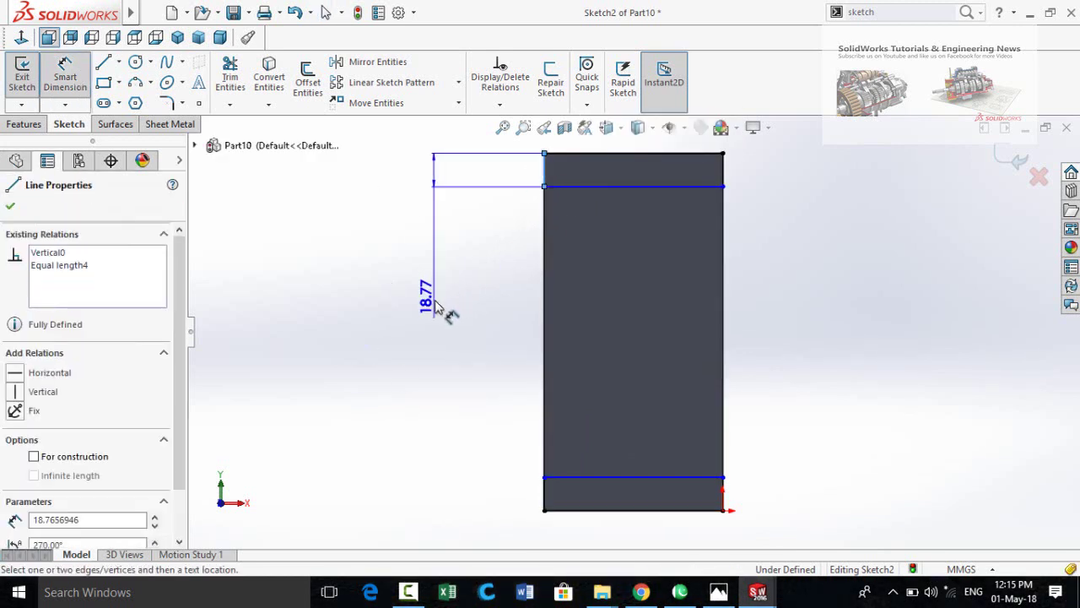
click(442, 311)
text(14)
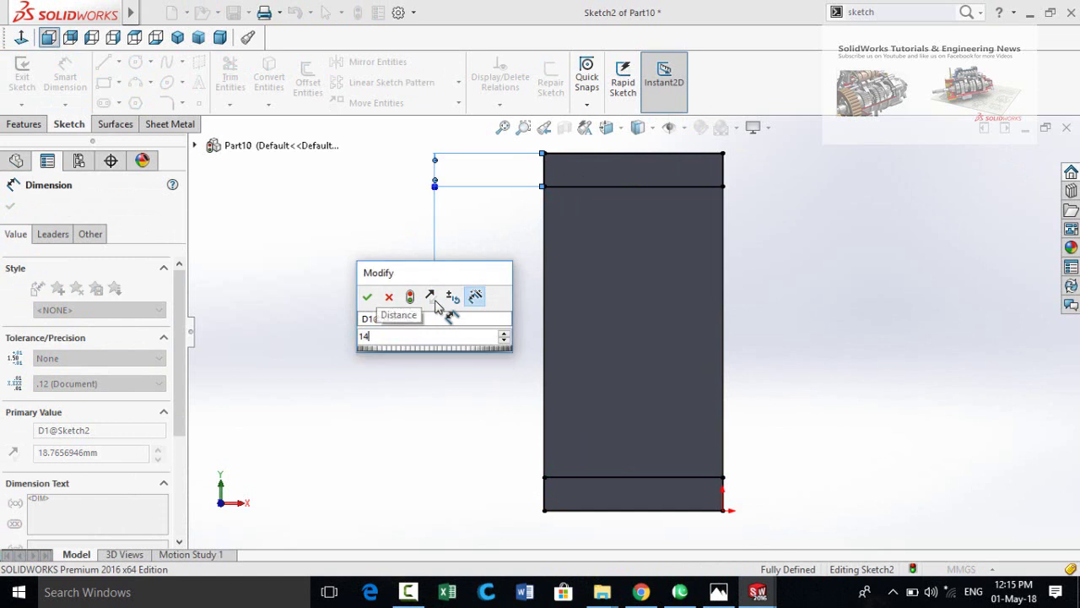
key(Return)
click(295, 306)
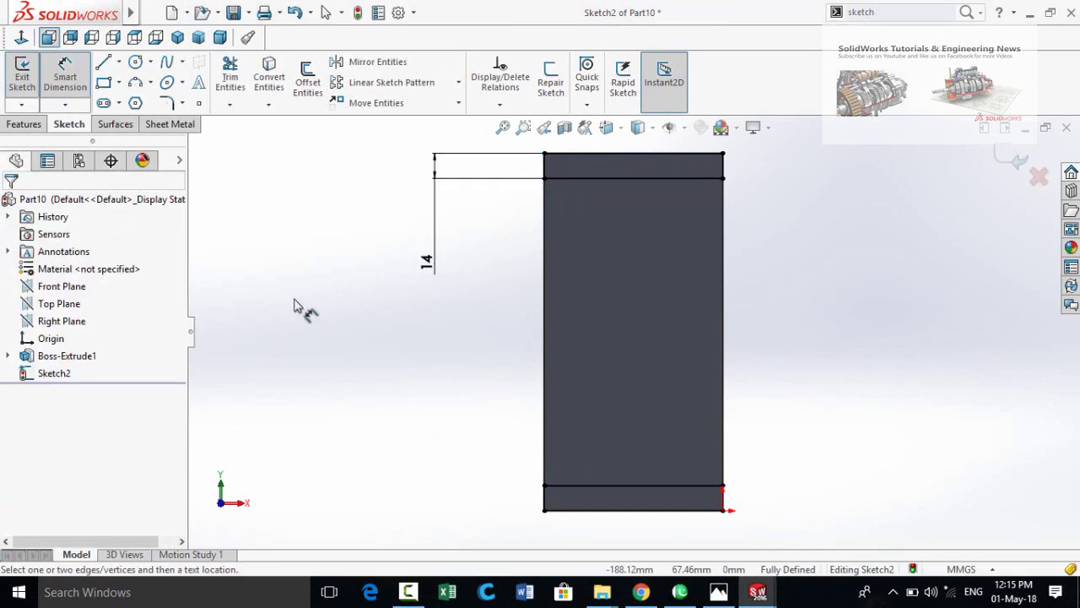
- Extrude both rectangles as a boss with a blind depth of 200 mm to form the bracket's side plates
click(24, 124)
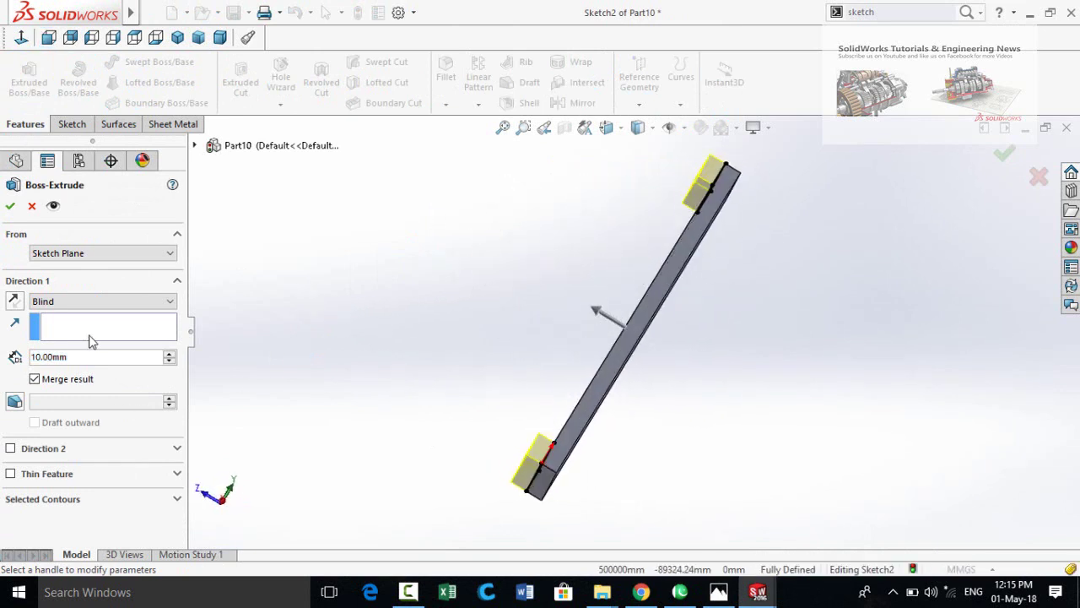
text(200)
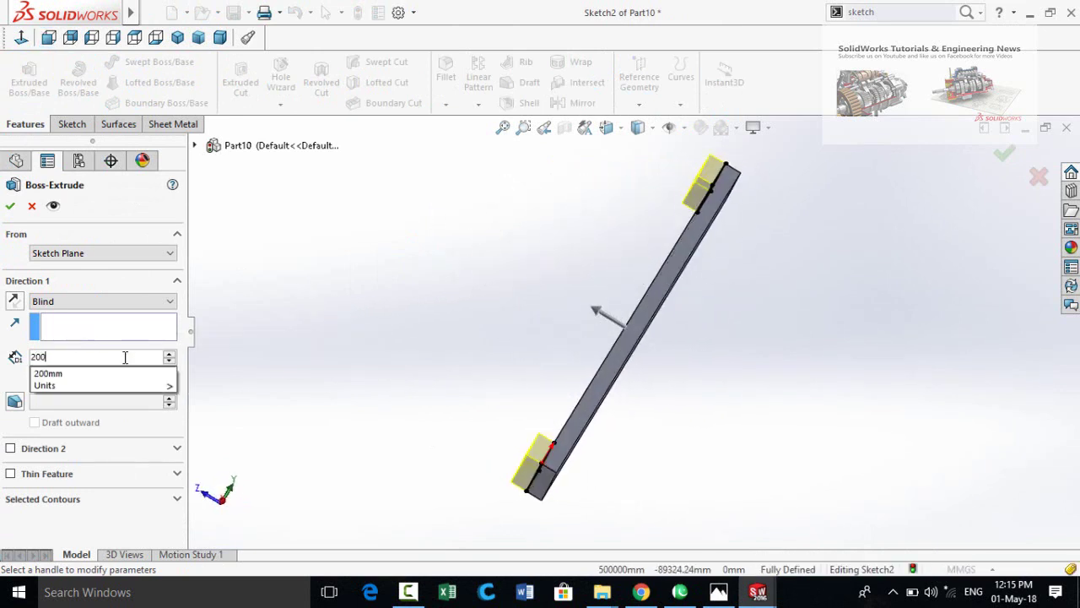
key(Return)
scroll(458, 309, up, 5)
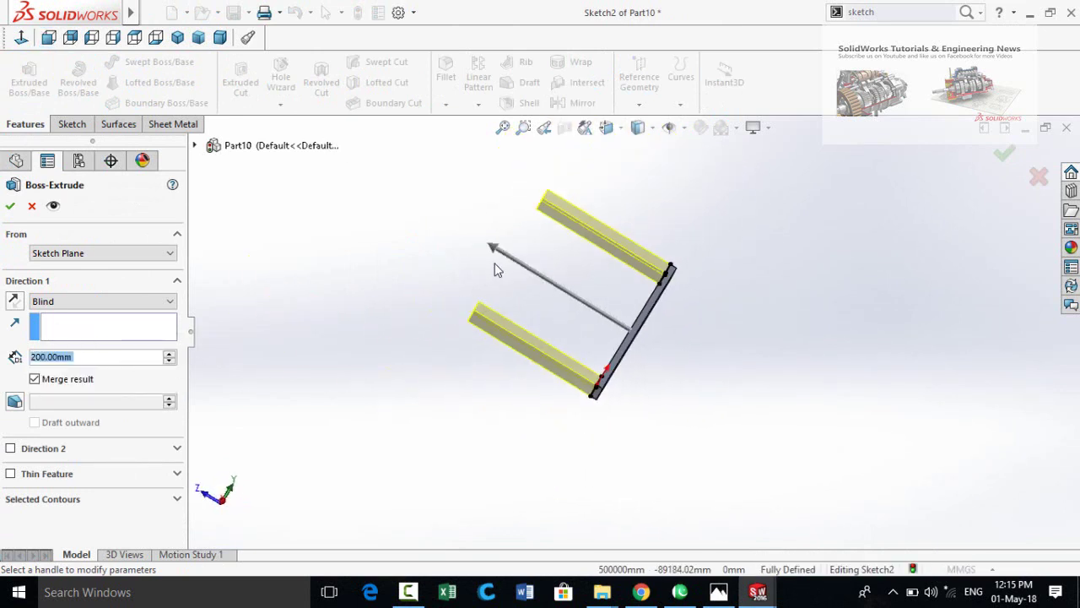
middle_drag(496, 267, 627, 170)
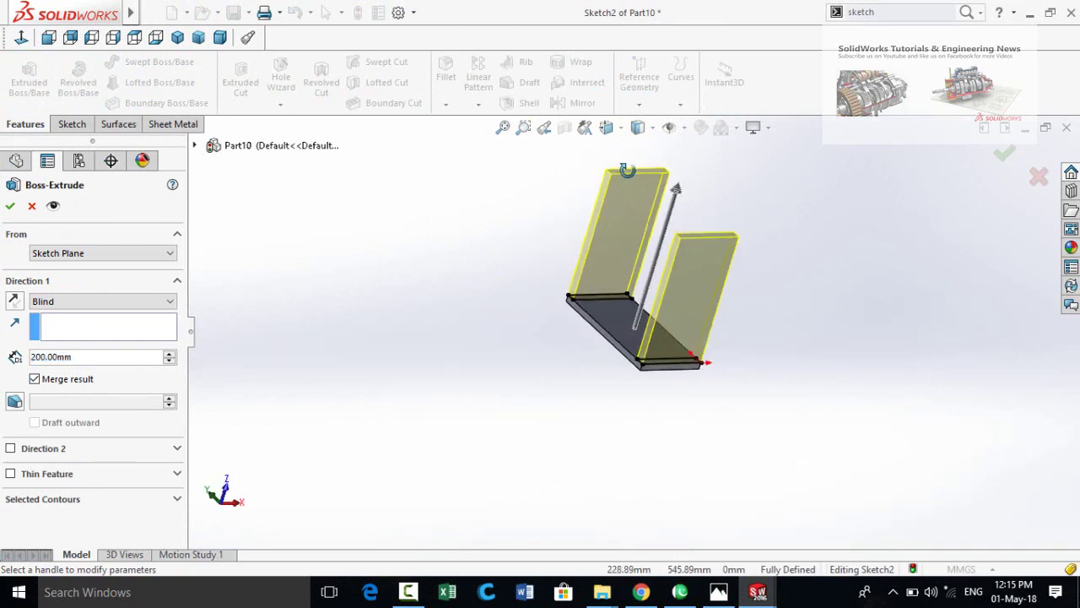
click(11, 208)
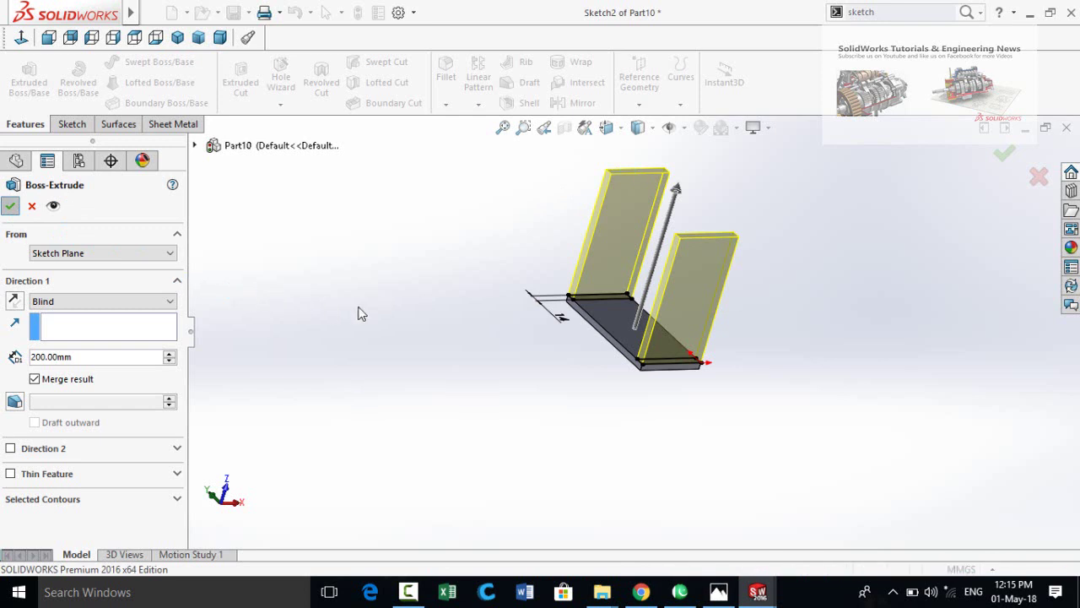
- Sketch a circle about 73 mm in diameter near the upper end of one side plate's outer face
click(679, 262)
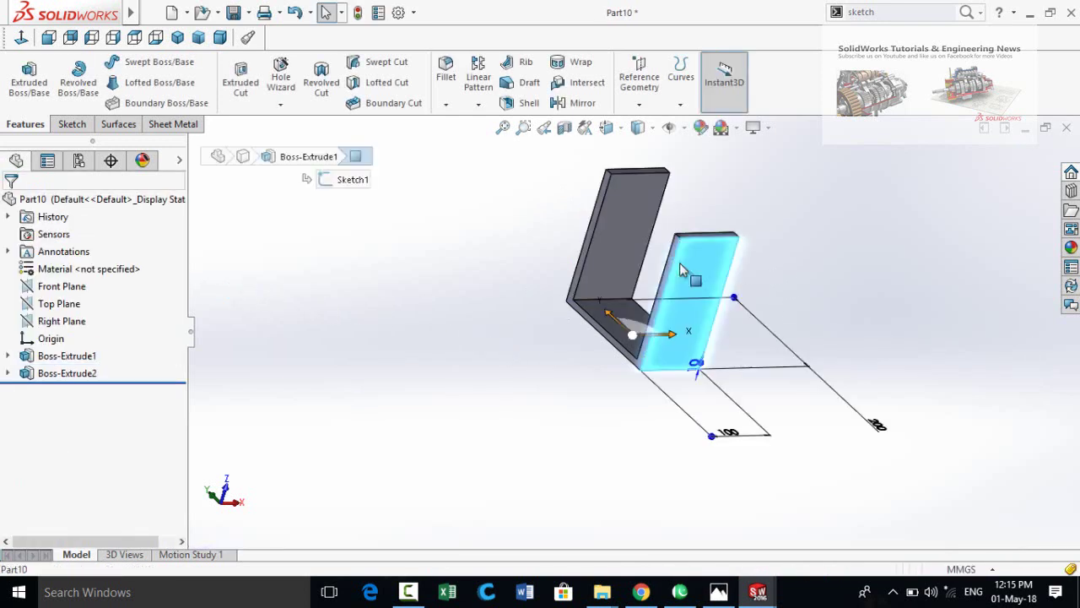
click(760, 203)
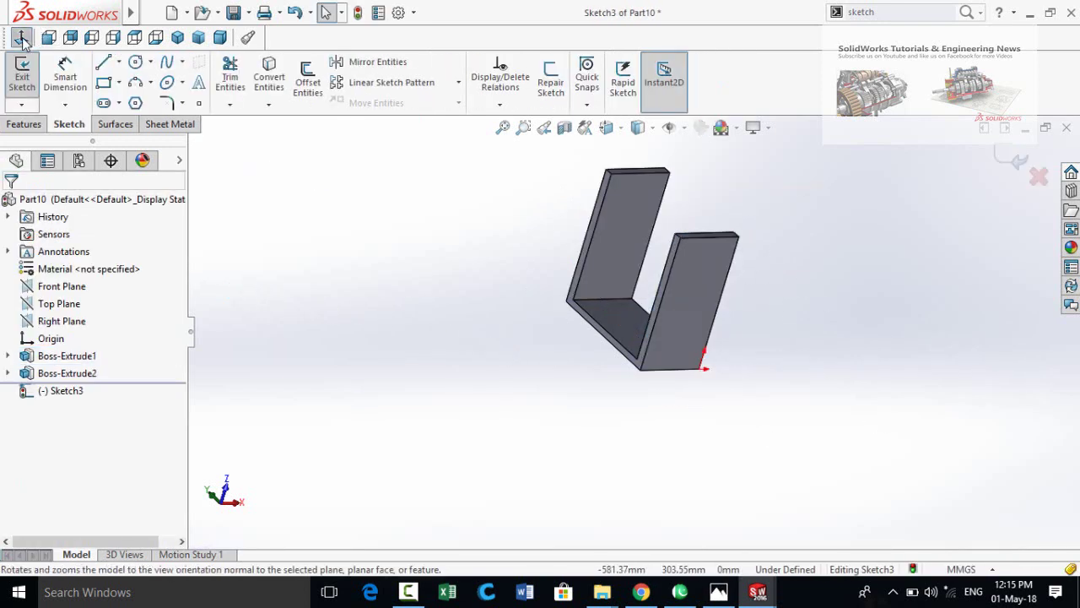
click(47, 37)
click(135, 61)
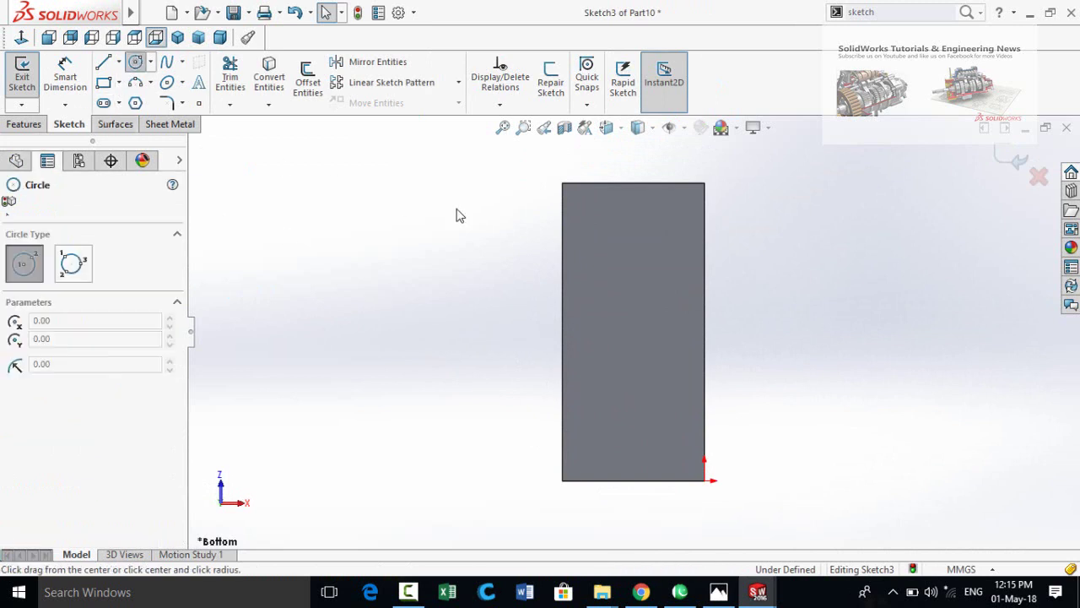
click(634, 238)
click(658, 297)
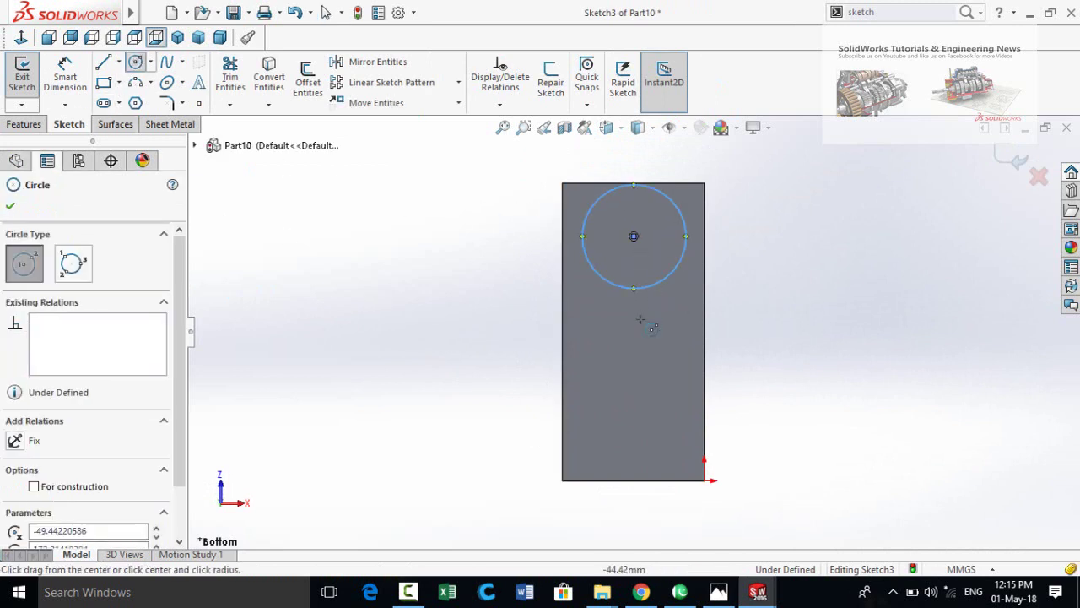
key(Escape)
- Dimension the circle's diameter to 15 mm
right_drag(781, 408, 764, 359)
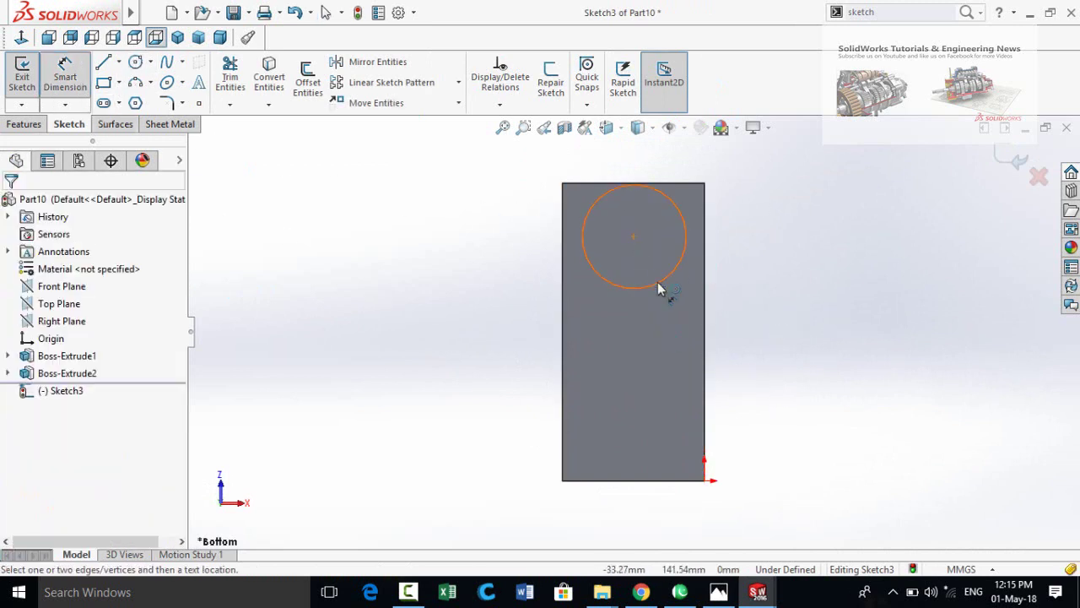
click(661, 289)
click(815, 287)
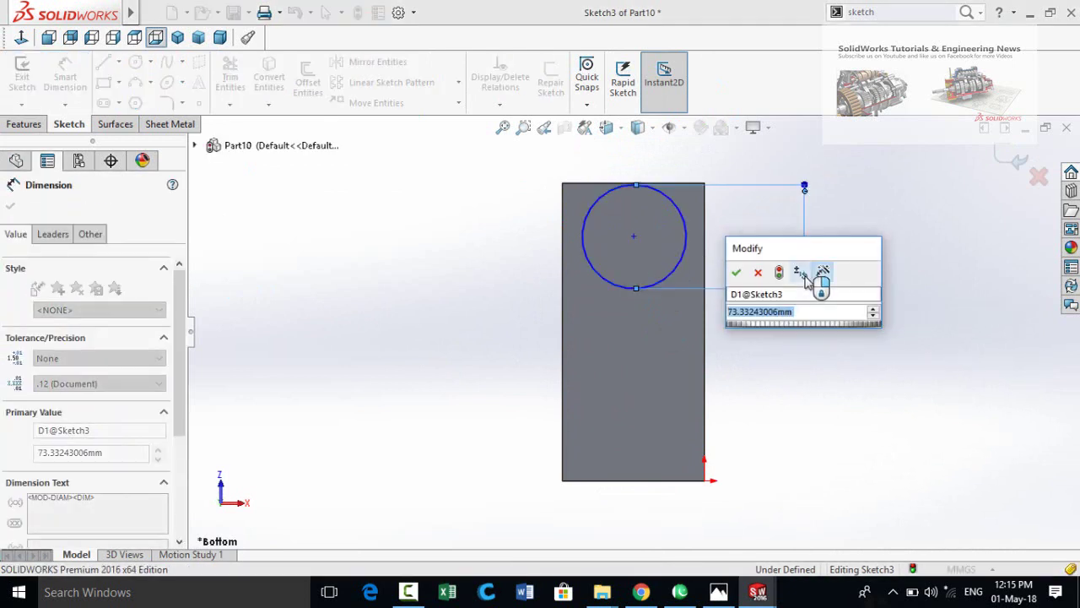
text(15)
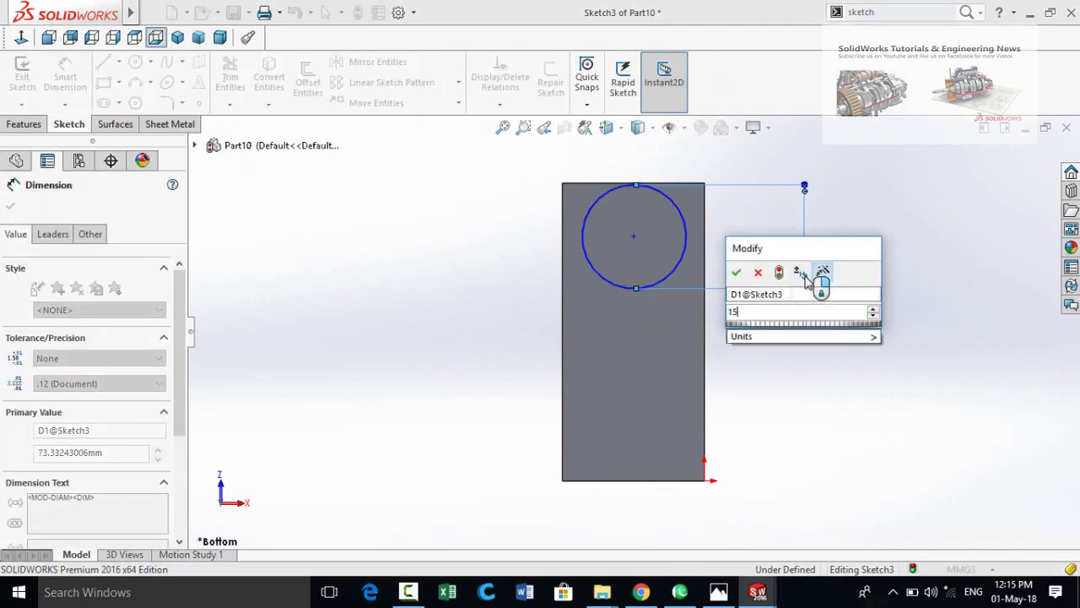
key(Return)
key(Escape)
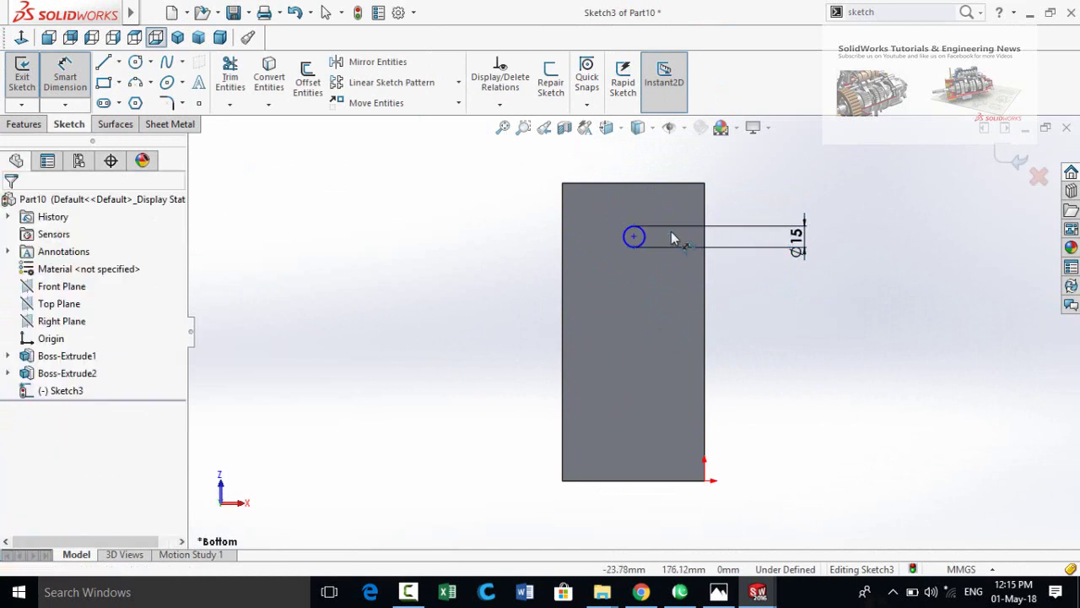
- Add a vertical relation between the circle's centre and the midpoint of the plate's upper edge
scroll(637, 249, down, 3)
click(637, 243)
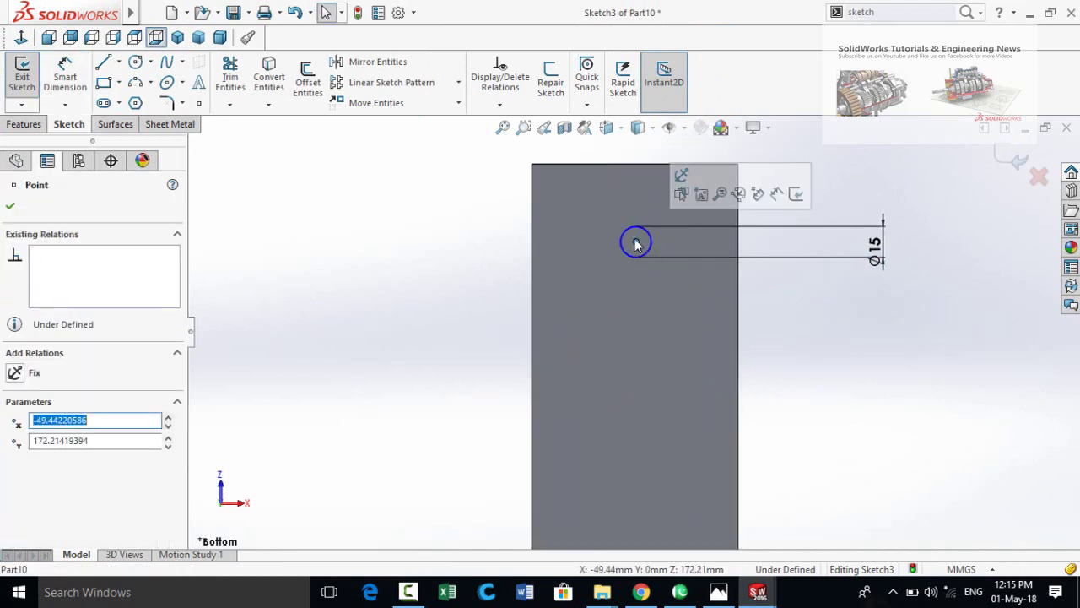
ctrl+click(634, 163)
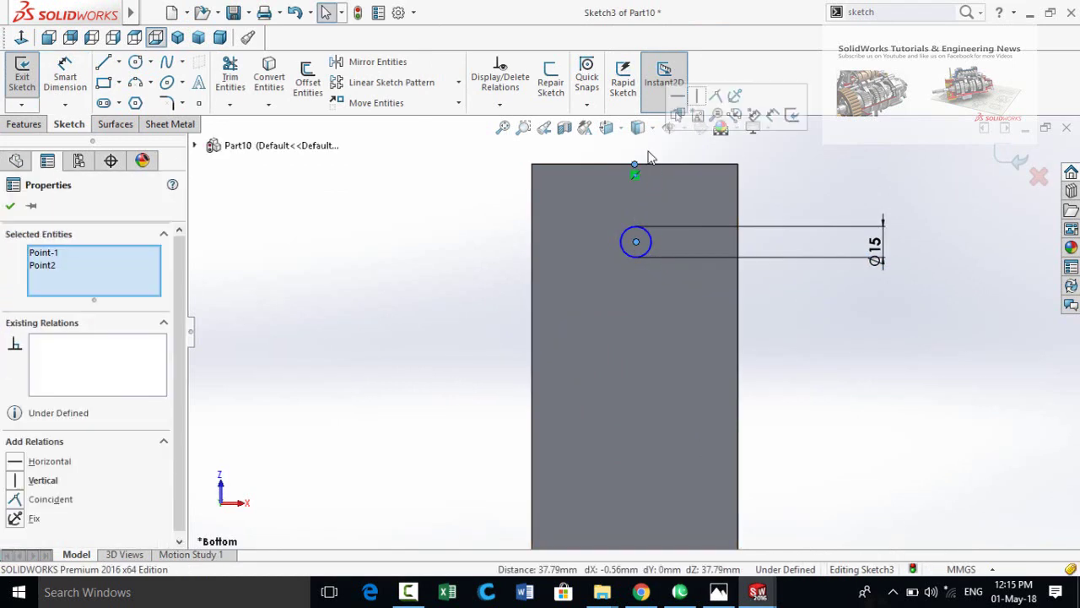
click(699, 98)
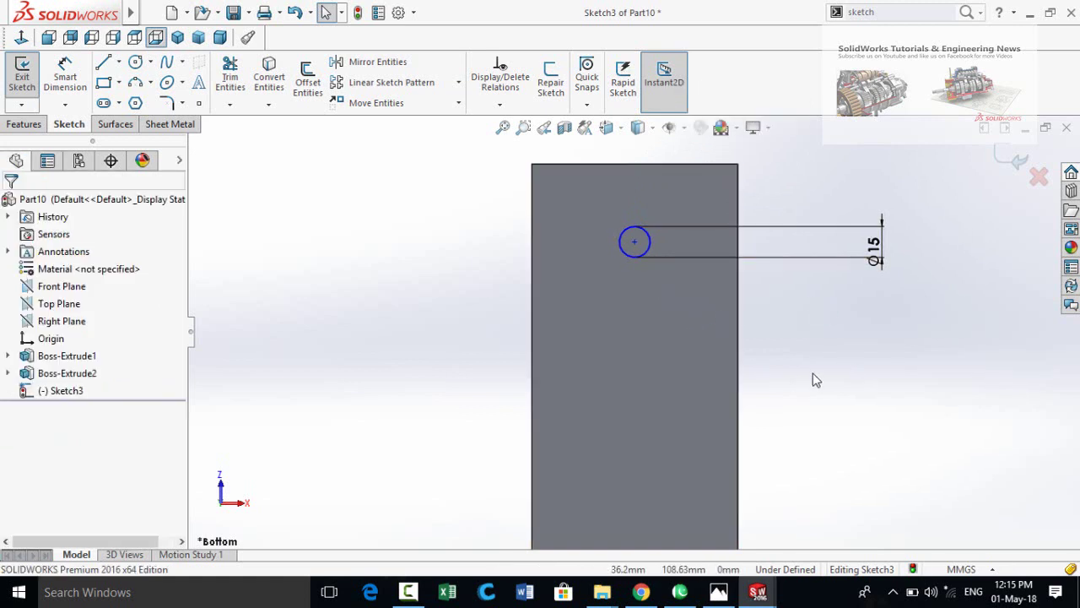
- Dimension the distance from the plate's upper edge to the circle's centre to 35 mm
key(d)
click(635, 243)
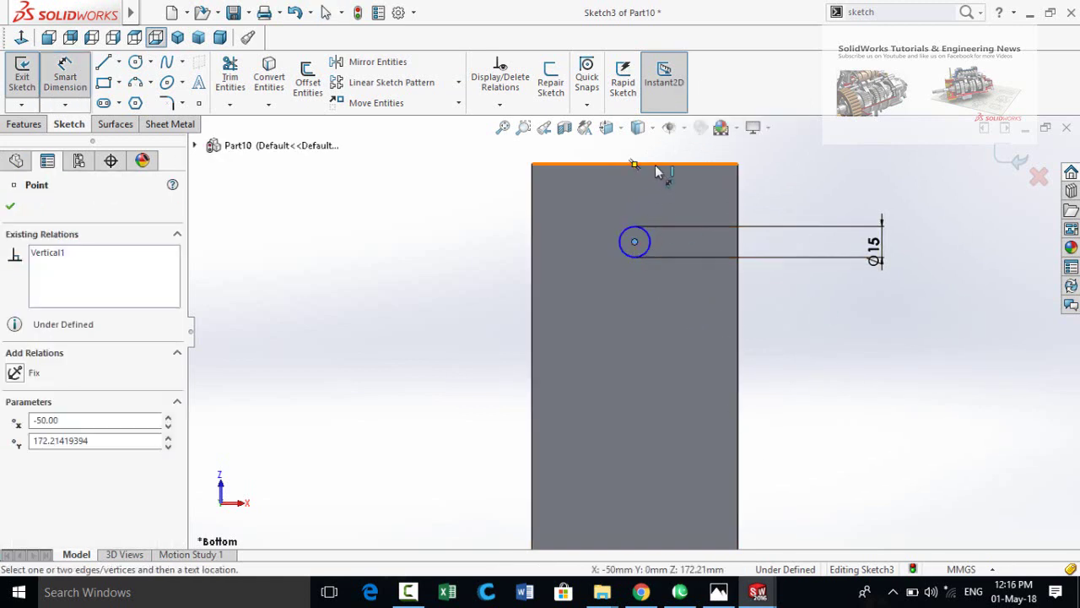
click(657, 168)
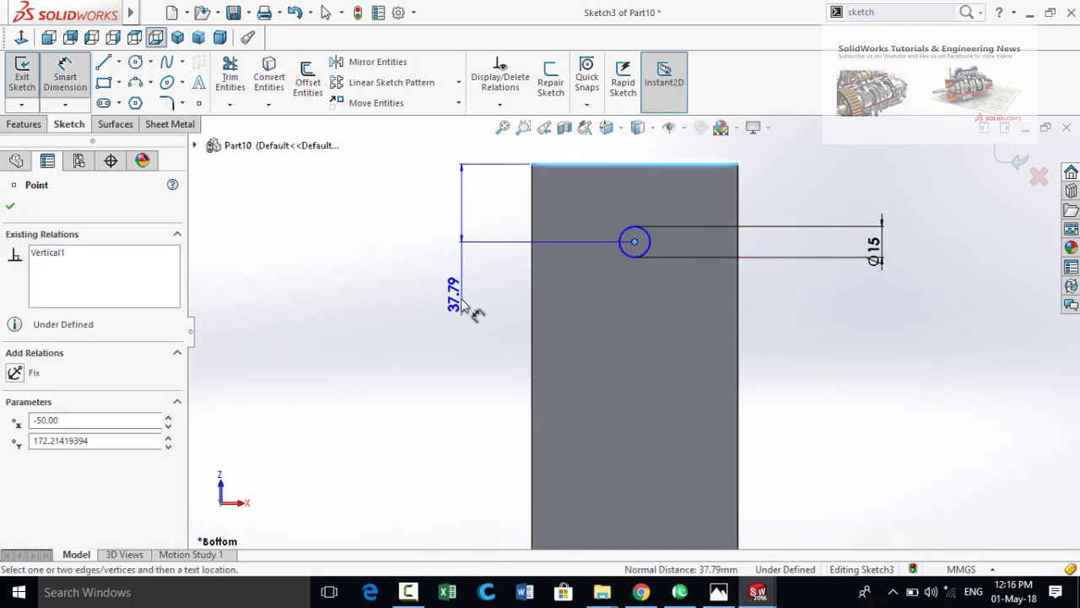
click(463, 306)
text(3)
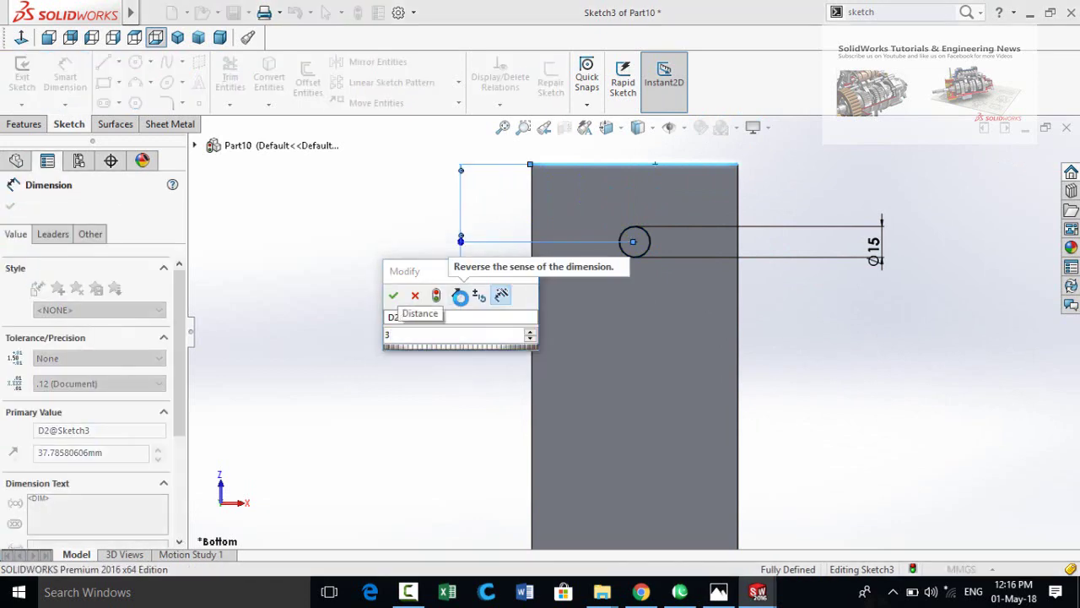
text(5)
key(Return)
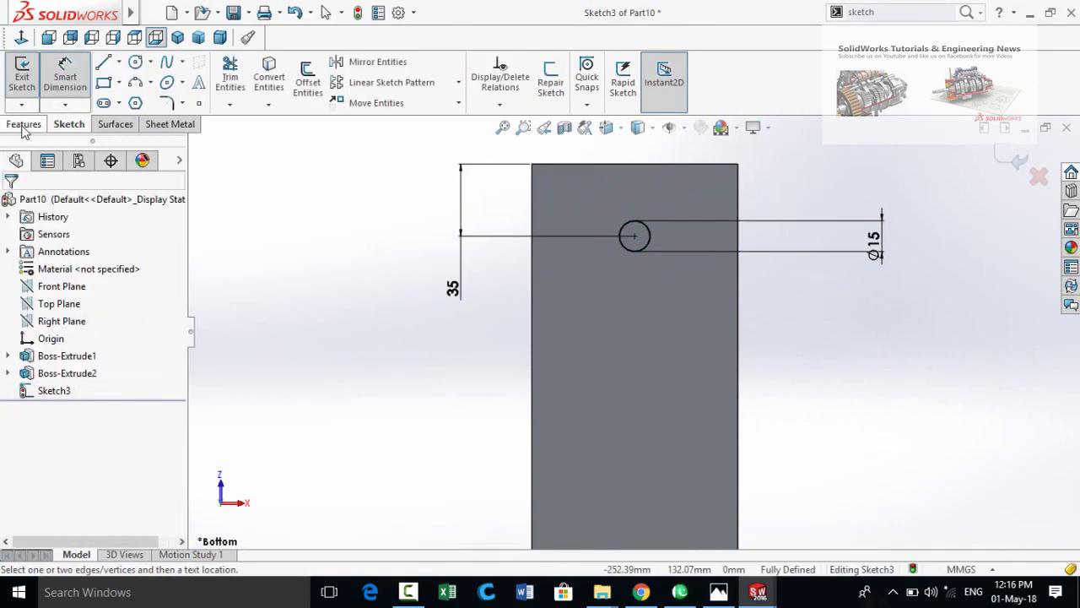
- Cut-extrude the circle through both side plates
click(24, 125)
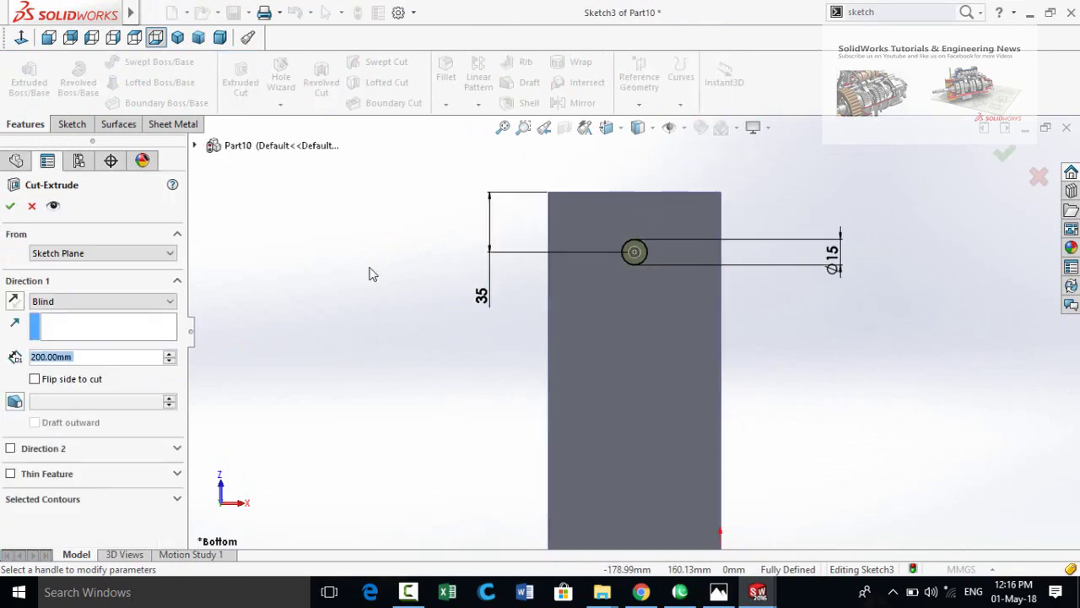
drag(492, 282, 439, 277)
click(7, 207)
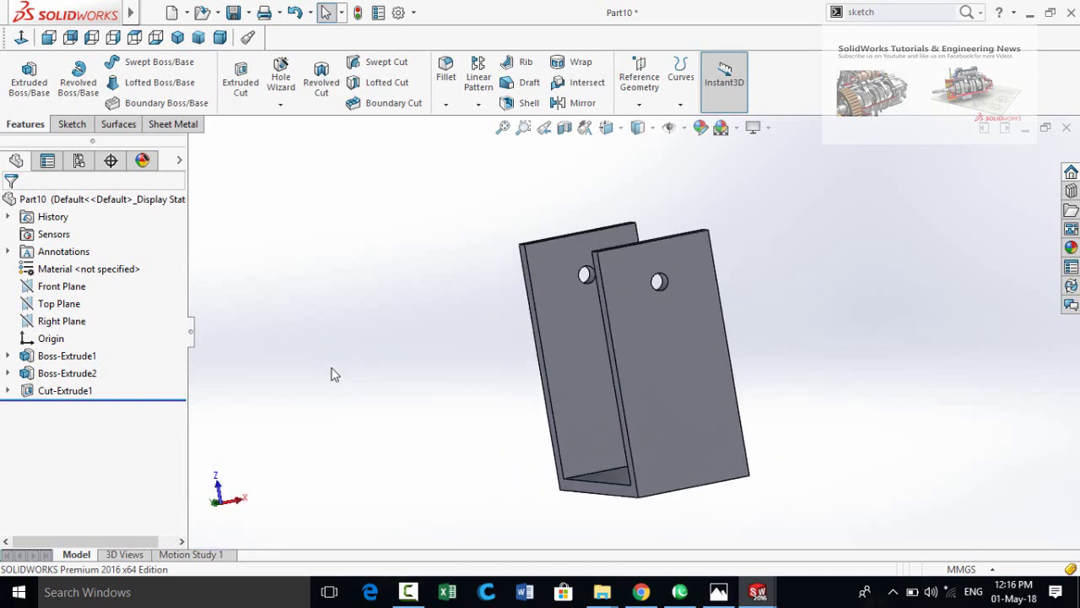
- Save the bracket as Stand in the Oil Pump folder and create a new part document
key(ctrl+s)
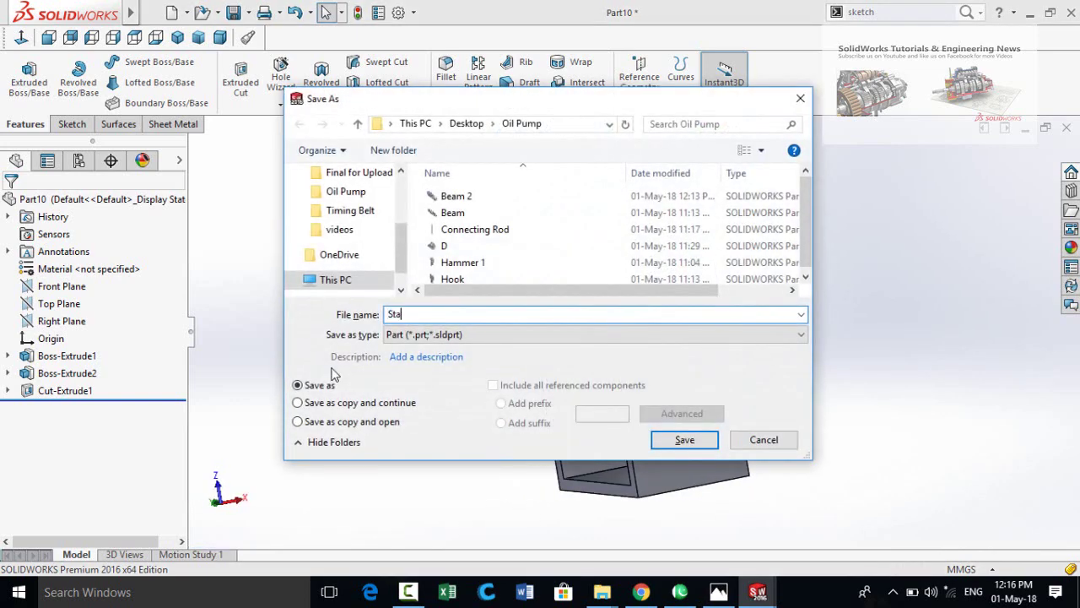
key(Return)
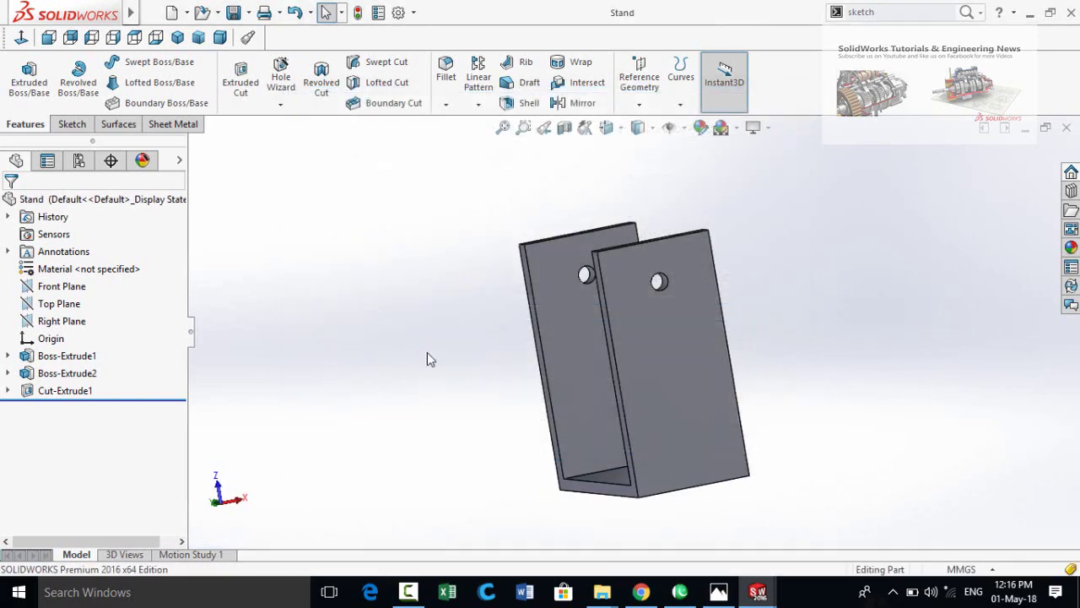
key(ctrl+n)
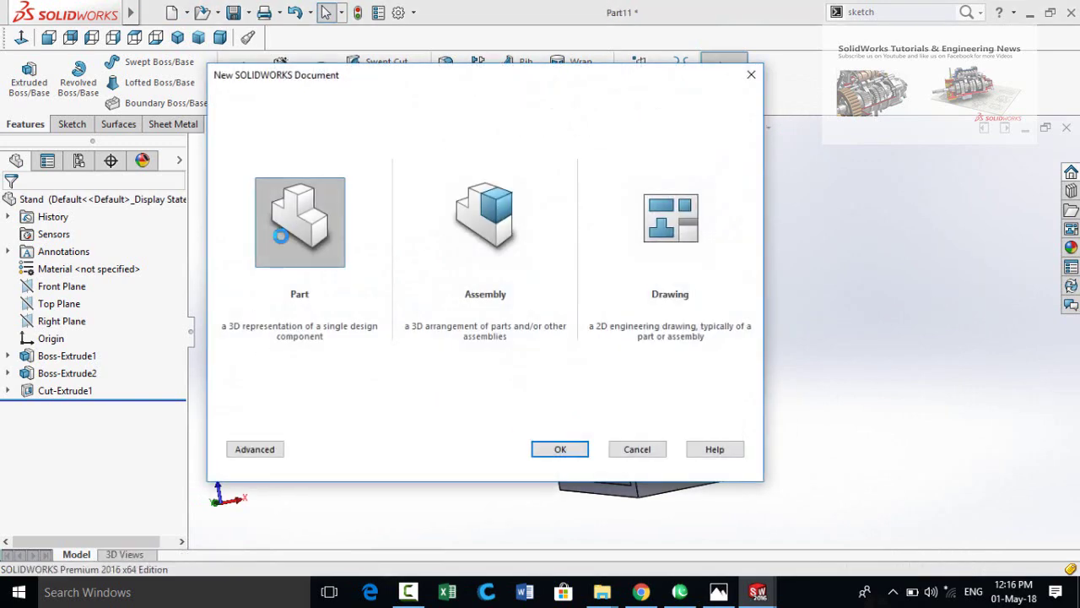
- Sketch a circle about 107 mm in diameter on the Front Plane, centred on the origin
click(59, 287)
click(69, 269)
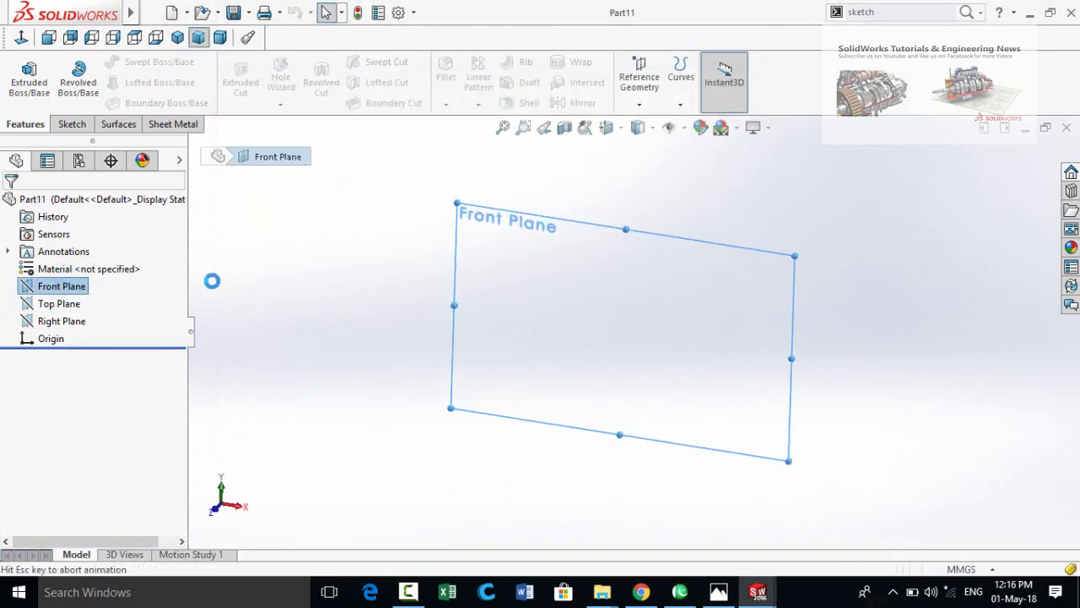
click(135, 65)
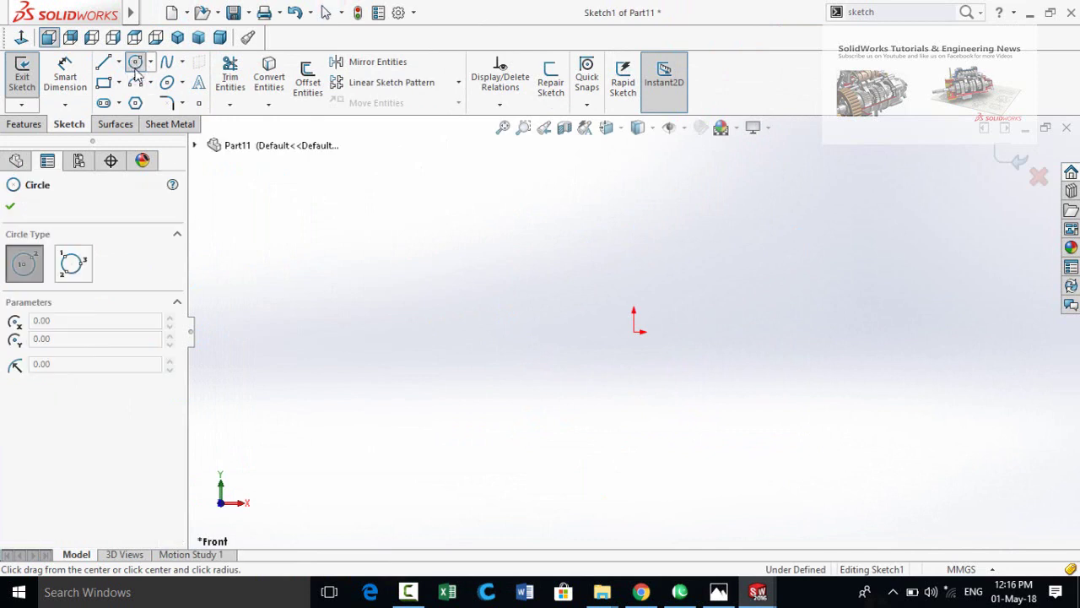
click(634, 331)
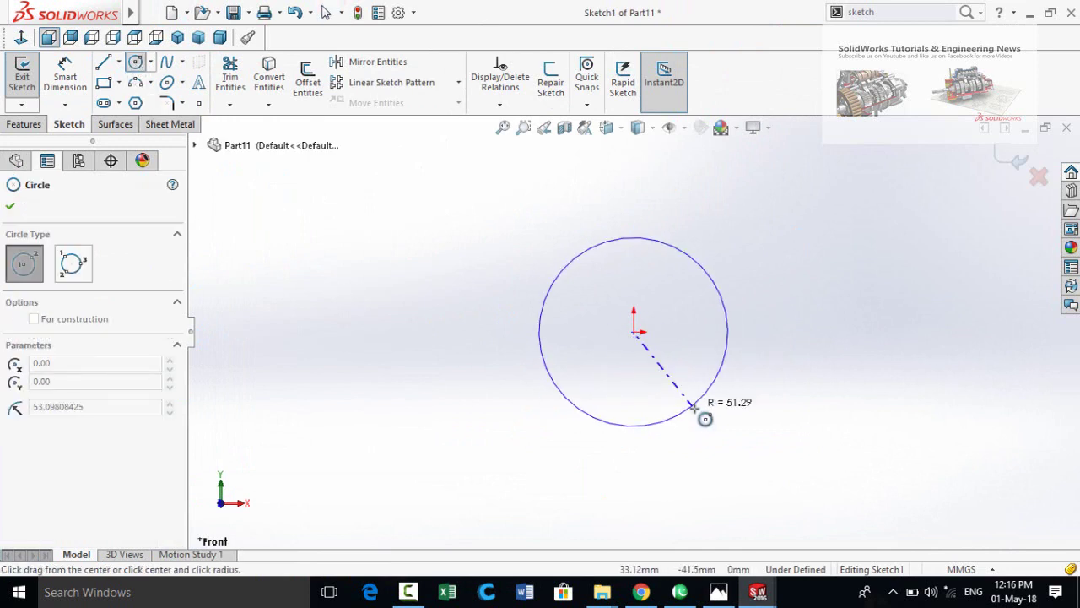
click(704, 415)
- Dimension the origin-centred circle's diameter to 15 mm
key(d)
click(581, 393)
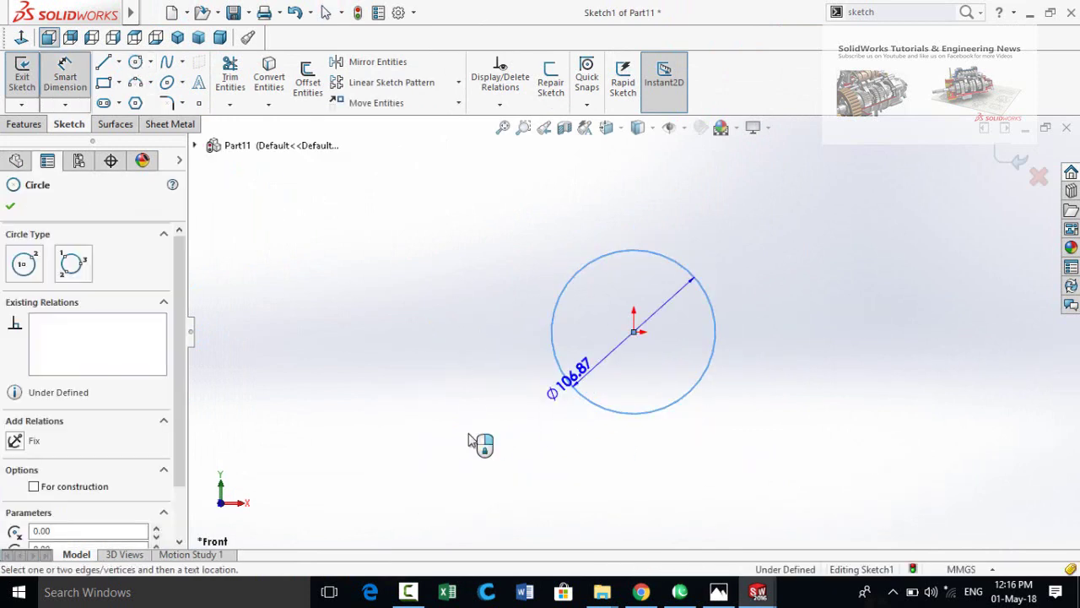
click(468, 441)
text(15)
key(Return)
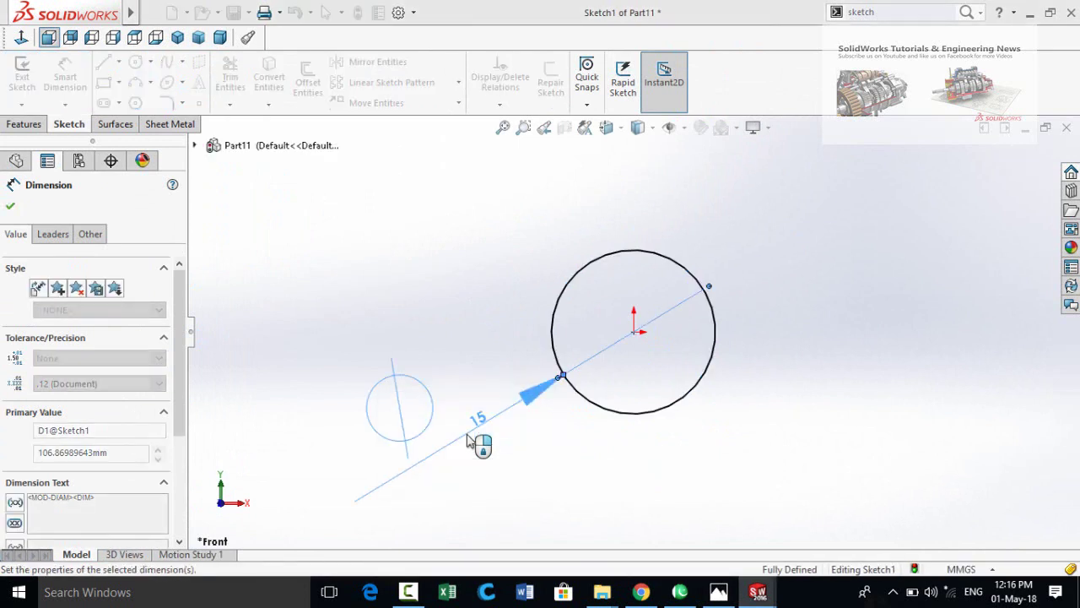
- Extrude the 15 mm circle 100 mm in one direction as a solid shaft
click(26, 124)
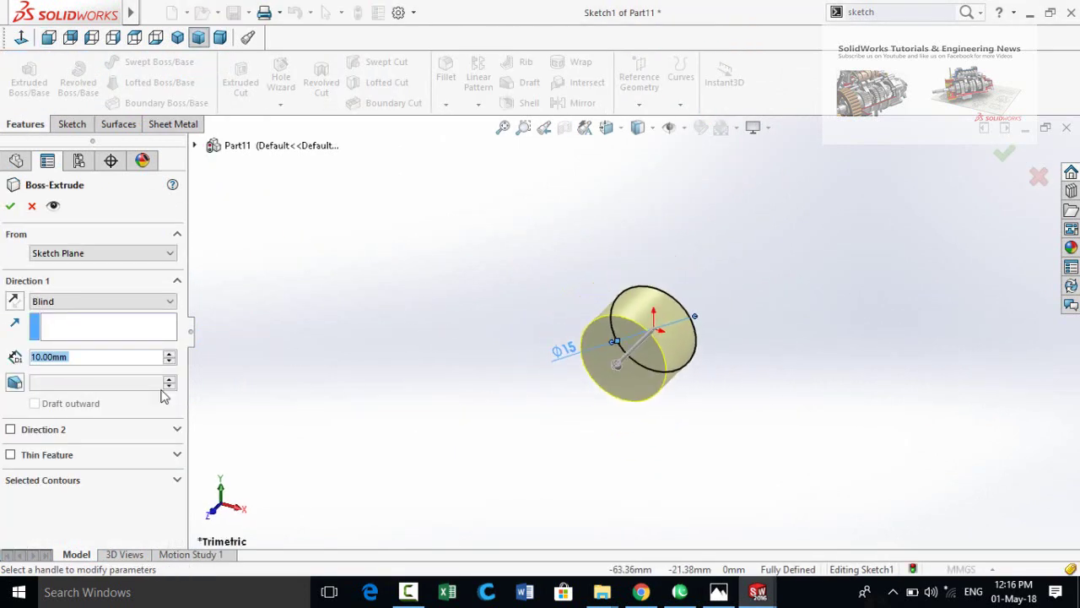
text(100)
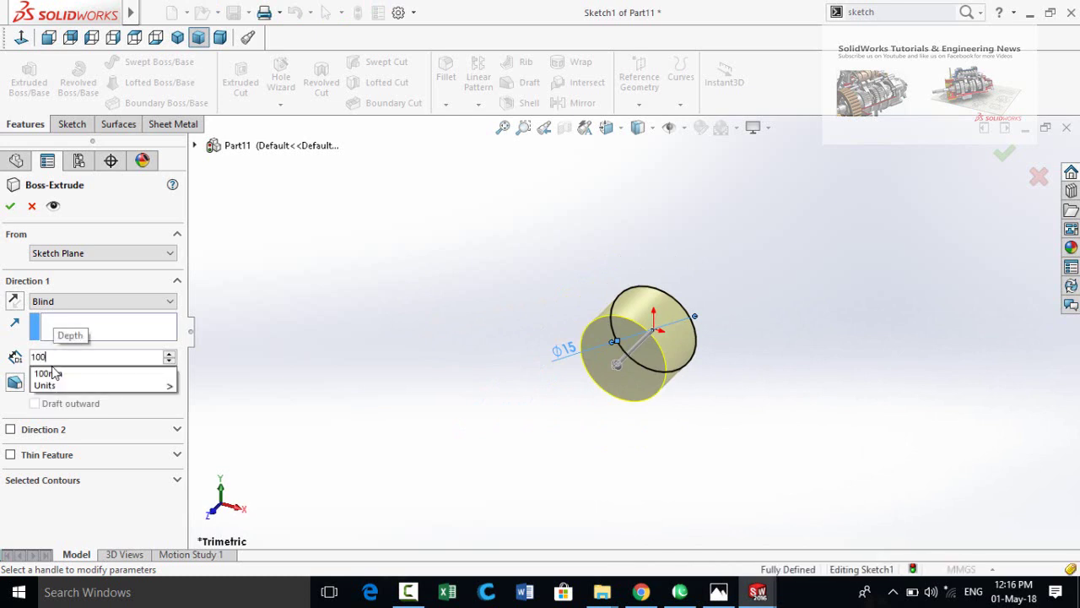
key(Return)
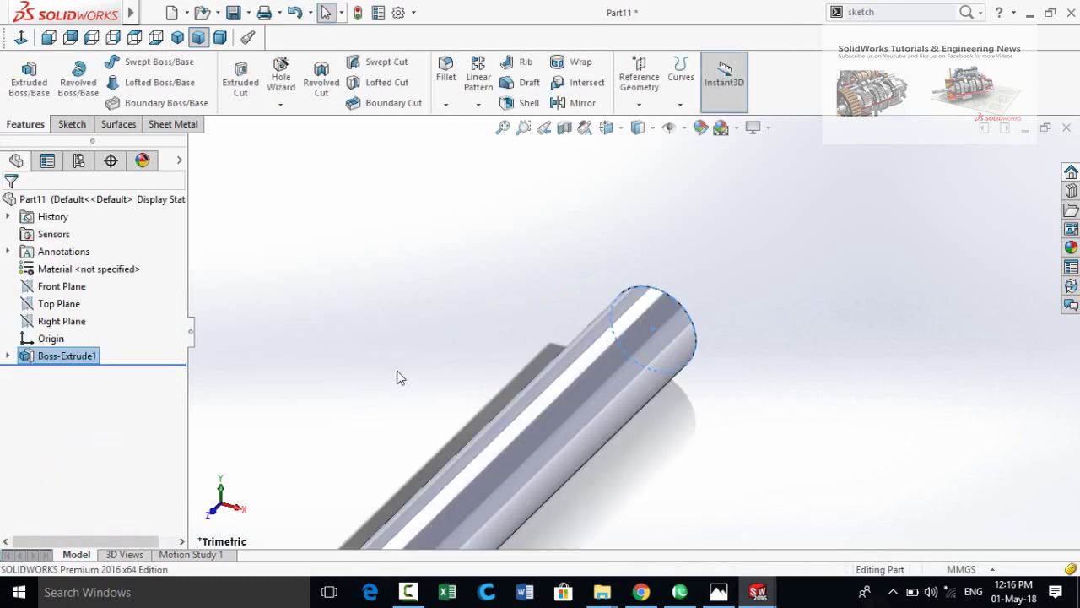
click(399, 374)
scroll(406, 376, up, 6)
middle_drag(474, 351, 378, 494)
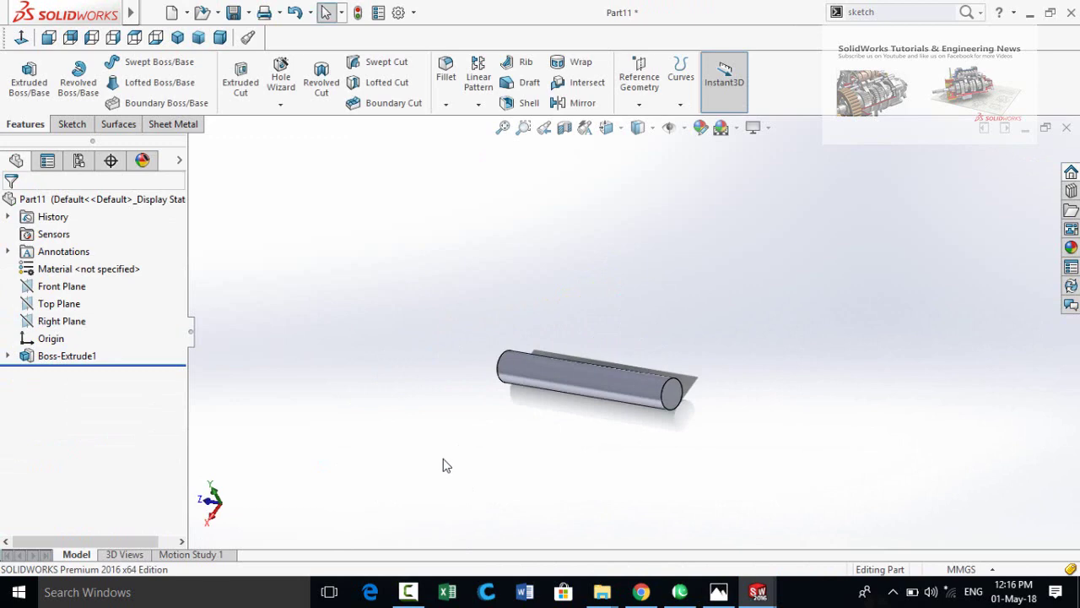
- Save the part as shaft in the Oil Pump folder and create a new part document
key(ctrl+s)
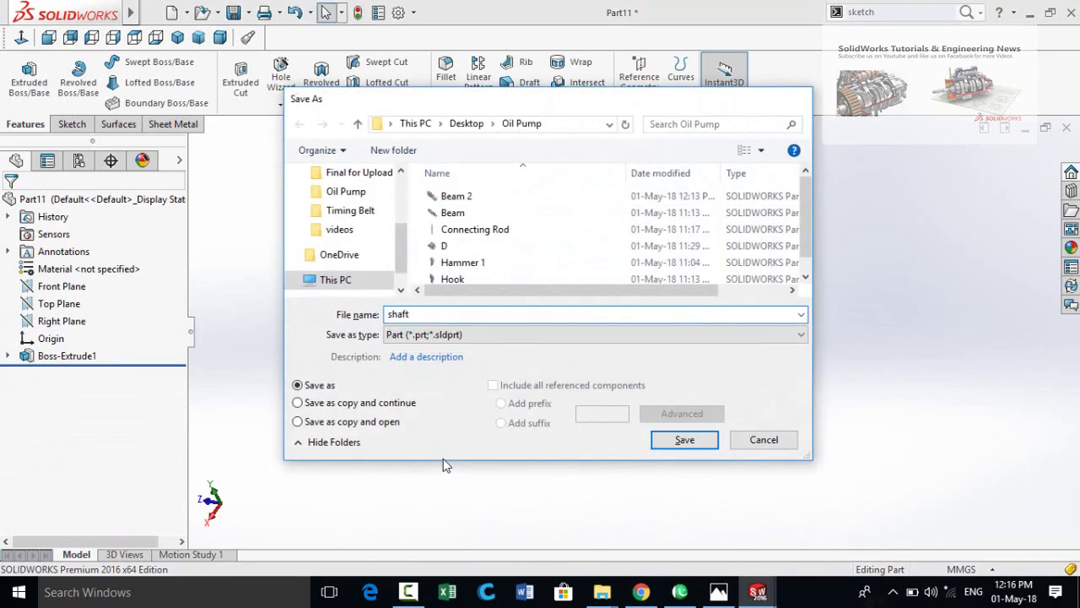
key(Return)
key(ctrl+n)
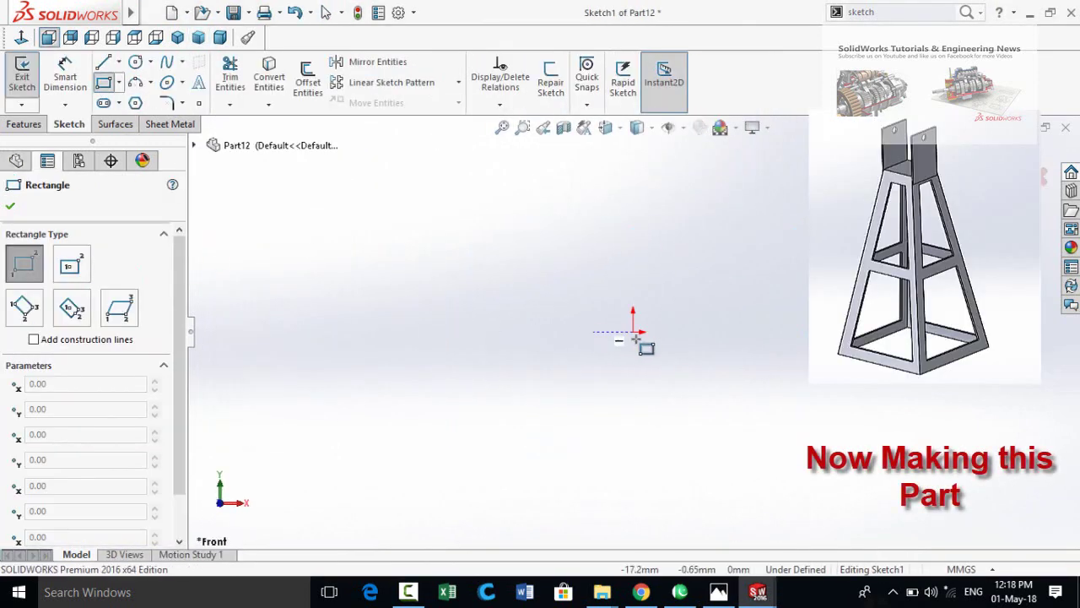
- Sketch a corner rectangle on the Front Plane starting at the origin and dimension its vertical side to 250 mm
click(633, 330)
click(420, 201)
right_drag(490, 422, 512, 331)
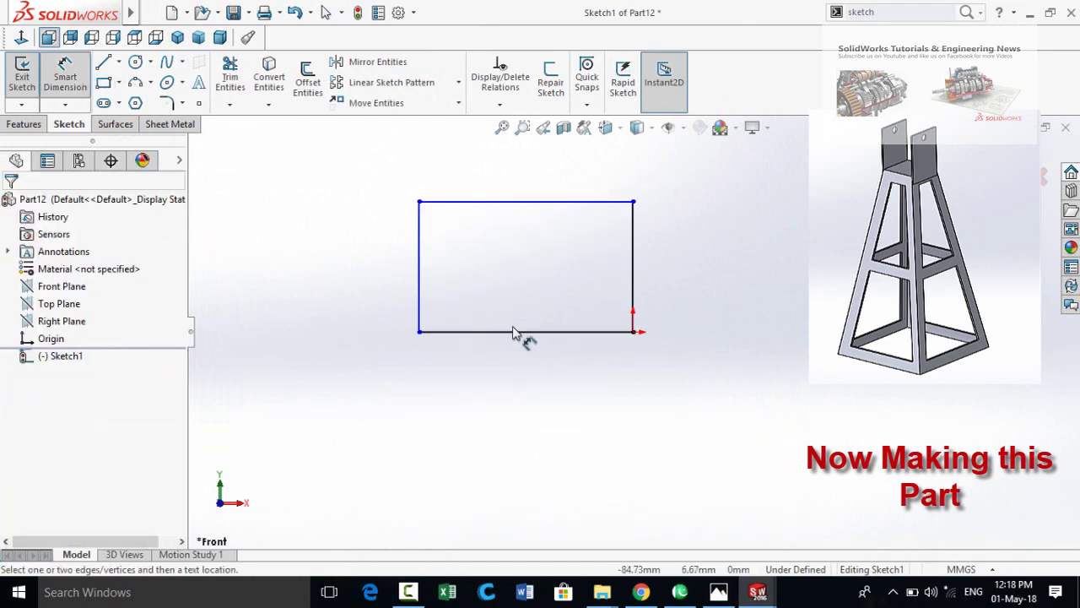
click(634, 317)
click(748, 441)
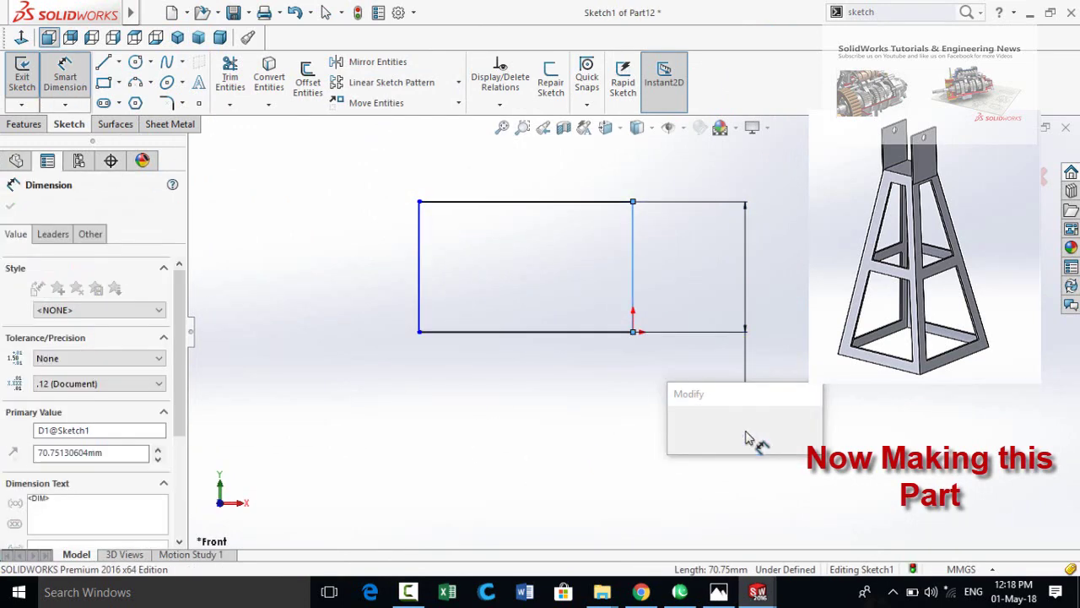
text(250)
key(Return)
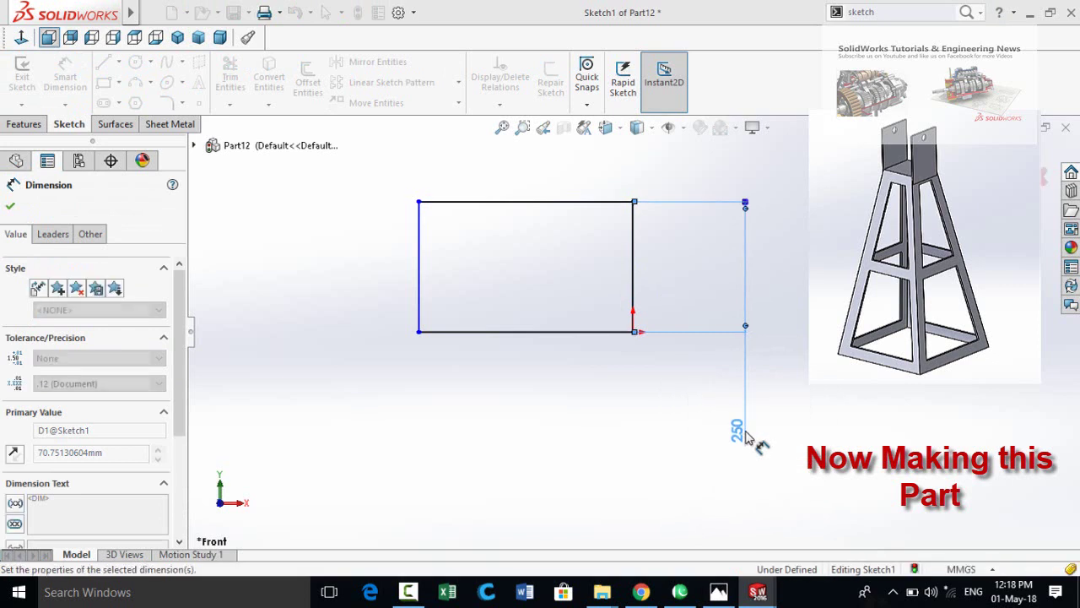
key(Escape)
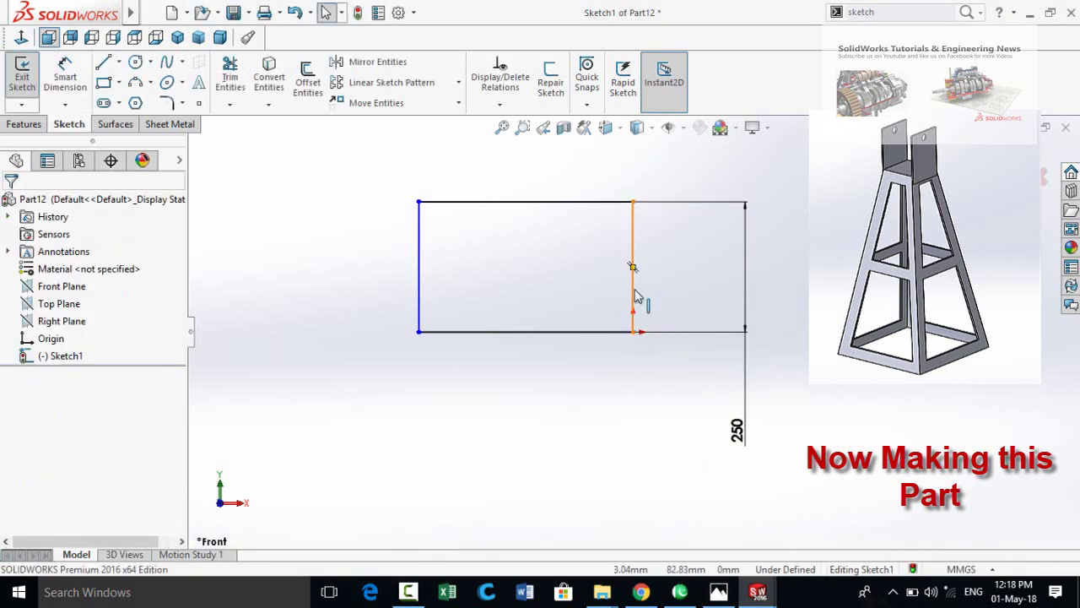
- Apply an Equal relation to the rectangle's adjacent vertical and horizontal sides and exit the sketch
click(635, 296)
ctrl+click(595, 336)
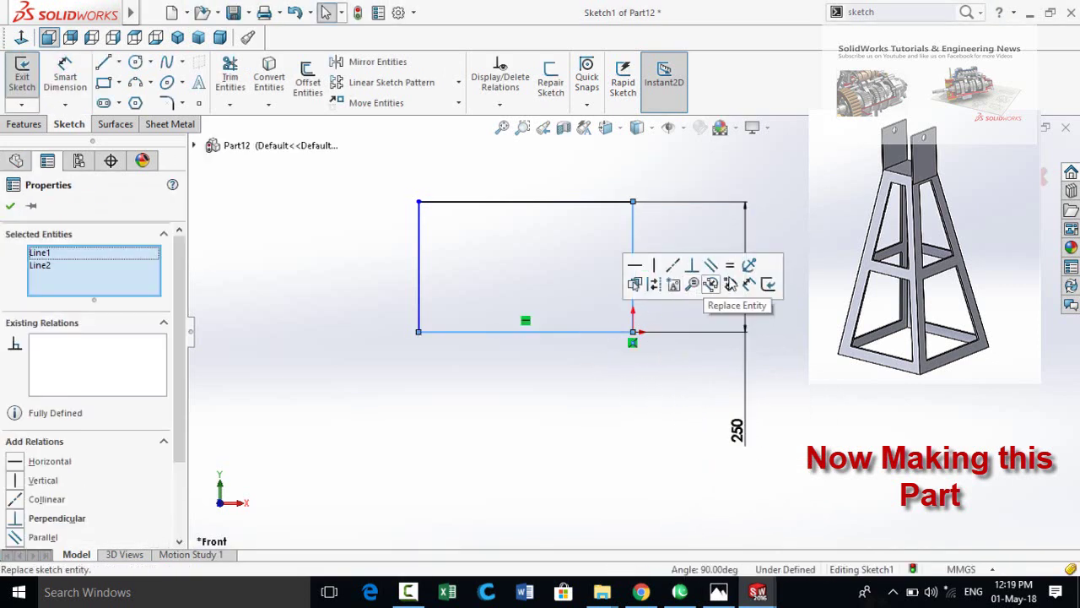
click(732, 284)
key(Escape)
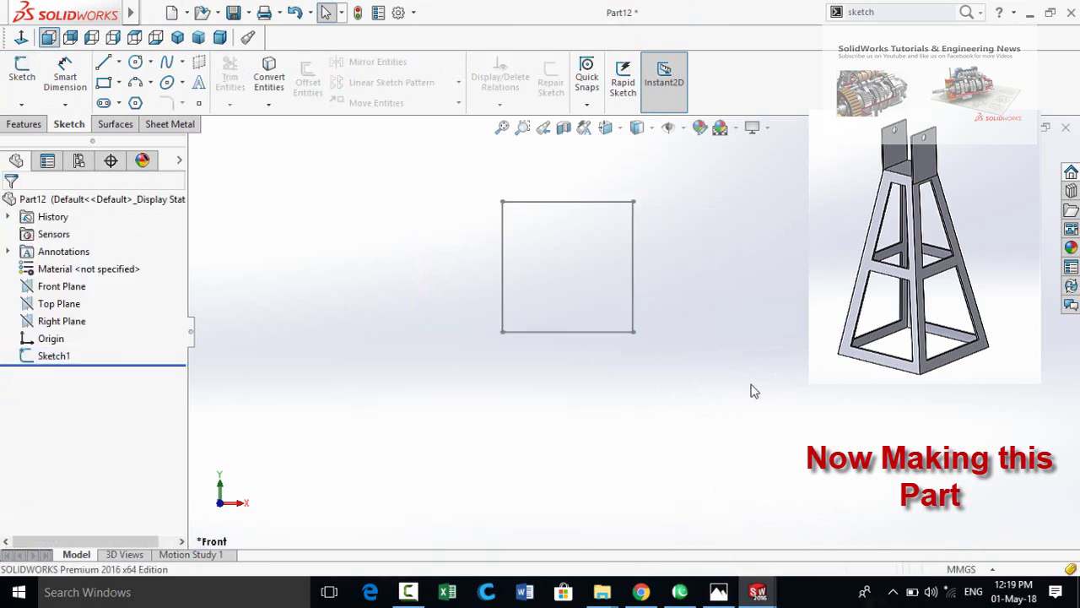
- Create a reference plane offset 450 mm from the Front Plane
mouse_move(712, 298)
middle_down()
mouse_move(640, 295)
mouse_move(650, 384)
middle_up()
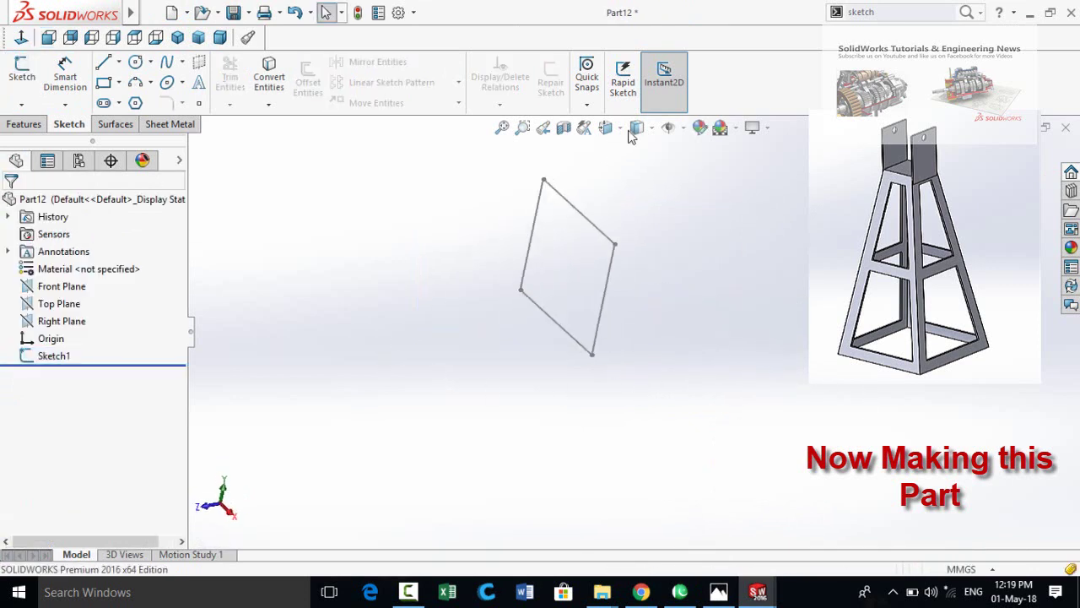
click(28, 127)
click(641, 88)
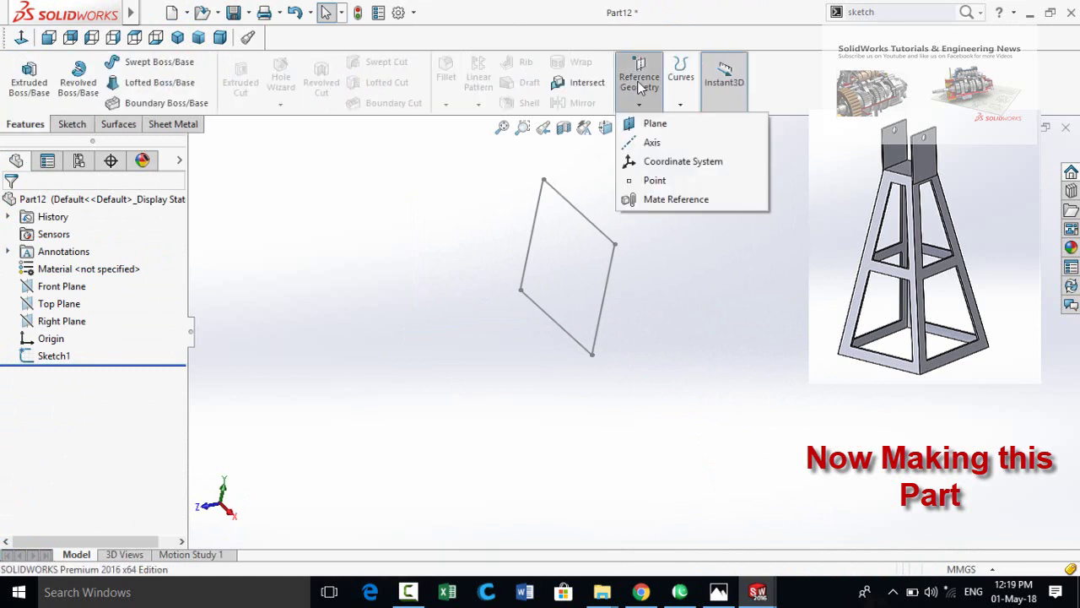
click(653, 128)
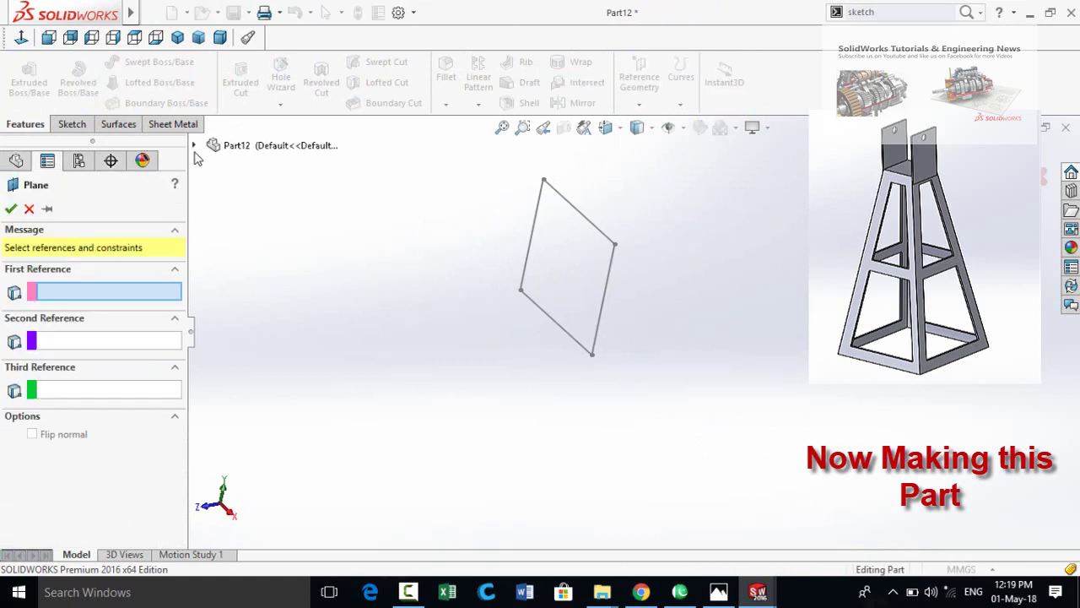
click(195, 146)
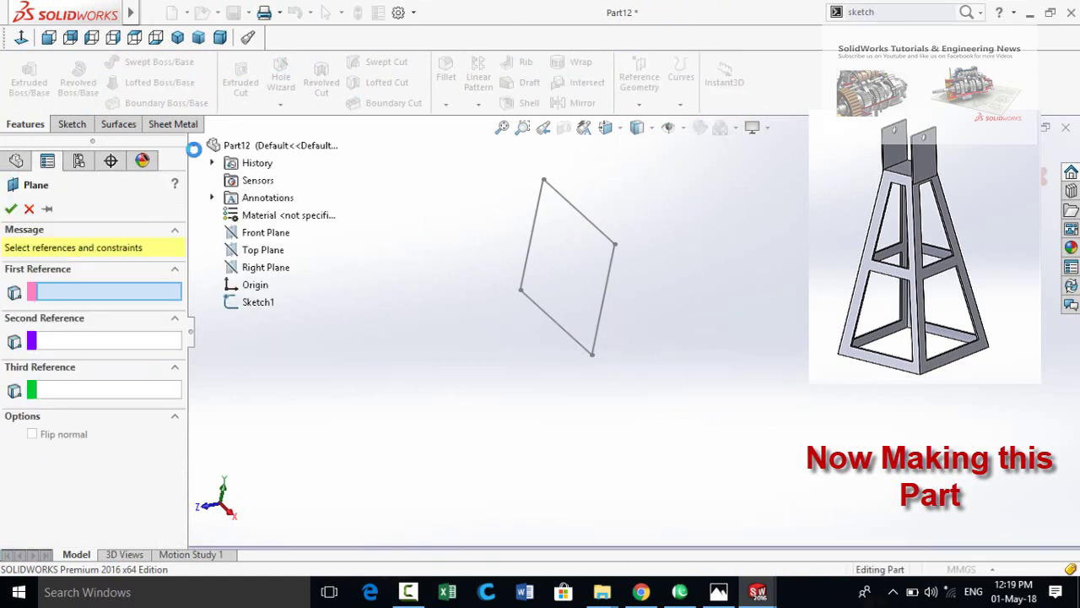
click(240, 238)
scroll(454, 354, up, 4)
middle_drag(454, 351, 421, 309)
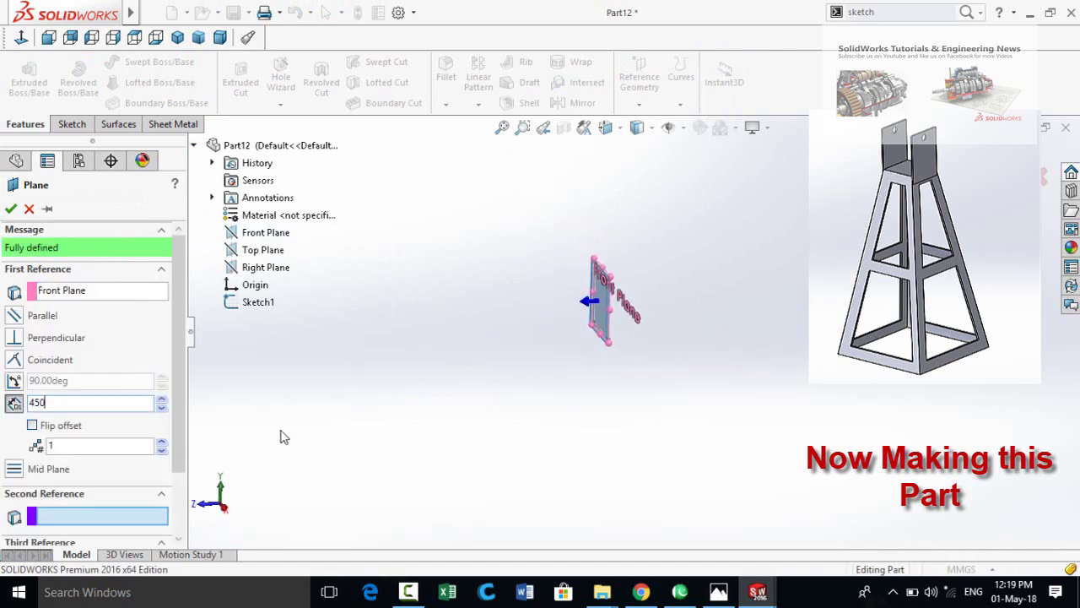
key(Return)
click(12, 210)
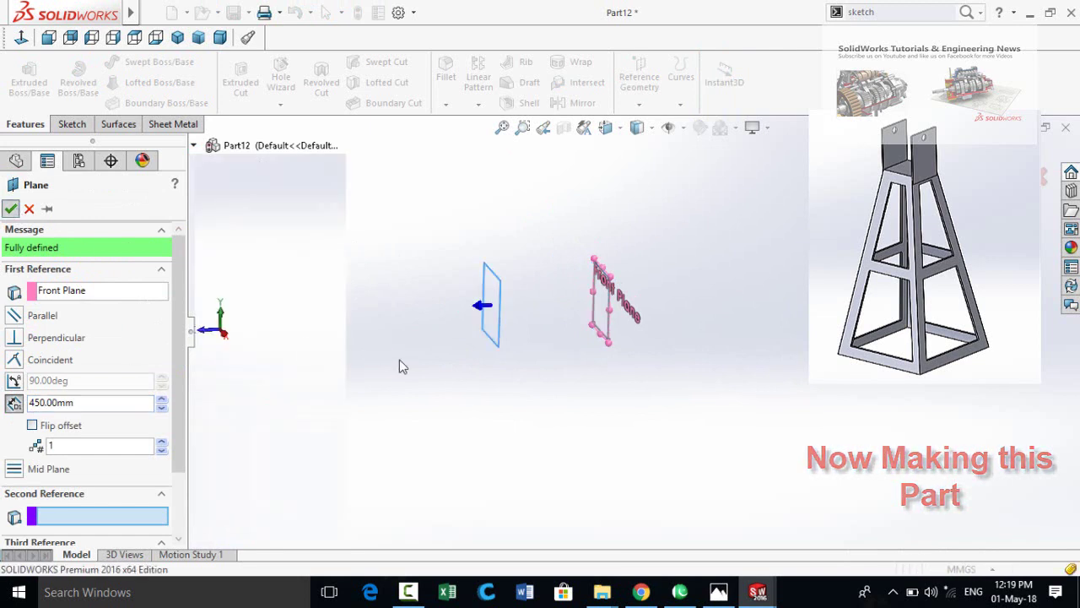
- Start a sketch on the offset plane and draw a vertical centerline between the midpoints of the square's upper and lower edges
click(492, 310)
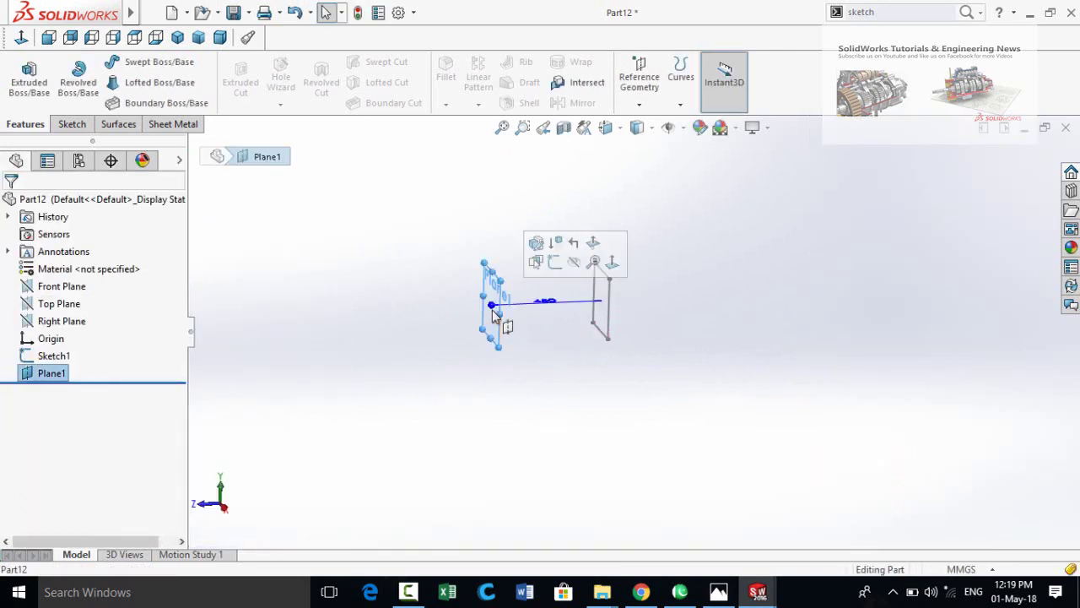
click(557, 267)
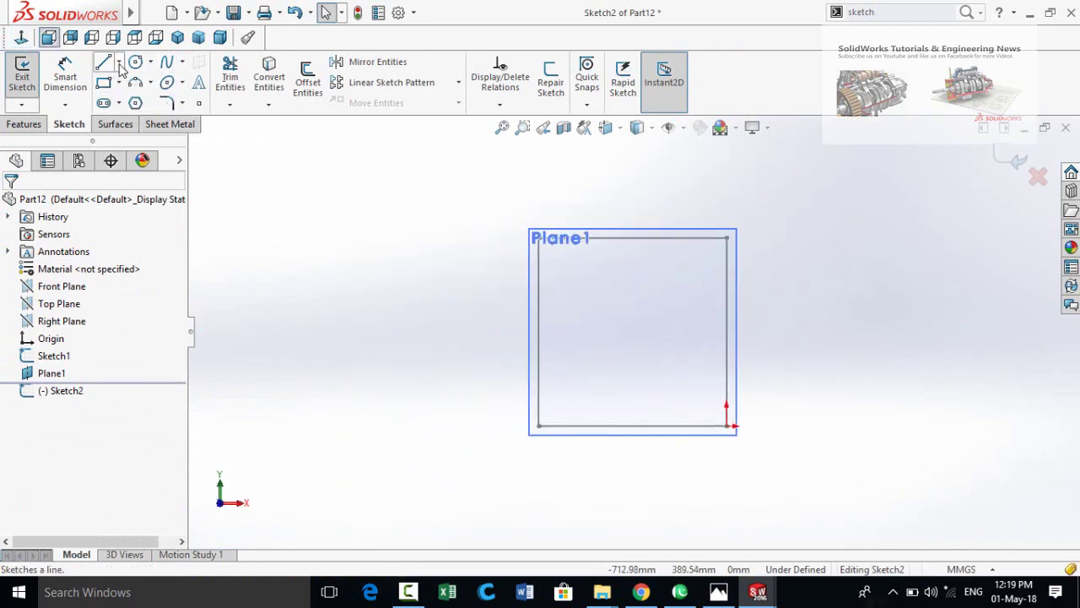
click(119, 62)
click(135, 101)
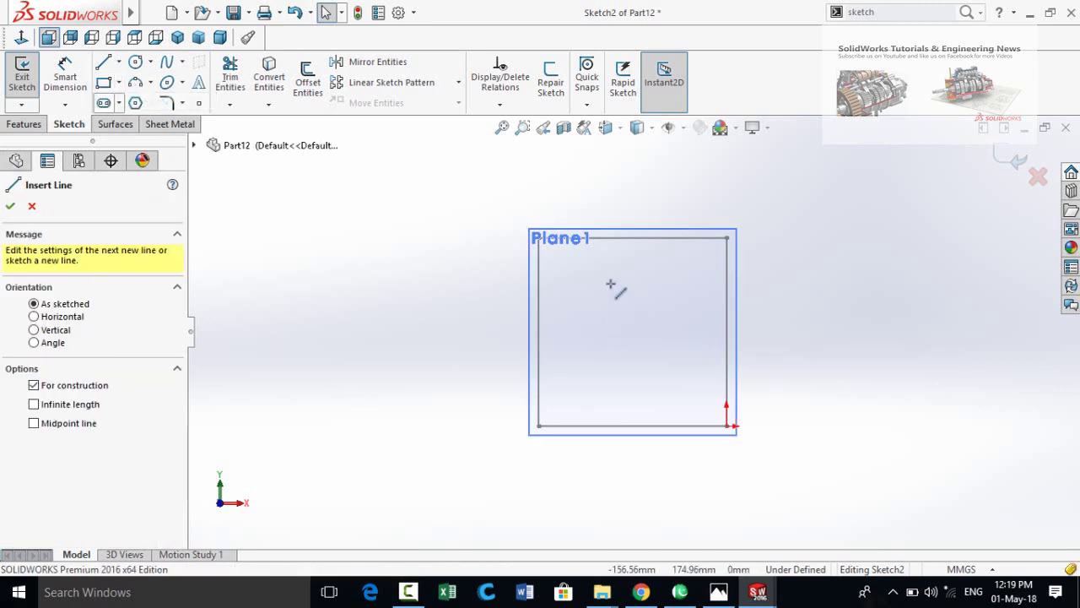
click(633, 238)
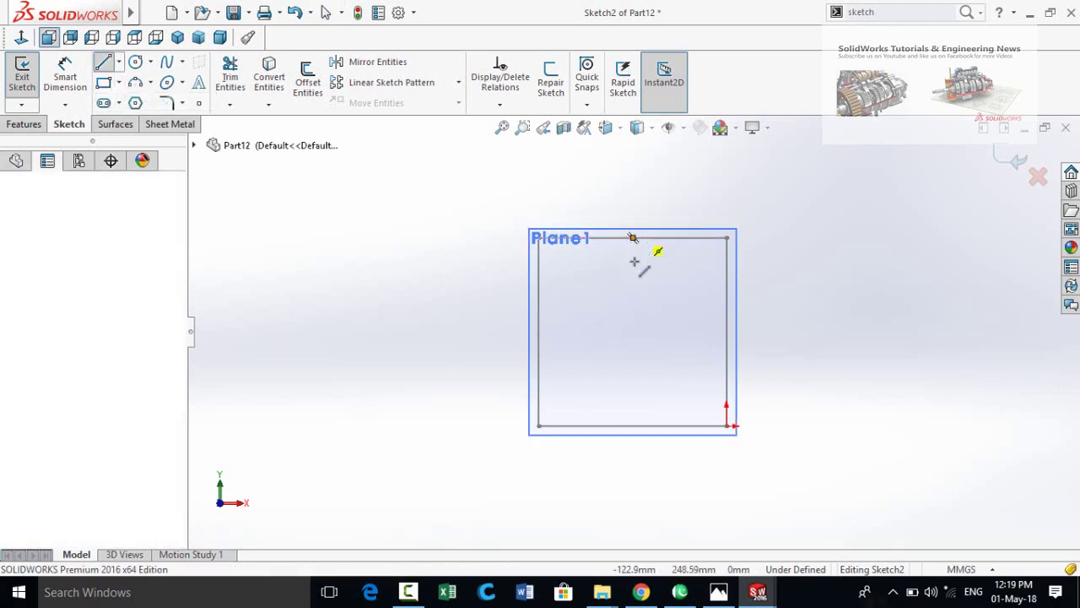
click(639, 428)
key(Escape)
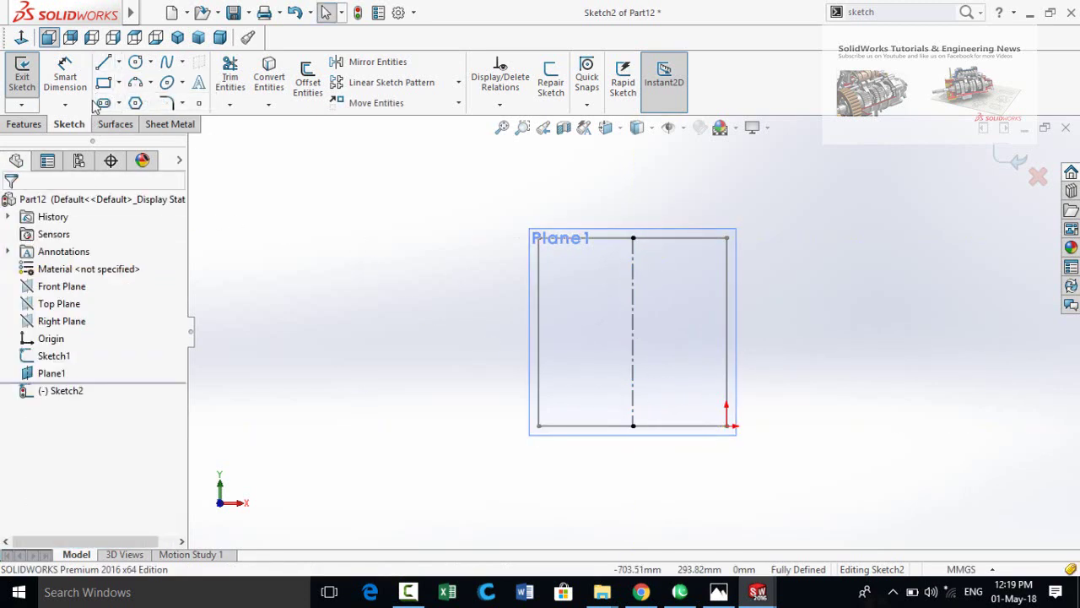
- Sketch a center rectangle about 176 mm high, centred on the midpoint of the vertical centerline
click(119, 84)
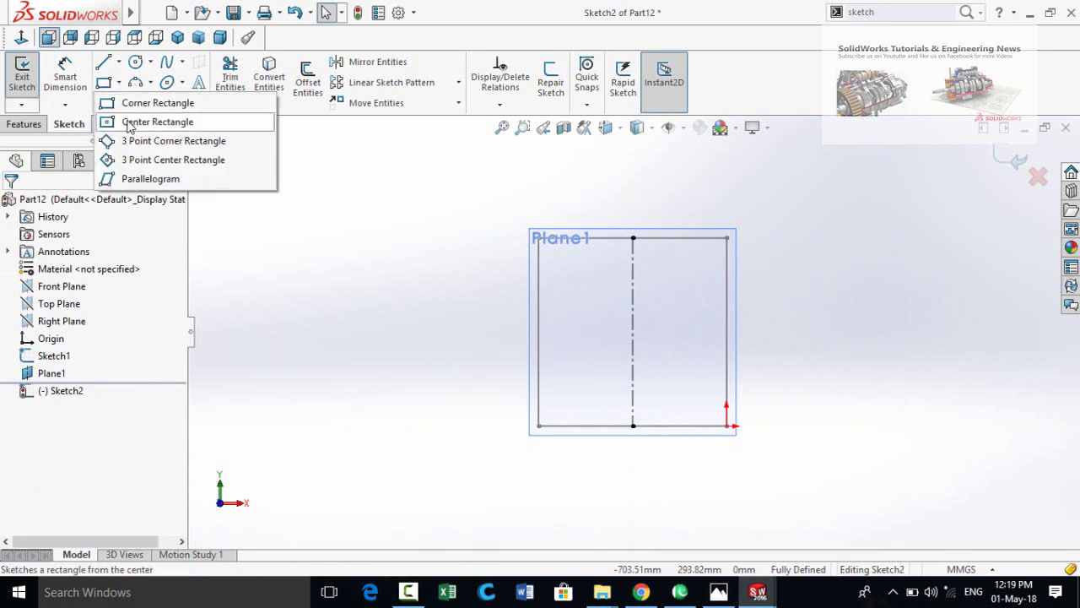
click(154, 124)
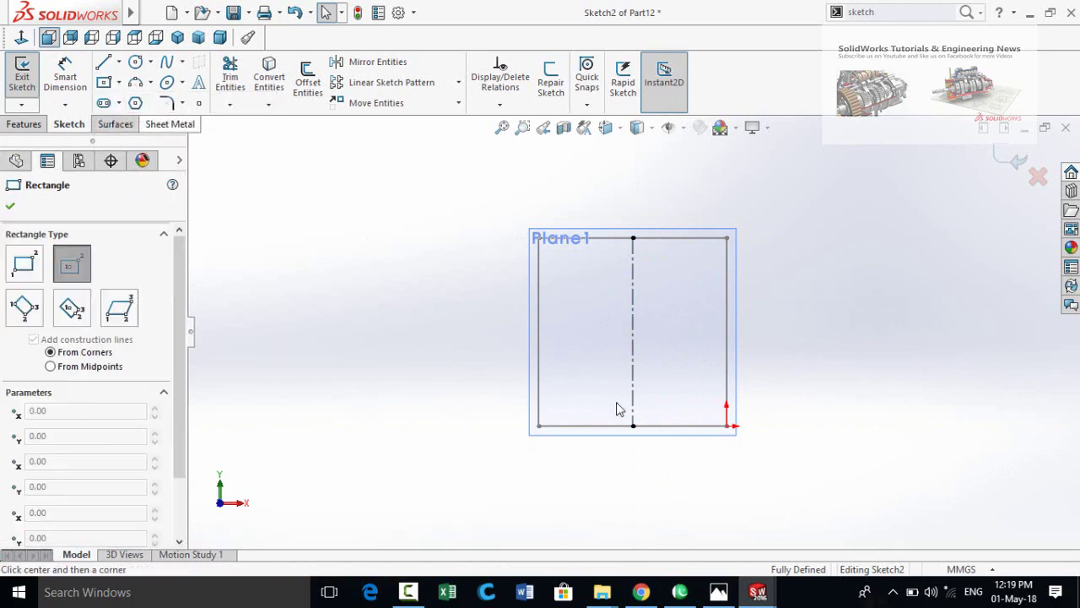
click(633, 331)
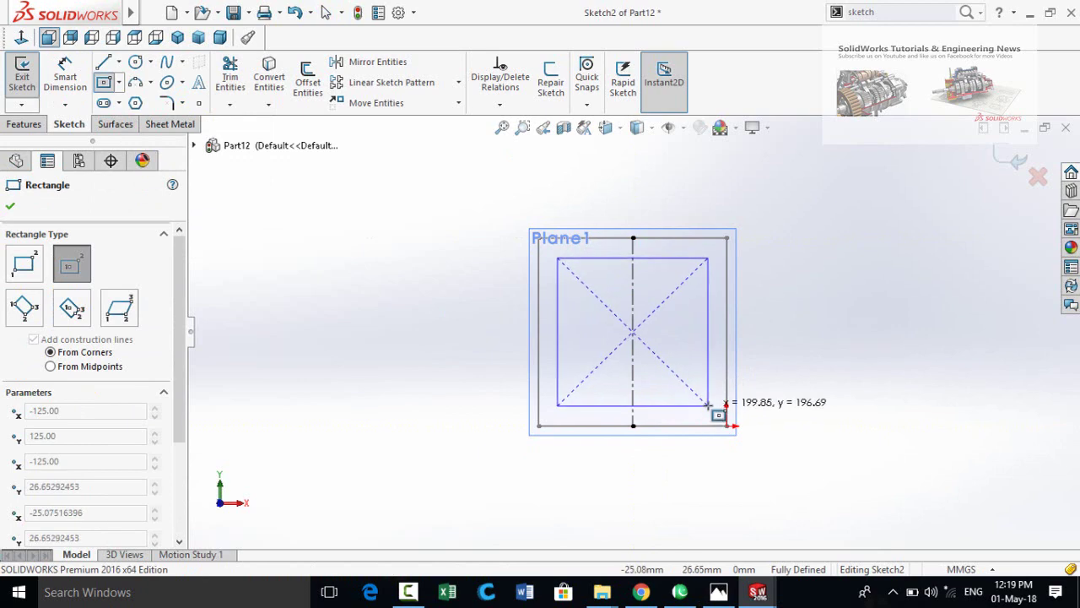
click(691, 397)
- Dimension the center rectangle's vertical side to 86 mm
right_drag(813, 472, 809, 422)
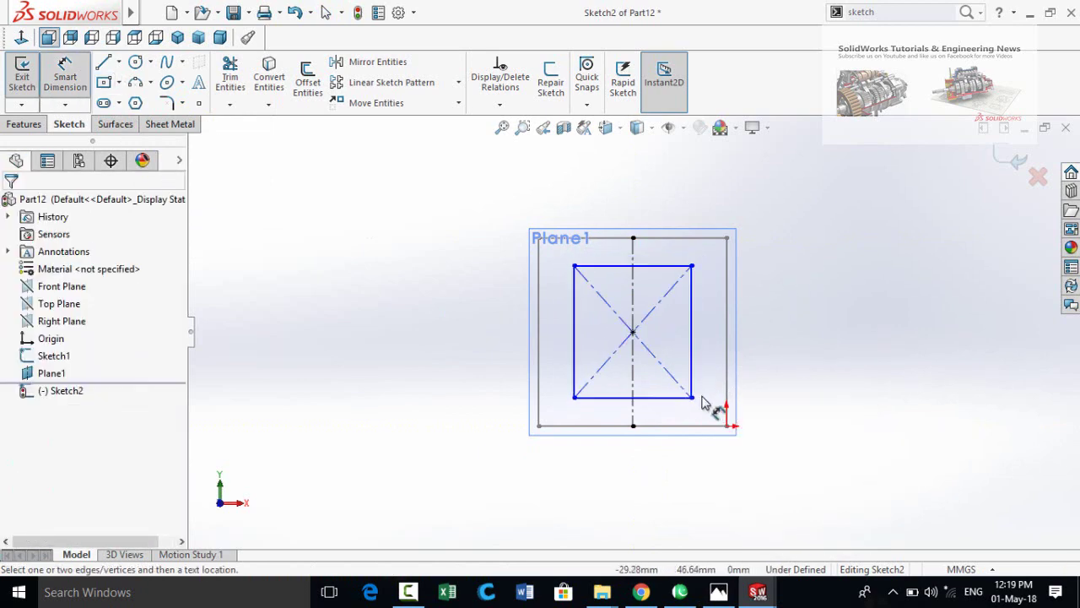
click(692, 348)
click(840, 452)
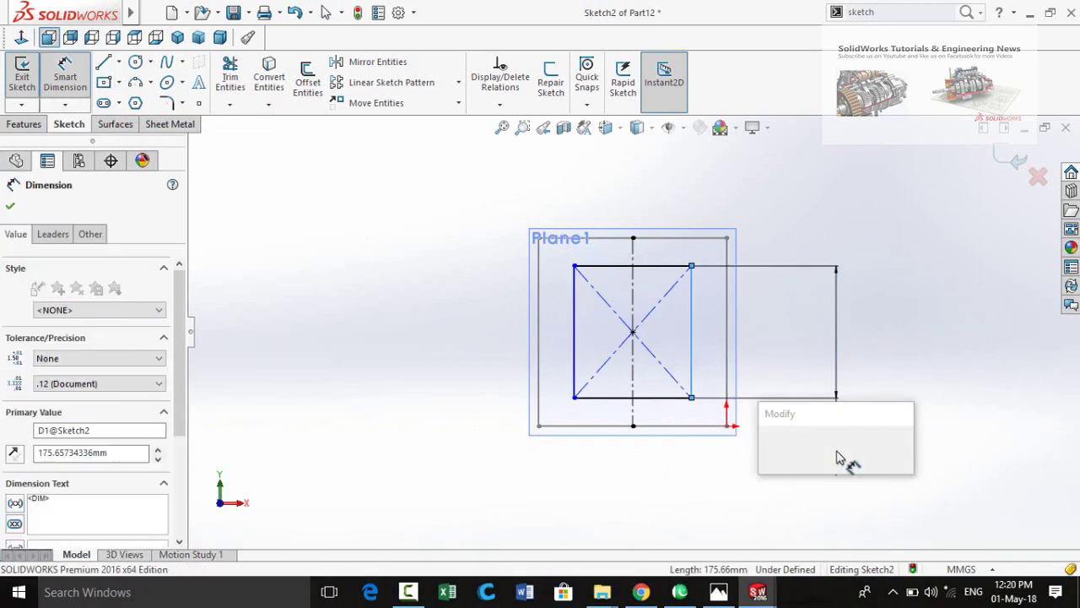
text(86)
key(Return)
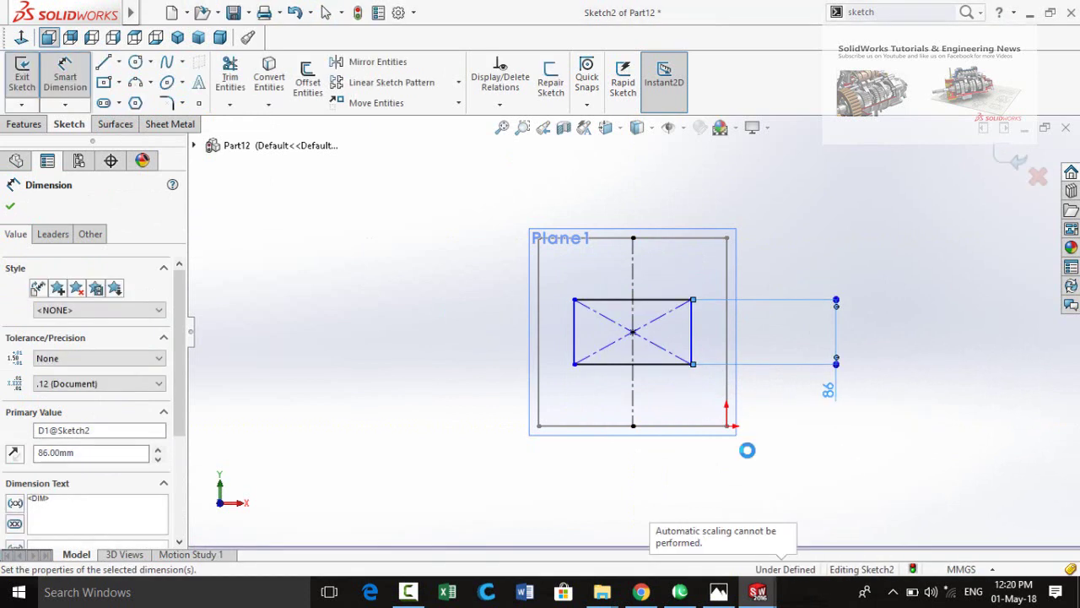
key(Escape)
- Apply an Equal relation to the inner rectangle's adjacent horizontal and vertical sides and exit the sketch
scroll(660, 361, down, 1)
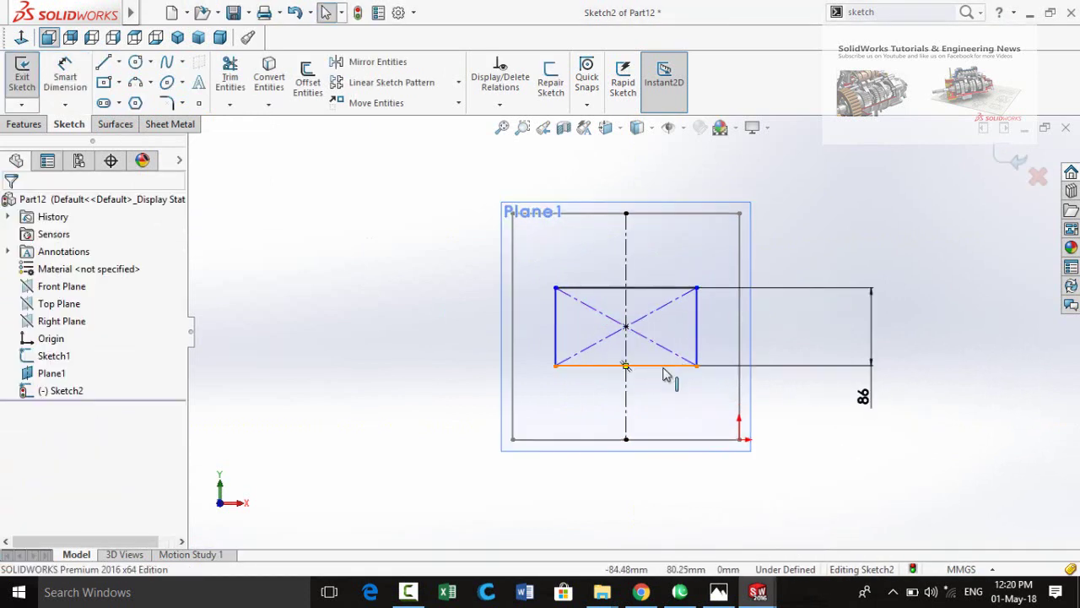
click(625, 366)
ctrl+click(697, 346)
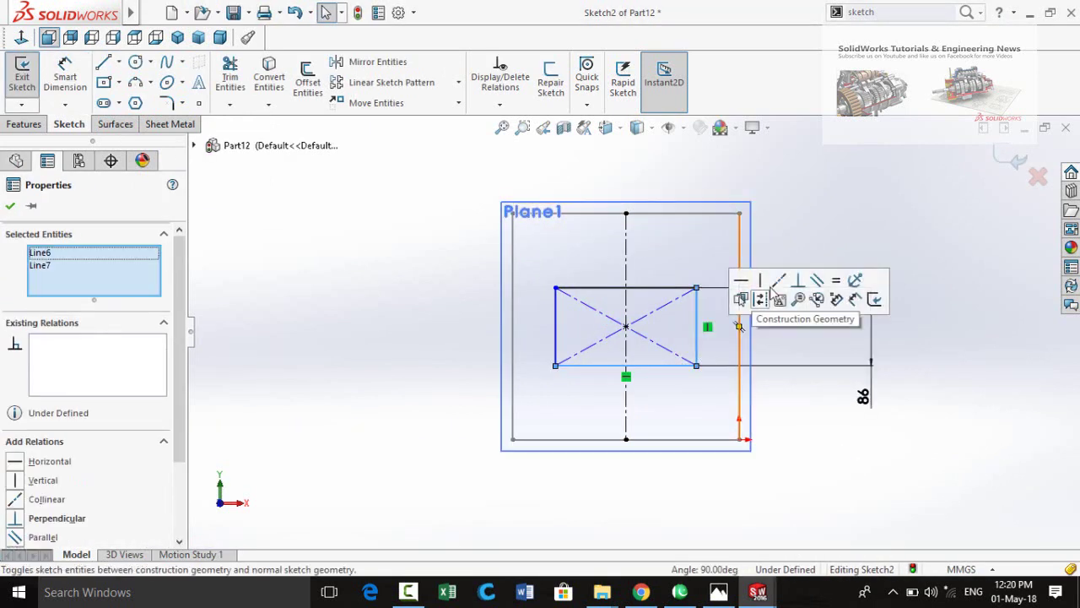
click(835, 284)
click(834, 467)
scroll(791, 434, up, 3)
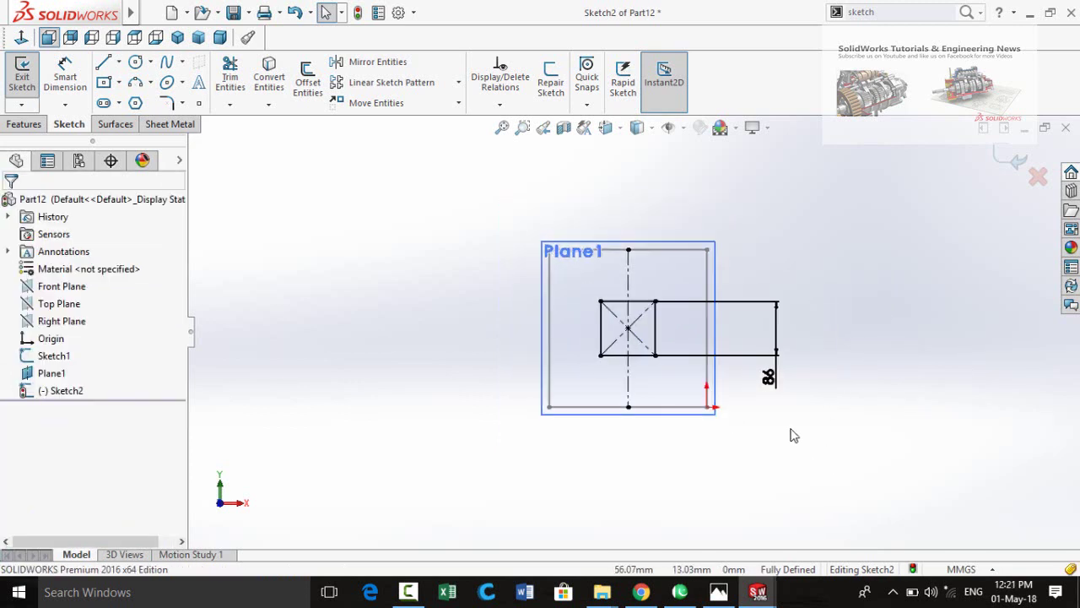
click(1004, 165)
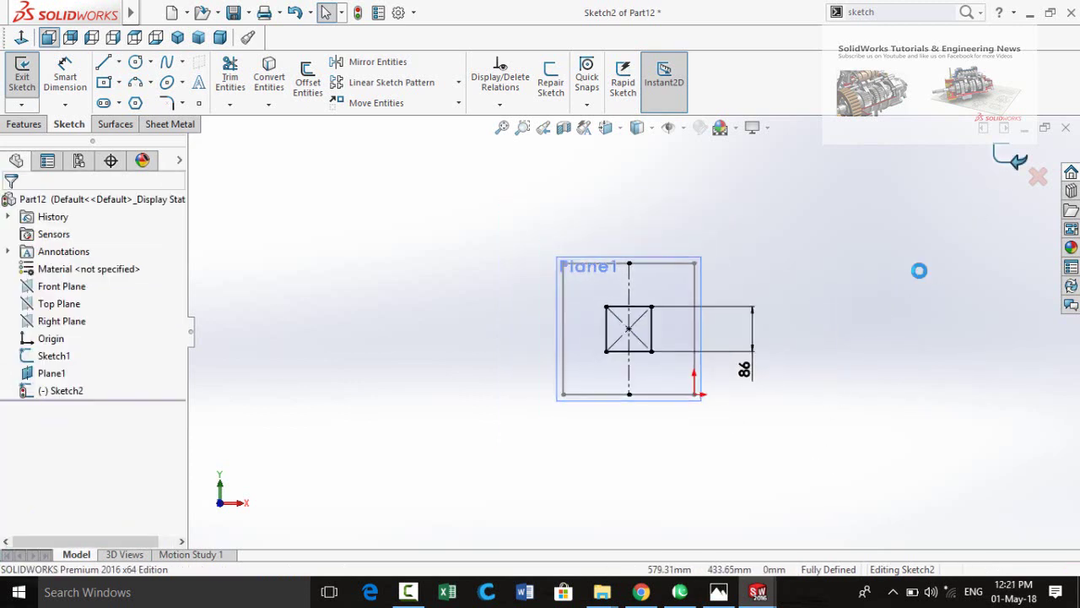
- Hide the offset reference plane that carries the small square sketch
mouse_move(810, 222)
middle_down()
mouse_move(765, 300)
mouse_move(615, 366)
middle_up()
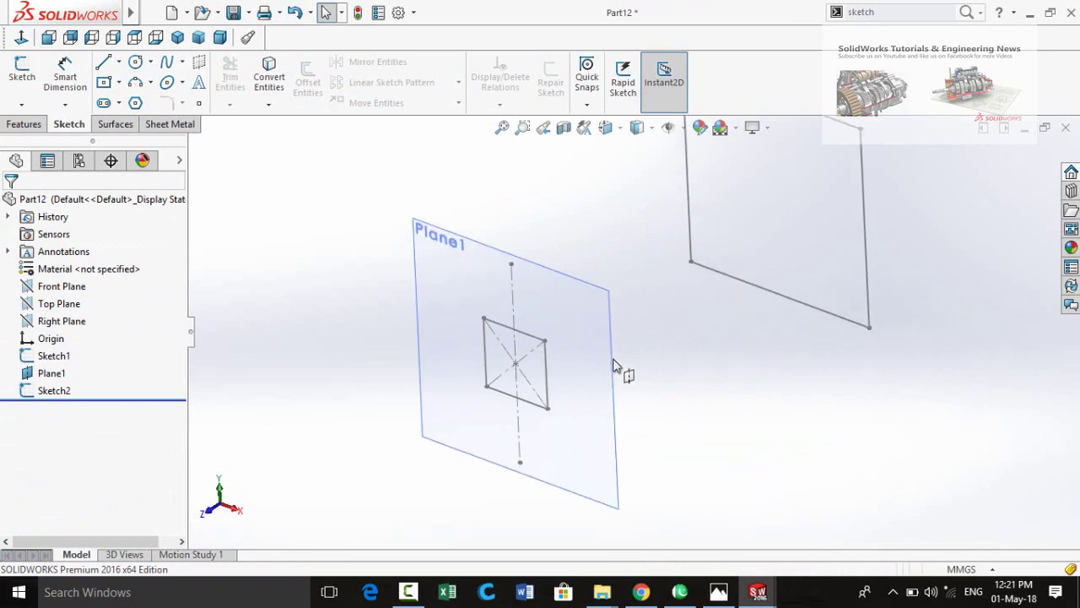
click(615, 351)
click(684, 291)
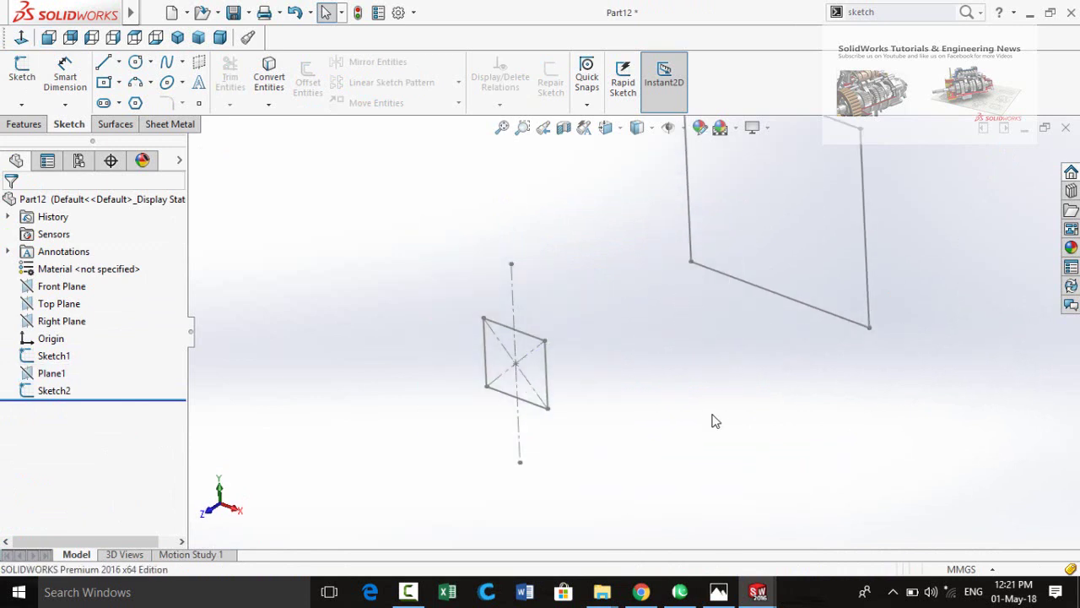
- Loft a solid between the large square sketch and the small 86 mm square sketch, using matching corners
scroll(629, 395, up, 3)
click(13, 125)
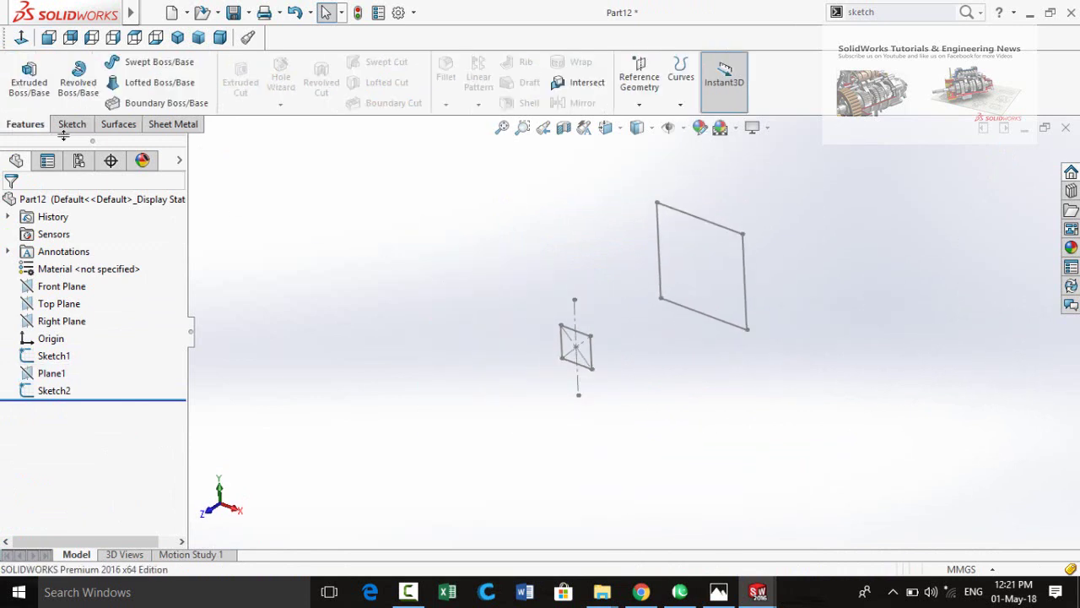
click(152, 82)
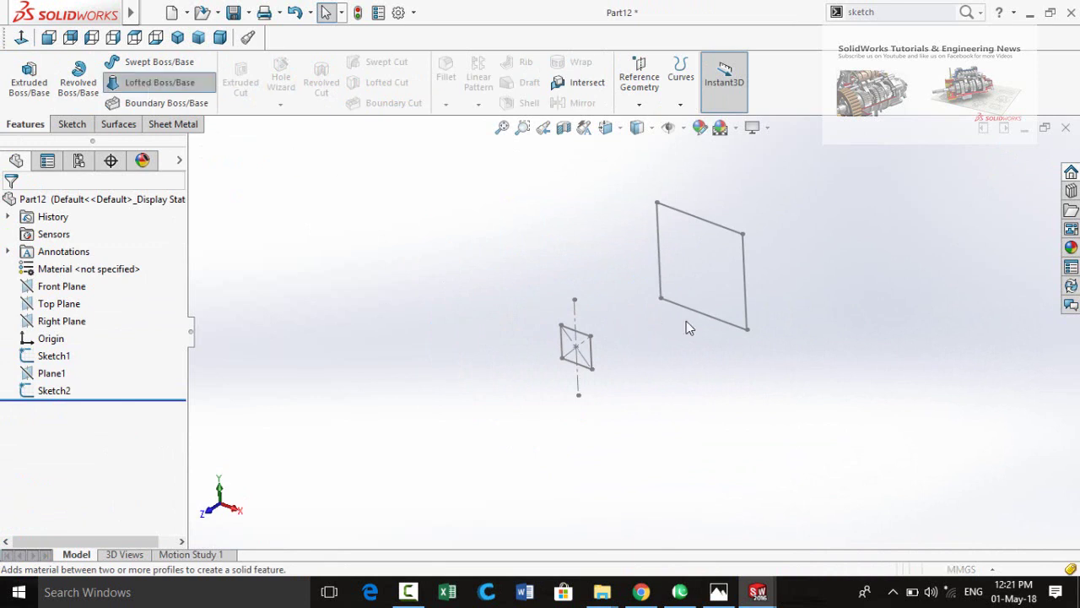
click(748, 331)
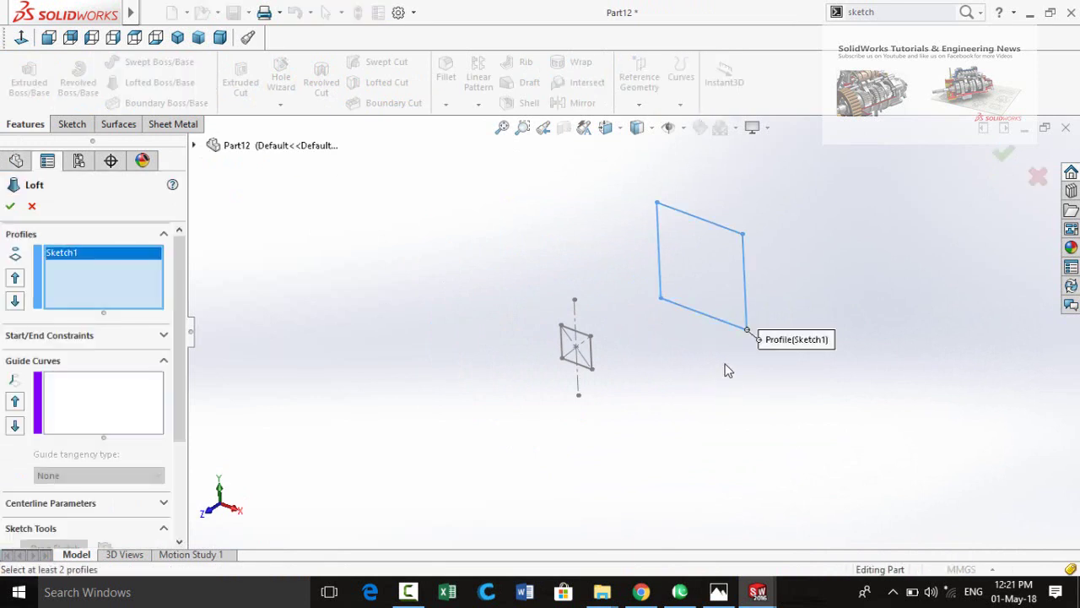
scroll(599, 376, down, 2)
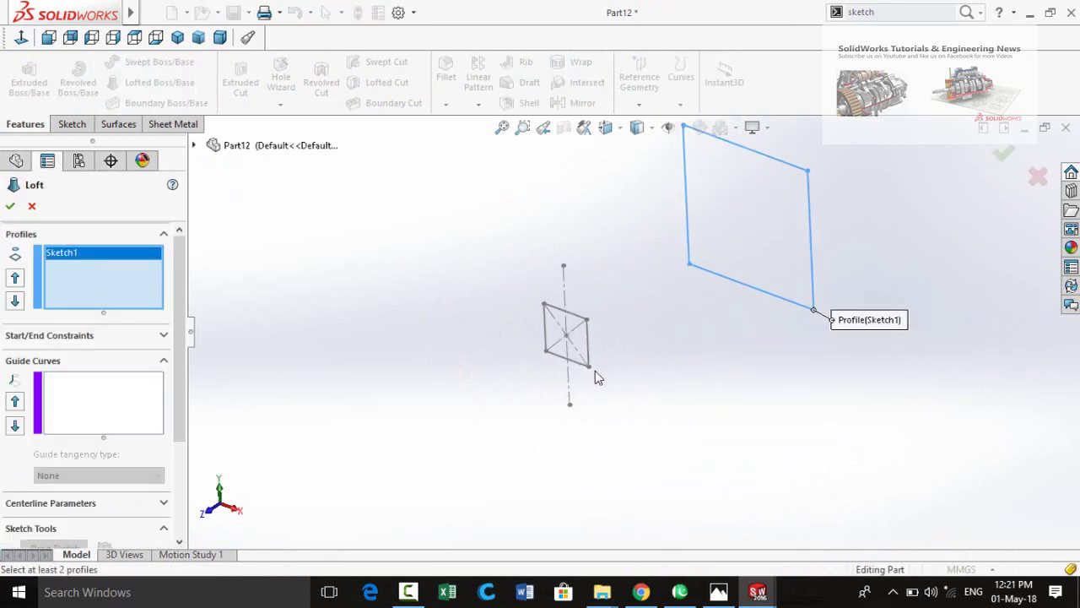
click(590, 370)
mouse_move(692, 403)
middle_down()
mouse_move(582, 362)
mouse_move(513, 354)
middle_up()
click(10, 206)
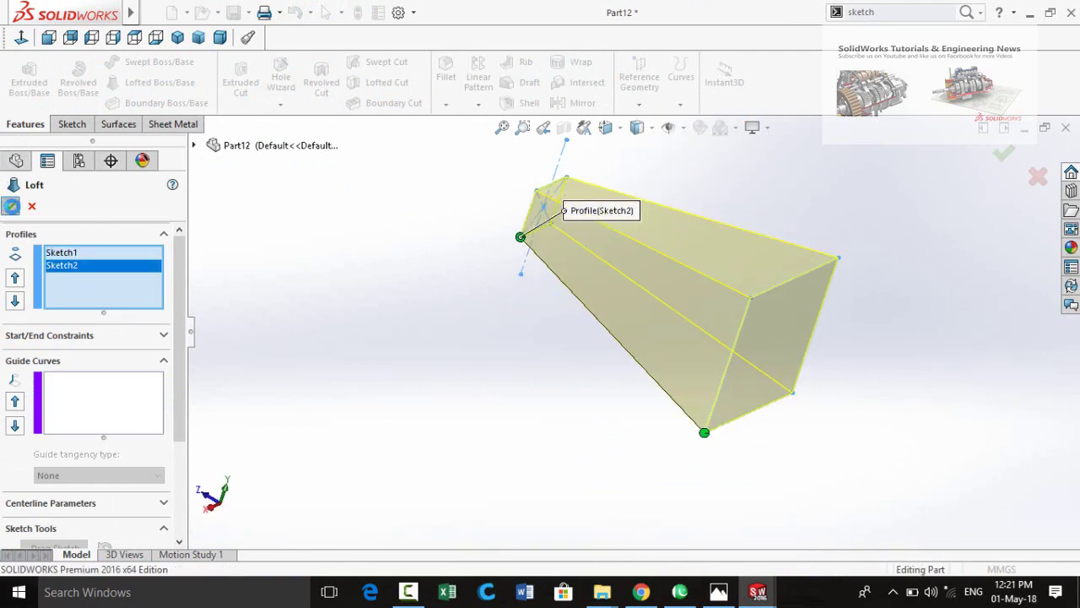
- Set up a Shell that removes the loft's large square end face, with 2 mm thickness and the preview shown
middle_drag(577, 368, 590, 412)
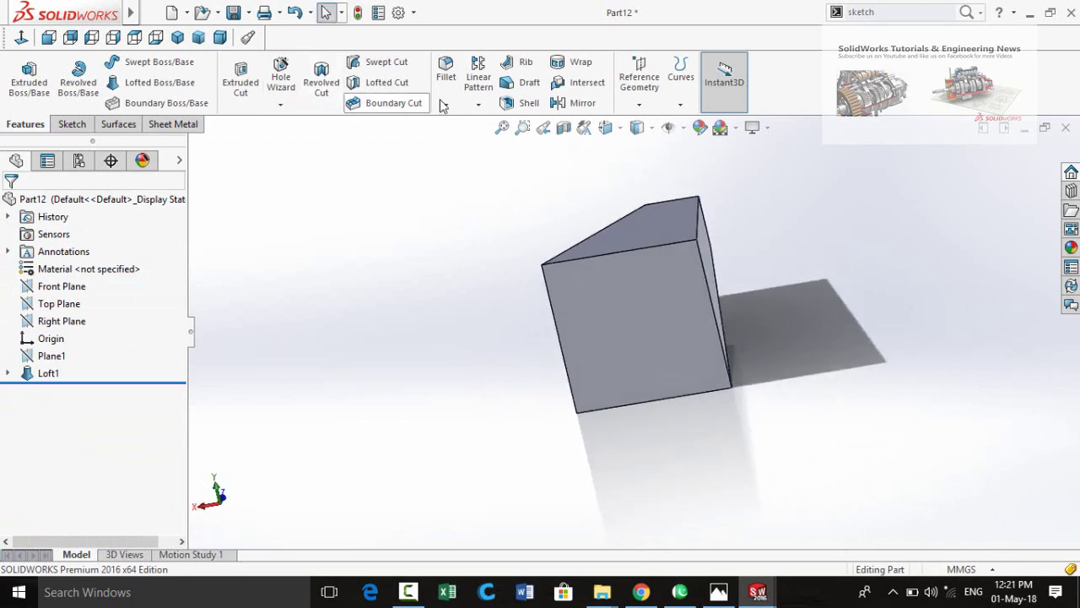
click(516, 105)
click(617, 332)
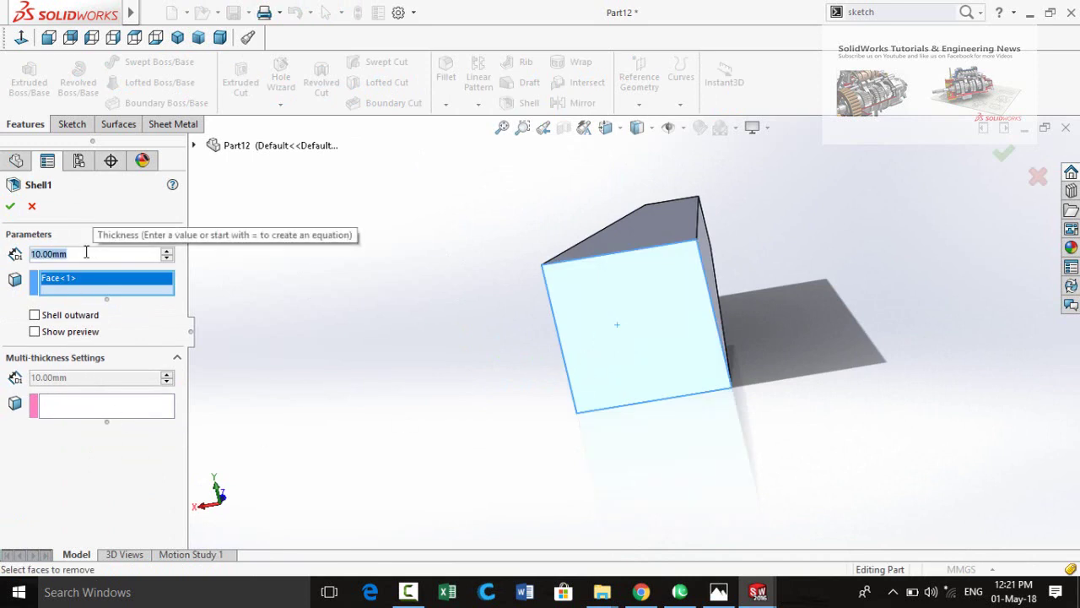
text(2)
click(237, 246)
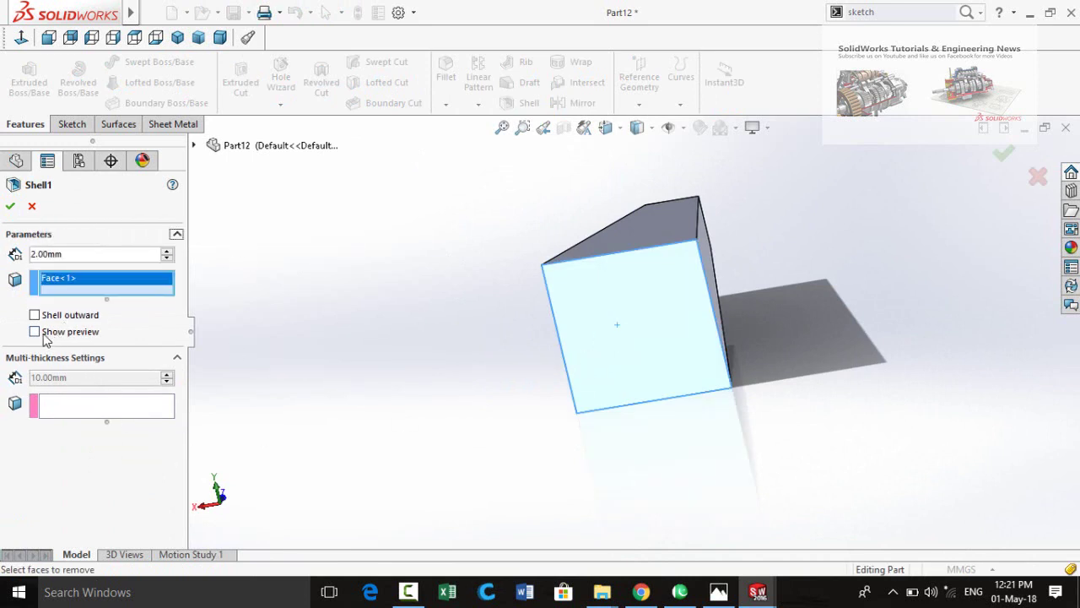
click(34, 332)
middle_drag(369, 407, 368, 375)
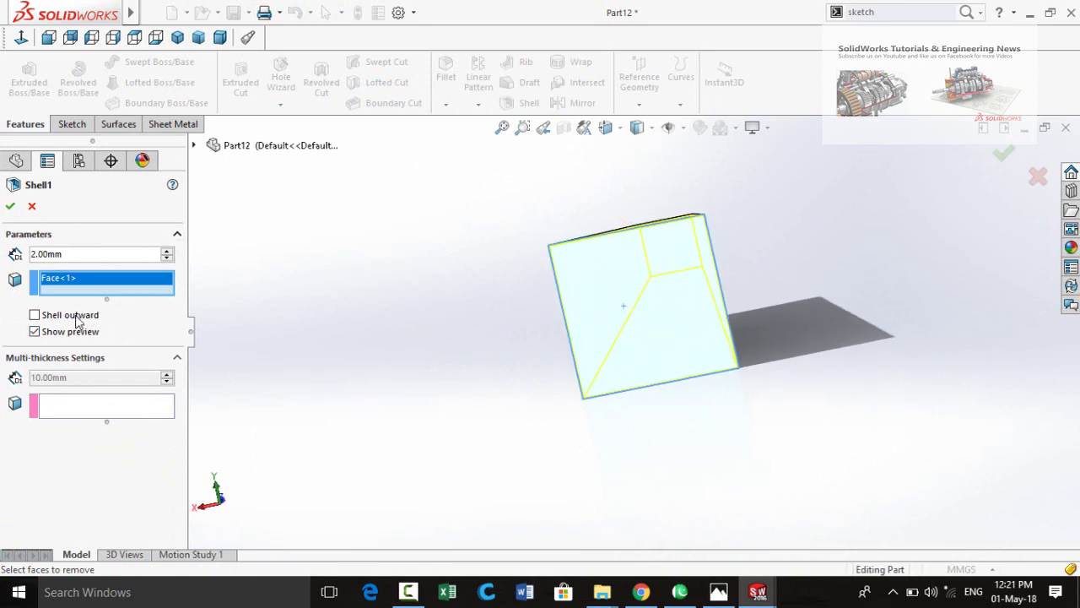
- Set the shell thickness to 5 mm and apply the shell
text(5)
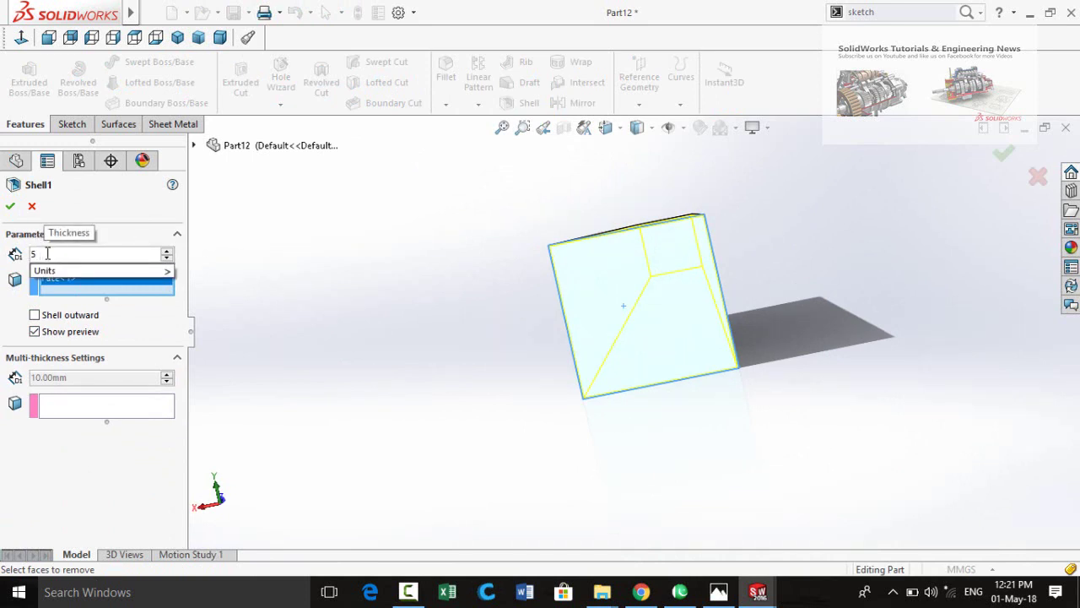
click(401, 372)
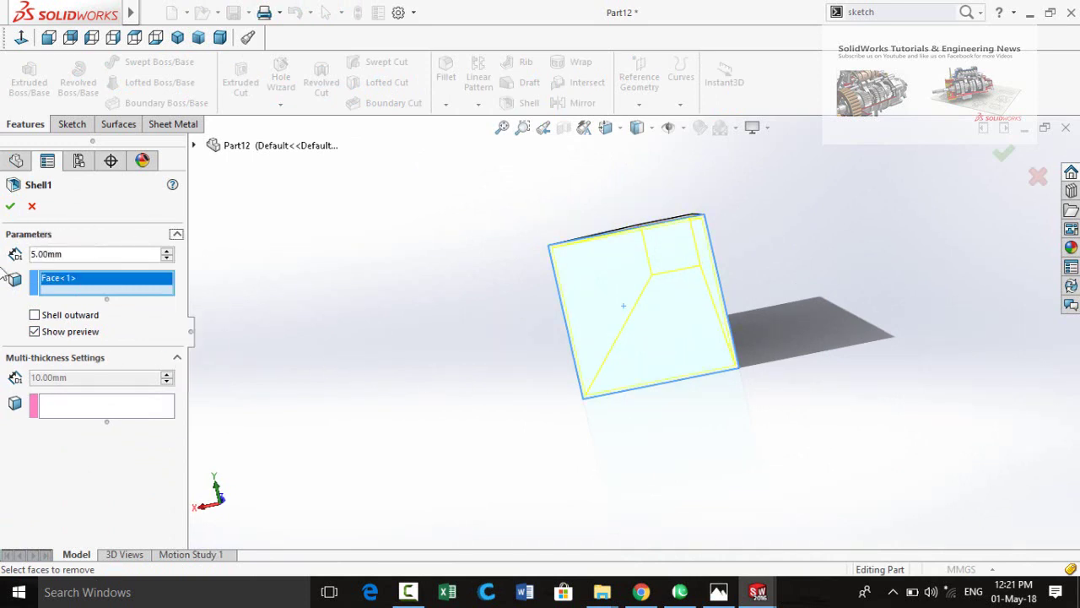
click(9, 208)
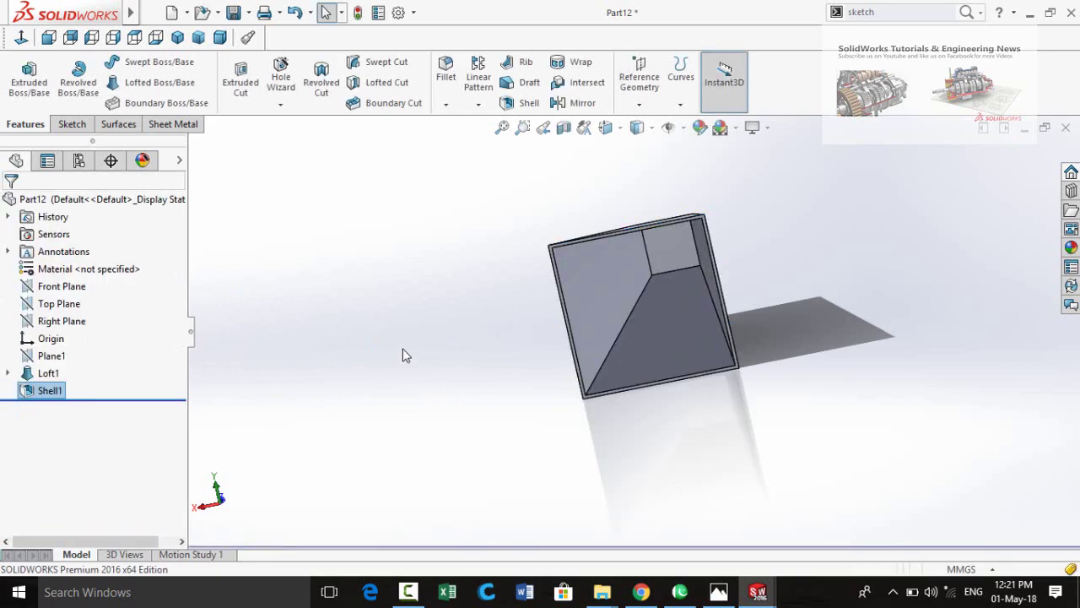
- Start a new sketch on the Top Plane and view the tapered side straight on
middle_drag(400, 295, 350, 422)
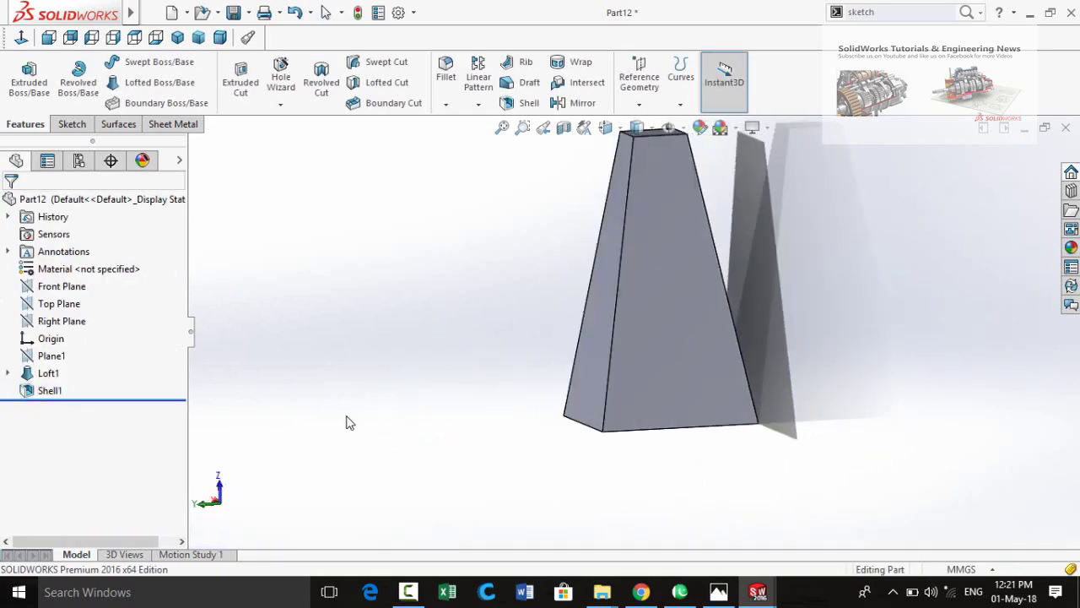
click(65, 306)
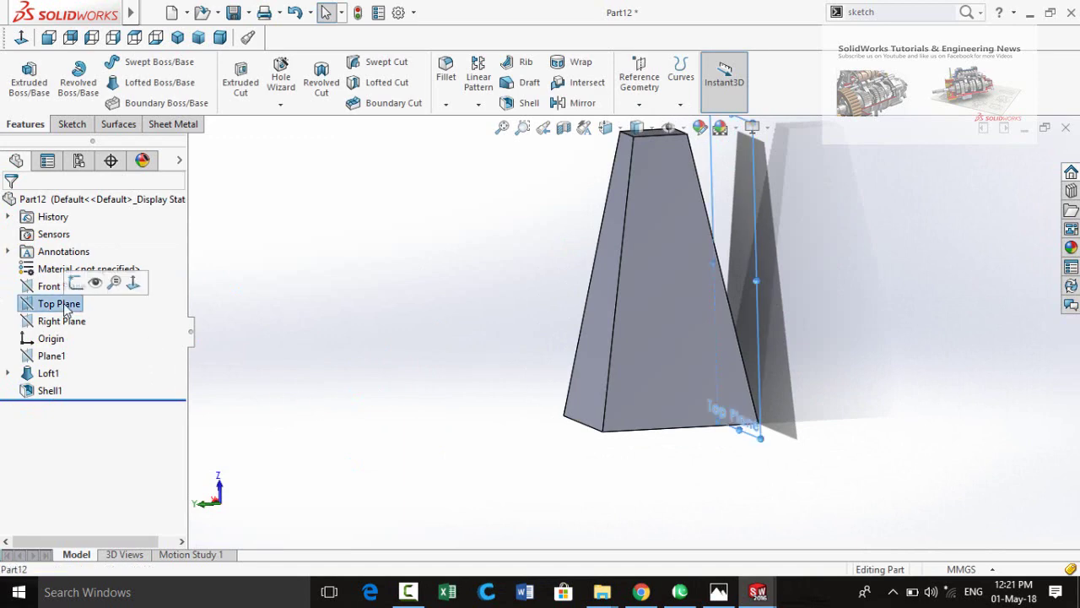
click(76, 285)
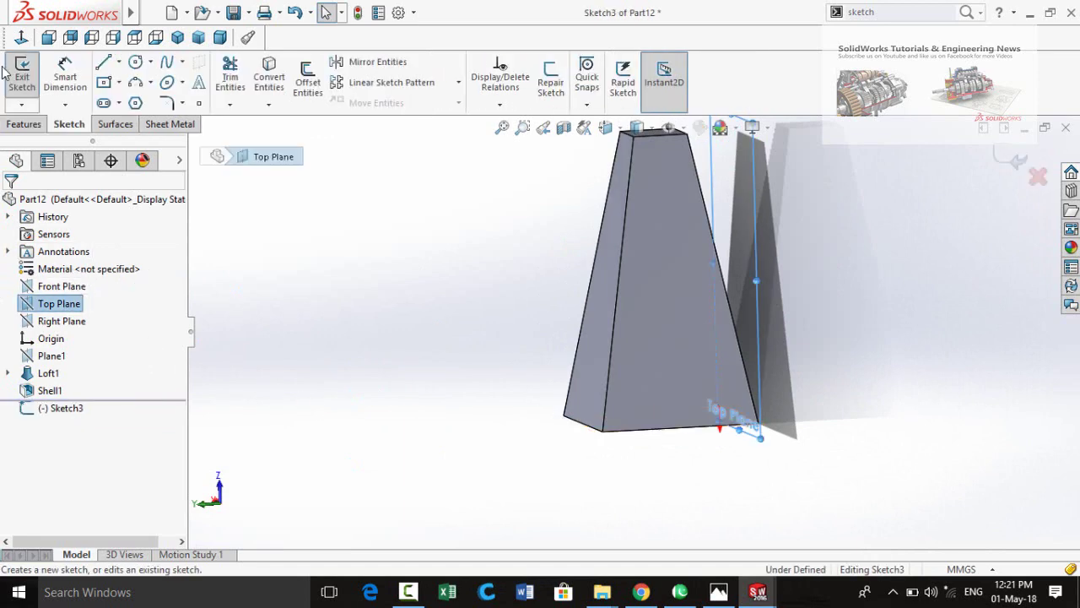
click(406, 291)
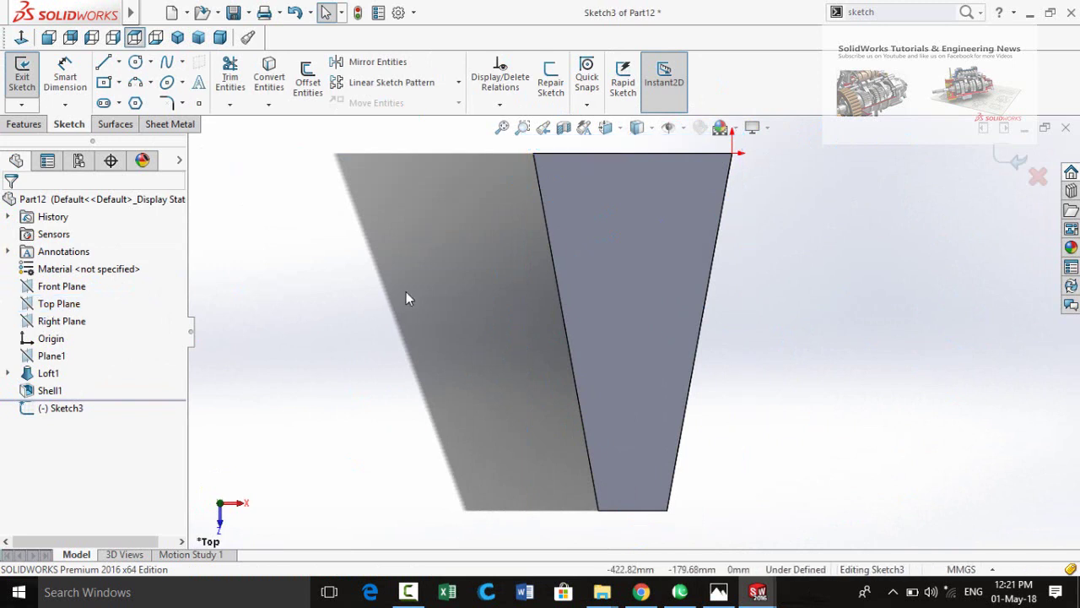
- Offset the four outline edges of the tapered side face 25 mm inward
scroll(413, 287, up, 3)
scroll(650, 473, down, 2)
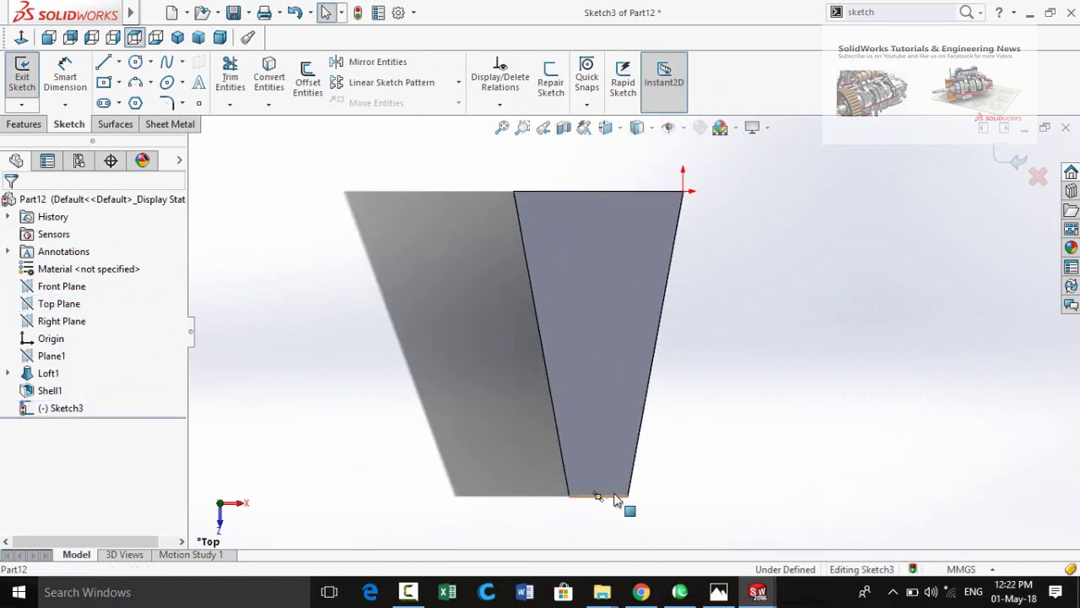
click(570, 490)
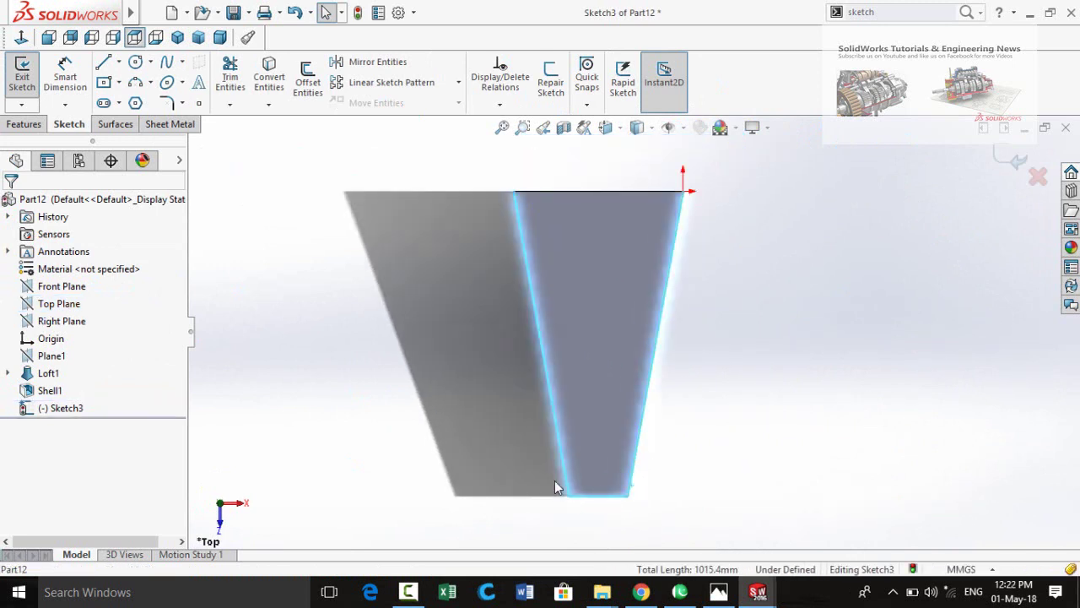
scroll(580, 315, up, 2)
scroll(595, 260, down, 3)
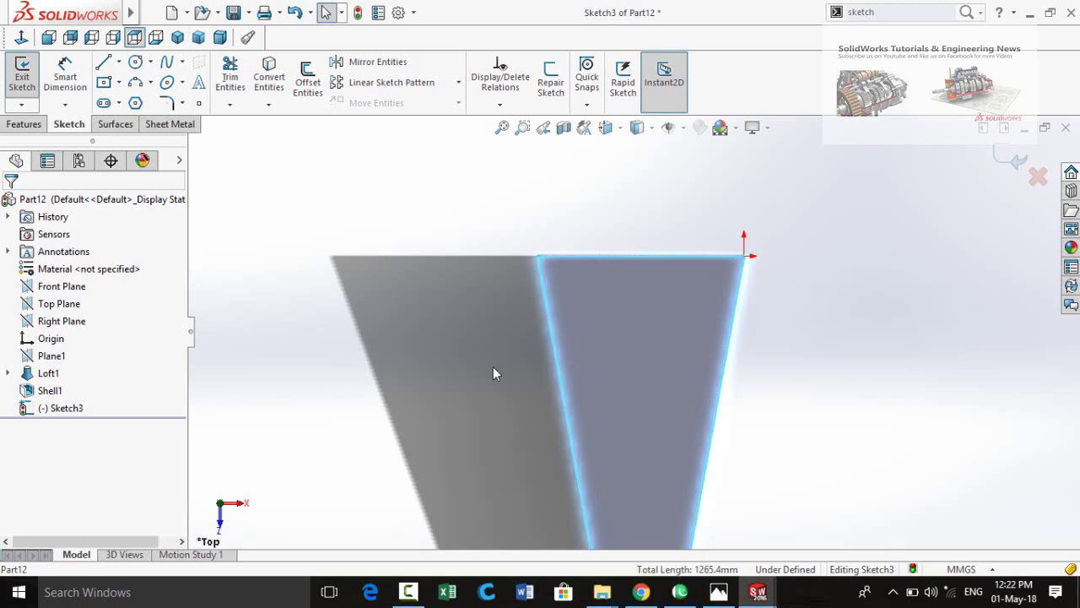
scroll(495, 372, up, 3)
click(304, 87)
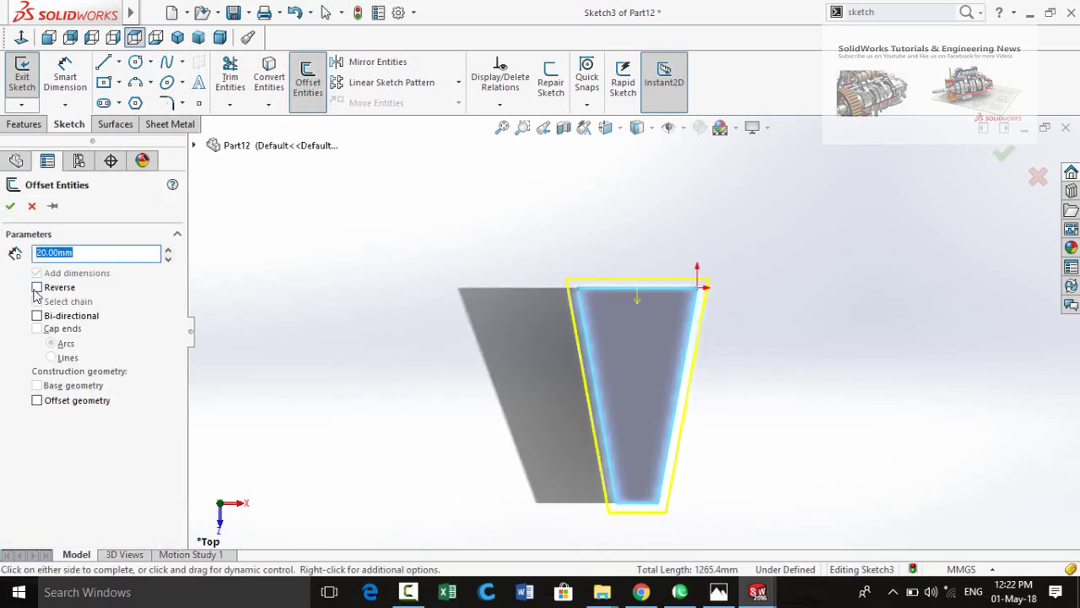
click(36, 287)
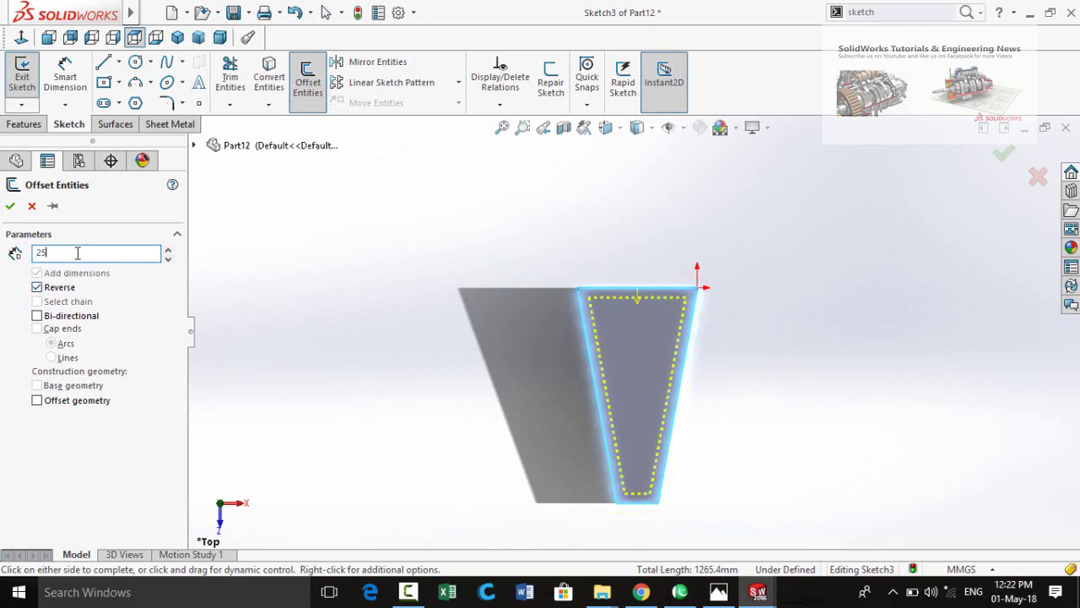
text(25)
key(Return)
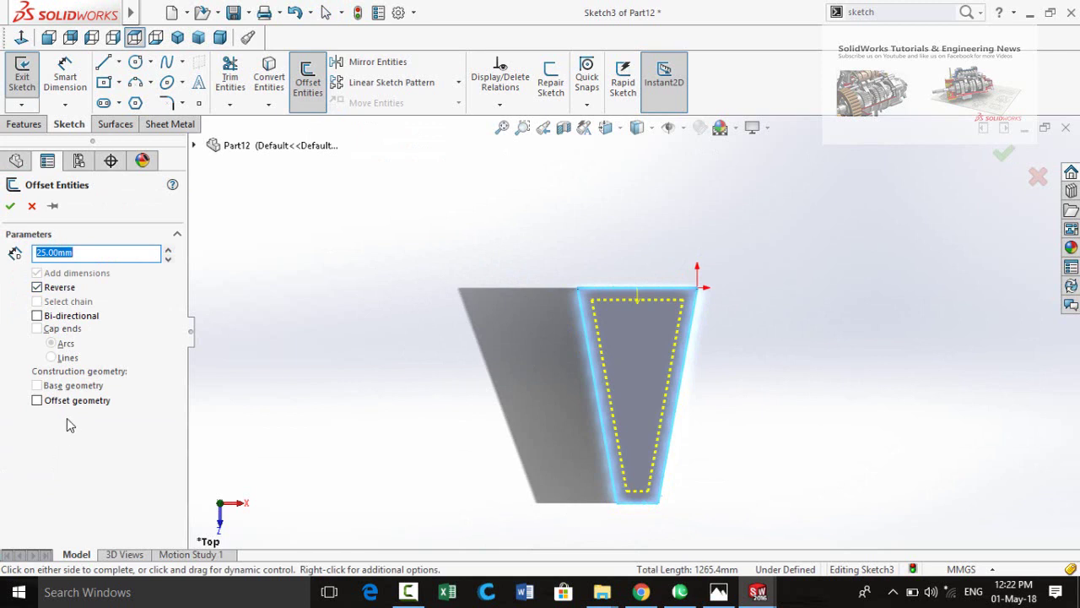
click(10, 207)
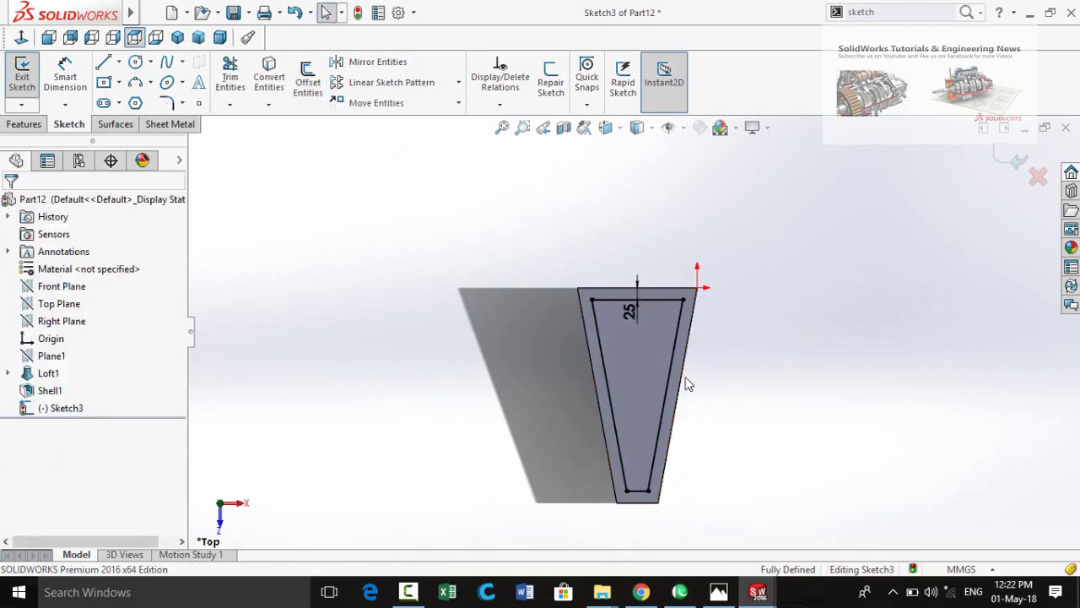
- Sketch a corner rectangle about 52 mm high across the middle of the offset trapezoid, extending past both slanted sides
scroll(685, 384, down, 2)
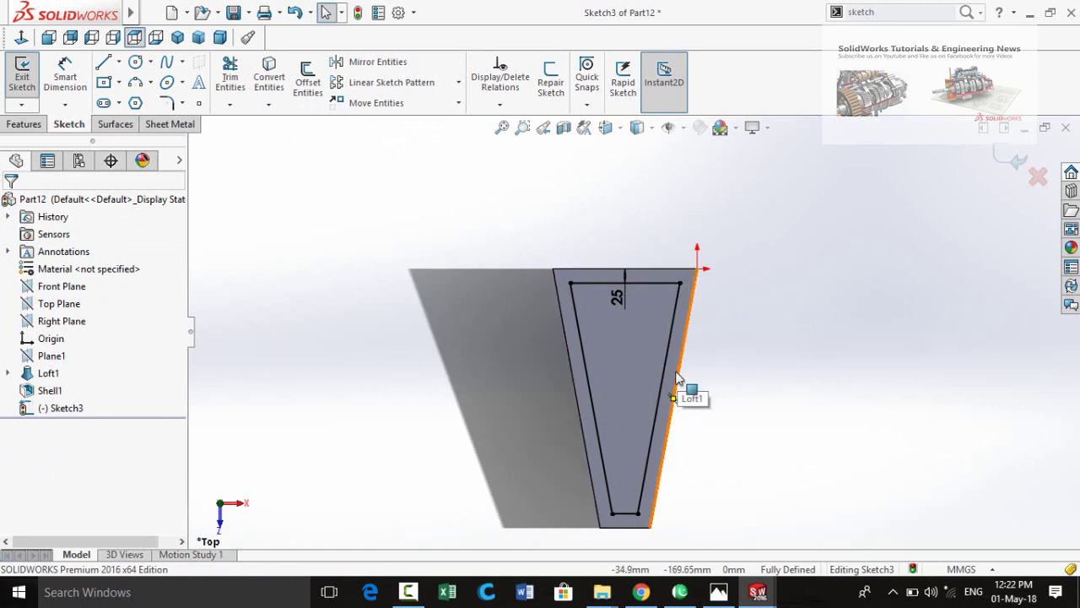
scroll(642, 380, down, 1)
scroll(632, 379, up, 1)
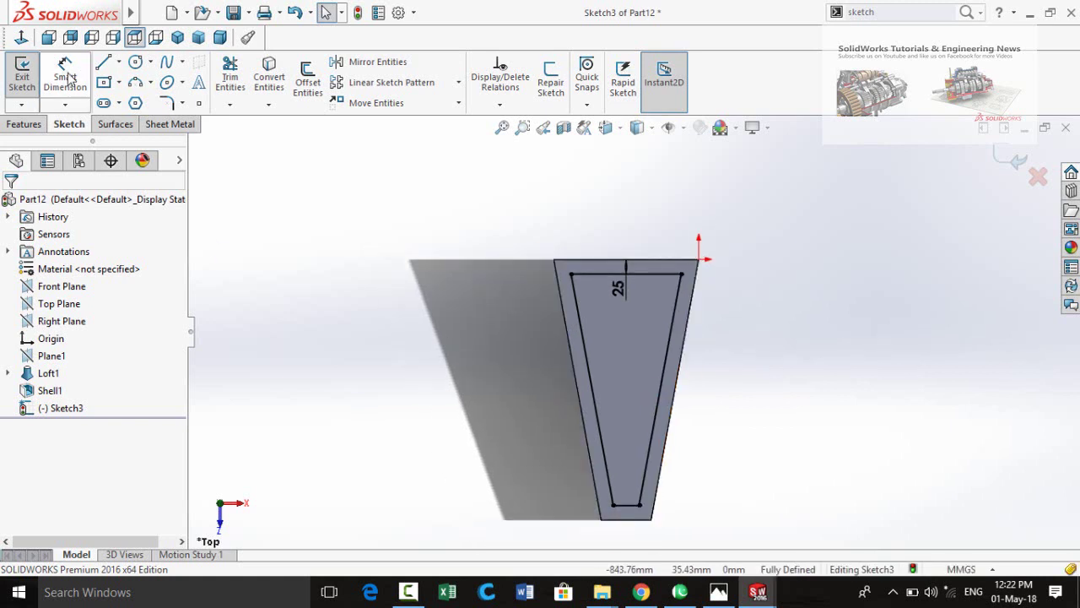
click(120, 83)
click(127, 101)
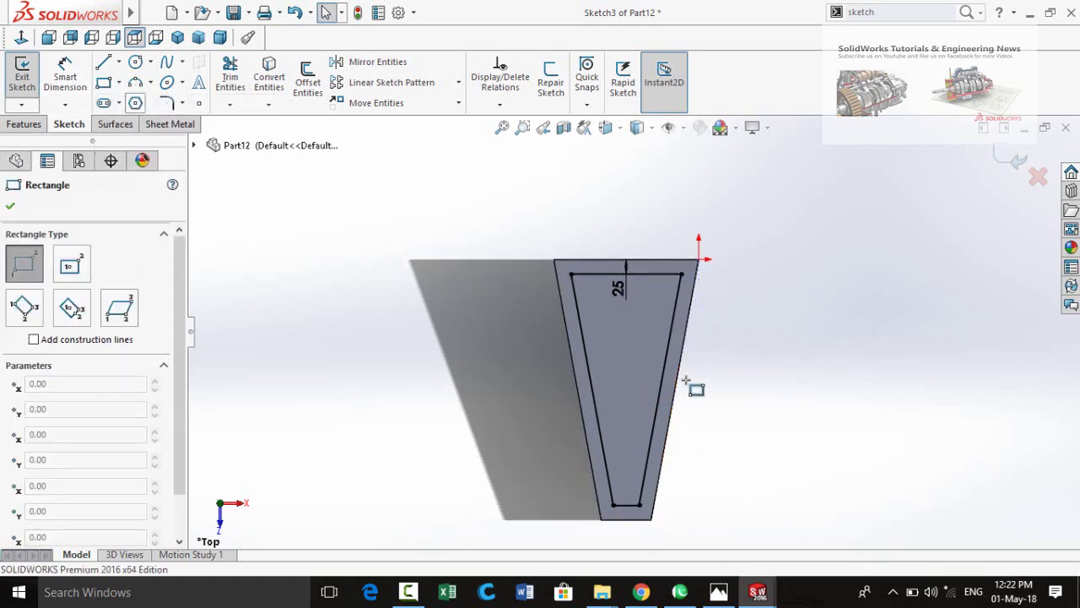
scroll(692, 386, down, 1)
click(537, 353)
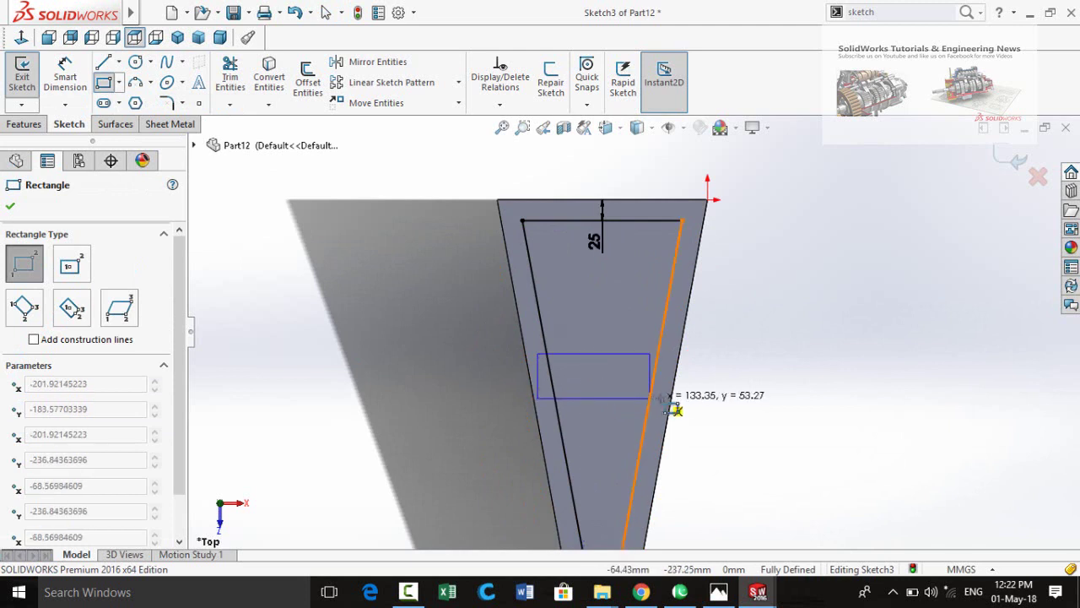
click(666, 396)
scroll(635, 411, down, 1)
key(Escape)
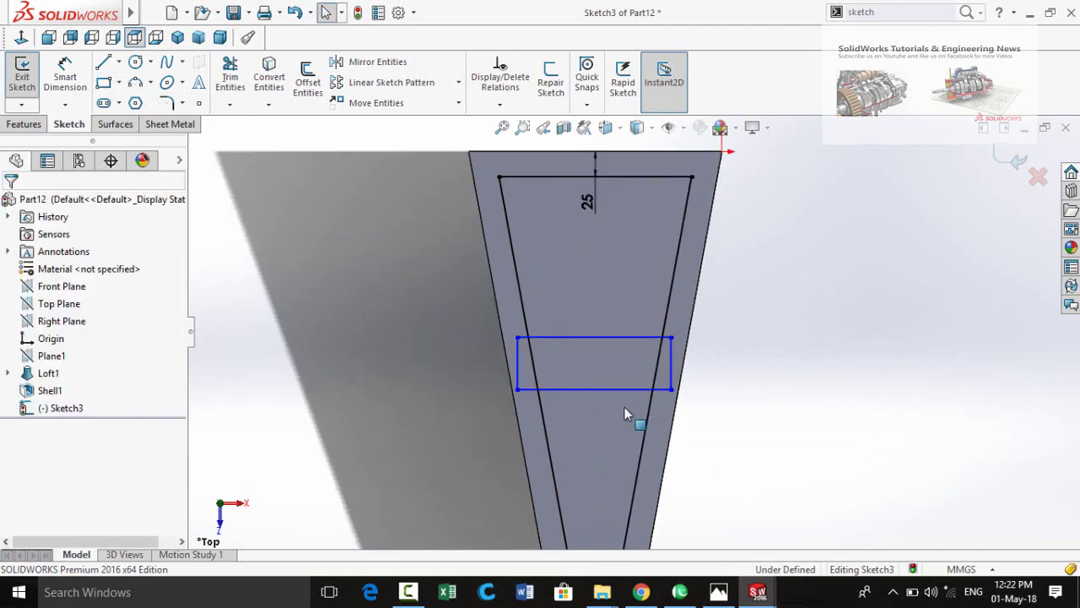
- Dimension the crossing rectangle's vertical side to 25 mm
right_drag(335, 468, 315, 272)
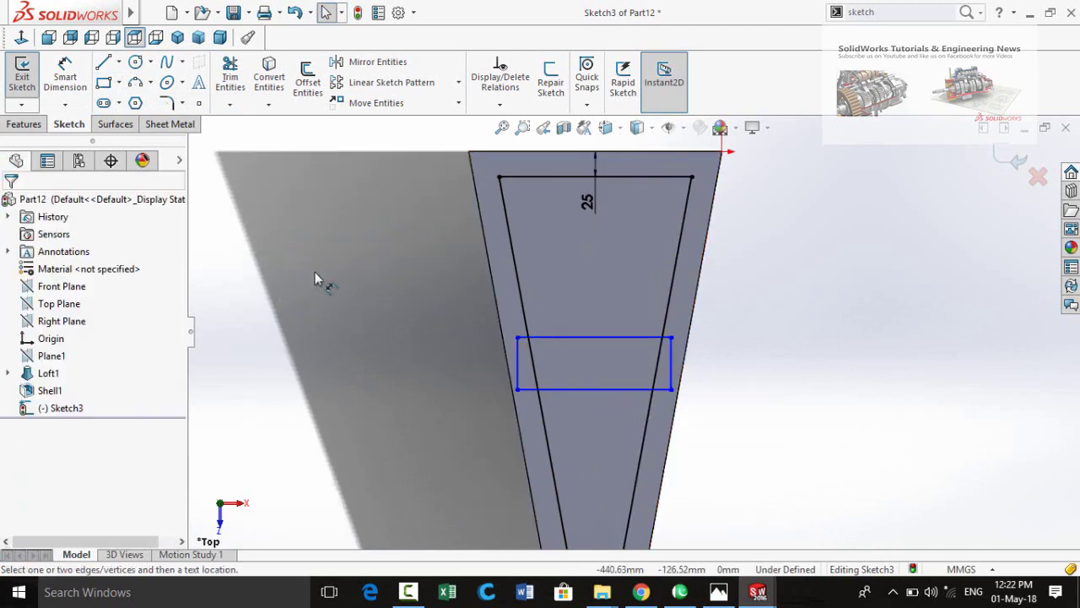
click(518, 363)
click(407, 429)
text(25)
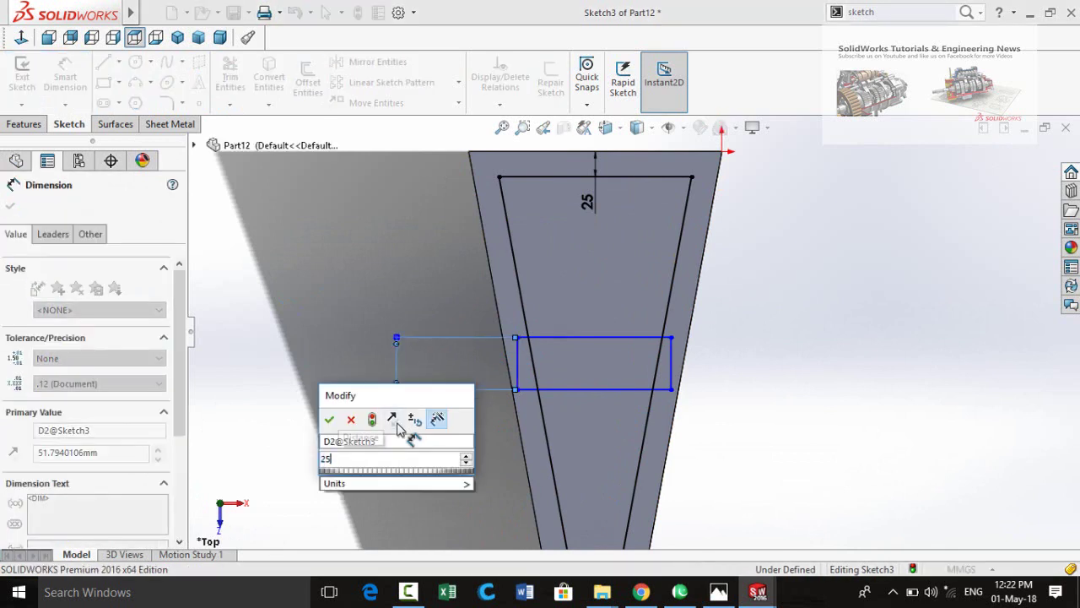
key(Return)
click(489, 495)
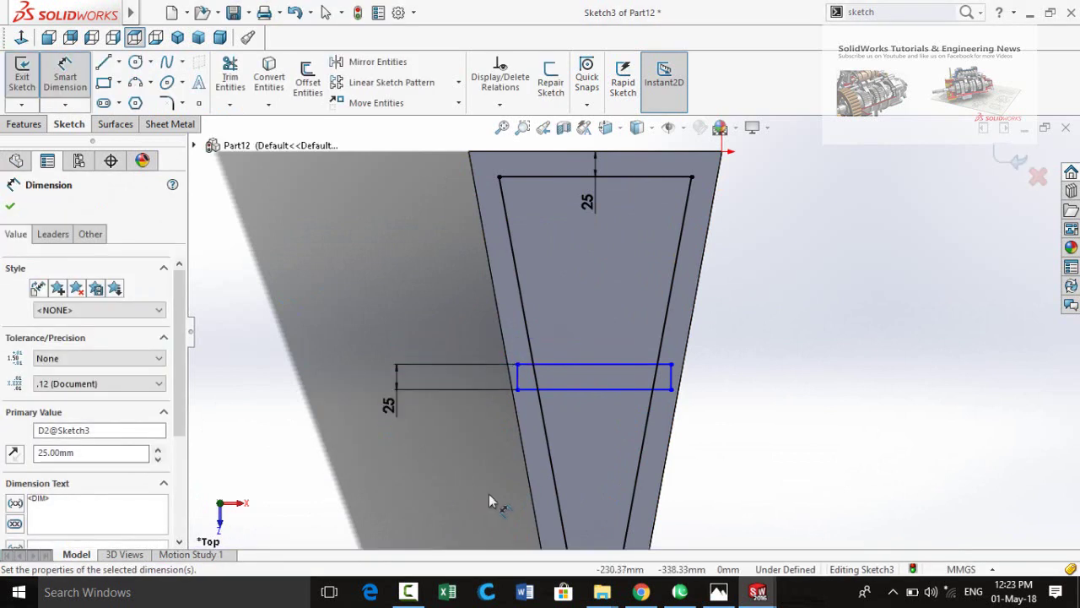
key(Escape)
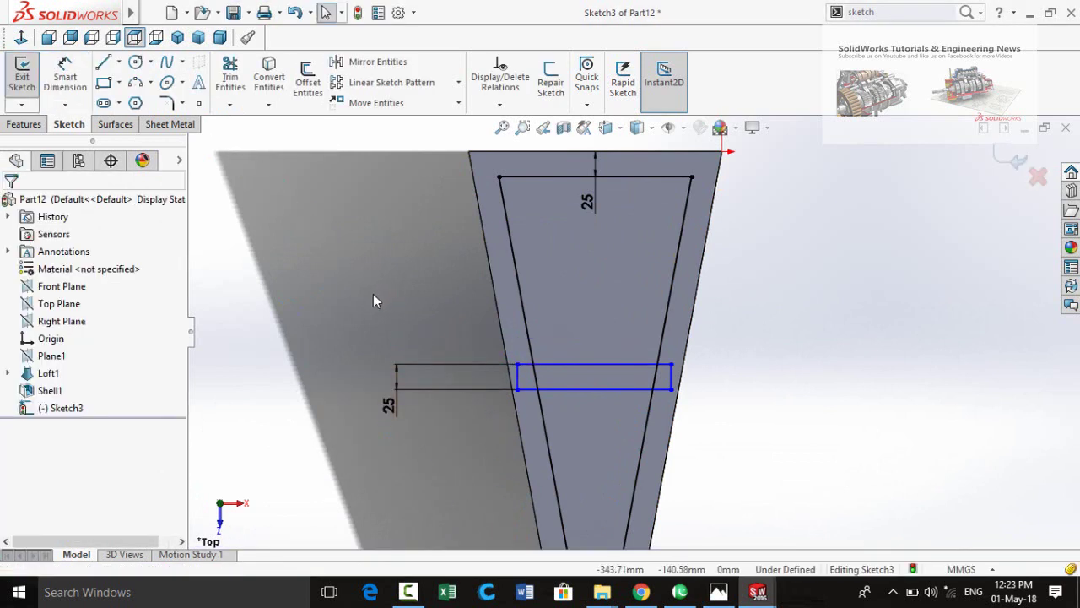
- Trim the rectangle's overhanging ends and the slanted segments inside it, leaving two separate closed trapezoids
click(229, 76)
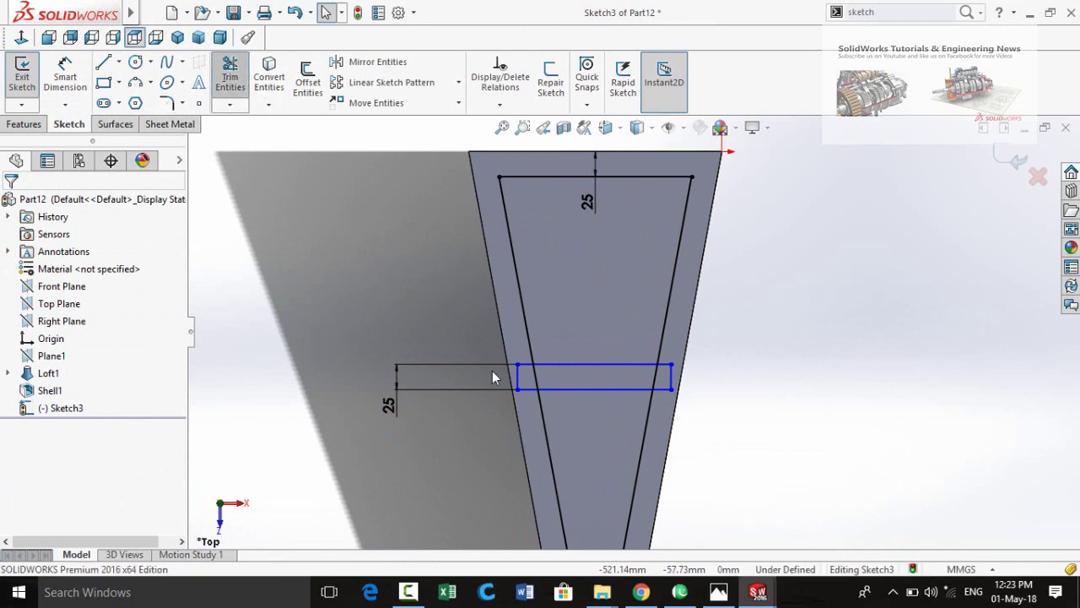
scroll(575, 408, down, 3)
drag(498, 369, 500, 349)
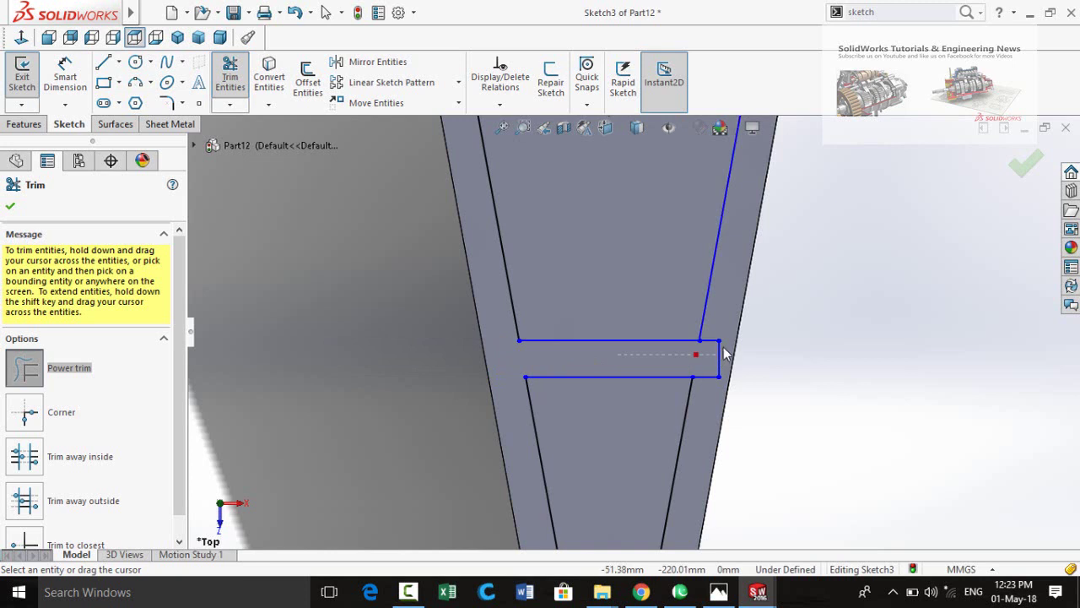
scroll(675, 405, up, 5)
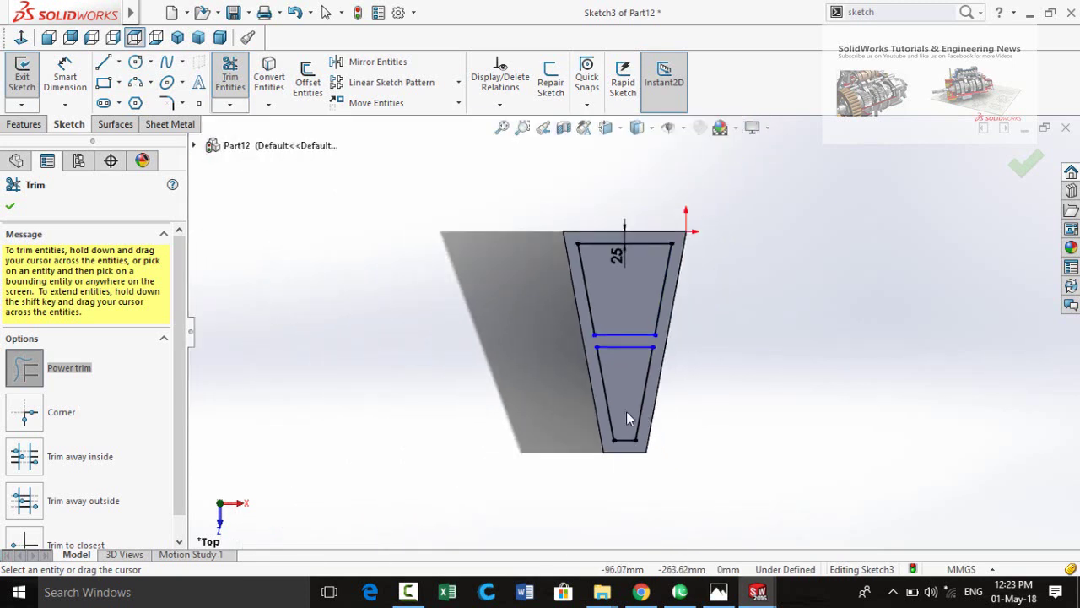
- Cut-extrude the two sketched trapezoids 366 mm in the reversed direction, passing through both opposite sides of the tapered body
click(10, 205)
click(32, 127)
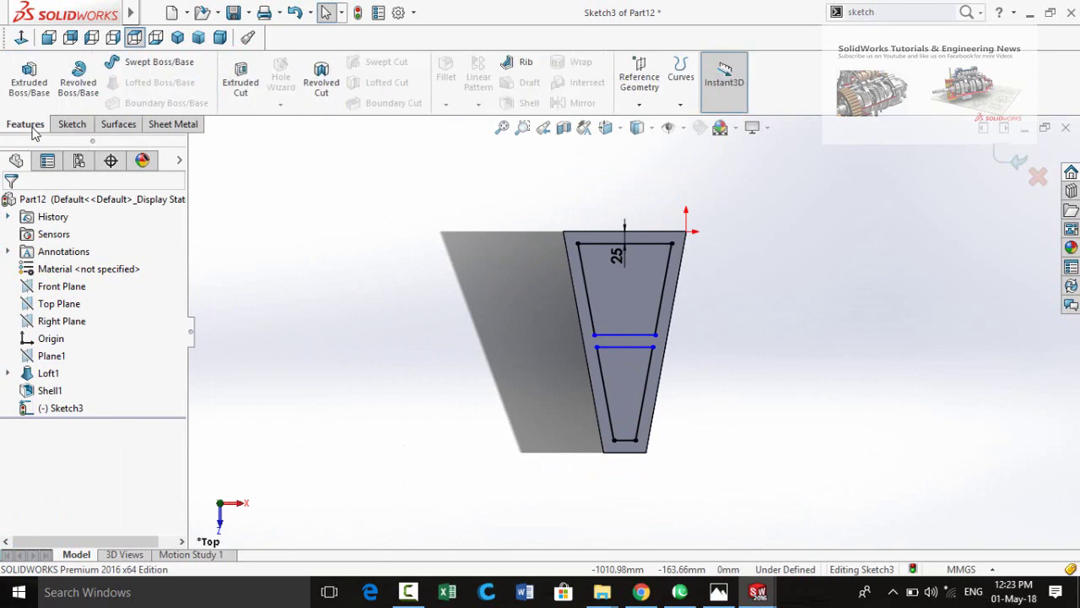
click(240, 81)
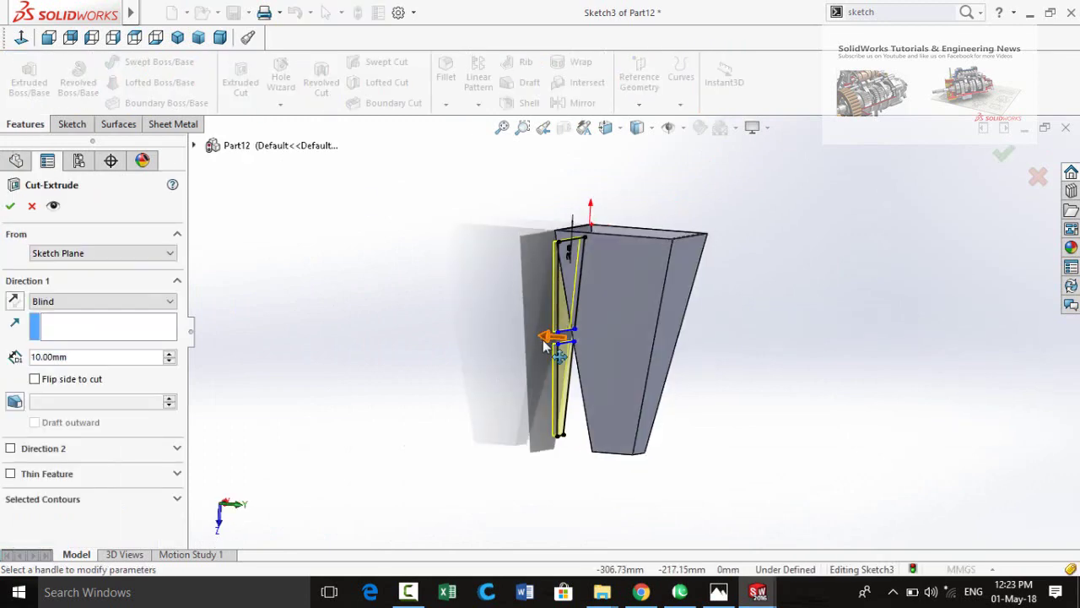
drag(545, 334, 704, 414)
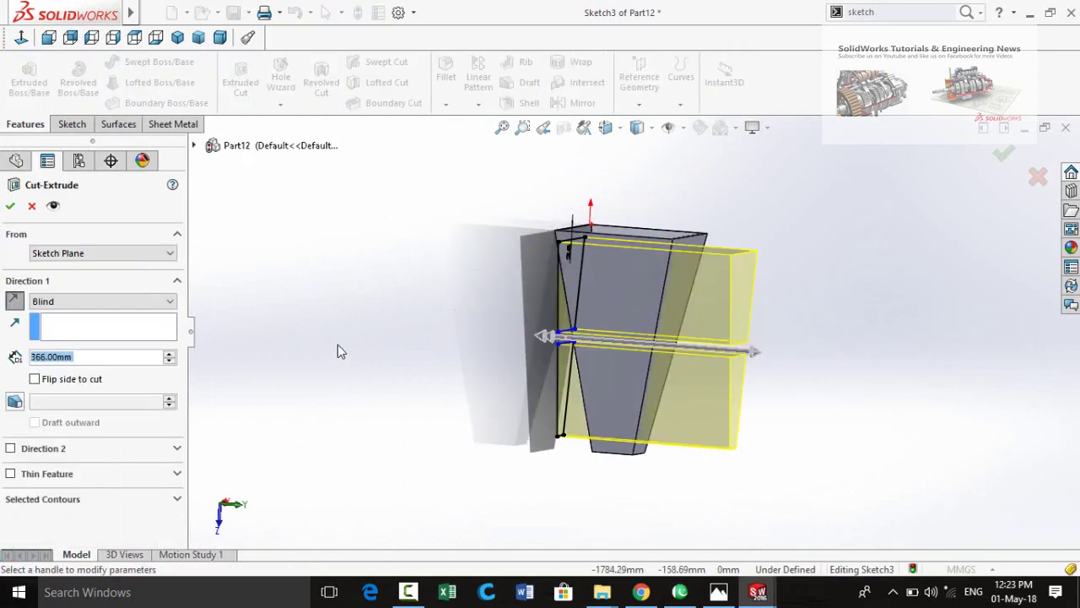
click(10, 206)
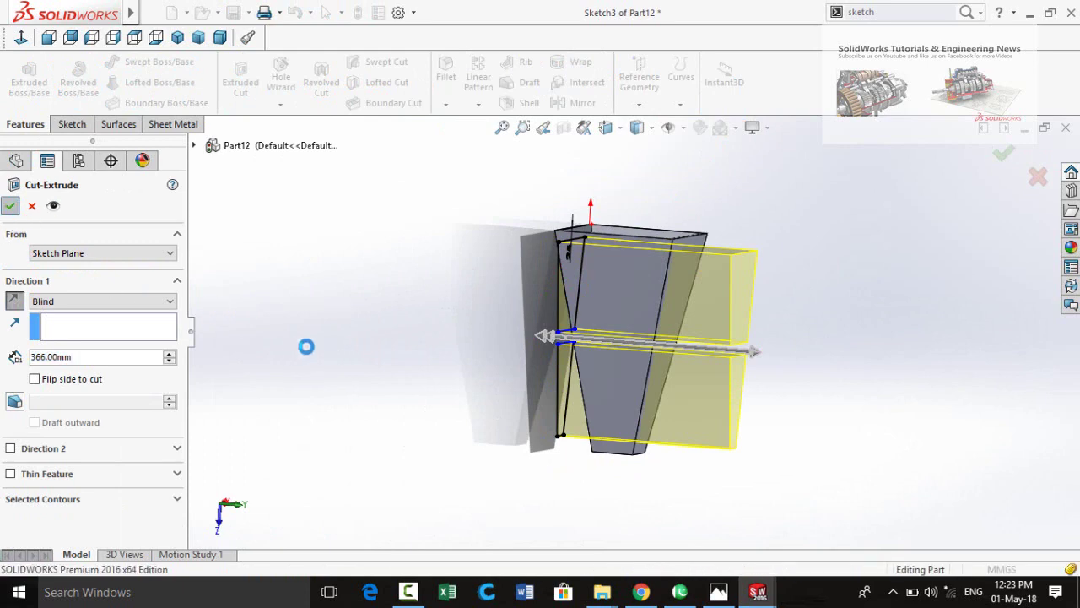
middle_drag(314, 357, 281, 370)
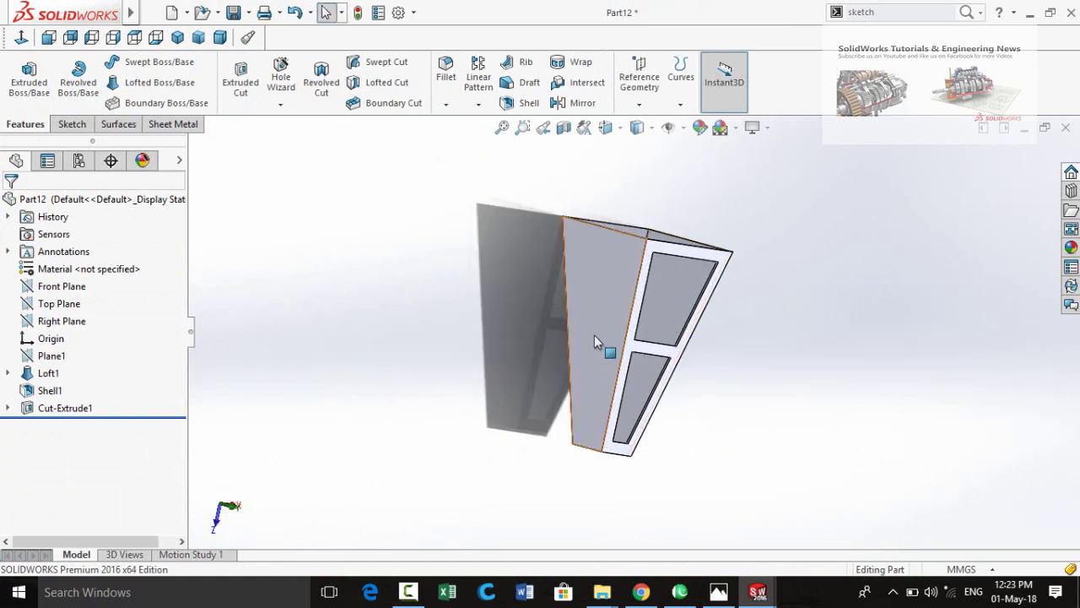
click(72, 322)
middle_drag(393, 354, 332, 366)
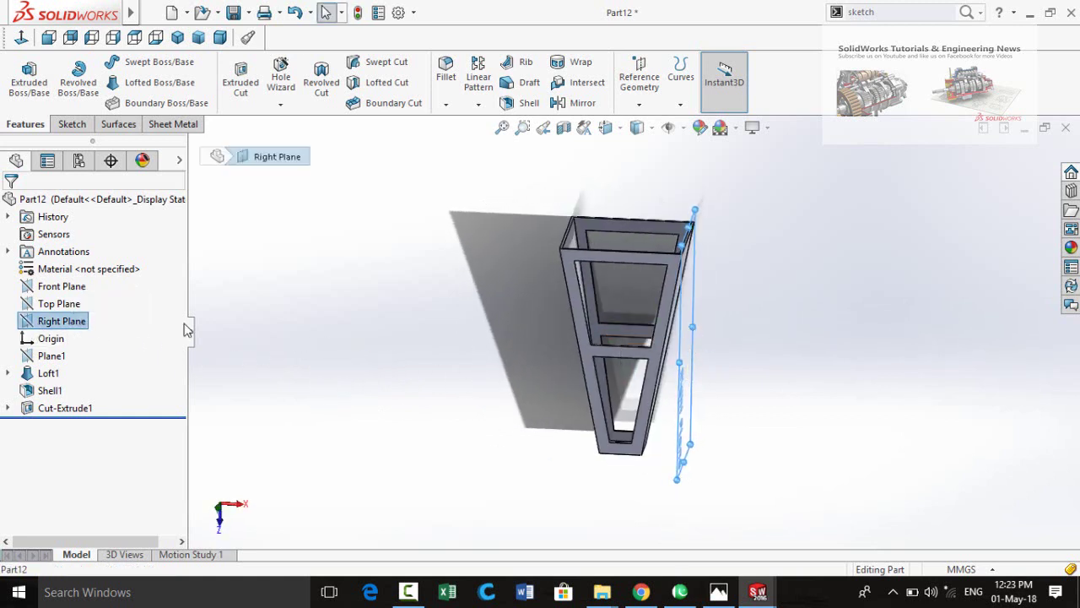
click(305, 315)
mouse_move(305, 316)
middle_down()
mouse_move(326, 309)
mouse_move(377, 329)
middle_up()
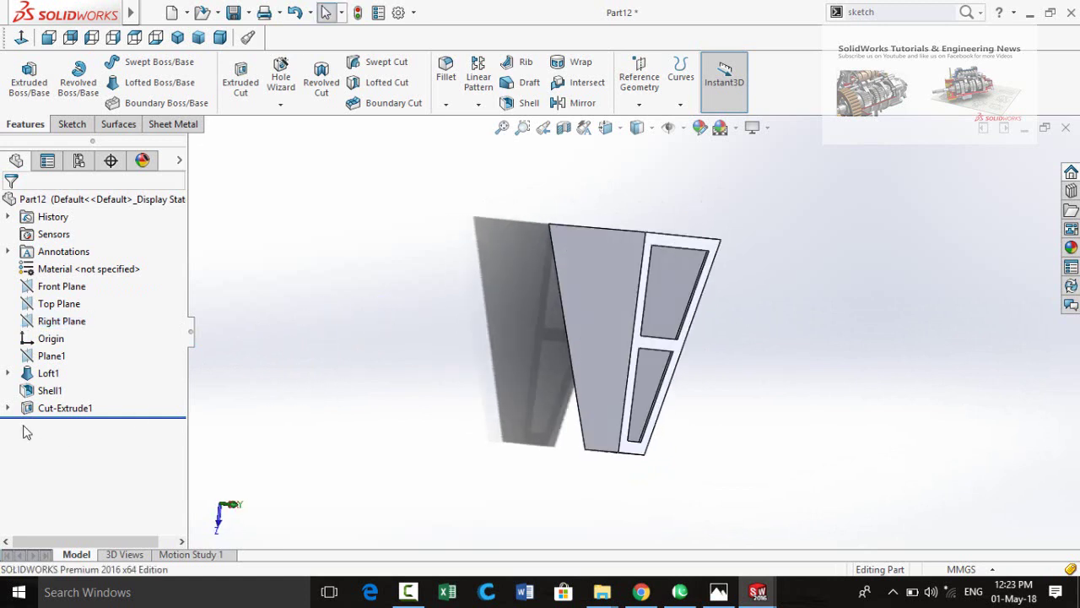
- Copy all lines of both trapezoids from the window cut's sketch and leave that sketch without changing it
click(8, 408)
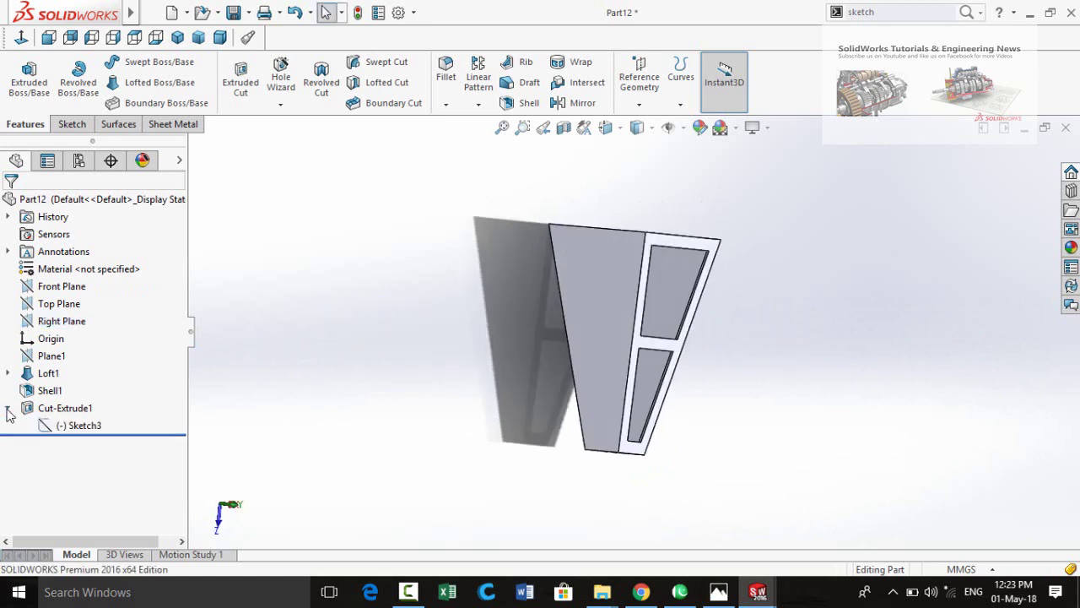
click(84, 426)
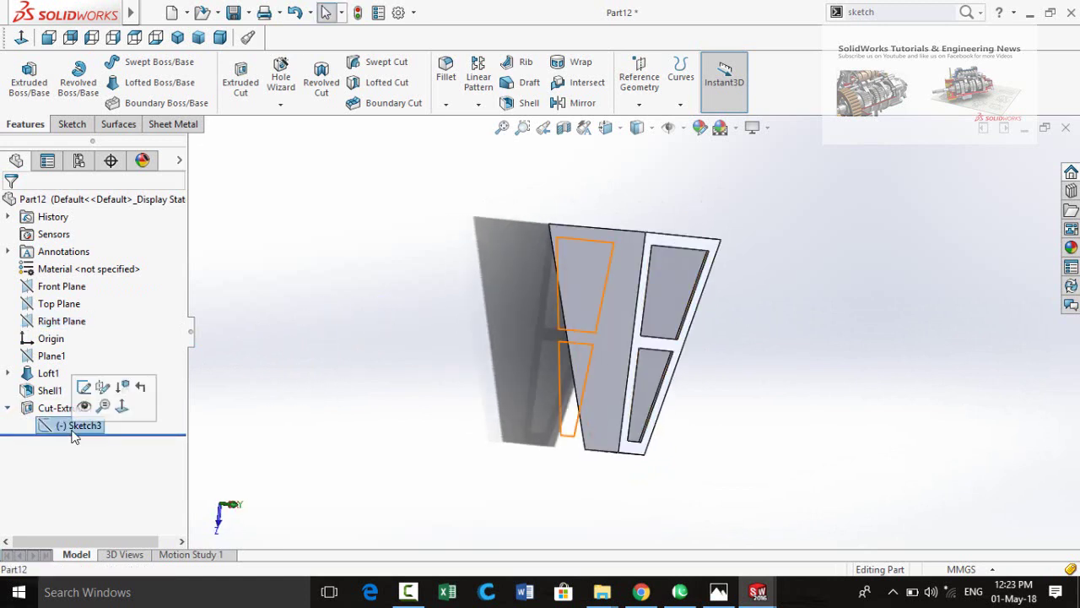
click(84, 387)
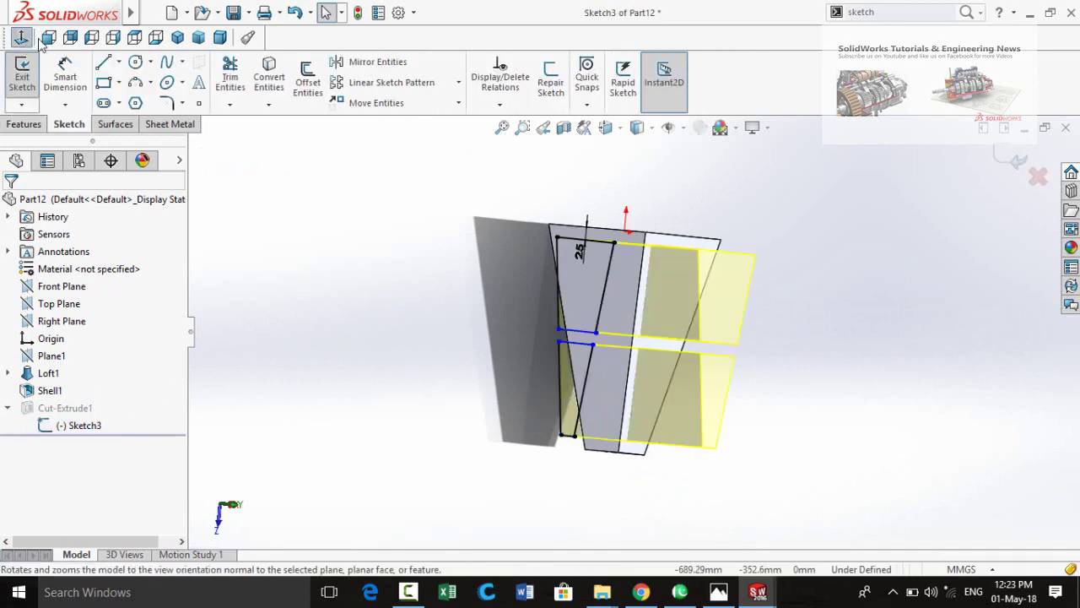
click(25, 38)
drag(789, 179, 491, 496)
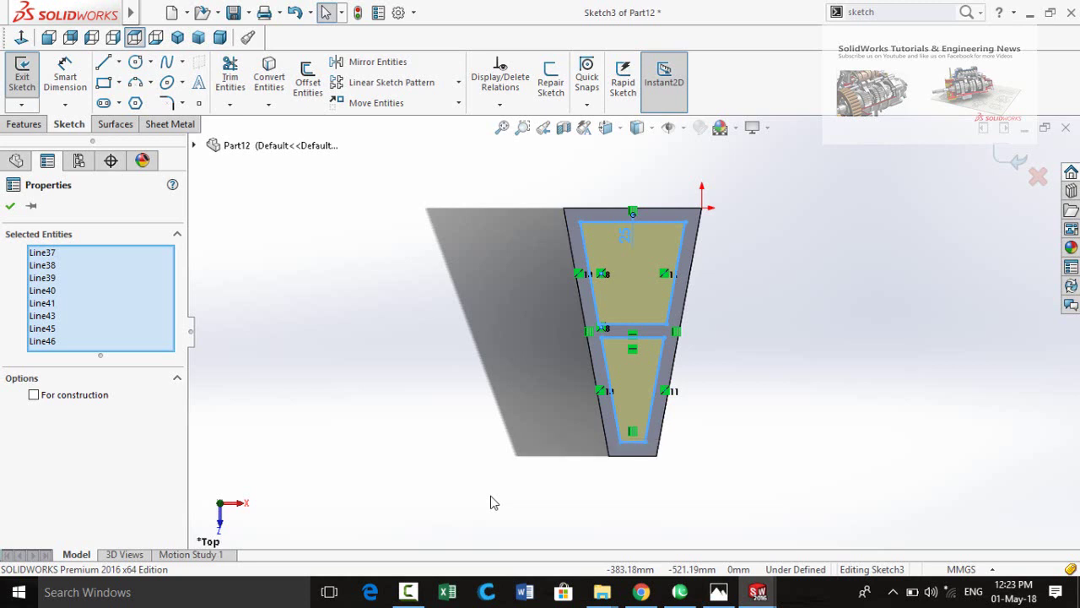
click(474, 460)
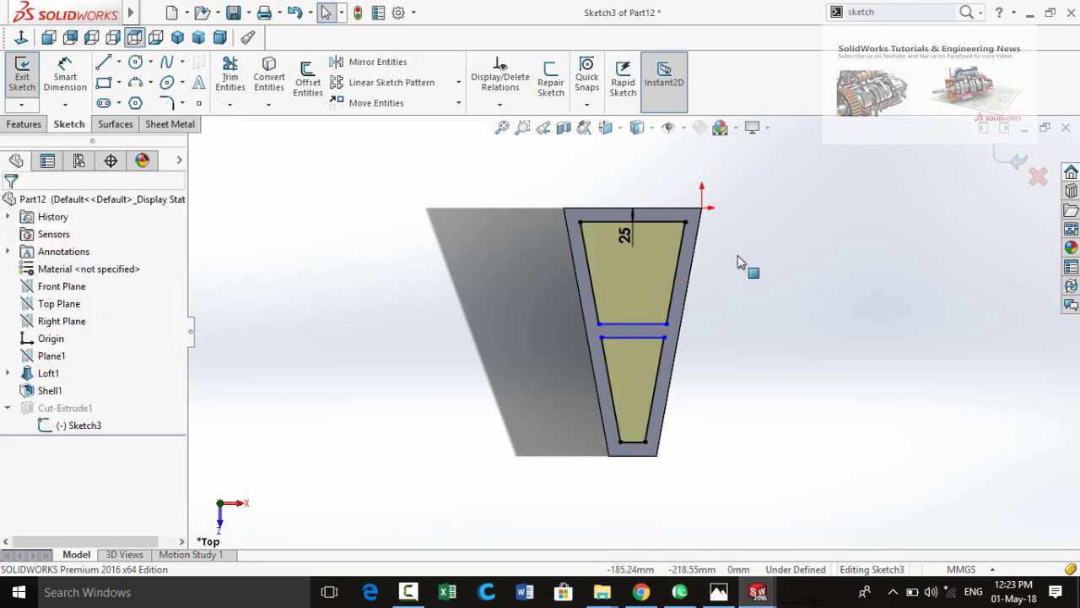
click(1038, 177)
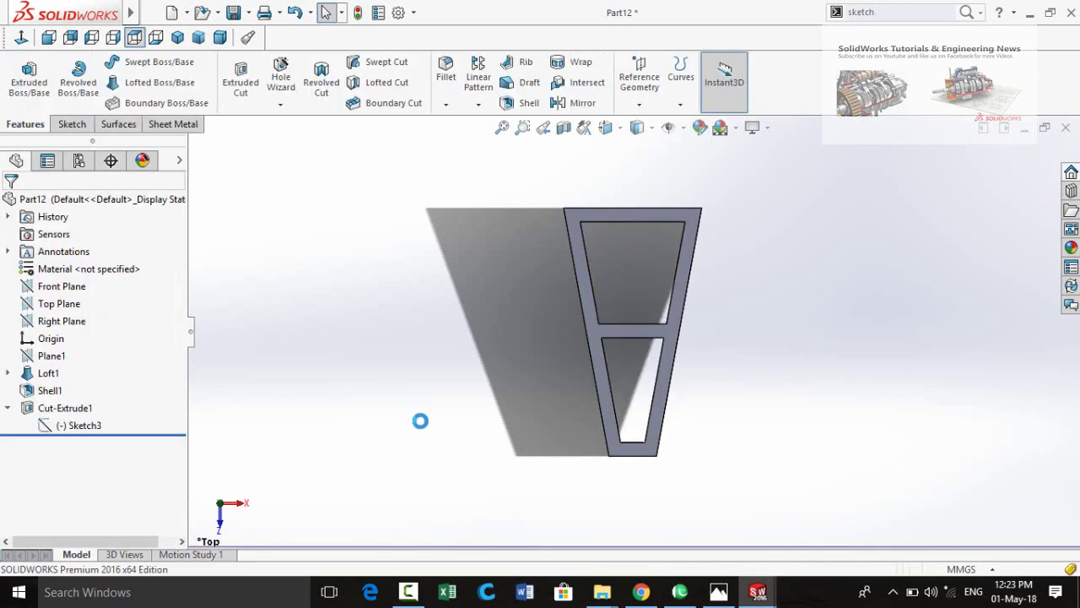
- Start a sketch on the Right Plane and paste the two copied trapezoids beside the narrow end of the body
click(43, 321)
click(48, 300)
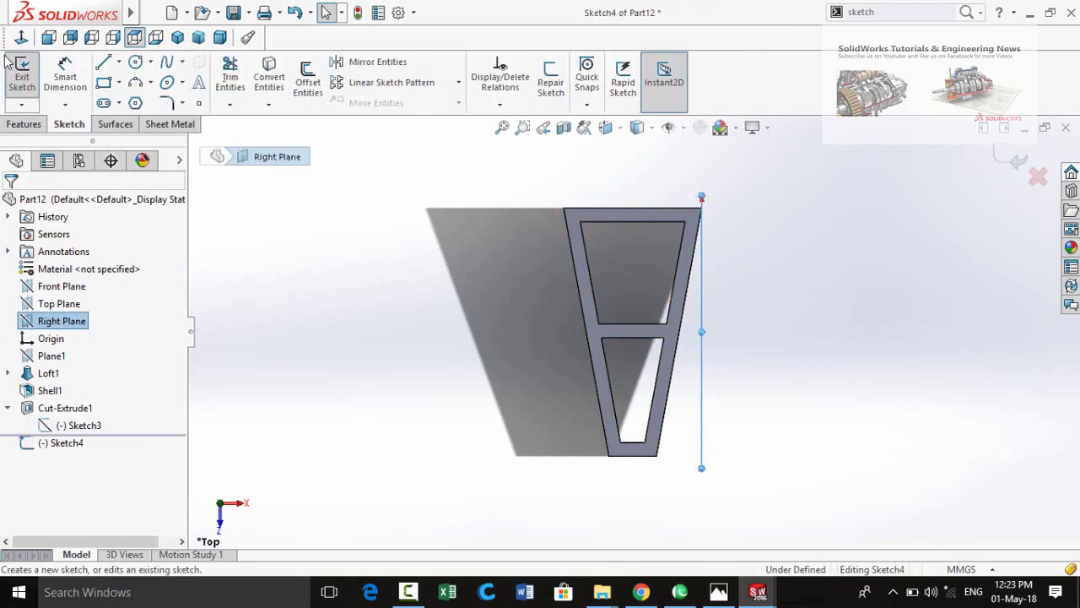
click(368, 366)
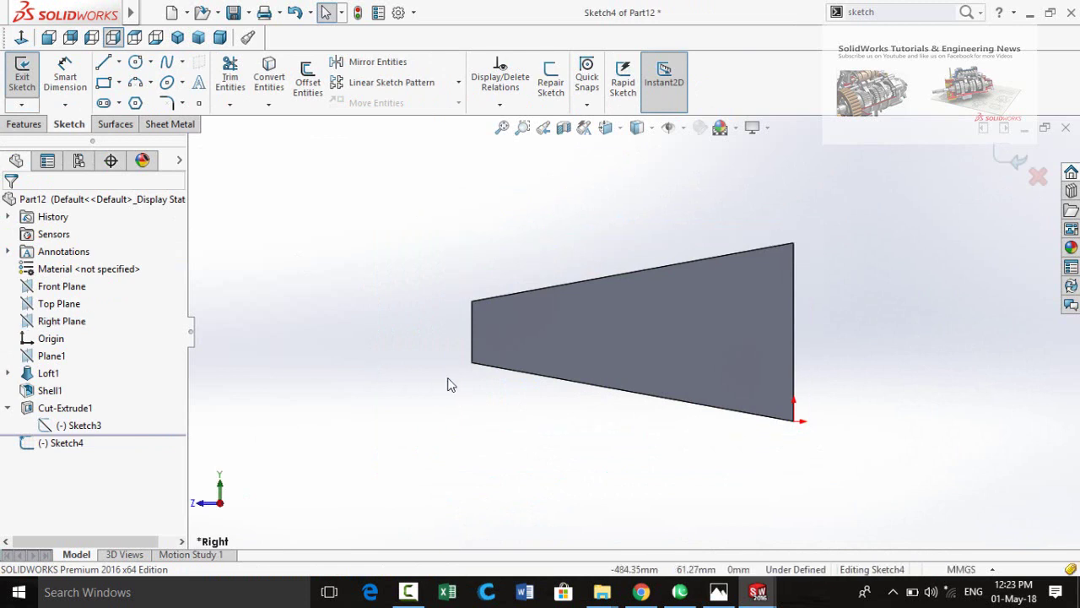
key(ctrl+v)
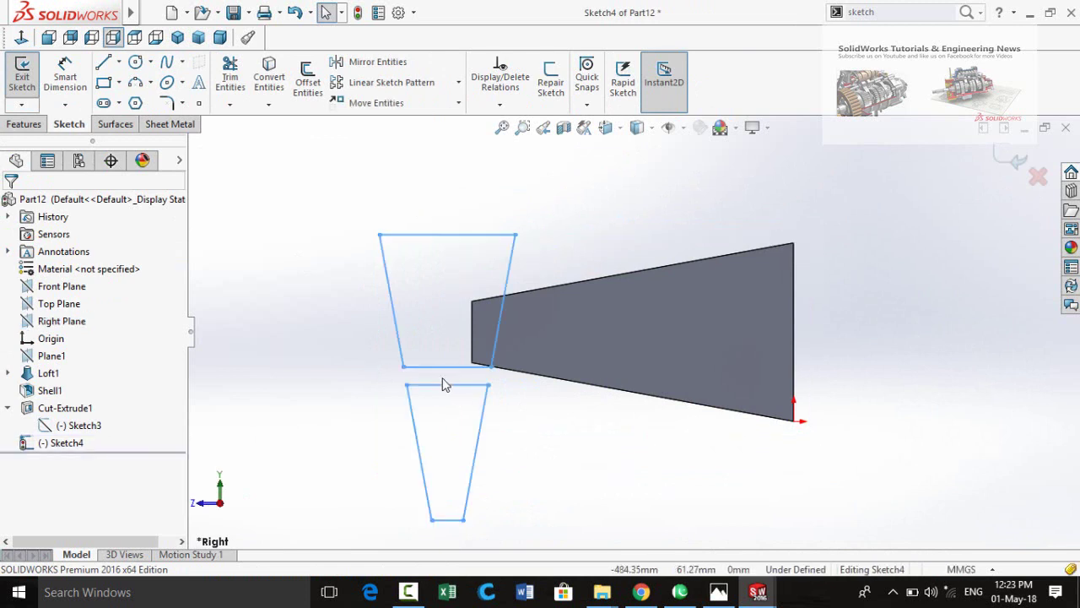
click(542, 437)
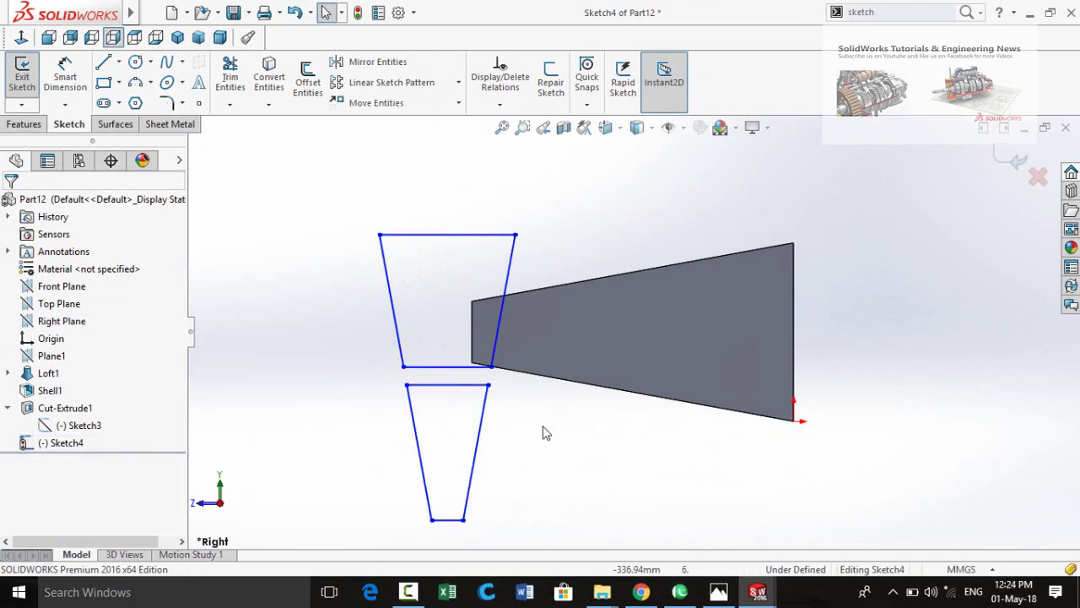
- Place a sketch point inside the face near the origin corner, about 38 mm from the wide end and 35 mm up
scroll(658, 342, up, 2)
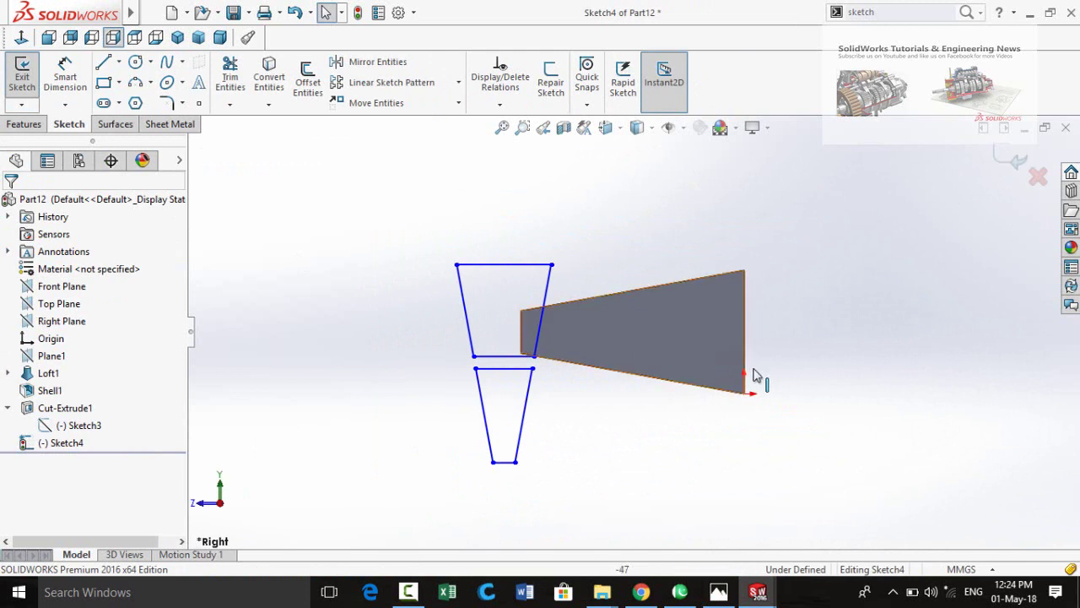
scroll(756, 377, down, 1)
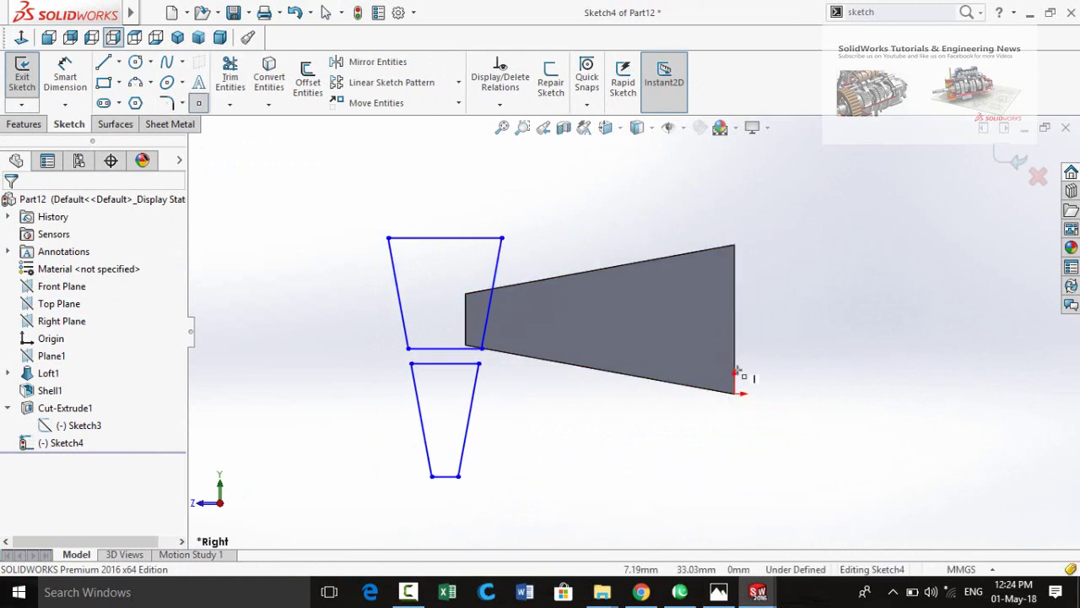
scroll(743, 377, down, 2)
click(688, 370)
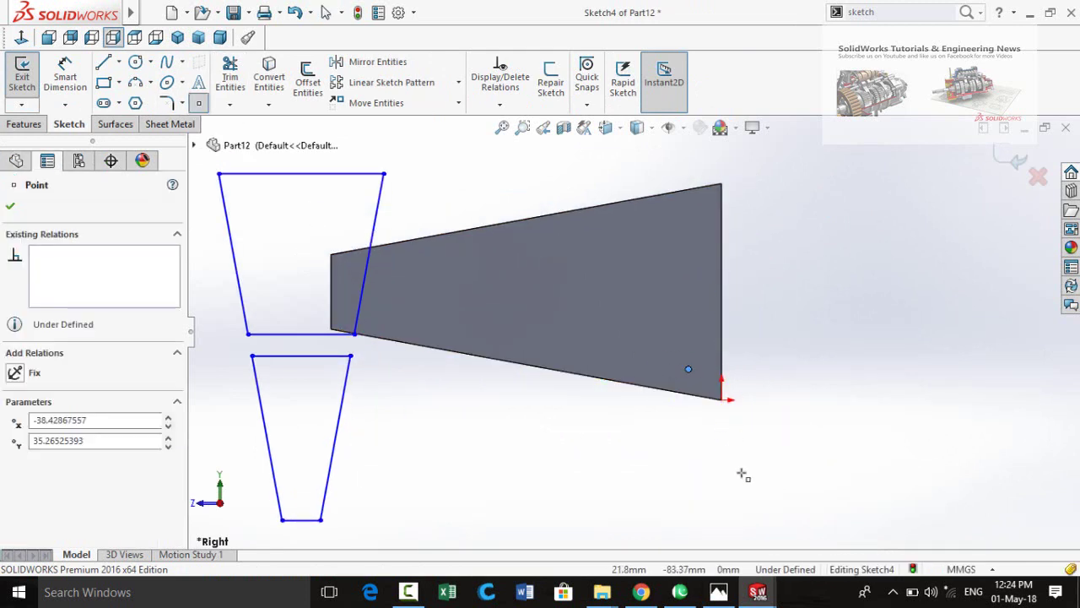
key(Escape)
- Dimension the sketch point 25 mm from the face's wide end edge
right_drag(760, 466, 746, 363)
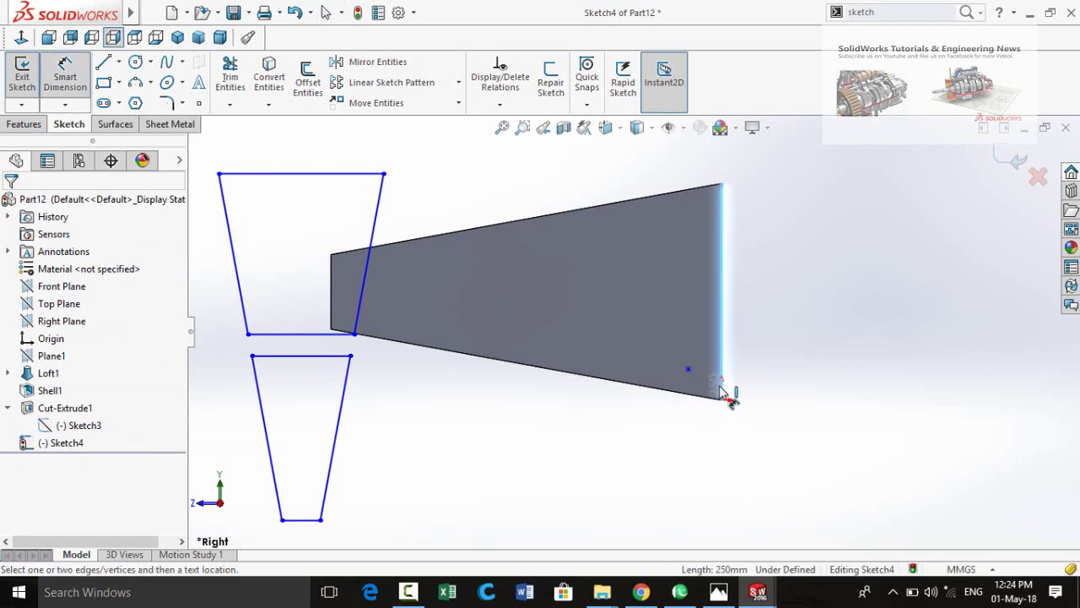
click(689, 371)
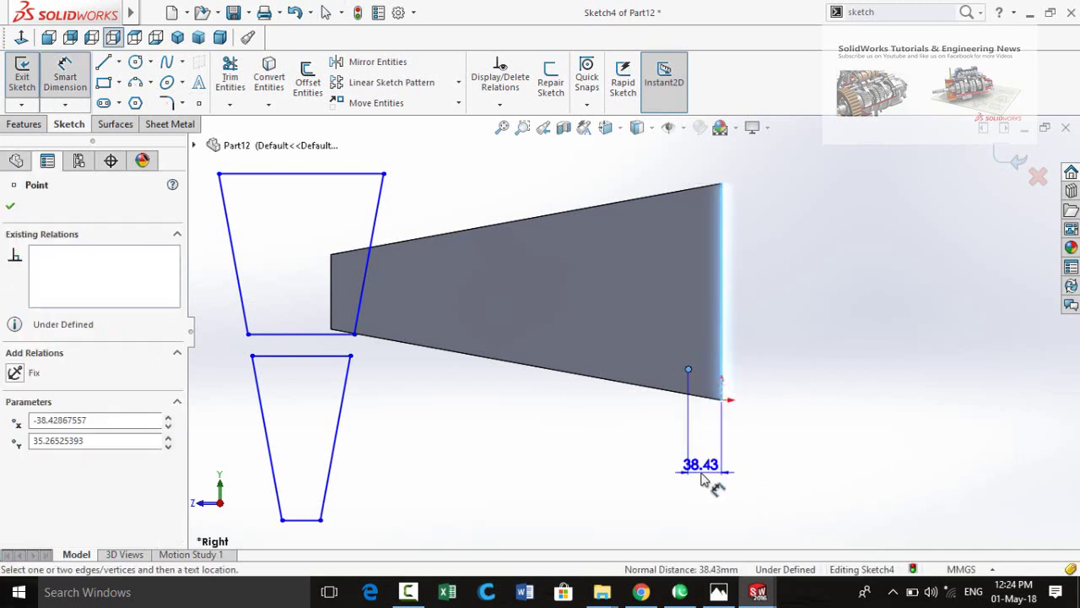
click(702, 422)
text(25)
key(Return)
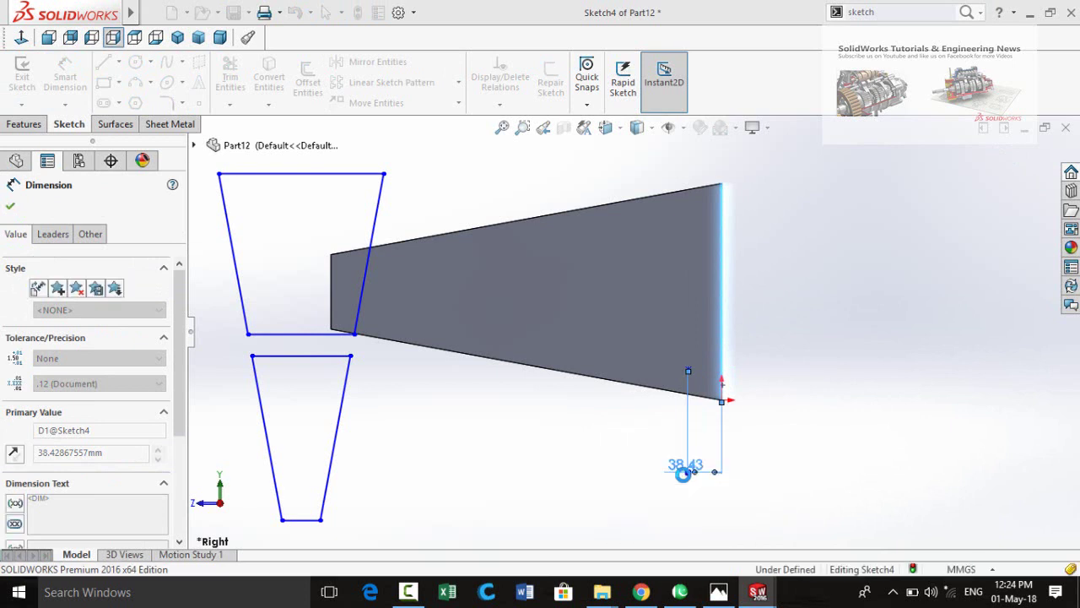
- Dimension the sketch point's vertical distance from the origin corner as 25 mm
scroll(733, 401, down, 2)
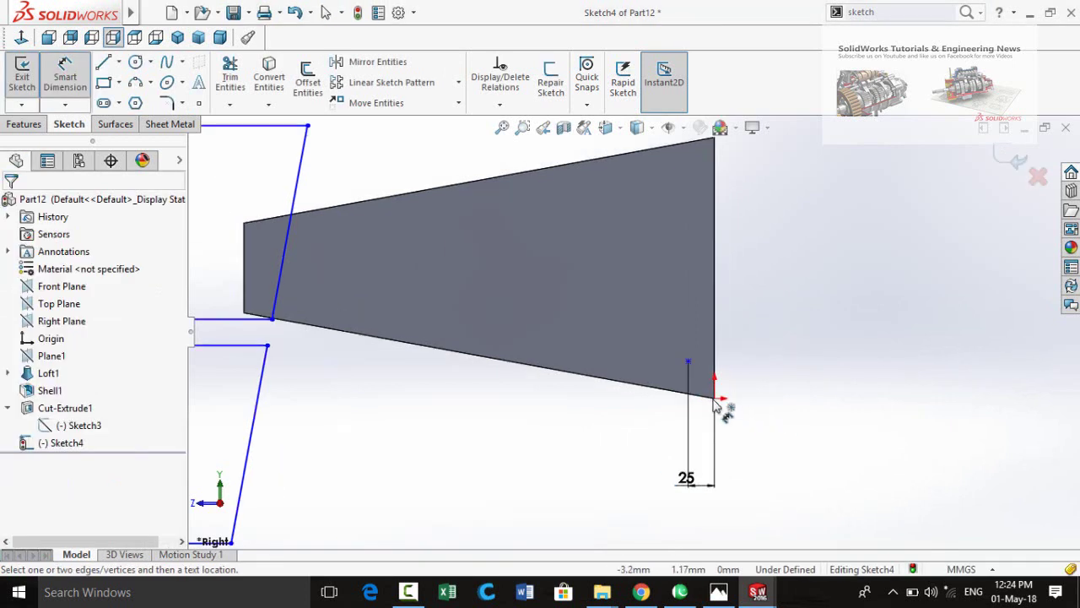
click(715, 397)
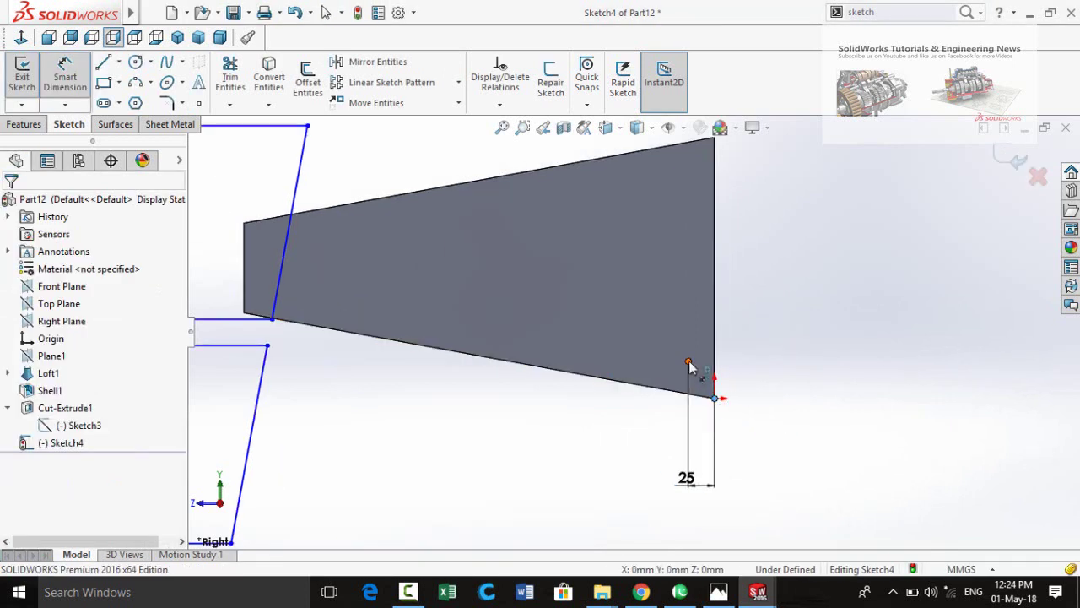
click(689, 362)
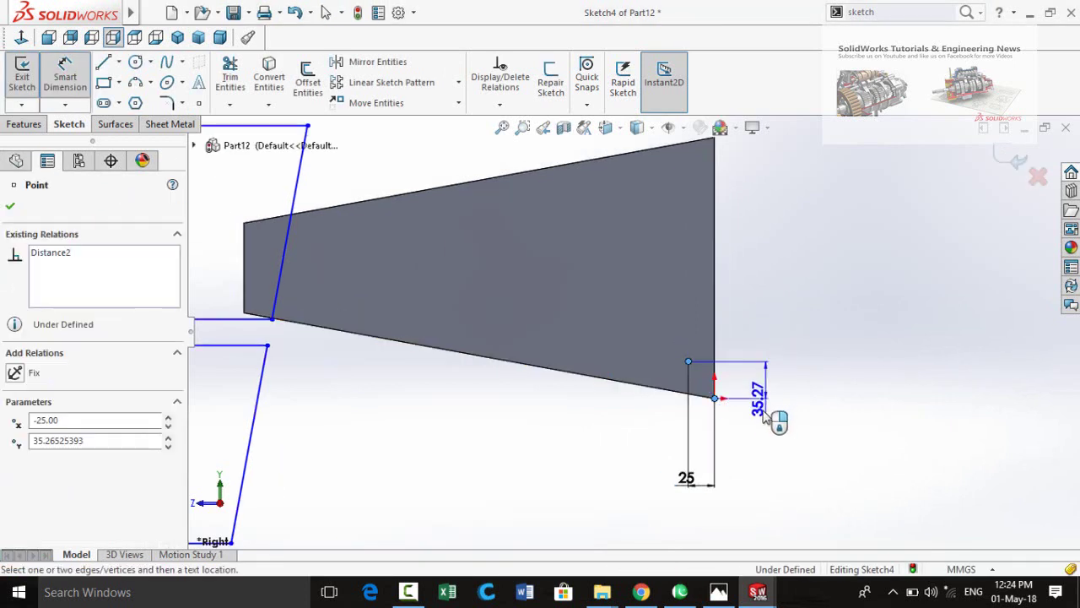
click(730, 373)
text(35)
key(Return)
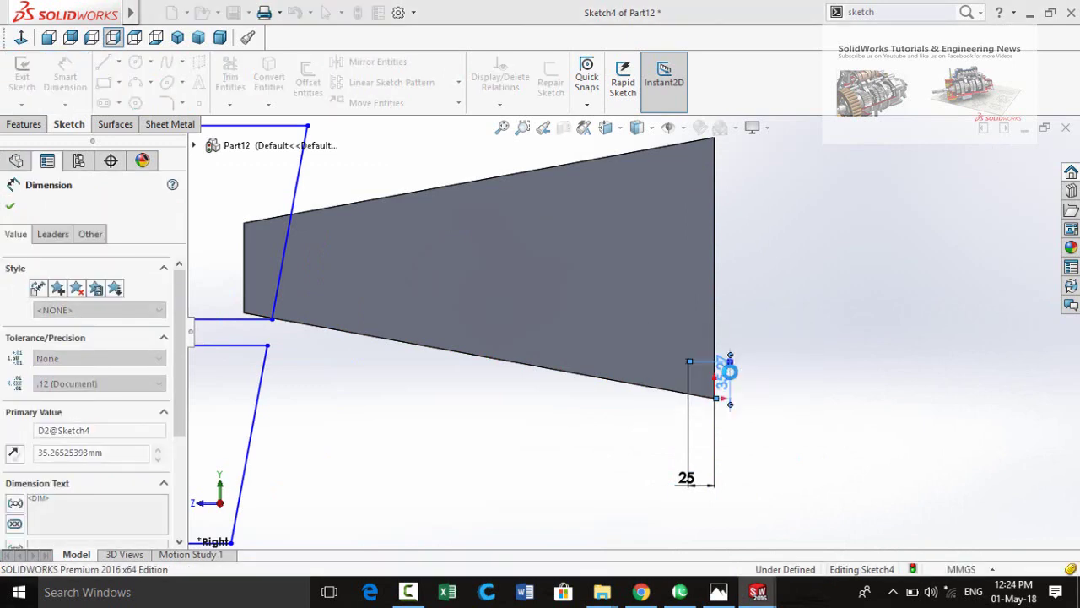
scroll(633, 385, up, 5)
key(Escape)
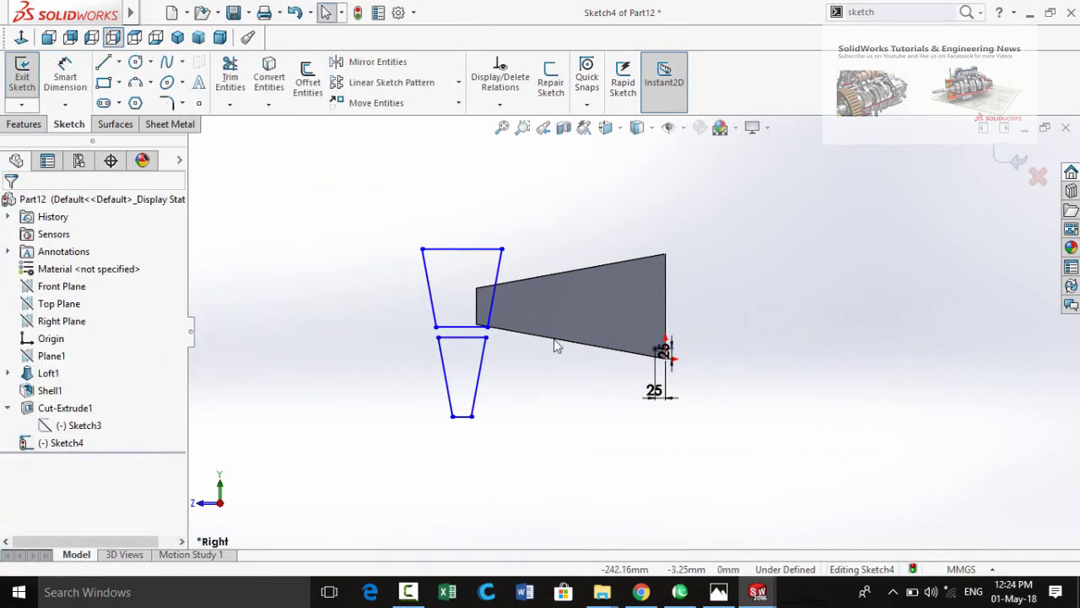
- Rotate both pasted trapezoids by -90° about the upper corner of the larger one nearest the body, keeping relations
scroll(556, 345, down, 2)
mouse_move(554, 152)
mouse_down()
mouse_move(391, 470)
mouse_move(366, 461)
mouse_up()
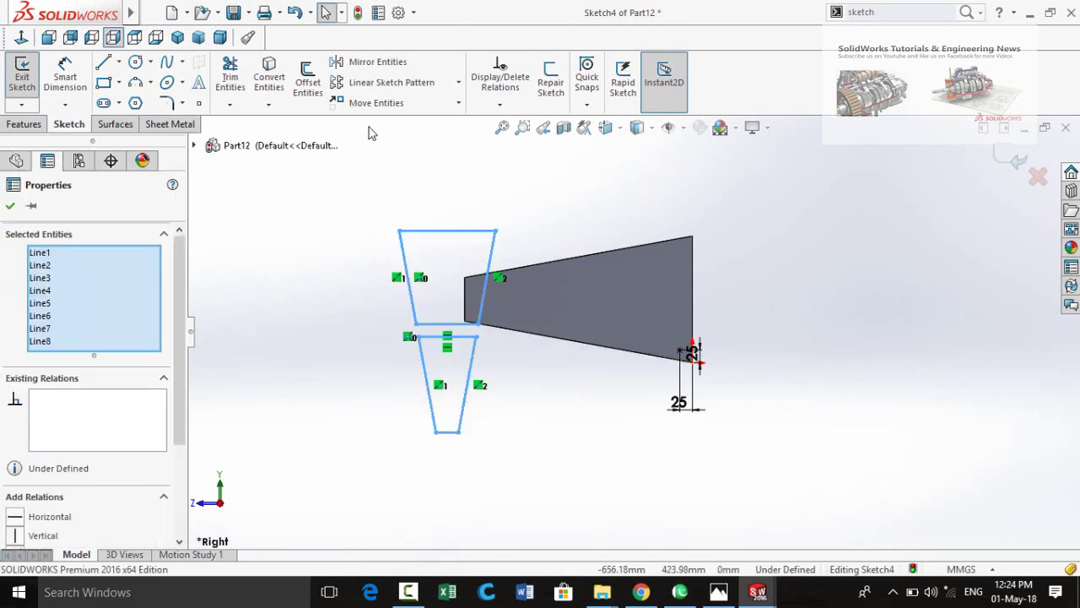
click(460, 106)
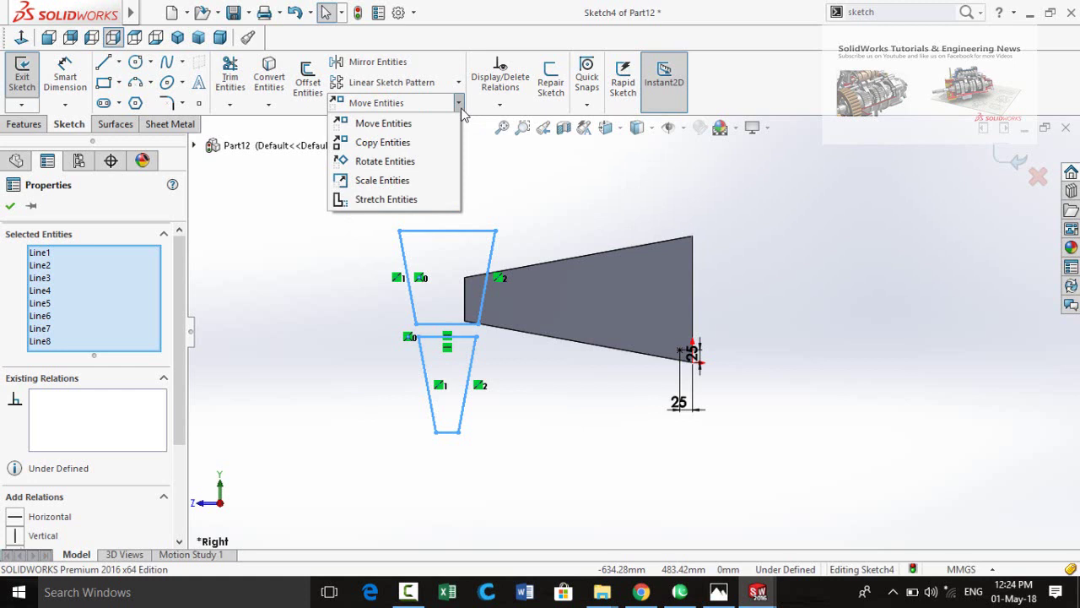
click(377, 163)
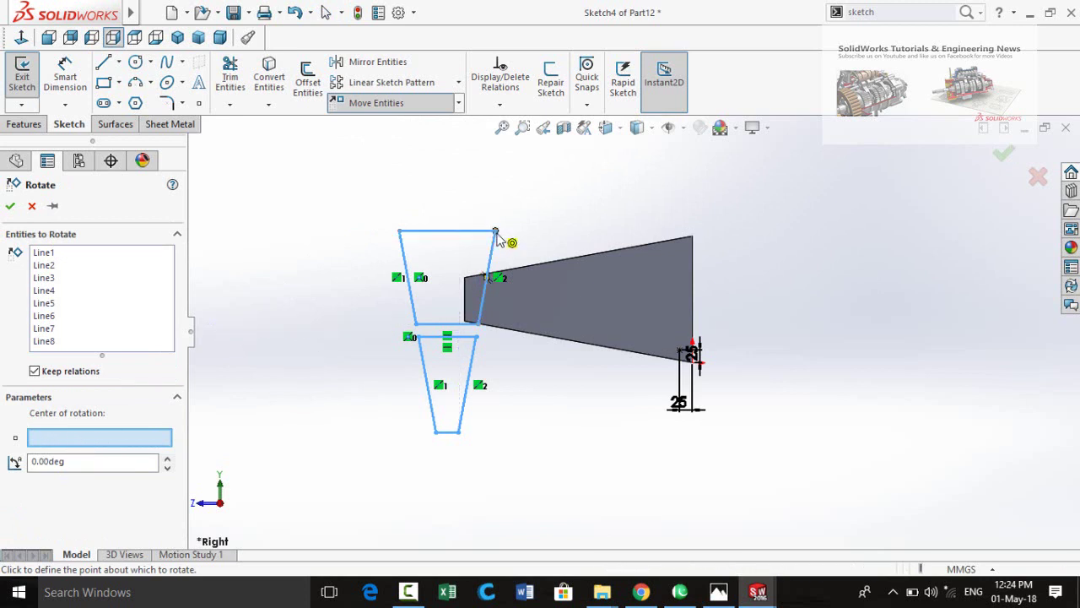
click(497, 233)
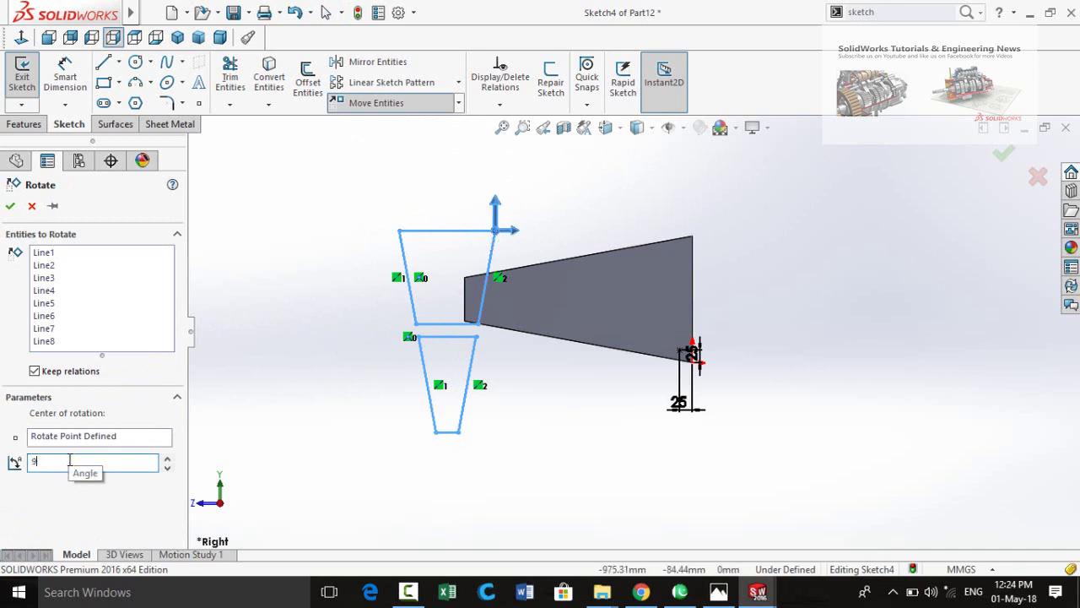
key(Return)
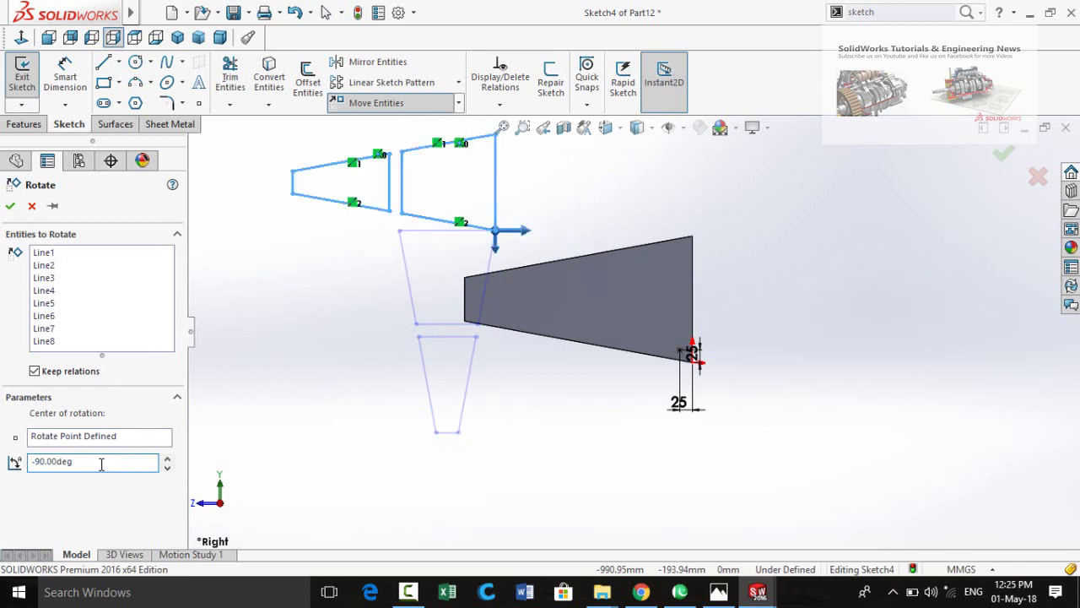
click(9, 206)
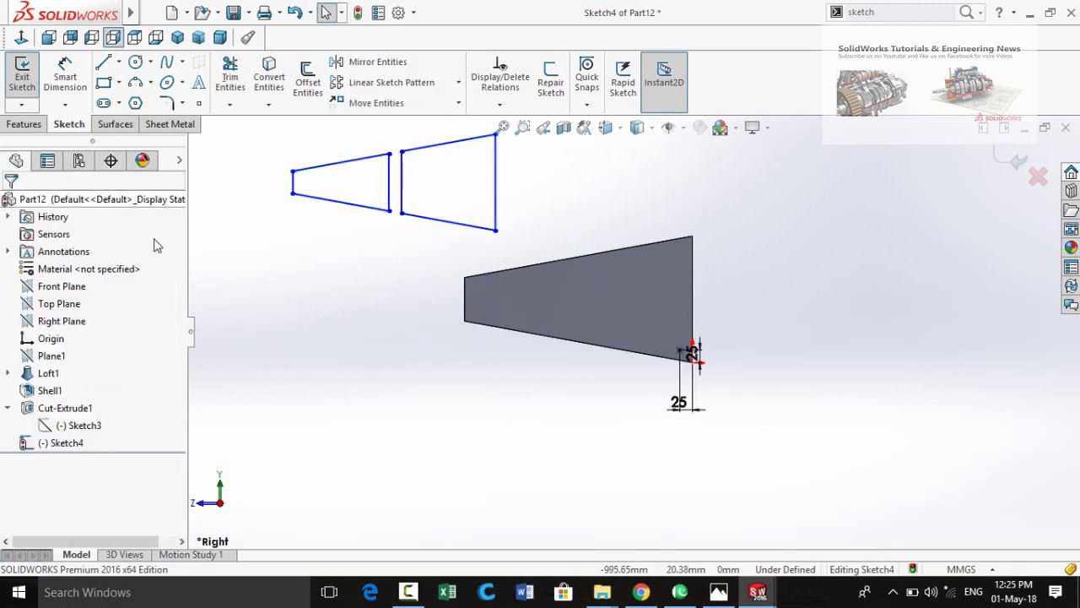
- Move both trapezoids, keeping relations, from the larger one's lower wide-end corner to the dimensioned sketch point on the face
scroll(493, 280, up, 3)
scroll(602, 155, down, 2)
drag(585, 204, 326, 346)
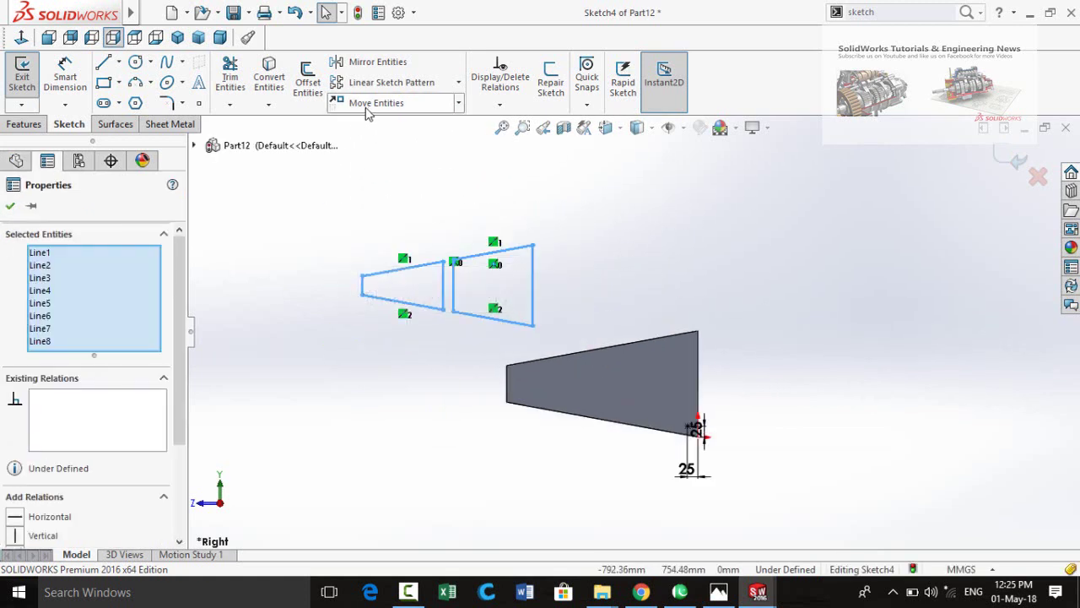
click(368, 105)
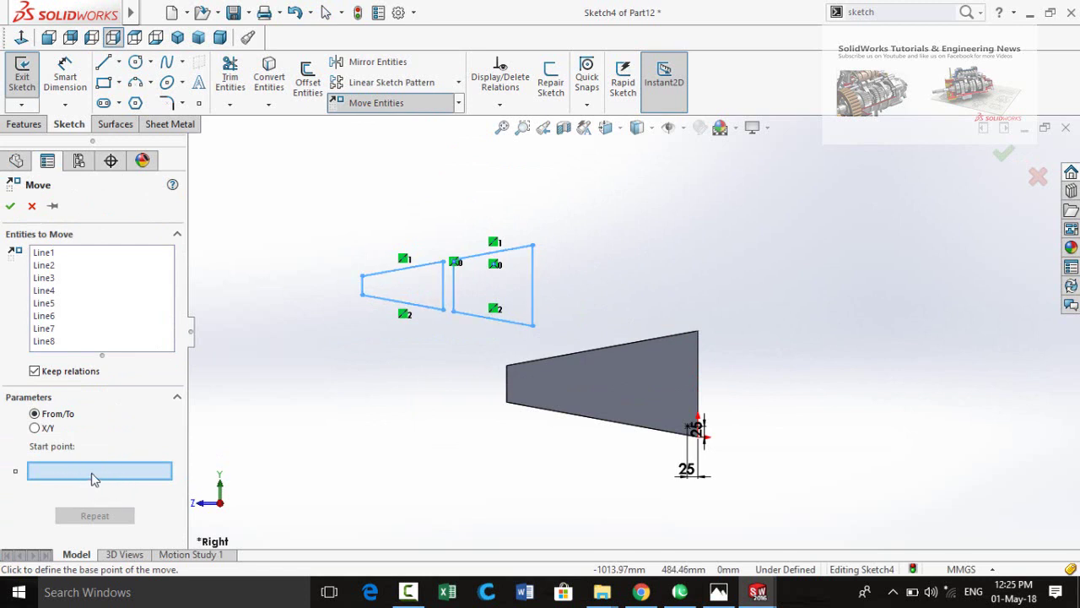
click(532, 329)
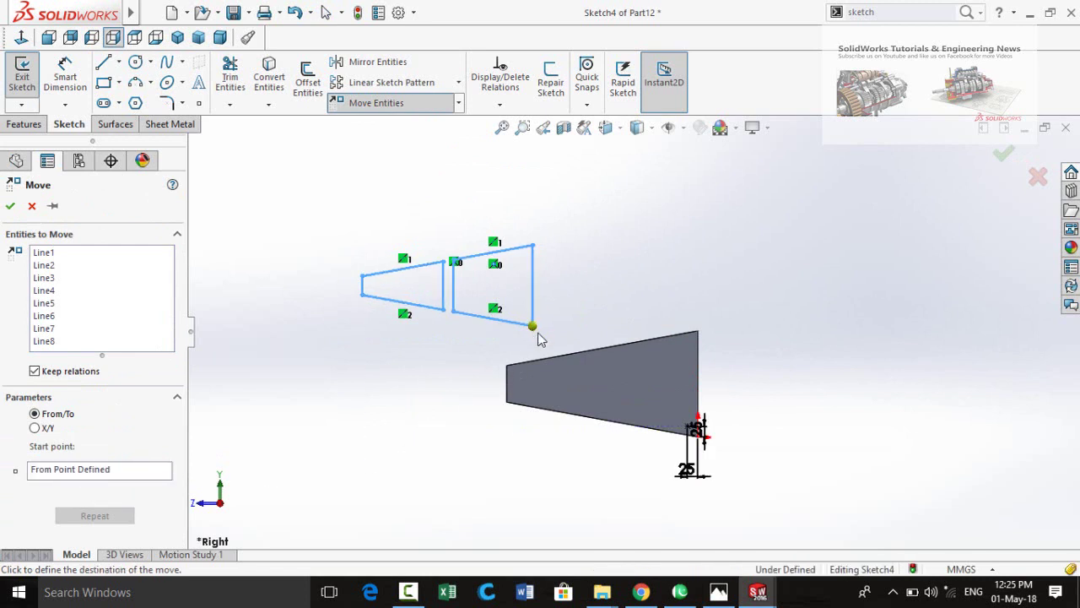
scroll(692, 428, down, 5)
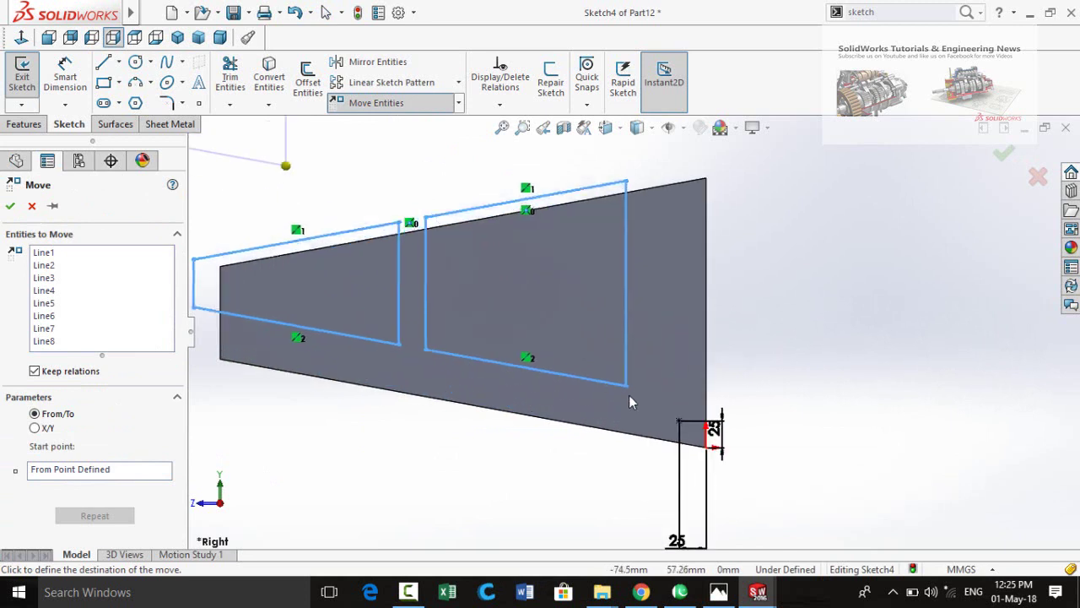
click(678, 422)
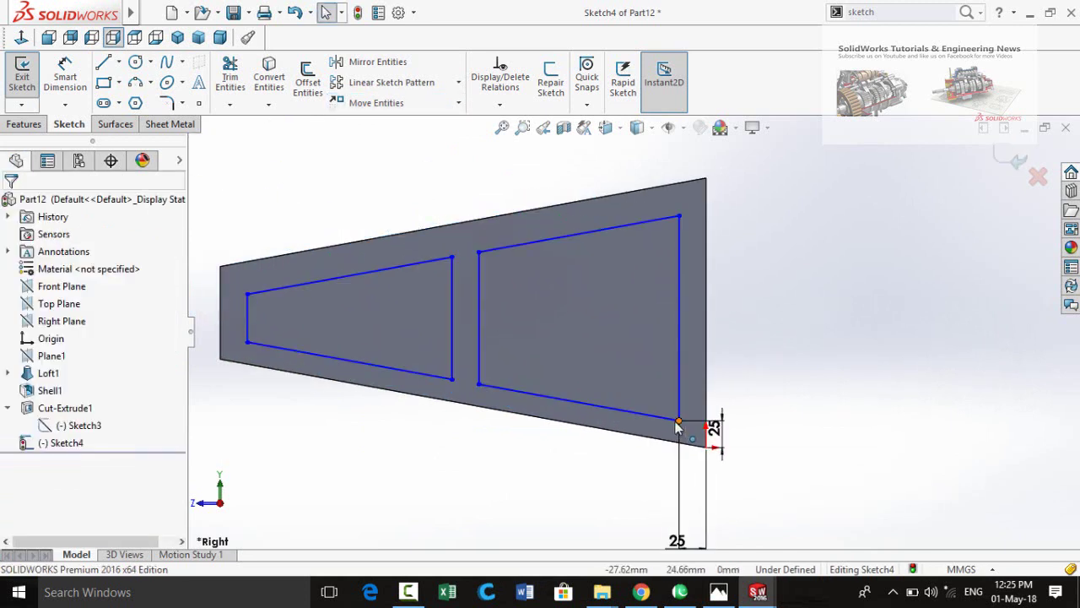
- Extrude-cut both trapezoids through the tower with a blind depth of 366 mm
click(23, 124)
scroll(473, 225, up, 3)
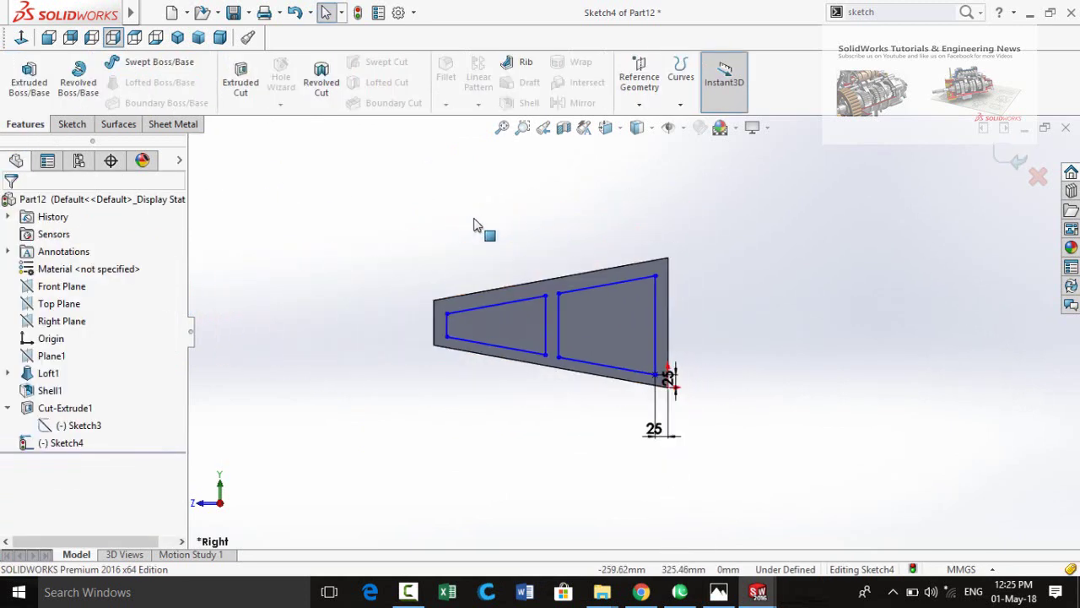
click(240, 80)
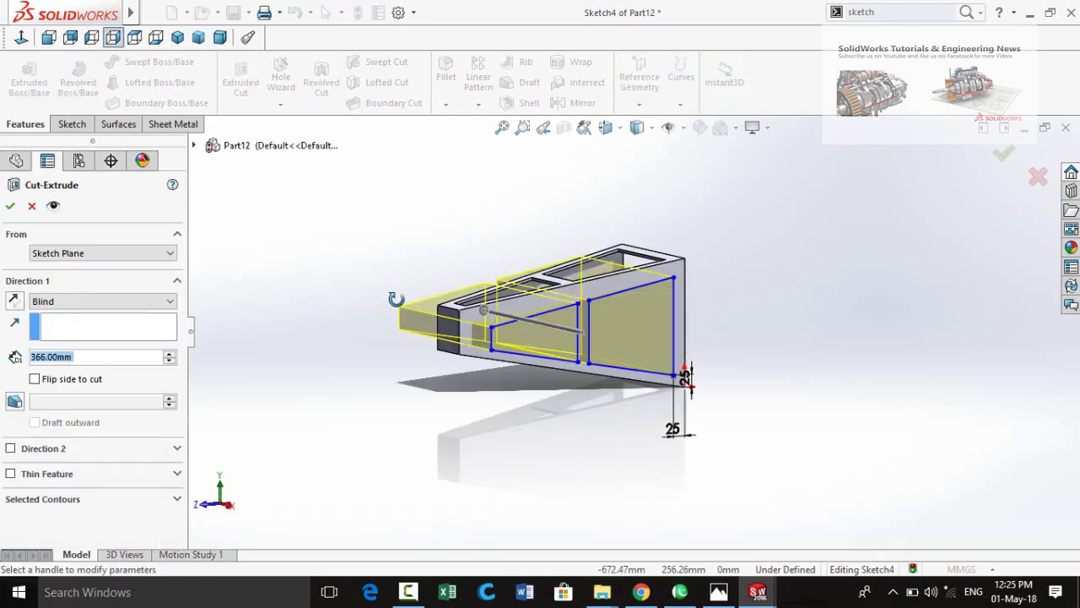
click(10, 208)
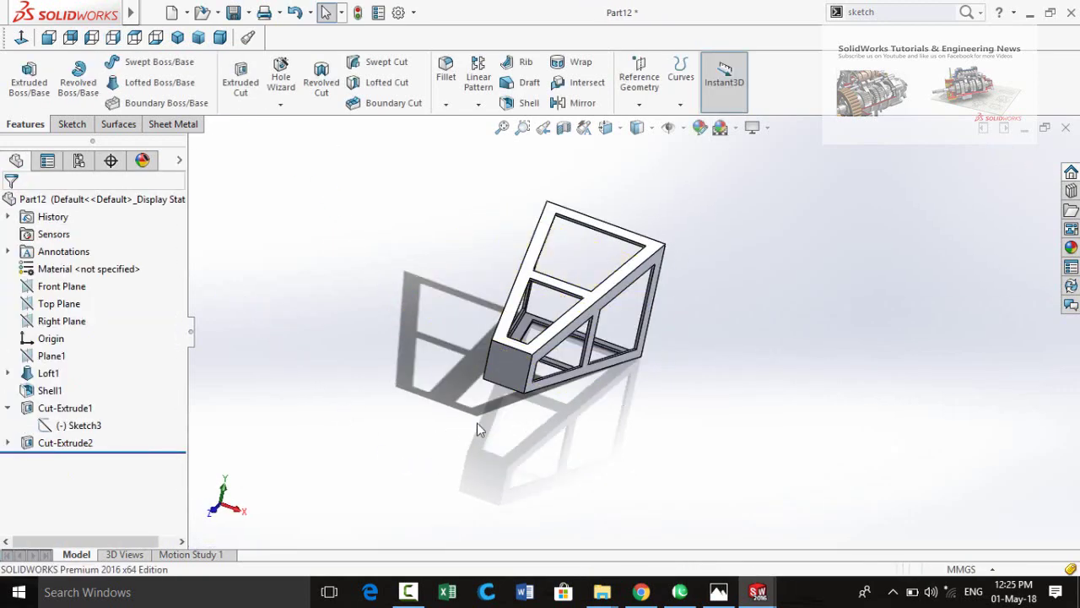
- Start a sketch on the tower's small square end face and view it straight on
middle_drag(397, 463, 512, 212)
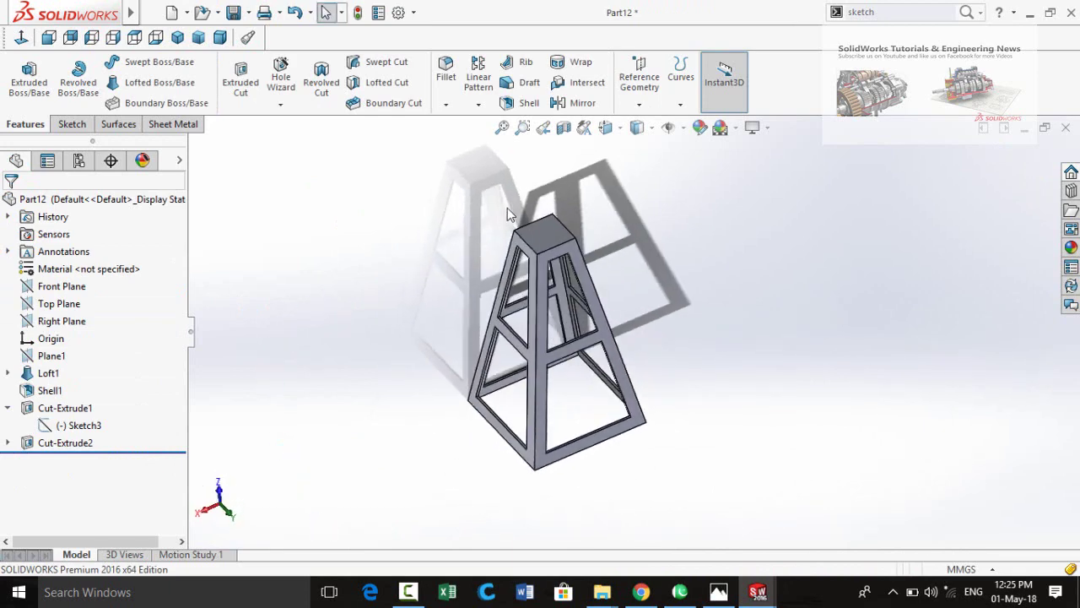
scroll(560, 264, down, 5)
click(561, 269)
click(664, 221)
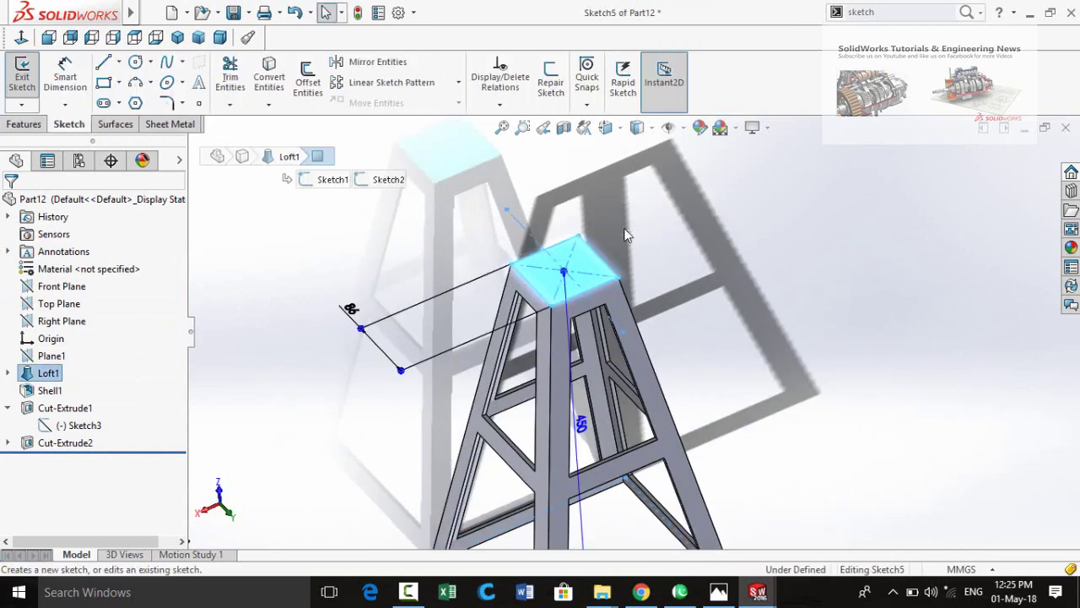
click(21, 39)
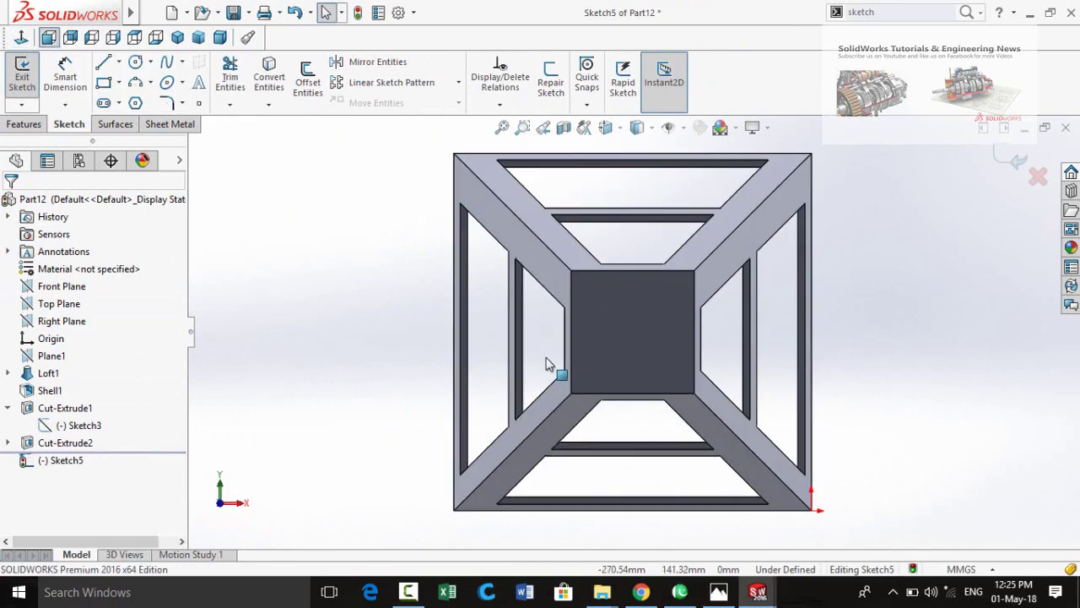
- Draw corner rectangles outside two opposite edges of the square face, about 88 by 9 mm above and 86 by 11 mm below
click(103, 82)
scroll(614, 313, down, 2)
click(550, 251)
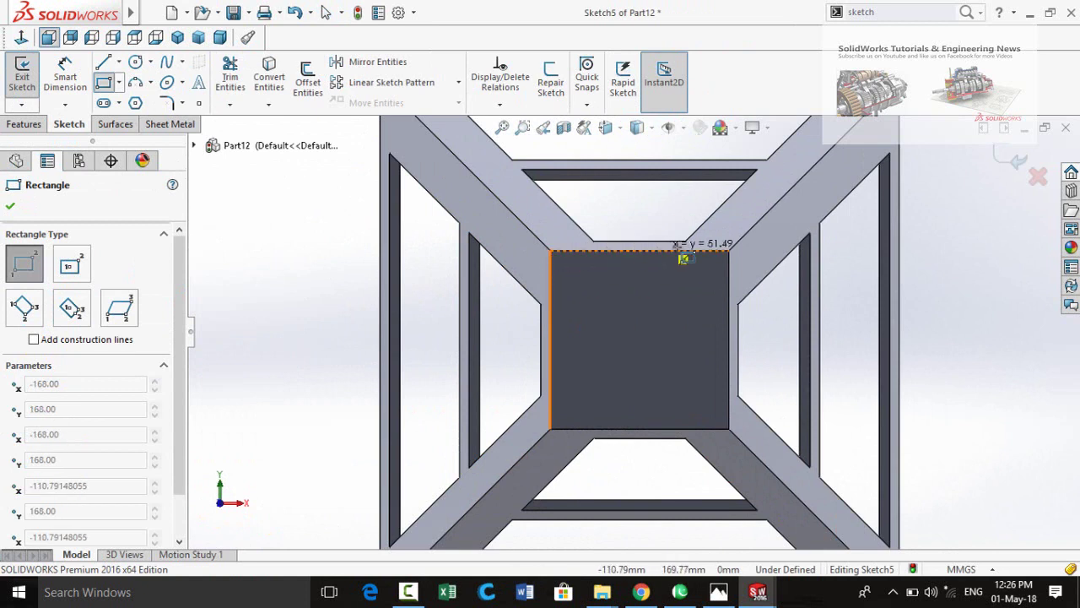
click(734, 236)
scroll(564, 336, up, 3)
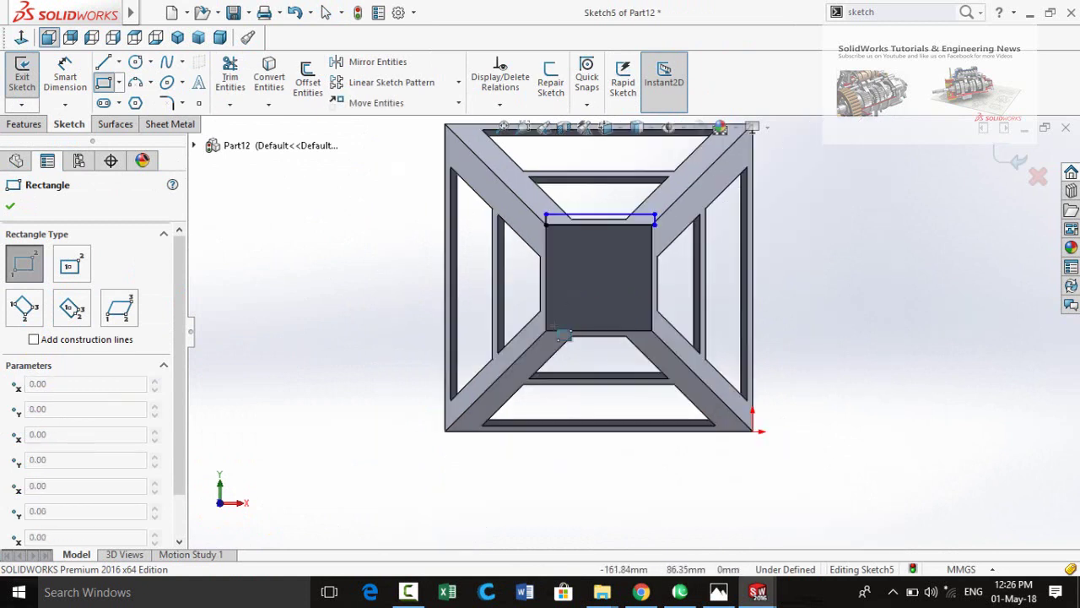
click(549, 332)
scroll(659, 358, down, 3)
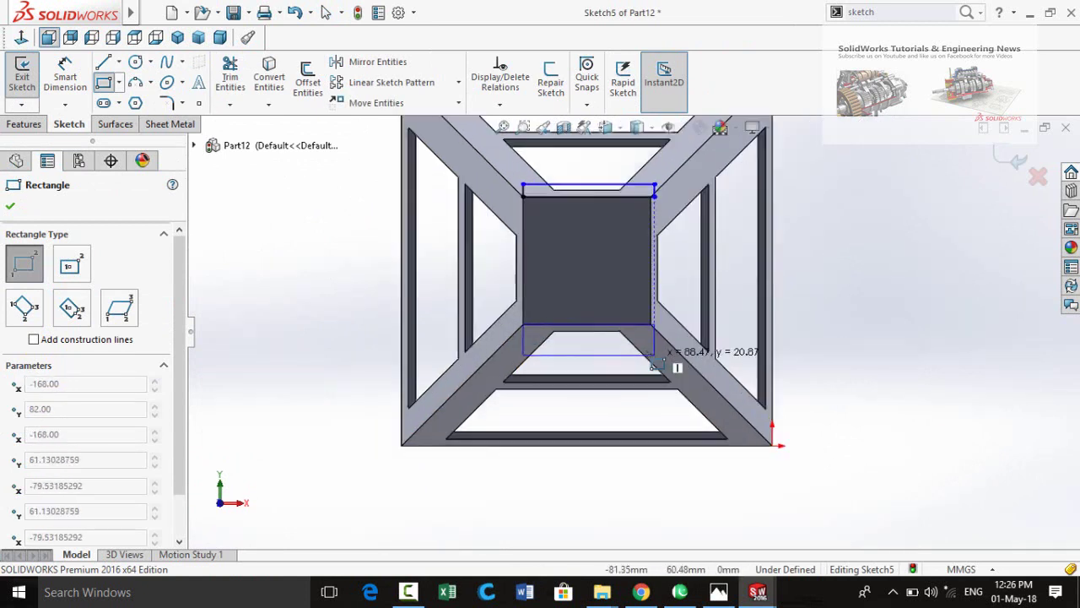
click(651, 333)
key(Escape)
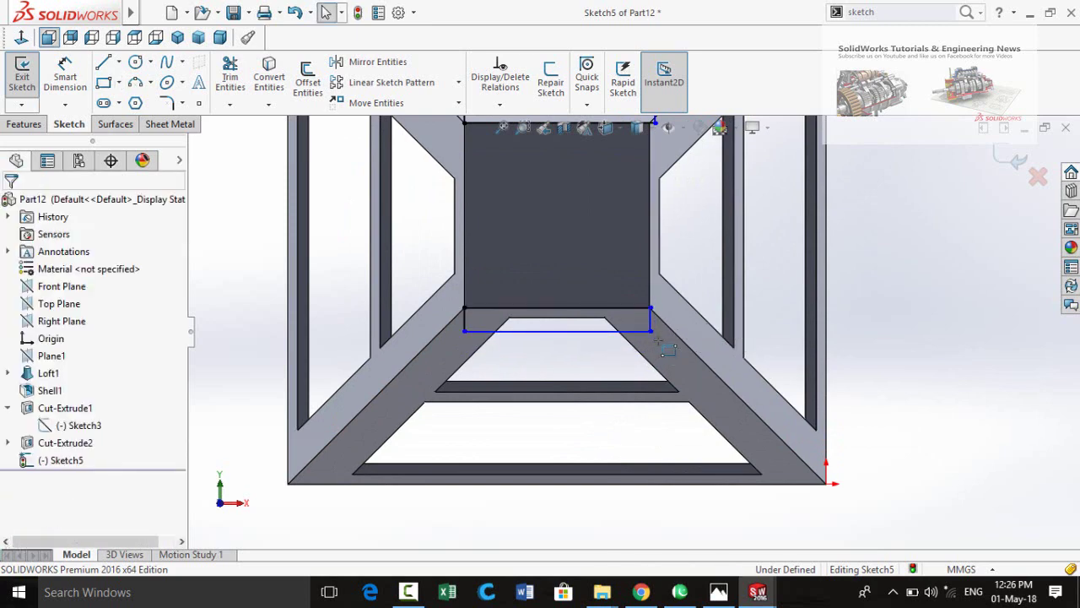
- Add a vertical relation between the upper rectangle's outer right corner and the square face's upper right vertex
scroll(650, 314, down, 2)
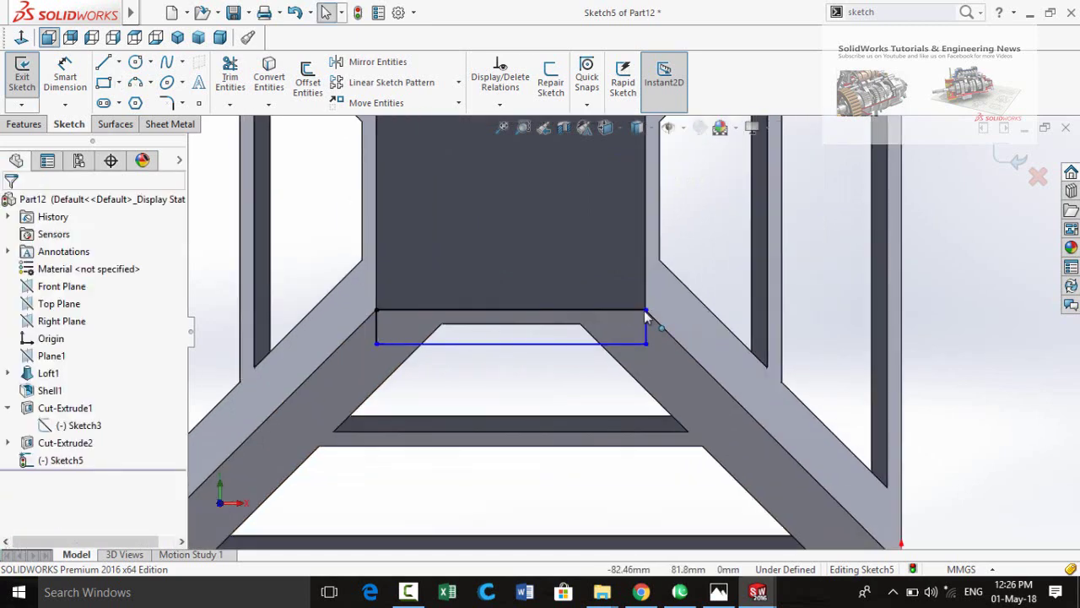
click(644, 311)
key(ctrl+8)
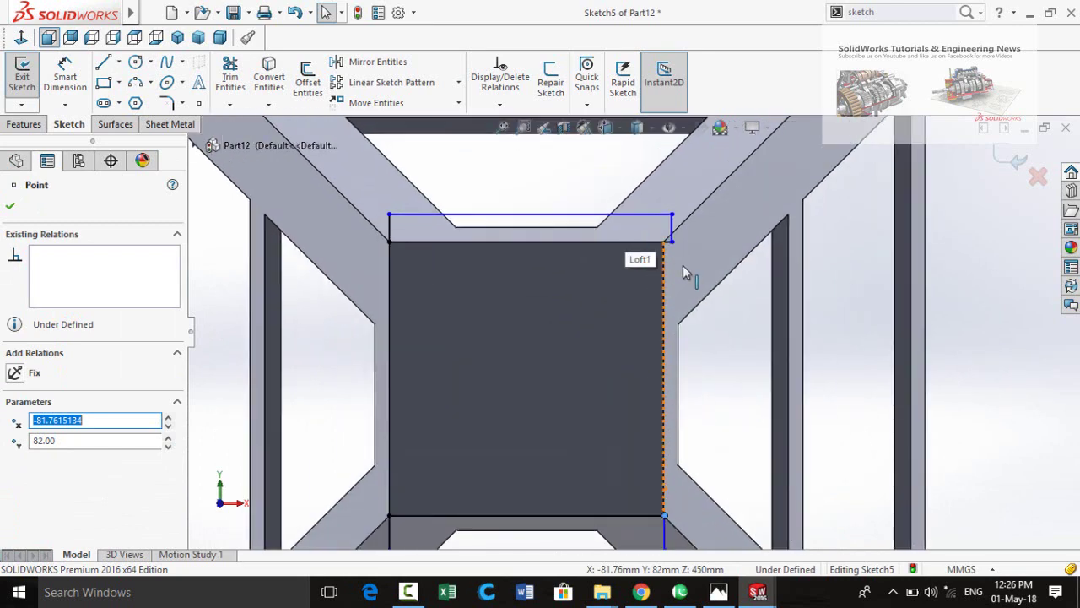
key(Escape)
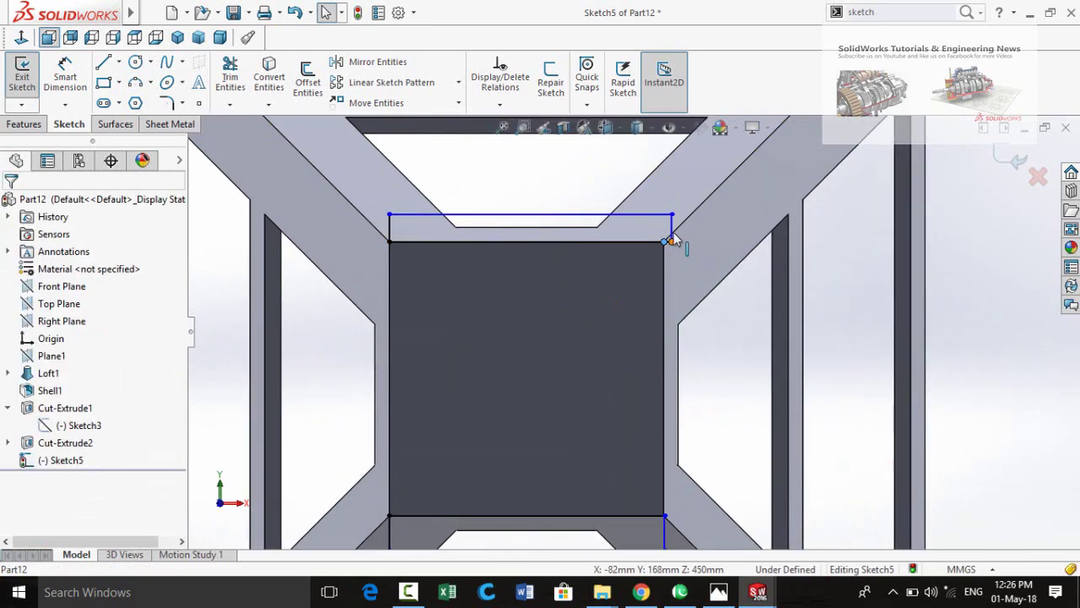
click(673, 216)
ctrl+click(667, 242)
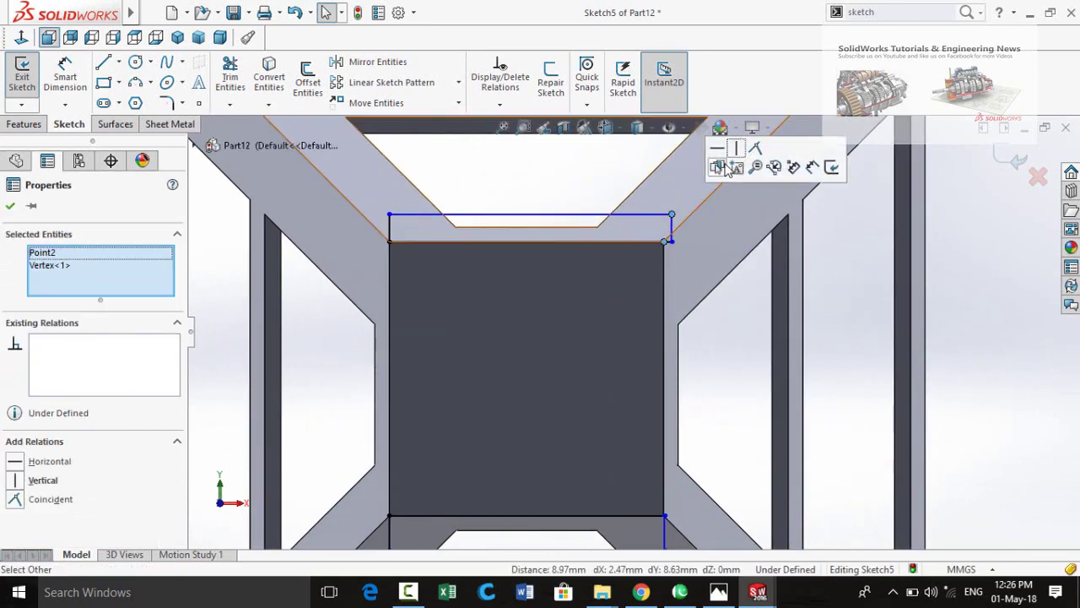
click(737, 152)
key(z)
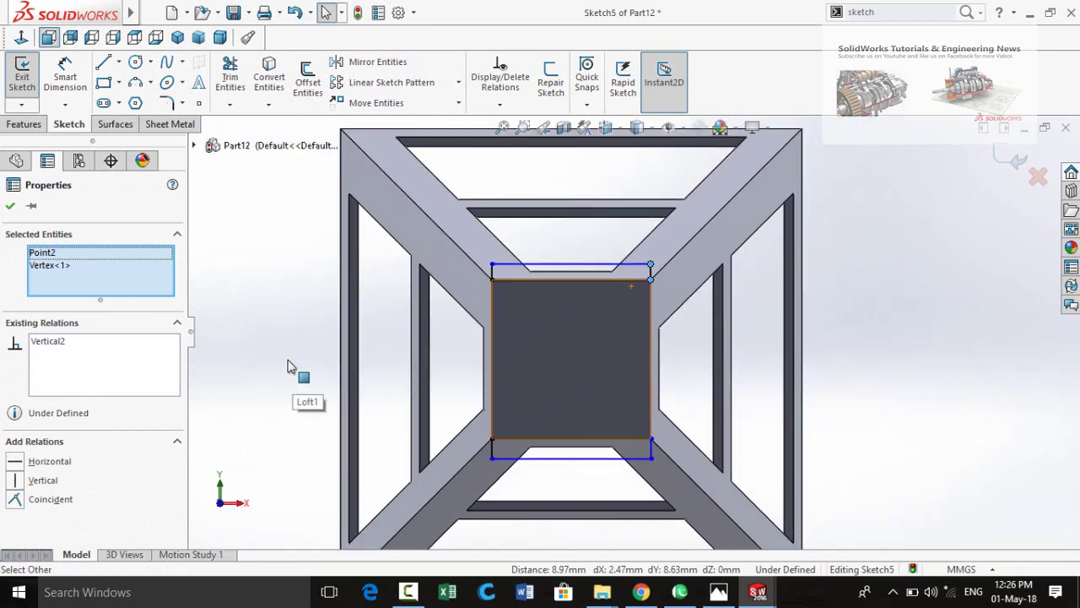
- Make the left short sides of the two rectangles equal in length
key(Escape)
scroll(498, 437, down, 3)
click(512, 444)
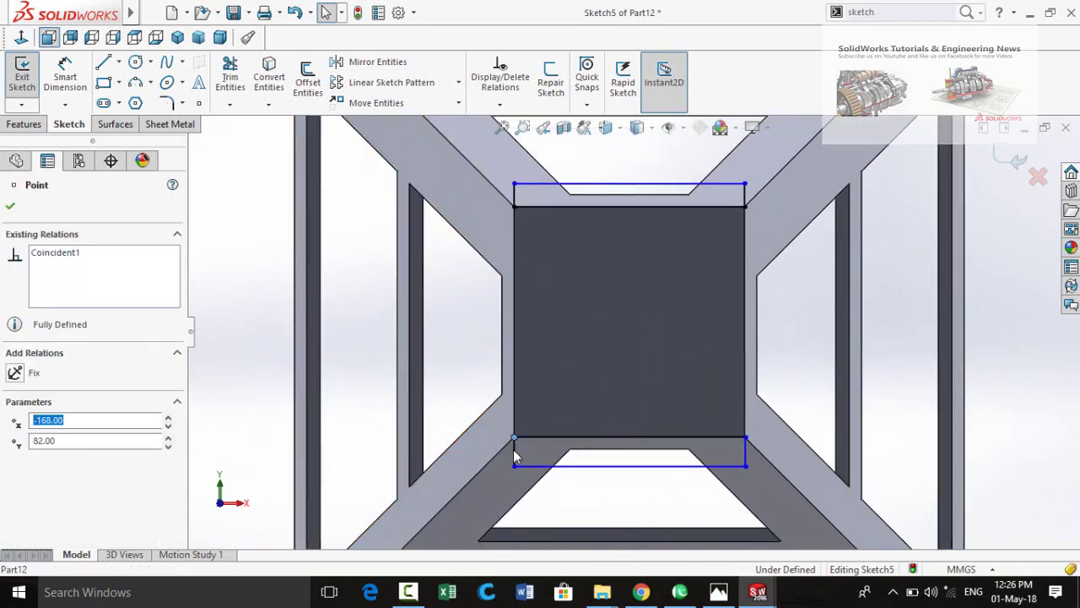
key(Escape)
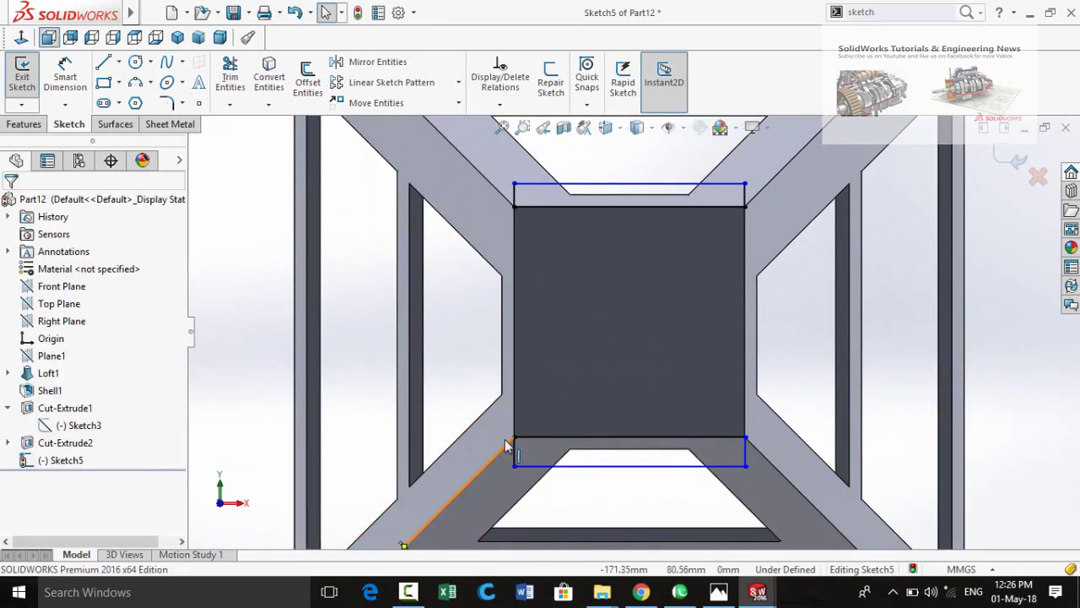
click(516, 452)
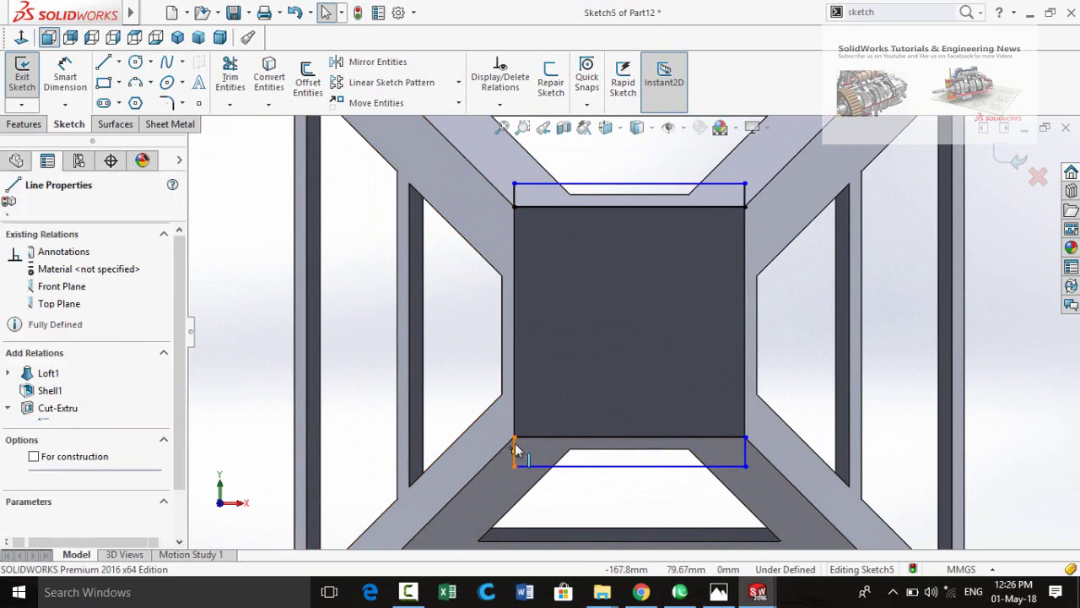
ctrl+click(514, 197)
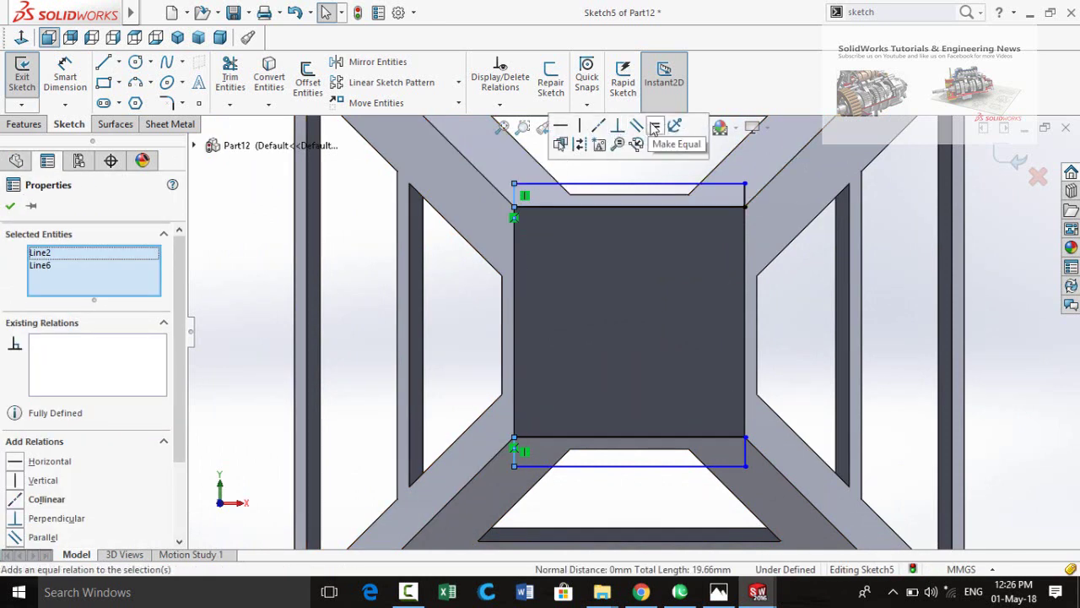
scroll(550, 315, up, 1)
click(287, 341)
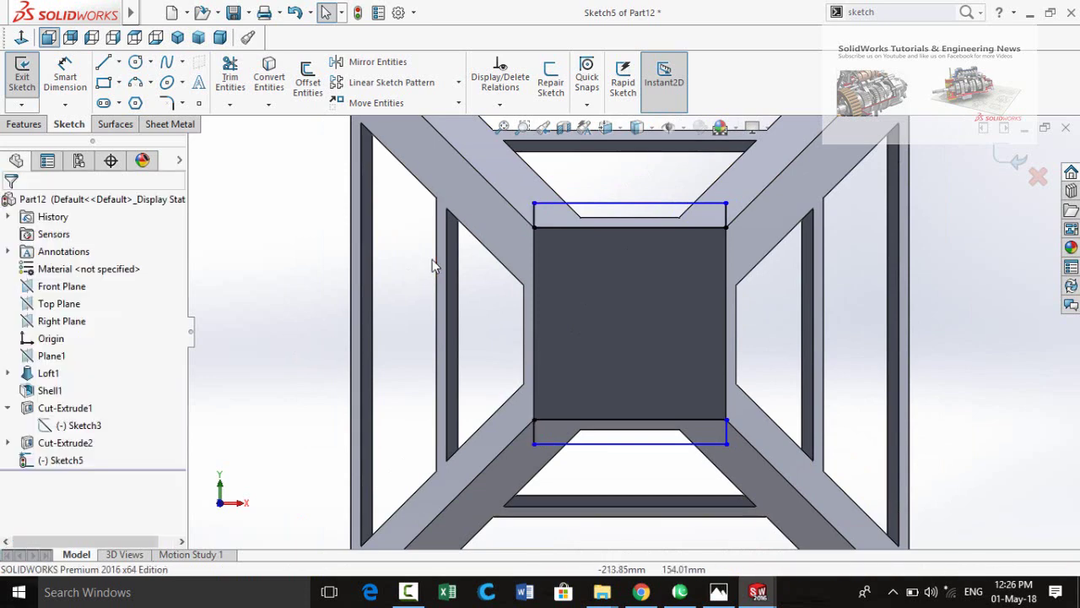
- Reduce the upper rectangle's height so its outer edge lies just inside the window opening's edge
scroll(572, 227, down, 2)
drag(515, 197, 568, 228)
click(336, 331)
- Dimension the upper rectangle's outer edge 1 mm from the adjacent window opening edge
click(65, 76)
scroll(701, 232, down, 2)
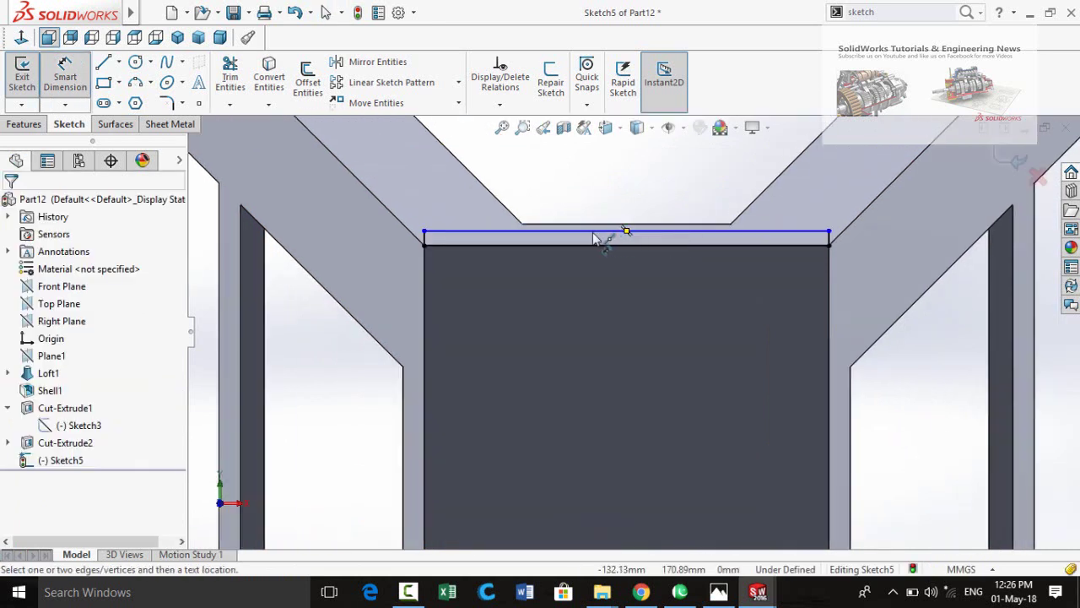
click(582, 224)
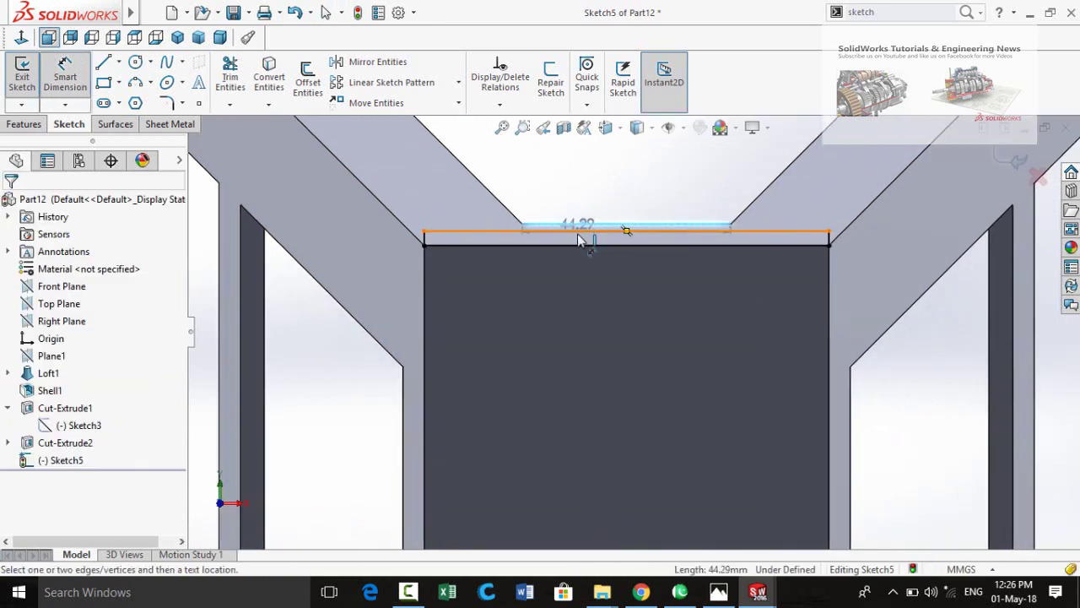
click(584, 243)
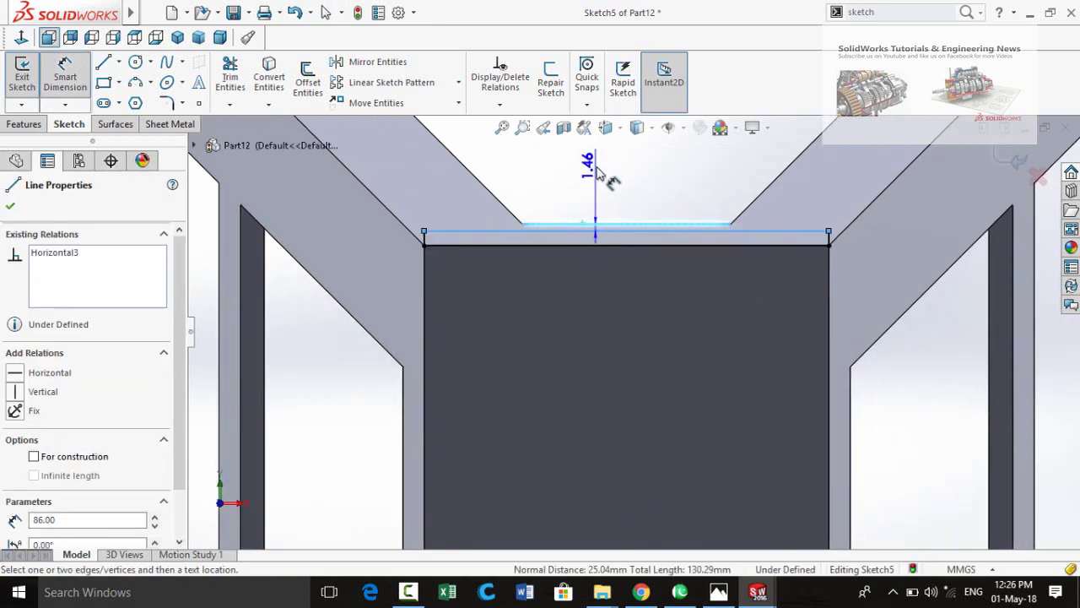
click(597, 173)
text(1)
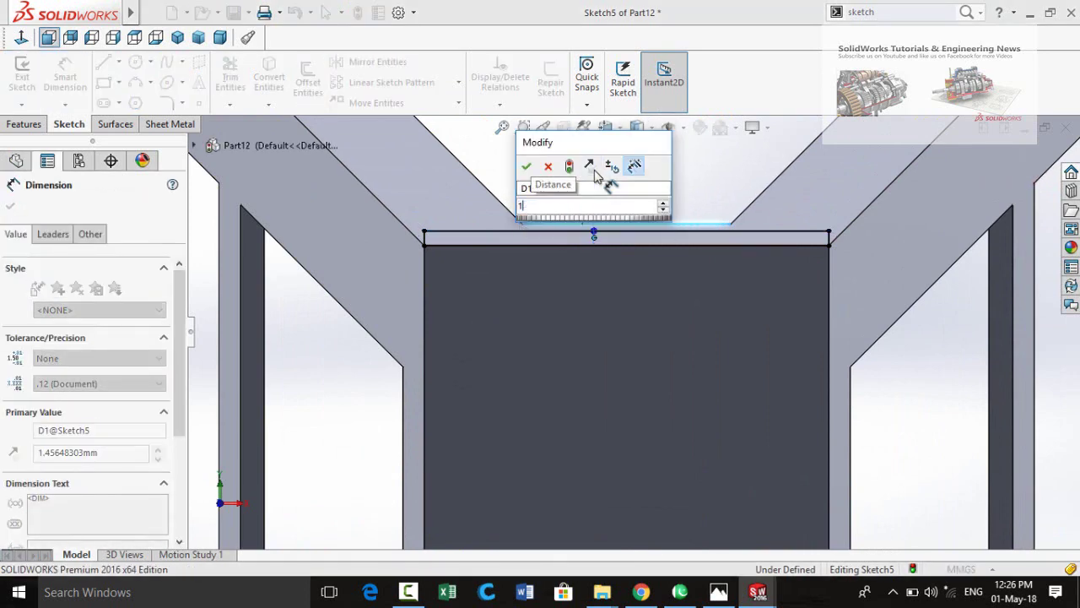
key(Return)
click(648, 198)
scroll(647, 198, up, 4)
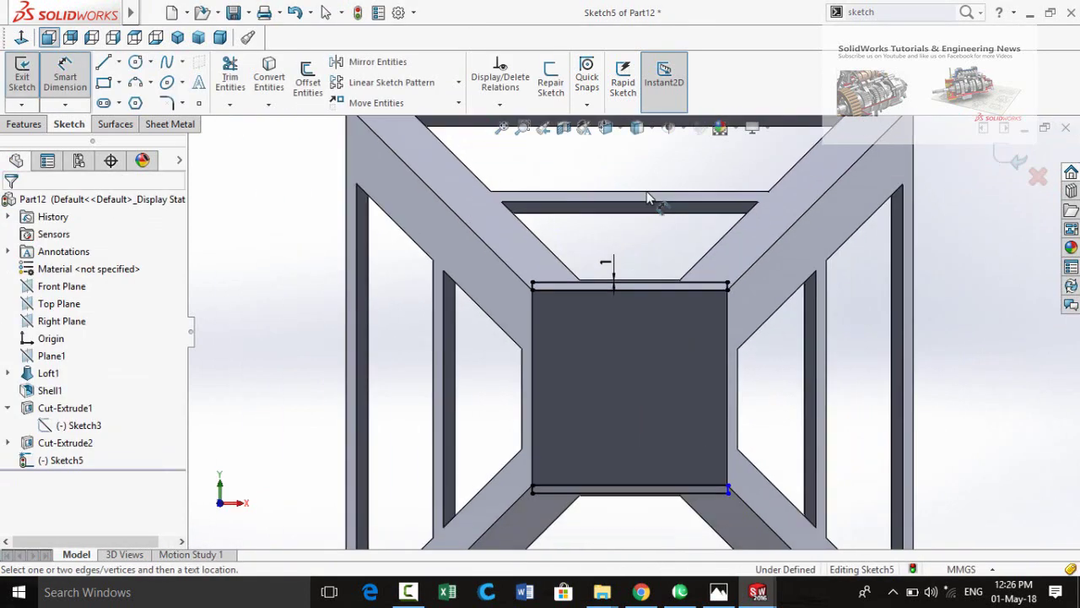
- Extrude the two rectangles as a boss in the first direction, using Up To Vertex against the window opening's upper edge
scroll(600, 338, up, 3)
click(22, 124)
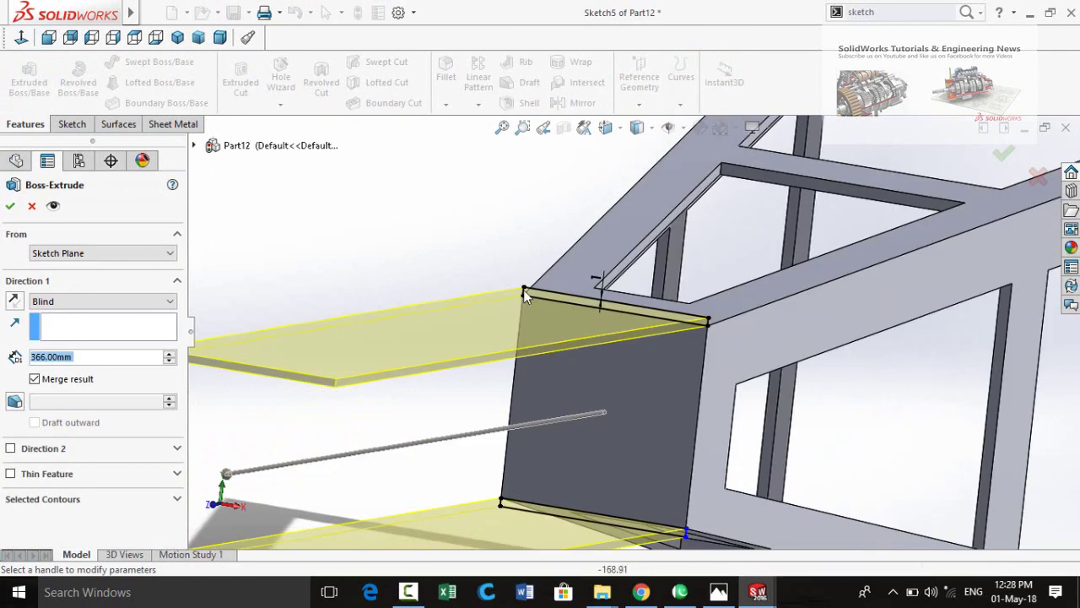
middle_drag(523, 289, 504, 307)
scroll(658, 292, down, 2)
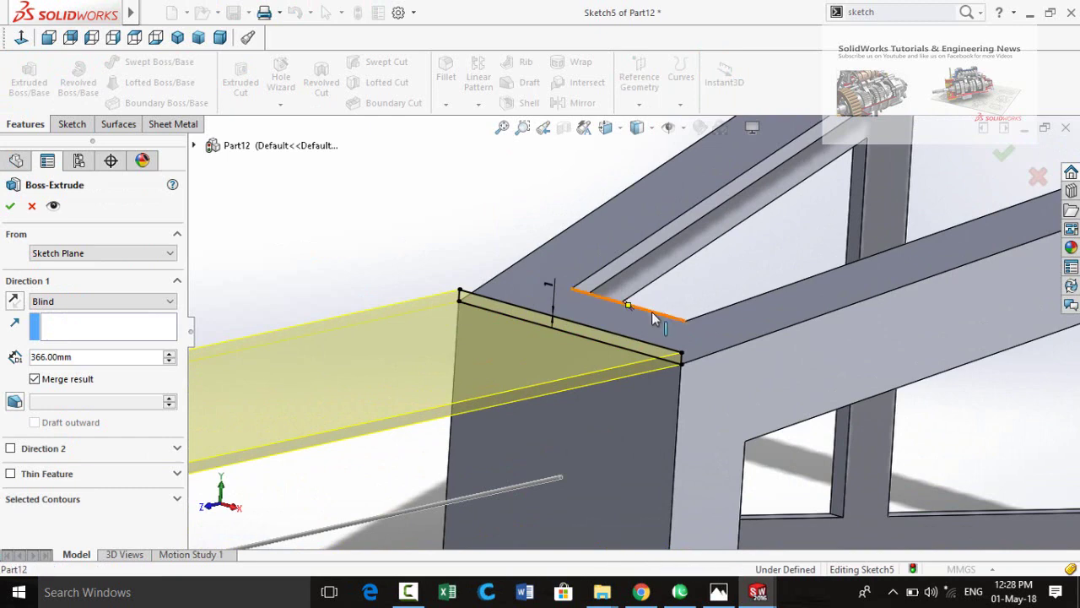
click(651, 312)
scroll(652, 312, up, 2)
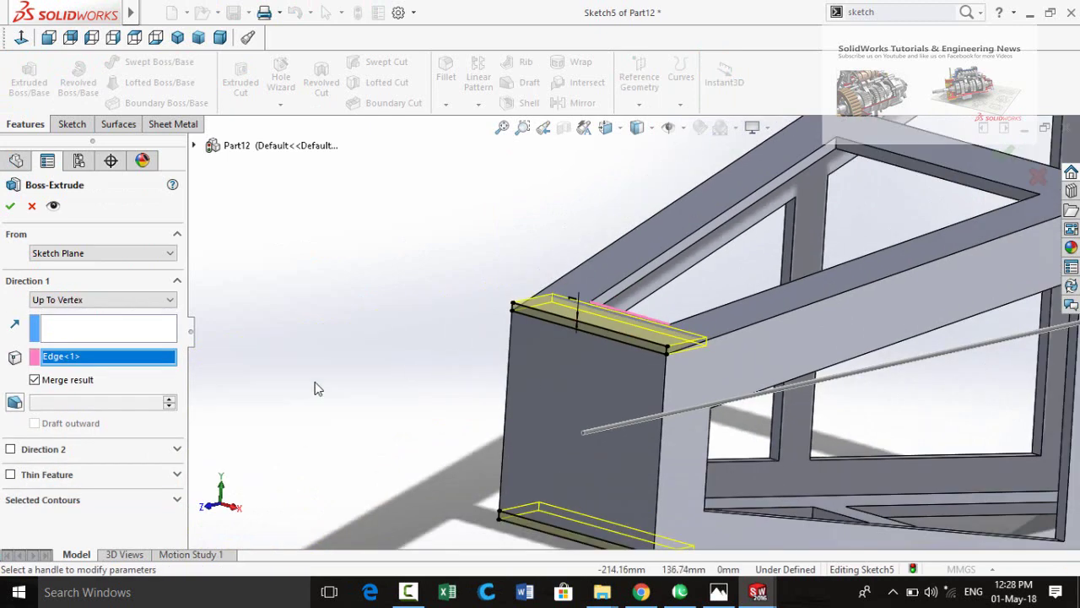
- Add a second blind direction of 100 mm to the boss extrusion and finish the two plates
click(10, 450)
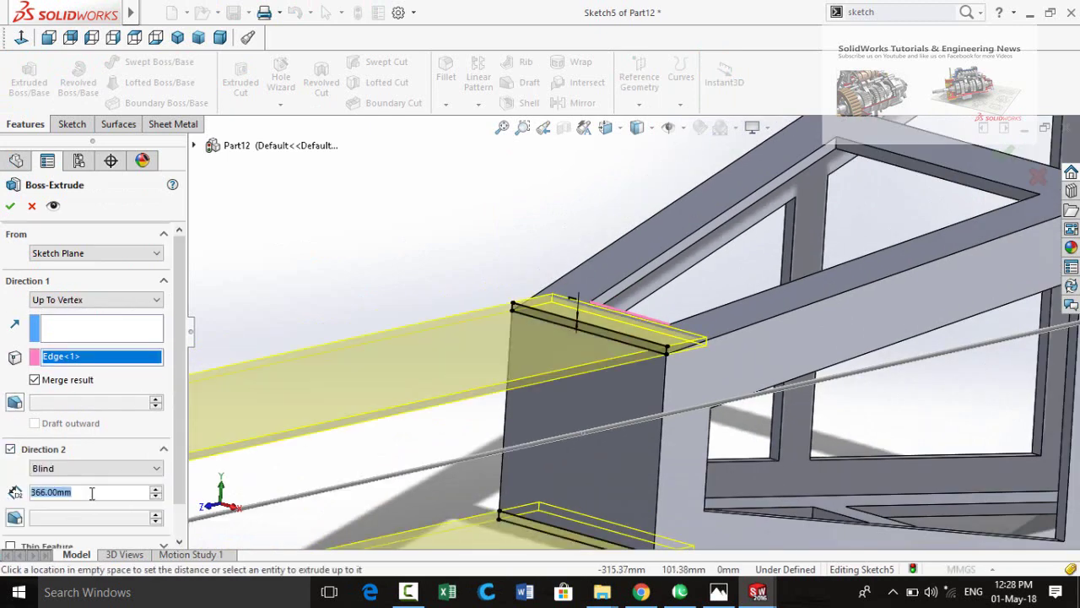
text(100)
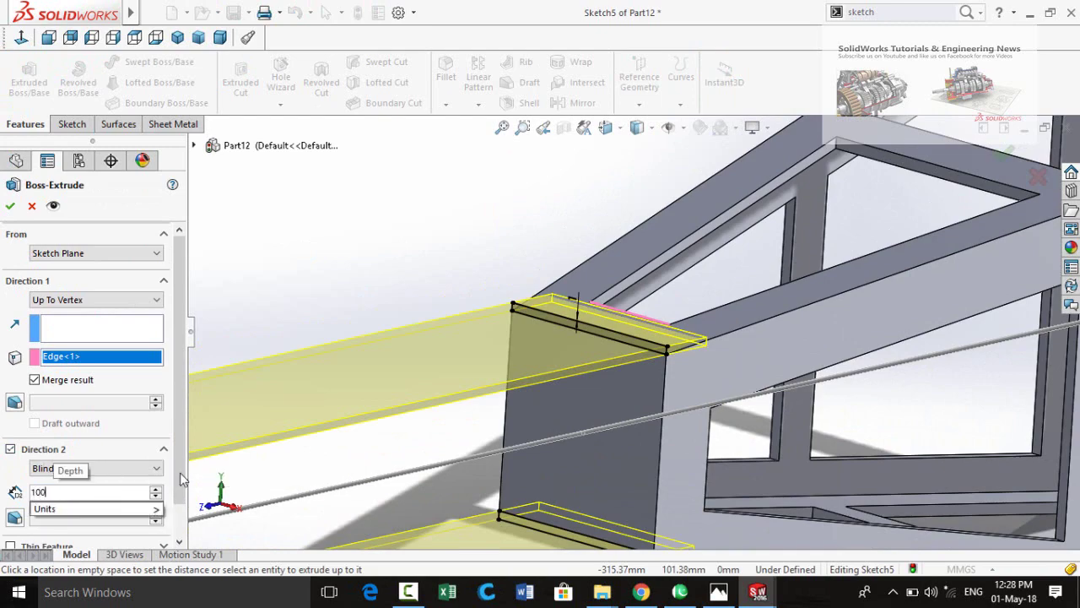
click(366, 243)
scroll(410, 257, up, 3)
middle_drag(476, 345, 610, 422)
scroll(788, 197, down, 3)
mouse_move(738, 240)
middle_down()
mouse_move(736, 219)
mouse_move(726, 224)
middle_up()
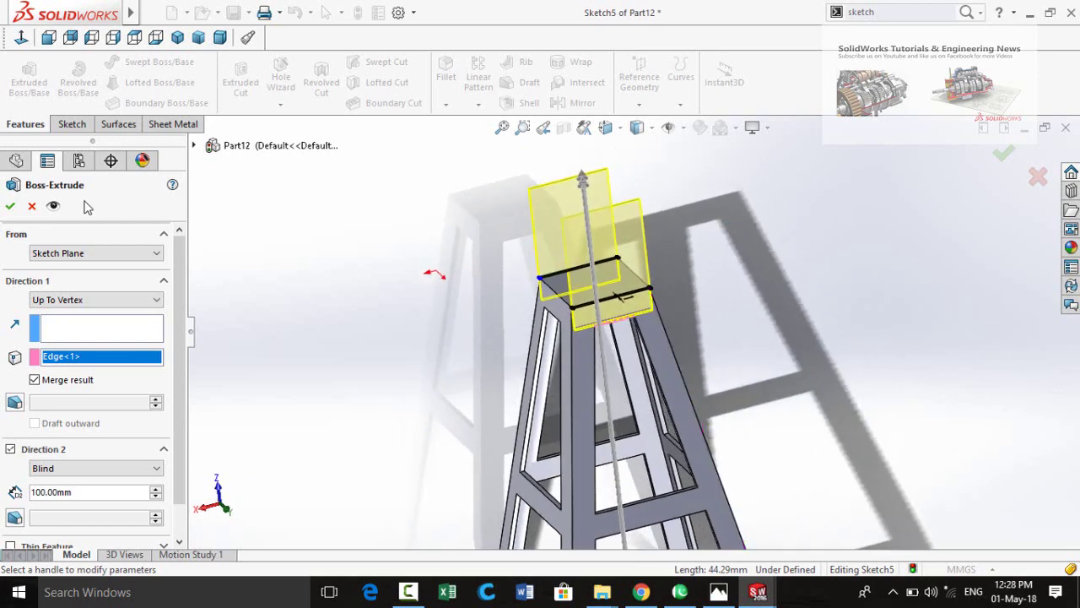
click(8, 205)
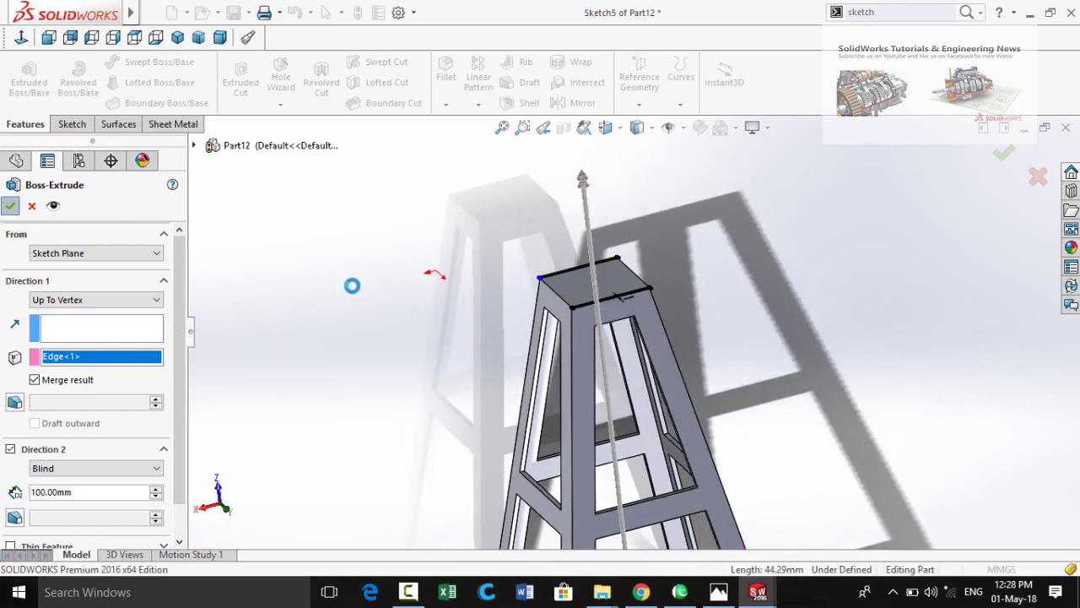
- Start a sketch on the outer face of one plate and draw a circle about 26 mm in diameter near its free end
middle_drag(476, 320, 508, 215)
click(509, 215)
click(574, 168)
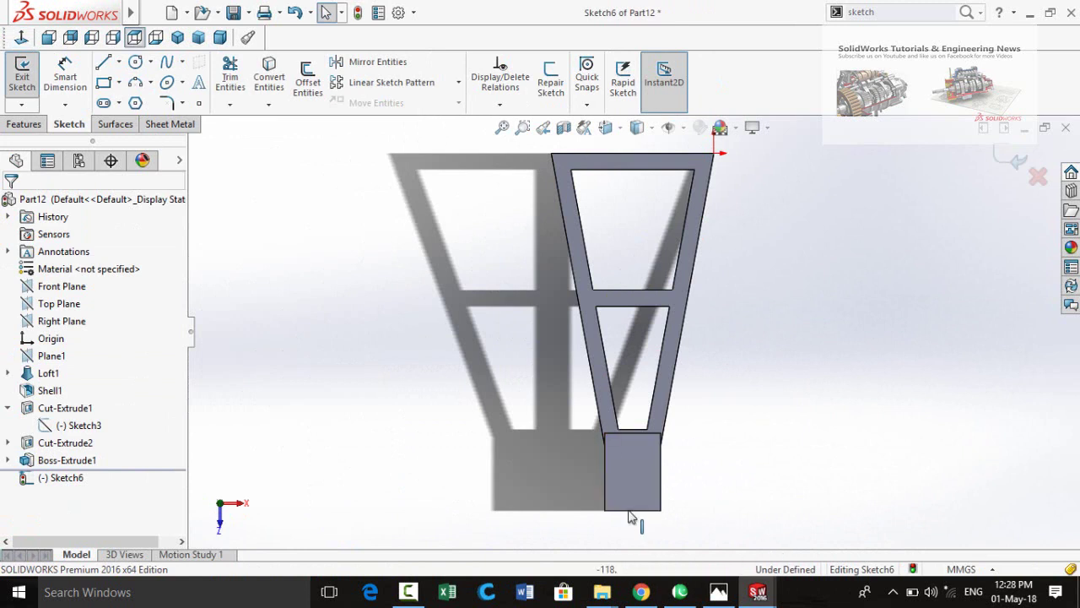
scroll(632, 514, down, 5)
click(135, 62)
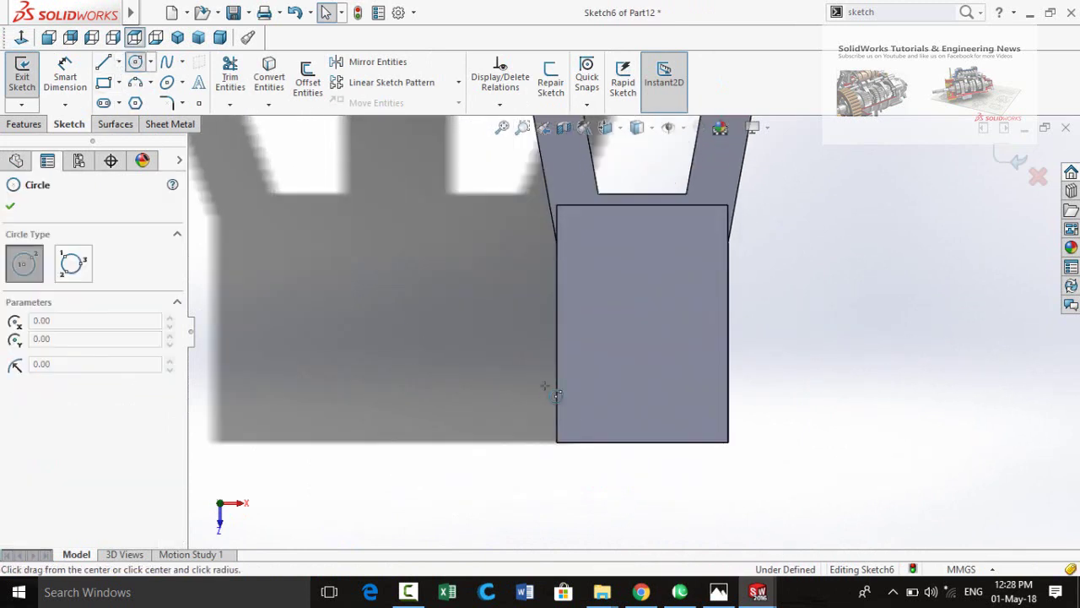
scroll(608, 422, down, 2)
click(665, 413)
click(690, 438)
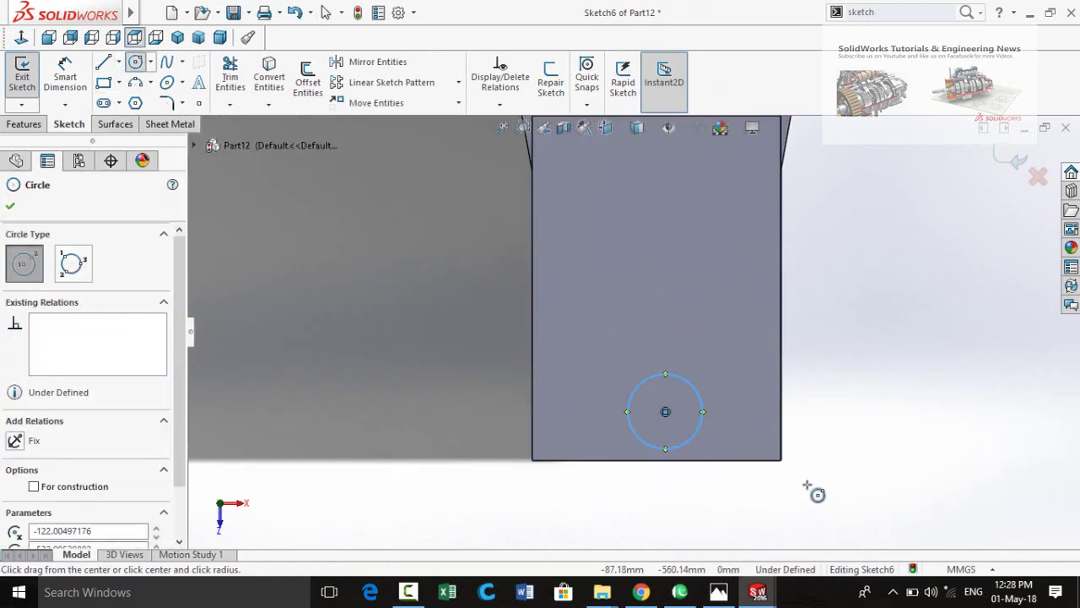
key(Escape)
- Dimension the circle's diameter to 15 mm
click(697, 432)
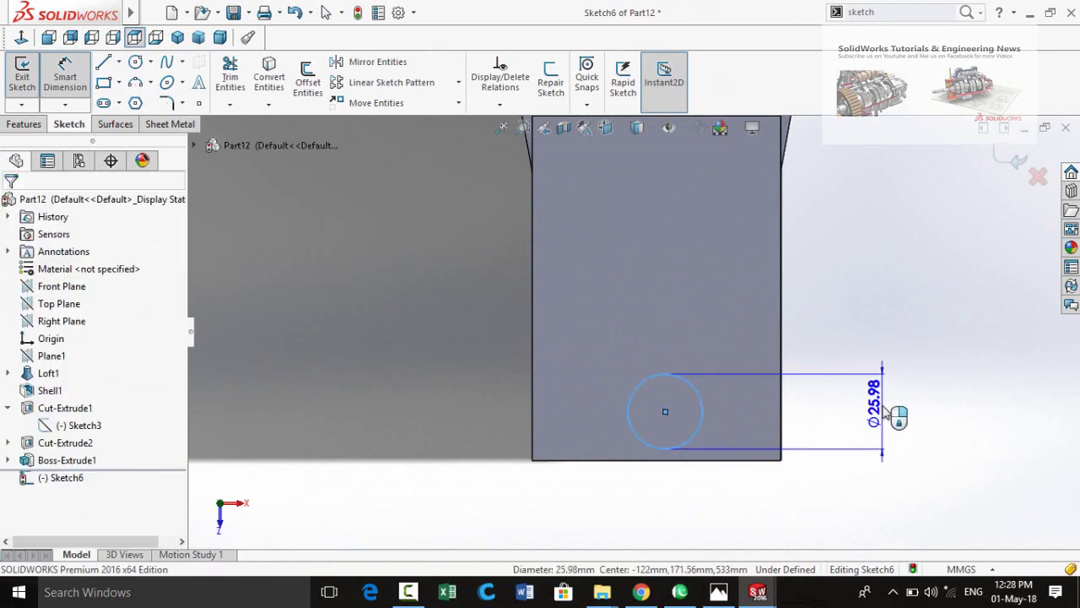
click(894, 412)
key(Return)
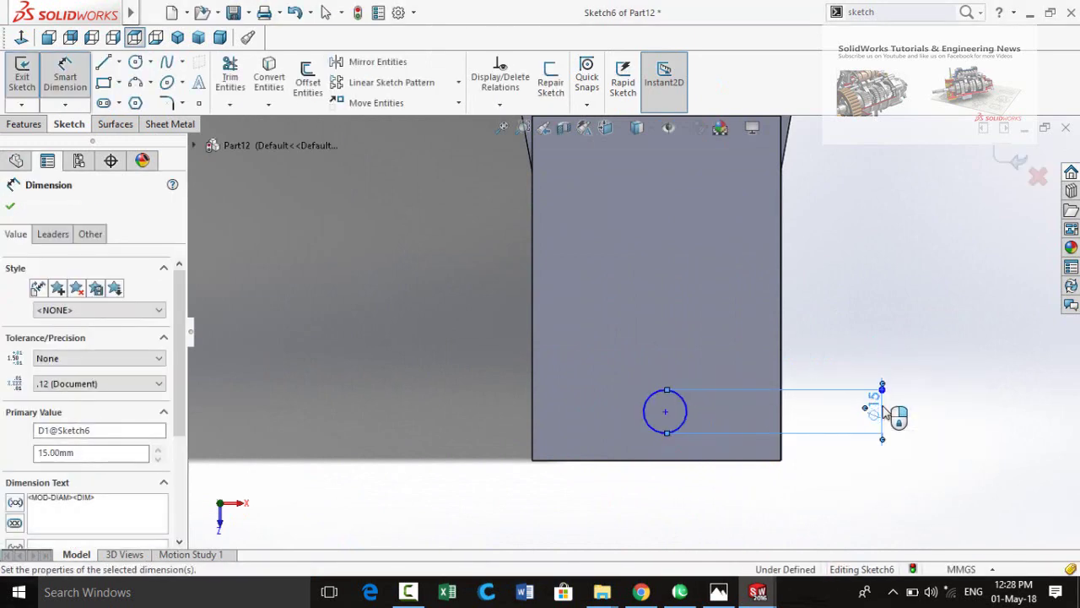
key(Escape)
- Add a vertical relation between the circle's centre and the midpoint of the plate's end edge
scroll(700, 425, down, 2)
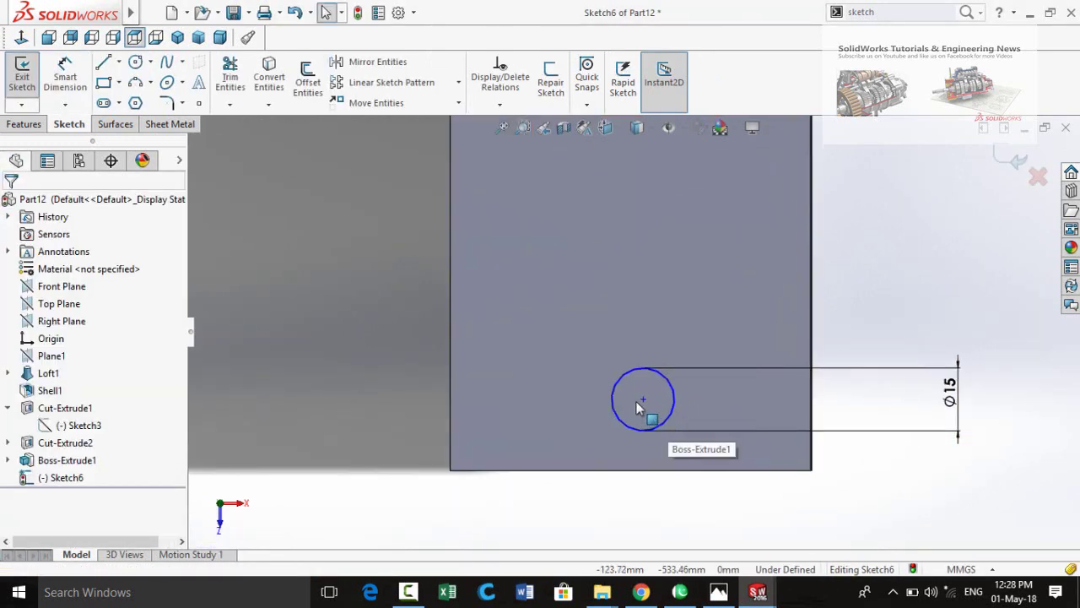
click(644, 400)
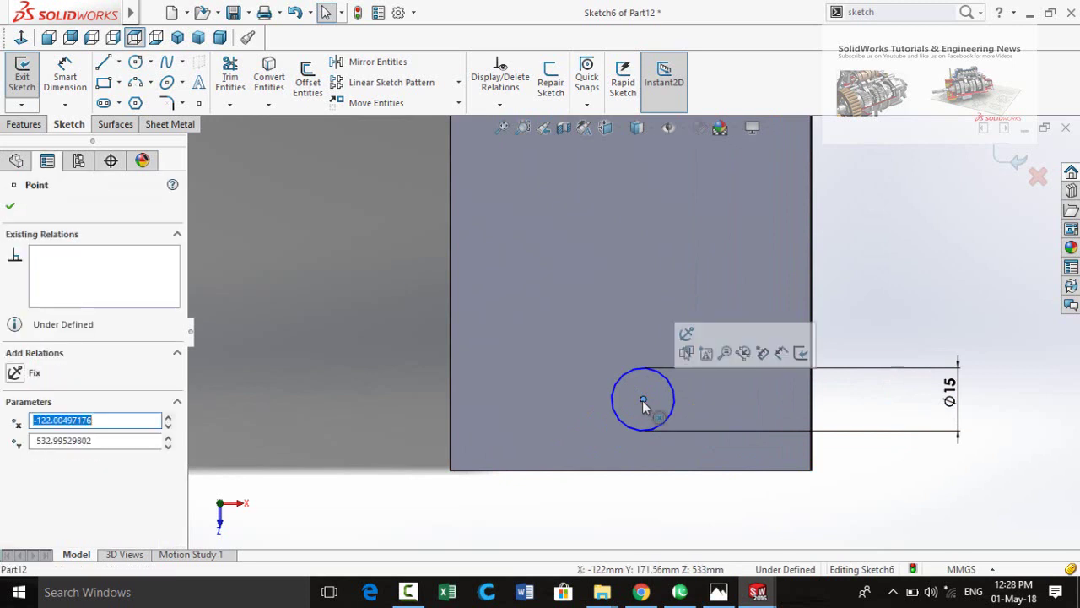
ctrl+click(631, 466)
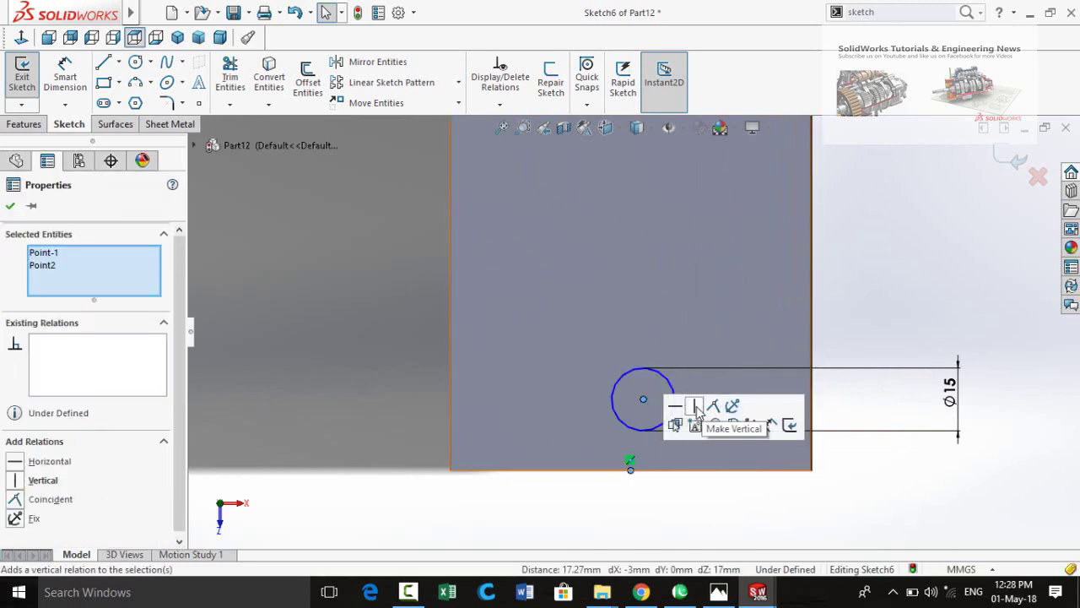
click(695, 406)
click(687, 497)
- Dimension the circle's centre 15 mm from the plate's end edge
scroll(691, 498, up, 2)
right_drag(692, 495, 686, 447)
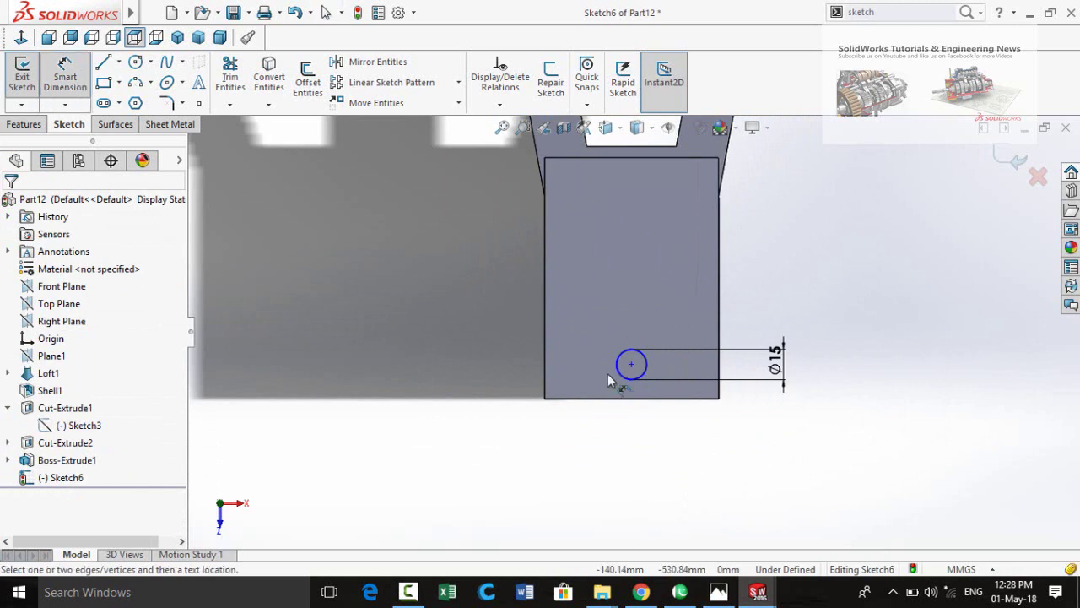
scroll(608, 384, down, 3)
click(650, 341)
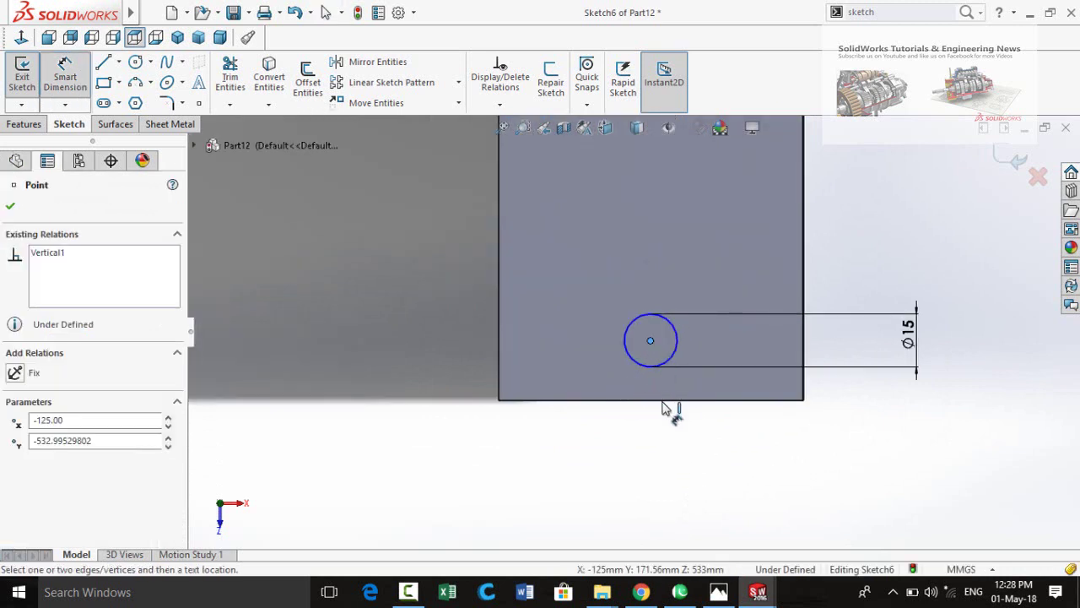
click(663, 401)
click(381, 446)
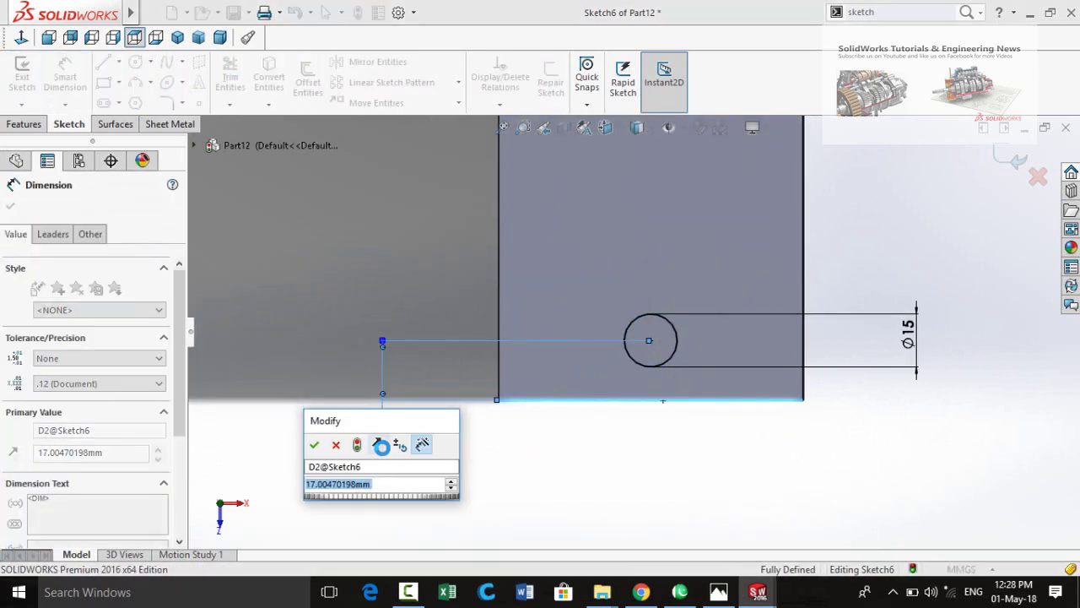
text(15)
key(Return)
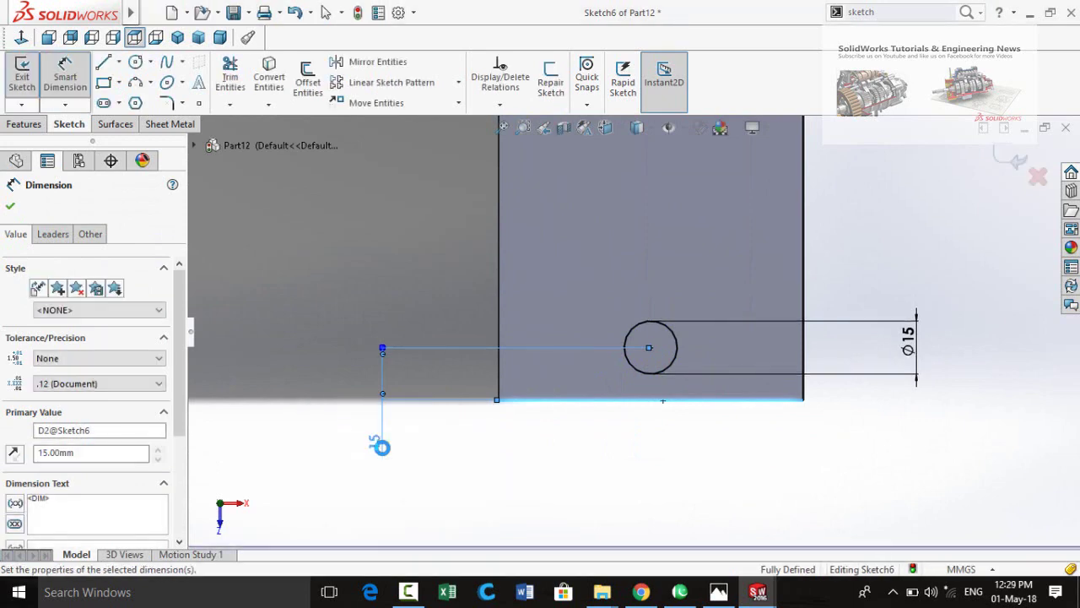
key(Escape)
- Cut the circle through both plates with a blind extruded cut 366 mm deep
click(10, 125)
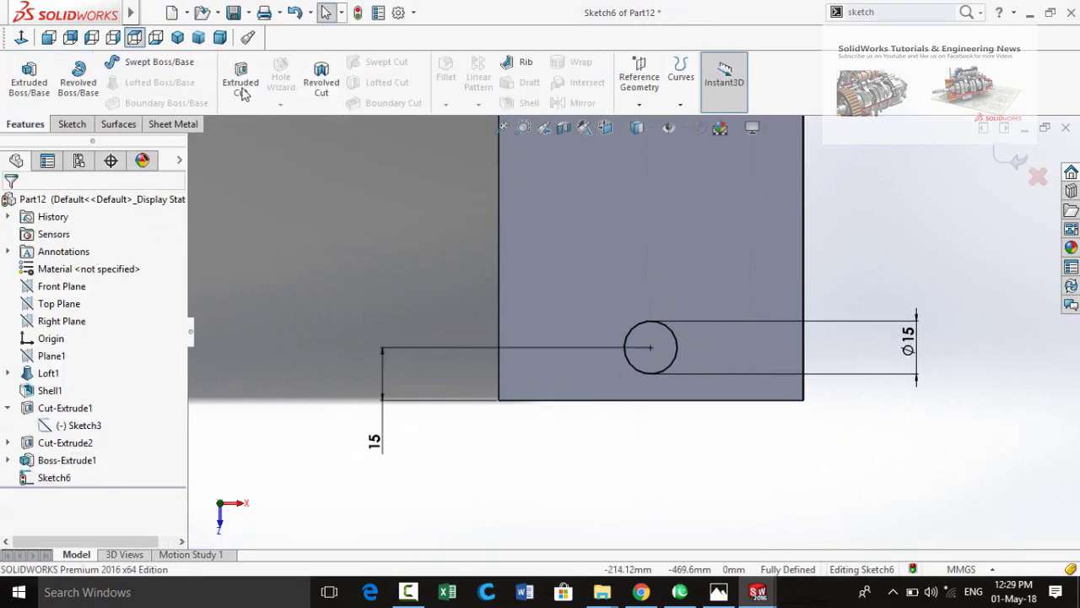
click(240, 82)
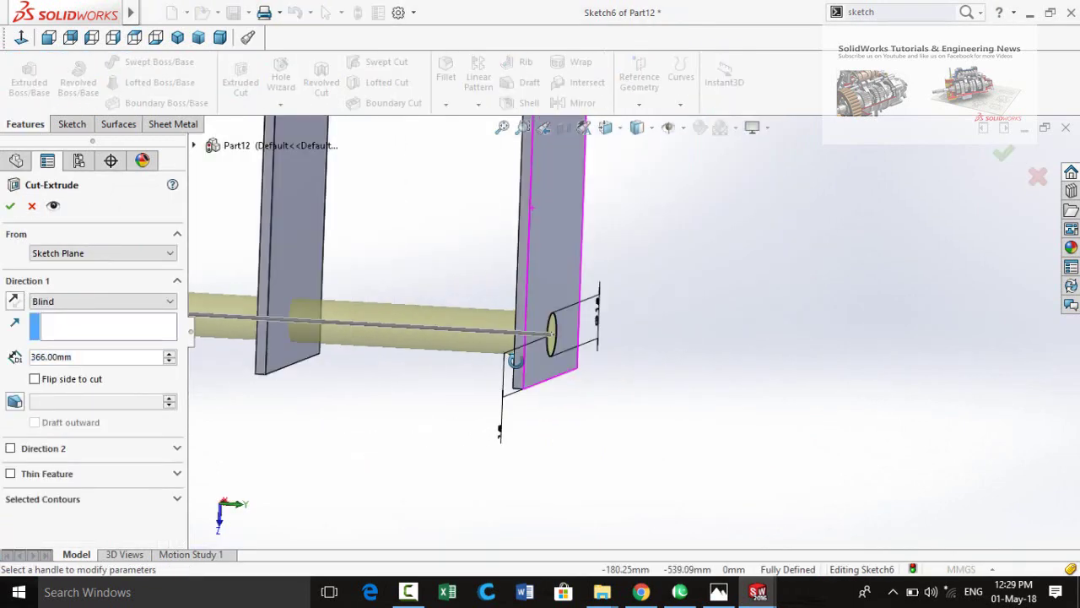
click(8, 205)
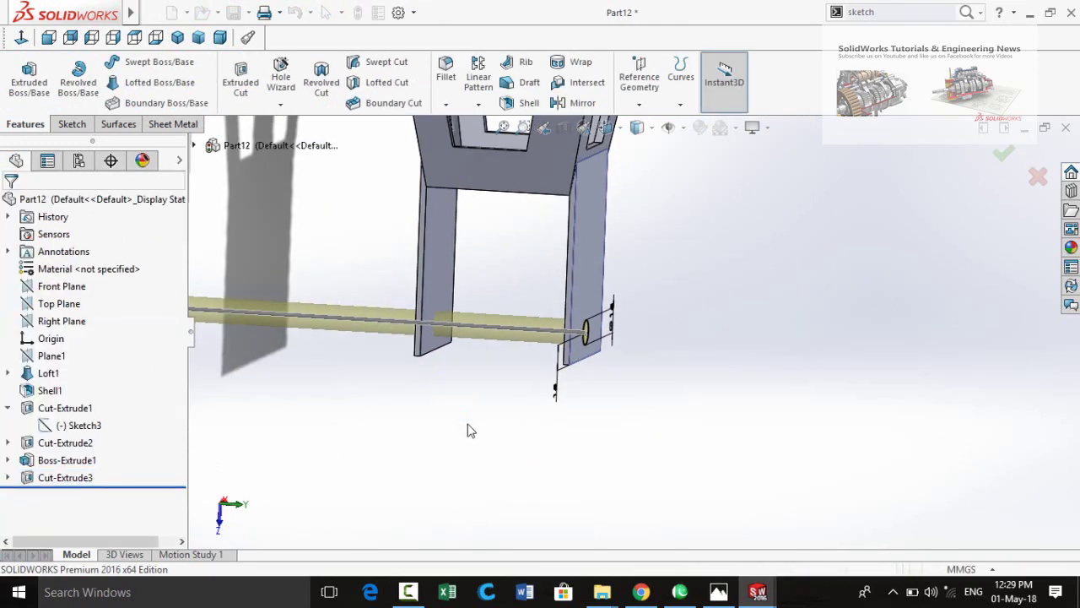
- Save the finished tower part as "Stand 2" and create a new part document
middle_drag(471, 430, 785, 424)
scroll(550, 403, up, 4)
key(ctrl+s)
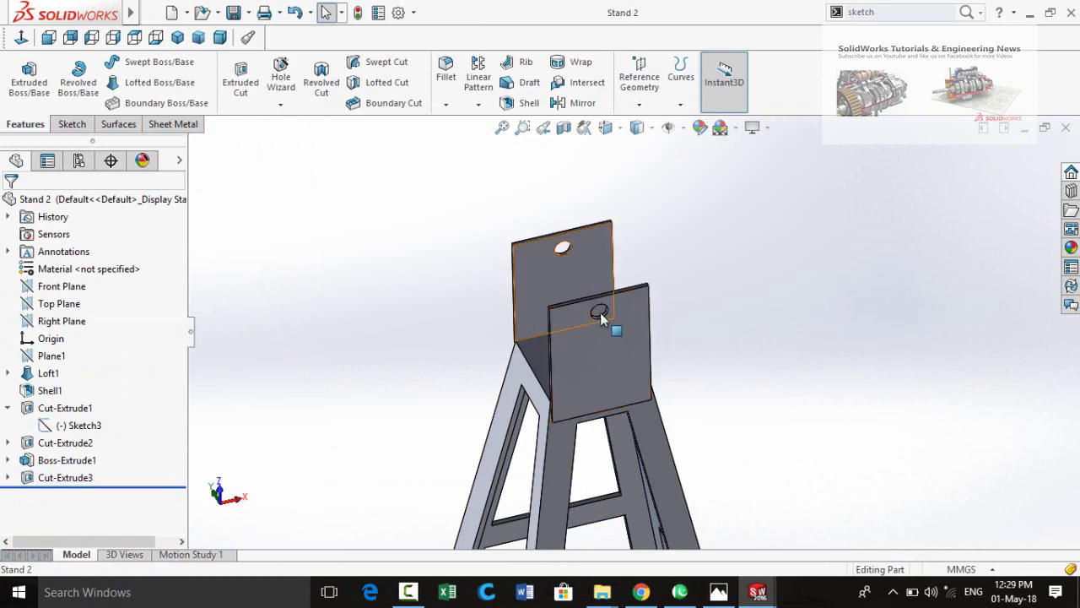
key(ctrl+n)
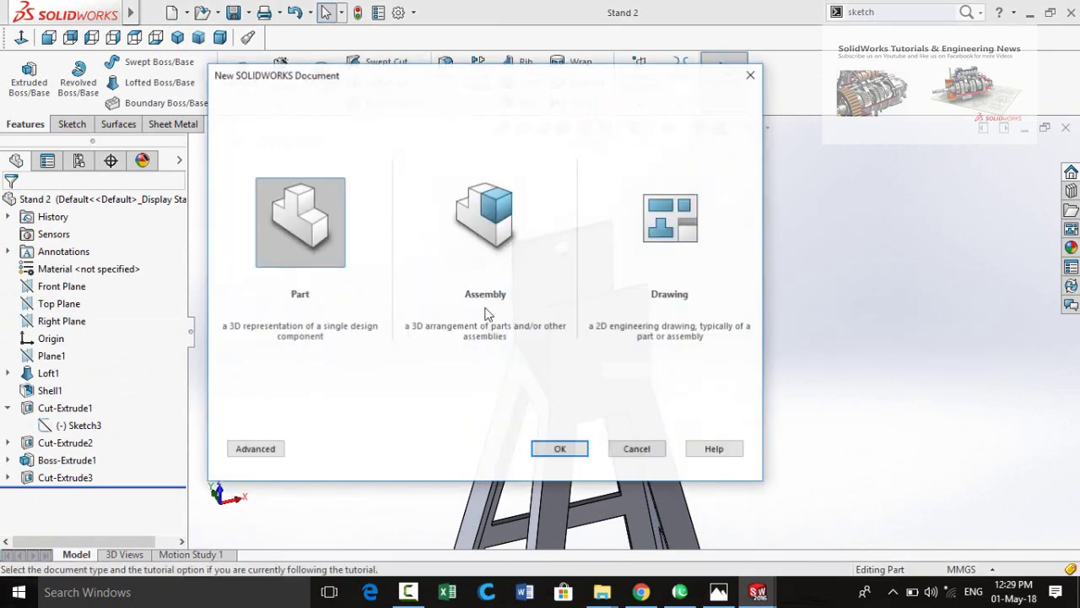
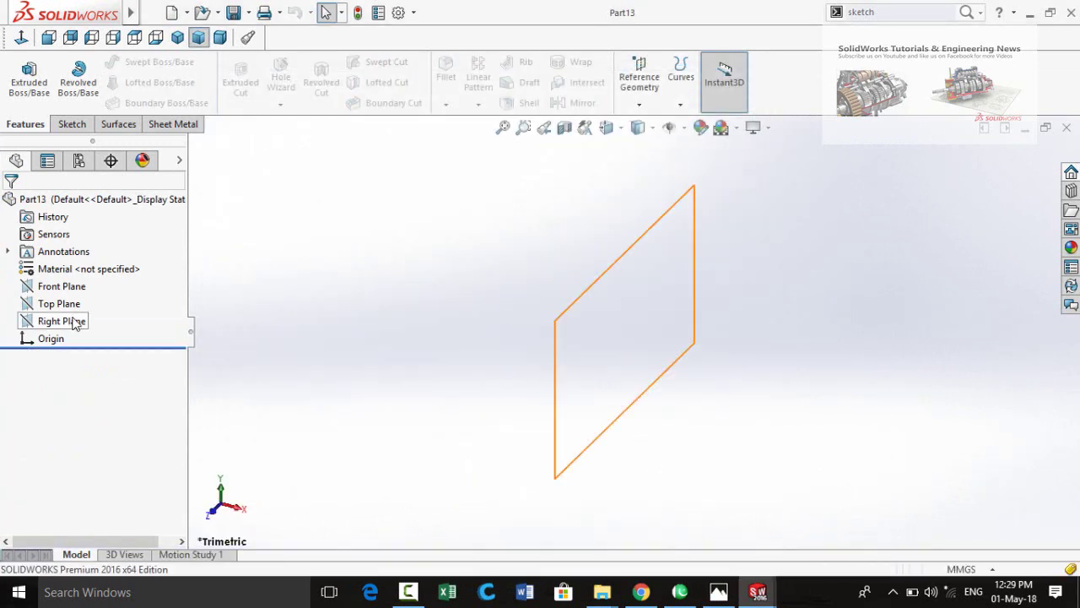
- Start a sketch on the Front Plane and draw a circle about 79 mm in diameter centred on the origin
click(61, 286)
click(137, 270)
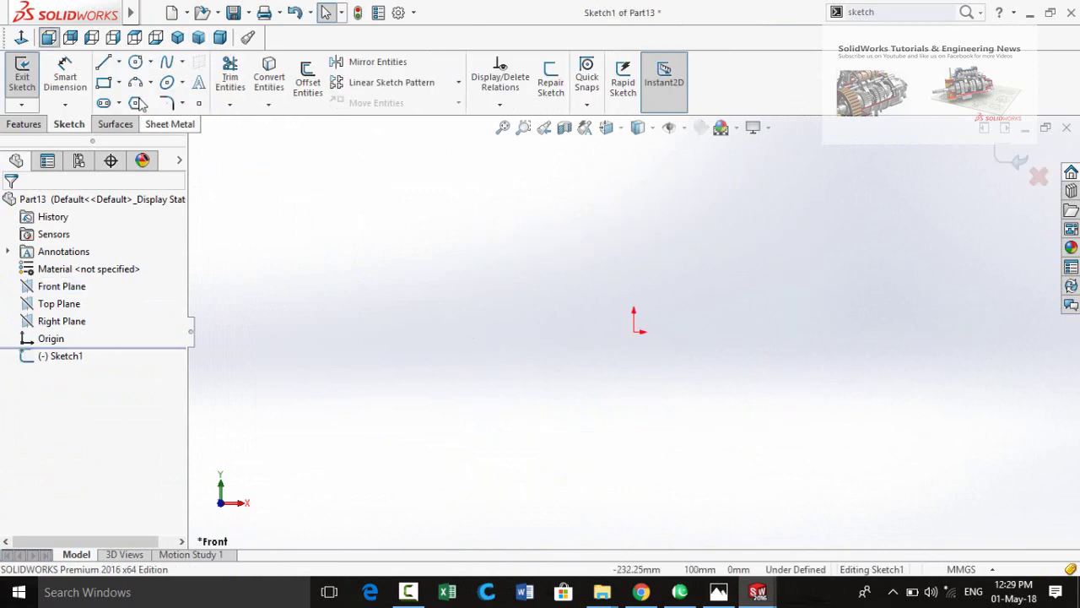
click(634, 332)
click(682, 386)
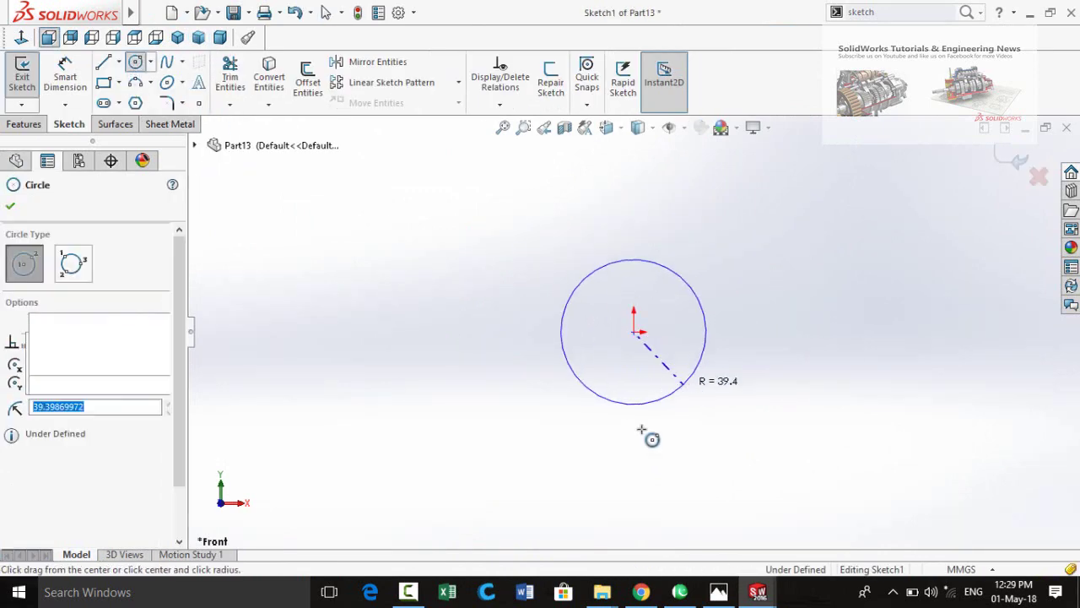
- Dimension the origin-centred circle's diameter to 15 mm
right_drag(644, 429, 533, 347)
click(571, 372)
click(476, 450)
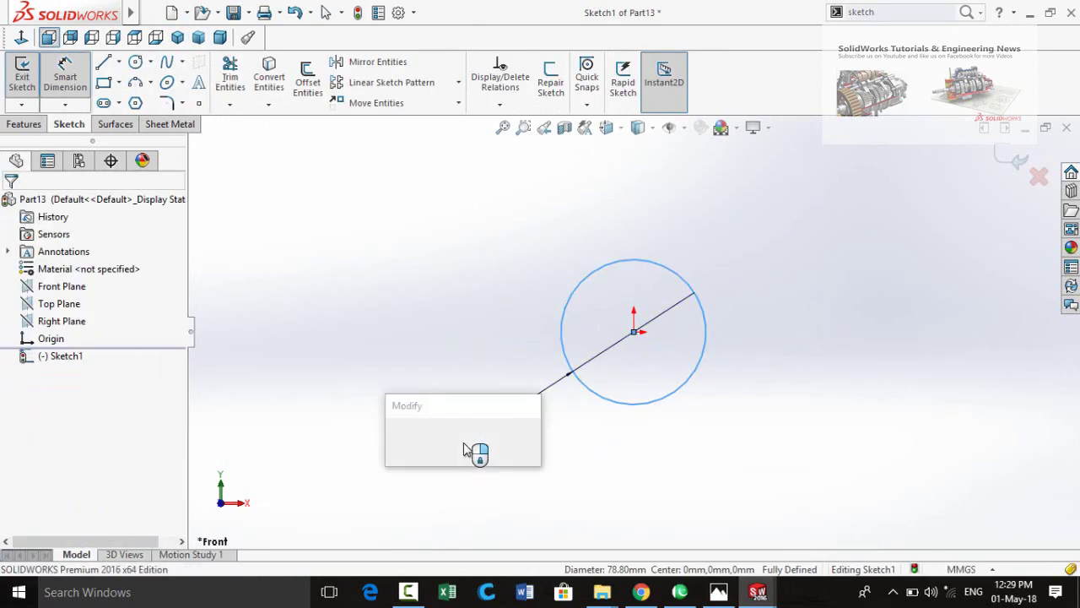
text(15)
key(Return)
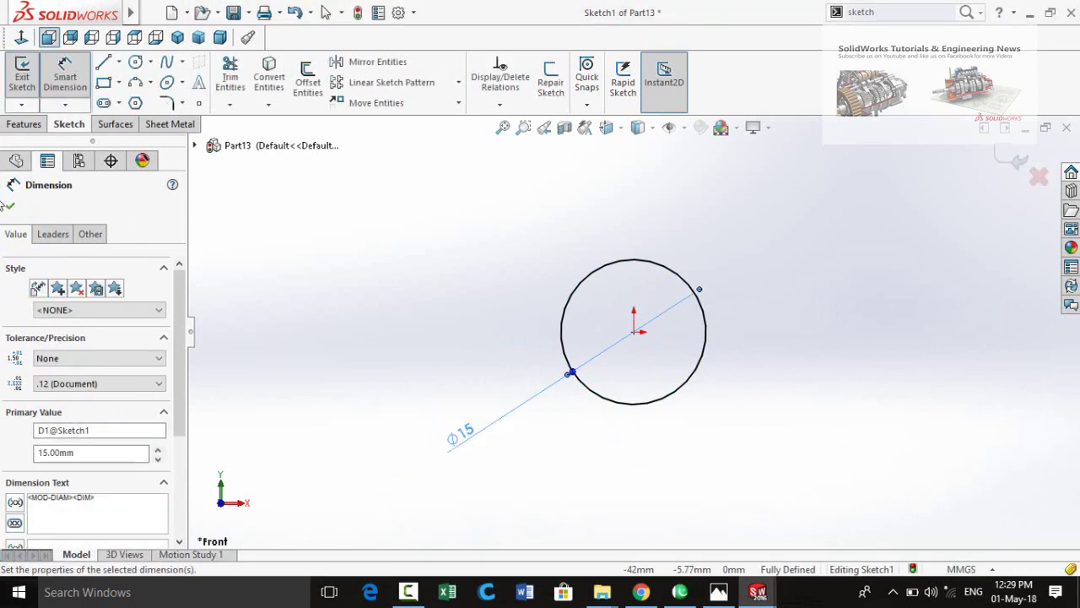
- Extrude the circle 90 mm as a blind boss to form the shaft
click(25, 125)
click(30, 84)
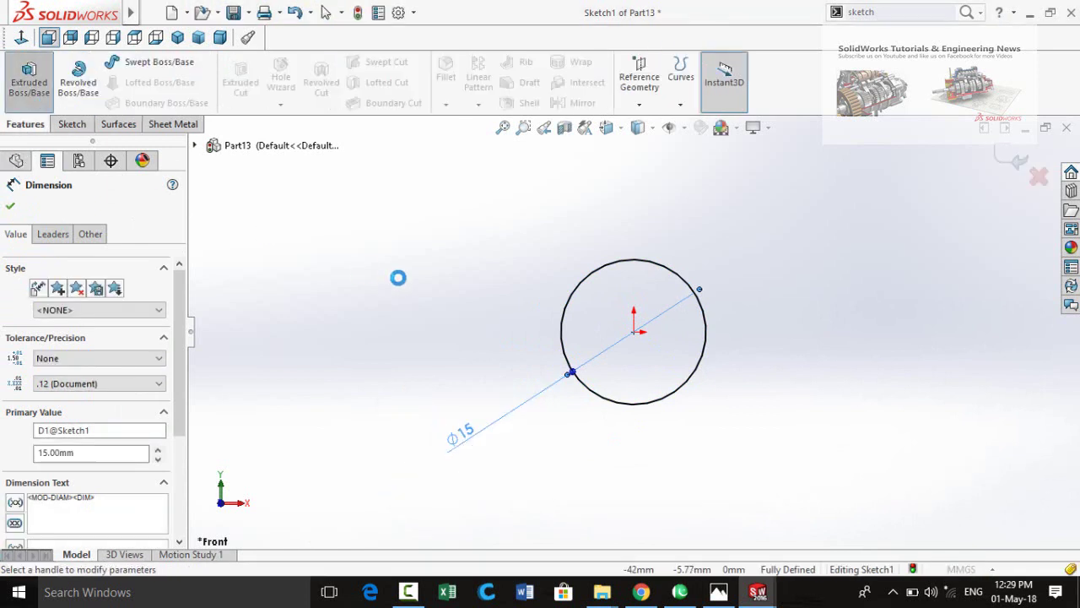
middle_drag(588, 262, 524, 338)
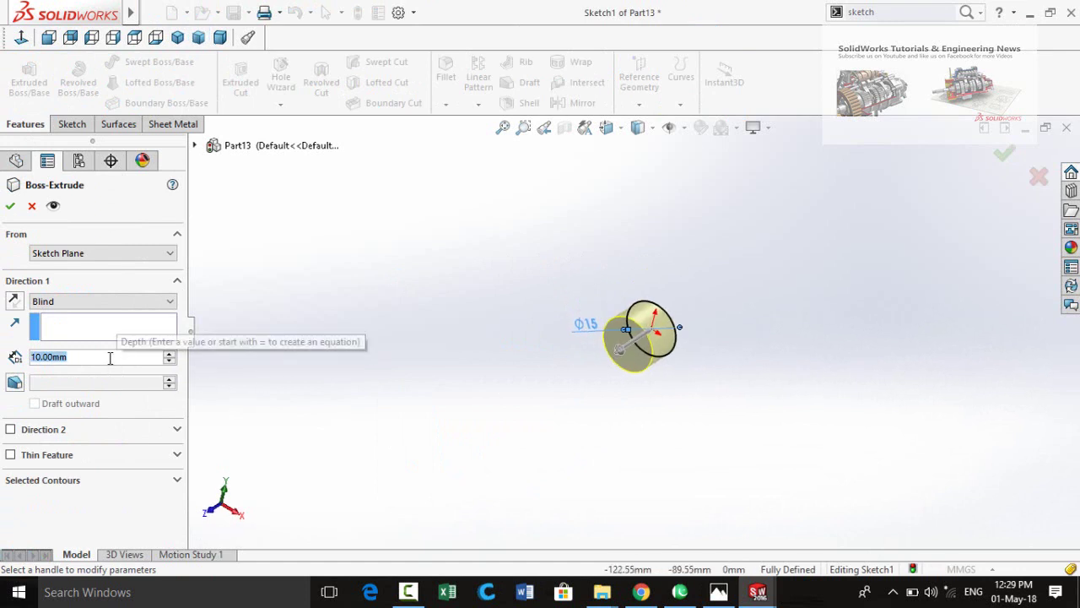
text(90)
key(Return)
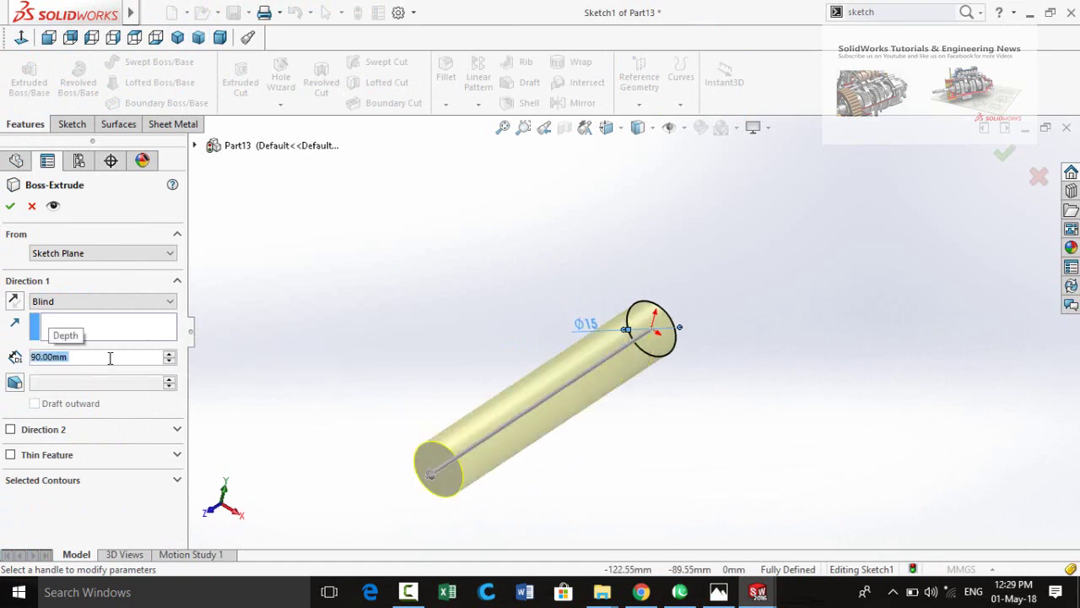
key(Return)
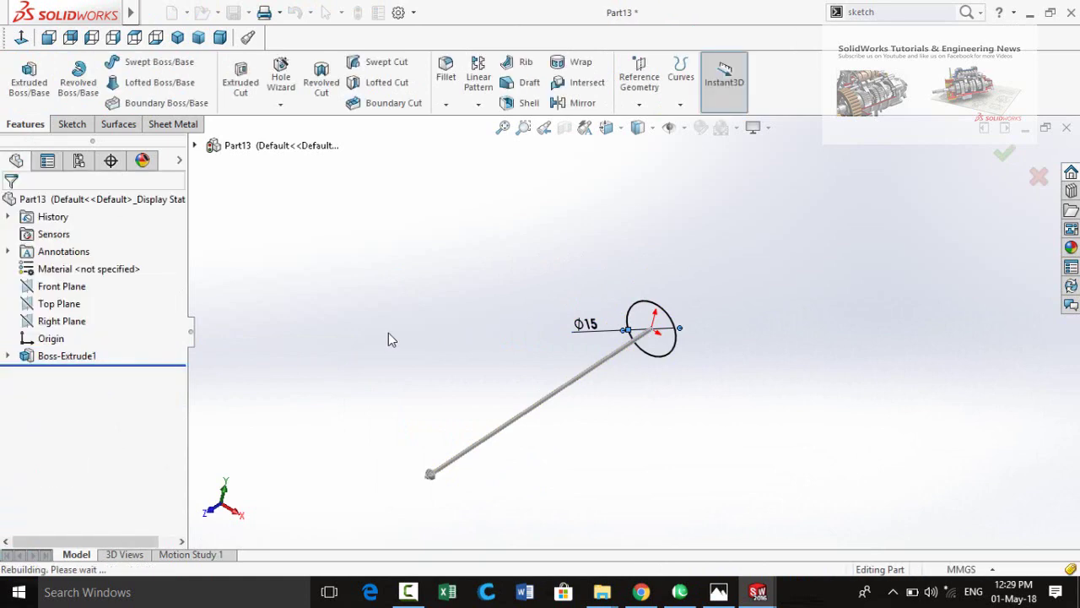
- Save the part as "shaft 2" in the Oil Pump folder
key(ctrl+s)
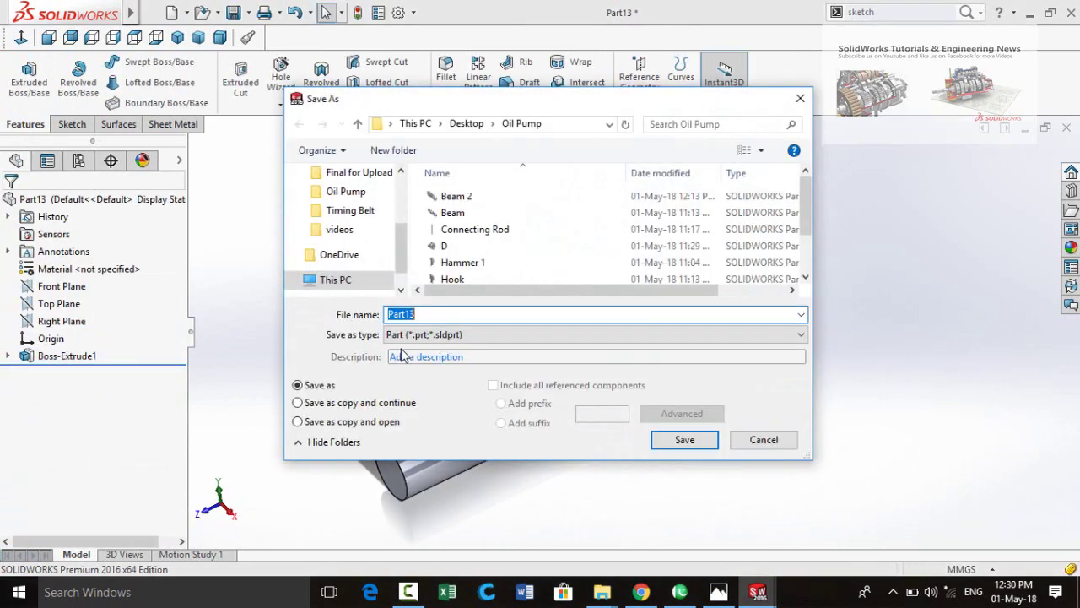
text(shaft 2)
key(Return)
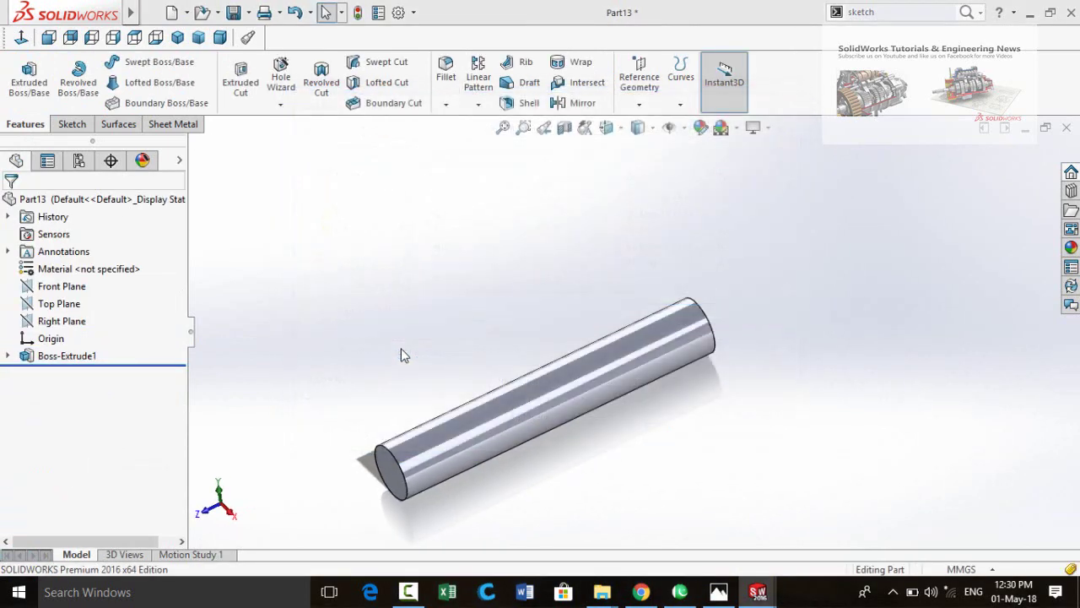
- Create a new assembly and insert the Stand 2 part as its first component
middle_drag(425, 355, 458, 362)
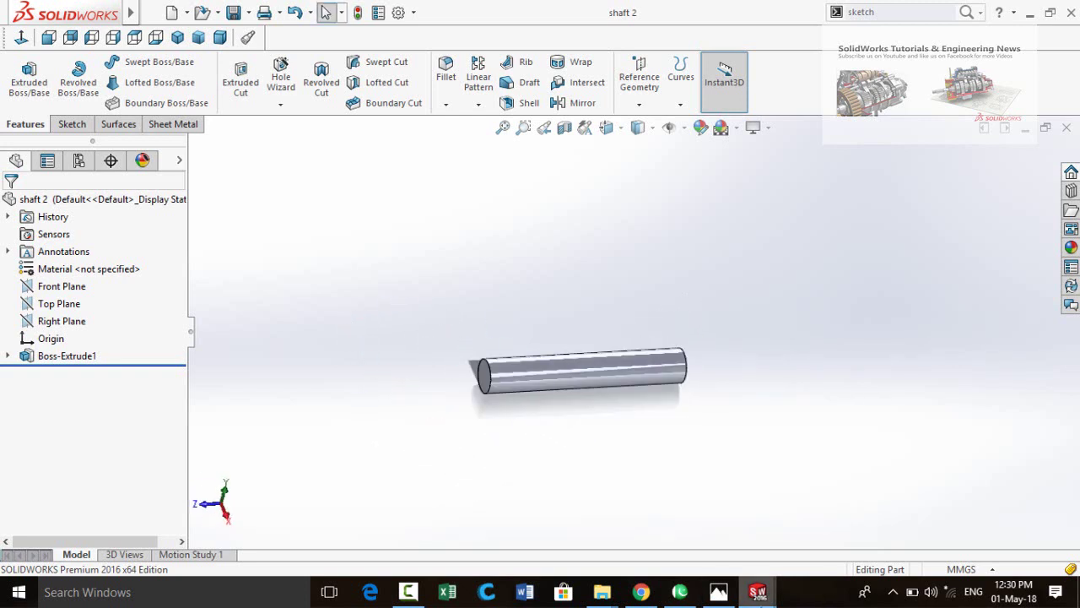
mouse_move(757, 592)
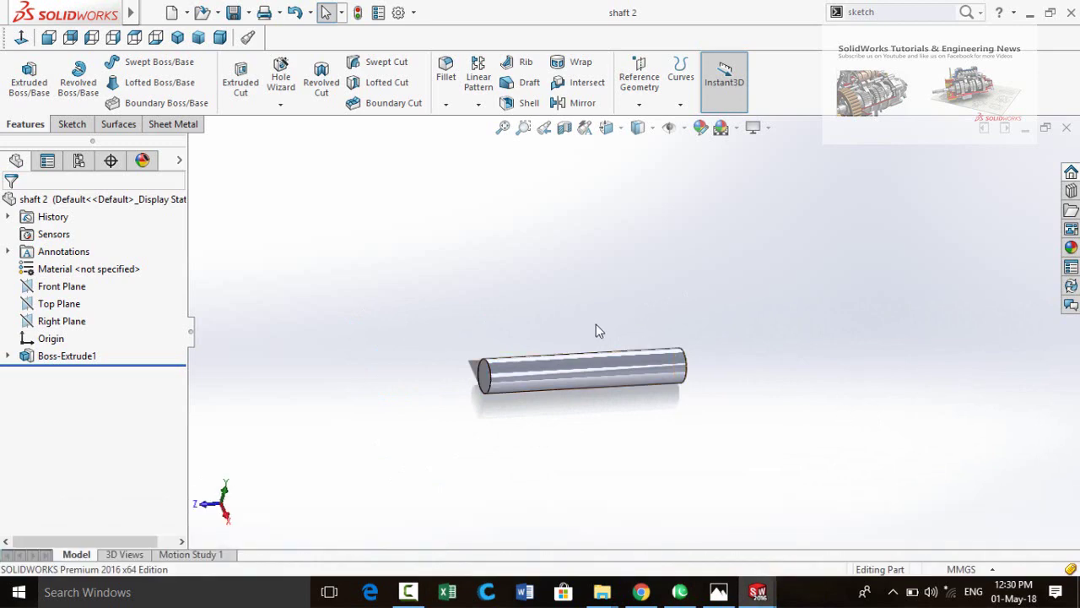
key(ctrl+n)
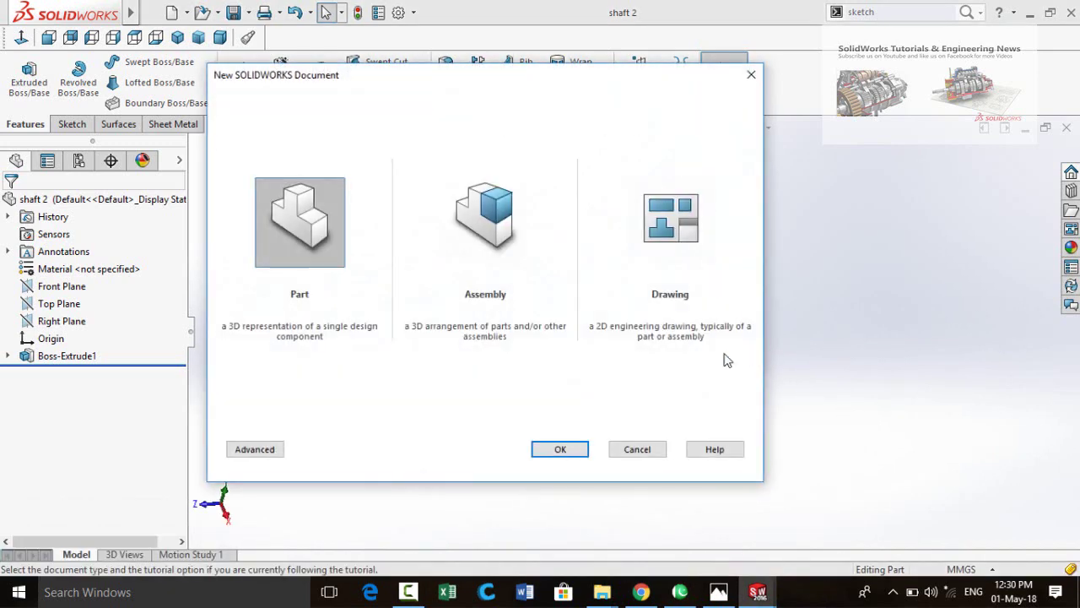
click(478, 226)
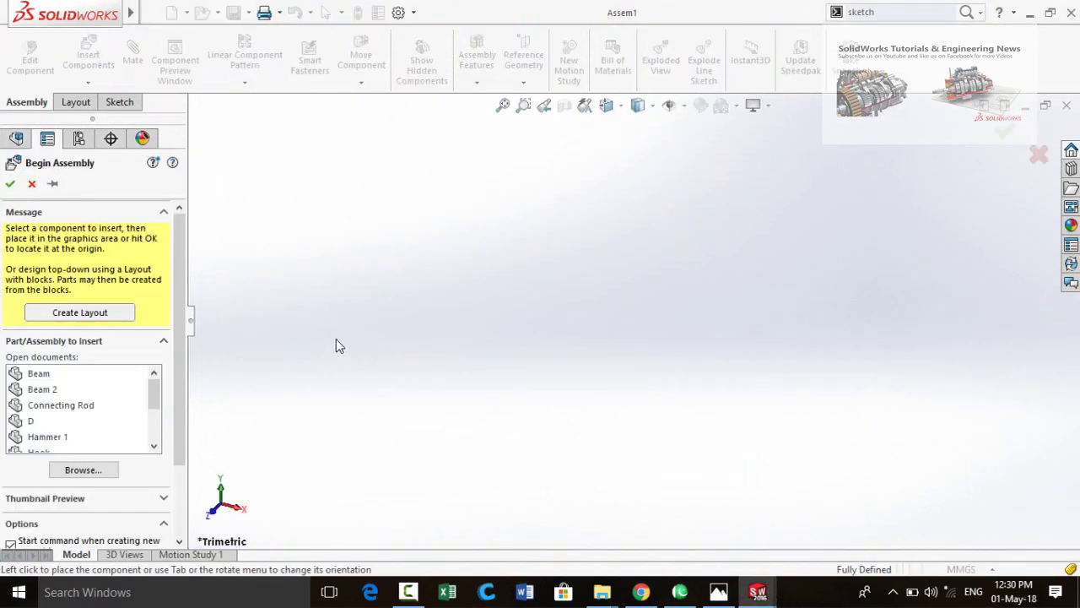
scroll(88, 408, down, 1)
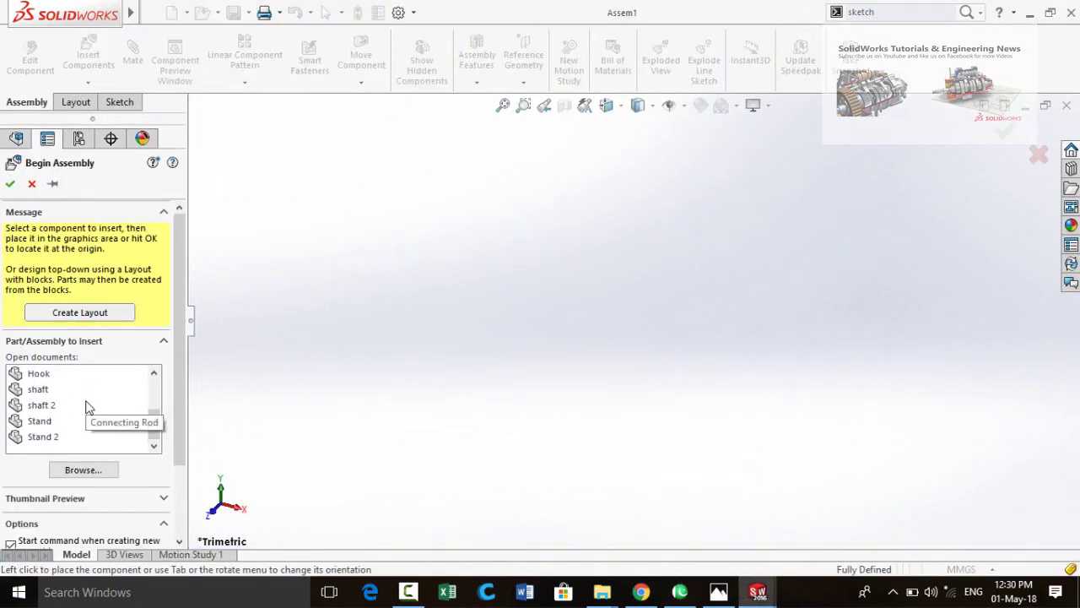
click(82, 438)
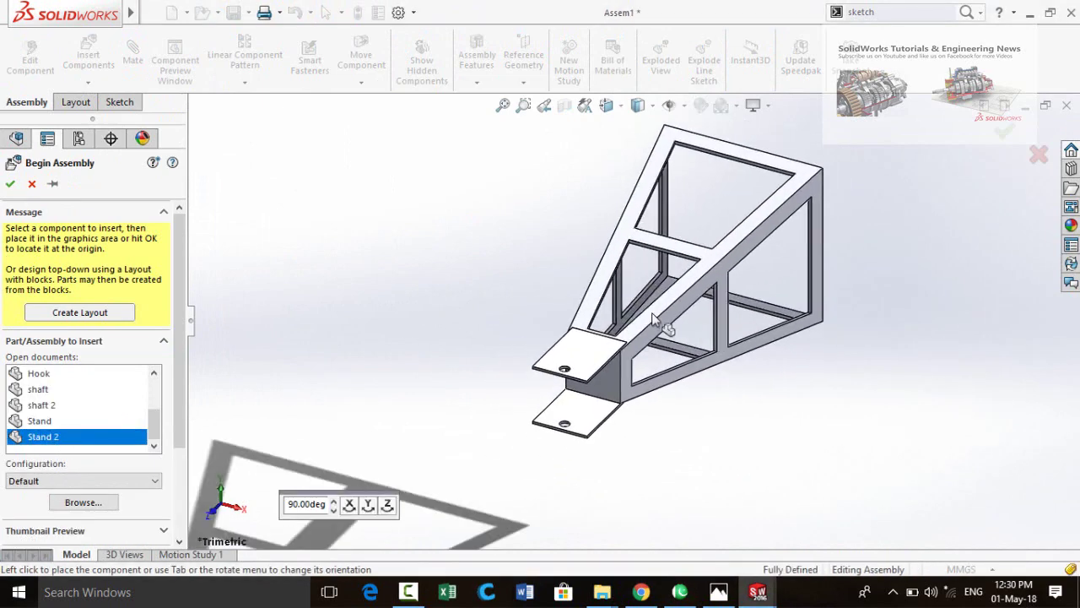
click(637, 345)
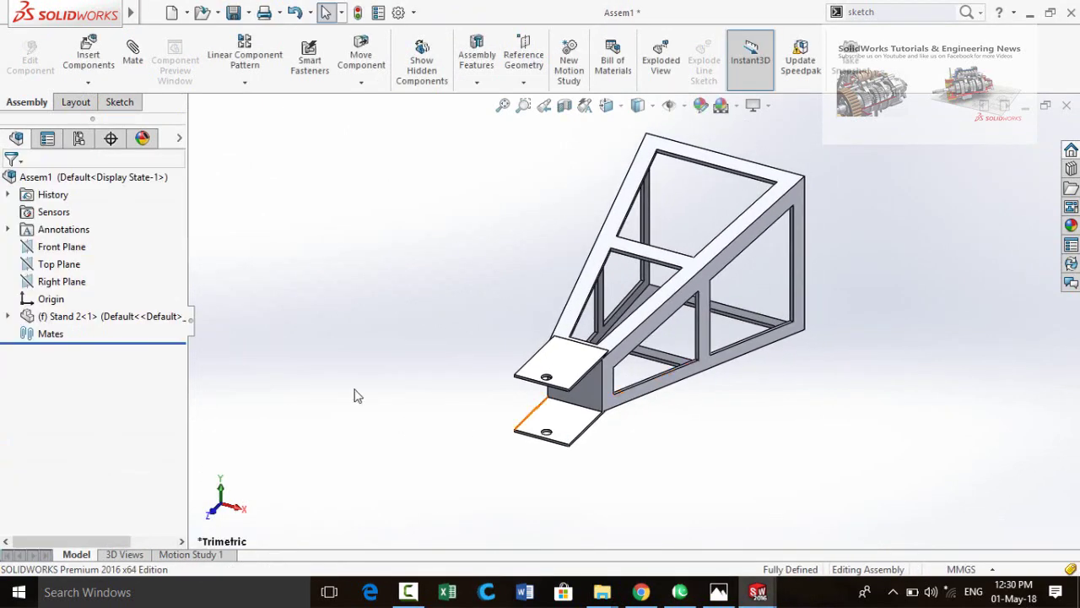
middle_drag(442, 265, 481, 397)
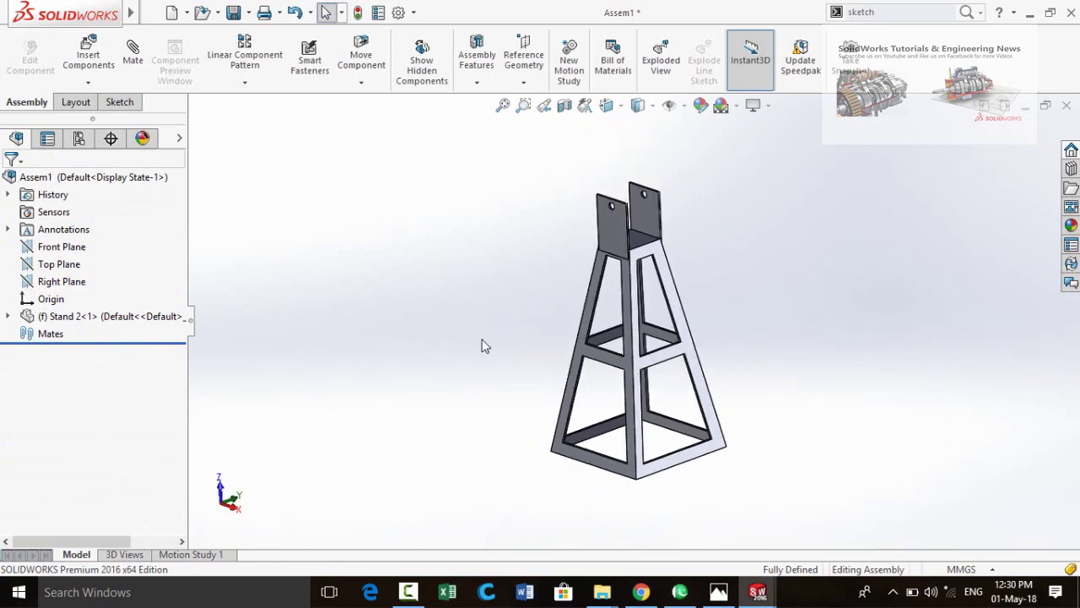
- Insert all remaining parts from the Oil Pump folder, except Stand 2, into the assembly together
mouse_move(595, 601)
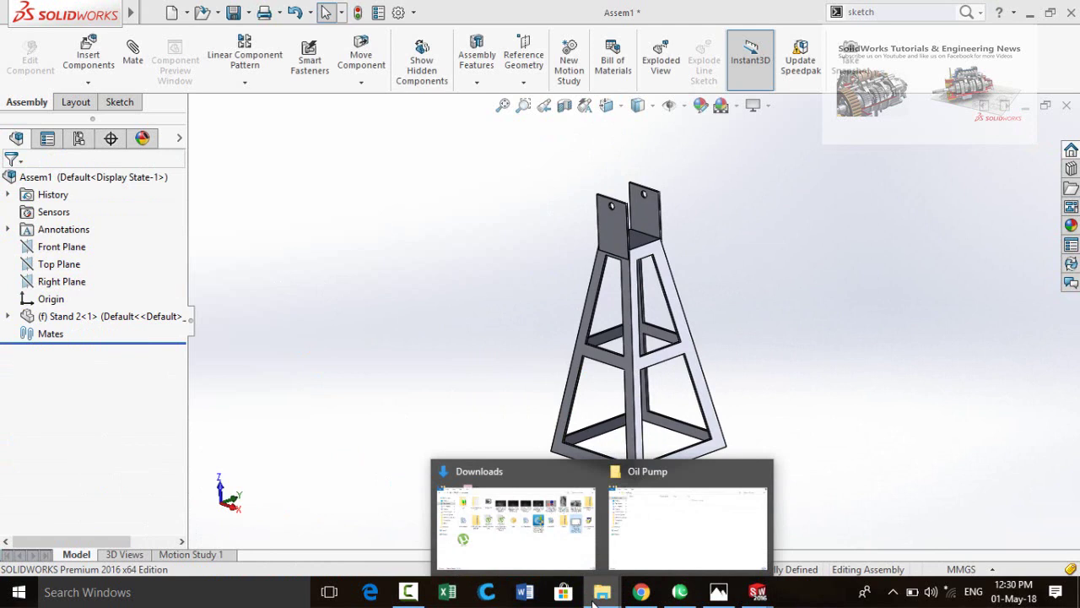
click(665, 544)
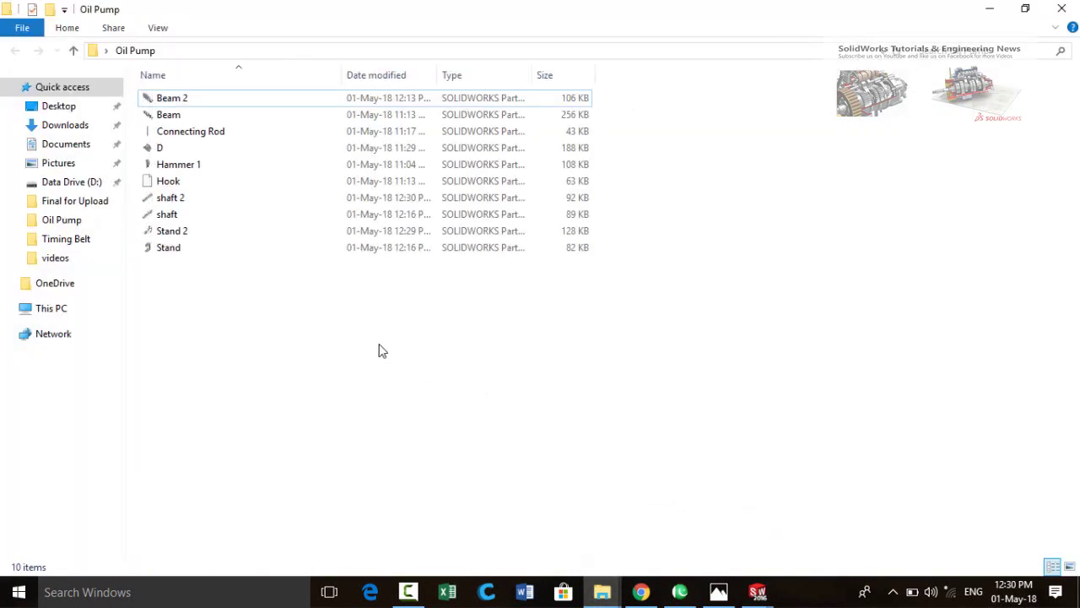
click(157, 249)
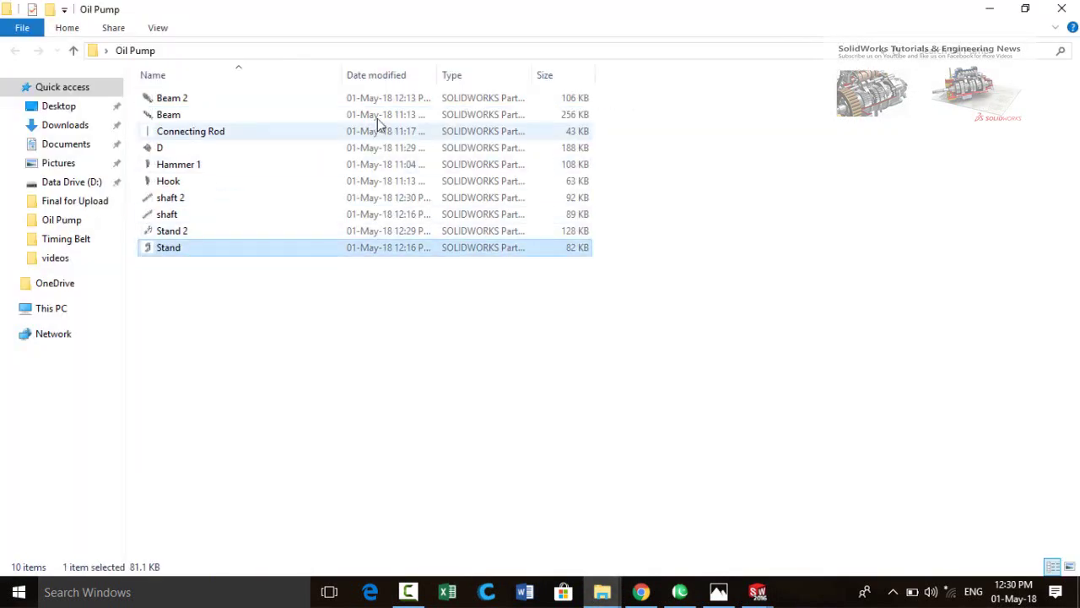
ctrl+drag(655, 89, 218, 217)
drag(405, 7, 447, 67)
drag(579, 98, 1079, 128)
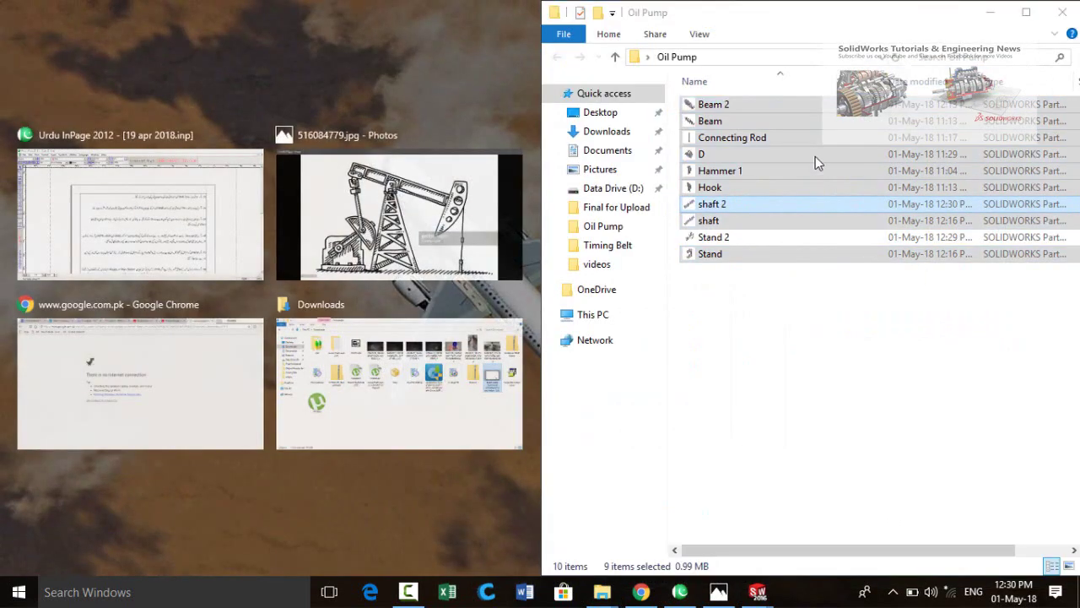
drag(772, 10, 969, 232)
drag(774, 333, 671, 332)
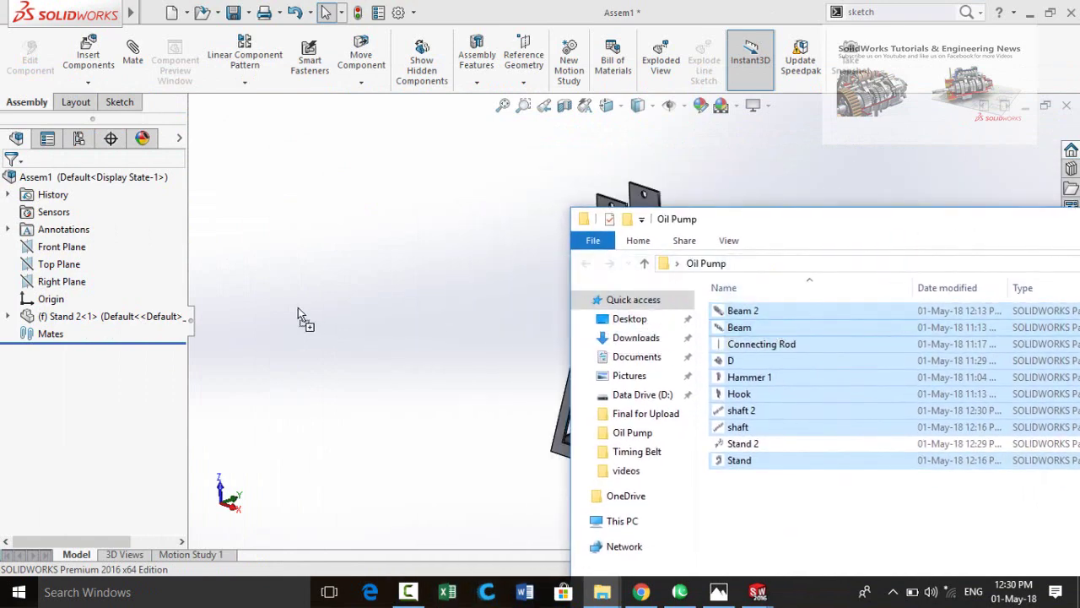
drag(366, 309, 403, 309)
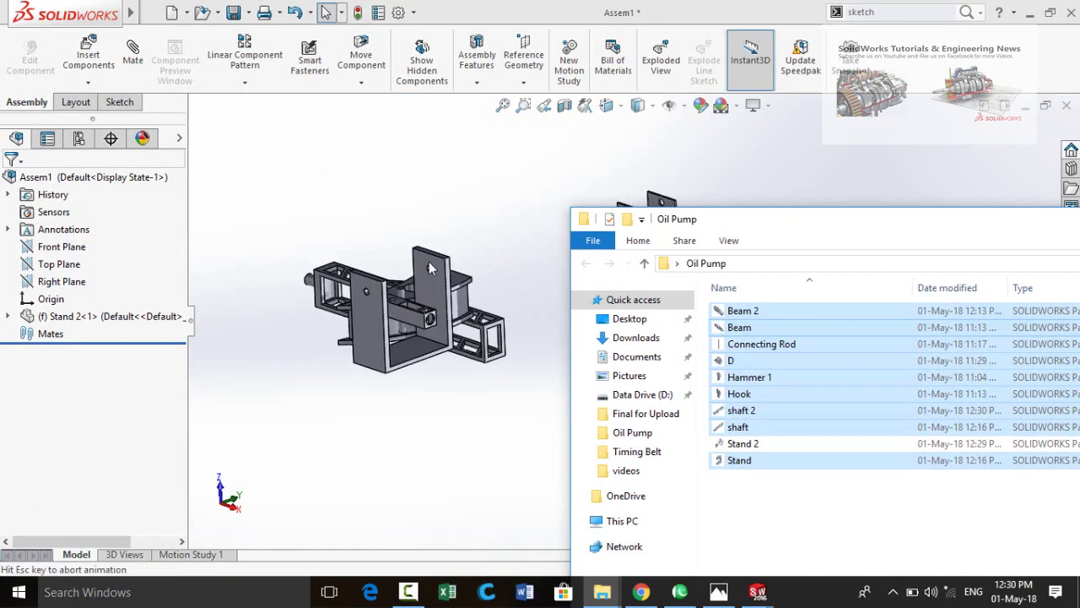
click(506, 289)
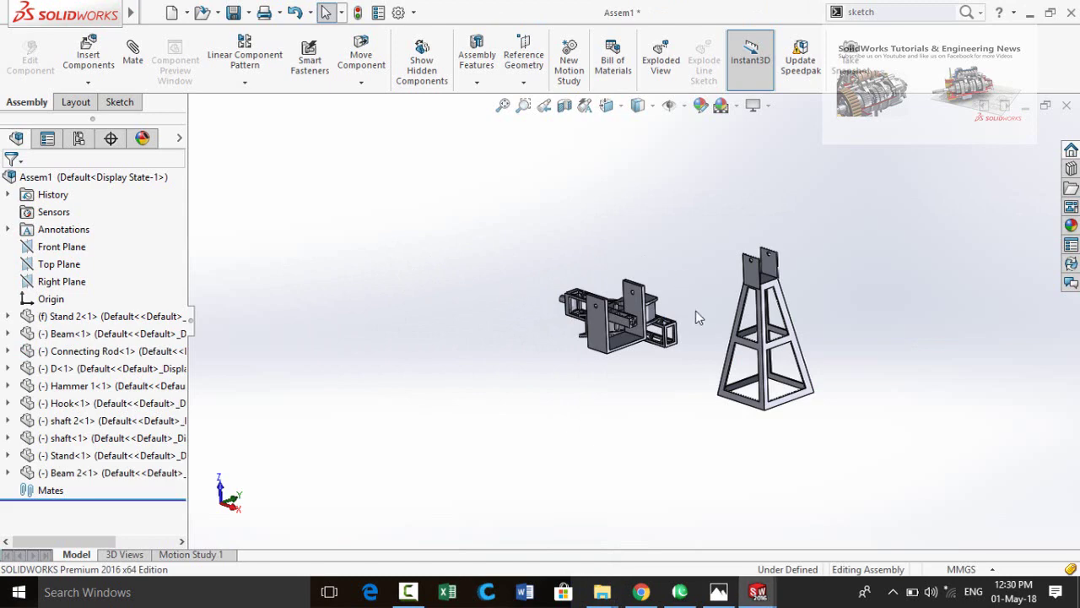
- Move the Stand component clear of the other loose parts, placing it below the beam and Stand 2
scroll(728, 308, down, 4)
middle_drag(709, 319, 733, 336)
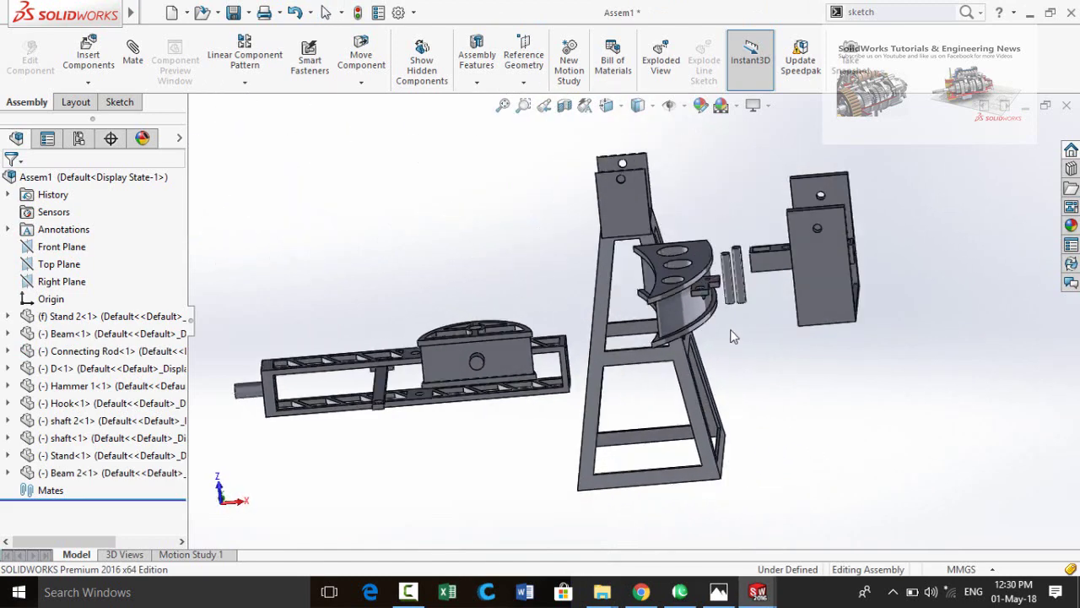
middle_drag(791, 357, 821, 405)
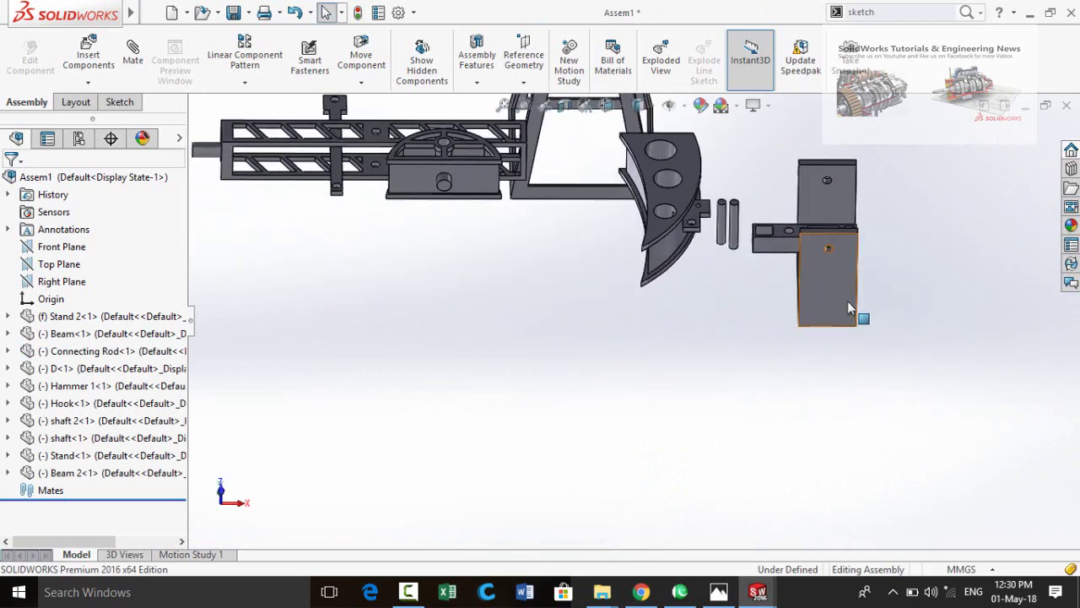
middle_drag(785, 260, 586, 471)
click(672, 222)
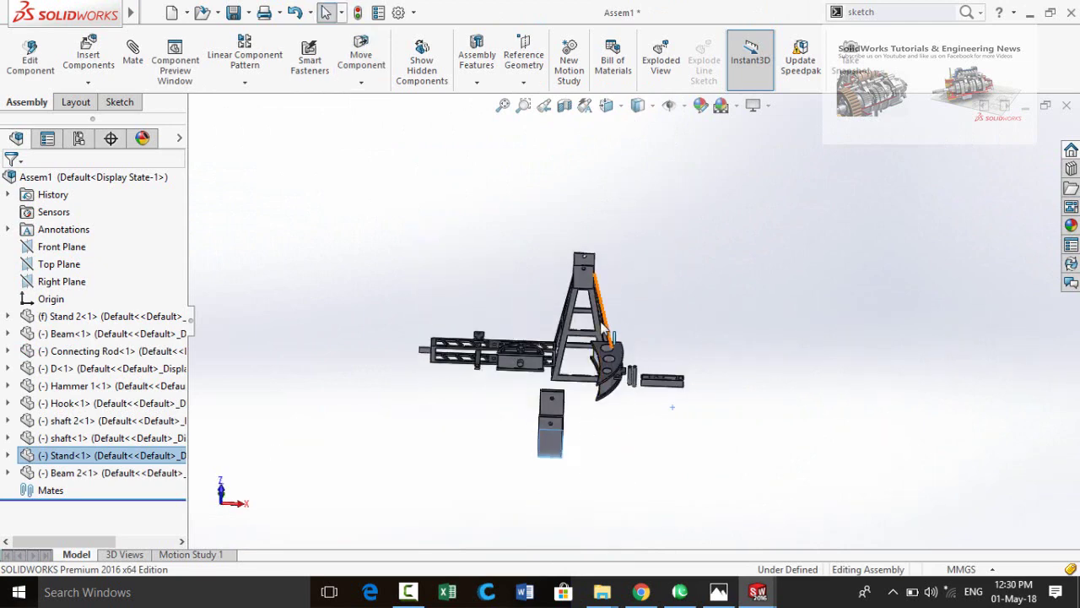
middle_drag(603, 327, 601, 377)
- Set up a concentric mate between the 25 mm hole in Hammer 1's curved face and the cylindrical pin on the end of Beam
scroll(576, 366, down, 5)
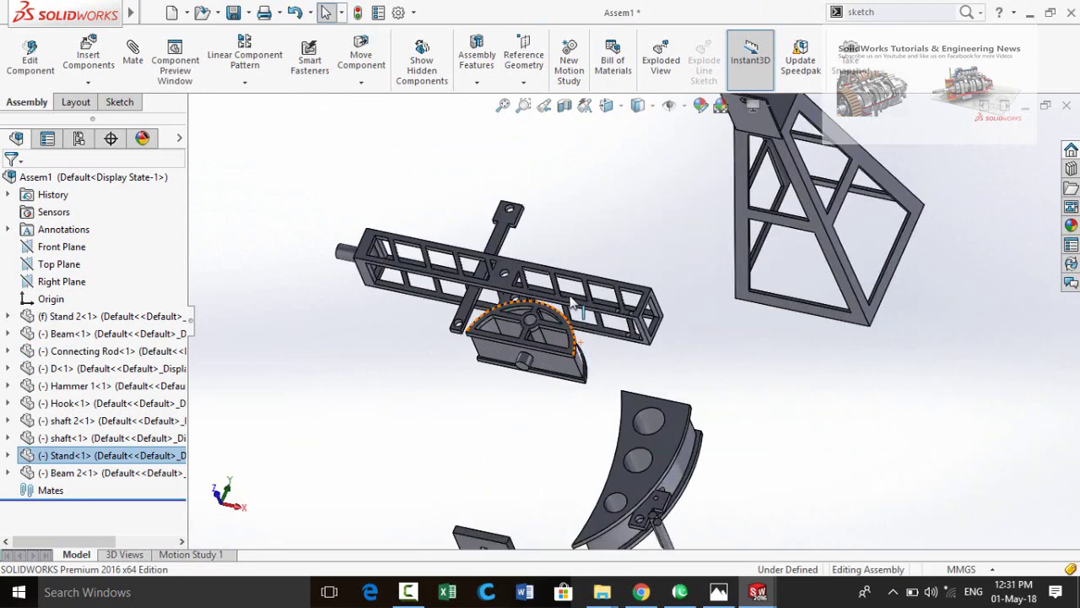
scroll(624, 439, down, 3)
mouse_move(624, 460)
middle_down()
mouse_move(599, 442)
mouse_move(632, 464)
middle_up()
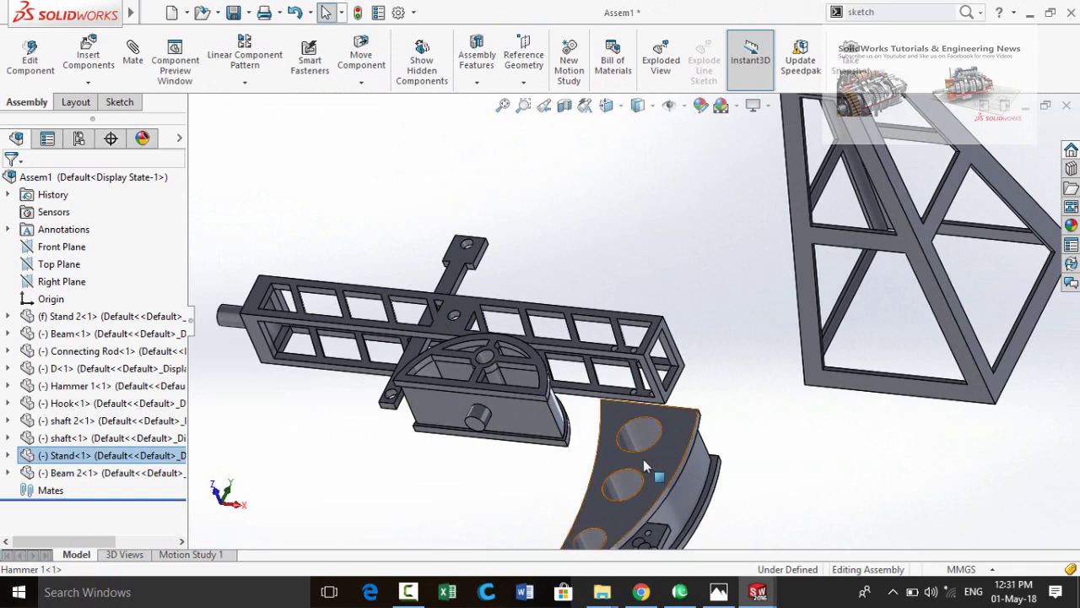
scroll(637, 440, up, 3)
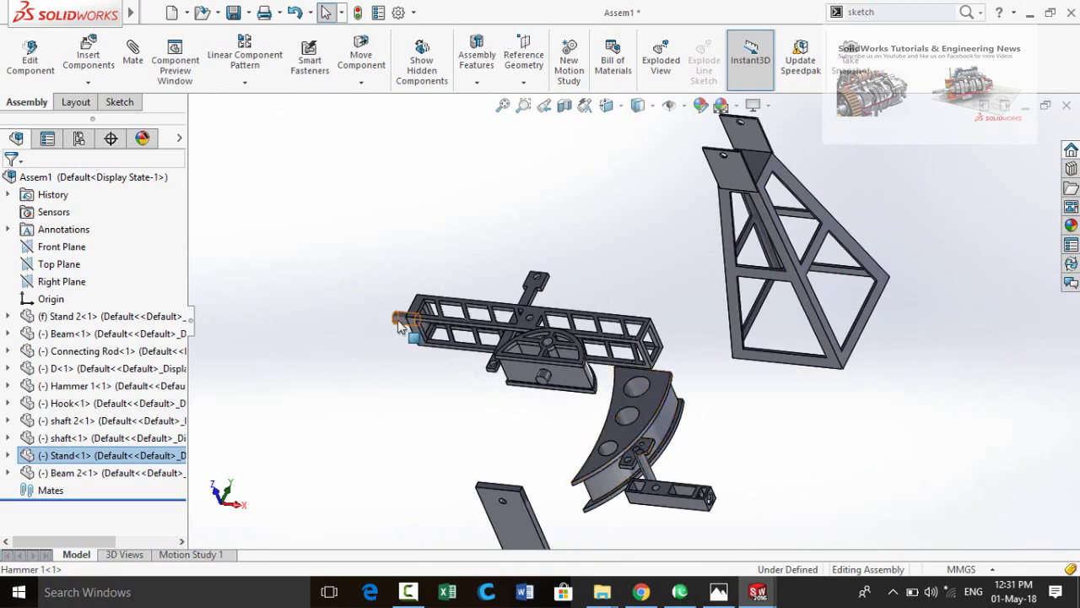
middle_drag(607, 450, 600, 414)
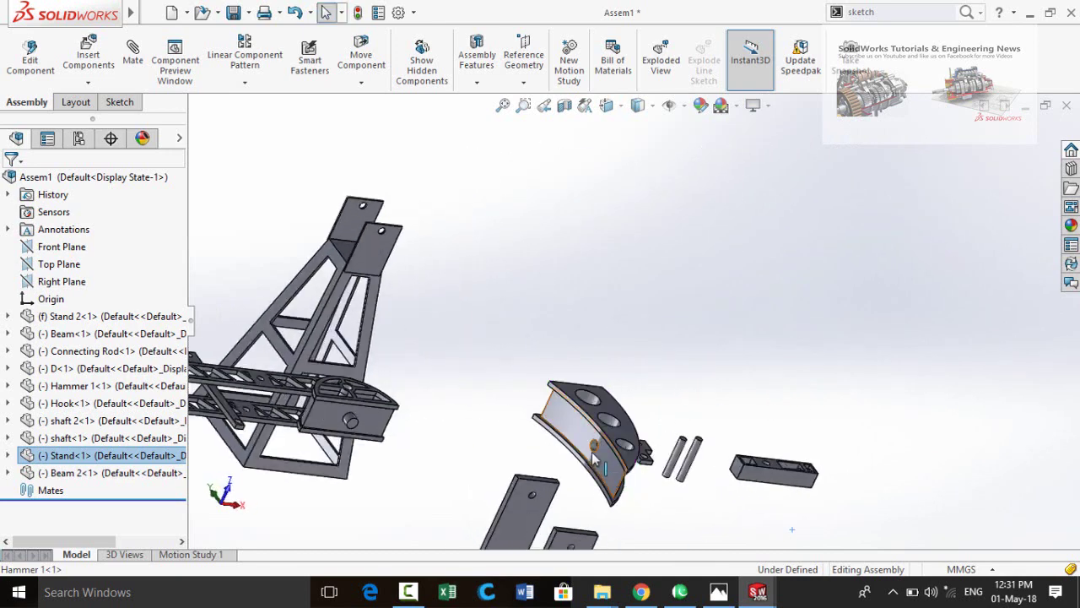
scroll(598, 408, down, 5)
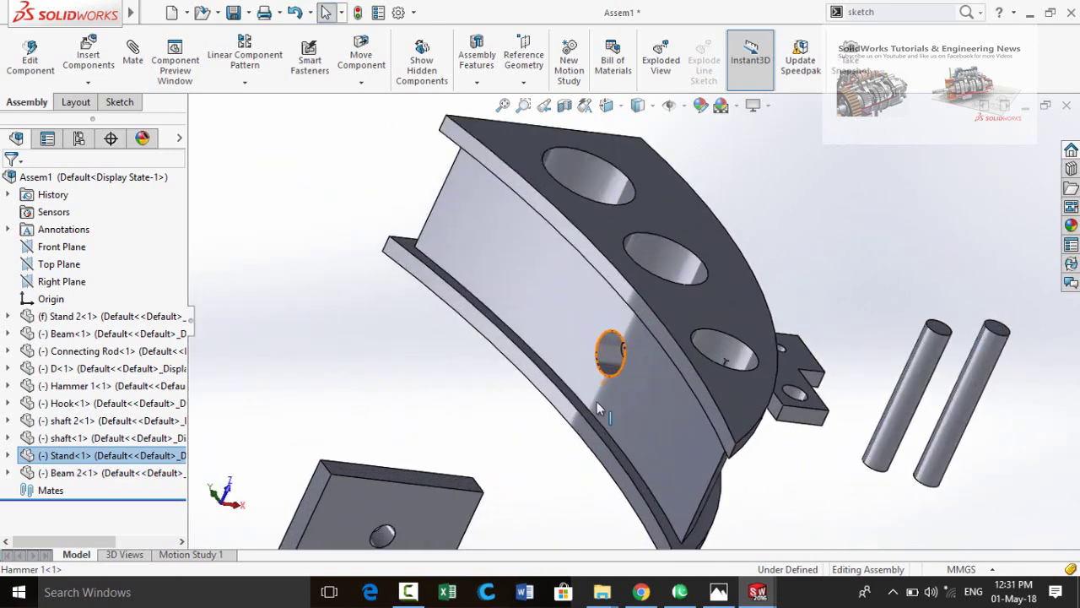
click(607, 358)
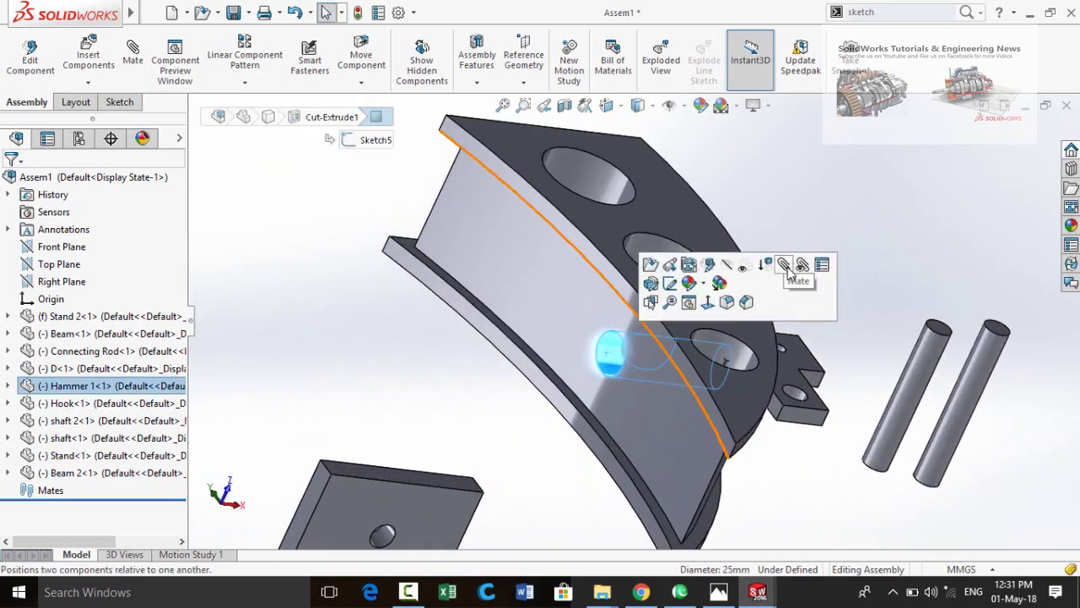
click(786, 266)
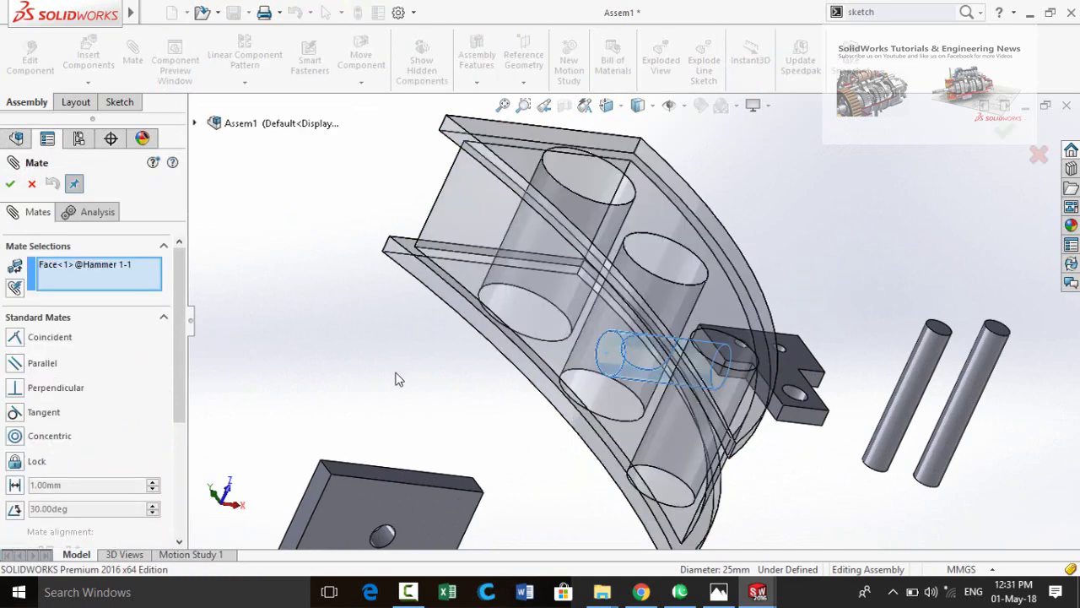
scroll(397, 374, up, 7)
scroll(264, 284, down, 5)
scroll(265, 289, down, 2)
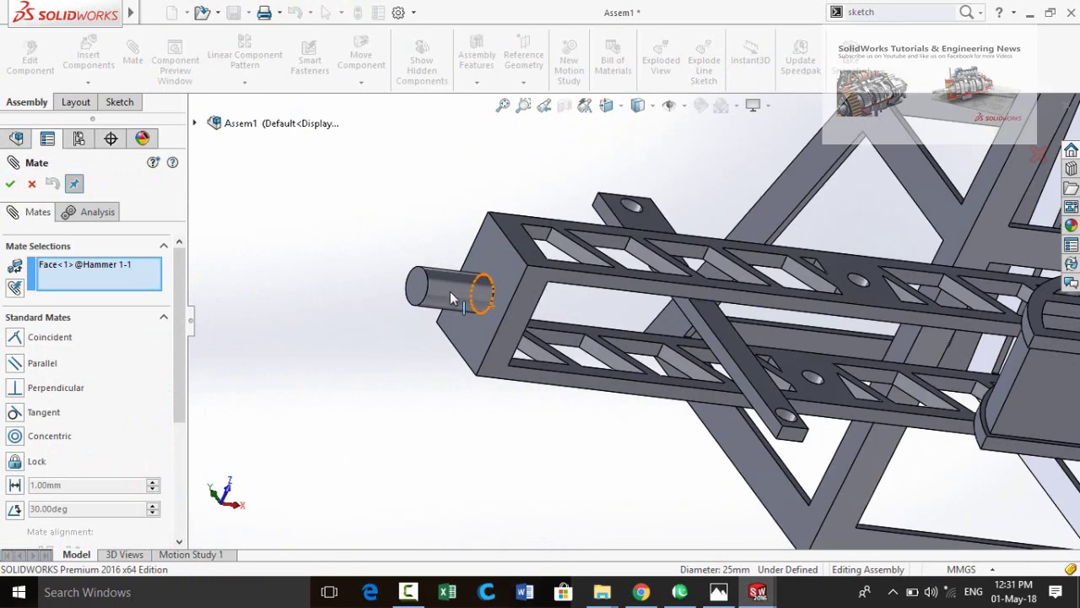
click(452, 296)
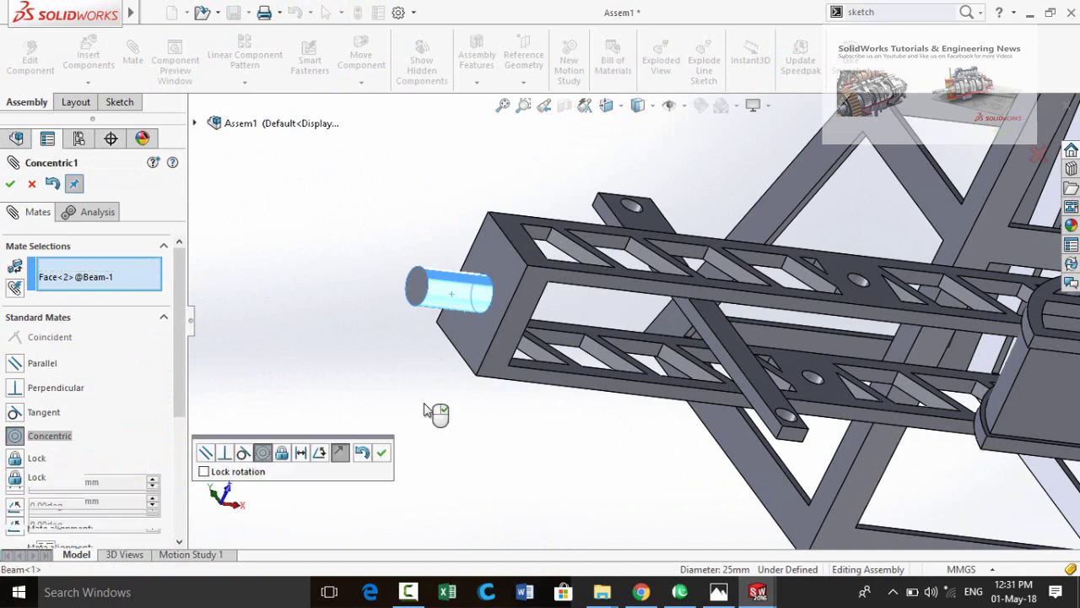
- Flip the alignment of the hammer-to-beam concentric mate and accept it
scroll(456, 407, up, 5)
middle_drag(560, 428, 365, 490)
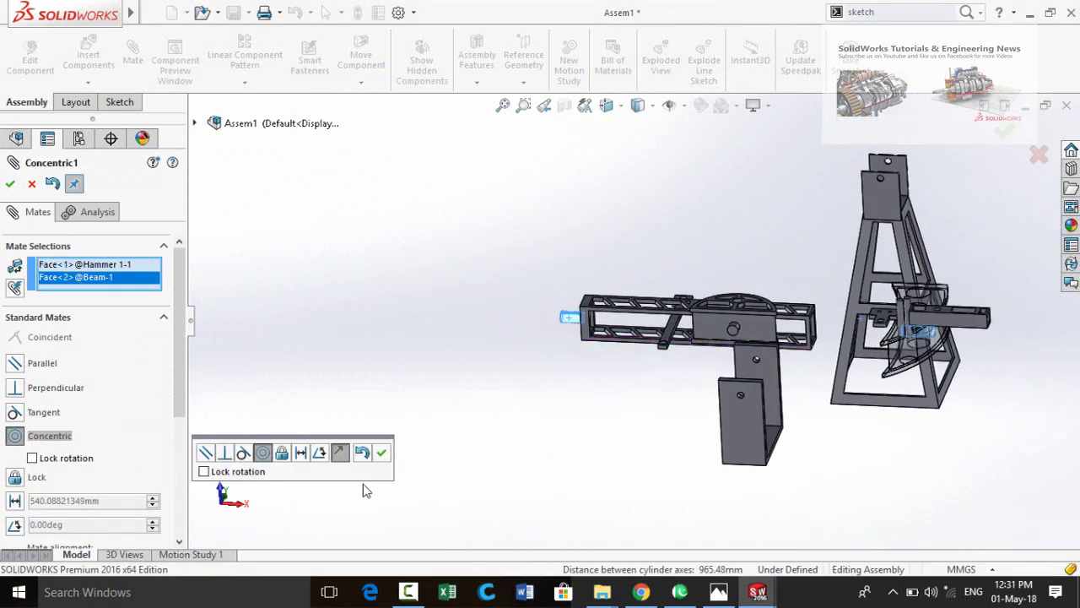
click(341, 454)
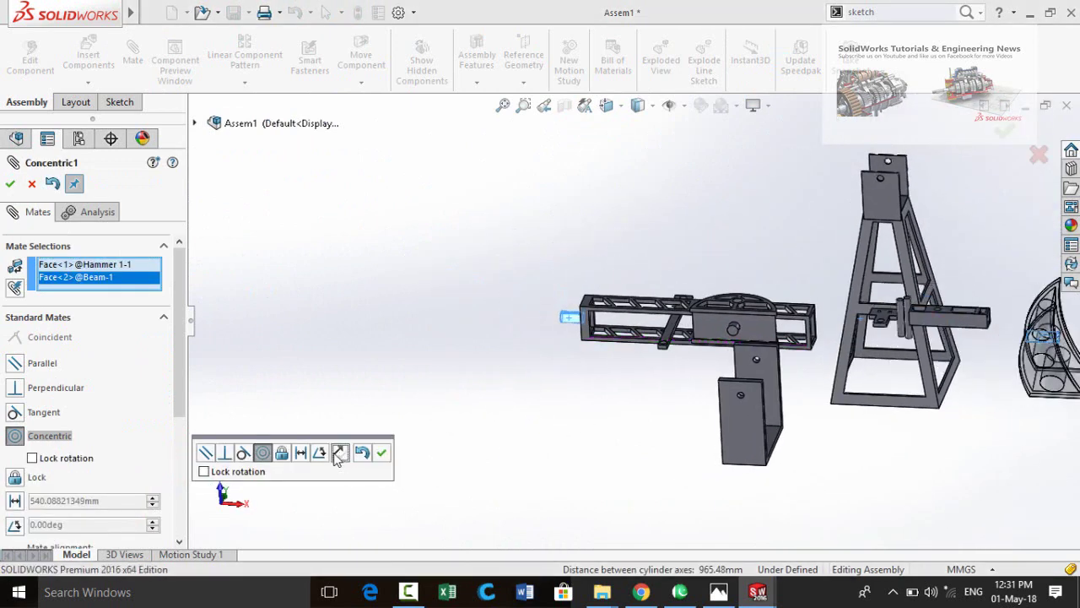
click(381, 453)
- Set up a distance mate between Beam's pin-side end face and the upper edge of Hammer 1's concave face
middle_drag(663, 395, 681, 402)
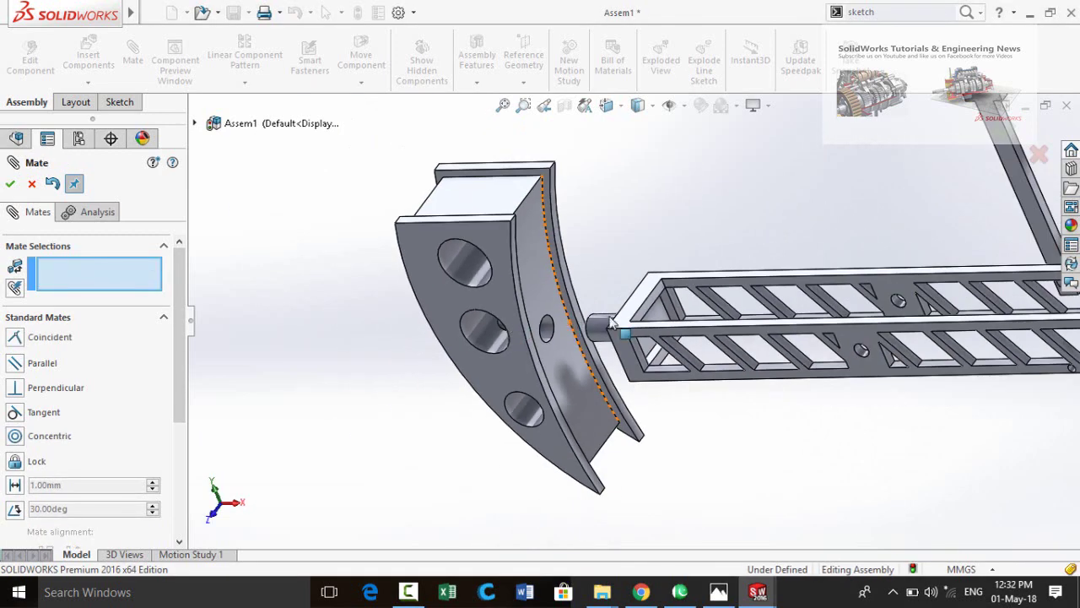
middle_drag(623, 301, 584, 213)
click(655, 329)
click(570, 202)
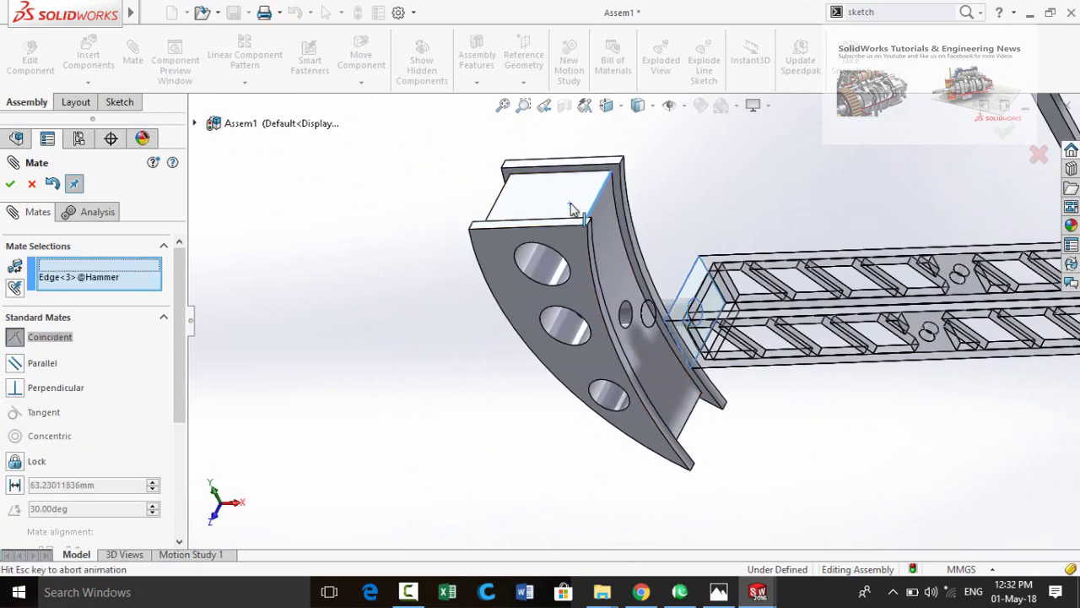
middle_drag(491, 346, 440, 279)
click(440, 269)
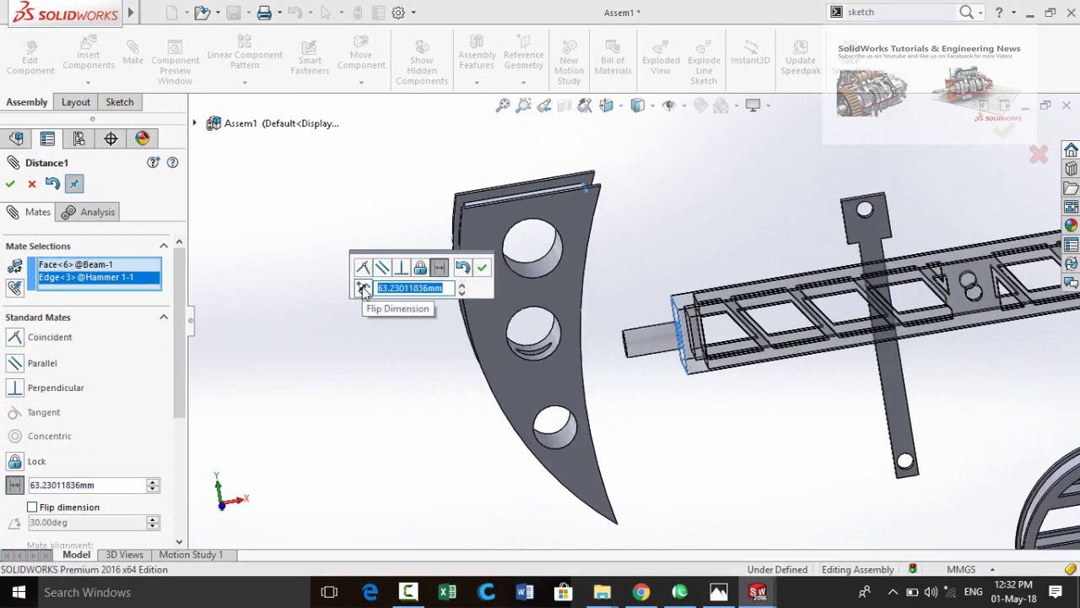
- Flip the dimension of the hammer-to-beam distance mate, set it to 20 mm and accept it
click(363, 290)
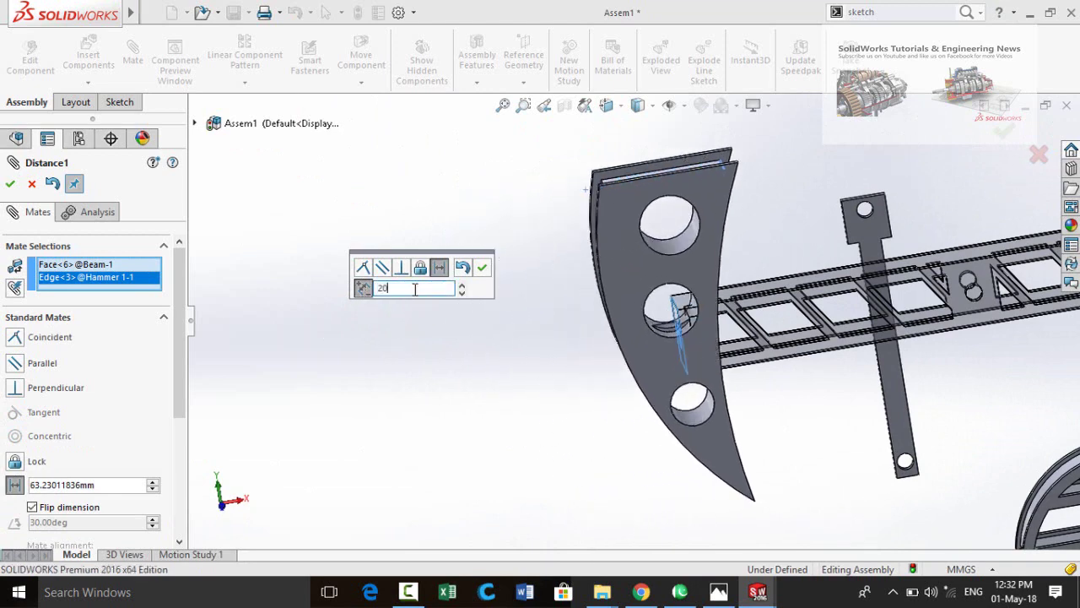
key(Return)
middle_drag(573, 403, 590, 372)
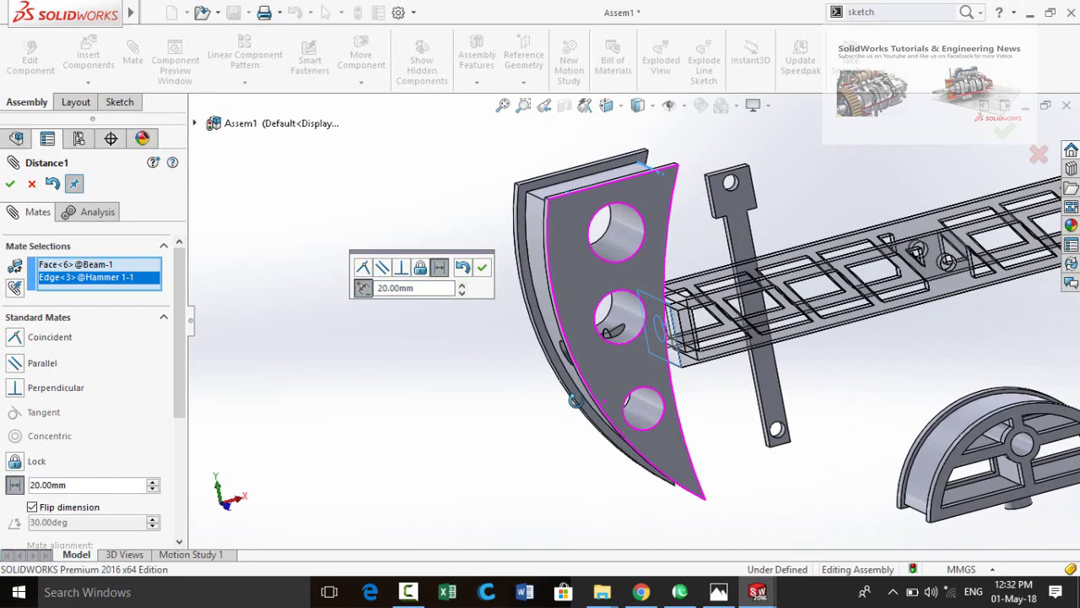
click(482, 268)
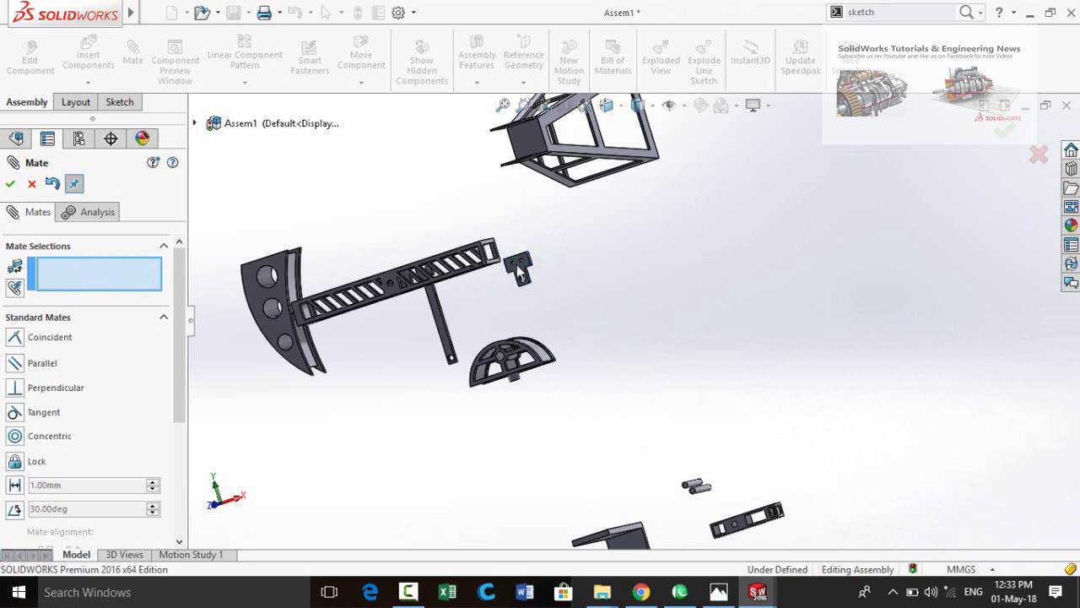
- Mate the Hook's first 8 mm hole concentric with the Beam side hole farther from the Beam's open end, and accept it
scroll(521, 270, down, 8)
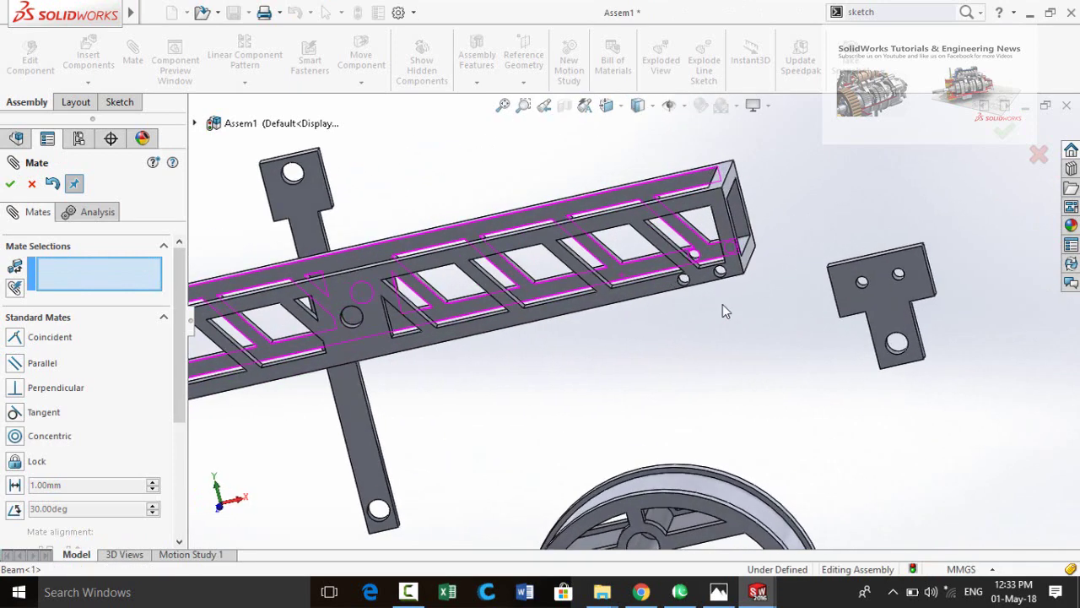
scroll(759, 304, down, 4)
scroll(874, 292, down, 5)
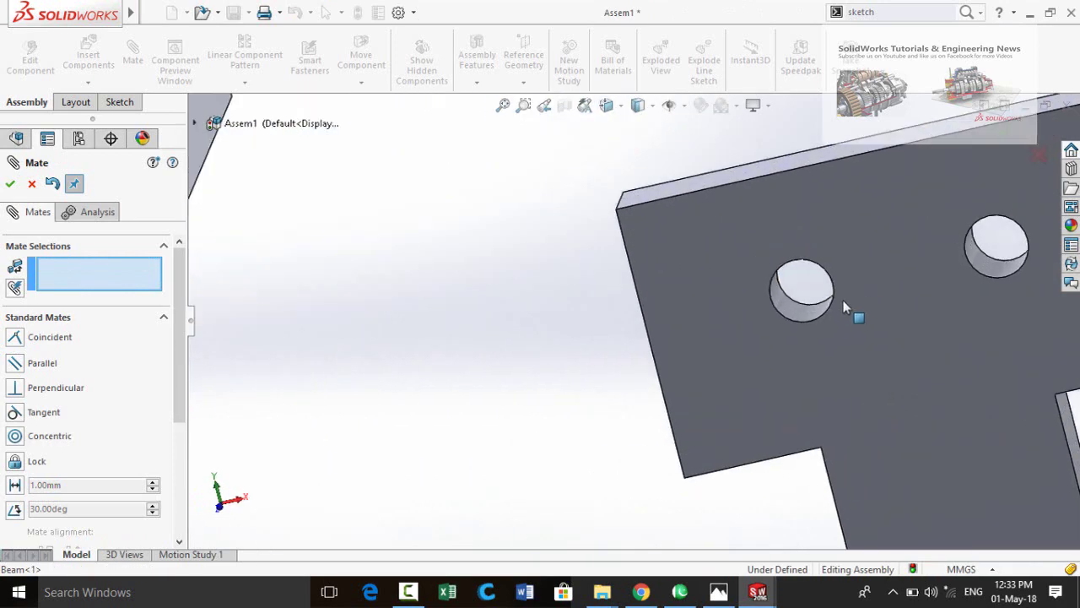
click(785, 311)
scroll(759, 313, up, 6)
scroll(624, 410, down, 6)
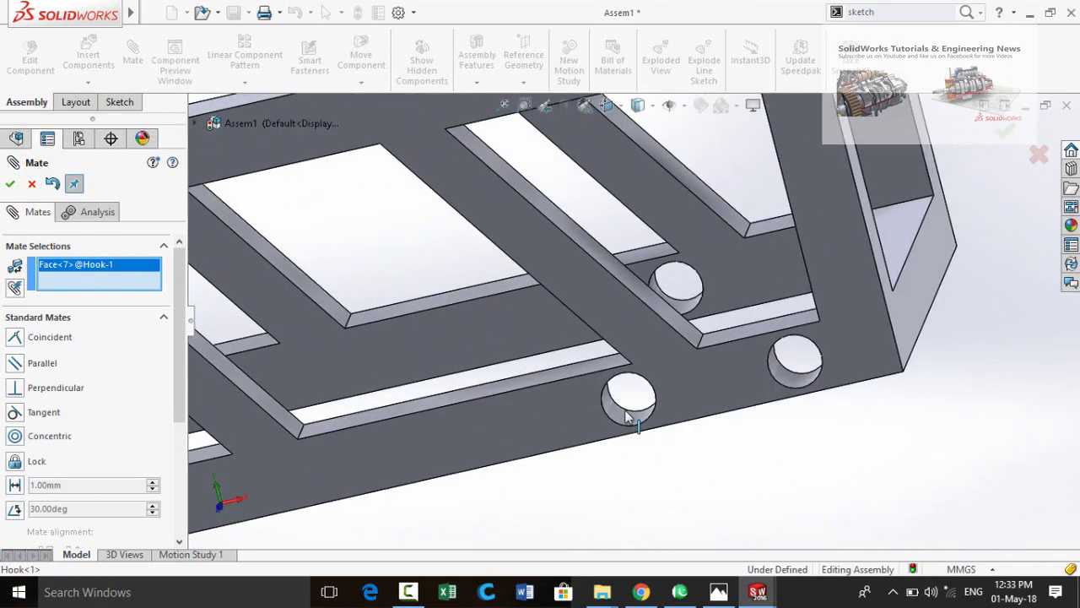
click(620, 414)
scroll(692, 447, up, 5)
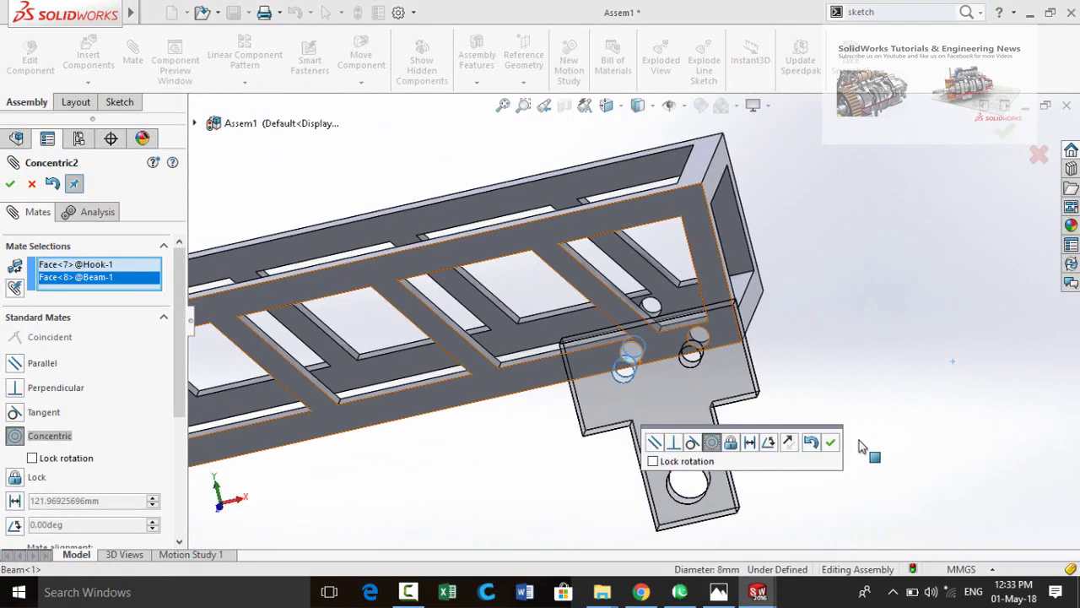
click(832, 444)
- Add a concentric mate between the Hook's second 8 mm hole and the Beam side hole nearest its open end
scroll(682, 397, down, 5)
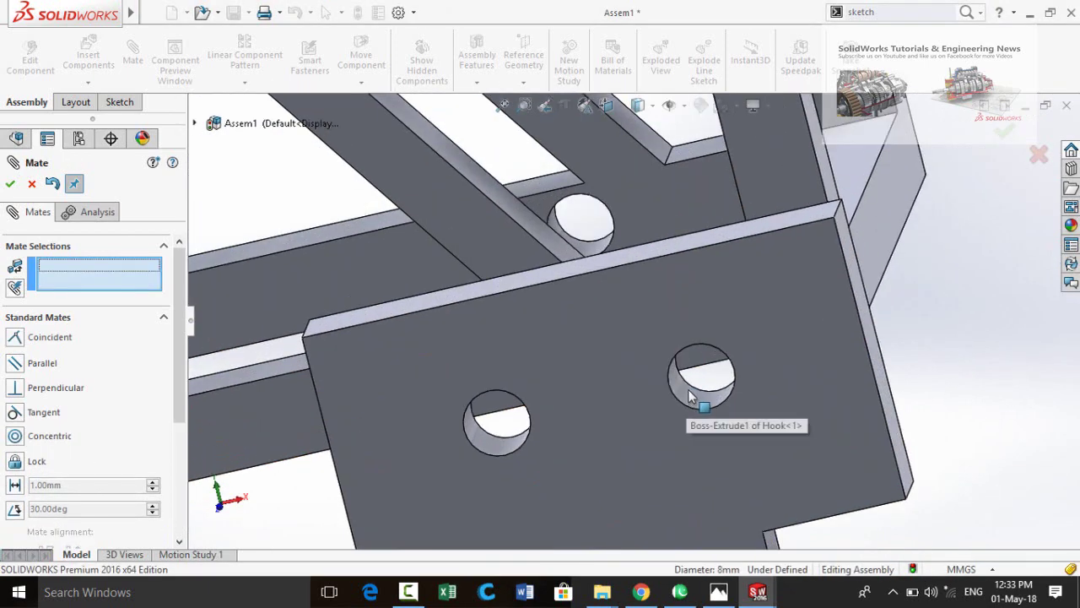
click(689, 391)
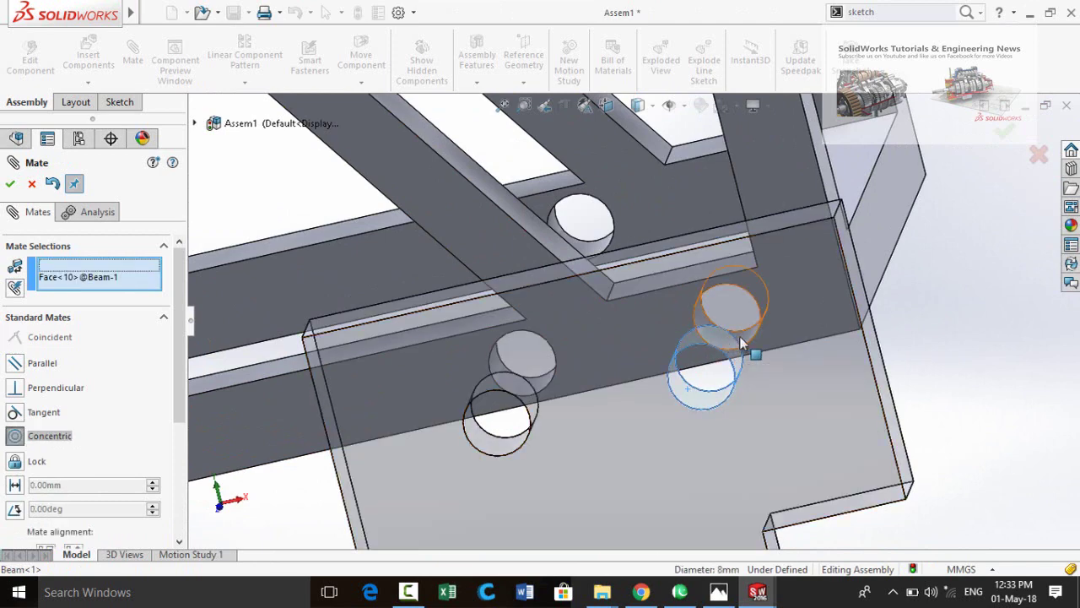
click(739, 336)
click(937, 366)
scroll(938, 366, up, 6)
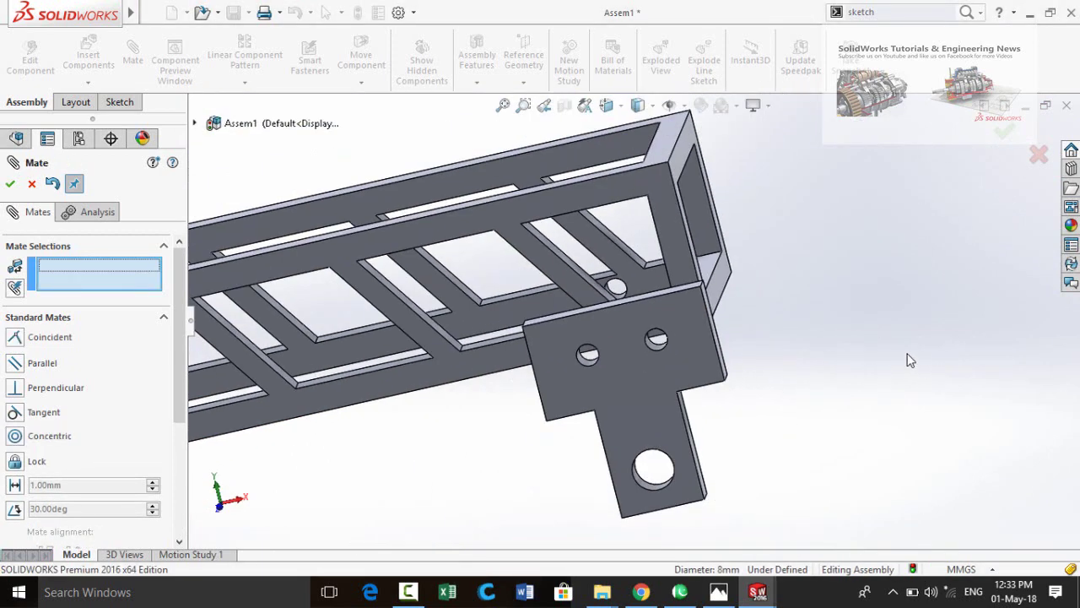
- Mate the Hook's flat inner face coincident with the outer side face of Beam
middle_drag(908, 356, 773, 352)
scroll(770, 350, up, 4)
middle_drag(668, 311, 423, 367)
scroll(279, 324, down, 5)
click(254, 394)
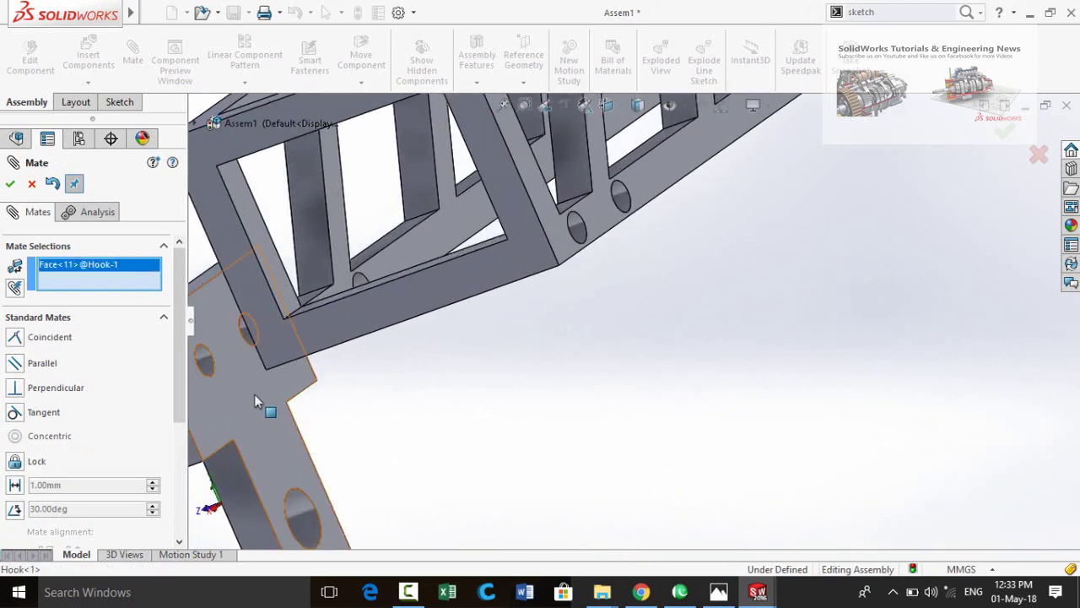
middle_drag(254, 394, 234, 339)
click(249, 297)
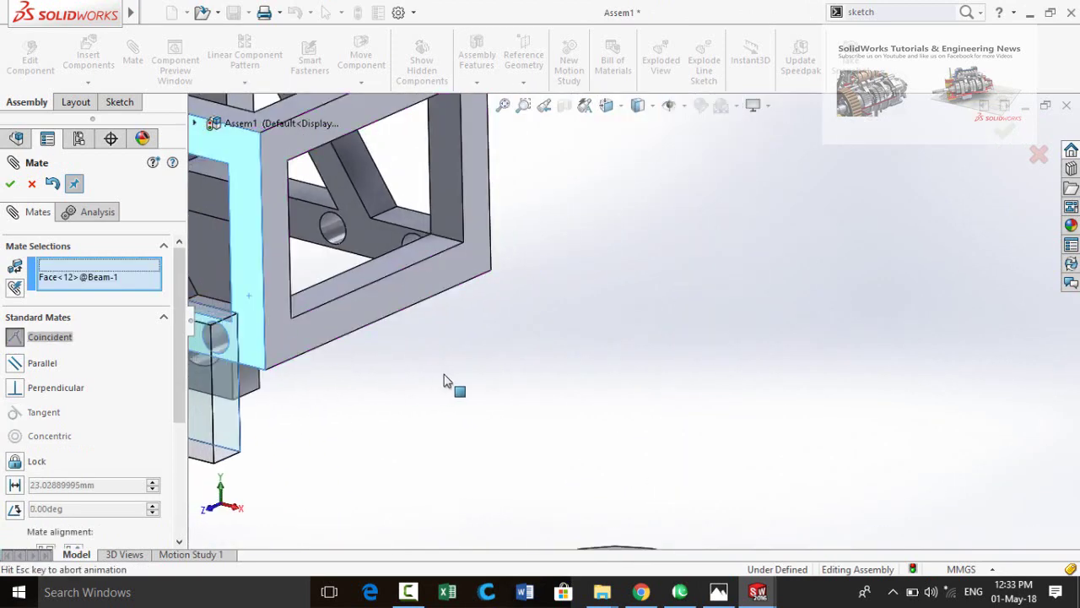
click(465, 404)
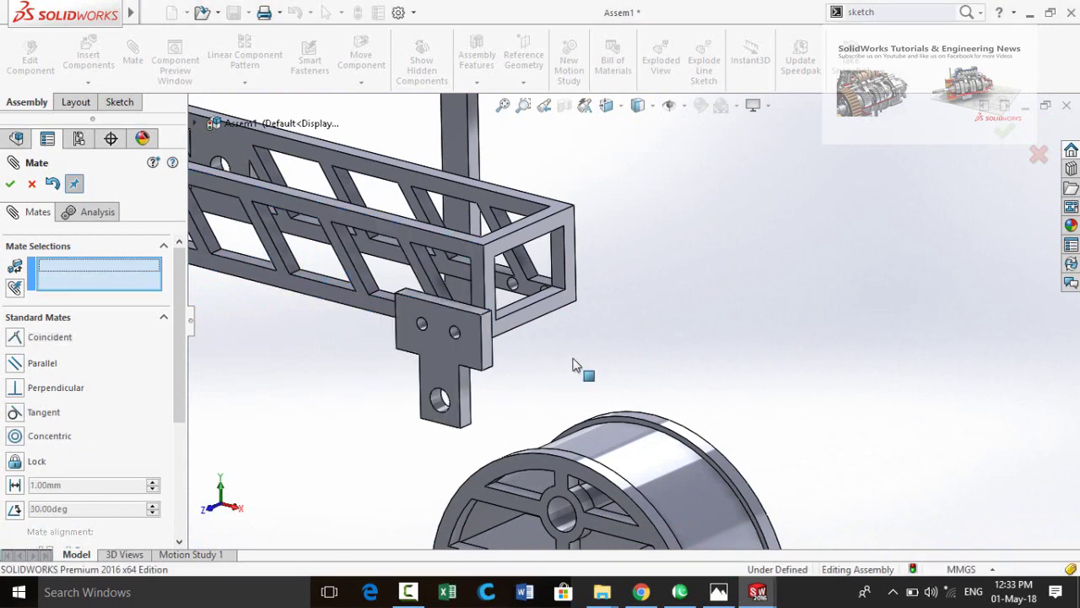
- Leave the Mate command and place a second copy of Hook beside the open end of Beam
scroll(579, 366, up, 3)
middle_drag(579, 366, 625, 341)
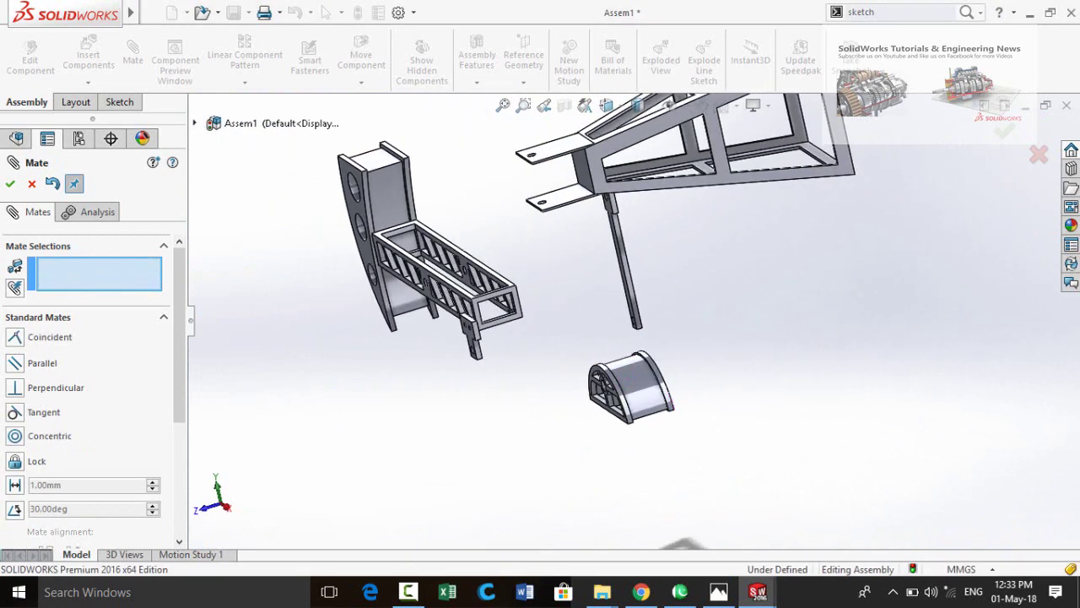
key(Escape)
scroll(411, 393, down, 5)
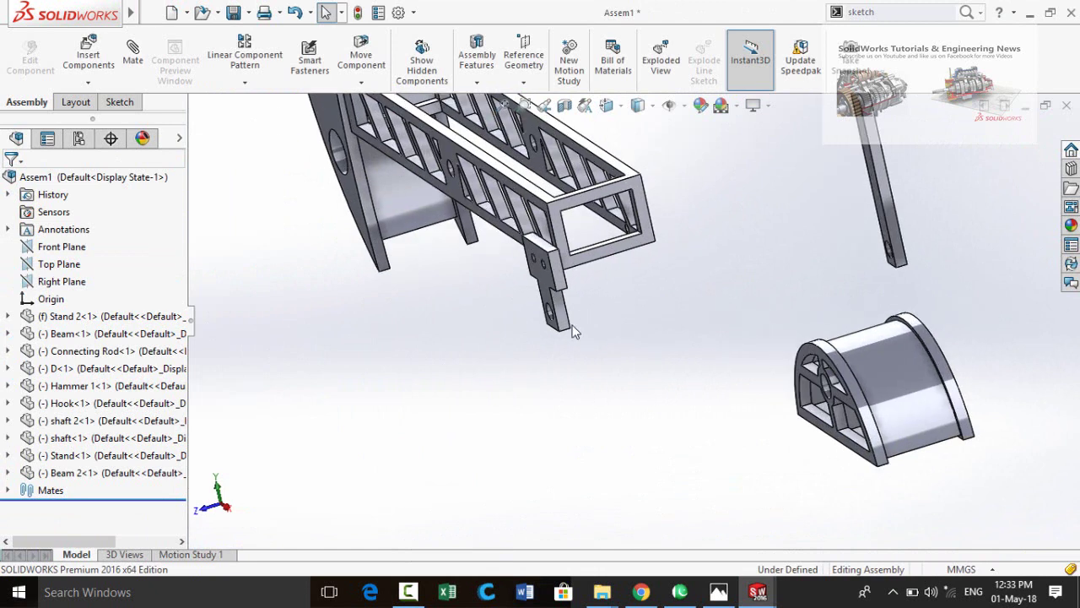
drag(565, 320, 671, 302)
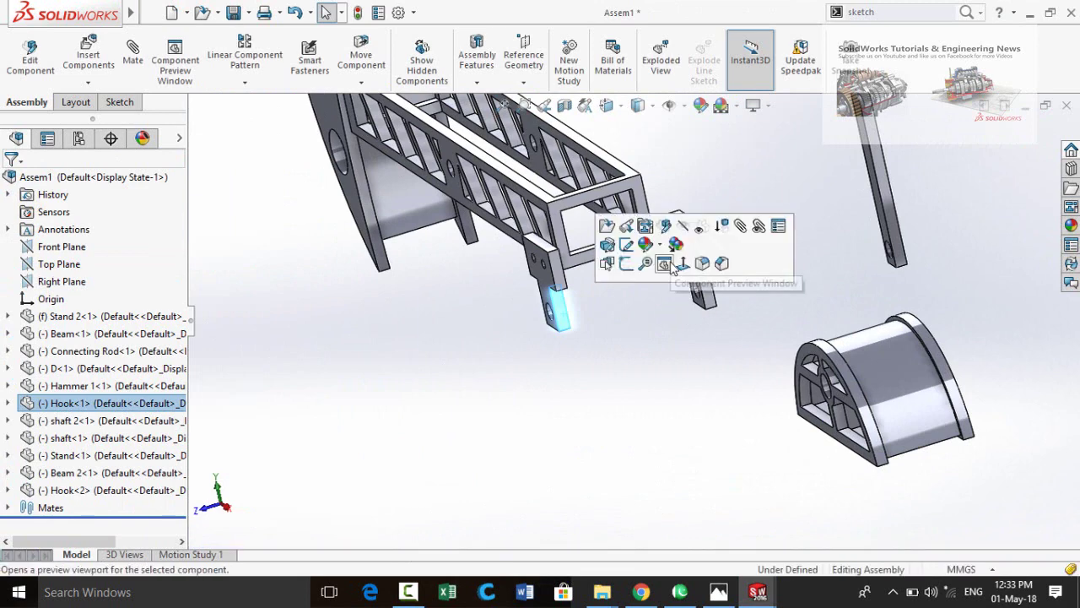
scroll(672, 257, down, 2)
click(647, 293)
- Mate the second Hook's flat inner face coincident with the opposite outer side face of Beam
click(685, 256)
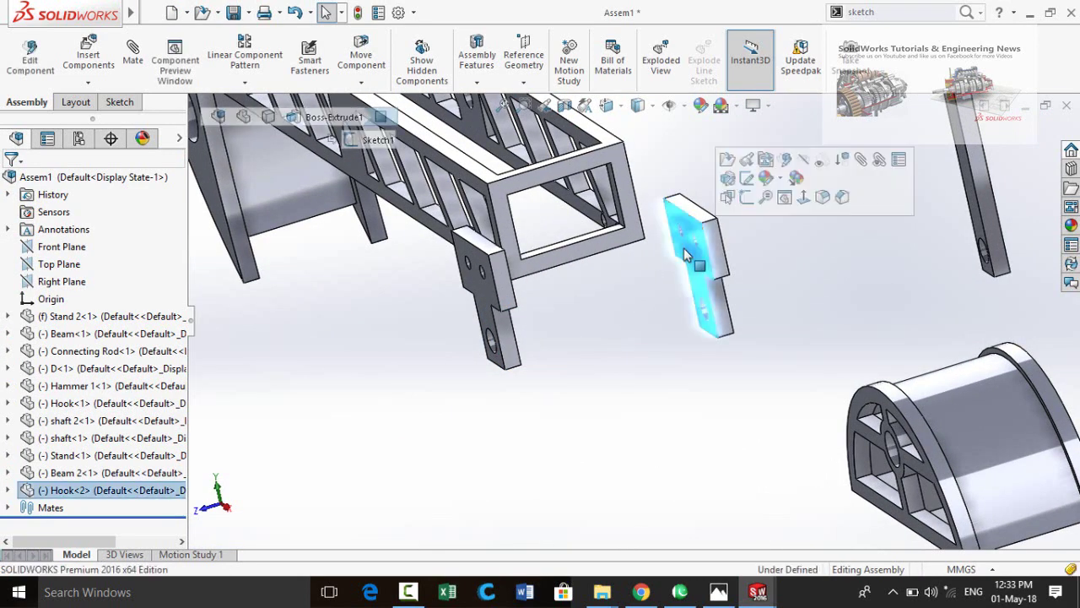
key(m)
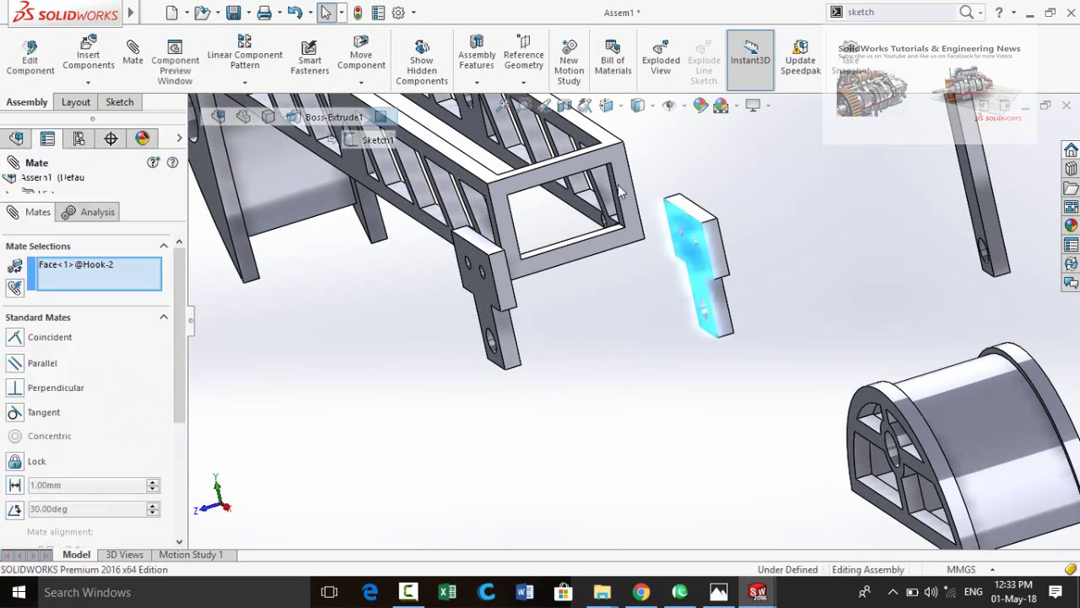
middle_drag(610, 216, 547, 304)
scroll(591, 242, down, 3)
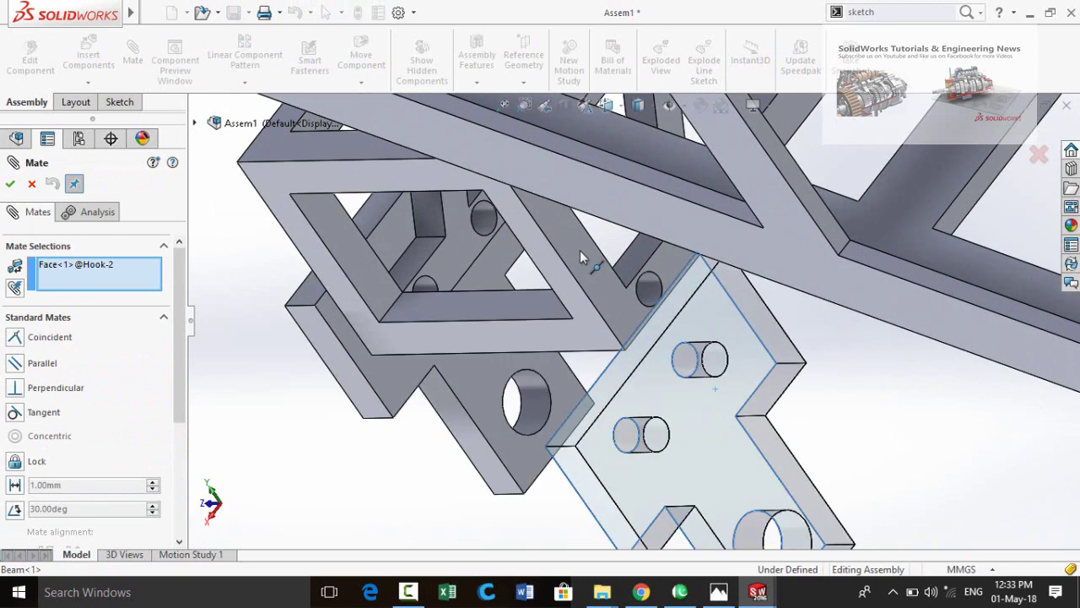
click(579, 250)
click(830, 349)
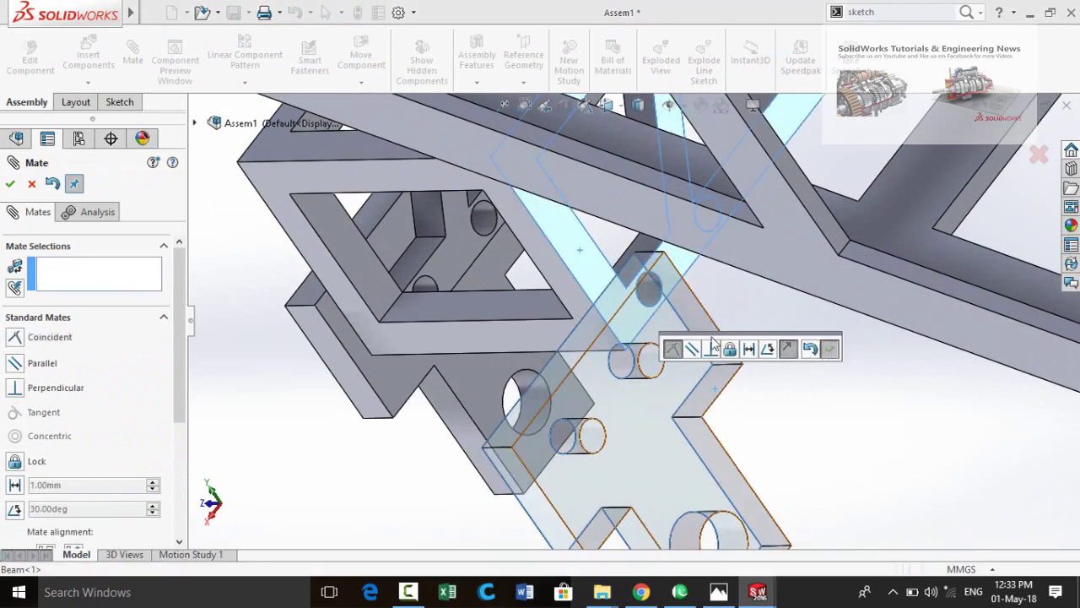
- Add a concentric mate between an 8 mm hole in the second Hook and Beam's side hole farther from its end
scroll(649, 330, down, 5)
click(640, 419)
middle_drag(666, 268, 709, 211)
click(713, 209)
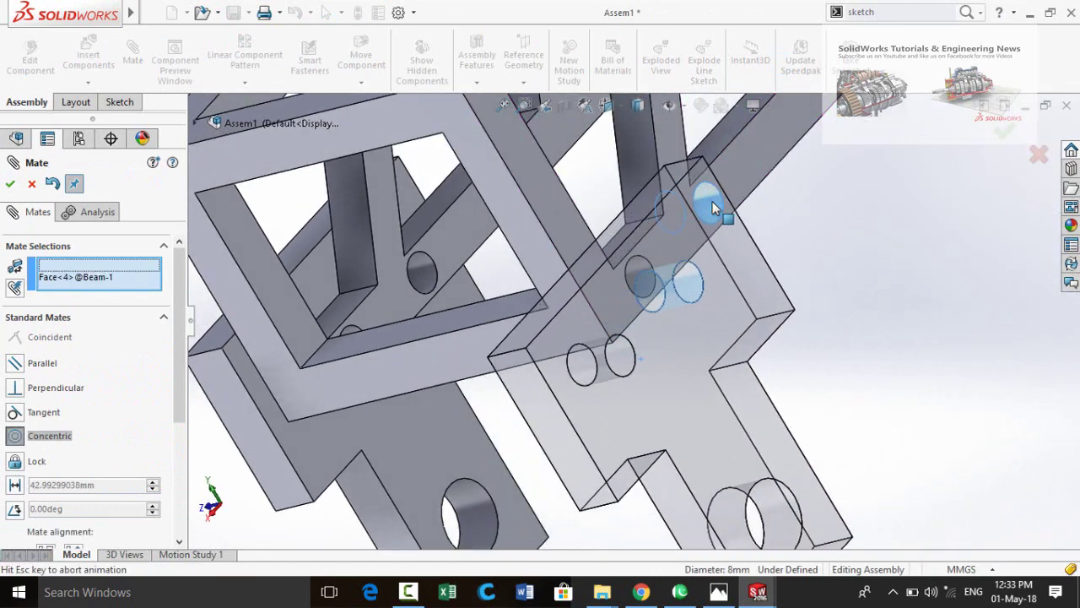
click(964, 233)
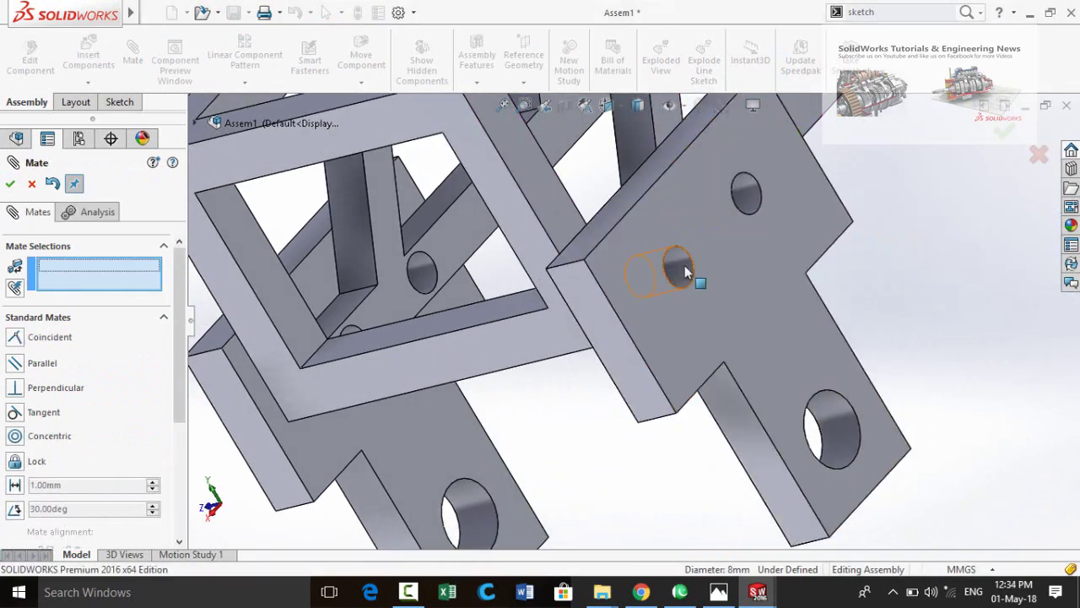
- Mate the second Hook's remaining 8 mm hole concentric with the Beam side hole nearest the open end
click(684, 265)
click(630, 282)
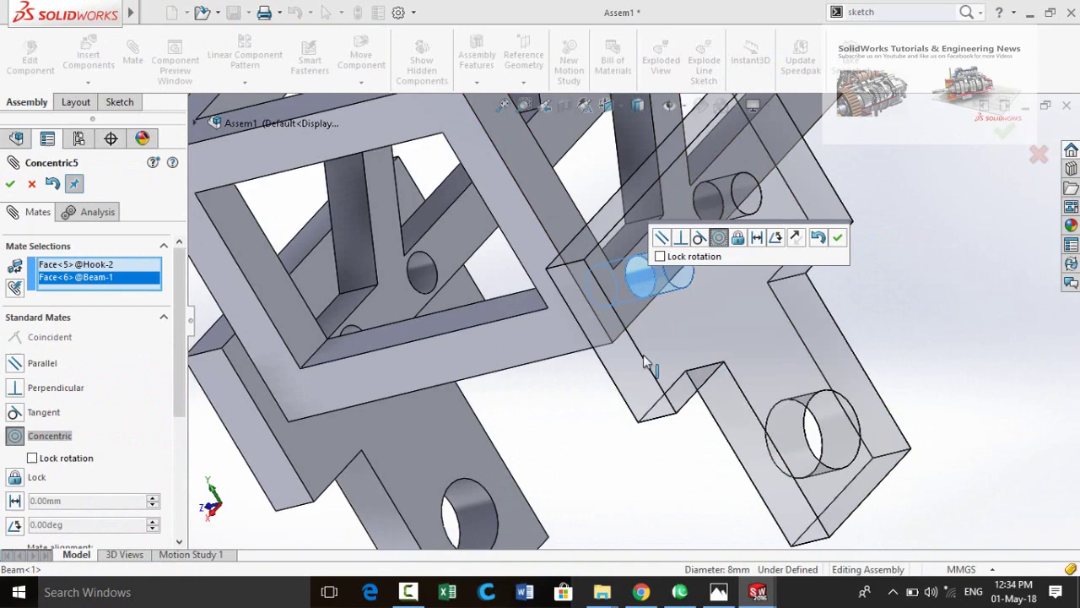
click(838, 237)
scroll(741, 394, up, 5)
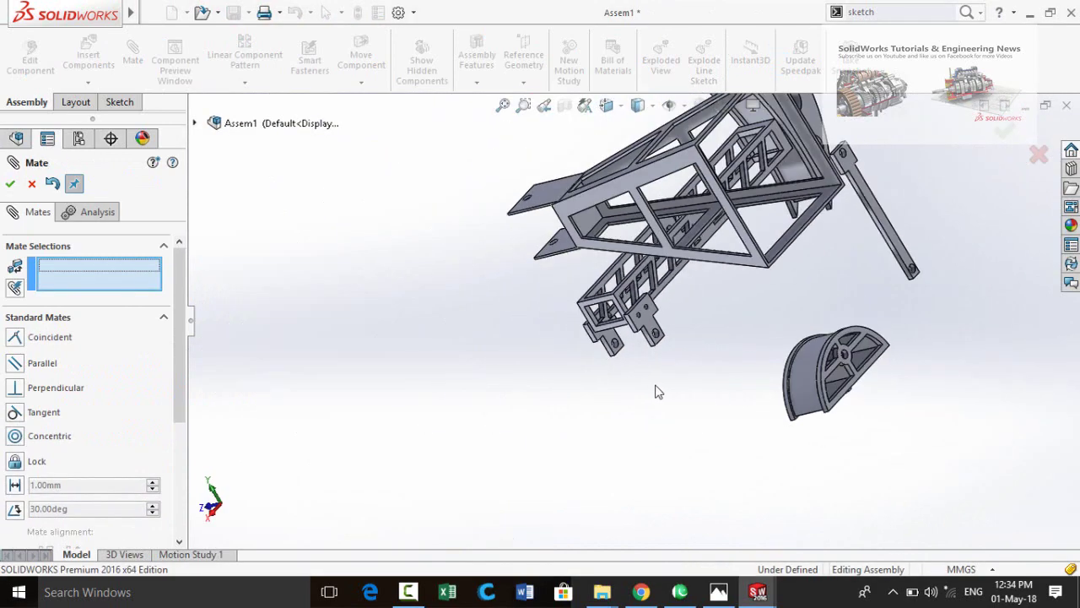
- Mate the hole in Connecting Rod's wide upper end concentric with the first Hook's 15 mm lower hole
middle_drag(654, 388, 719, 274)
scroll(780, 240, up, 5)
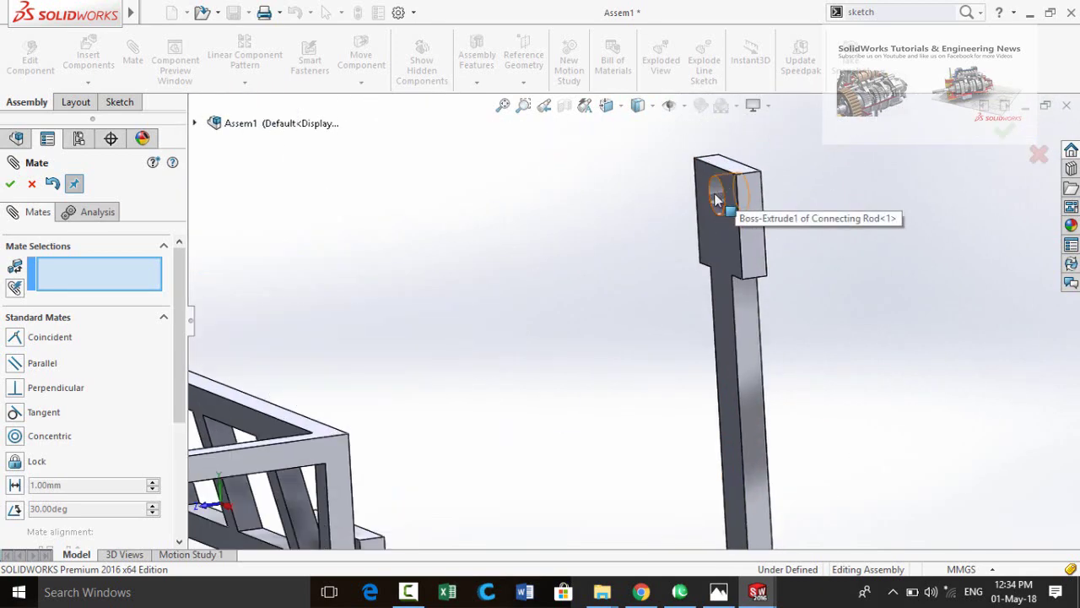
click(716, 199)
scroll(675, 309, up, 5)
scroll(513, 482, down, 5)
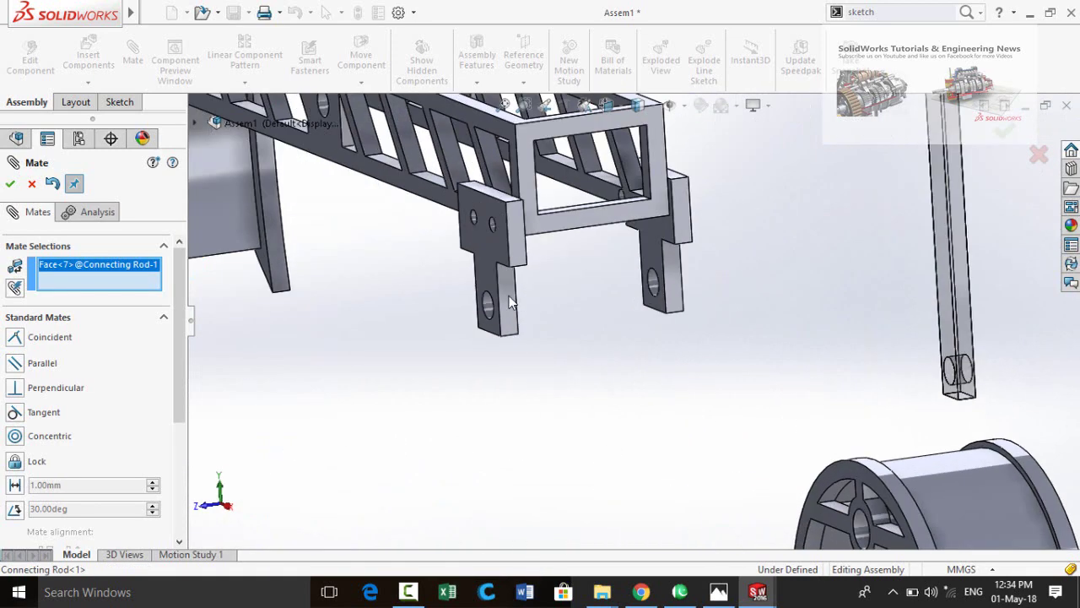
scroll(510, 303, down, 4)
click(497, 314)
scroll(688, 374, up, 3)
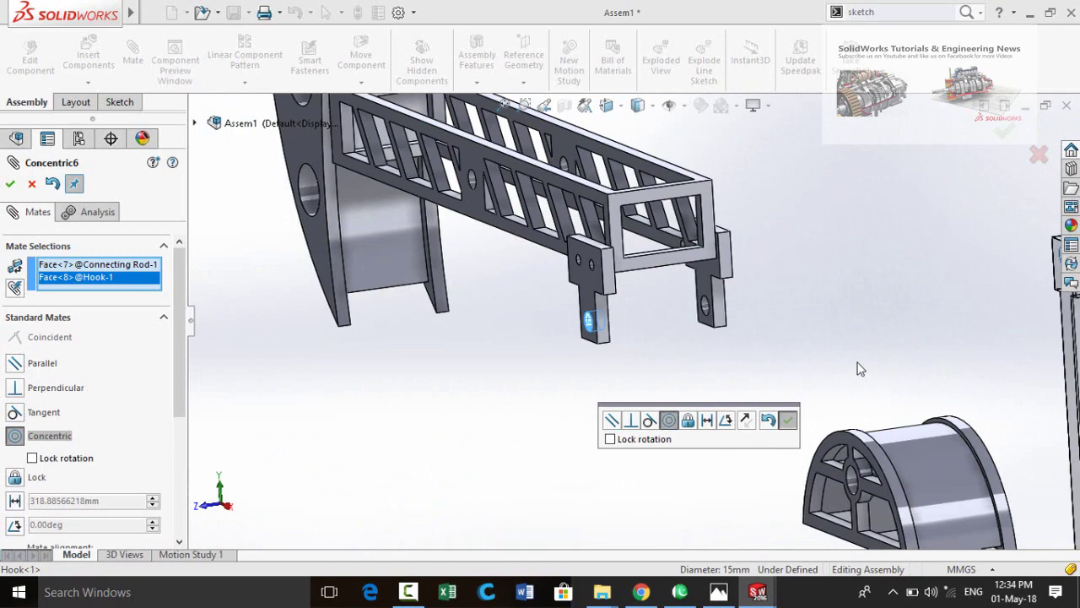
- Mate Connecting Rod's flat side face coincident with the first Hook's inner face
scroll(861, 369, up, 4)
middle_drag(855, 359, 970, 285)
scroll(768, 333, down, 2)
click(971, 284)
middle_drag(861, 338, 712, 379)
scroll(682, 289, down, 3)
click(639, 252)
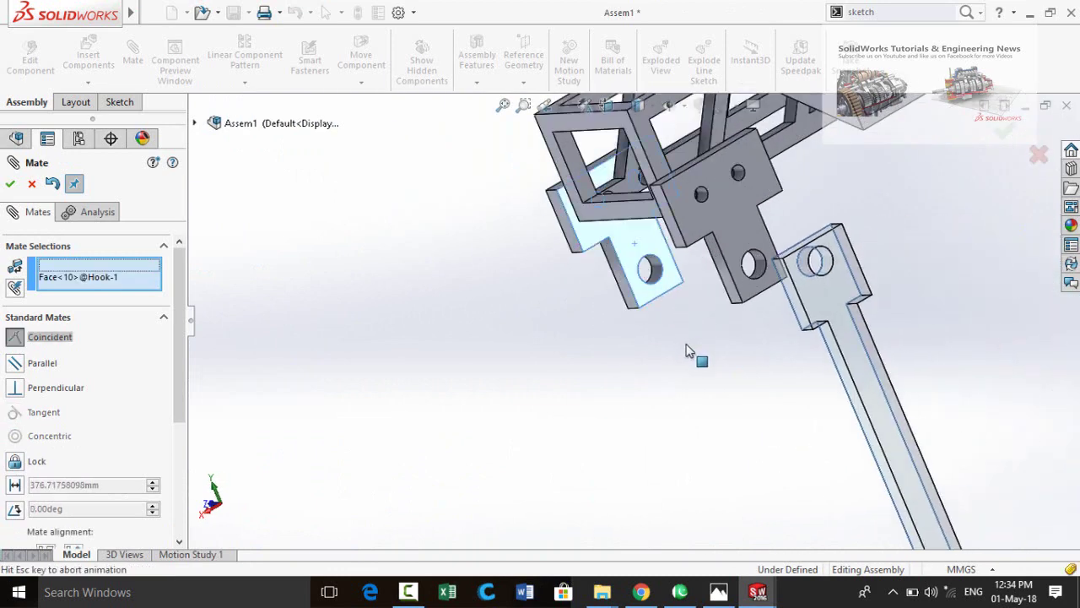
click(868, 377)
- Close the Mate command and place a second copy of Connecting Rod near the second Hook, cancelling any feature command that opens
scroll(800, 363, up, 5)
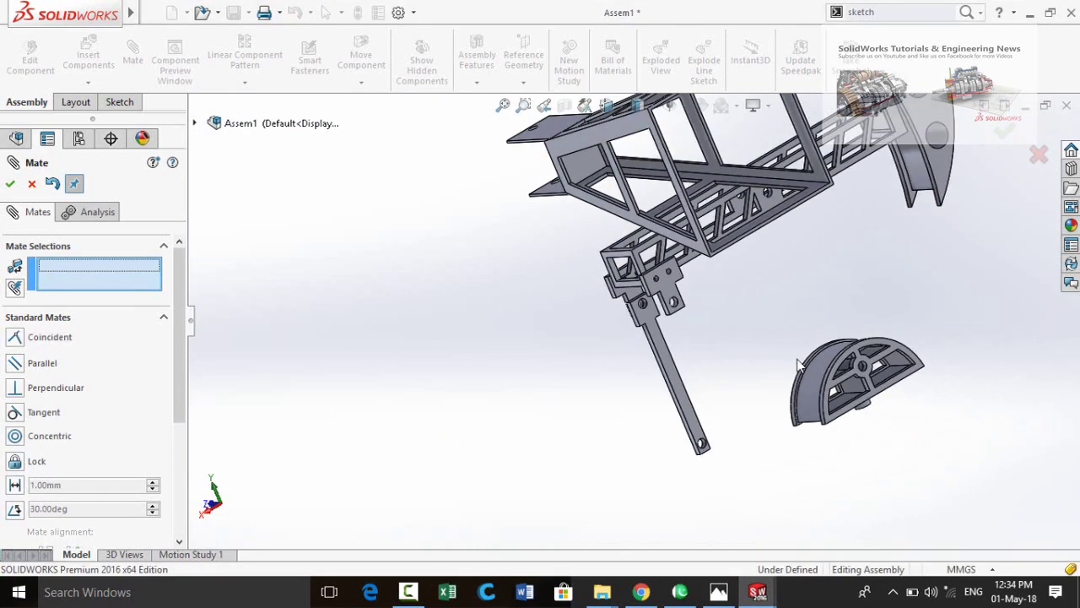
middle_drag(735, 355, 570, 346)
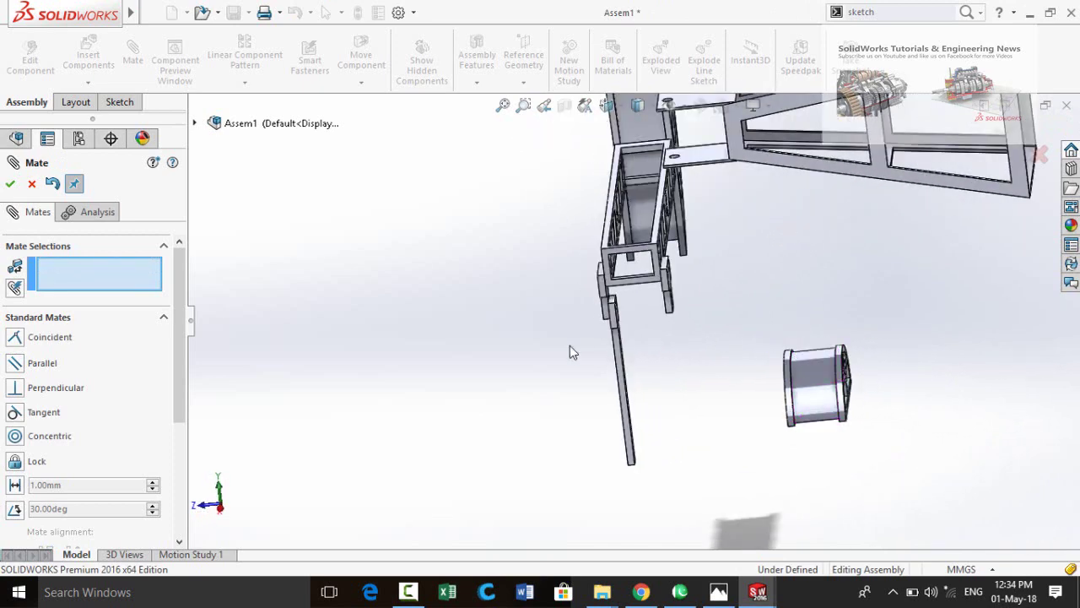
click(10, 183)
scroll(676, 384, down, 2)
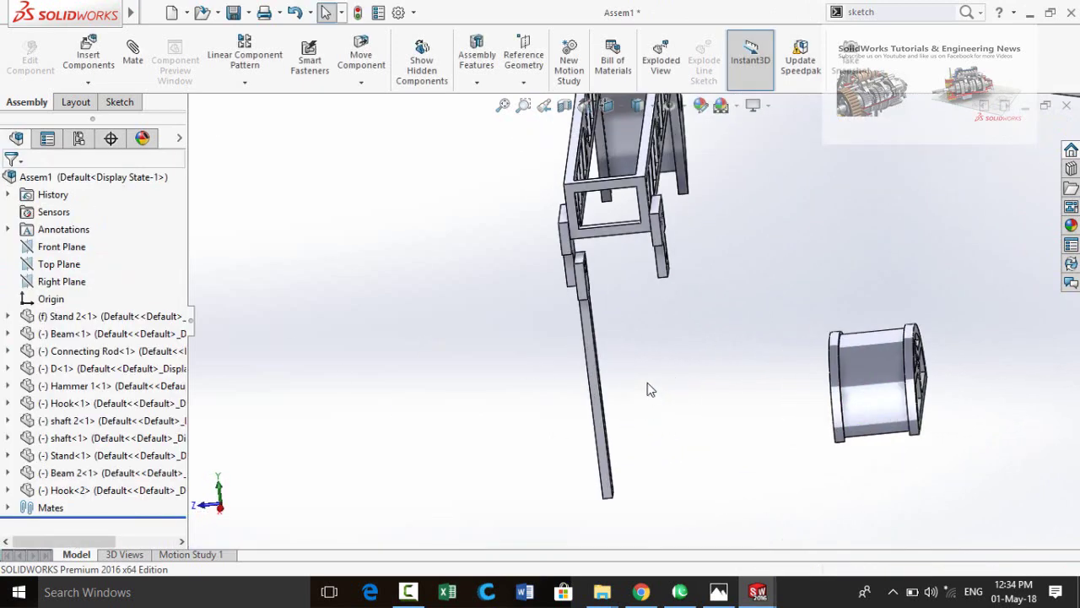
middle_drag(650, 389, 608, 385)
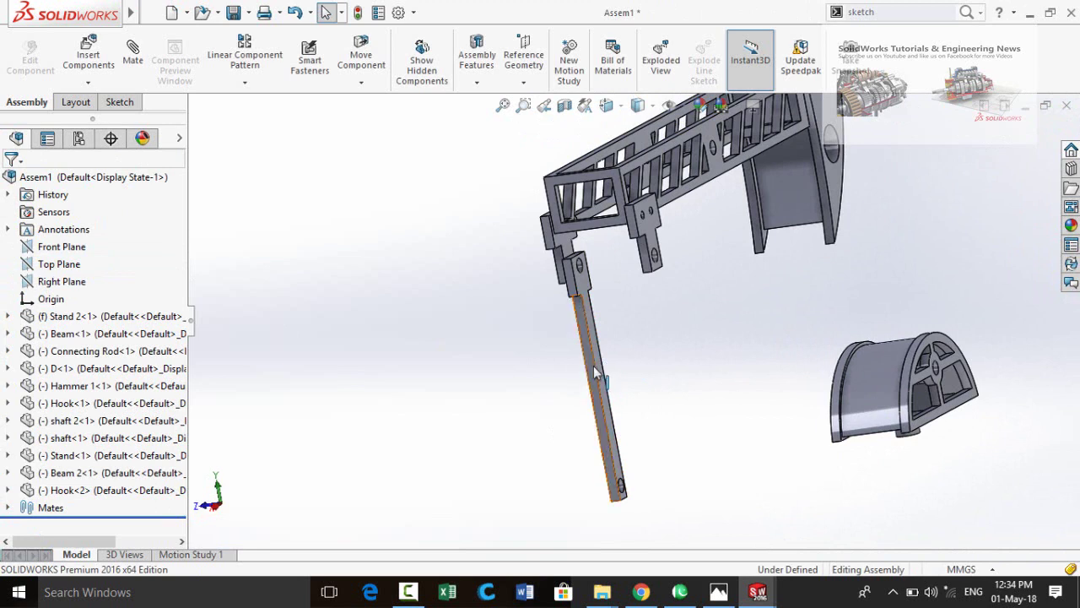
ctrl+drag(595, 374, 689, 379)
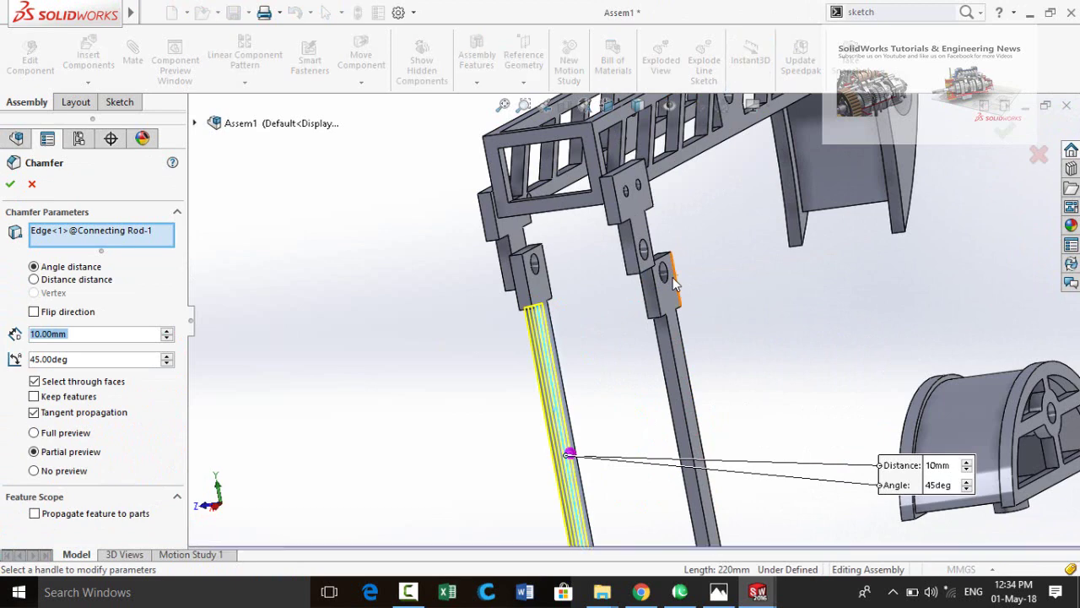
scroll(764, 317, down, 2)
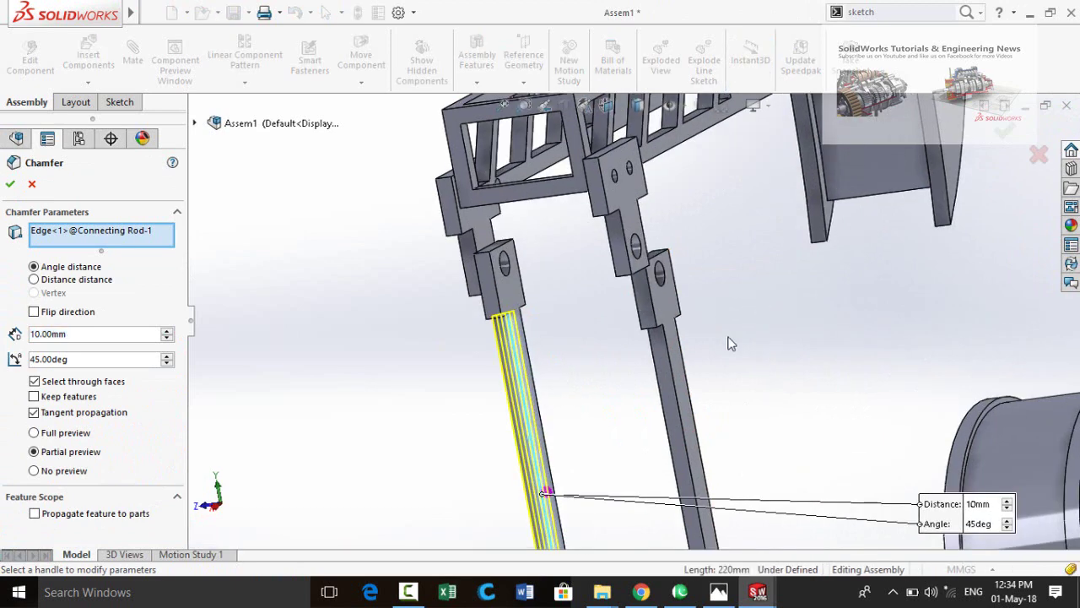
click(32, 184)
click(828, 313)
- Cancel the chamfer and mate the second Connecting Rod's 15 mm upper hole concentric with the second Hook's lower hole
scroll(680, 297, down, 2)
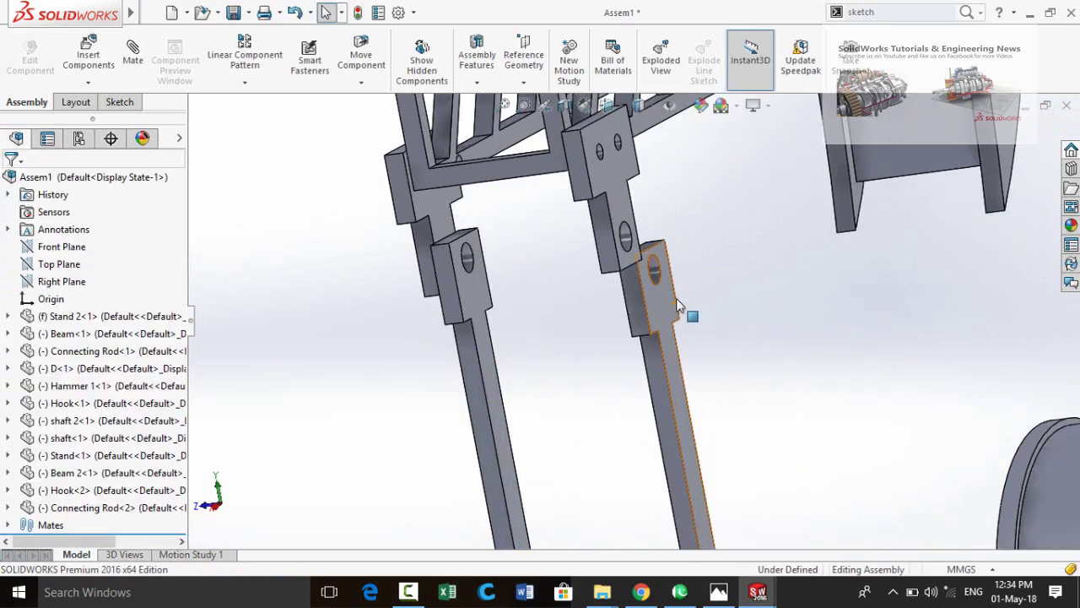
click(648, 270)
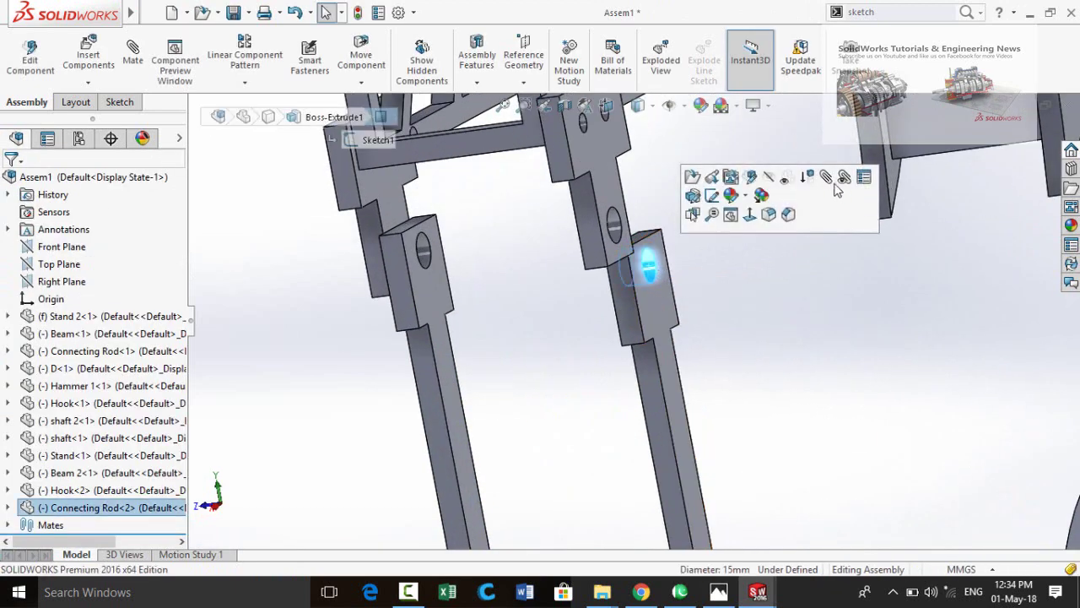
key(m)
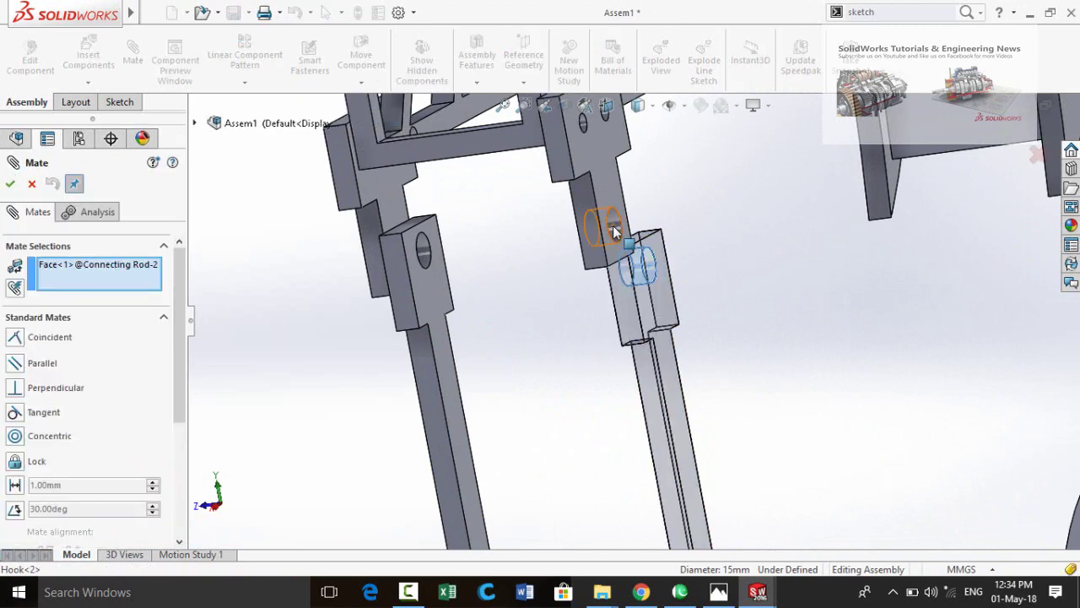
click(615, 231)
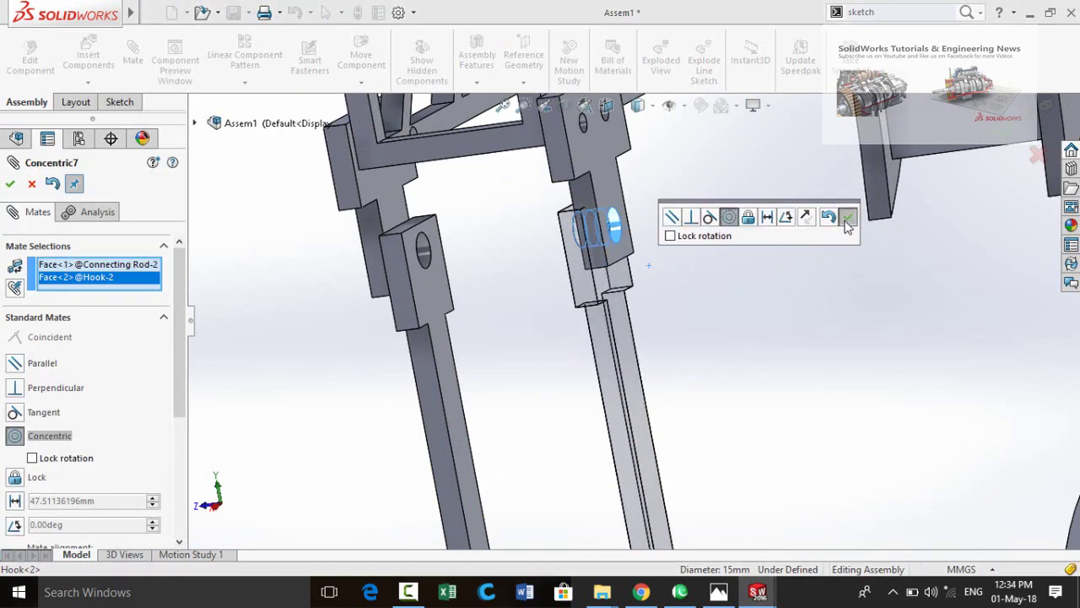
click(848, 225)
- Mate the second Connecting Rod's flat side face coincident with the second Hook's inner face
middle_drag(583, 328, 667, 279)
click(622, 204)
middle_drag(675, 340, 579, 296)
click(572, 300)
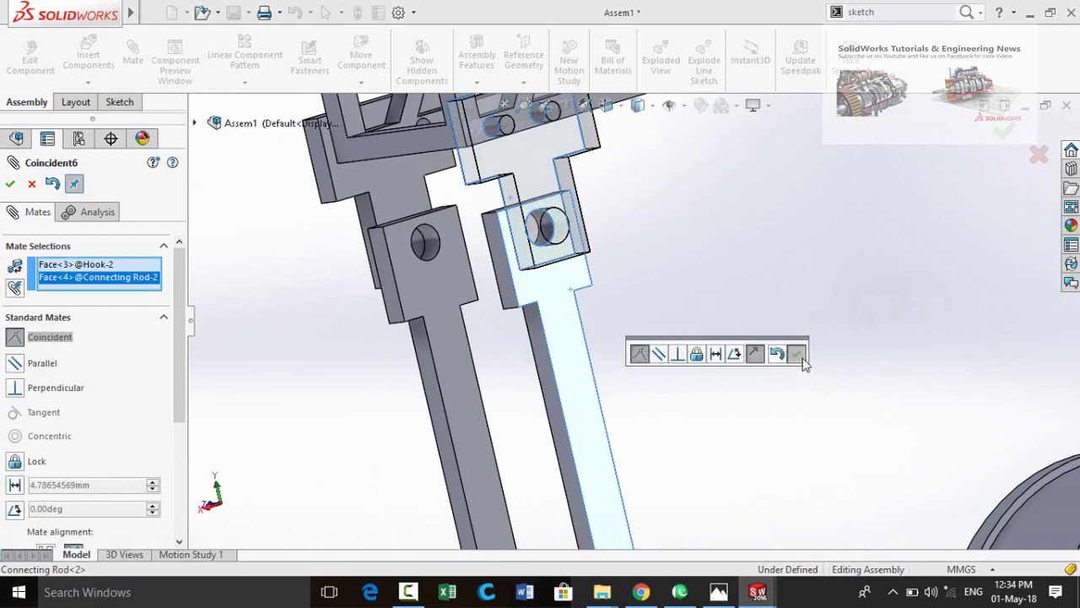
click(803, 361)
- Mate the narrow edge faces of the two Connecting Rods' wide upper ends coincident with each other
scroll(646, 384, up, 2)
mouse_move(542, 296)
middle_down()
mouse_move(560, 291)
mouse_move(548, 292)
middle_up()
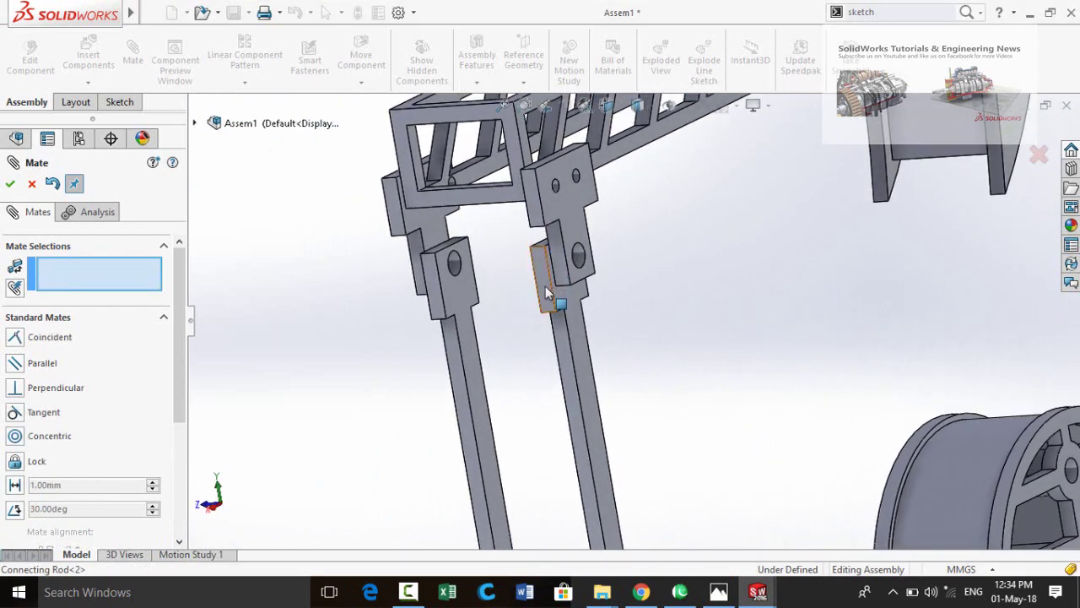
click(545, 288)
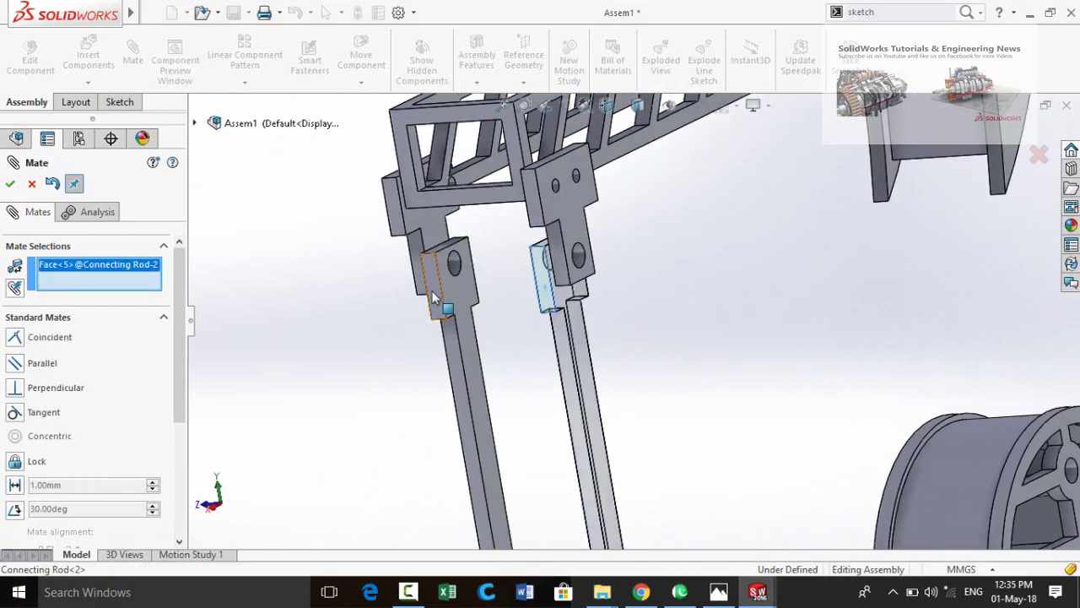
click(431, 290)
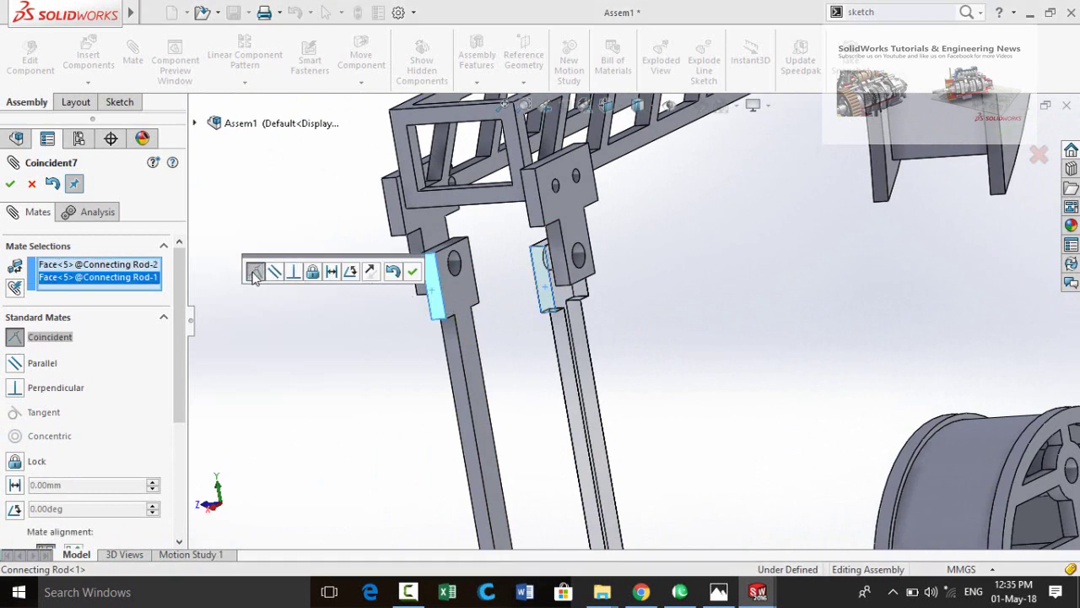
click(412, 271)
- Mate the hub hole of part D concentric with the second Connecting Rod's 15 mm lower hole
scroll(460, 368, up, 3)
middle_drag(647, 393, 613, 439)
scroll(705, 382, down, 5)
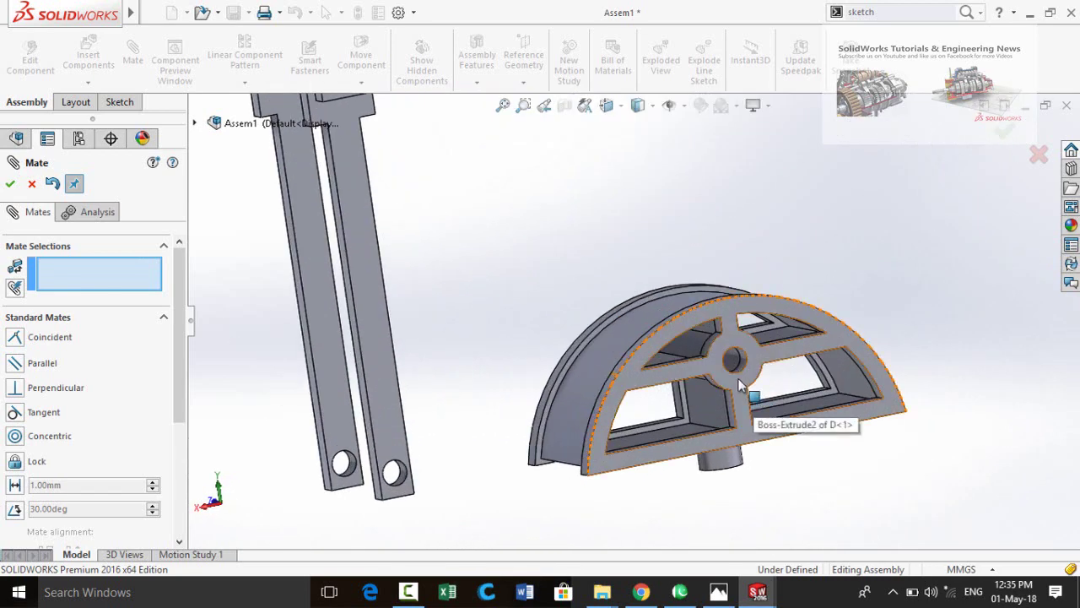
scroll(740, 385, down, 5)
click(579, 445)
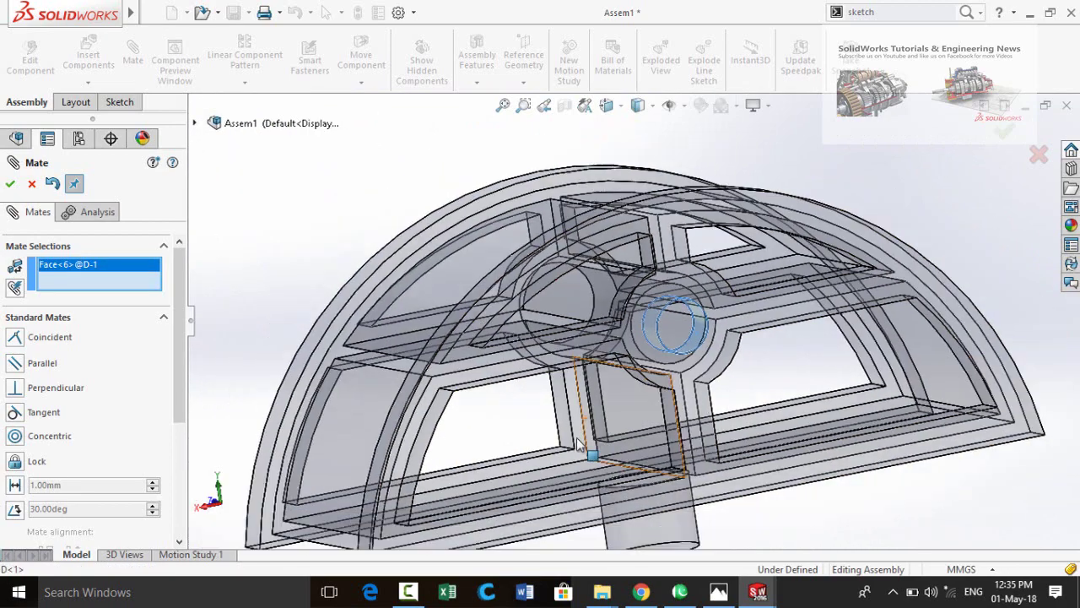
scroll(577, 437, up, 5)
scroll(386, 429, down, 5)
click(494, 354)
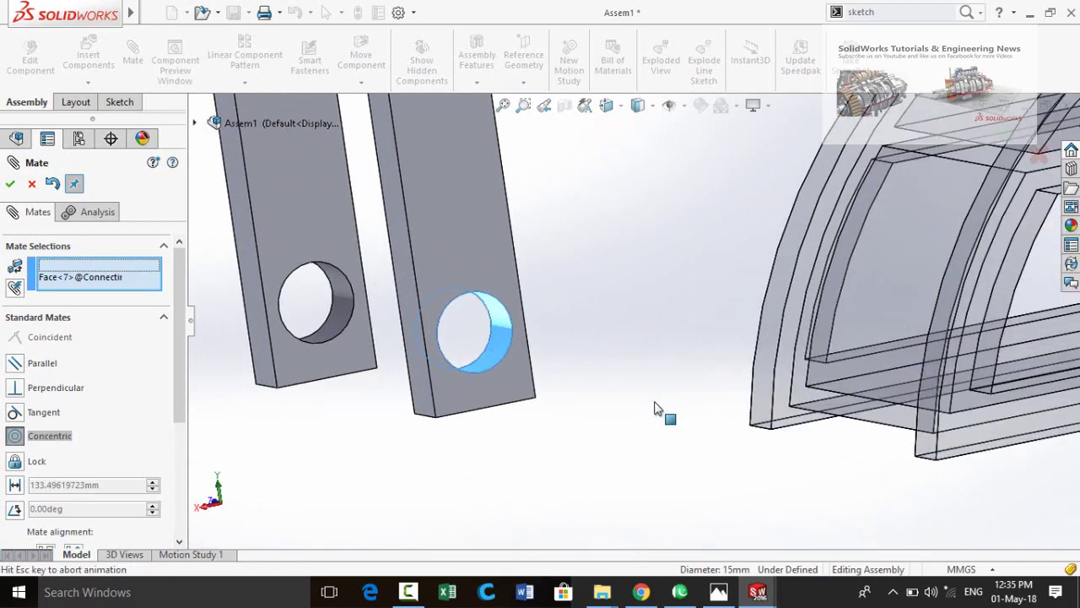
scroll(673, 357, up, 5)
click(825, 413)
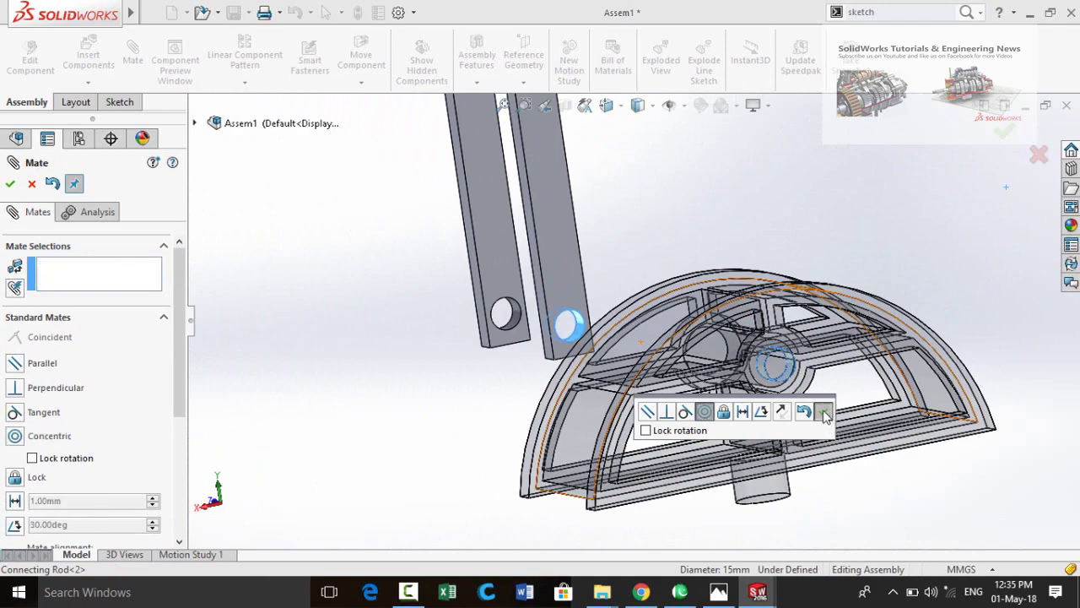
- Mate D's outer flat face coincident with the second Connecting Rod's inner face and close the Mate command
scroll(761, 369, down, 5)
click(772, 412)
scroll(772, 412, up, 5)
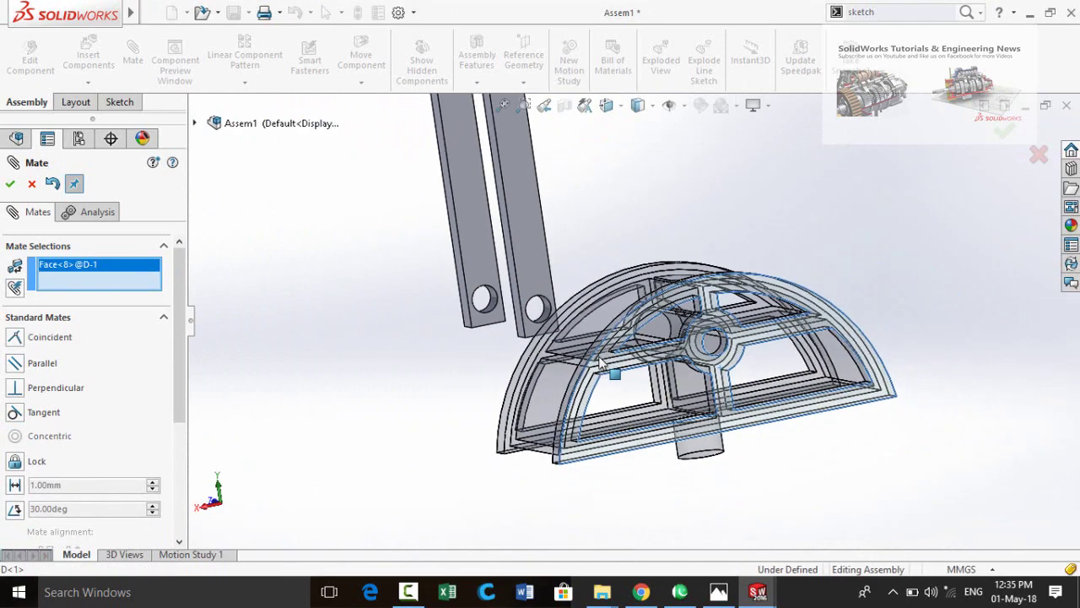
middle_drag(601, 362, 291, 286)
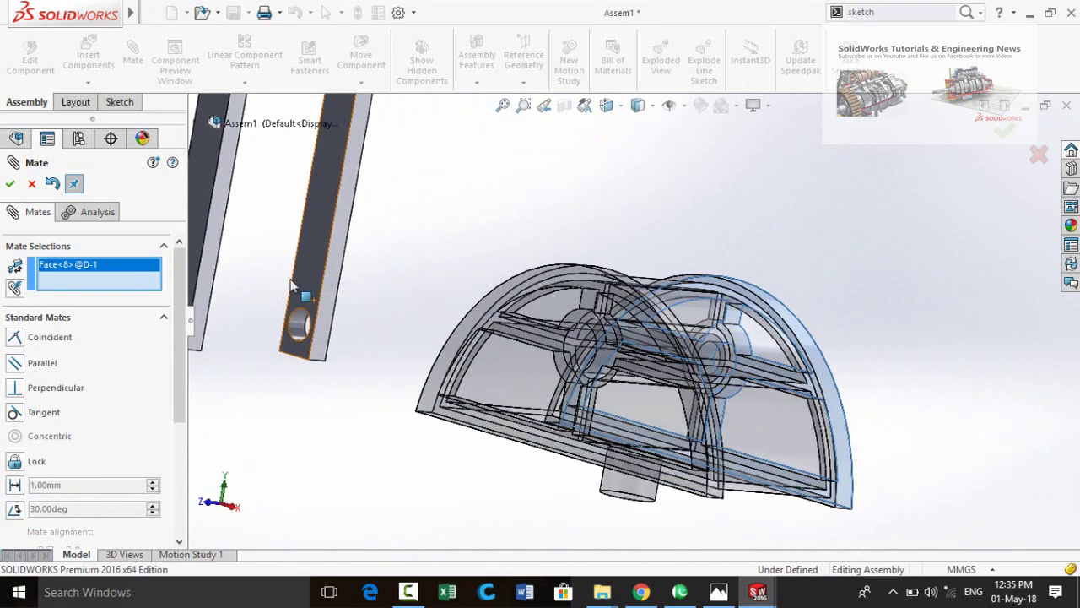
click(310, 283)
scroll(591, 287, up, 3)
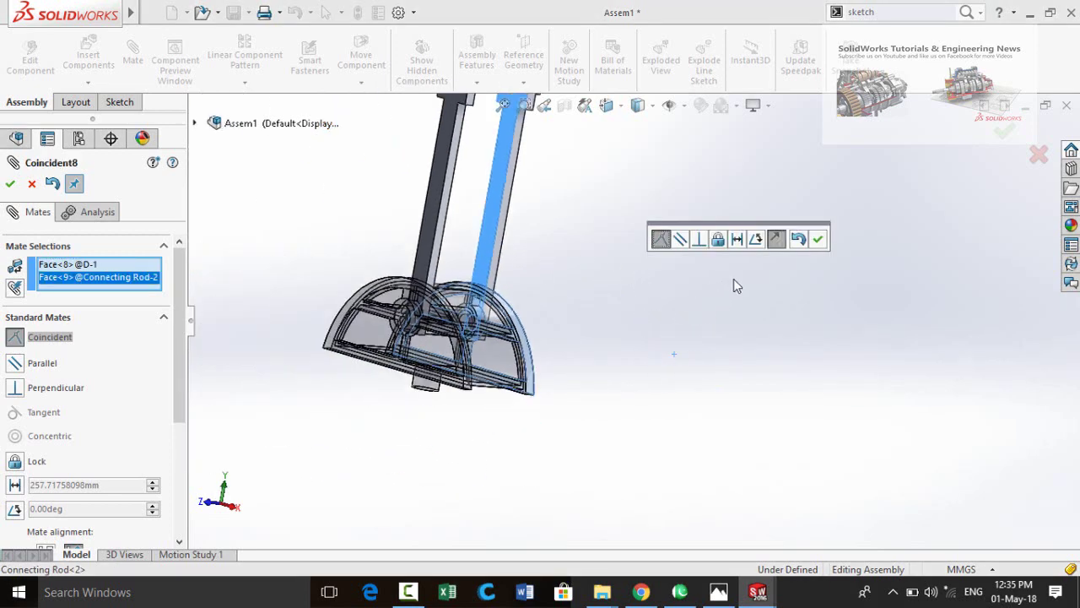
click(817, 239)
middle_drag(647, 429, 583, 321)
scroll(584, 346, down, 3)
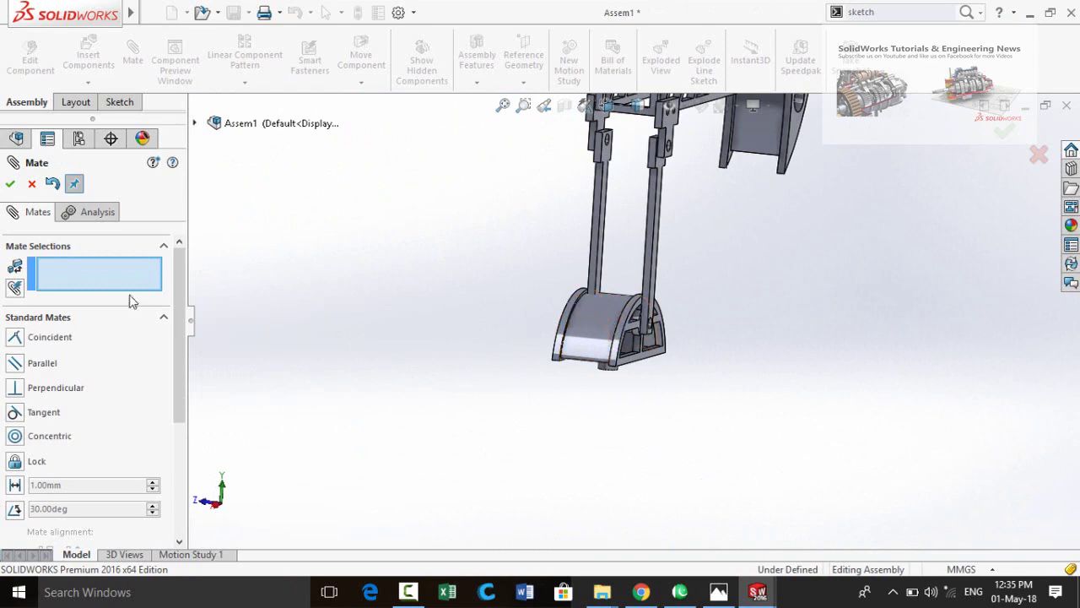
click(9, 183)
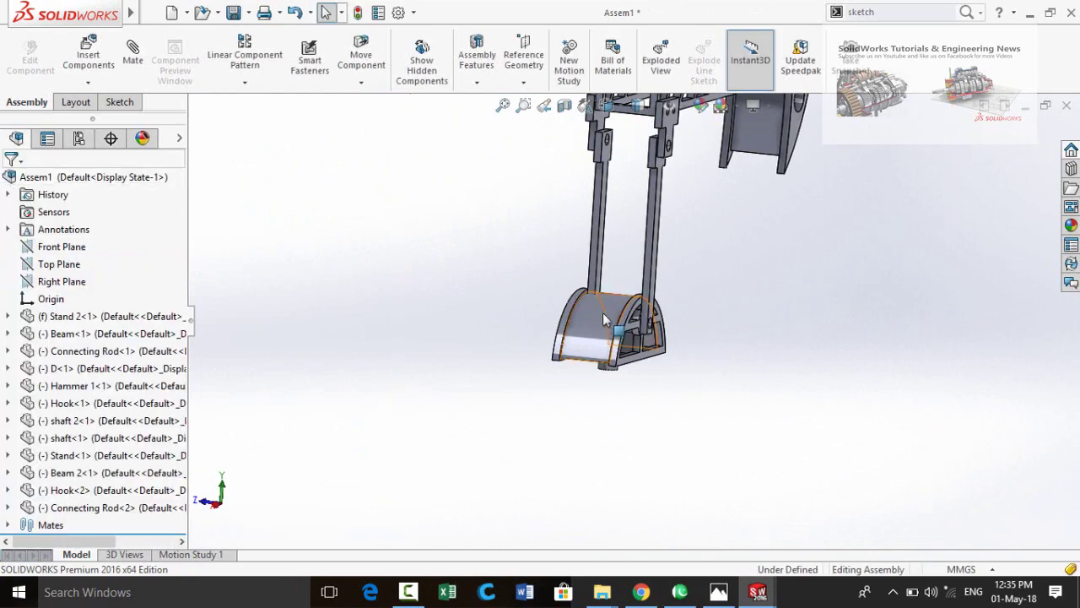
- Swing D on the rod and measure the distance from the first Connecting Rod's inner face to D's outer face with Smart Dimension
mouse_move(589, 320)
mouse_down()
mouse_move(607, 329)
mouse_move(585, 312)
mouse_up()
scroll(585, 318, down, 2)
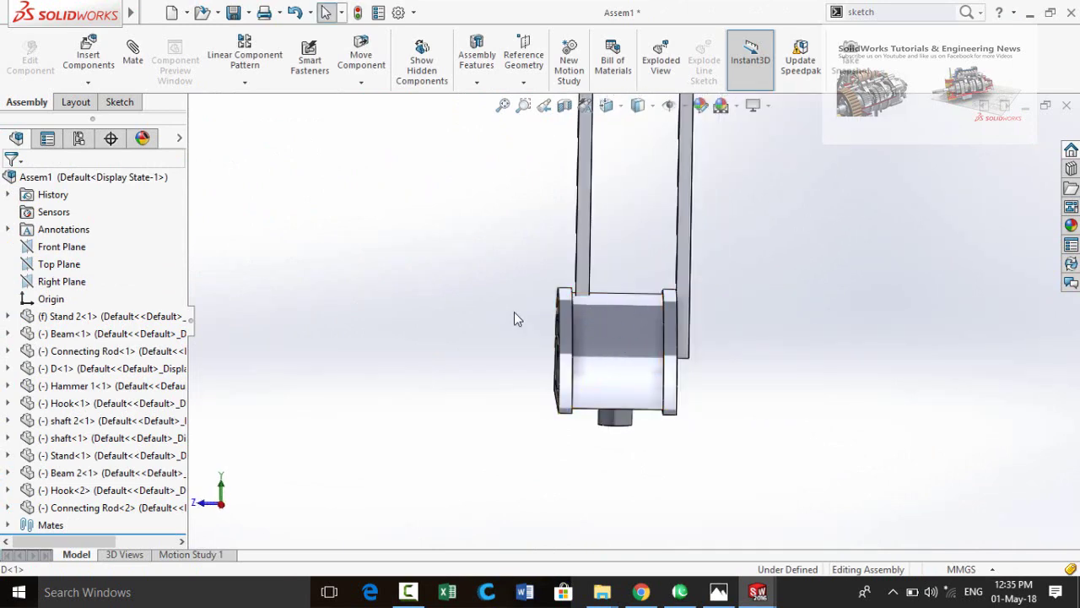
drag(581, 329, 460, 277)
click(119, 102)
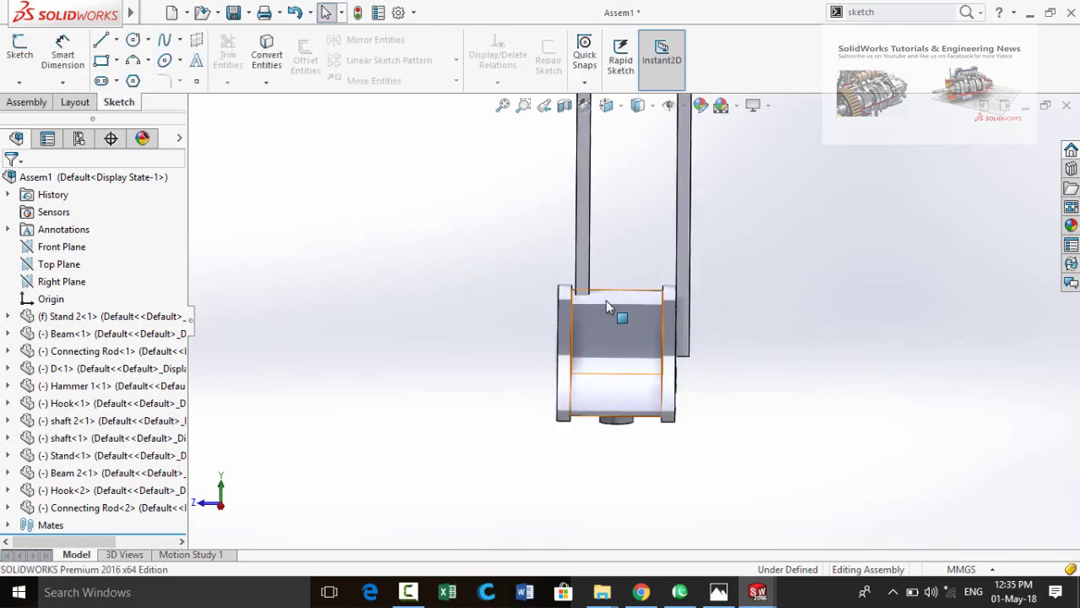
mouse_move(606, 305)
mouse_down()
mouse_move(597, 287)
mouse_move(604, 294)
mouse_up()
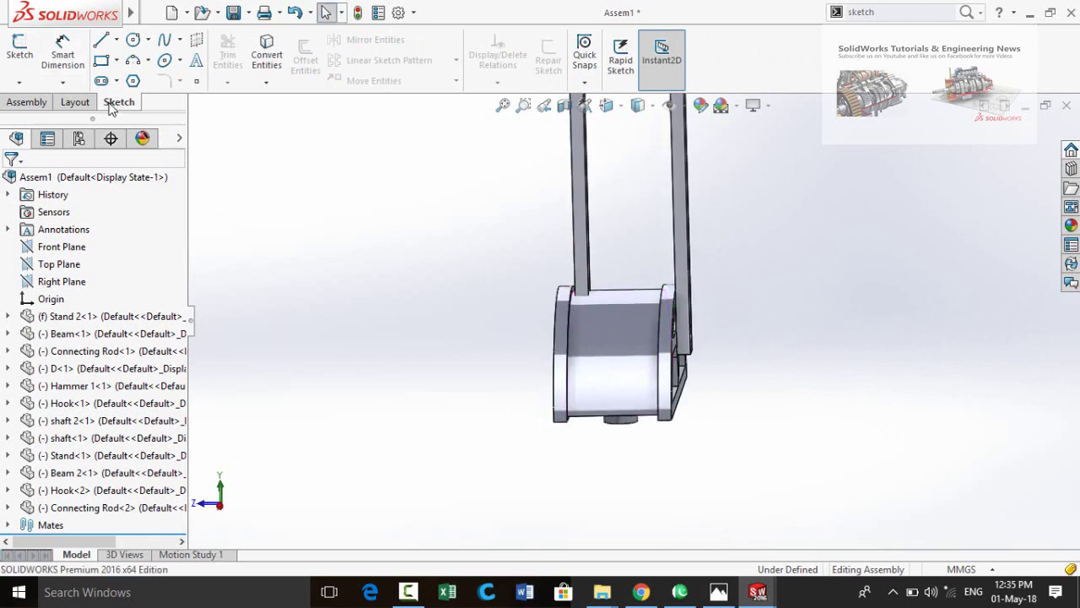
click(67, 65)
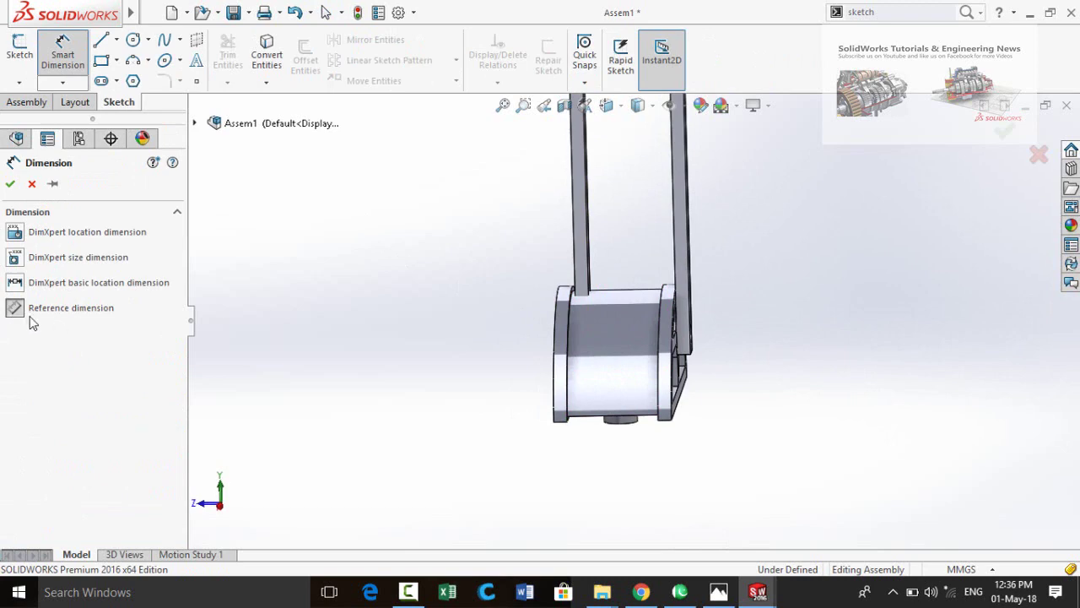
middle_drag(589, 287, 594, 261)
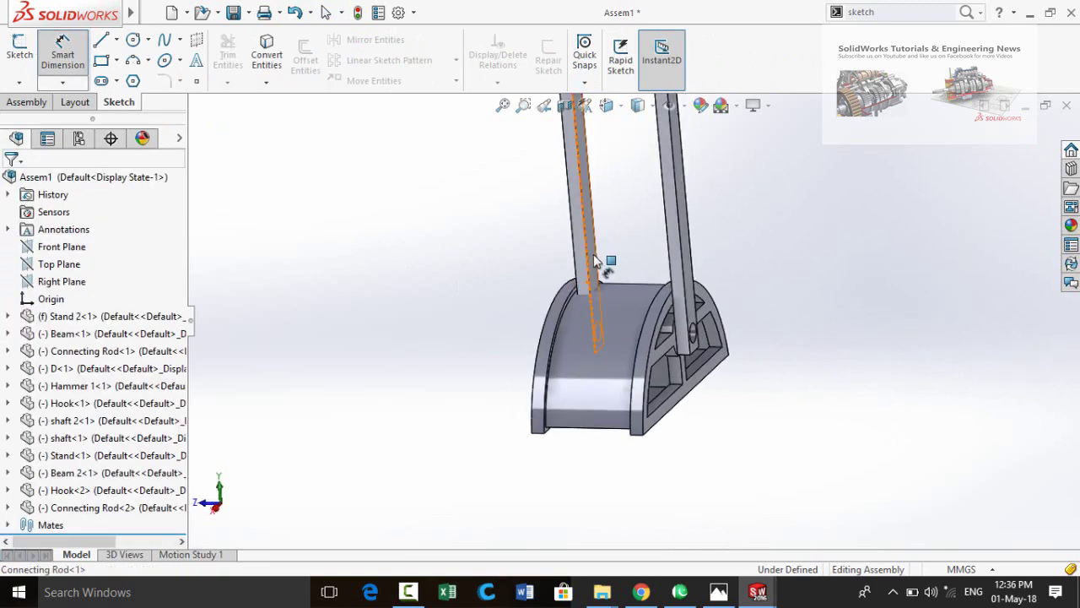
click(596, 261)
middle_drag(517, 296, 435, 246)
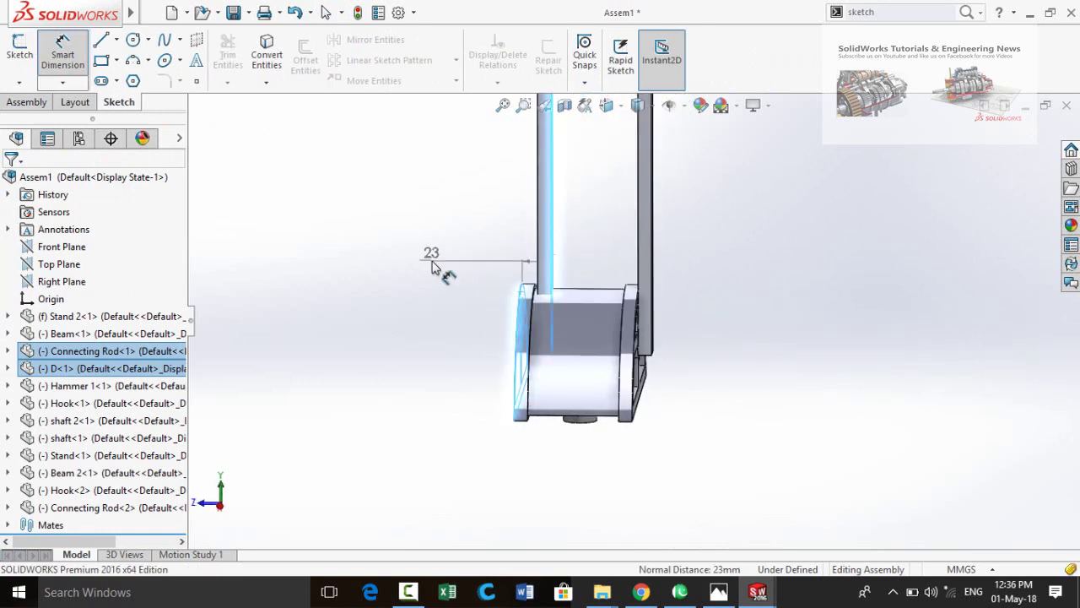
key(Escape)
key(Escape)
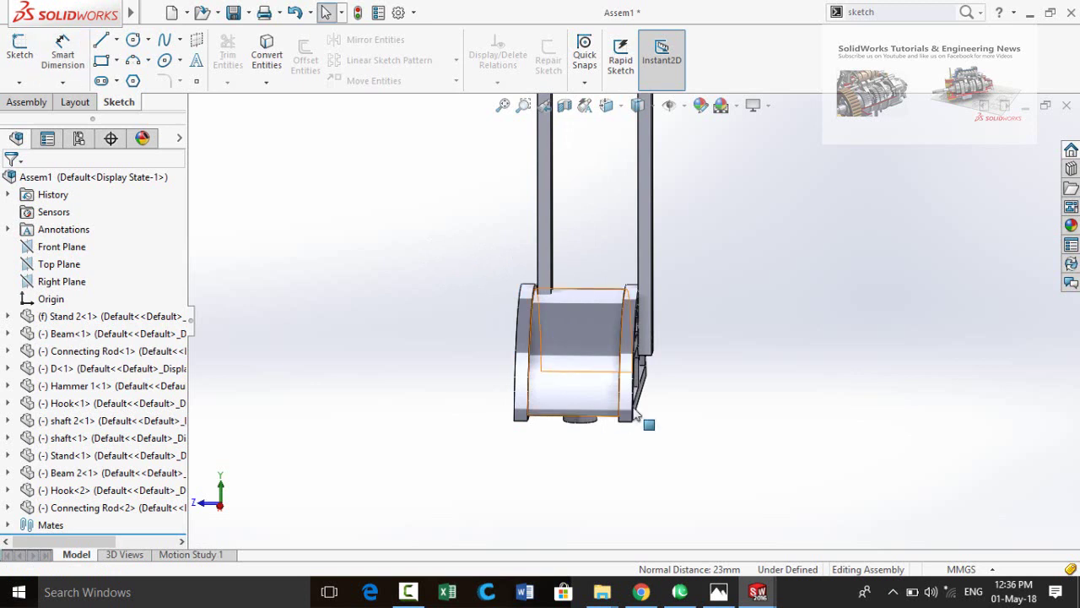
- Start editing part D within the assembly, saving the assembly as Assembly in the Oil Pump folder
click(585, 331)
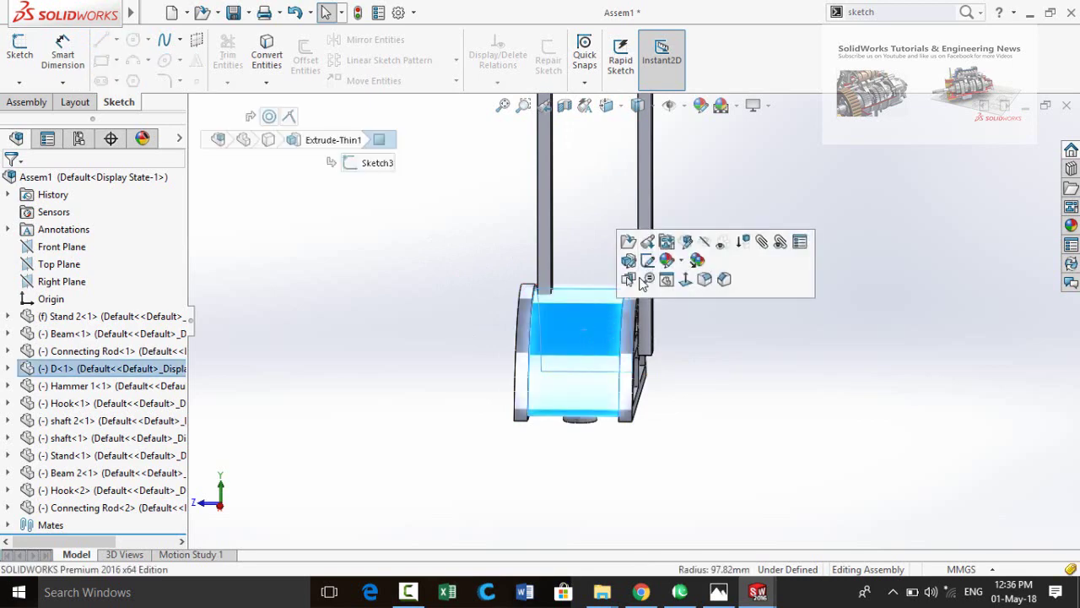
click(687, 242)
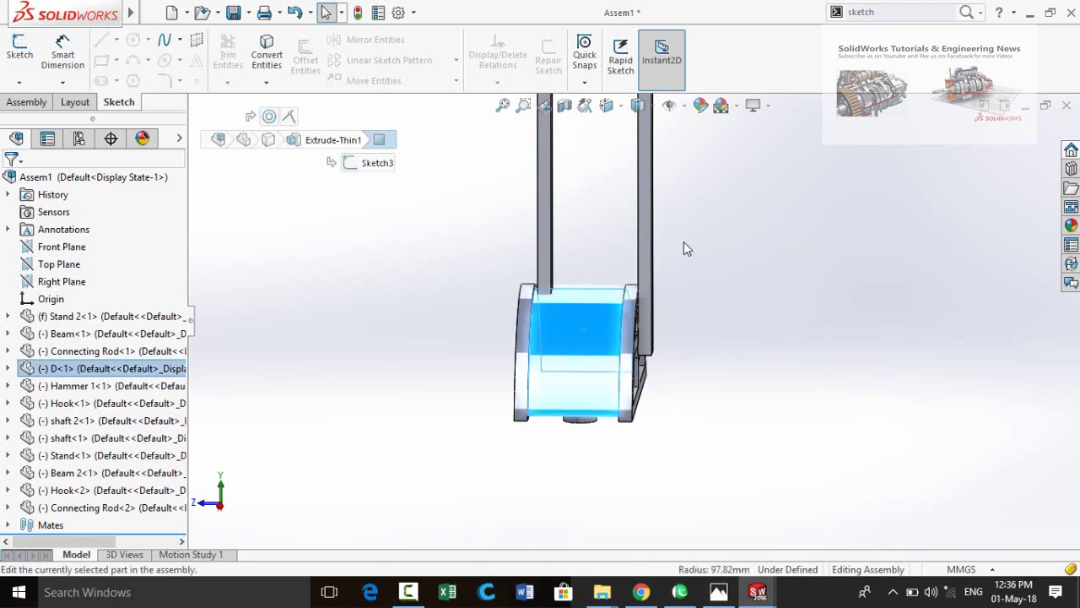
click(518, 308)
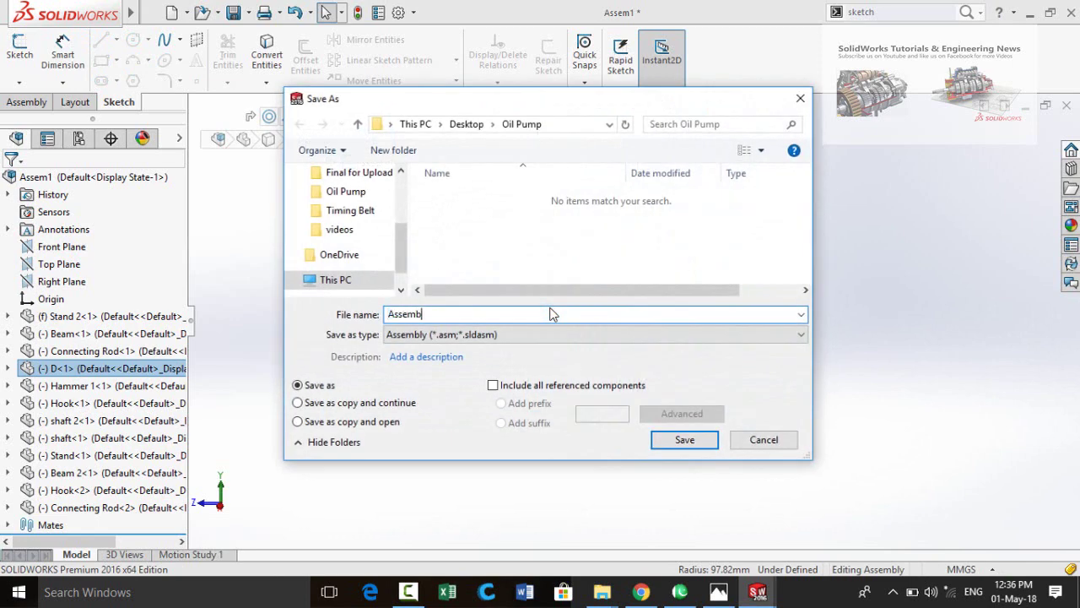
text(Assembly)
key(Return)
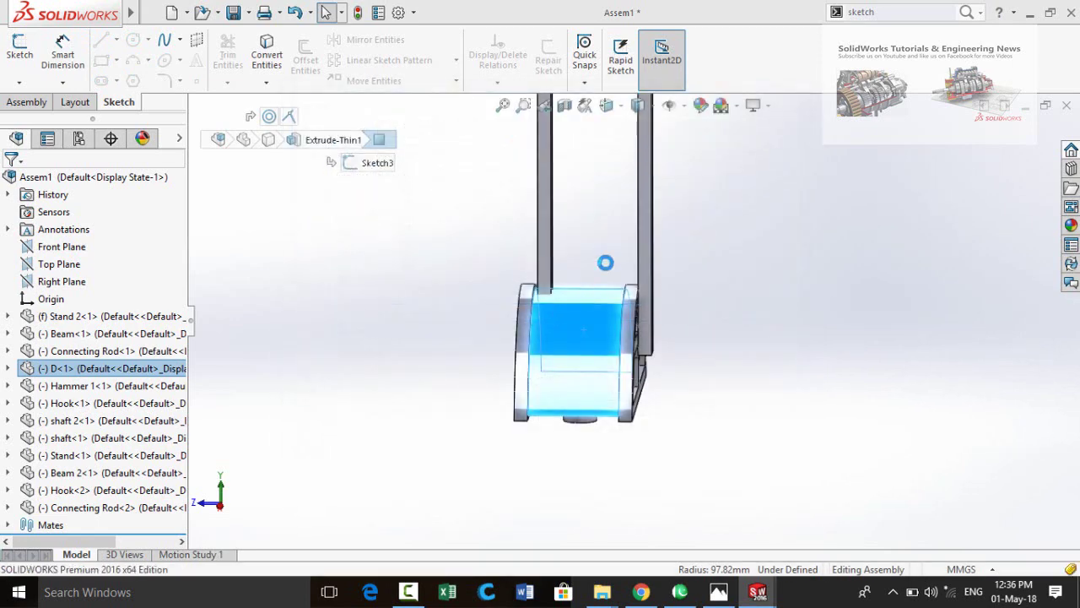
- Set the depth of D's Extrude-Thin1 feature to 45 mm by subtracting 23 mm, and return to editing the assembly
click(575, 323)
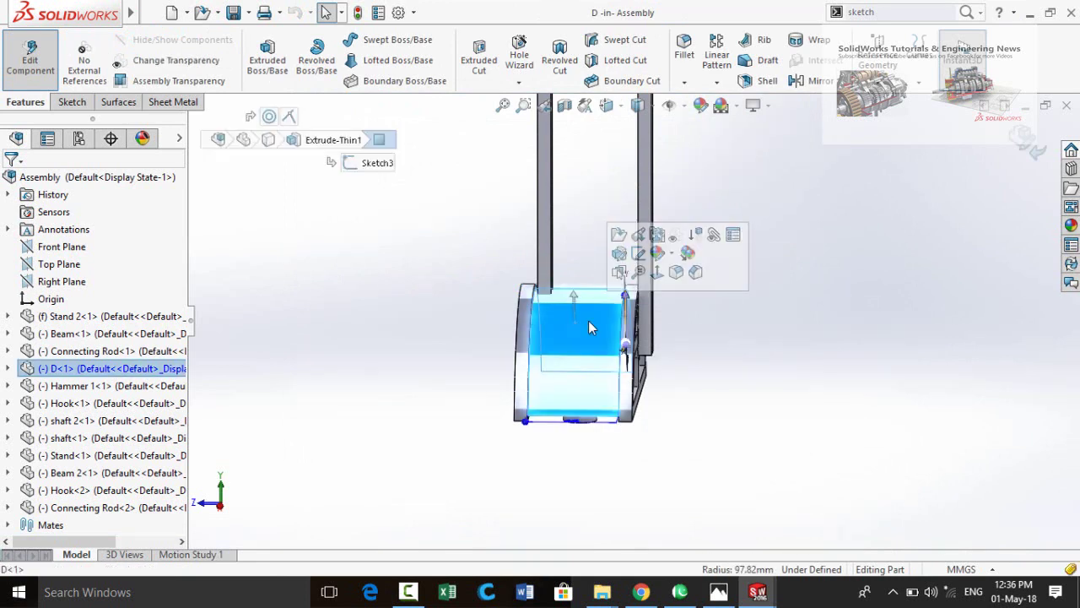
click(618, 258)
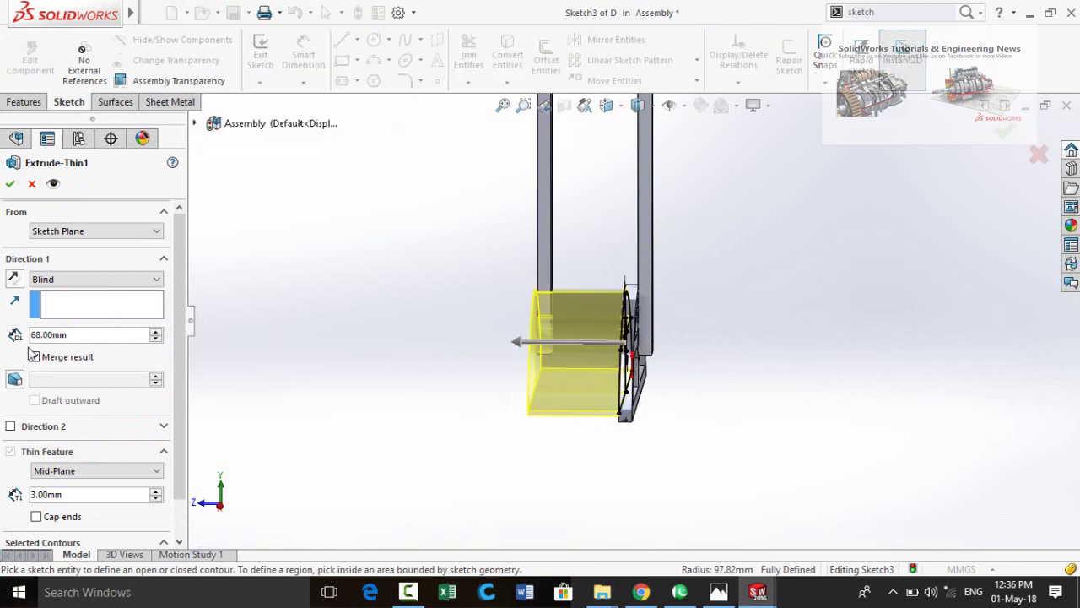
click(91, 335)
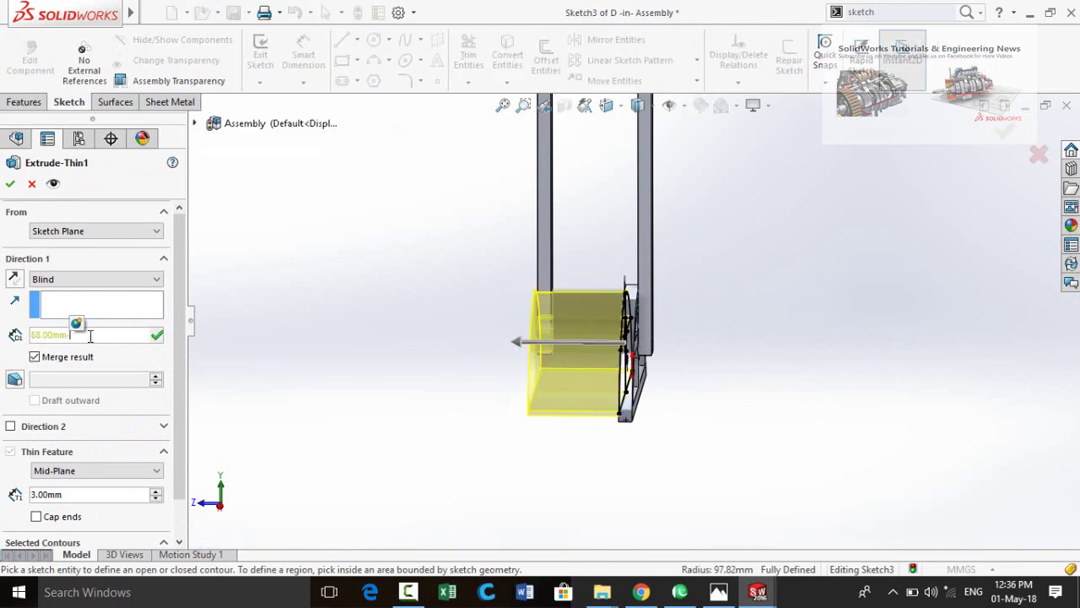
text(-23mm)
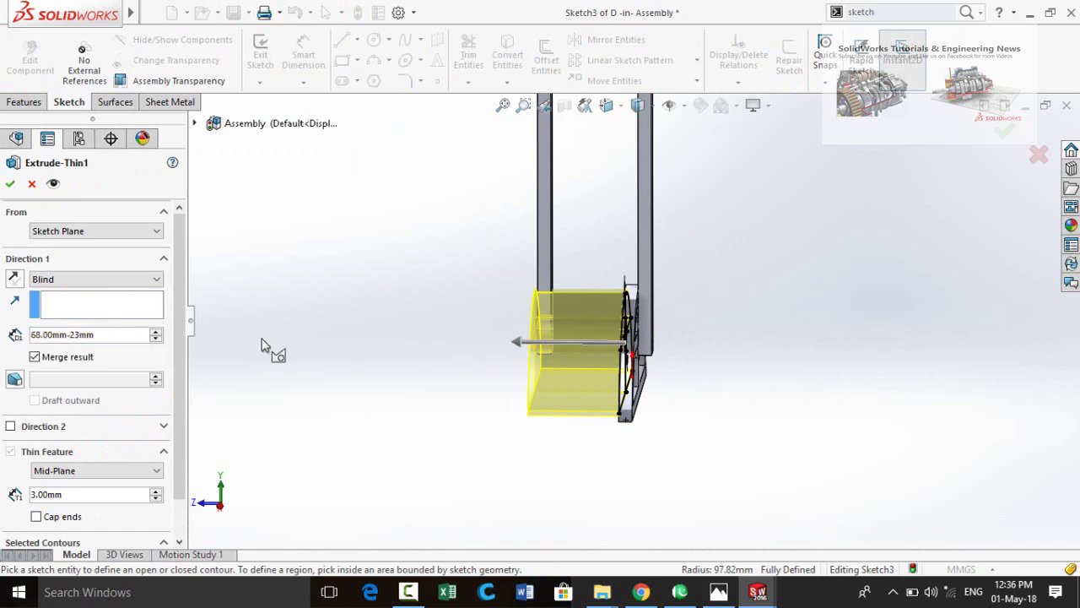
key(Return)
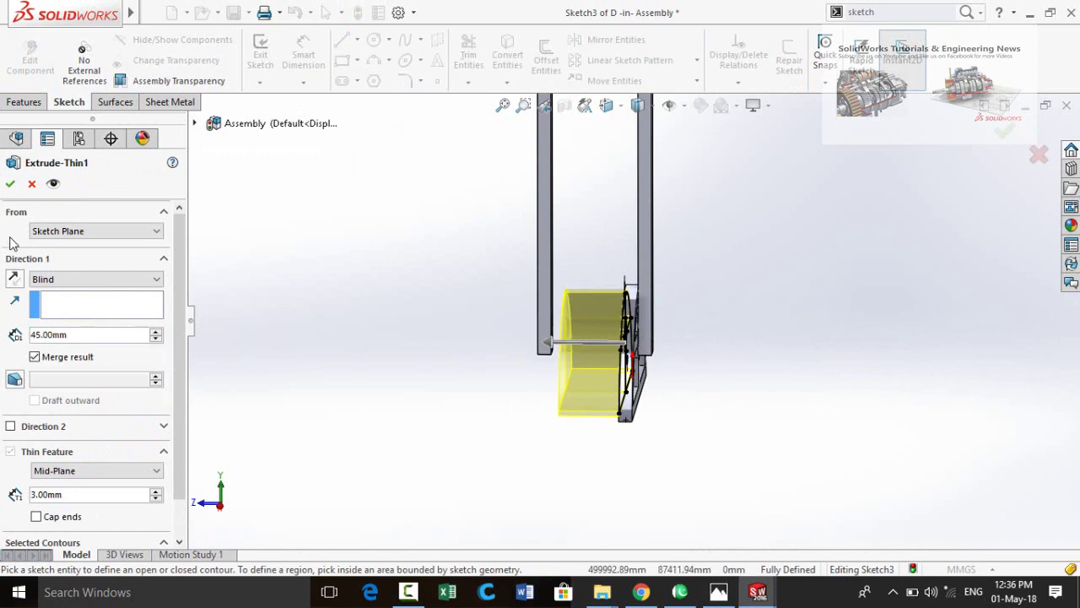
click(11, 184)
click(832, 315)
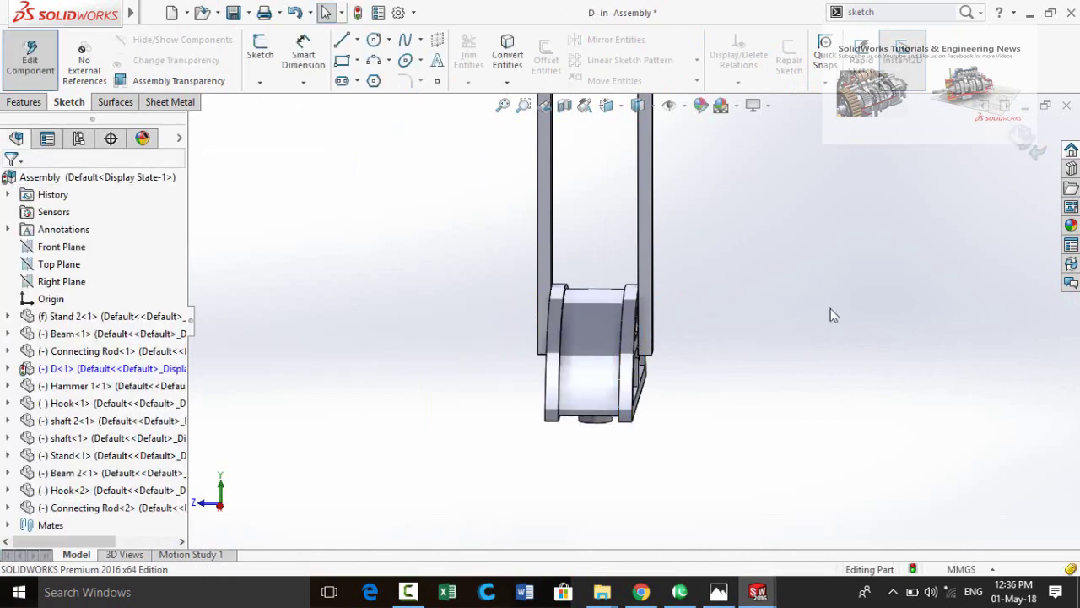
click(1025, 137)
middle_drag(759, 338, 671, 372)
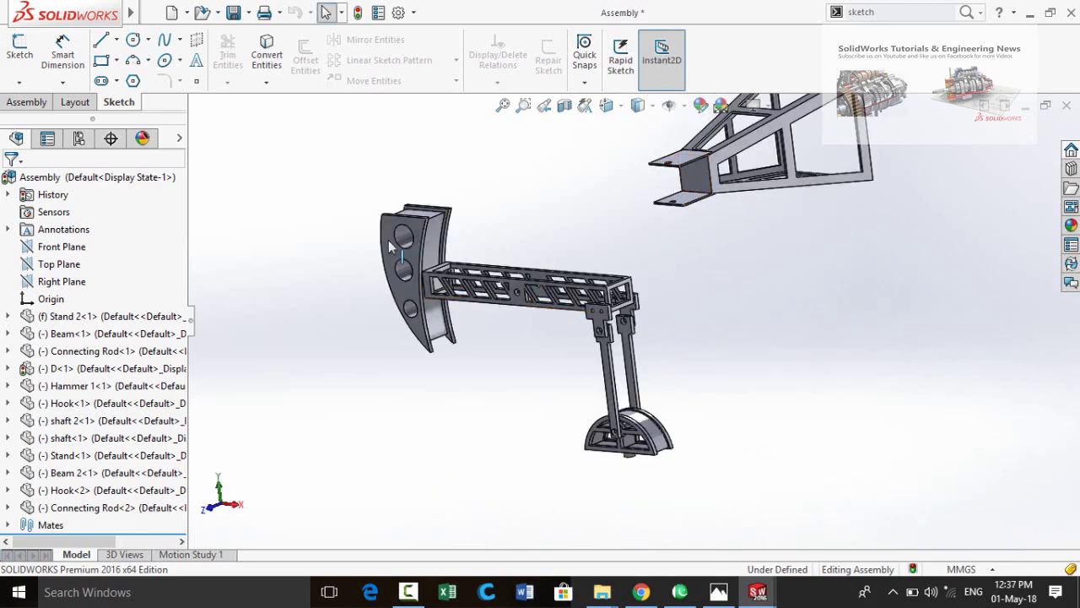
- Mate the round hole midway along Beam's side concentric with the hole in Stand 2's top plate
scroll(532, 285, down, 6)
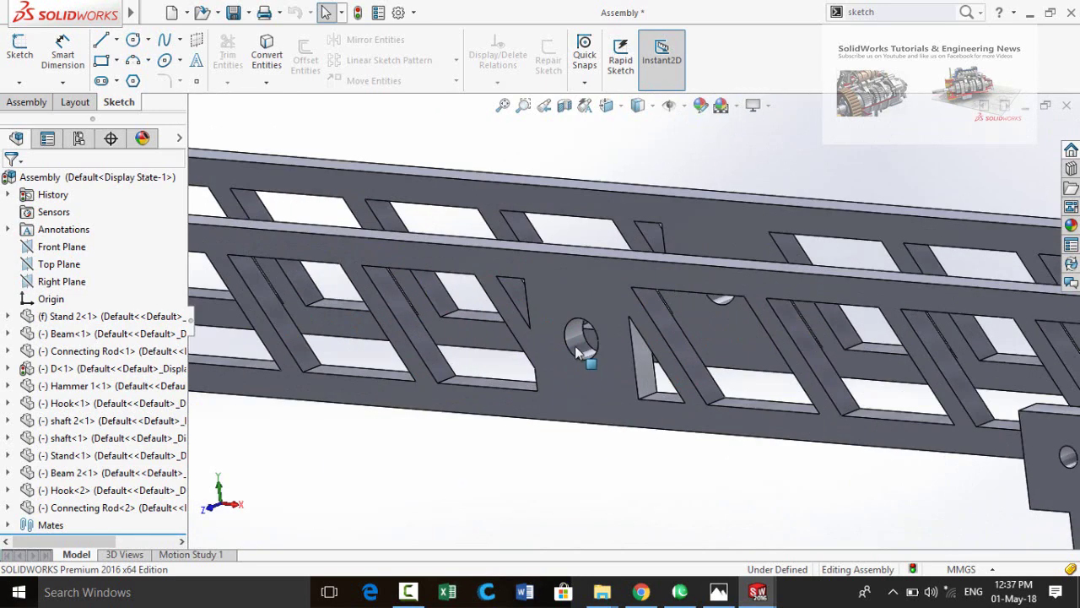
click(578, 347)
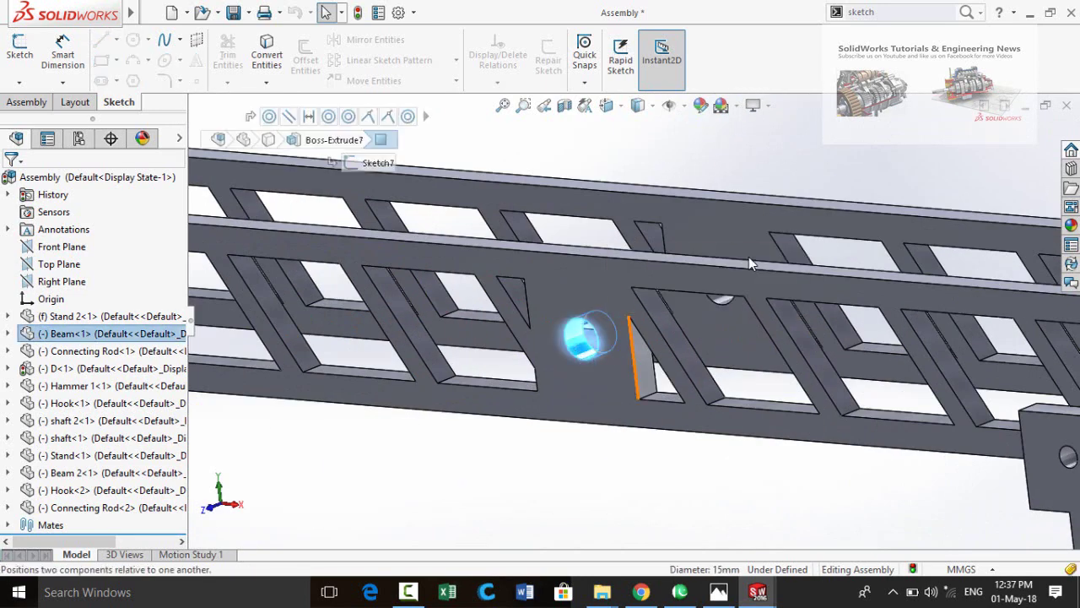
key(m)
scroll(787, 181, up, 8)
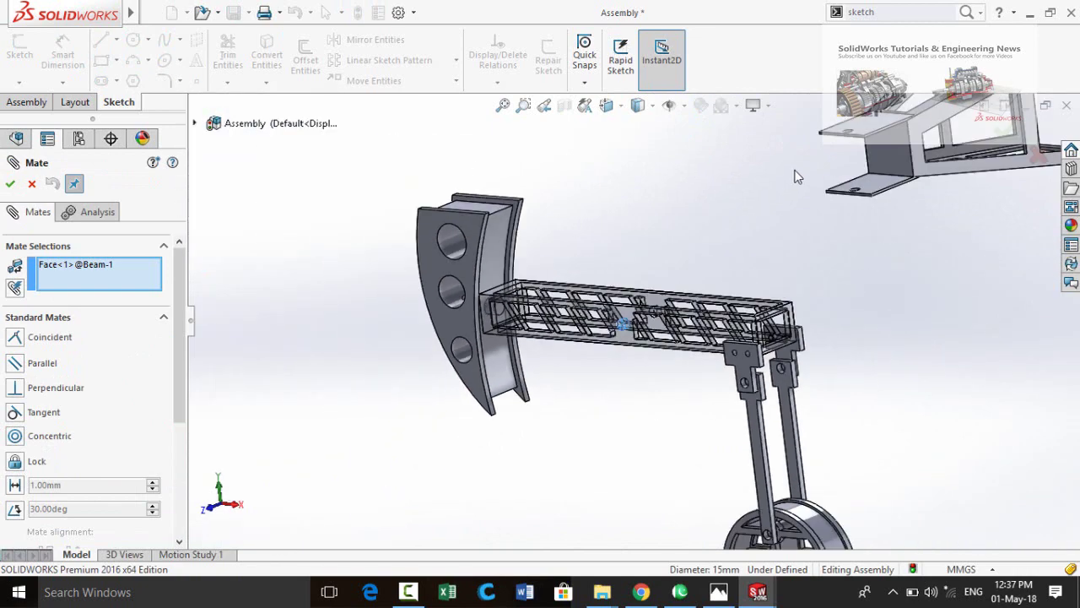
scroll(847, 224, down, 3)
scroll(722, 212, down, 5)
click(653, 271)
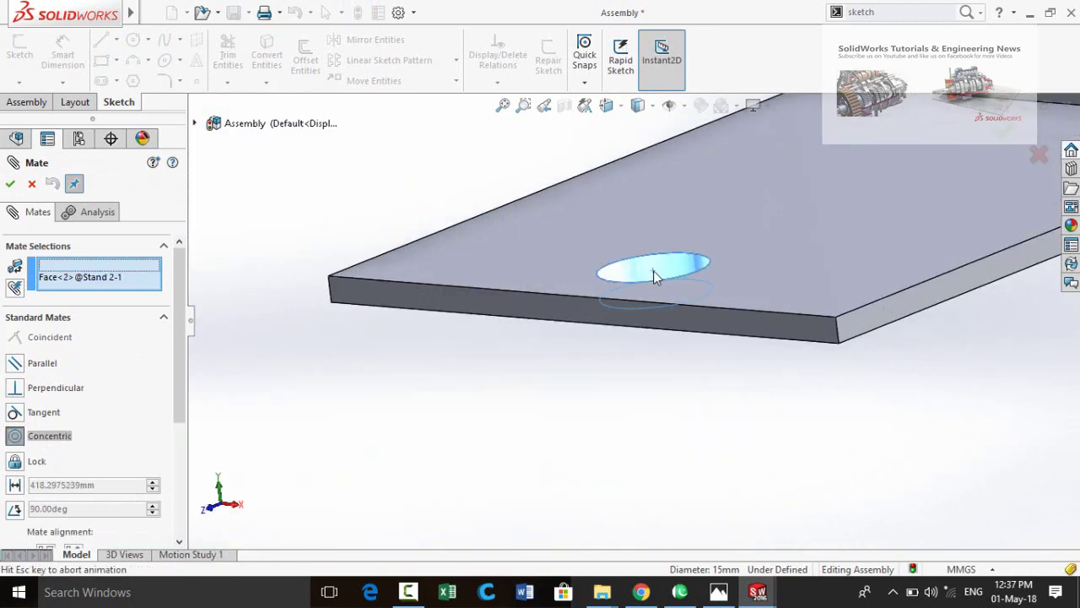
scroll(515, 242, up, 6)
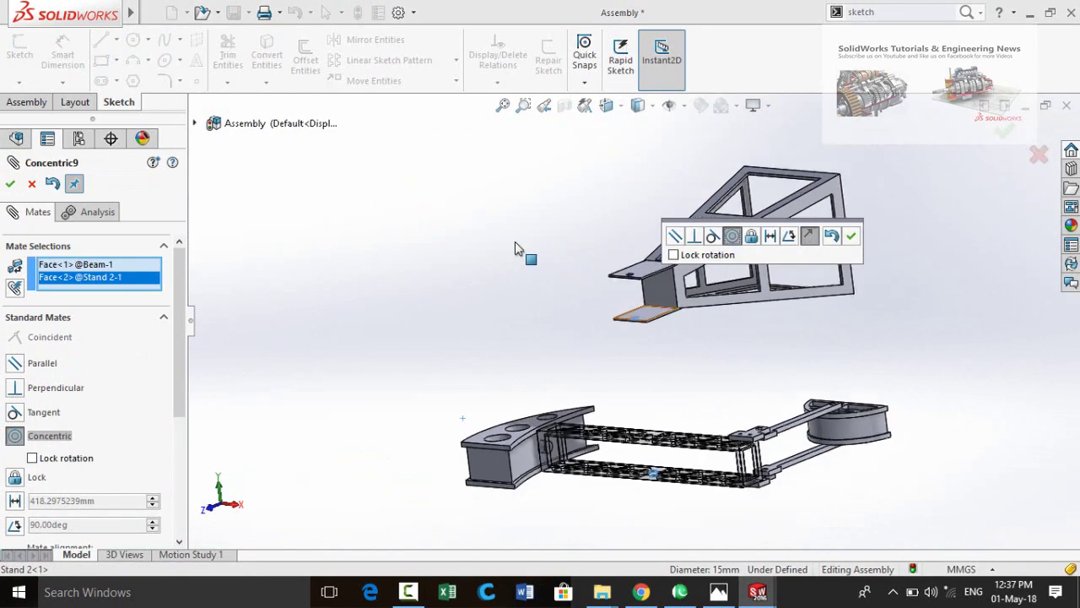
middle_drag(591, 249, 672, 232)
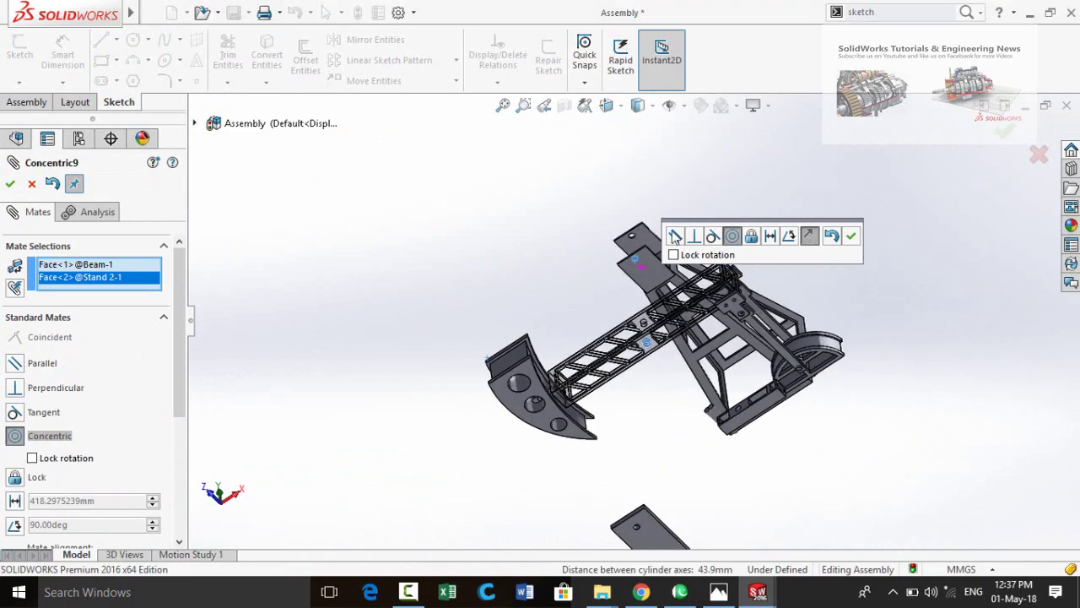
click(851, 237)
- Start a Width mate with the Centered constraint, using Beam's two outer side faces as the width references
middle_drag(562, 321, 549, 215)
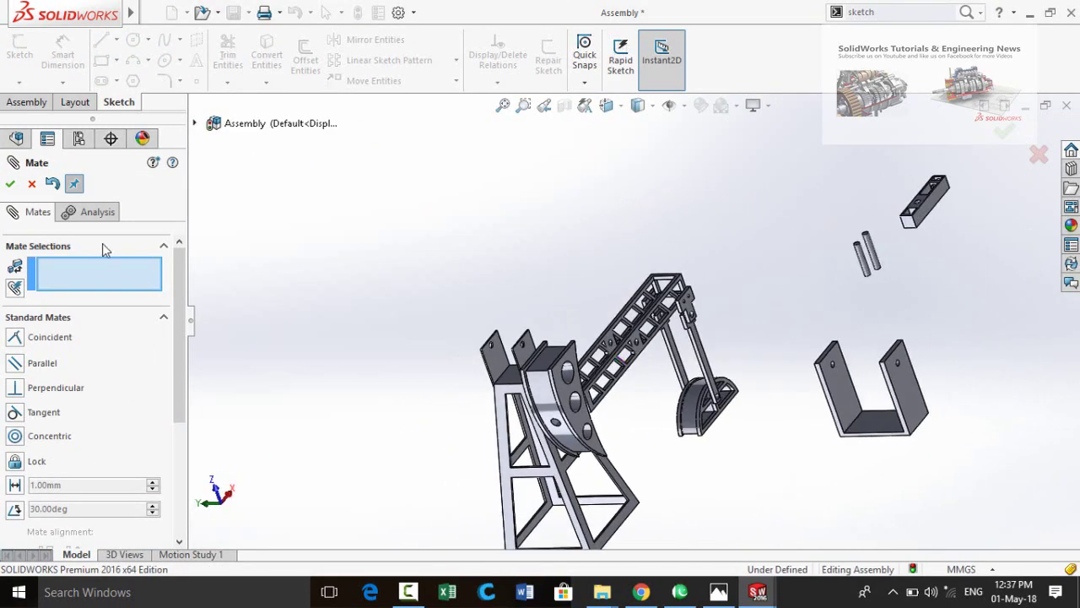
scroll(3, 286, down, 4)
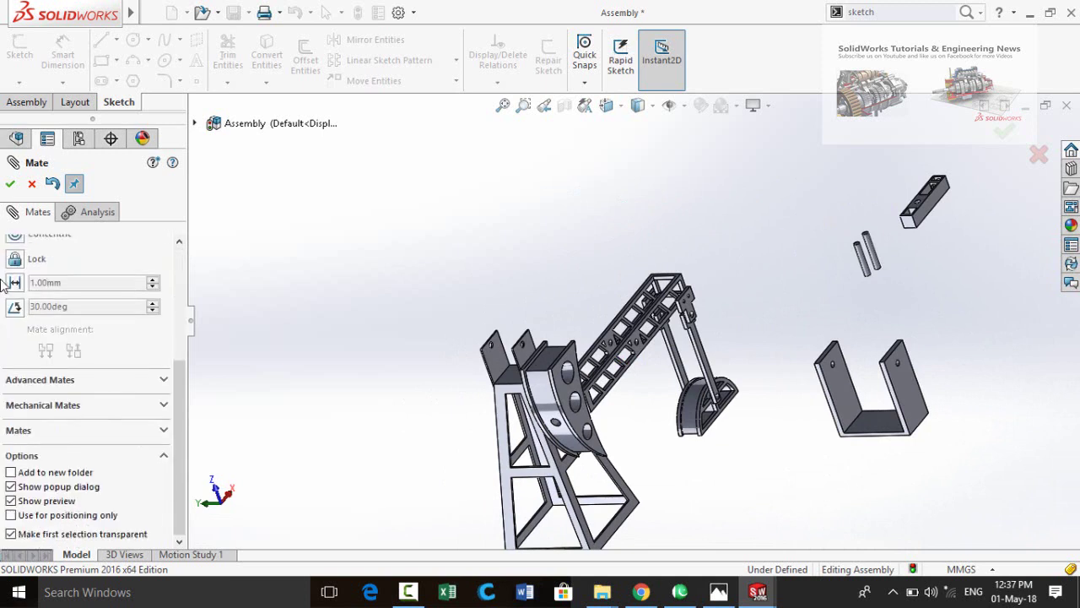
click(38, 381)
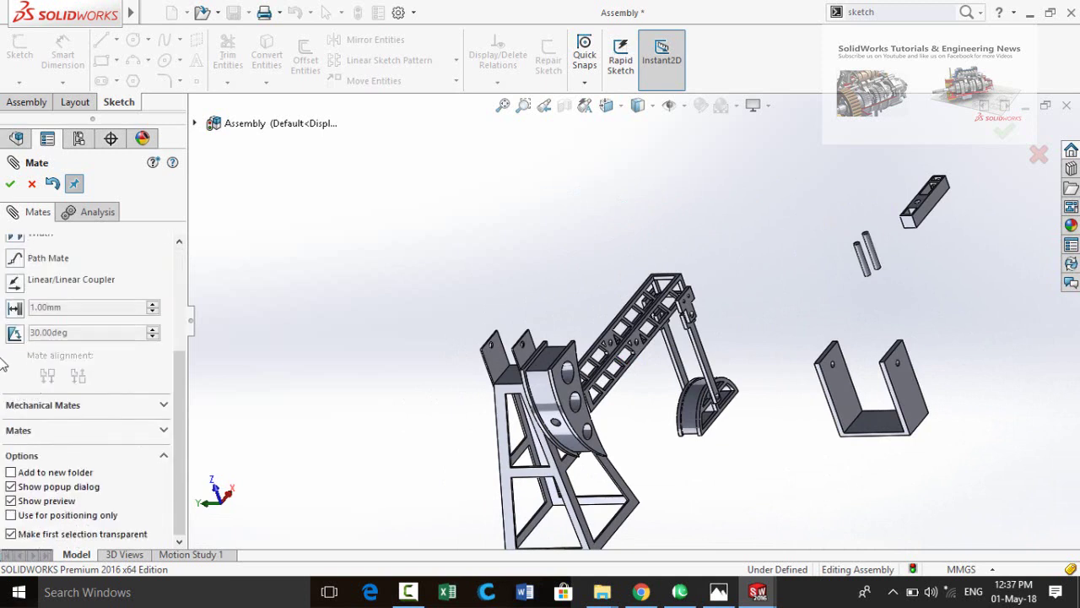
scroll(2, 361, up, 2)
click(15, 318)
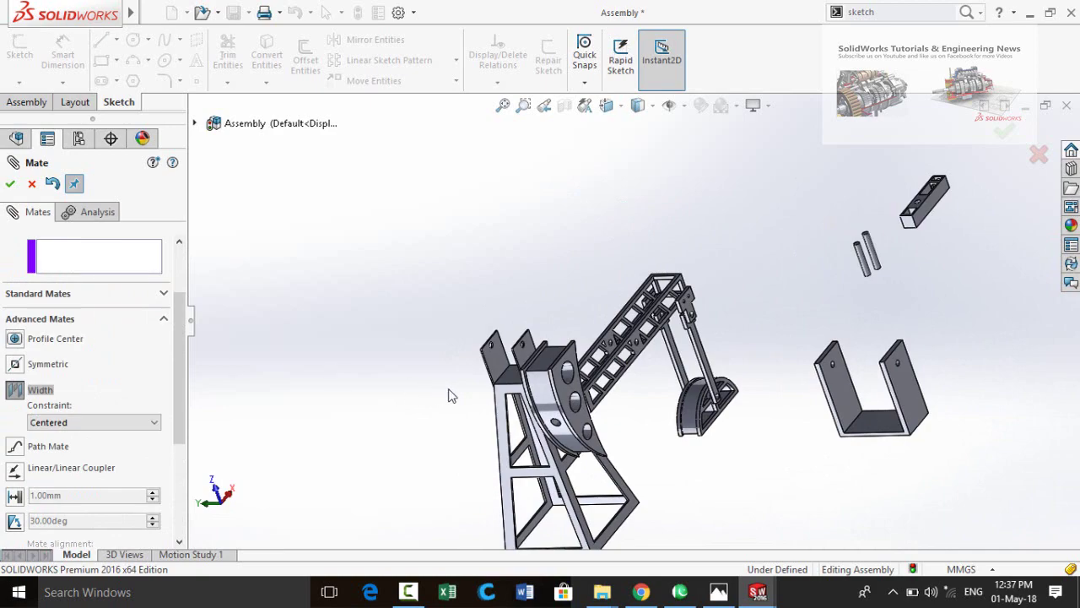
scroll(571, 388, down, 5)
scroll(781, 293, down, 3)
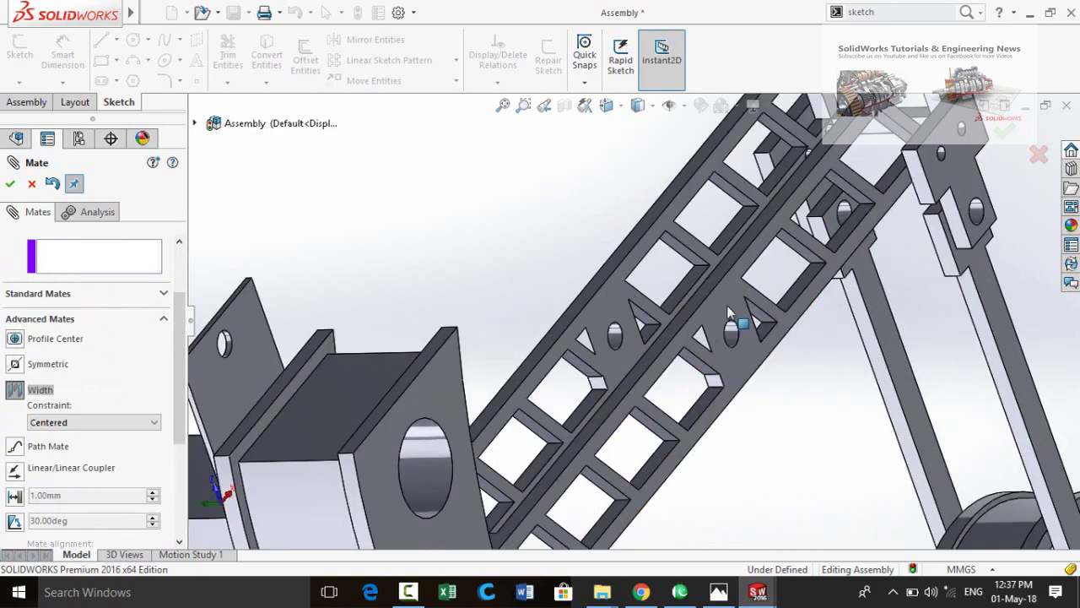
middle_drag(528, 260, 582, 352)
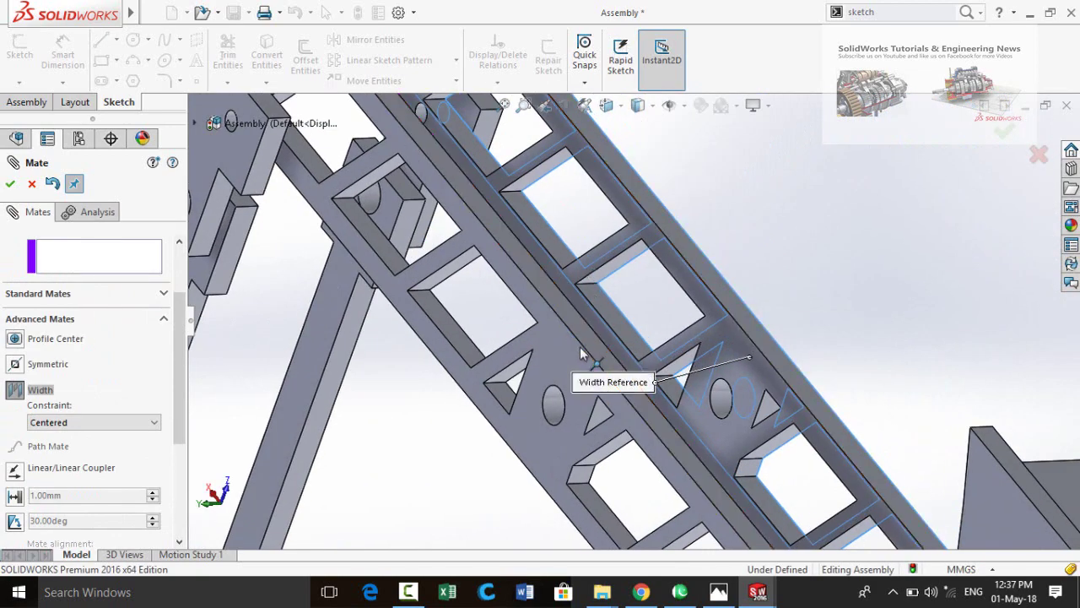
click(572, 366)
- Use the inner faces of Stand 2's two top plates as tab references, apply the Width mate and close the Mate command
scroll(572, 367, up, 6)
scroll(537, 397, down, 4)
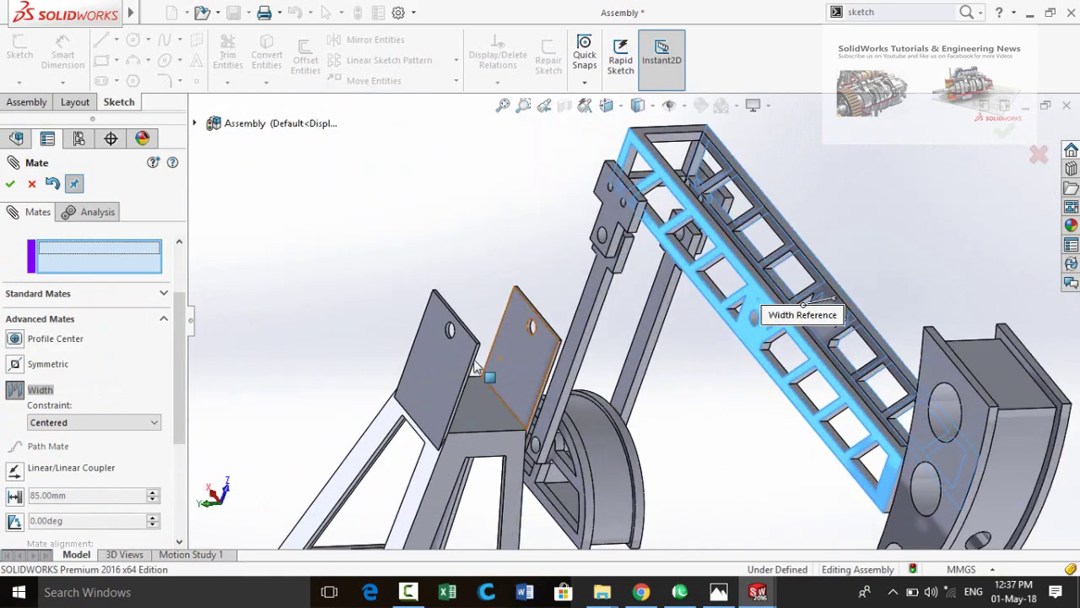
click(539, 366)
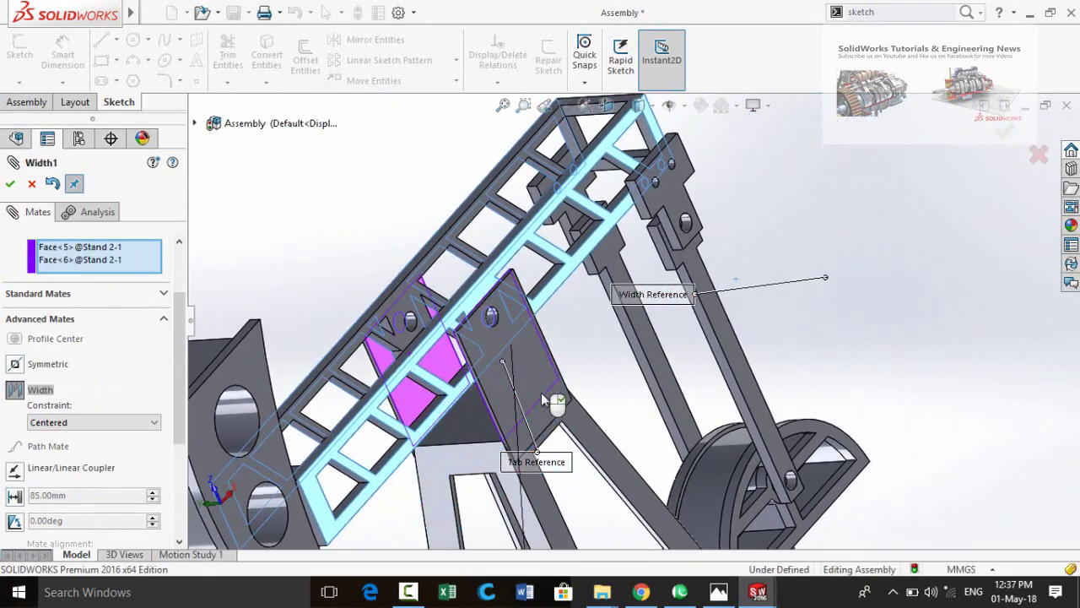
scroll(549, 350, up, 3)
middle_drag(456, 270, 487, 322)
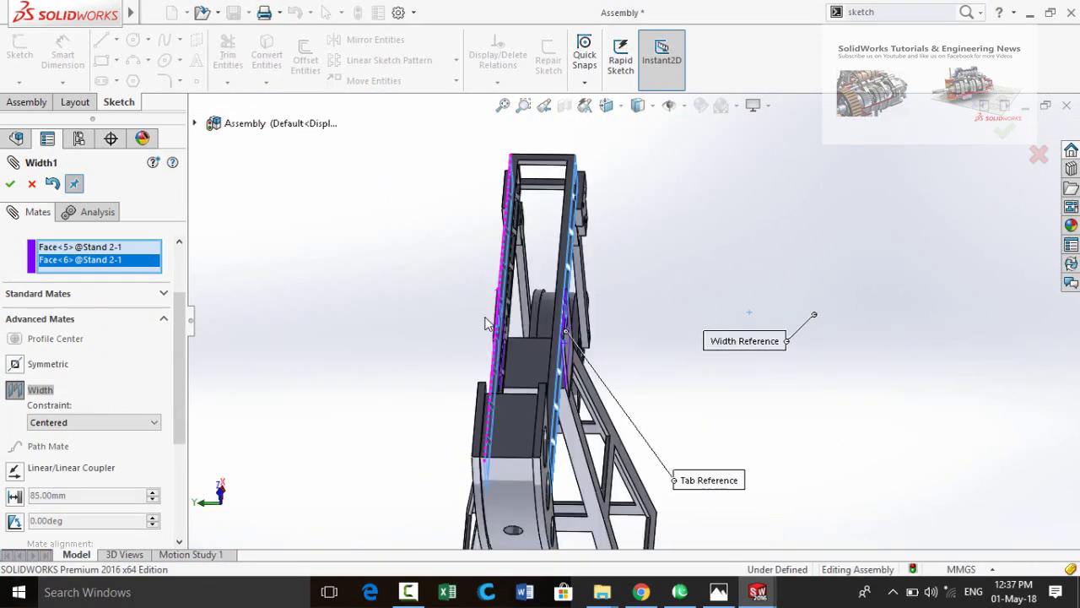
click(10, 185)
click(10, 185)
- Mate the underside of the U-shaped Stand coincident with the bottom face of Stand 2's base frame
middle_drag(402, 406, 589, 372)
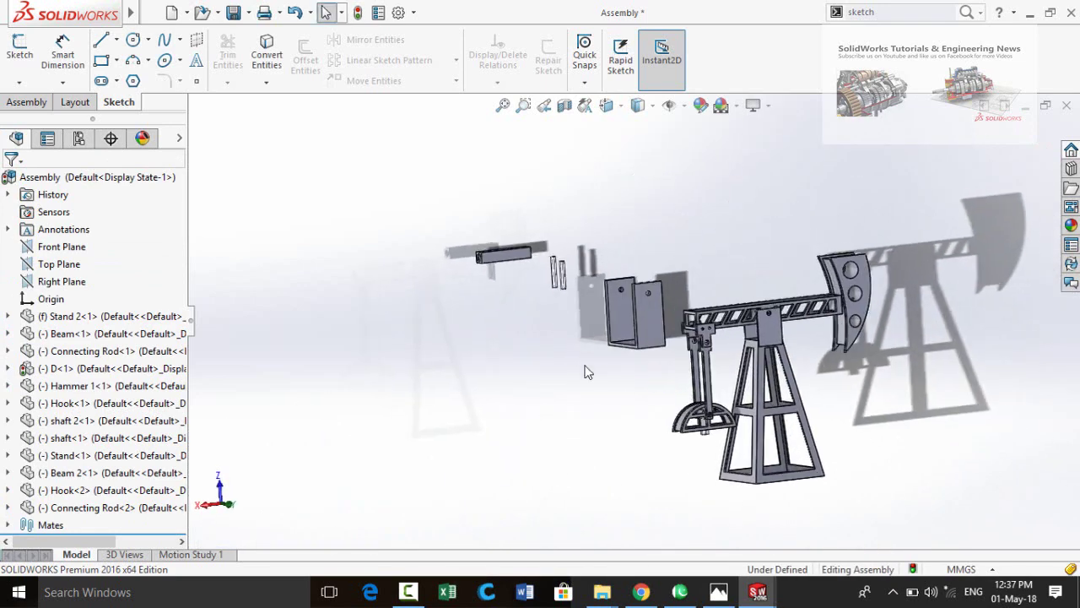
scroll(677, 341, down, 2)
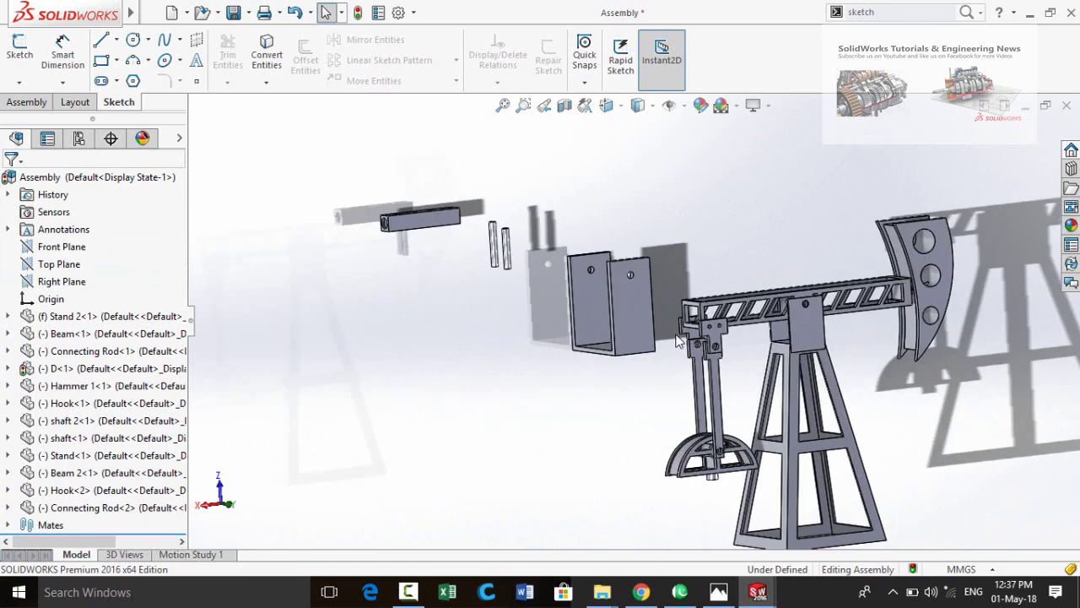
middle_drag(617, 390, 605, 317)
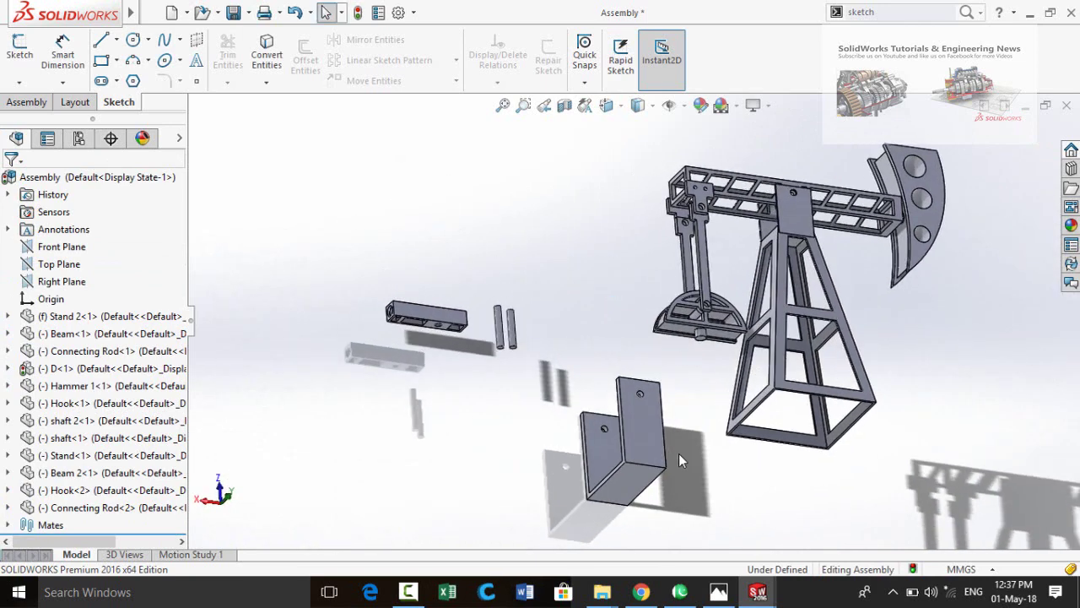
scroll(679, 454, down, 3)
click(592, 482)
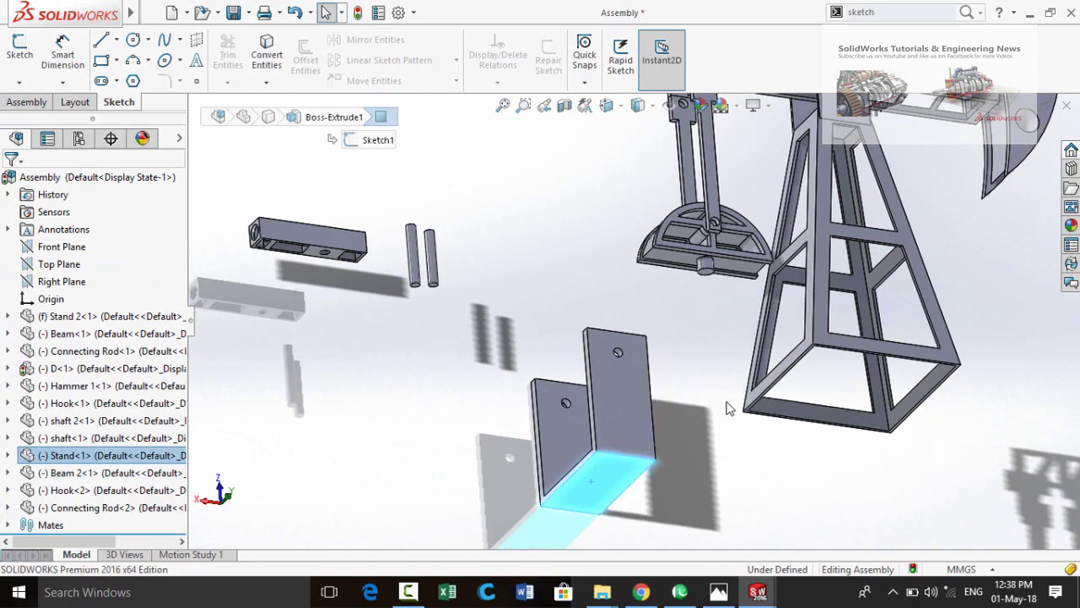
key(m)
scroll(732, 411, down, 9)
click(706, 343)
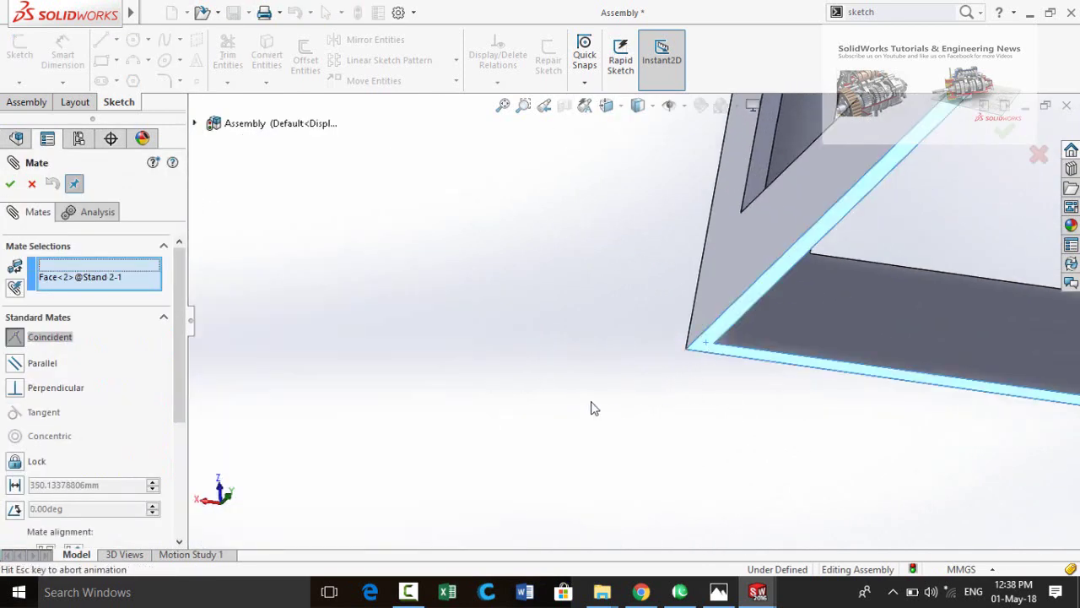
scroll(596, 408, up, 10)
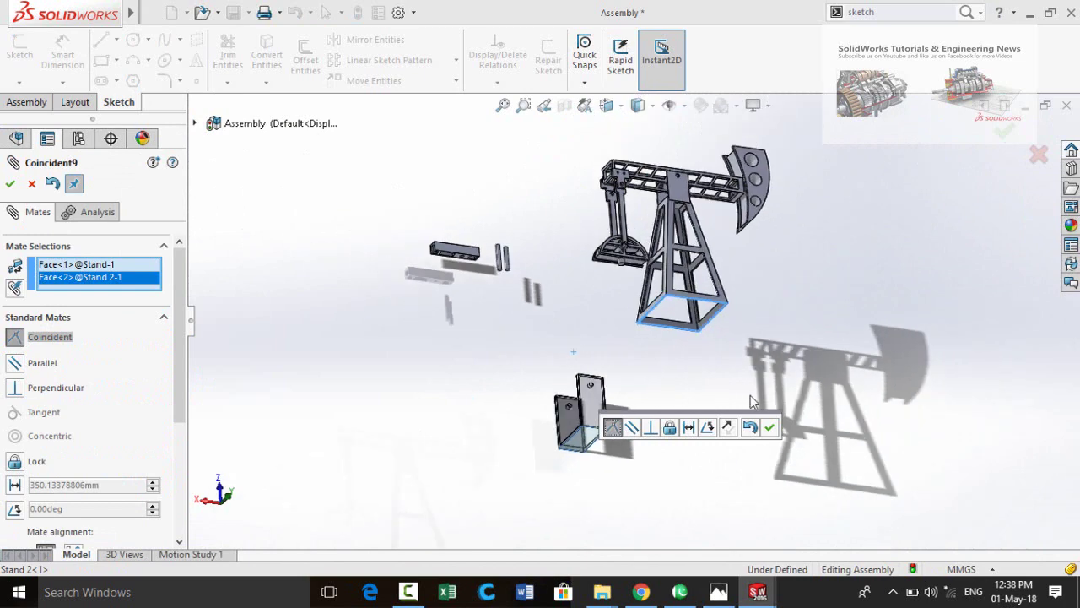
middle_drag(753, 403, 782, 444)
click(769, 427)
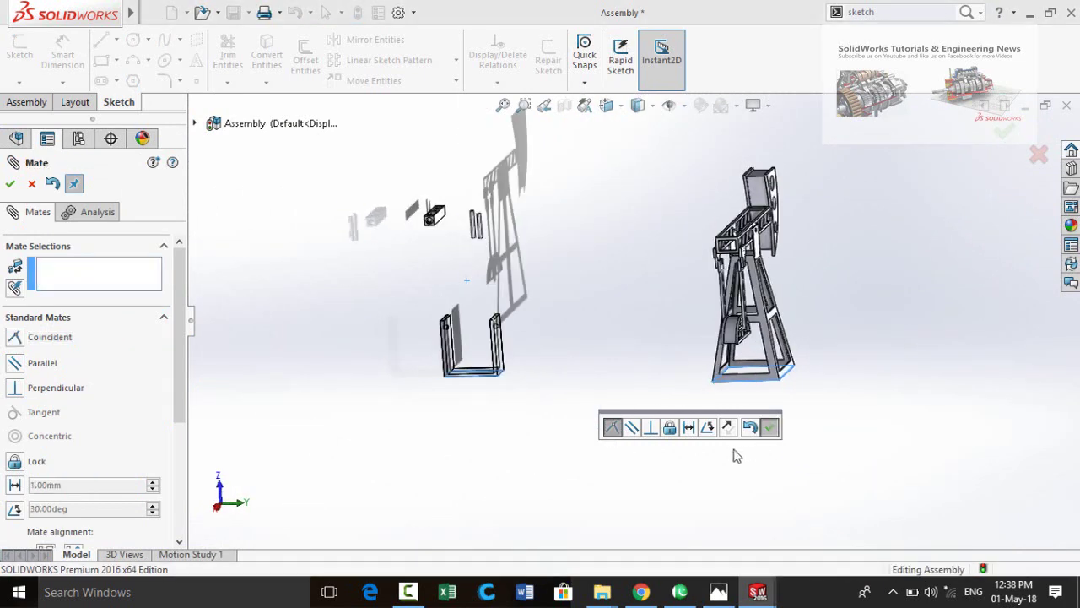
- Start an advanced Width mate with the Centered constraint and bring Stand 2's base into close view
middle_drag(604, 417, 582, 409)
scroll(5, 379, down, 3)
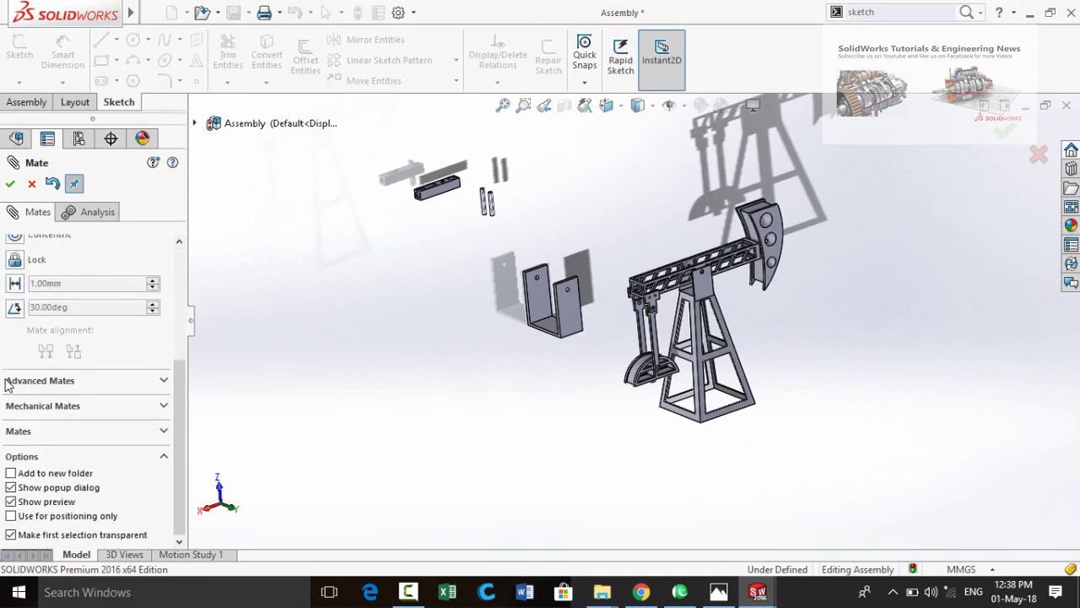
click(42, 381)
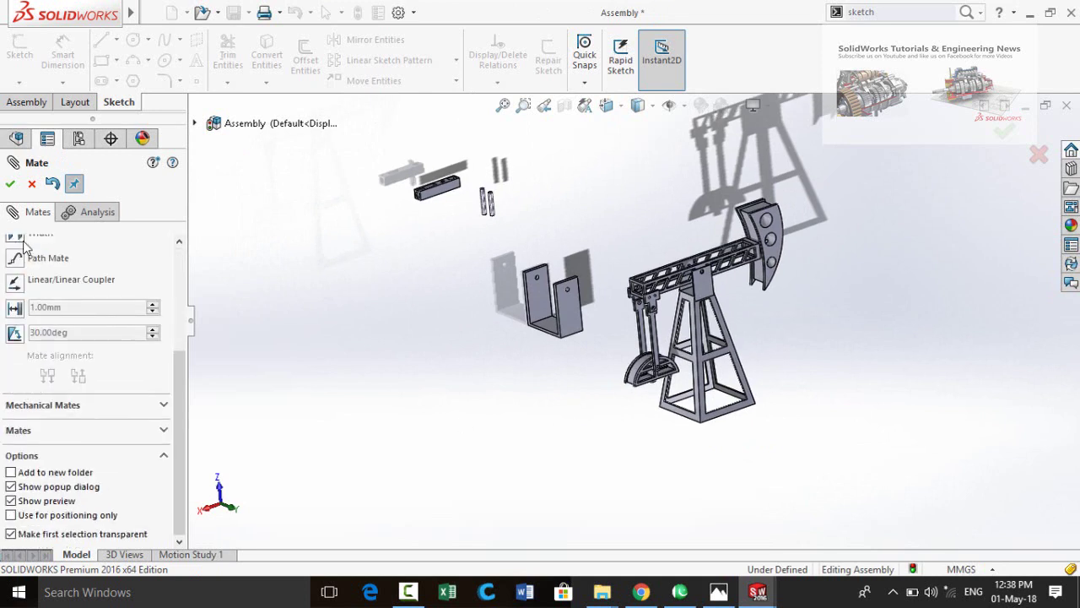
scroll(118, 296, up, 2)
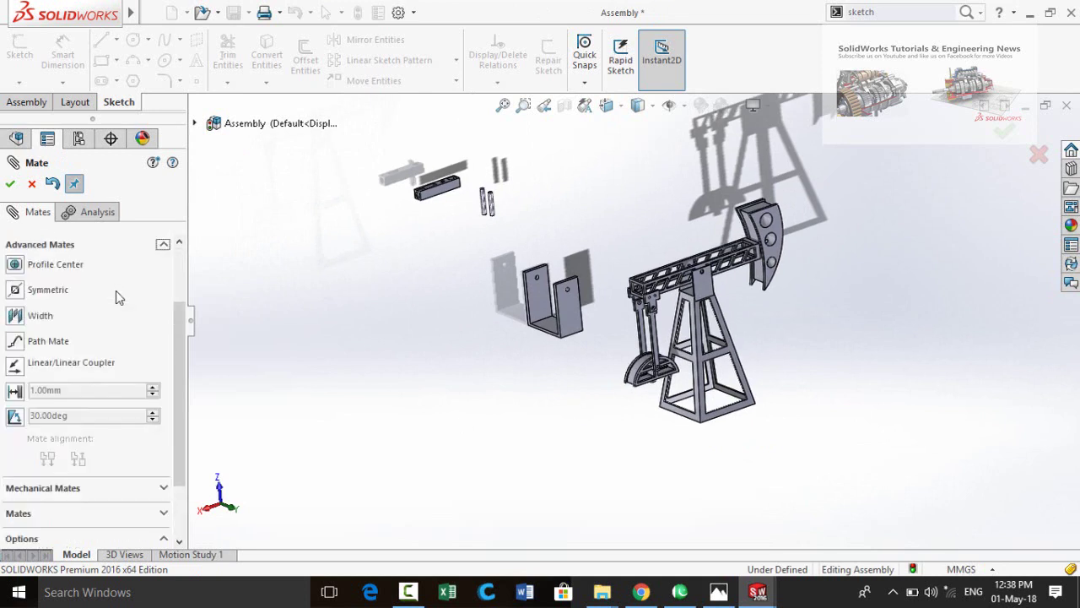
click(21, 317)
scroll(776, 437, down, 3)
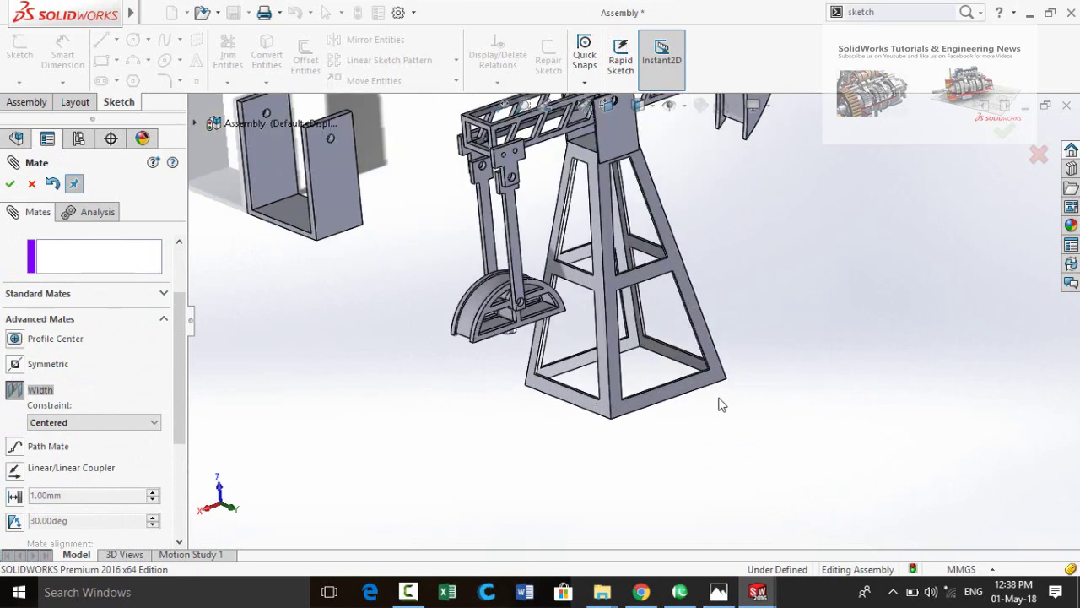
- Center the U-shaped Stand between two opposite sloping faces of the tower base with a Width mate, using its two upright plates as tabs
click(658, 405)
middle_drag(574, 441, 477, 389)
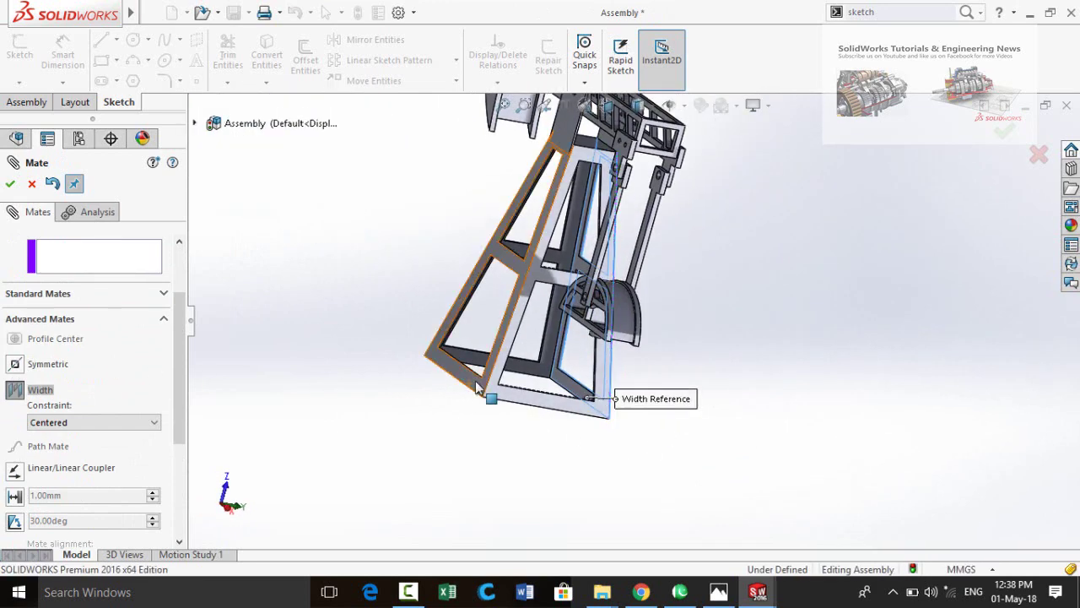
click(476, 386)
scroll(375, 417, up, 5)
scroll(416, 300, down, 4)
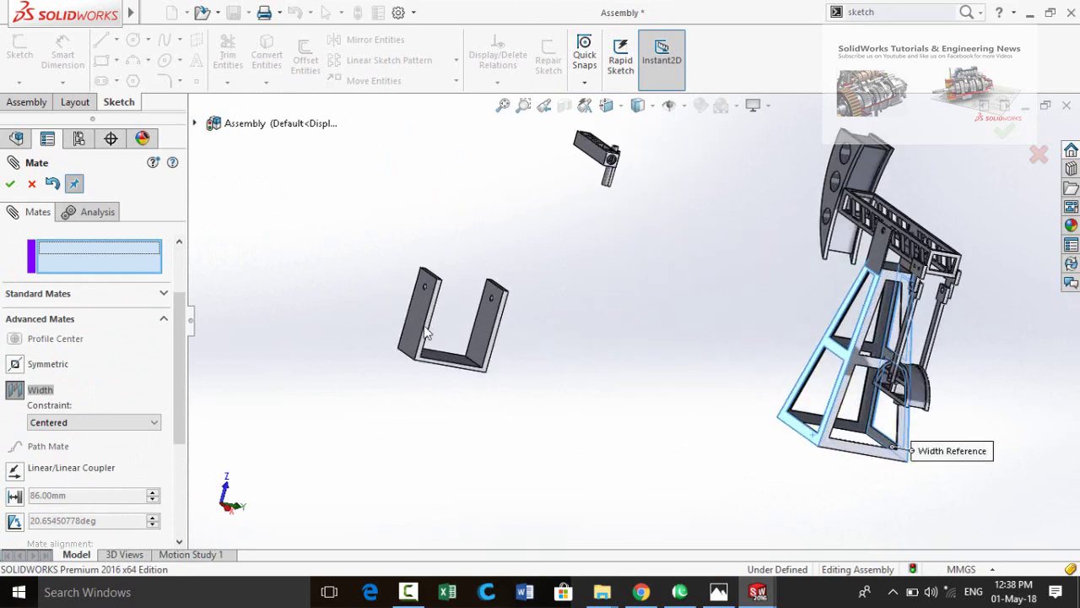
click(416, 331)
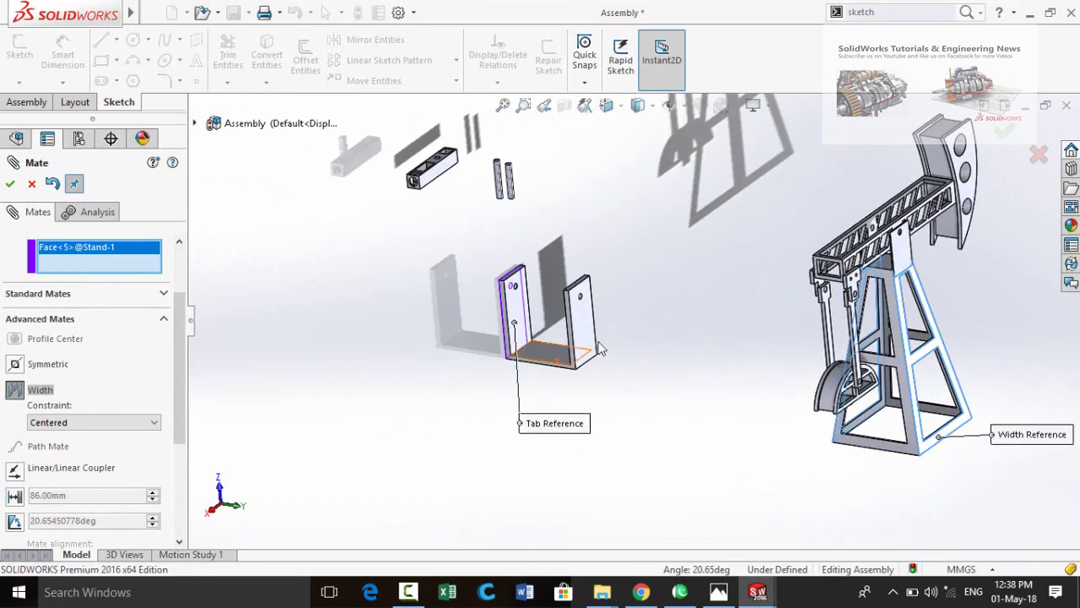
click(585, 339)
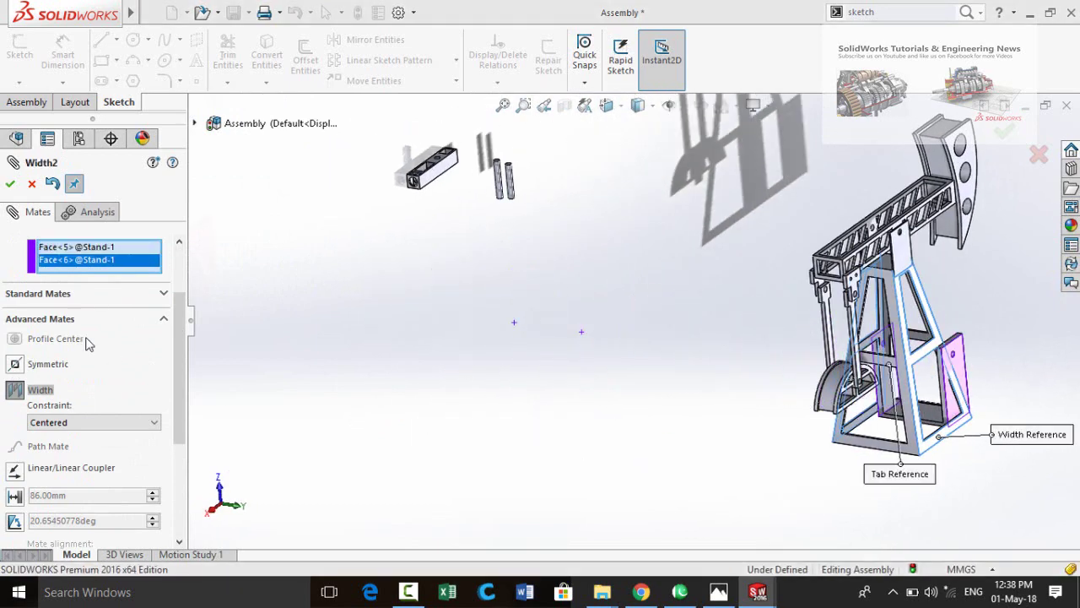
click(10, 184)
- Move the U-shaped Stand out of the tower base to the free space beside it and close the Mate command
scroll(712, 434, up, 3)
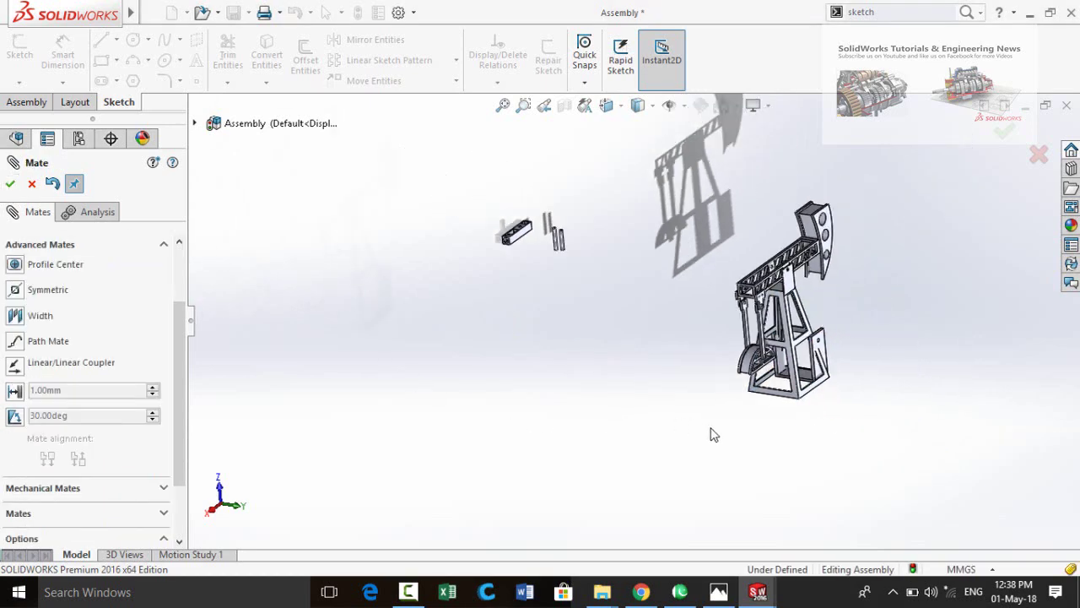
middle_drag(712, 434, 673, 441)
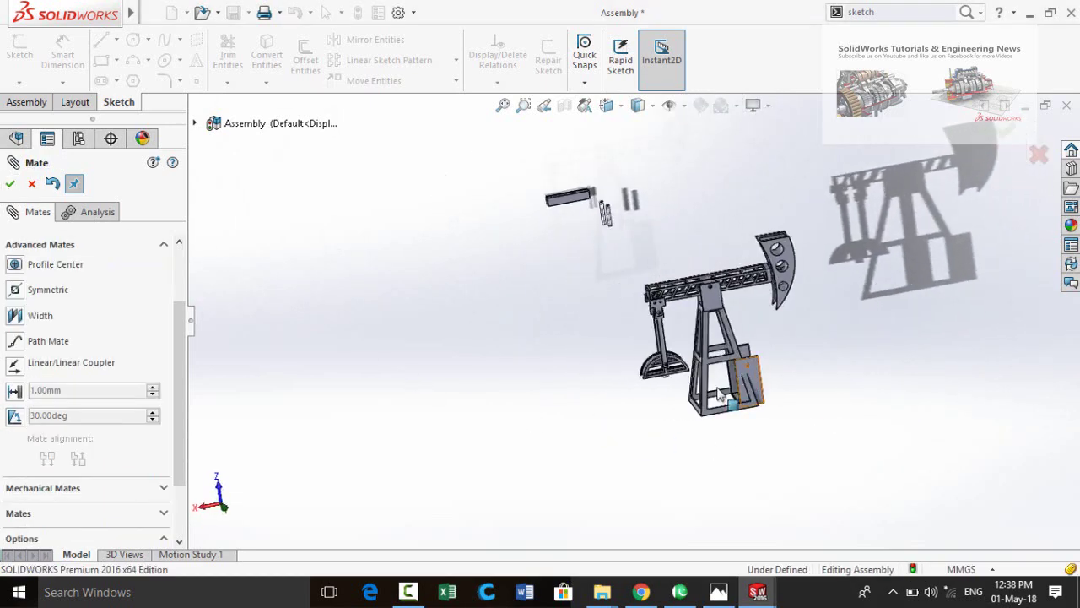
drag(750, 382, 565, 427)
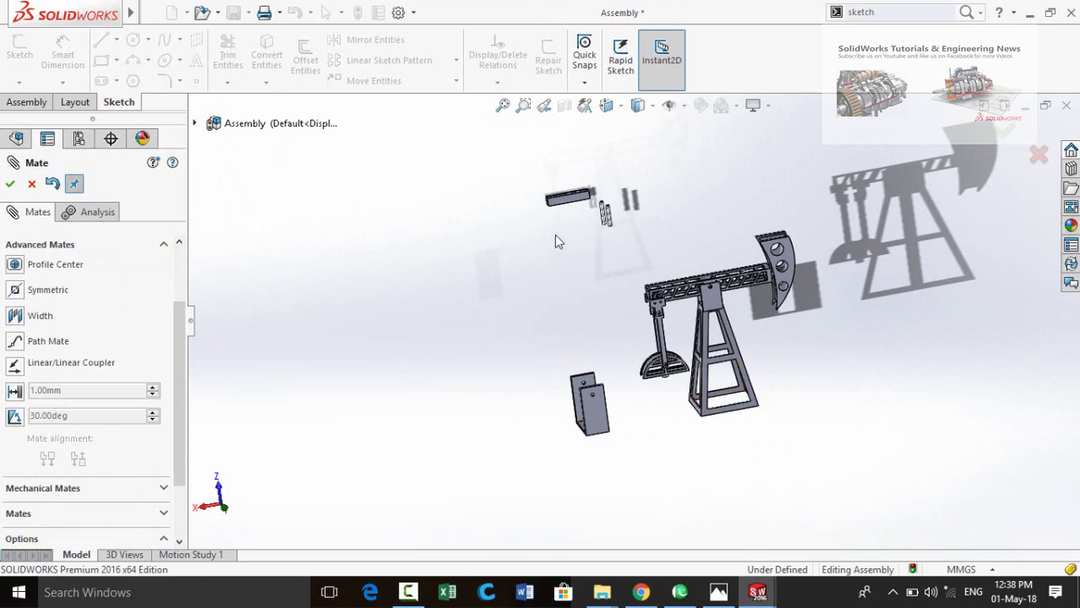
scroll(621, 254, down, 3)
mouse_move(599, 310)
middle_down()
mouse_move(598, 296)
mouse_move(610, 295)
middle_up()
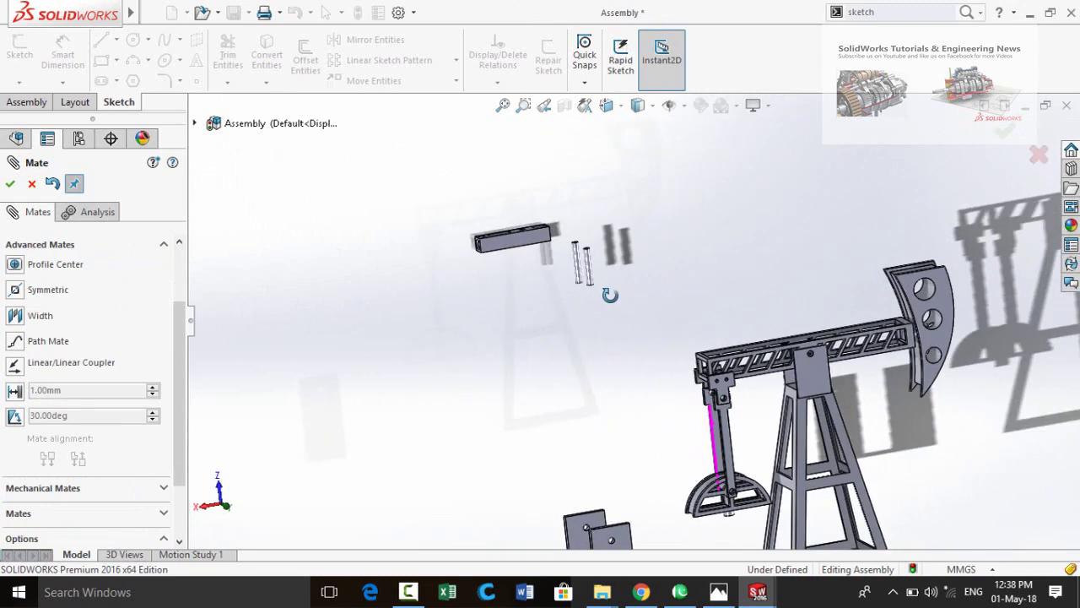
key(Escape)
- Mate the cylindrical face of shaft 2 concentric with the Beam's pivot hole at the top of the tower
scroll(590, 296, down, 3)
scroll(462, 314, down, 2)
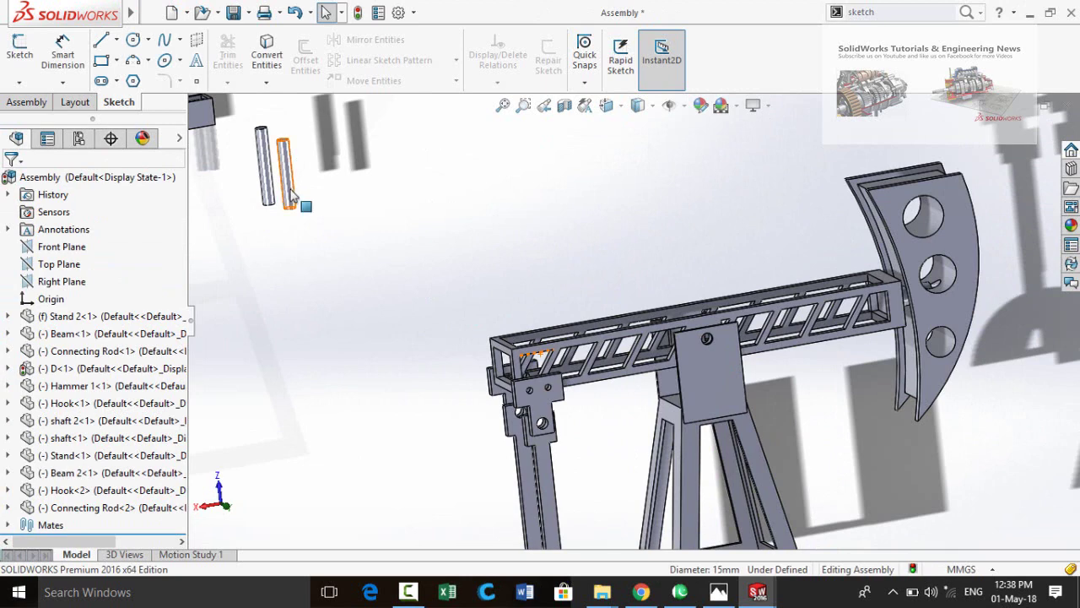
click(289, 196)
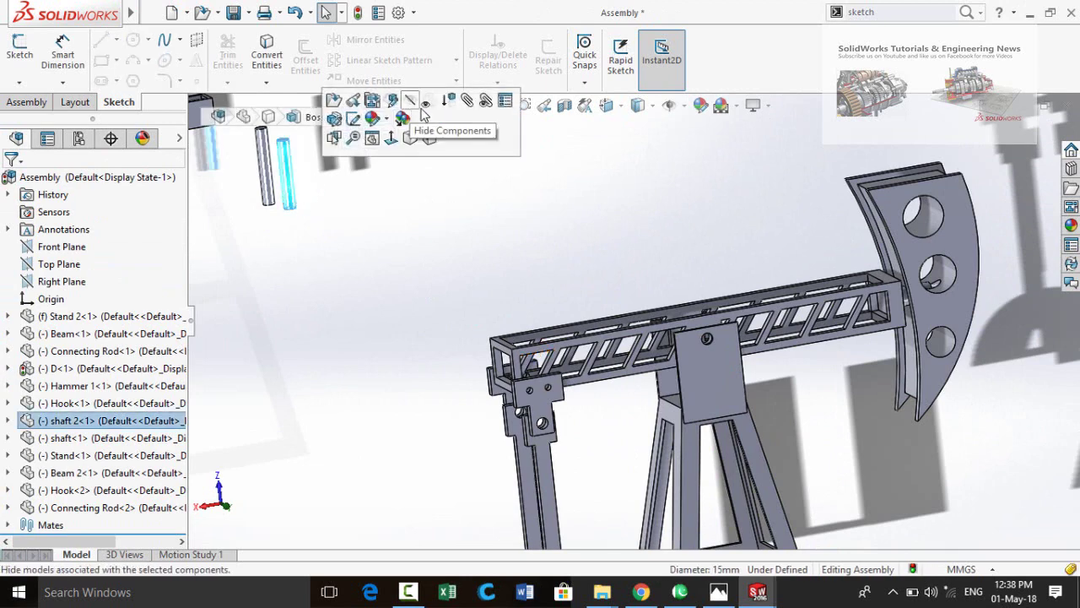
key(m)
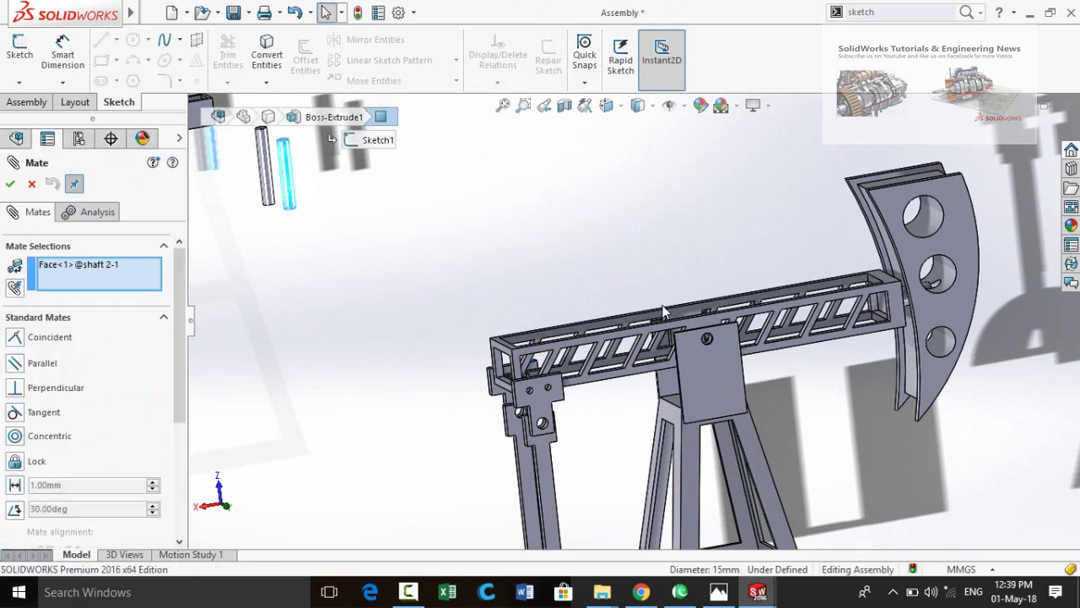
scroll(722, 366, down, 6)
middle_drag(659, 295, 673, 324)
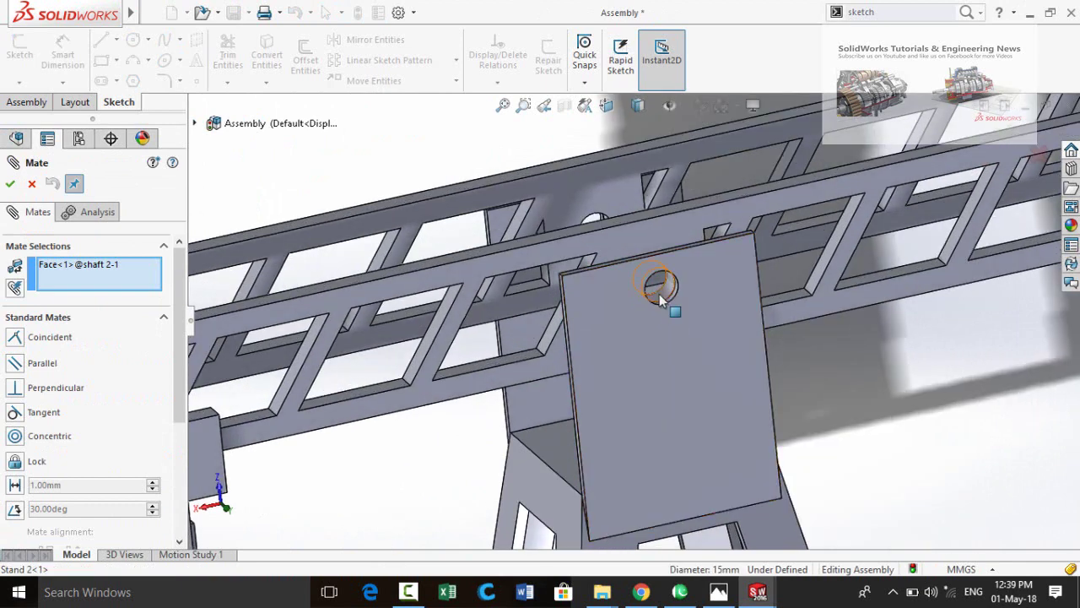
click(663, 300)
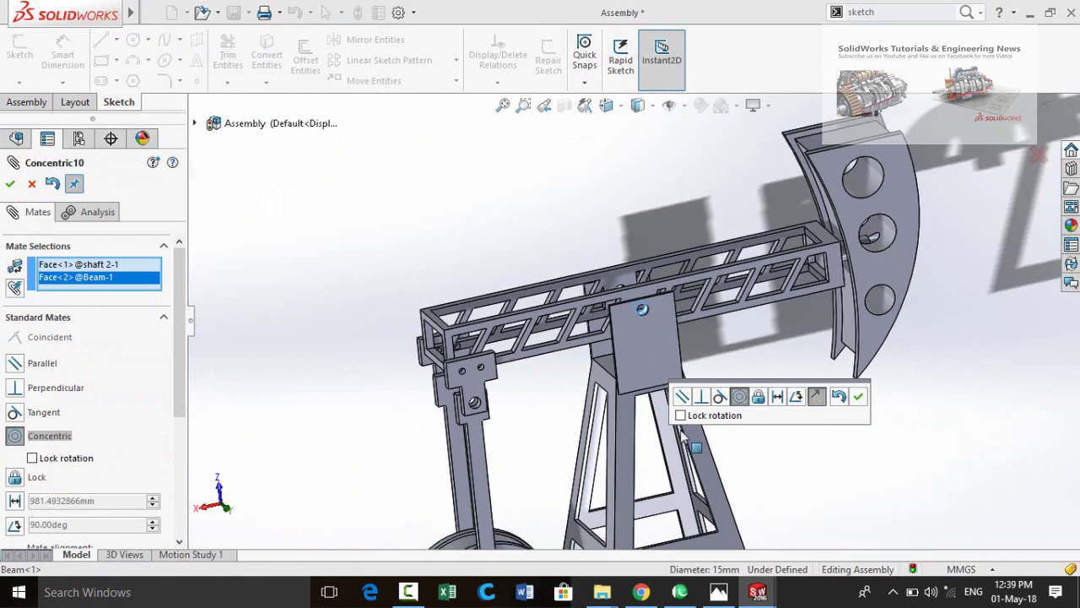
click(858, 397)
- Set up a centered Width mate with the faces of the tower's two upper pivot plates as width references
key(f)
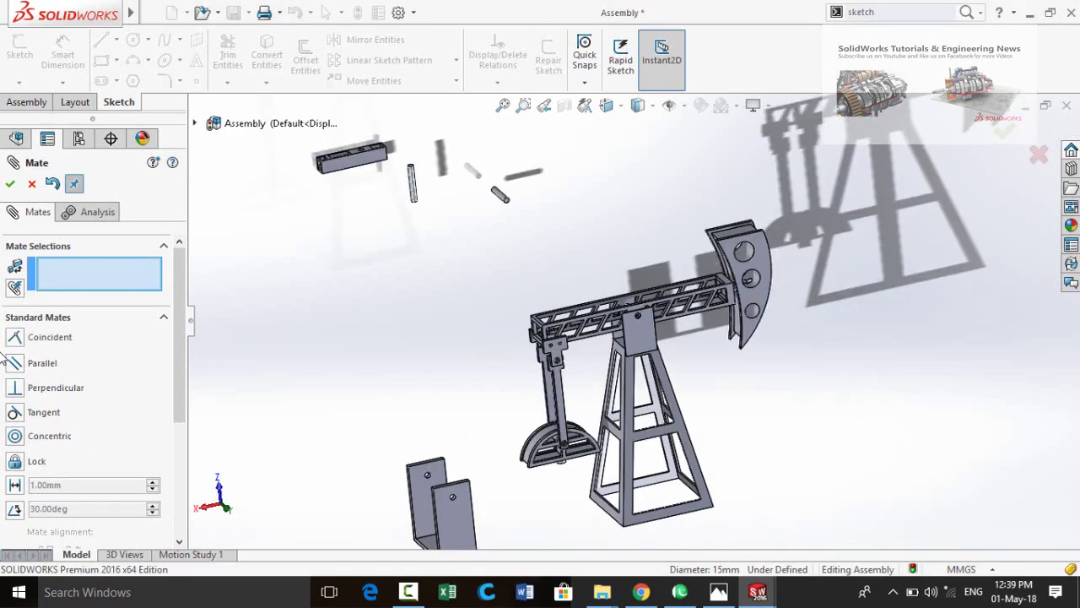
scroll(682, 321, down, 5)
middle_drag(564, 368, 539, 344)
scroll(286, 281, up, 3)
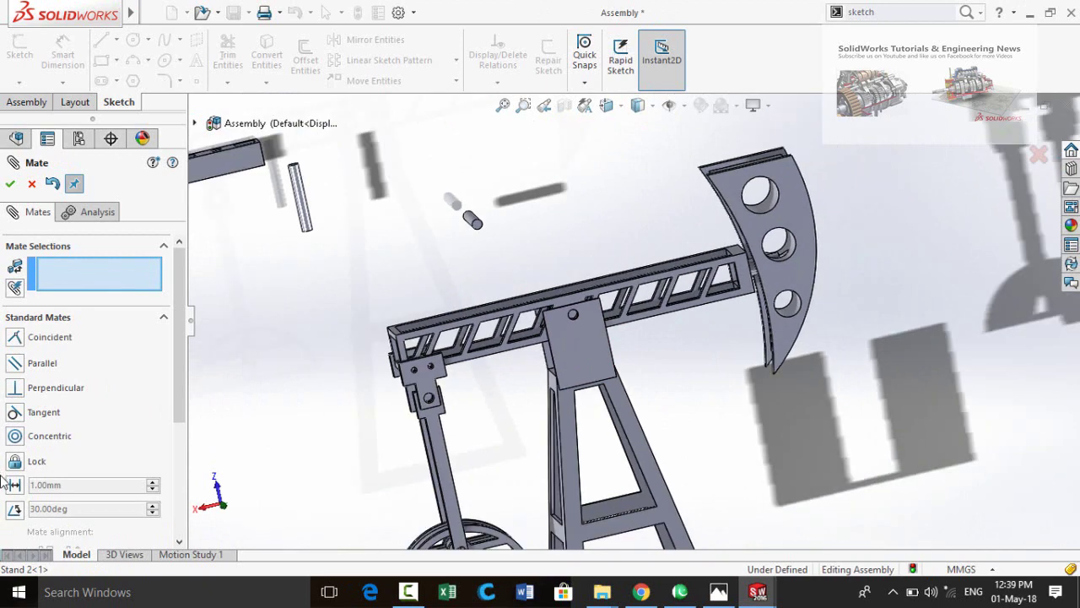
scroll(20, 464, down, 3)
click(41, 416)
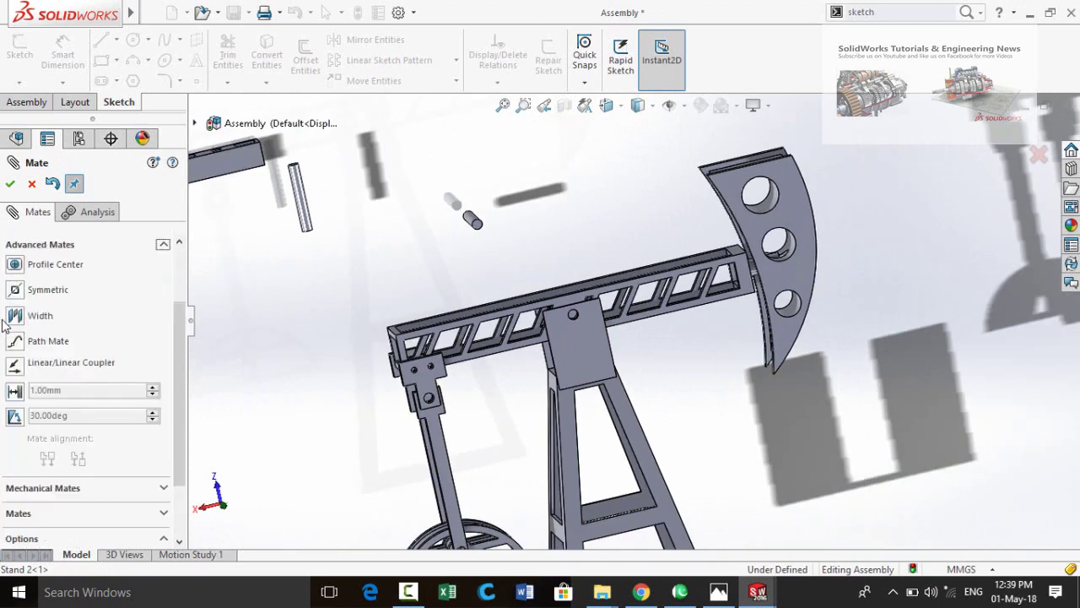
click(14, 315)
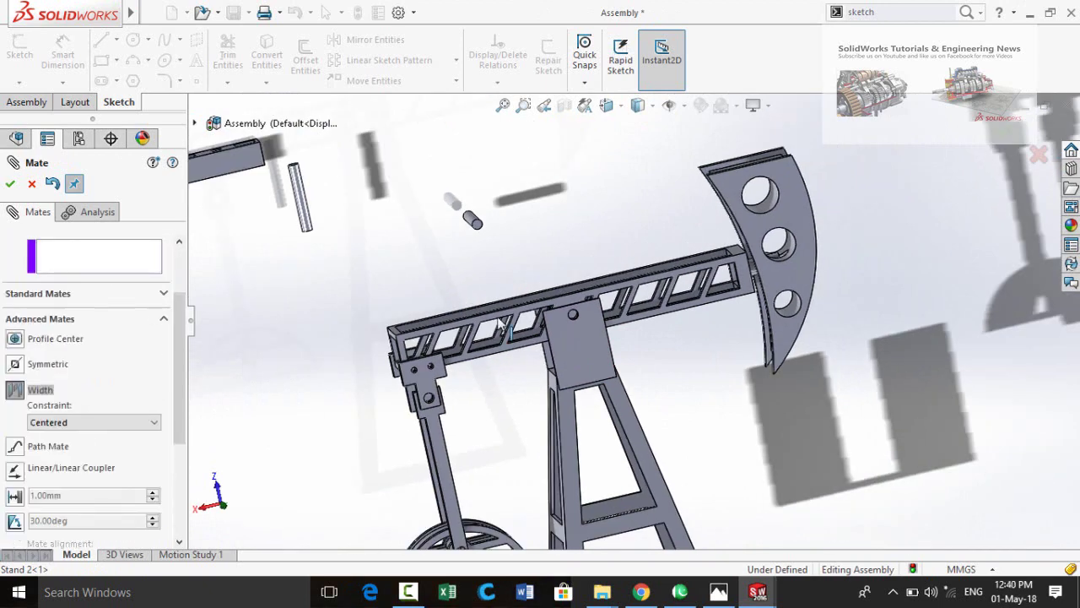
click(596, 366)
middle_drag(540, 363, 360, 289)
- Use both end faces of shaft 2 as tab references, accept the Width mate and close the Mate command
scroll(255, 198, down, 5)
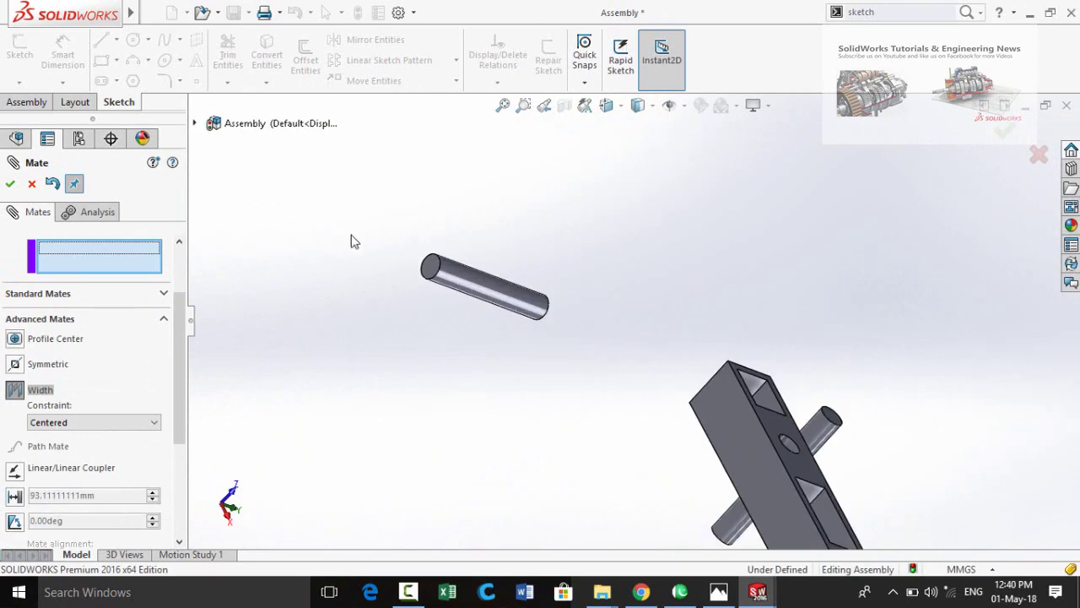
click(432, 274)
middle_drag(476, 295, 435, 263)
click(556, 308)
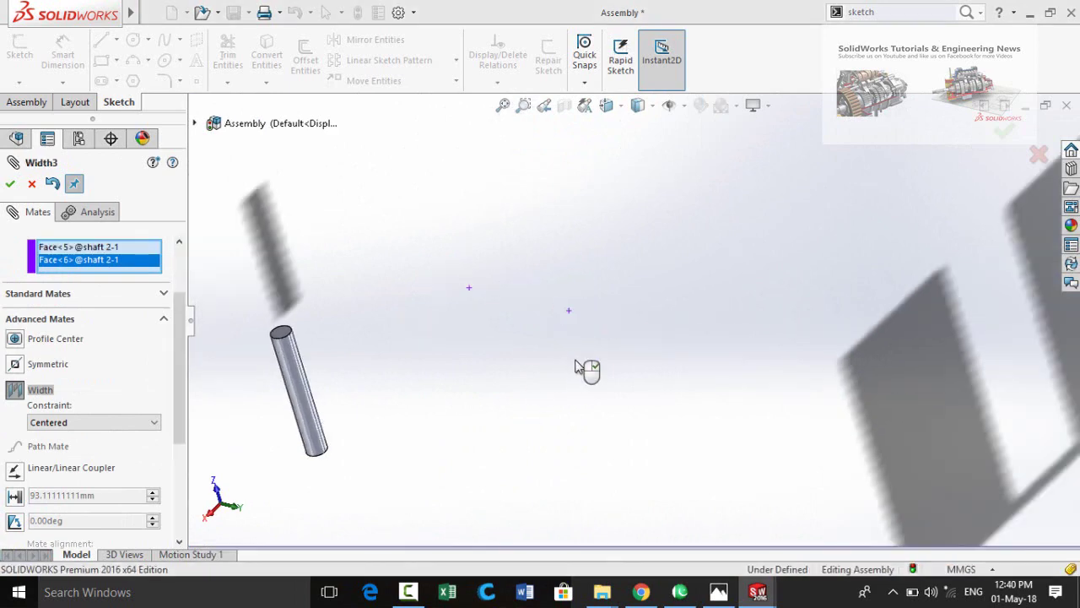
scroll(577, 373, up, 5)
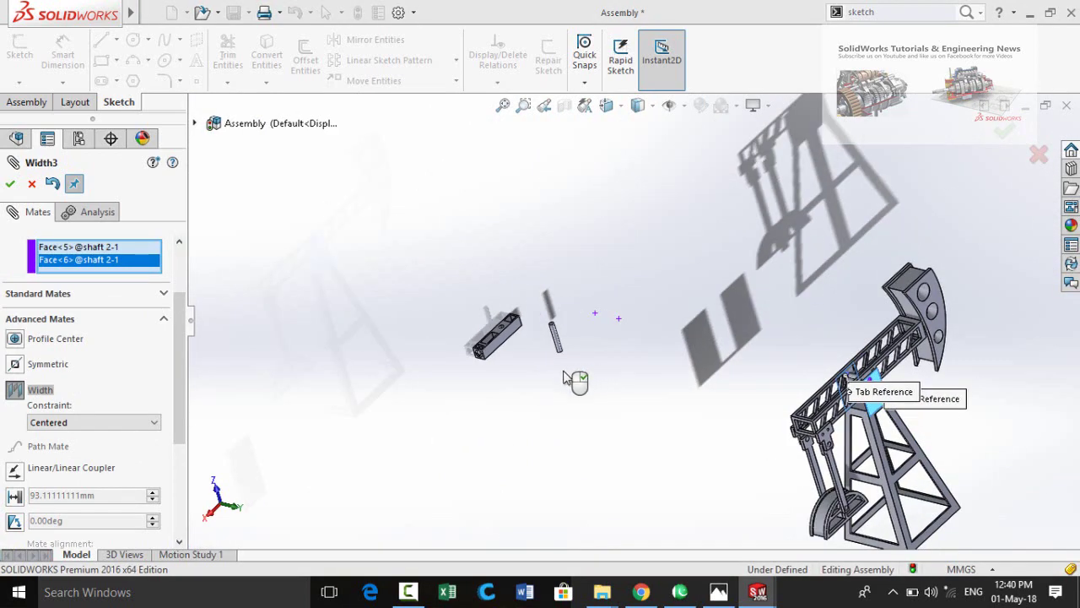
click(11, 183)
click(10, 183)
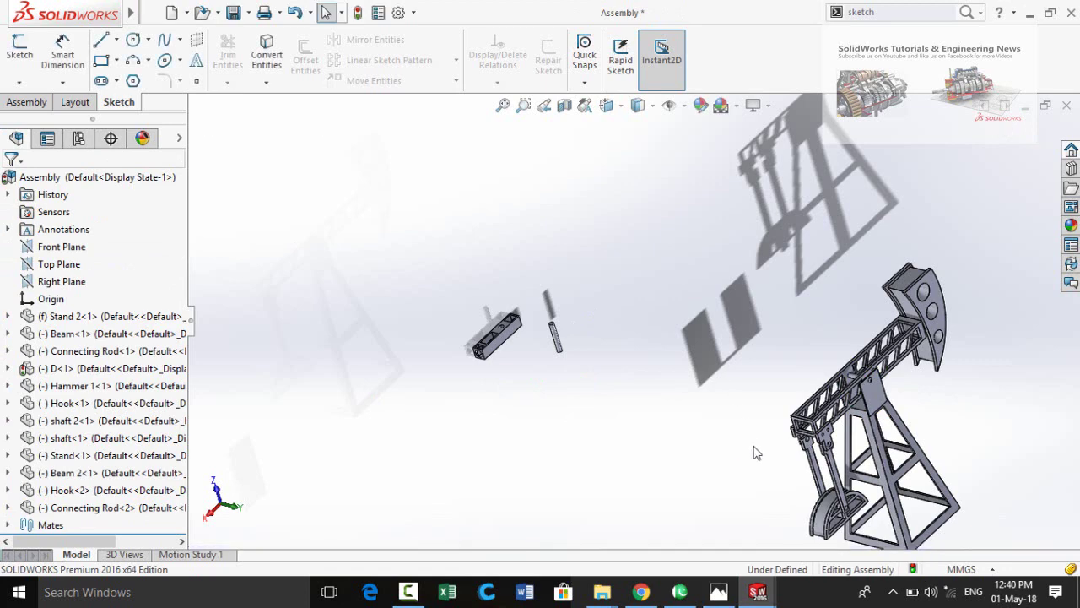
- Pull the half-round part D upward to swing the linkage and bring the main beam nearly level
middle_drag(852, 429, 800, 434)
scroll(675, 404, down, 6)
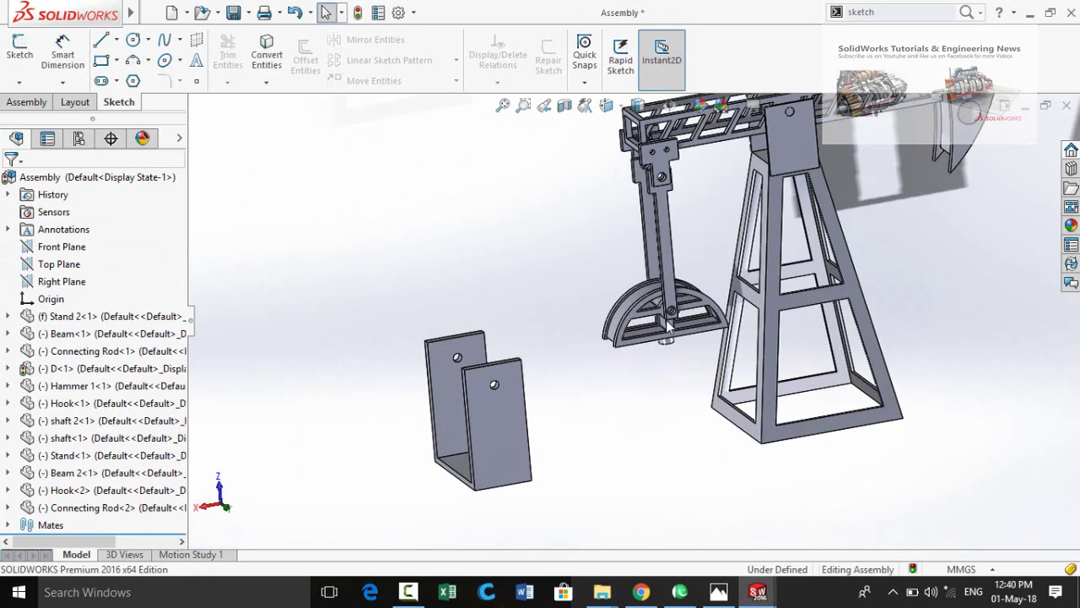
drag(621, 349, 557, 246)
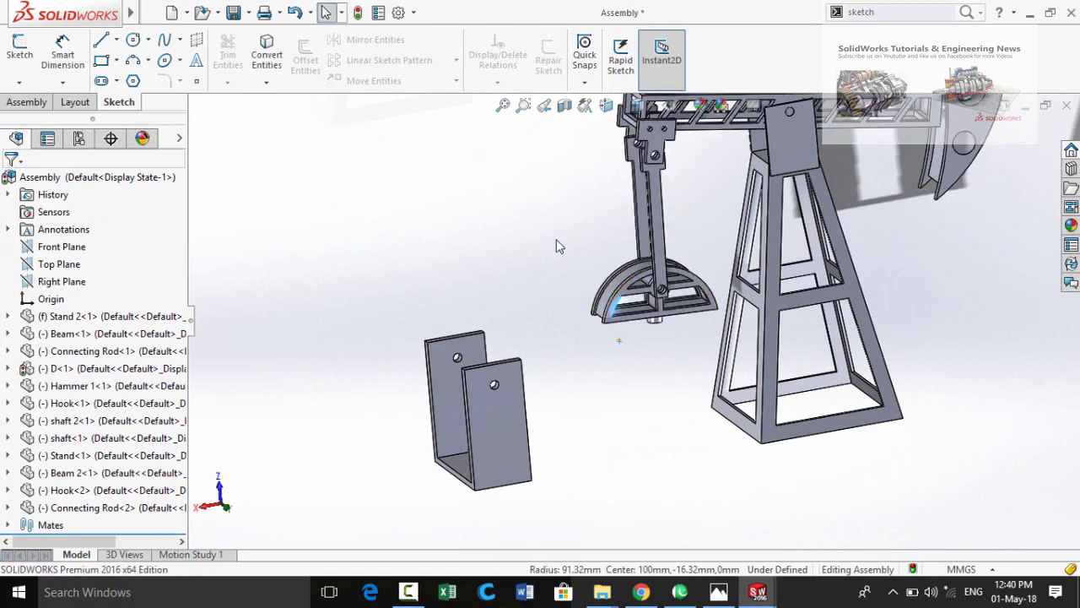
- Move Beam 2 down into the free space beside the half-round part D and deselect it
scroll(557, 245, up, 4)
scroll(579, 283, down, 3)
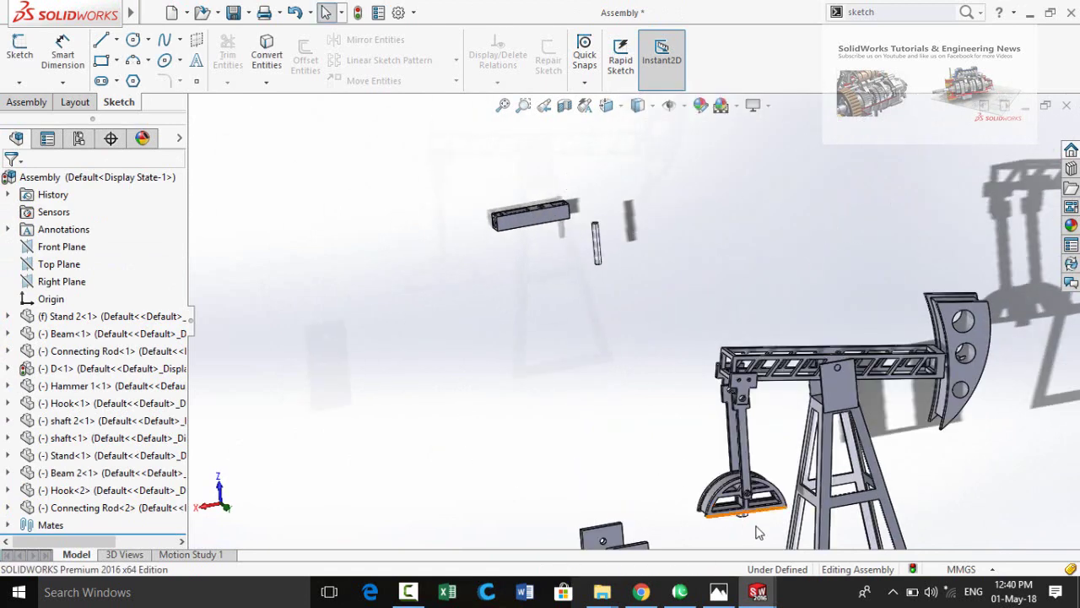
drag(553, 237, 680, 458)
scroll(680, 459, up, 3)
scroll(680, 458, down, 4)
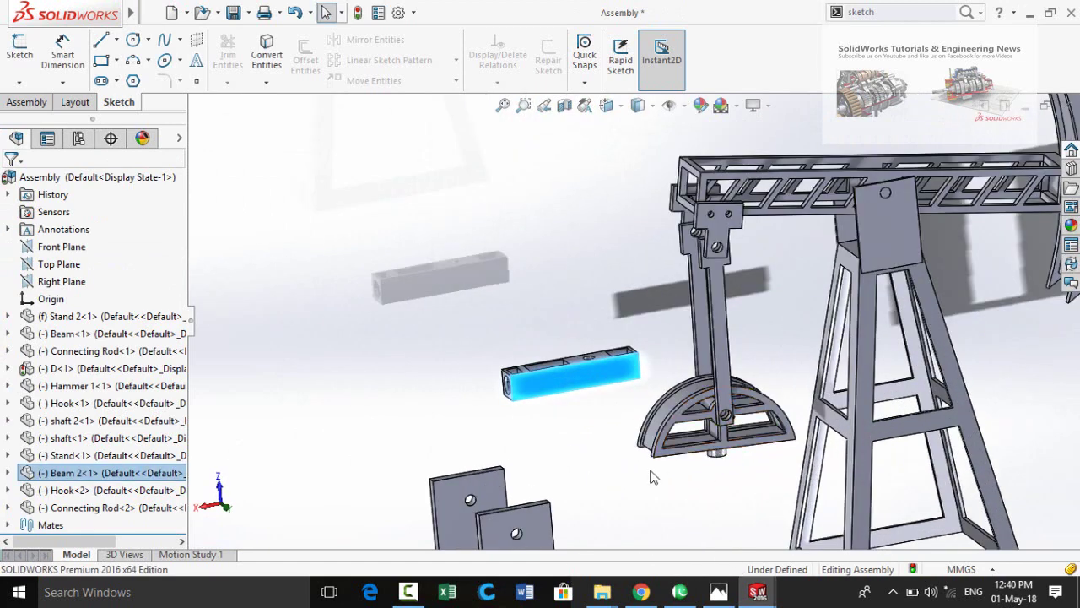
click(528, 428)
- Set up a concentric mate between the 25 mm round hole in Beam 2's end and the pin under part D
scroll(528, 428, down, 6)
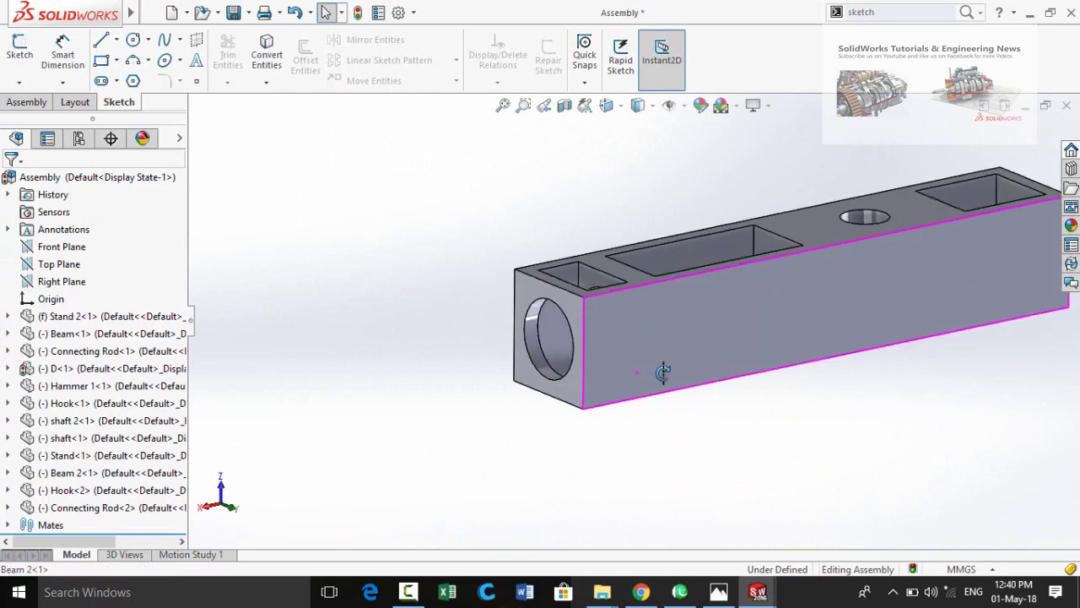
scroll(574, 426, up, 1)
click(543, 377)
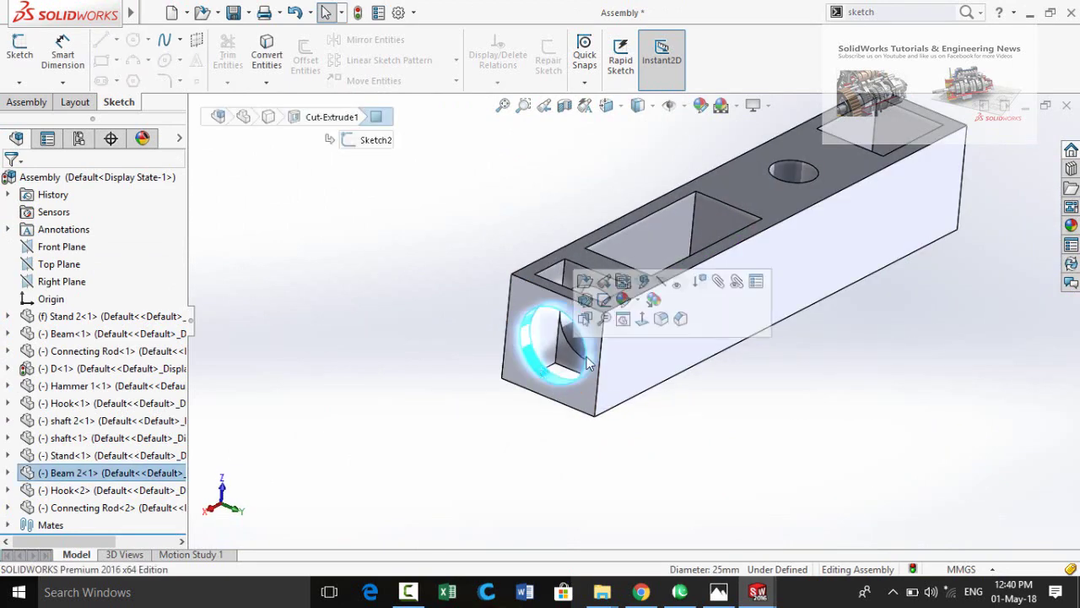
key(m)
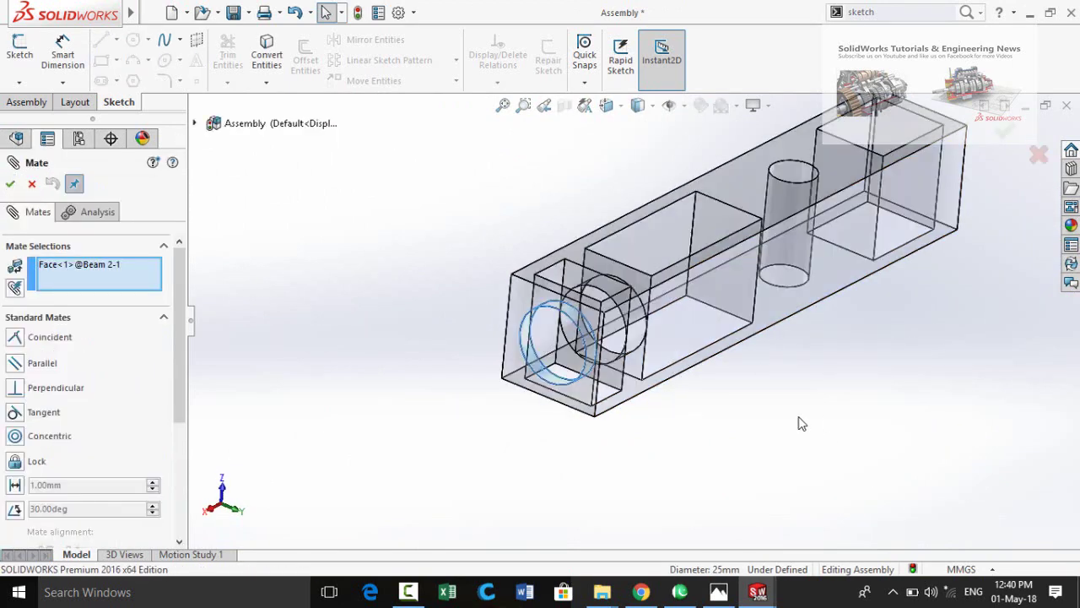
scroll(800, 418, up, 10)
middle_drag(809, 391, 754, 336)
scroll(746, 317, down, 12)
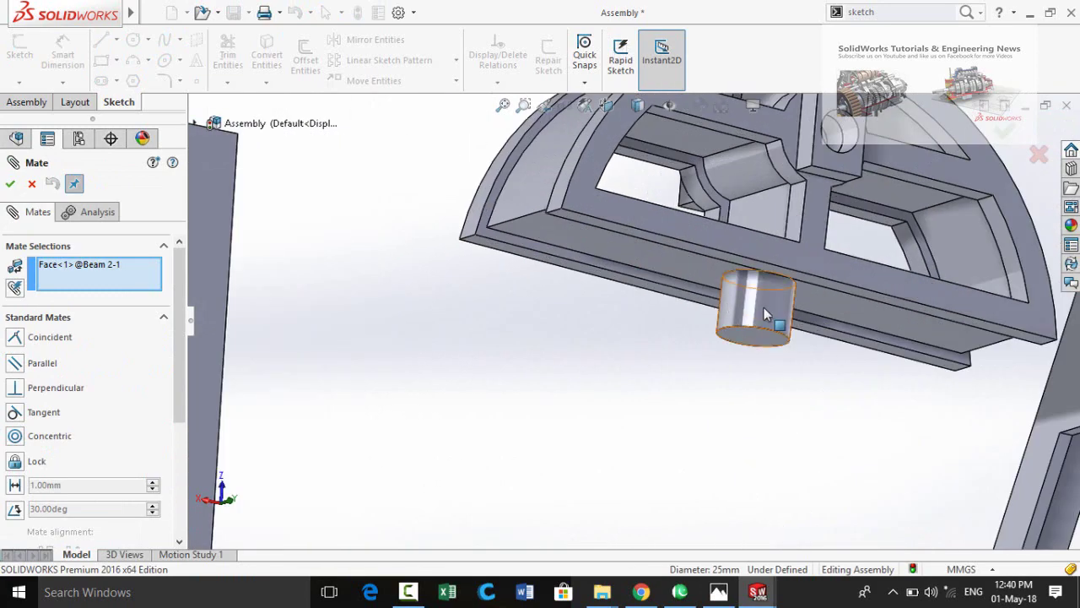
click(764, 313)
scroll(549, 397, up, 8)
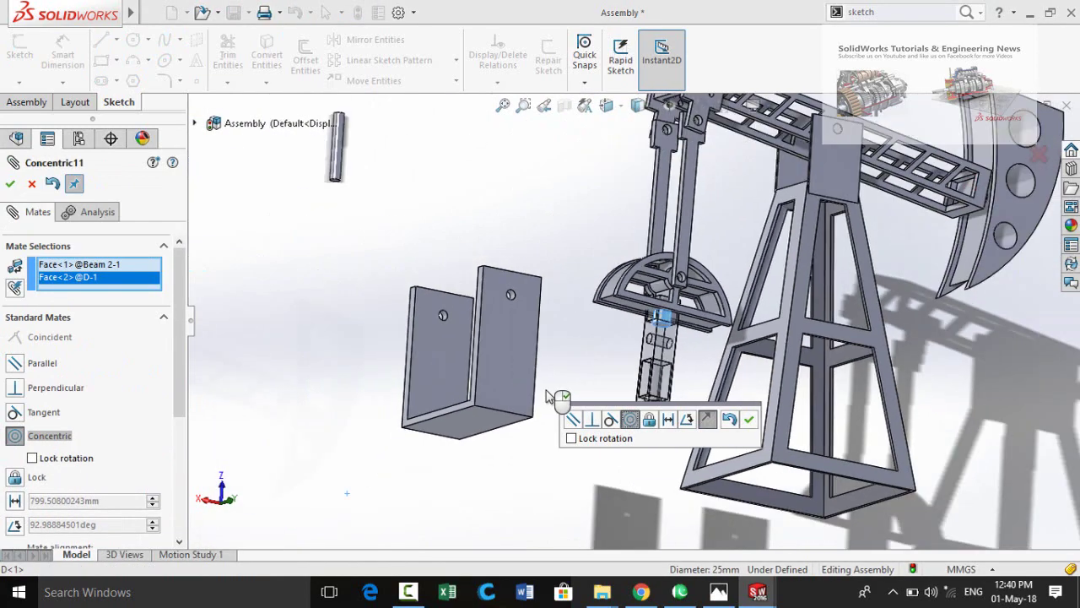
- Flip the alignment of Beam 2's concentric mate and accept the mate
middle_drag(599, 528, 700, 465)
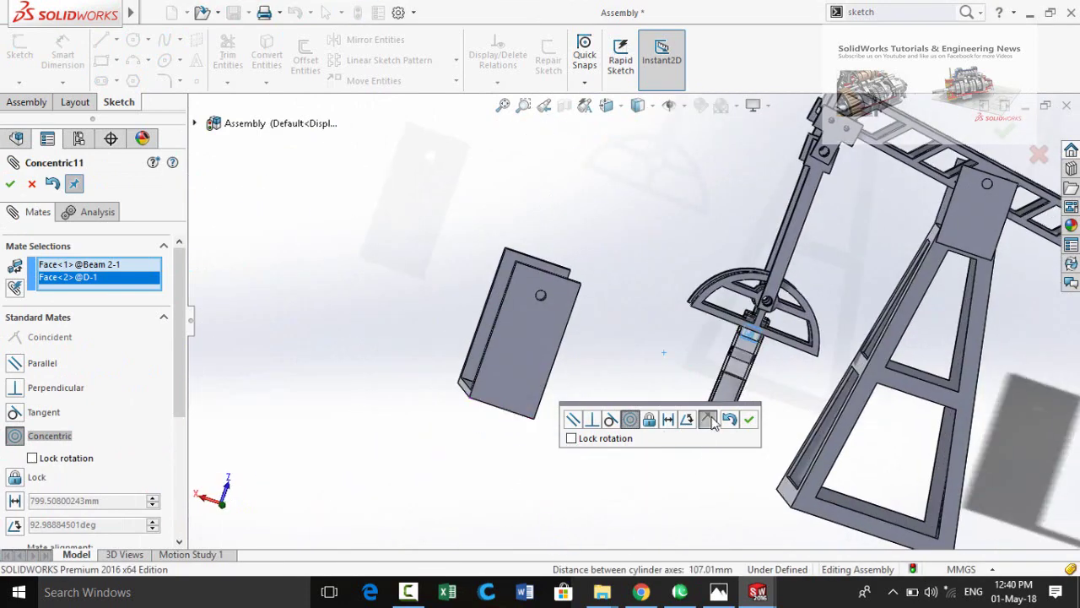
drag(700, 410, 568, 445)
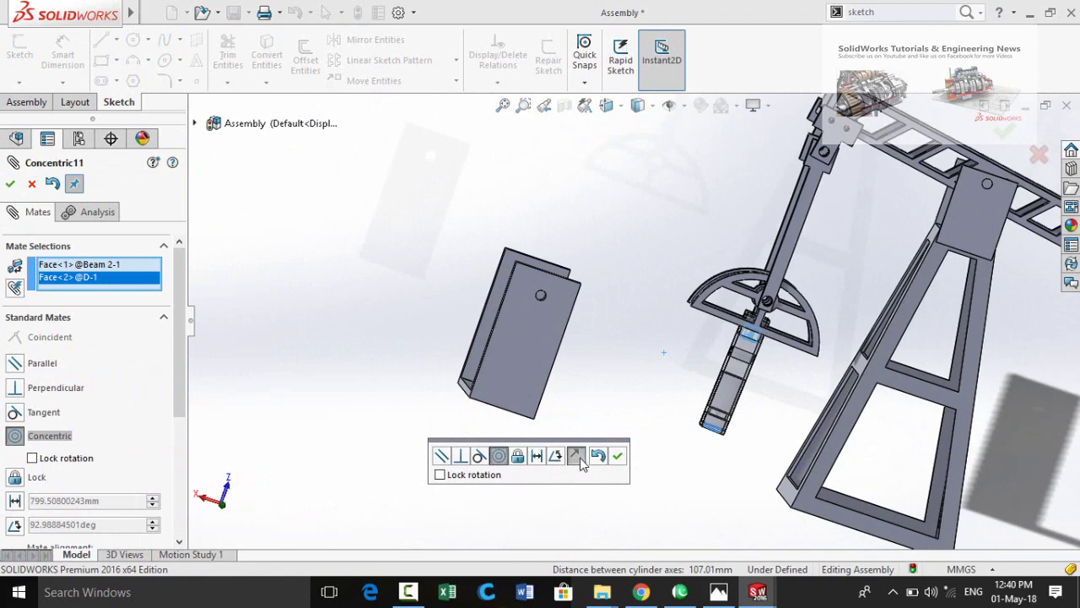
click(579, 460)
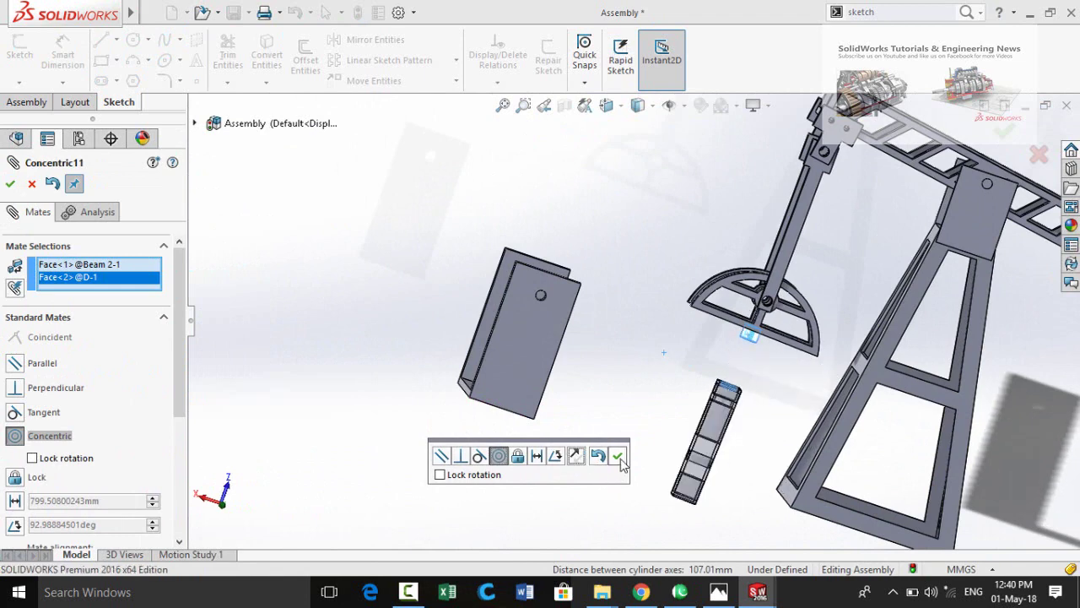
click(618, 457)
- Add a 2 mm distance mate between the flat face of the half-round part D and the end face of Beam 2
middle_drag(755, 374, 775, 356)
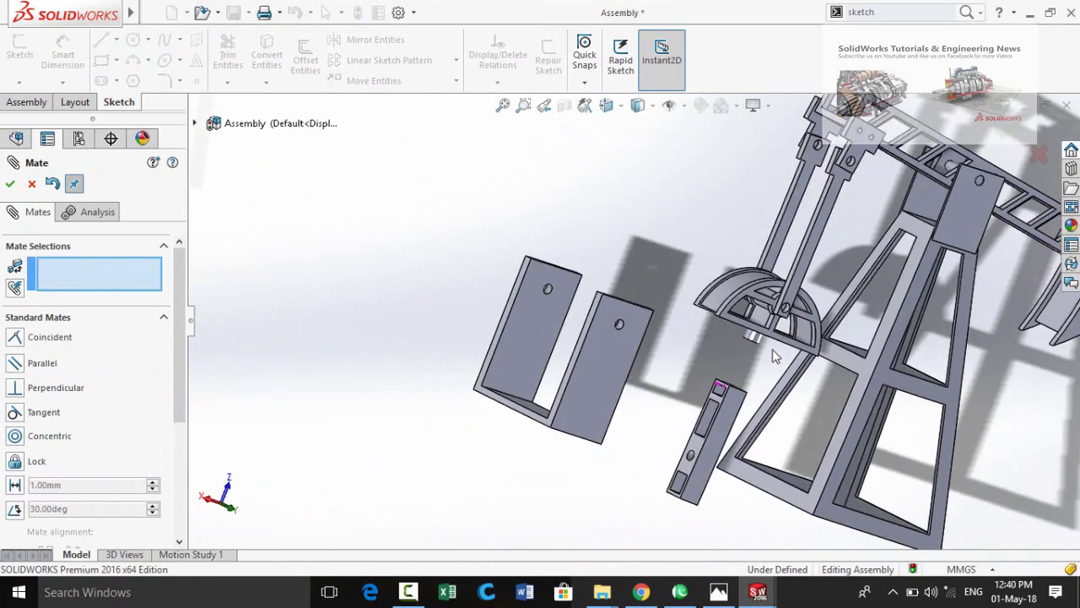
scroll(775, 356, down, 6)
click(625, 345)
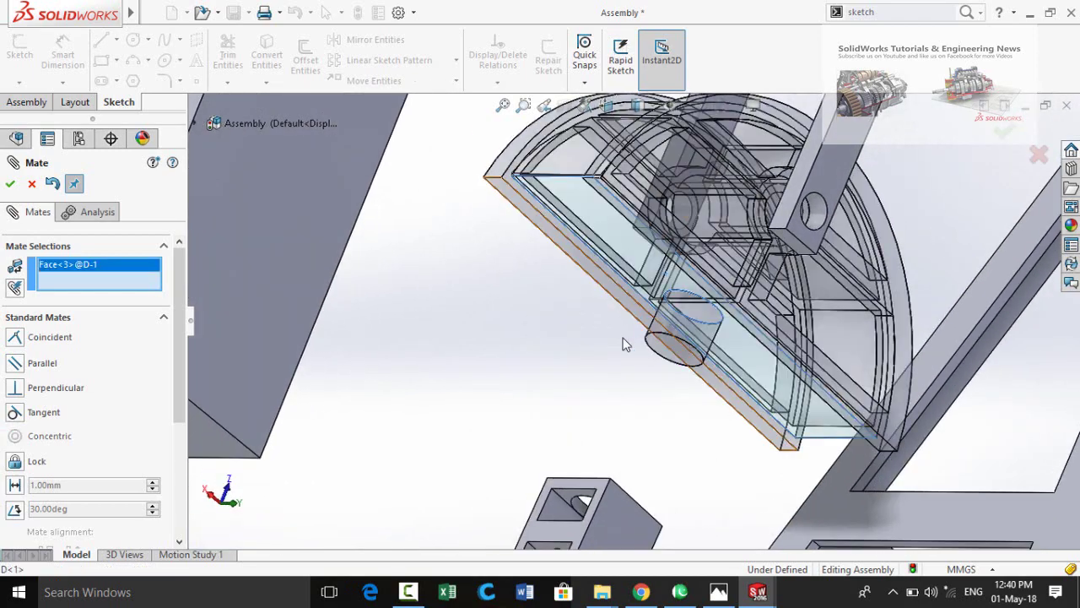
scroll(626, 344, up, 4)
middle_drag(629, 343, 596, 427)
scroll(594, 422, down, 4)
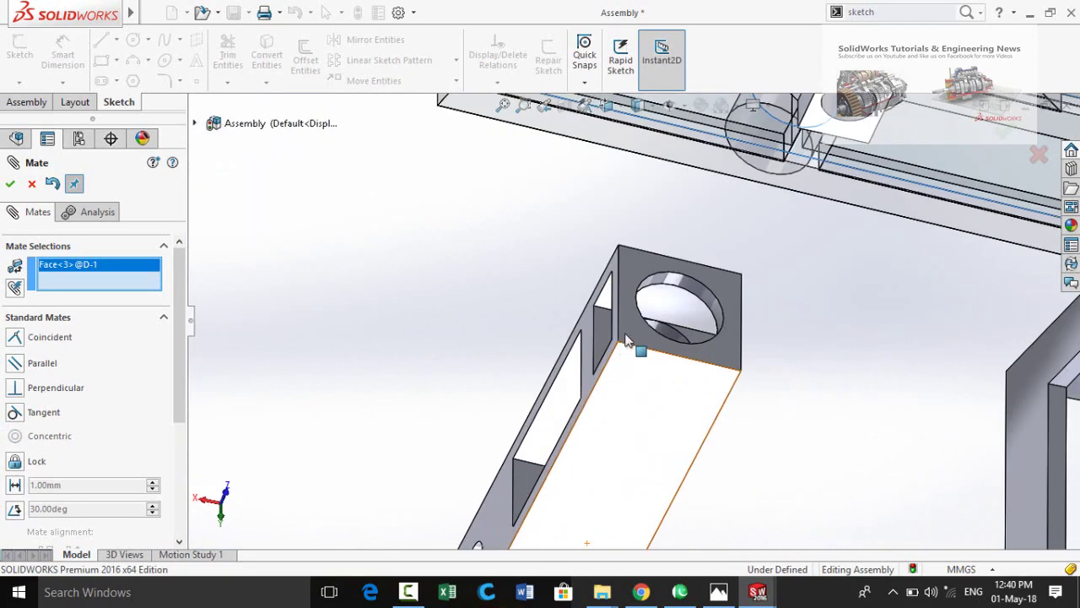
click(588, 385)
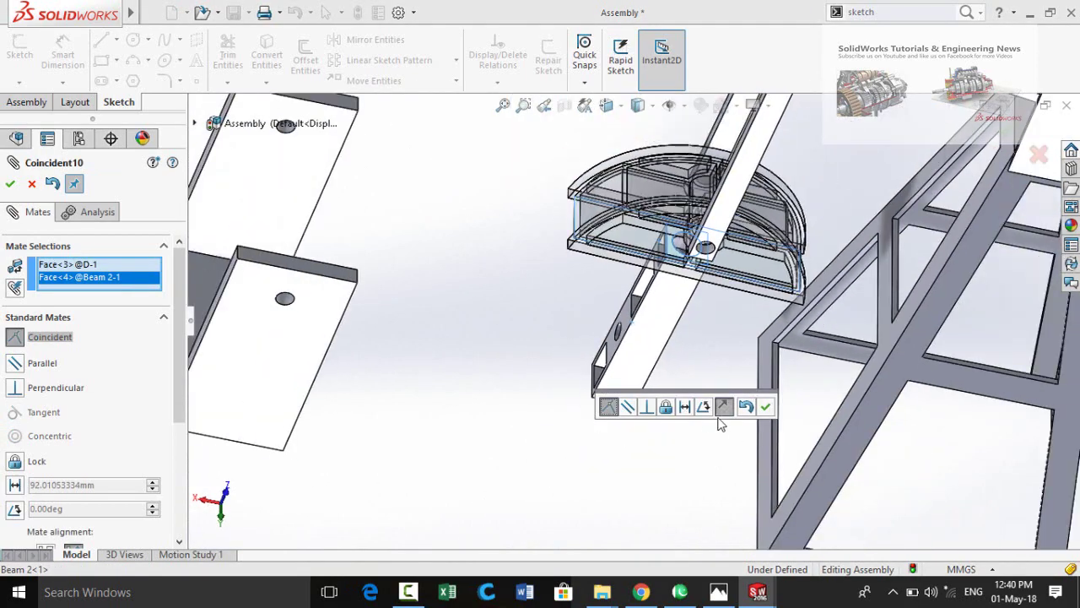
click(684, 408)
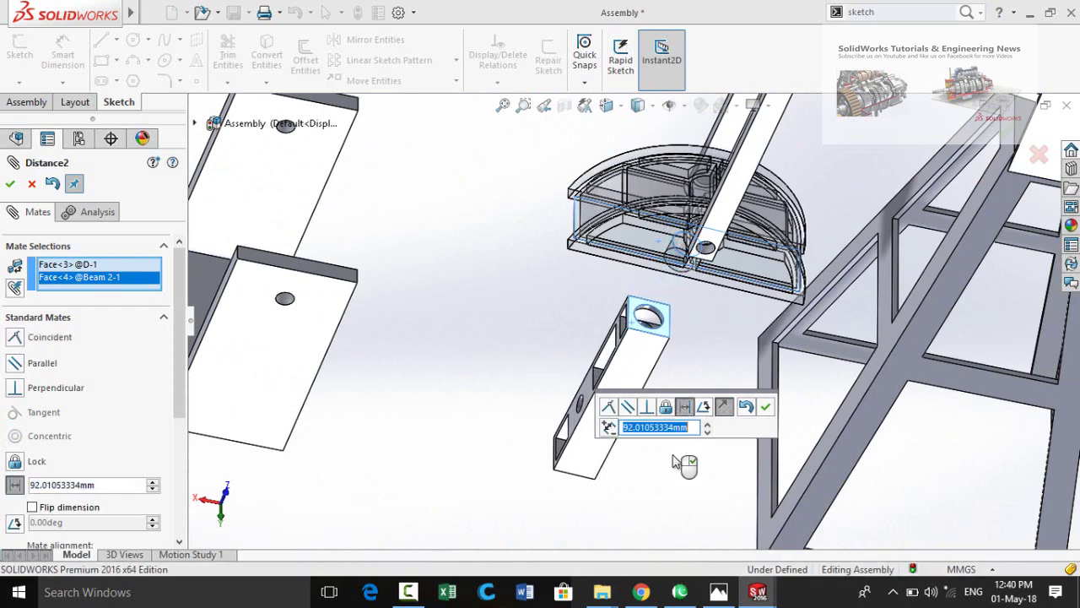
text(2)
key(Return)
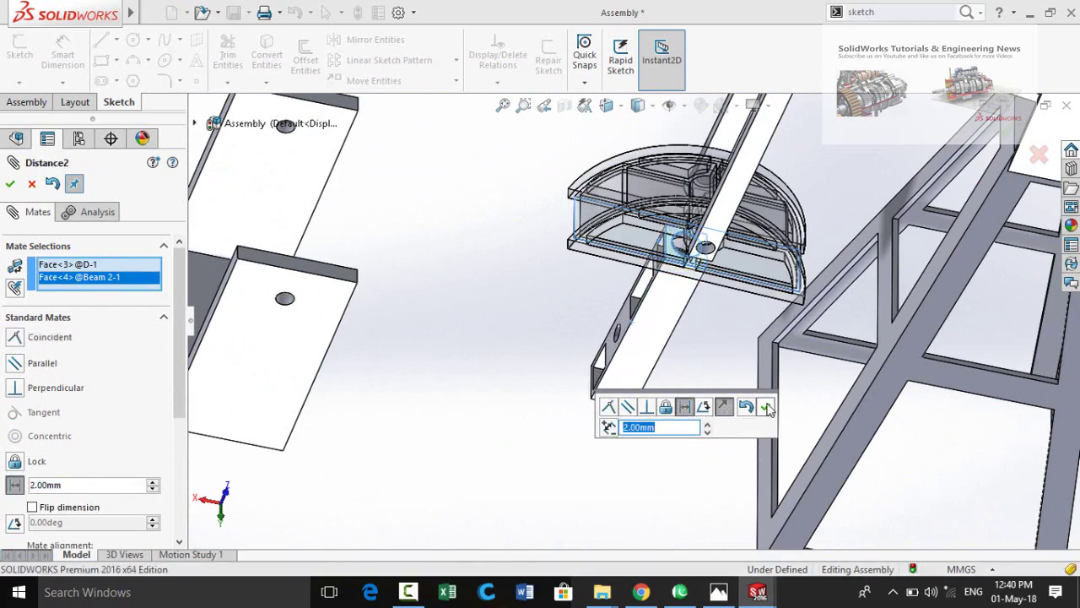
click(768, 409)
- Mate the loose shaft concentric with the 15 mm hole in the Stand's side wall
scroll(498, 410, up, 3)
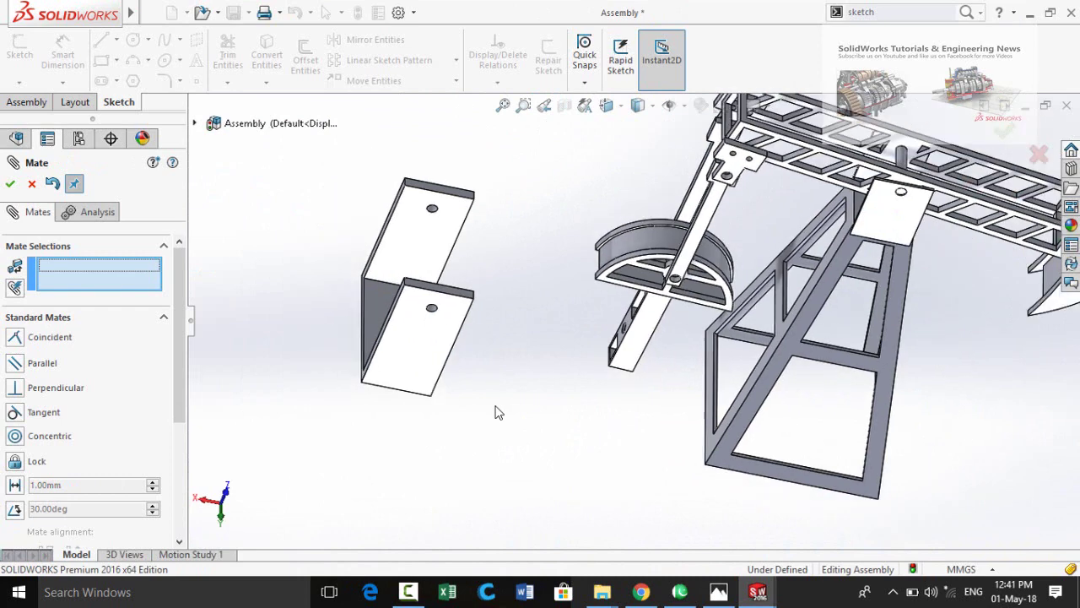
scroll(508, 244, up, 5)
scroll(636, 265, down, 8)
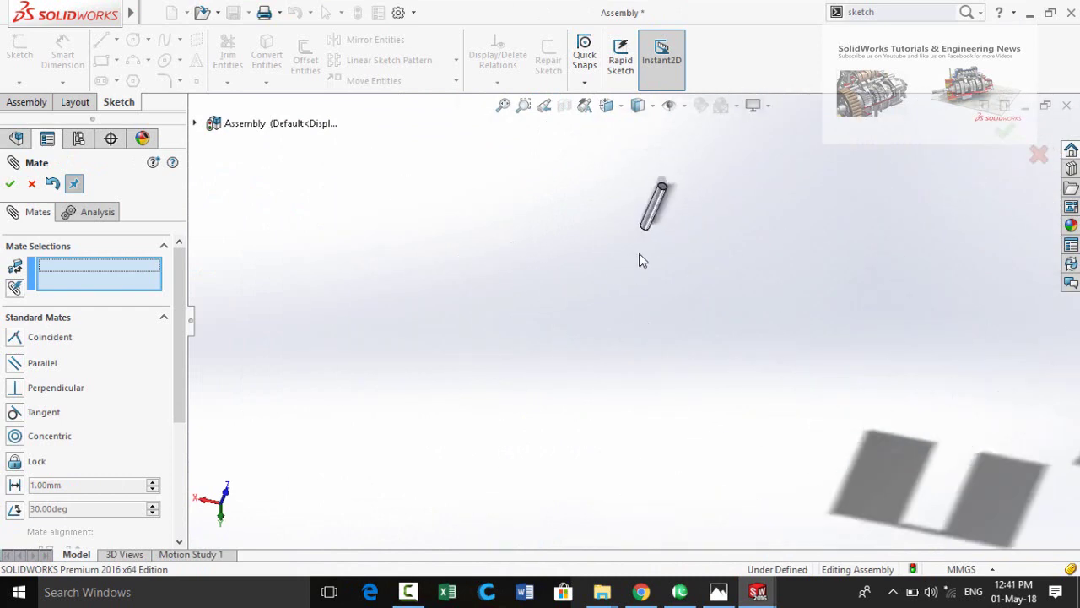
scroll(642, 260, down, 1)
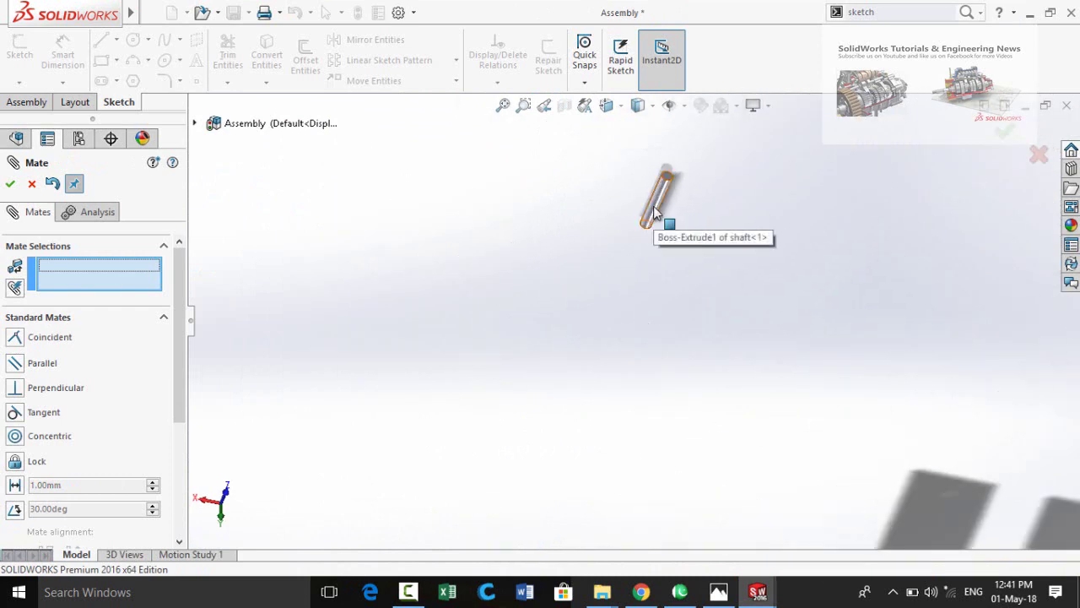
click(664, 225)
scroll(532, 355, up, 2)
scroll(530, 524, up, 2)
scroll(530, 523, down, 6)
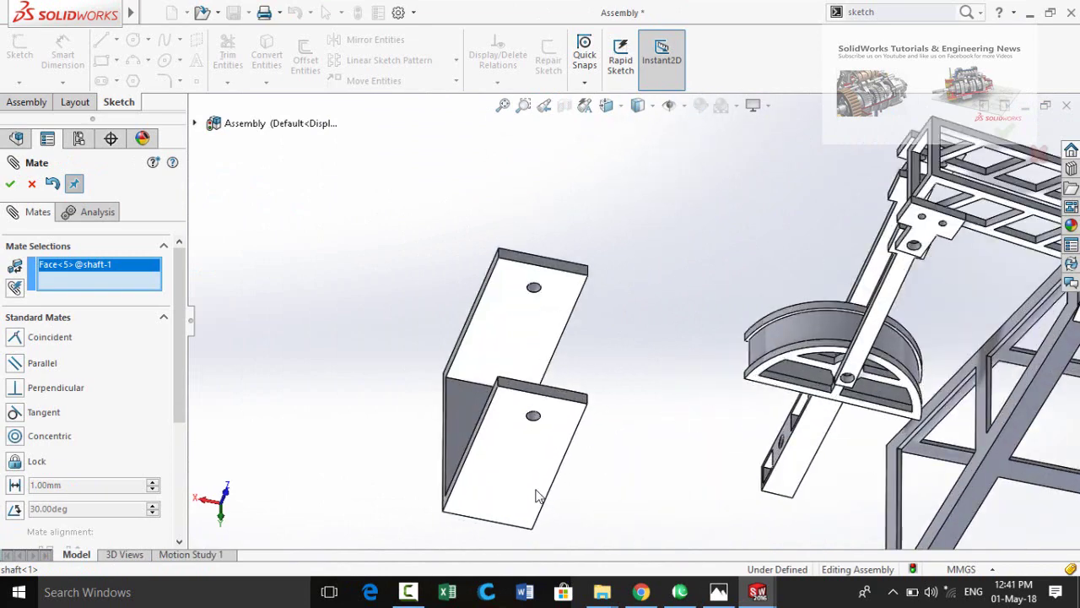
click(563, 390)
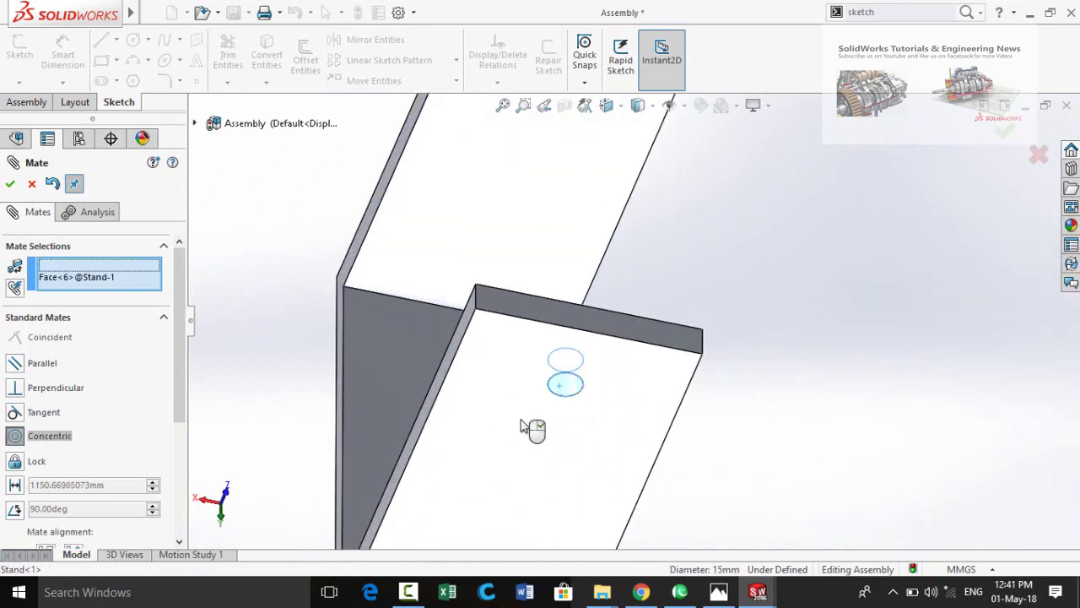
scroll(533, 429, up, 5)
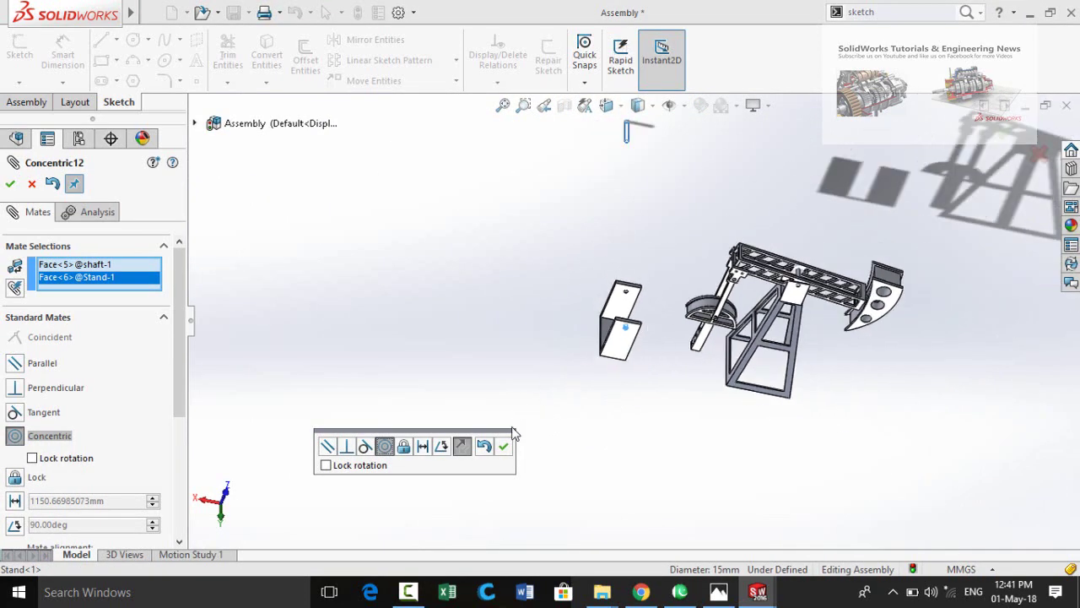
click(505, 447)
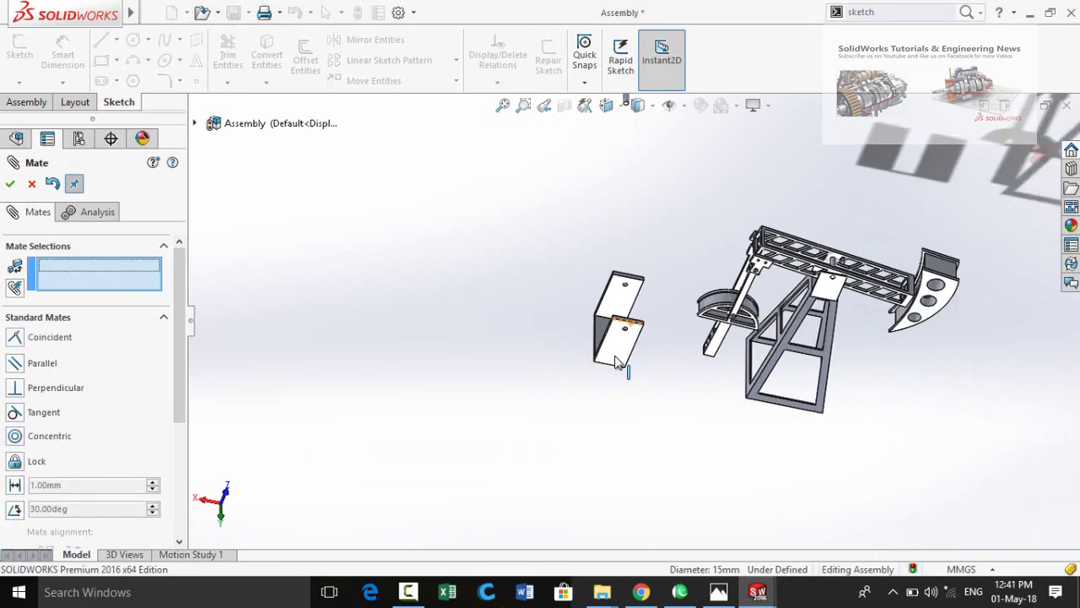
- Make the shaft's end face coincident with the outer face of the Stand's side wall and finish mating
click(614, 308)
scroll(641, 244, down, 6)
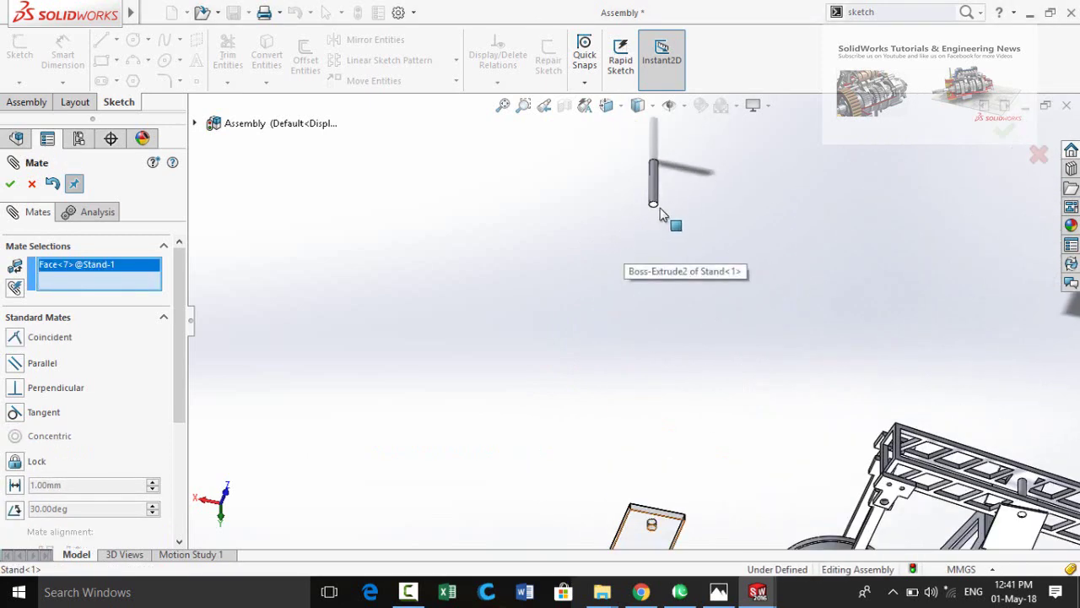
click(598, 331)
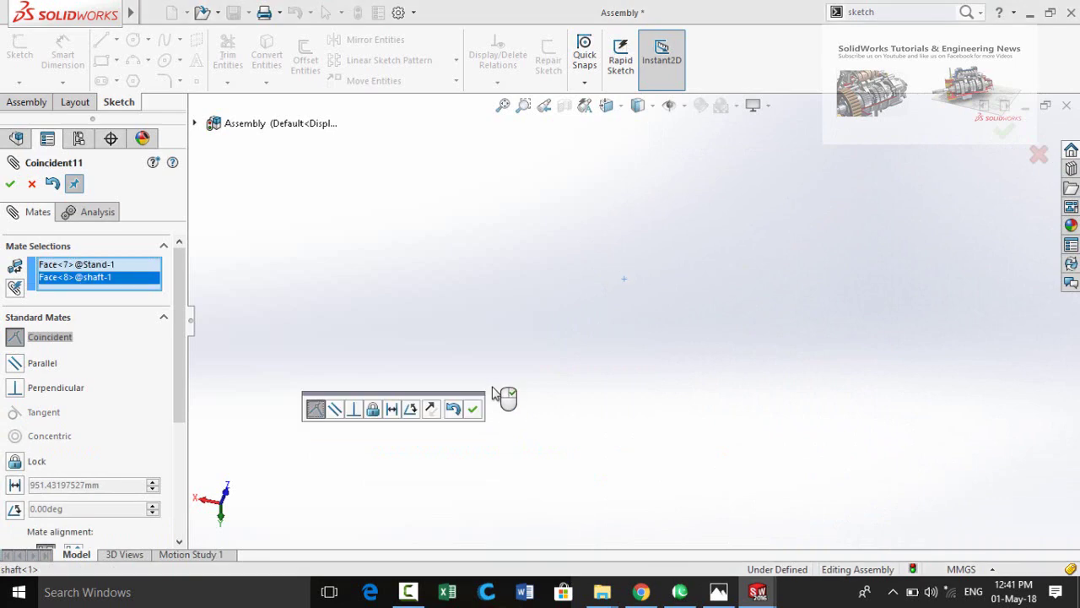
scroll(624, 414, up, 5)
scroll(637, 502, down, 4)
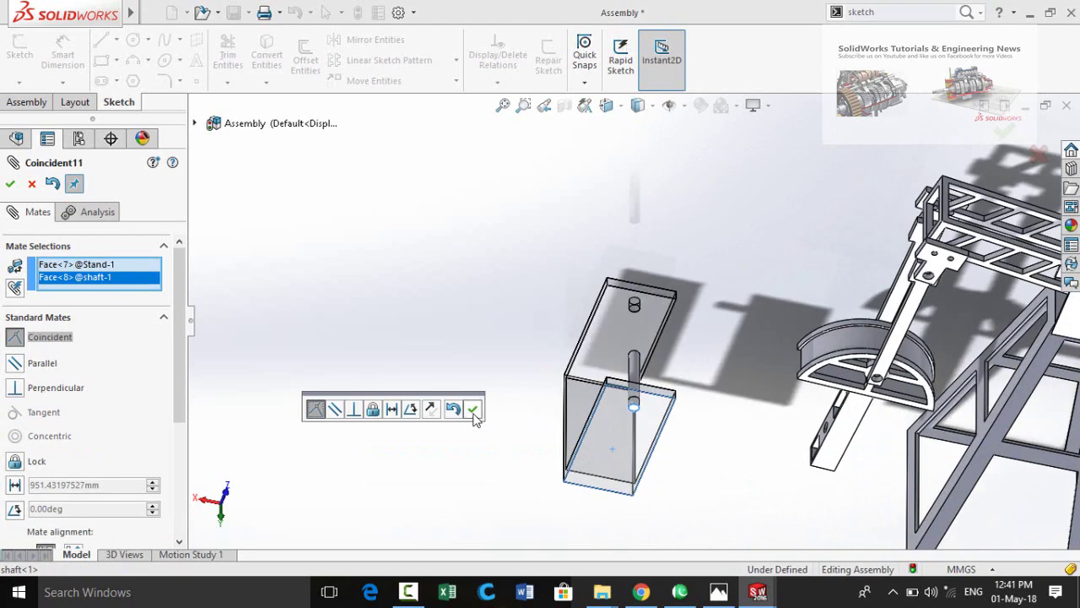
click(473, 410)
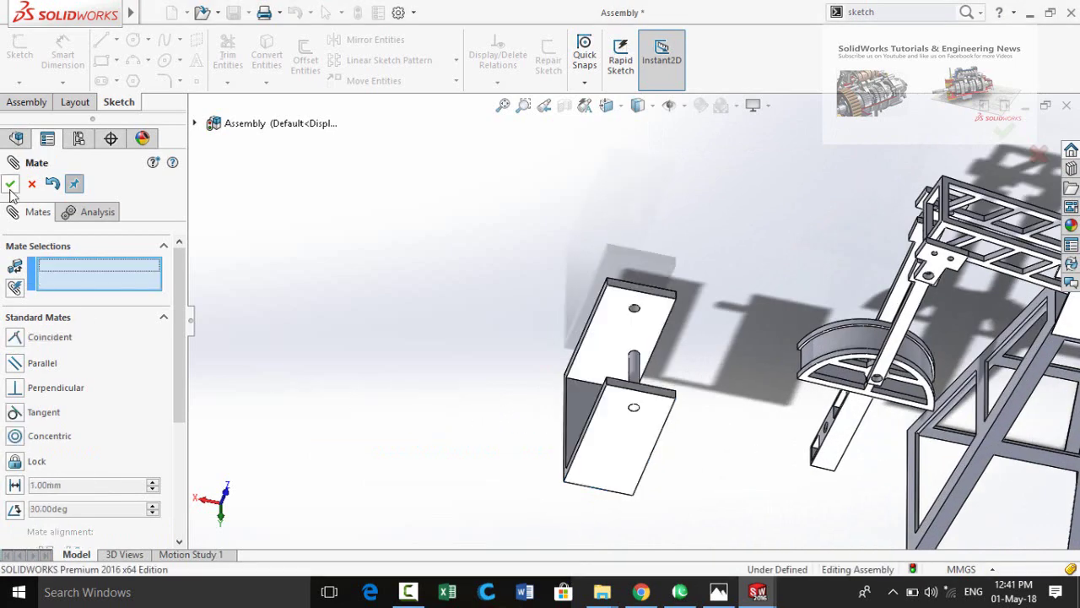
middle_drag(815, 463, 831, 460)
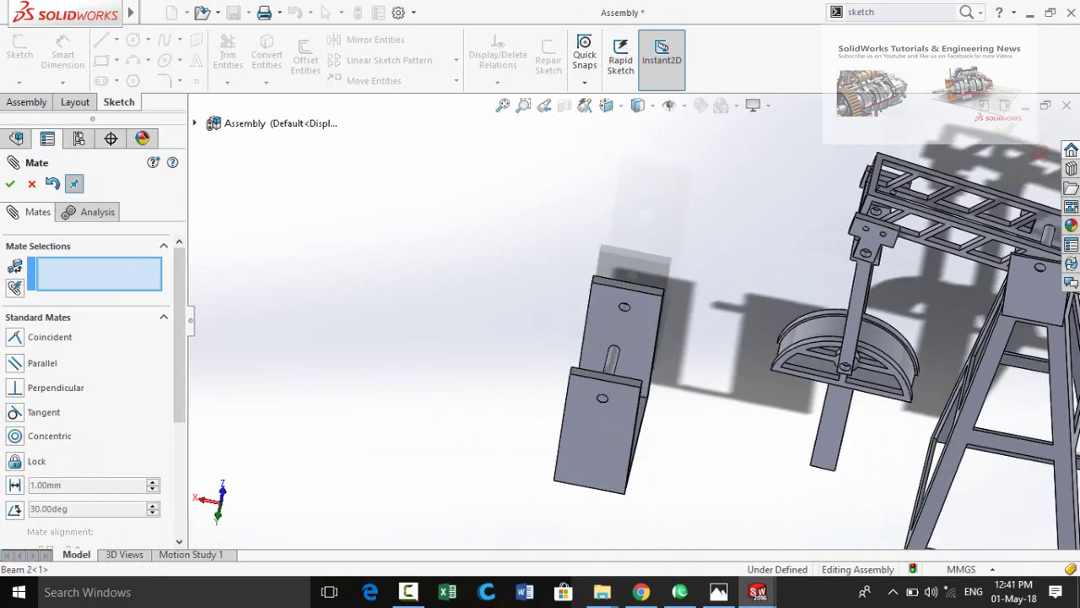
click(10, 185)
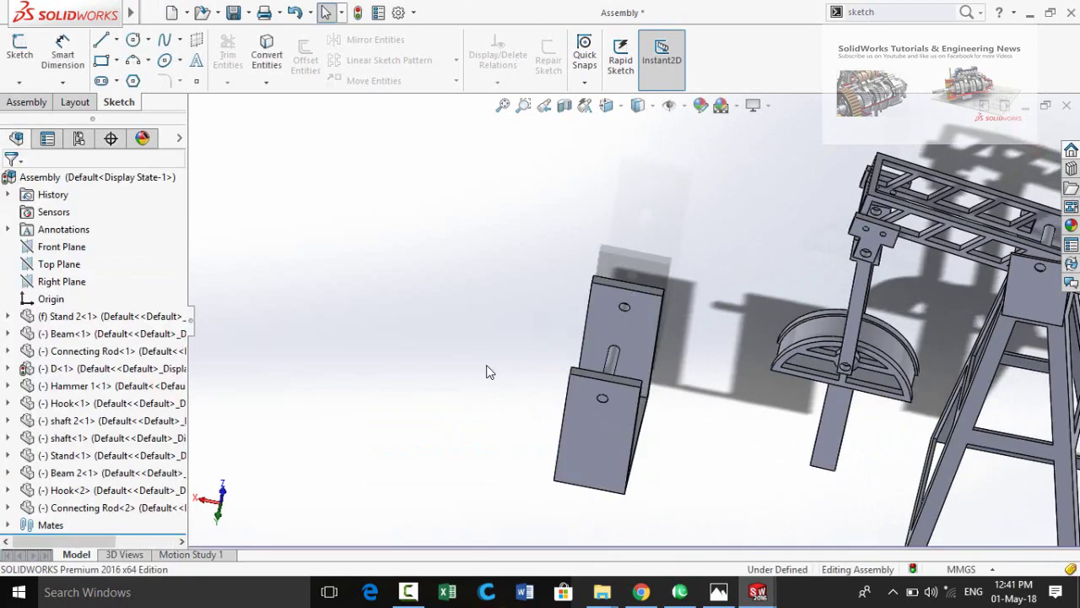
- Measure the distance from the shaft's free end to the outer face of the Stand's opposite wall
mouse_move(485, 369)
middle_down()
mouse_move(562, 336)
mouse_move(650, 387)
mouse_move(597, 475)
mouse_move(583, 473)
middle_up()
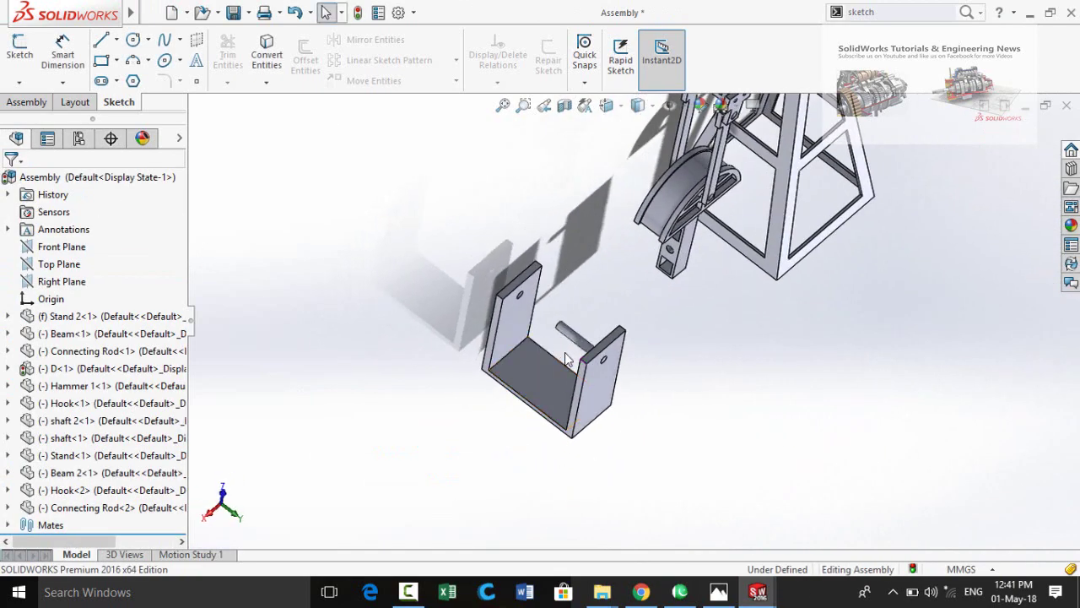
scroll(567, 359, down, 3)
click(599, 332)
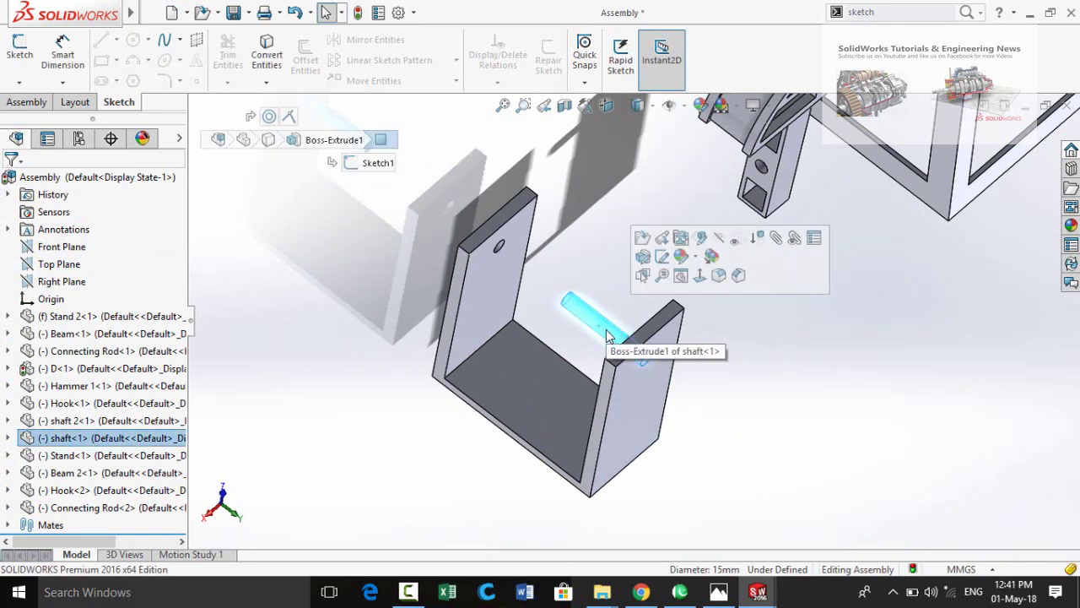
click(258, 202)
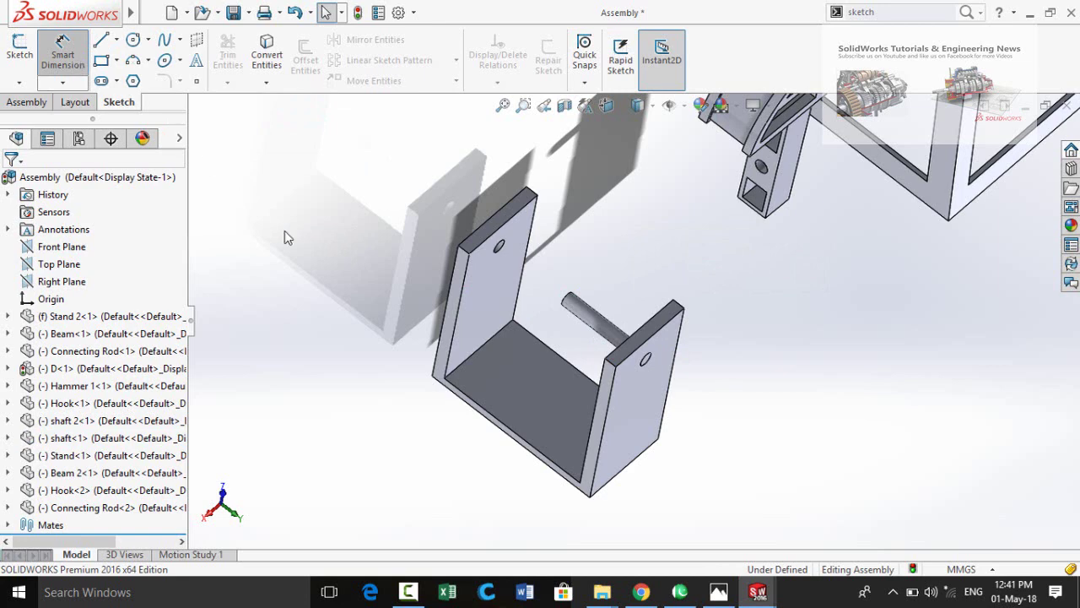
key(Escape)
middle_drag(287, 232, 320, 228)
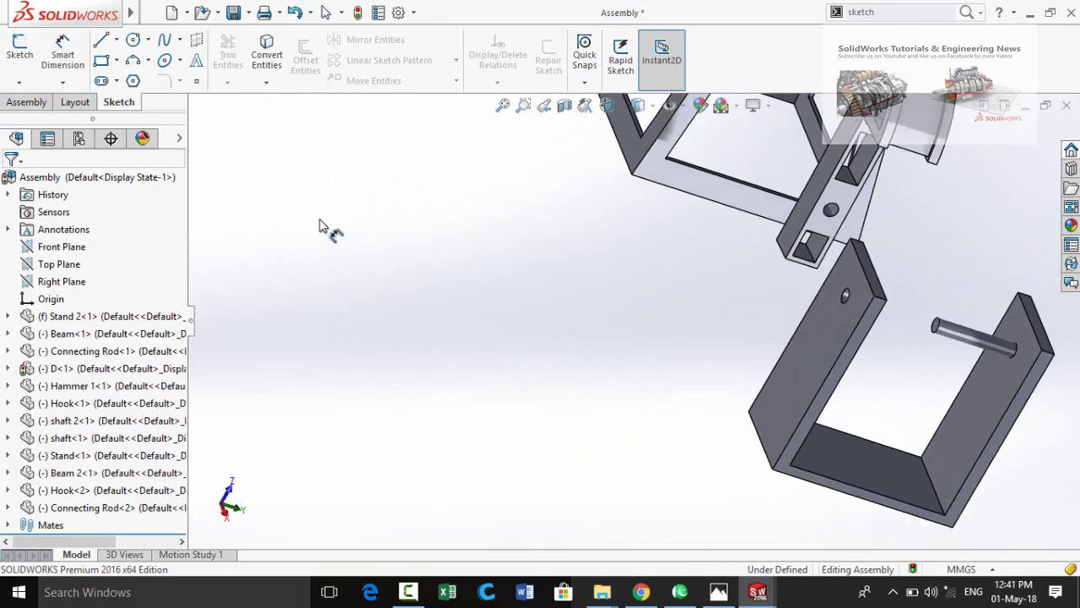
click(62, 52)
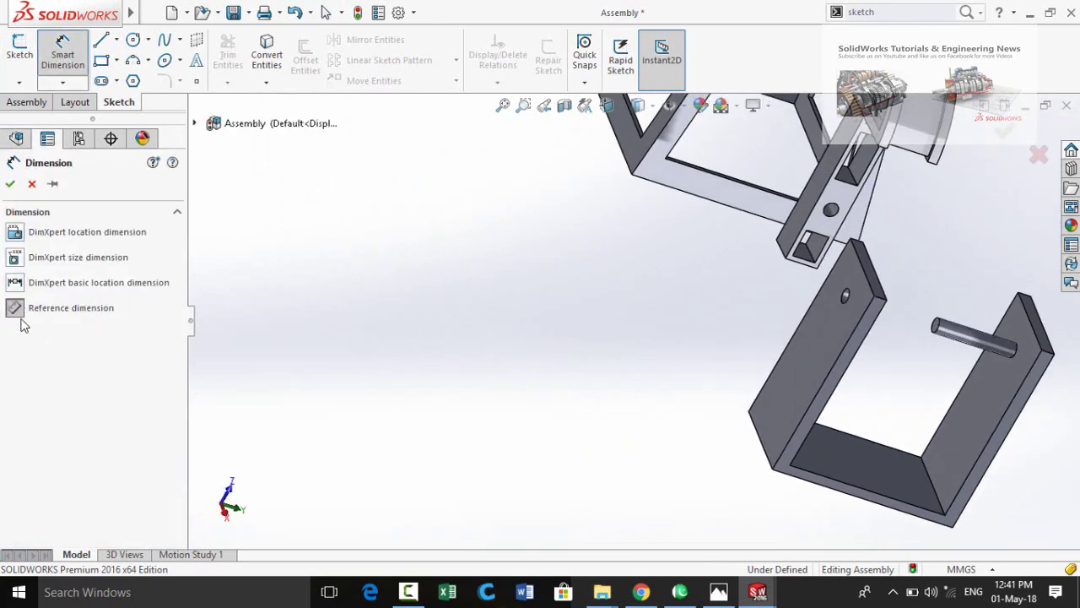
scroll(918, 331, down, 3)
click(825, 349)
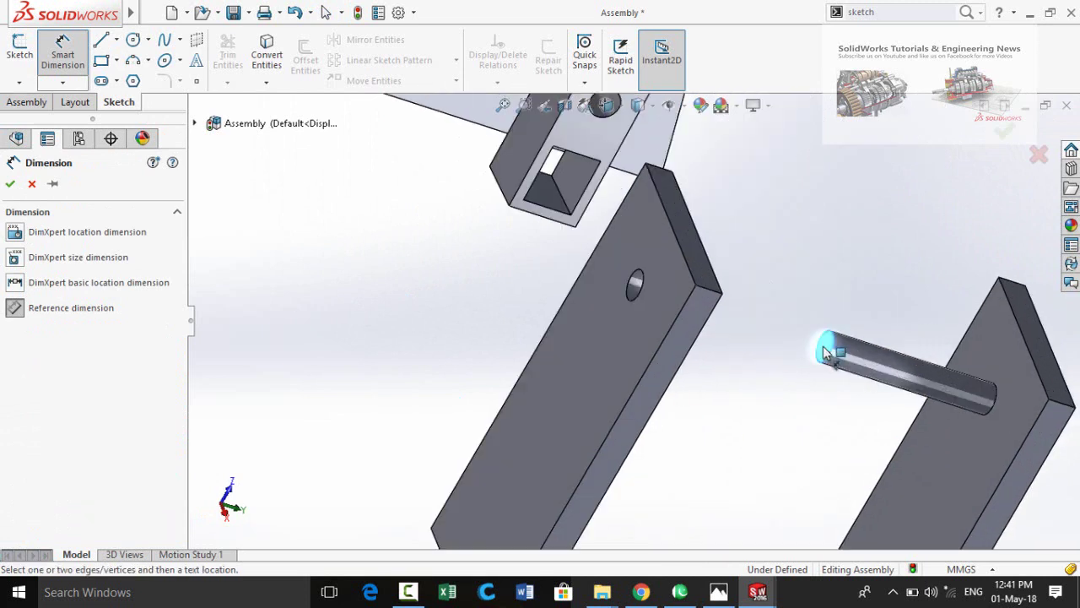
click(655, 316)
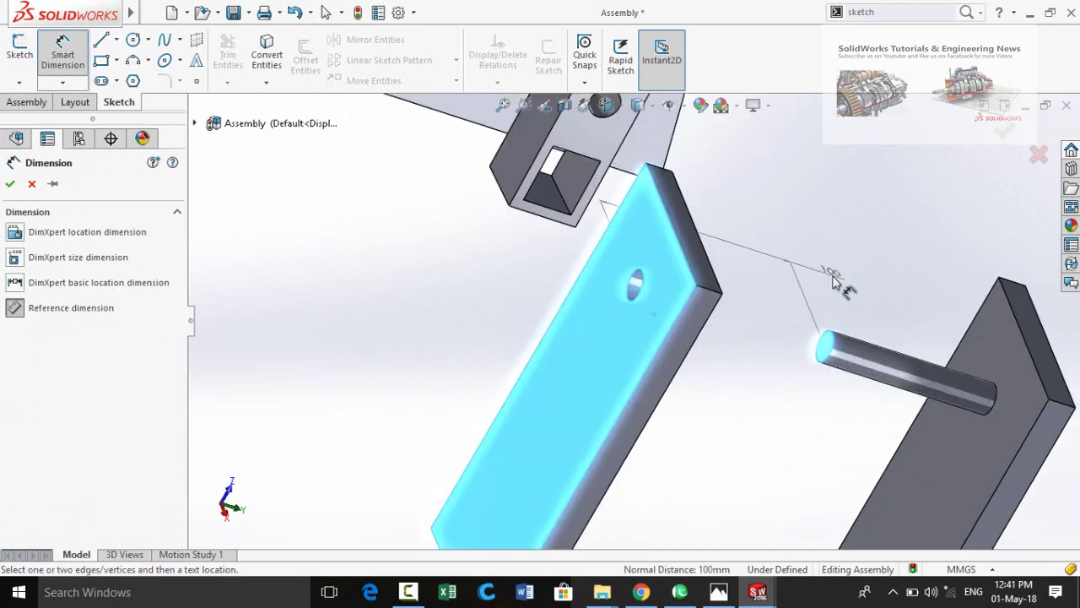
key(Escape)
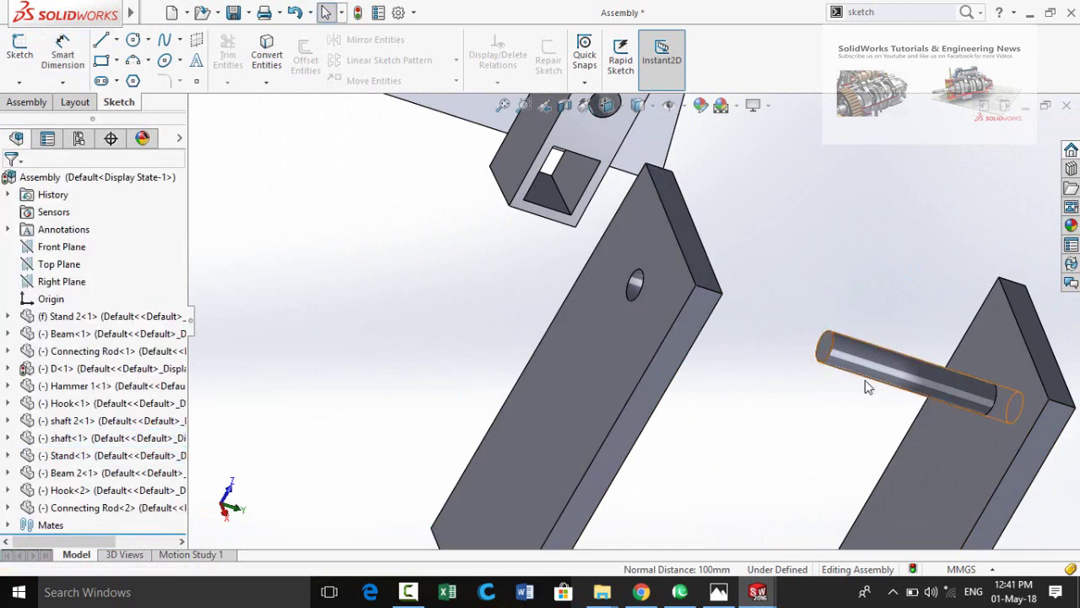
- Edit the shaft within the assembly, set its extrusion depth to 200 mm and return to the assembly
click(871, 376)
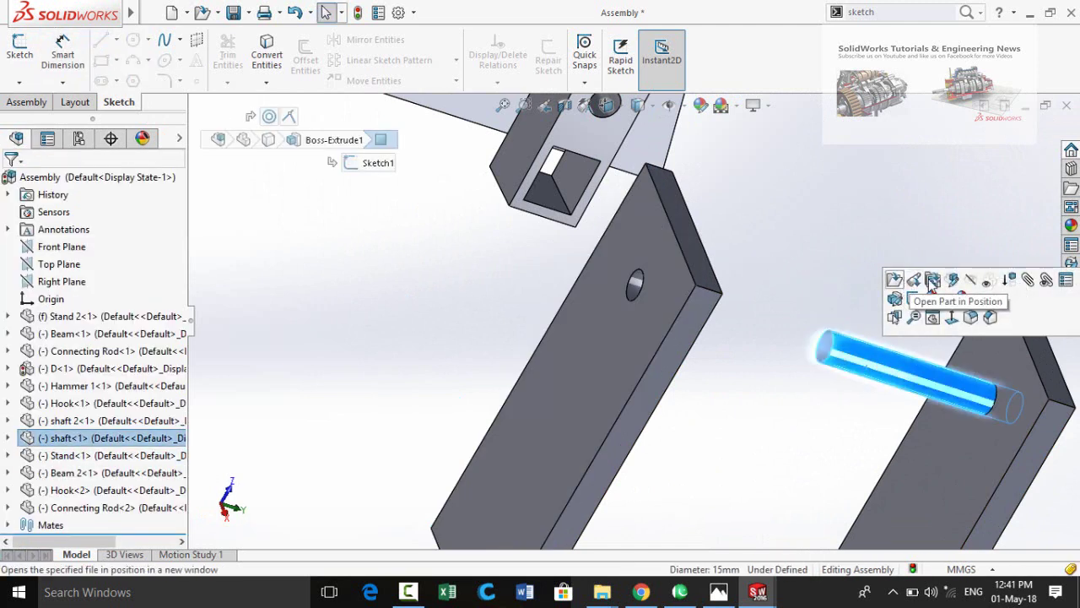
click(914, 279)
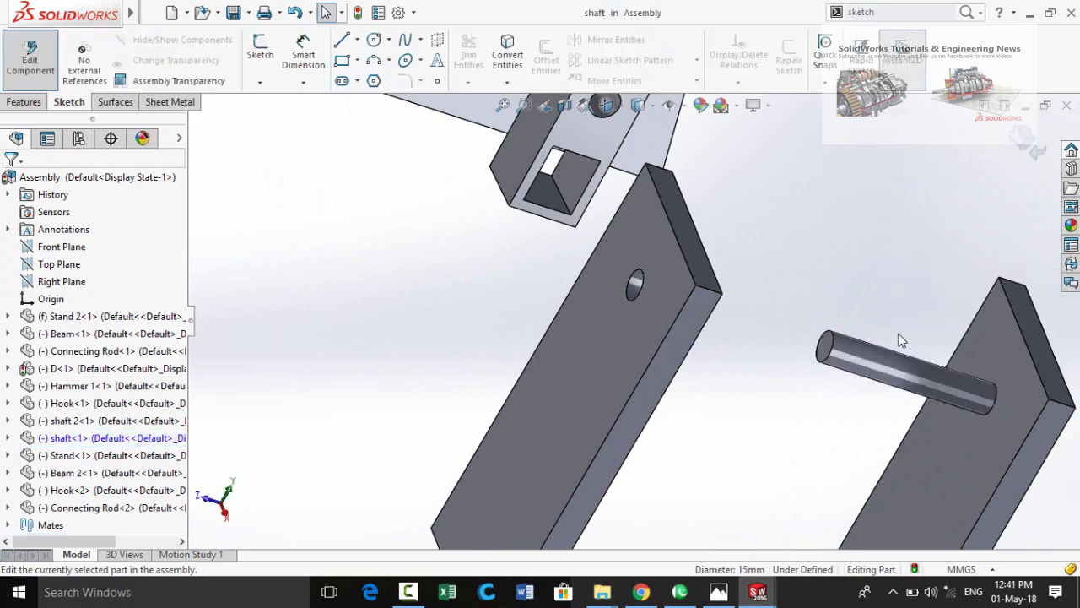
click(884, 339)
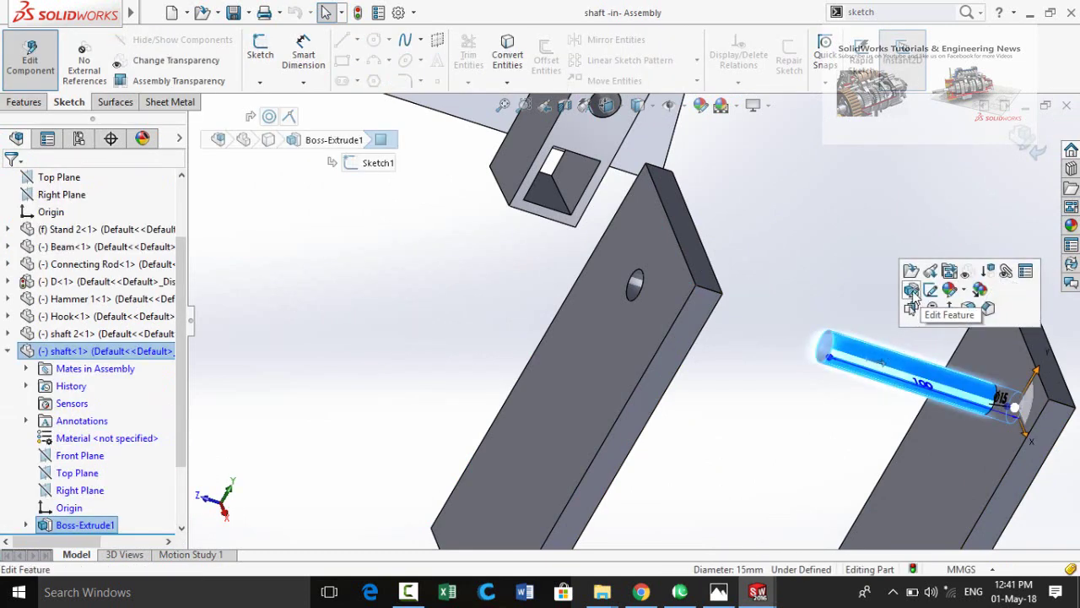
click(912, 291)
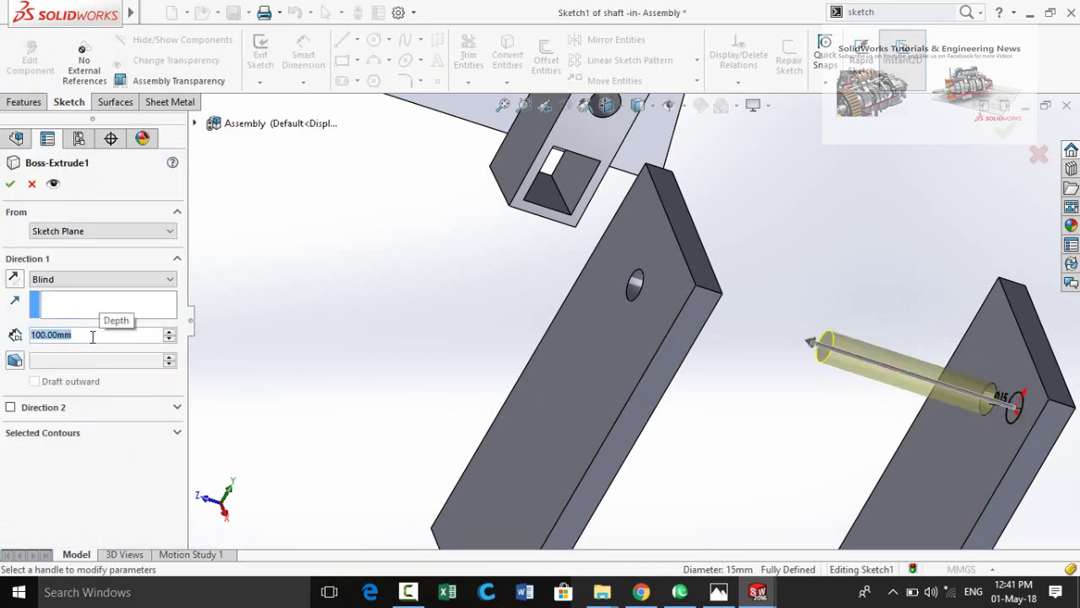
text(200)
key(Return)
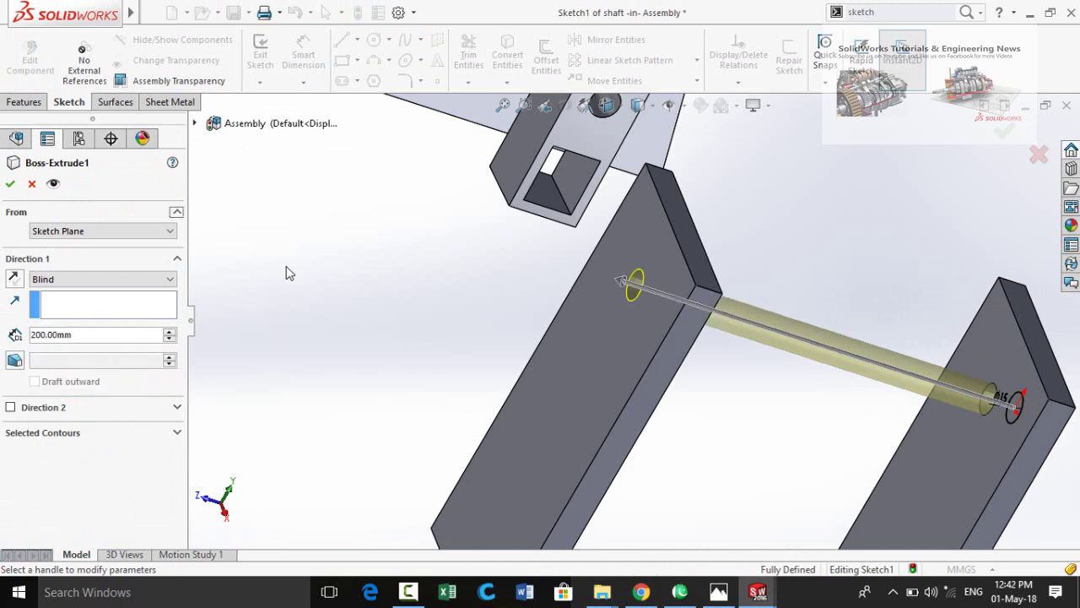
click(10, 185)
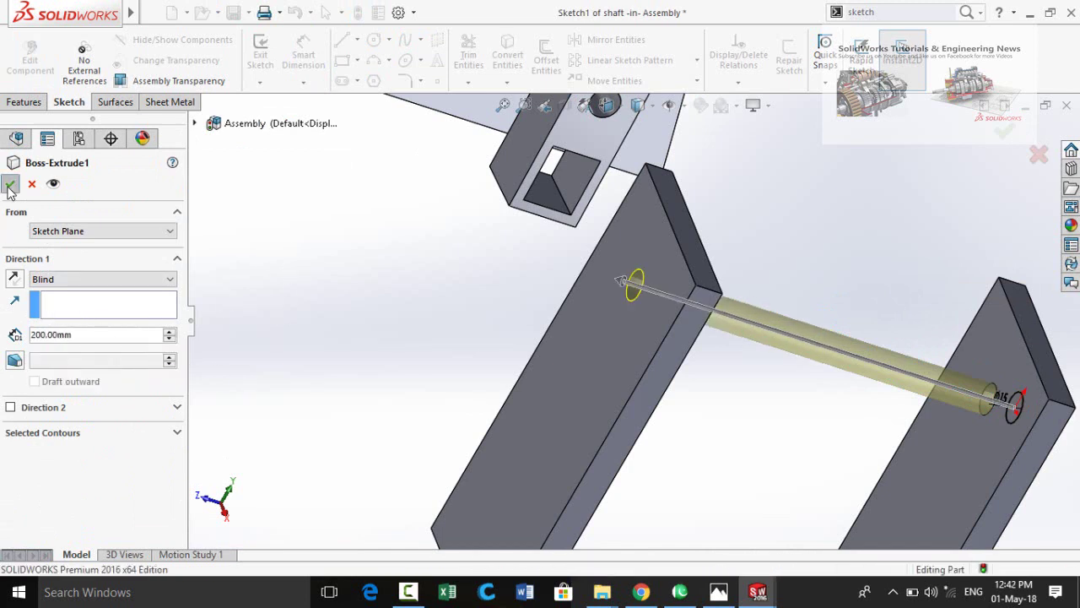
click(1025, 142)
- Mate Beam 2's 15 mm hole concentric with the Stand's shaft, with rotation locked
scroll(866, 225, up, 6)
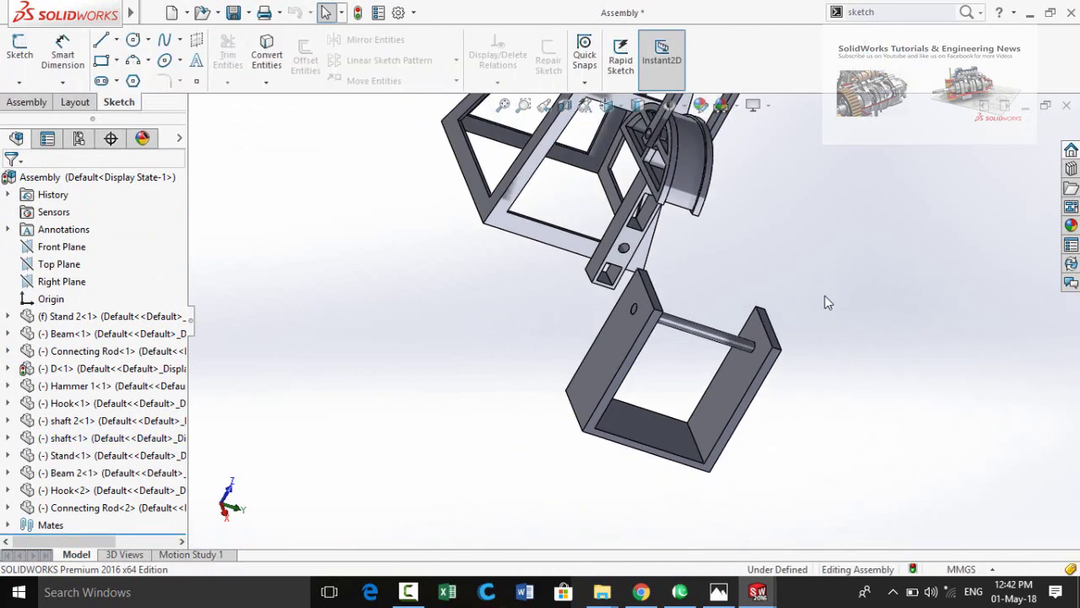
middle_drag(825, 297, 752, 251)
scroll(707, 246, down, 2)
scroll(700, 287, down, 6)
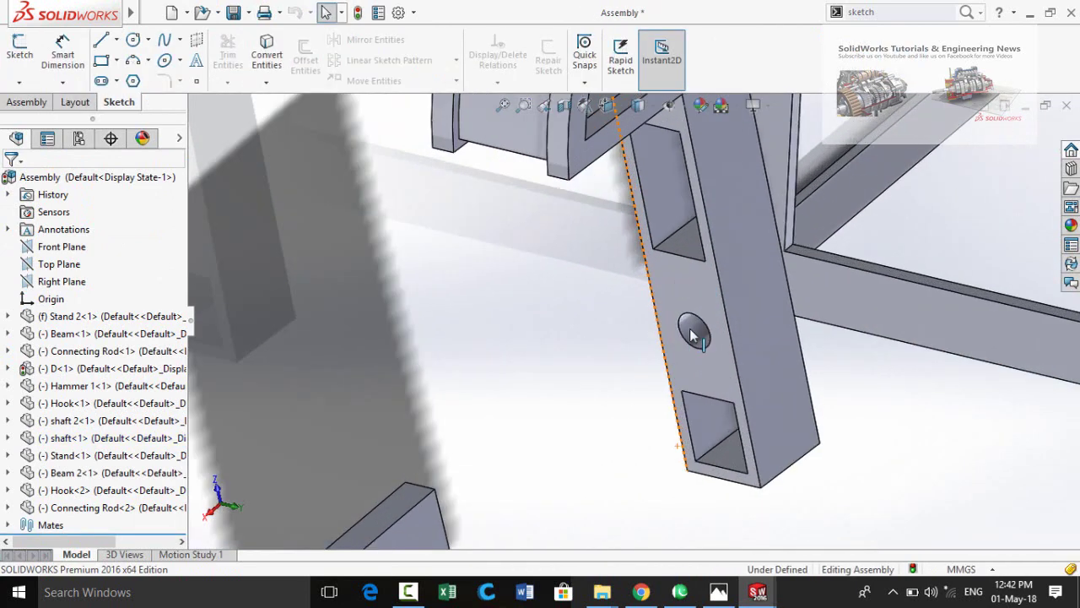
click(684, 326)
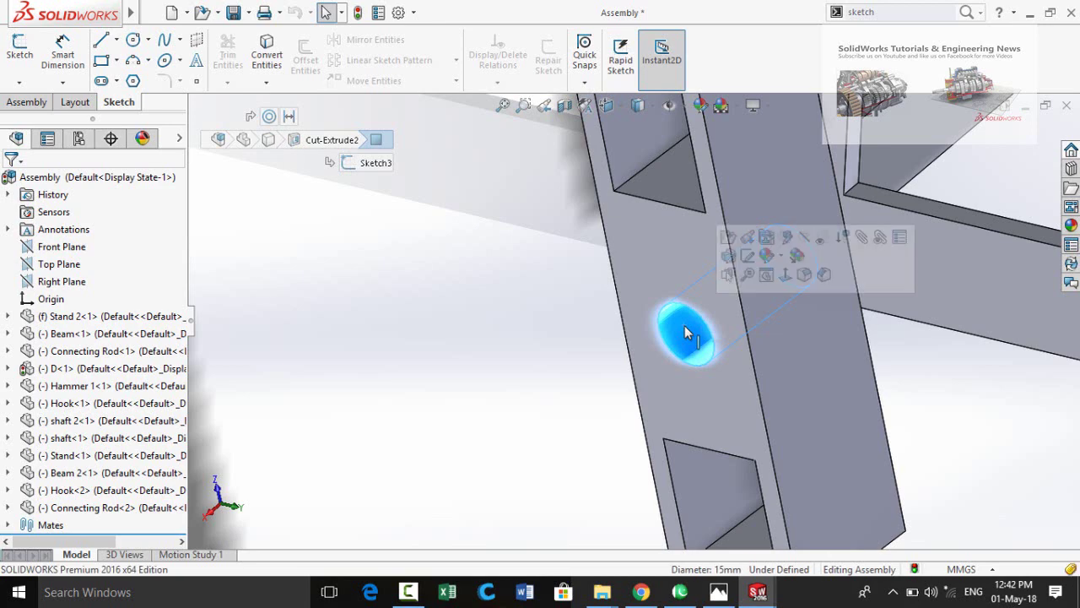
click(861, 237)
scroll(466, 339, up, 3)
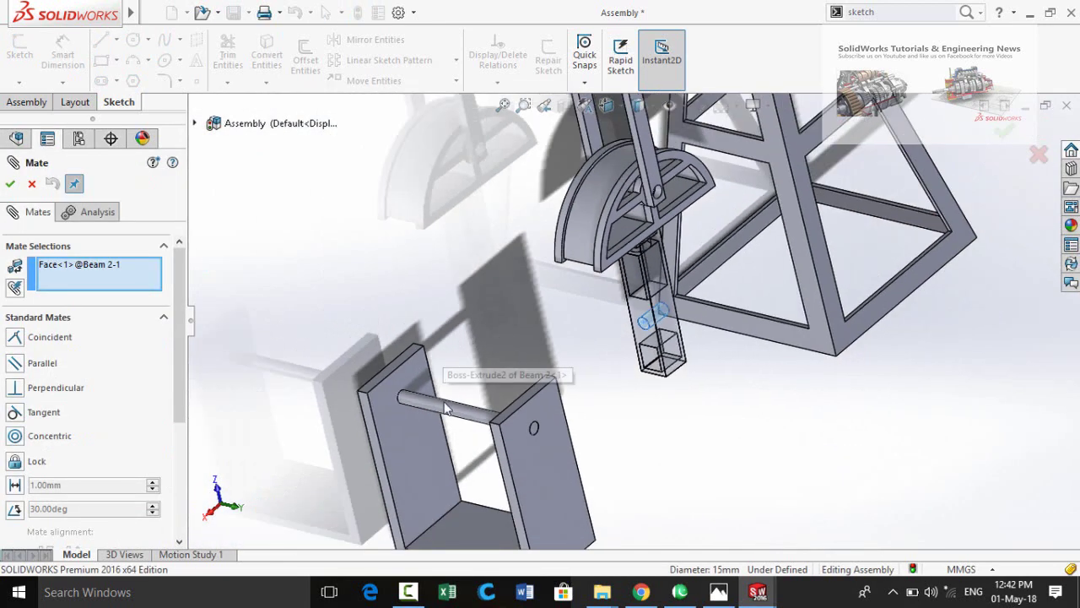
click(460, 415)
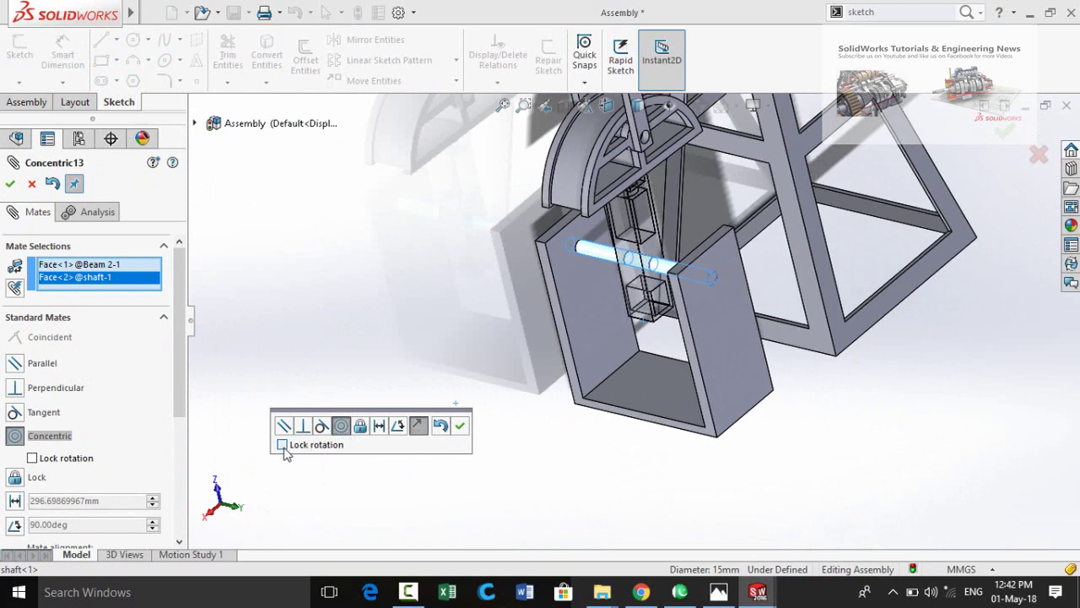
click(283, 446)
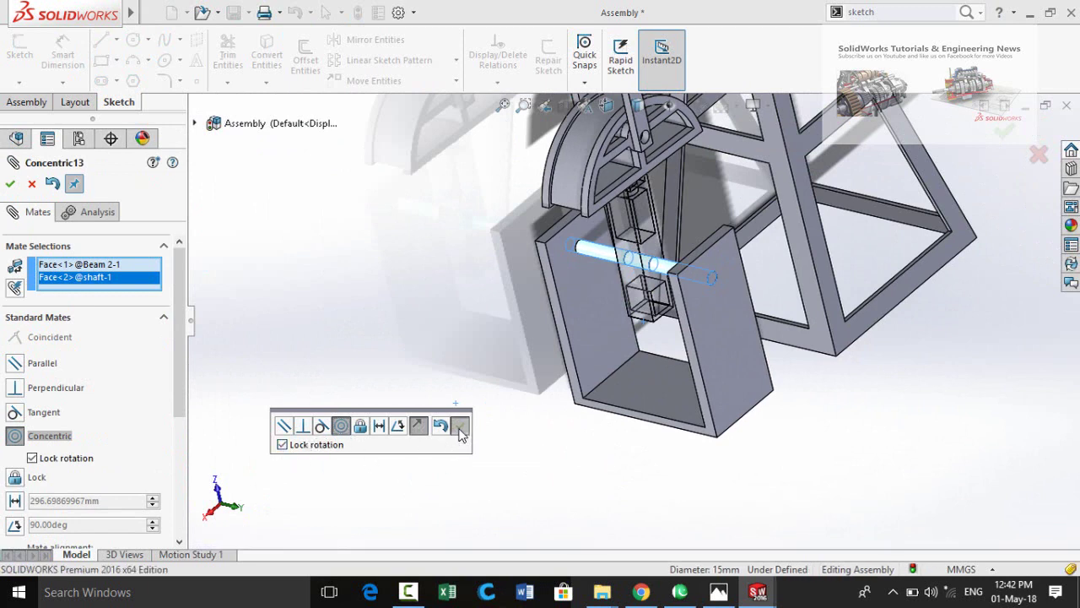
click(460, 431)
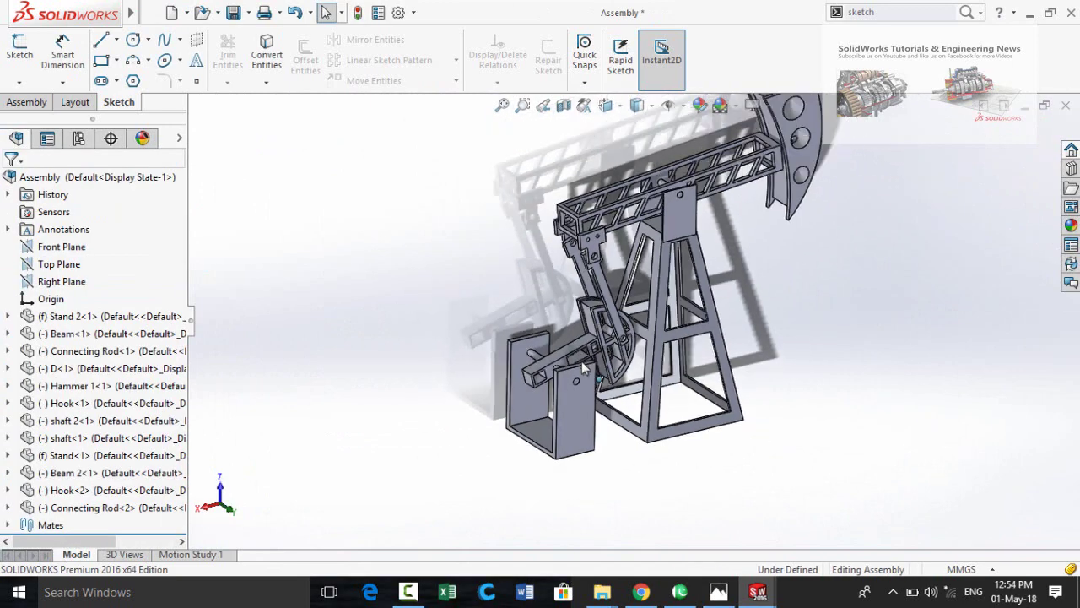
- Create a new part and start a sketch on its Front Plane
middle_drag(558, 328, 721, 411)
scroll(699, 362, down, 5)
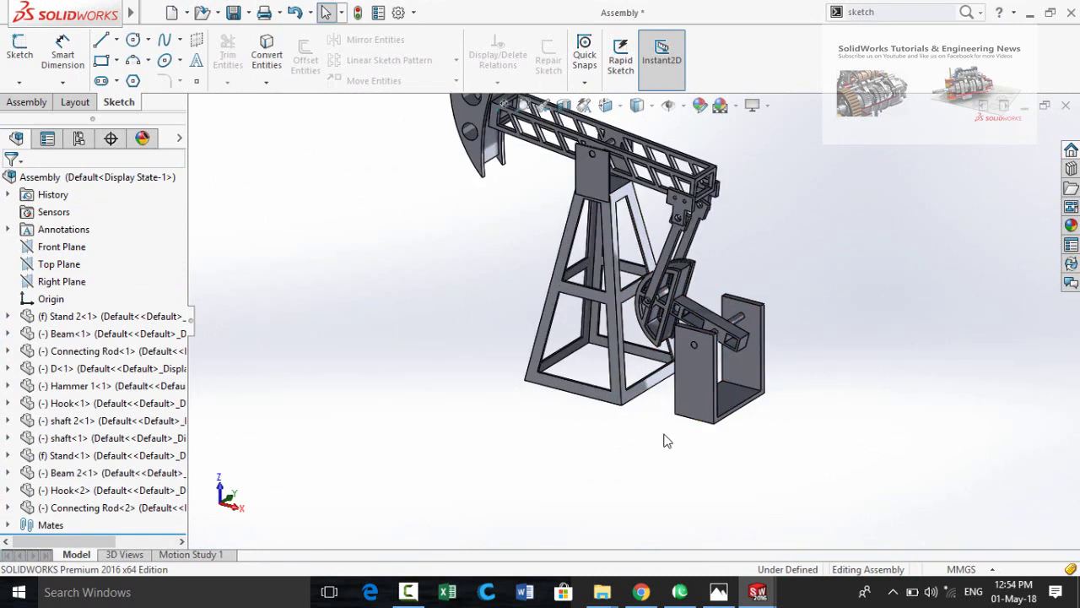
key(ctrl+n)
double_click(296, 222)
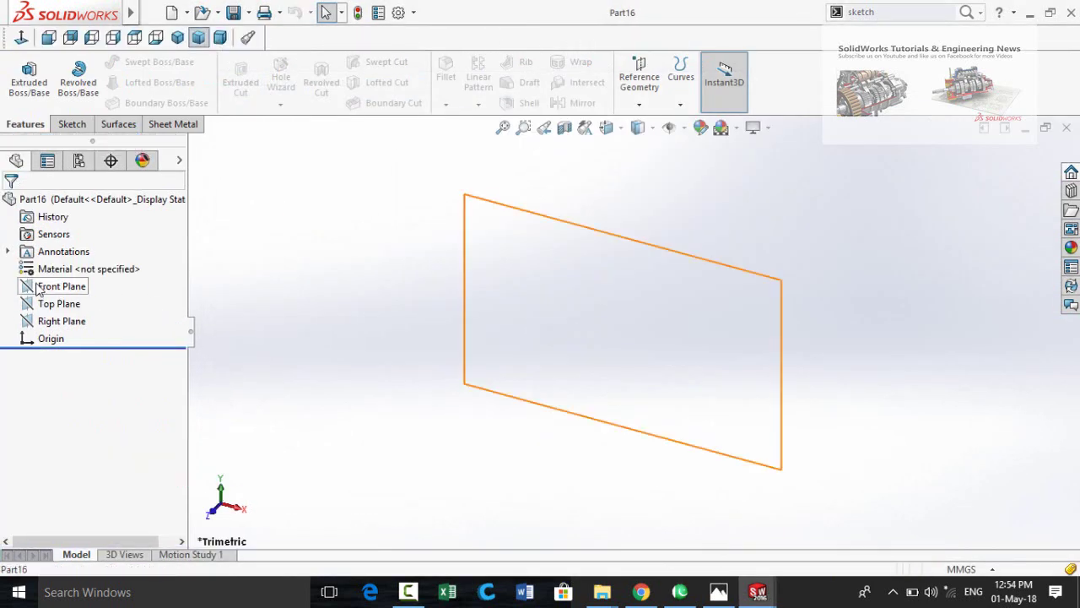
click(39, 286)
click(49, 261)
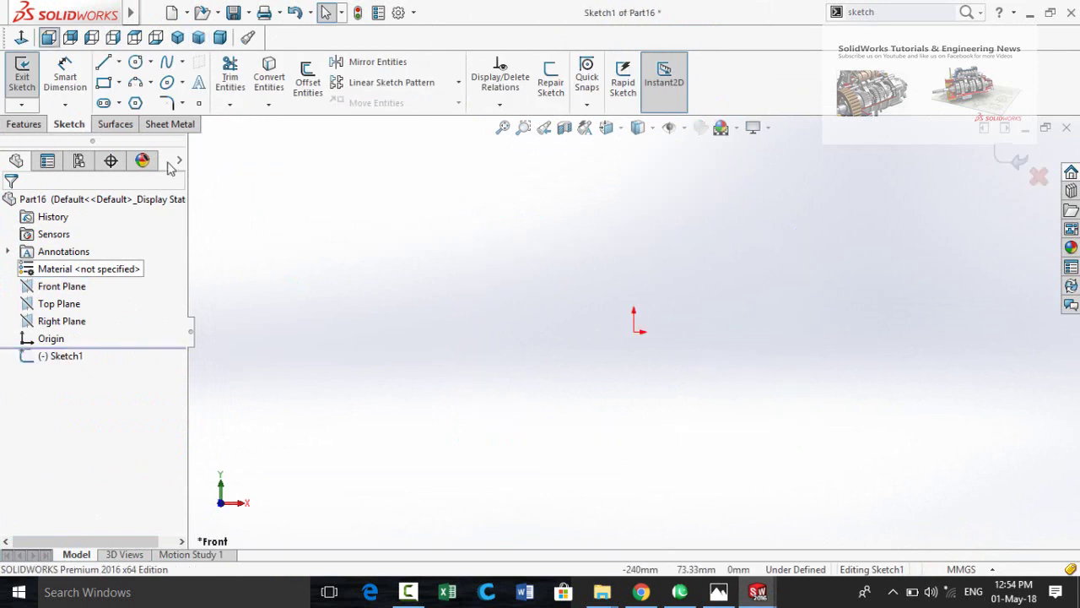
- Sketch a closed stepped profile about 57 mm high from the origin, with a low narrow step at its far end
click(634, 332)
click(331, 331)
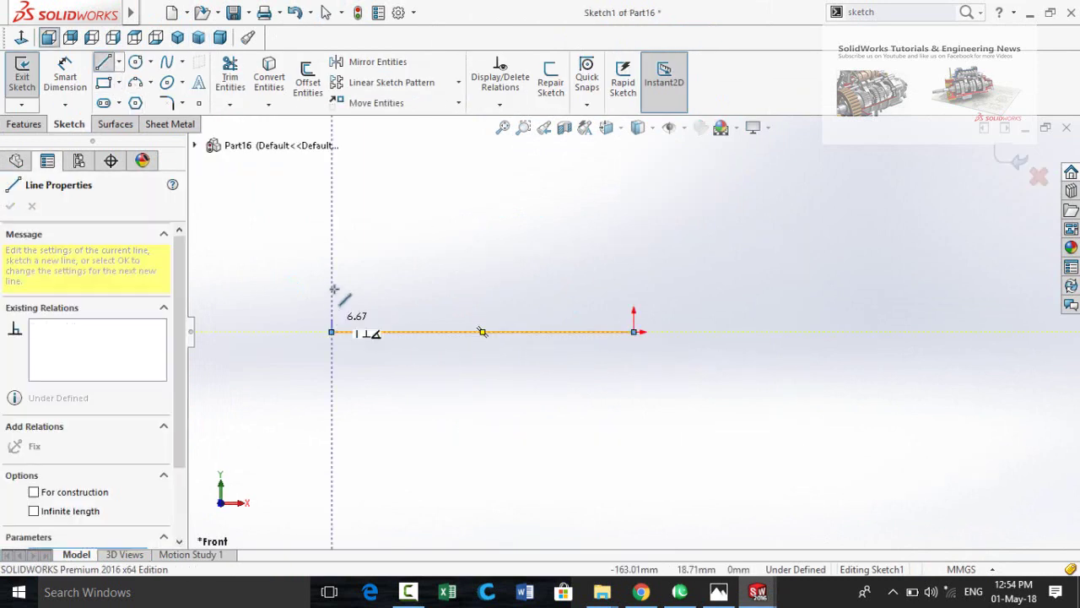
click(331, 303)
click(396, 303)
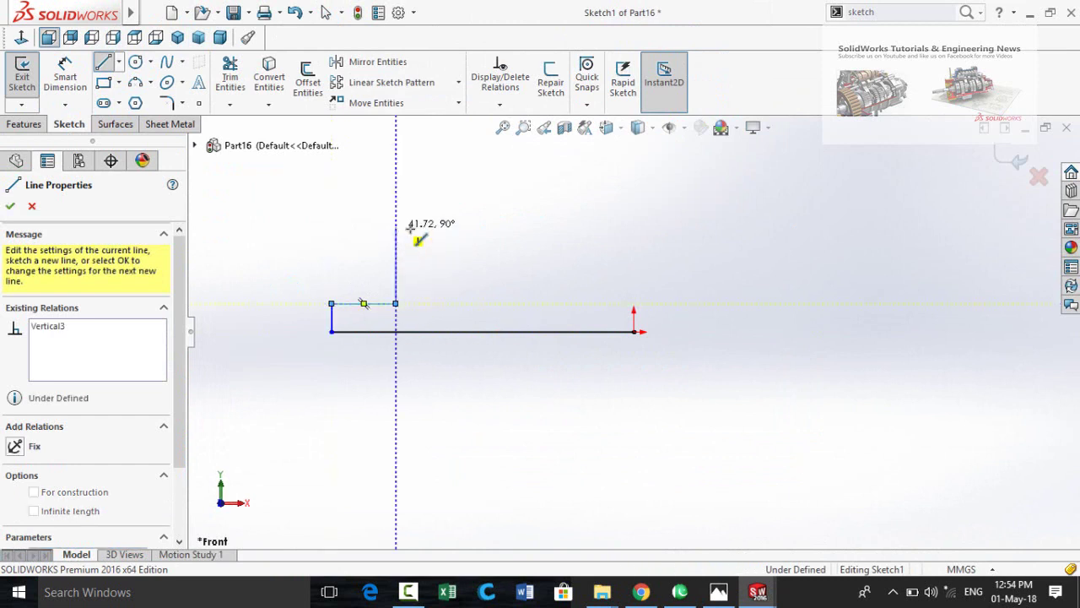
click(396, 227)
click(634, 227)
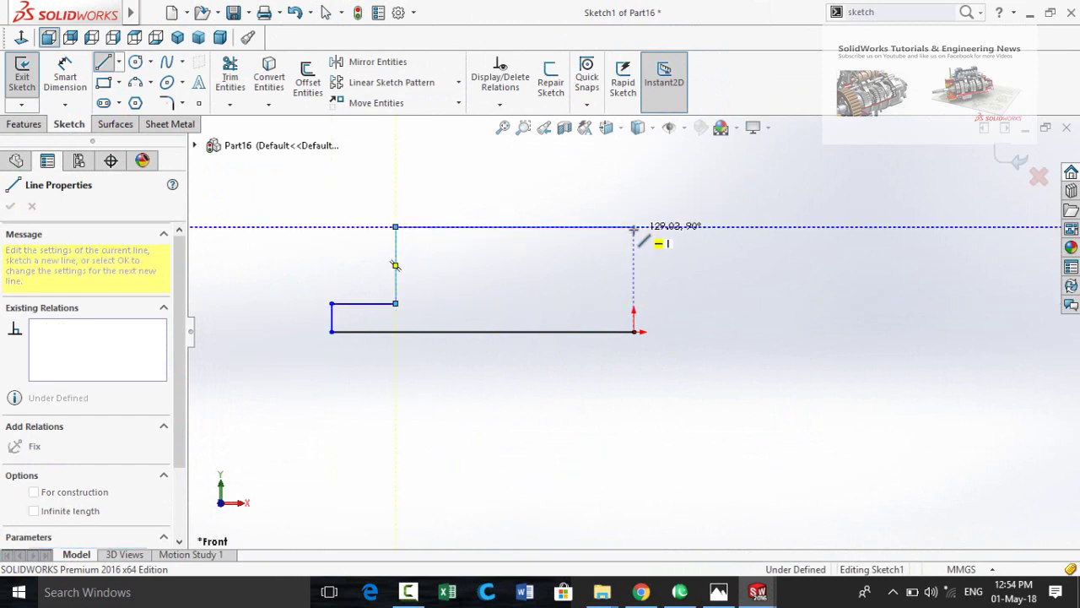
click(634, 331)
- Dimension the profile's tall edge at the origin to 60 mm and the short end edge to 7.5 mm
right_drag(675, 292, 697, 217)
click(633, 283)
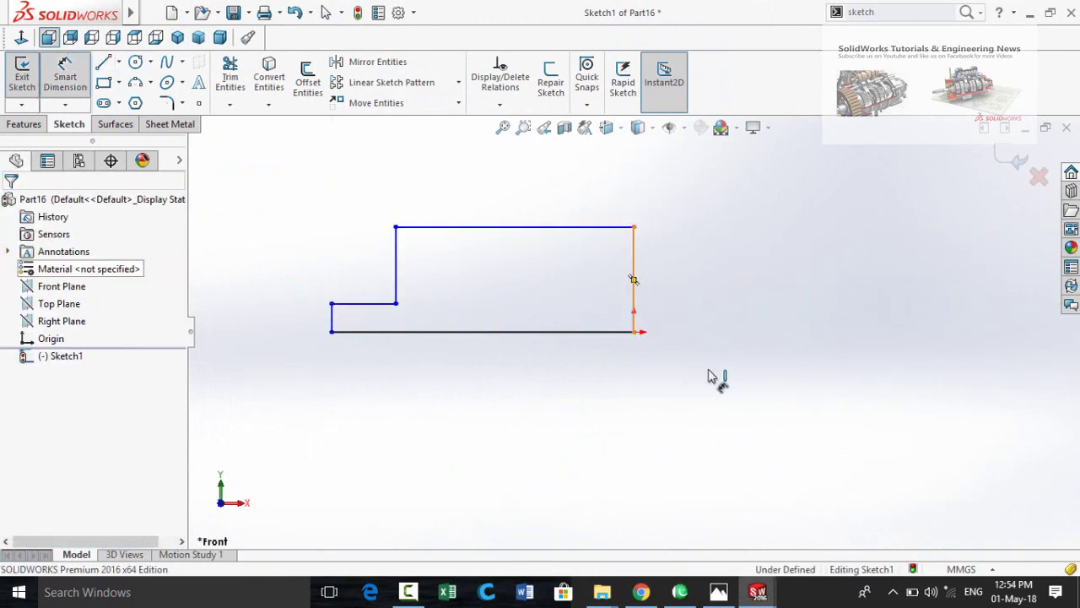
click(717, 410)
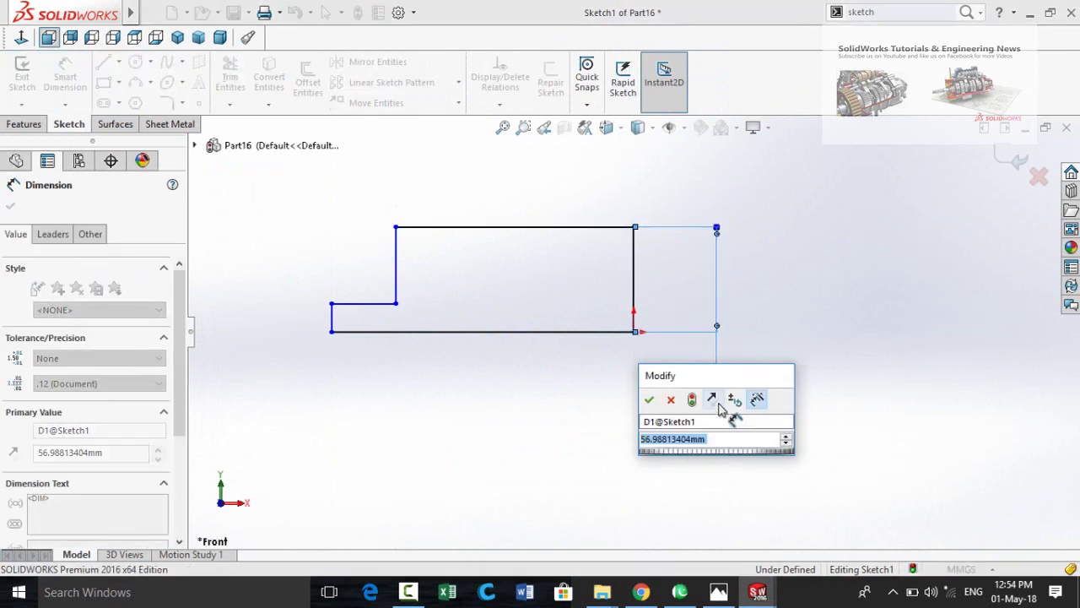
text(60)
key(Return)
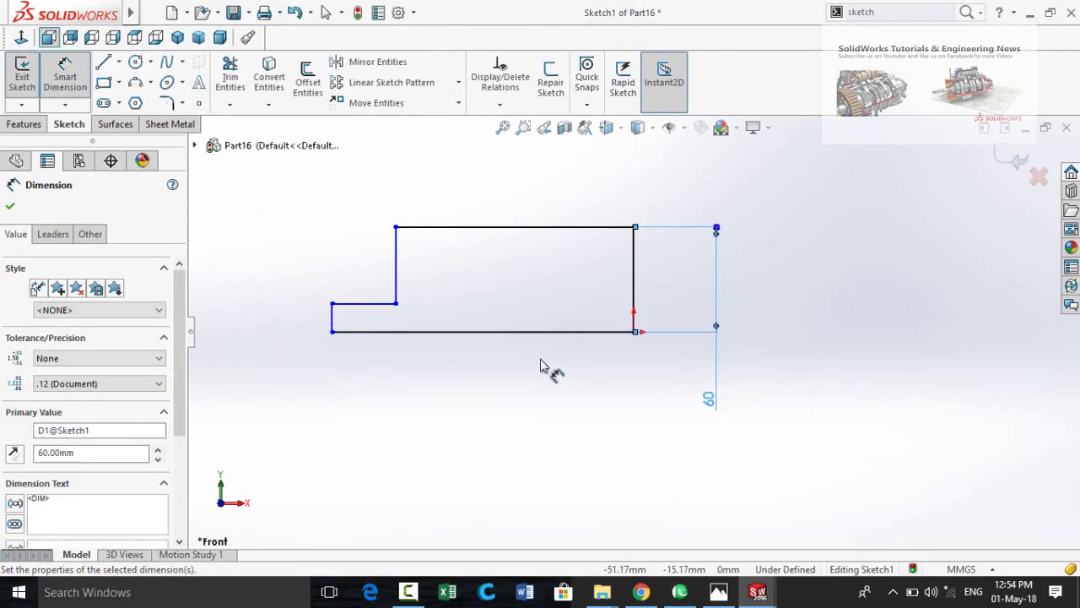
click(332, 317)
click(306, 443)
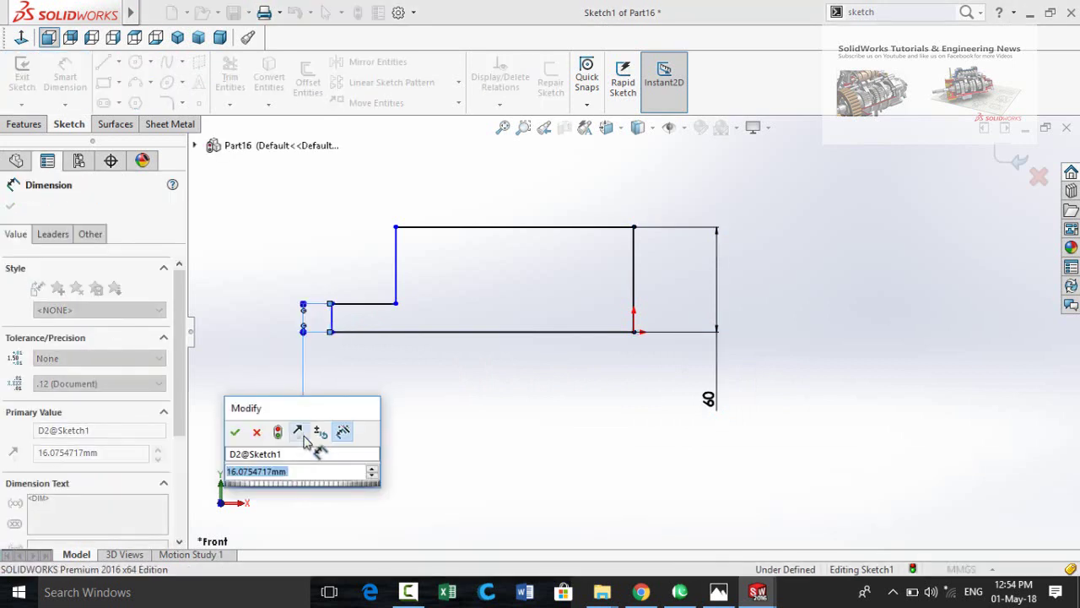
text(7.5)
key(Return)
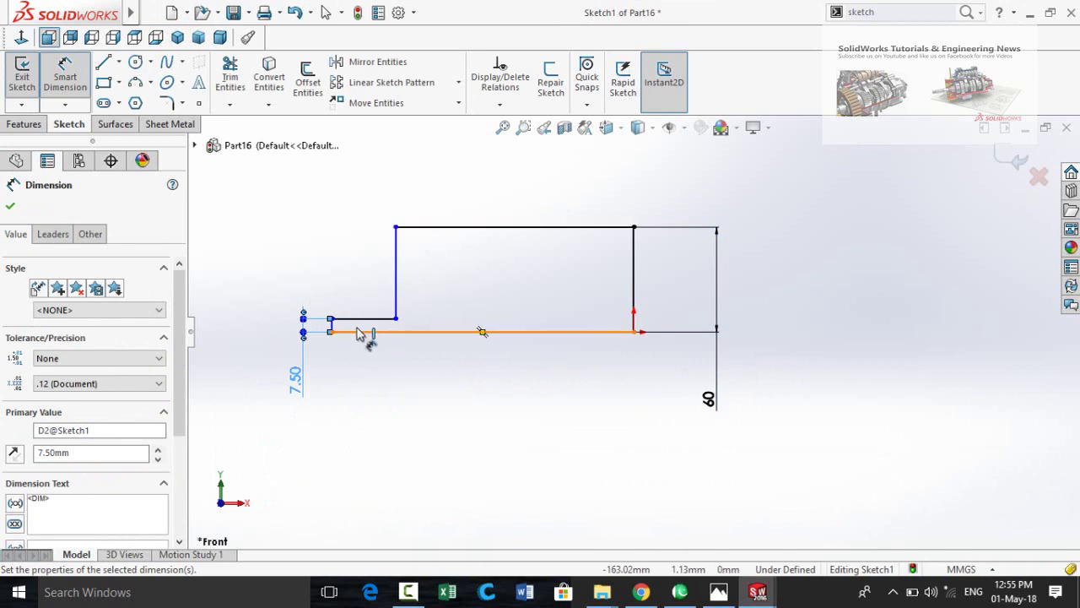
- Dimension the profile's low step to 25 mm long and its upper horizontal edge to 100 mm
click(375, 320)
click(289, 279)
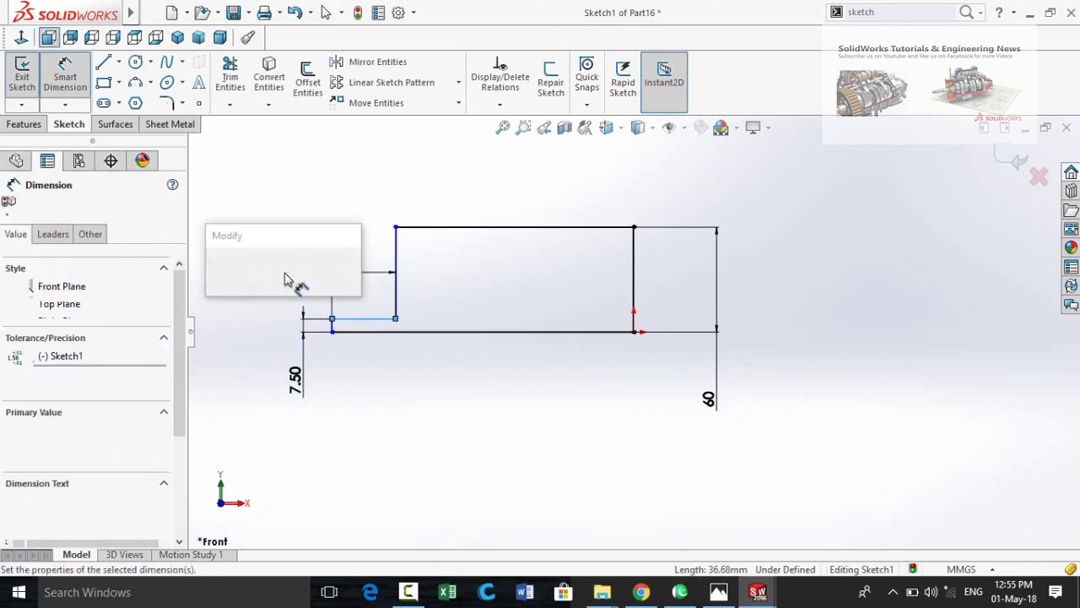
text(25)
key(Return)
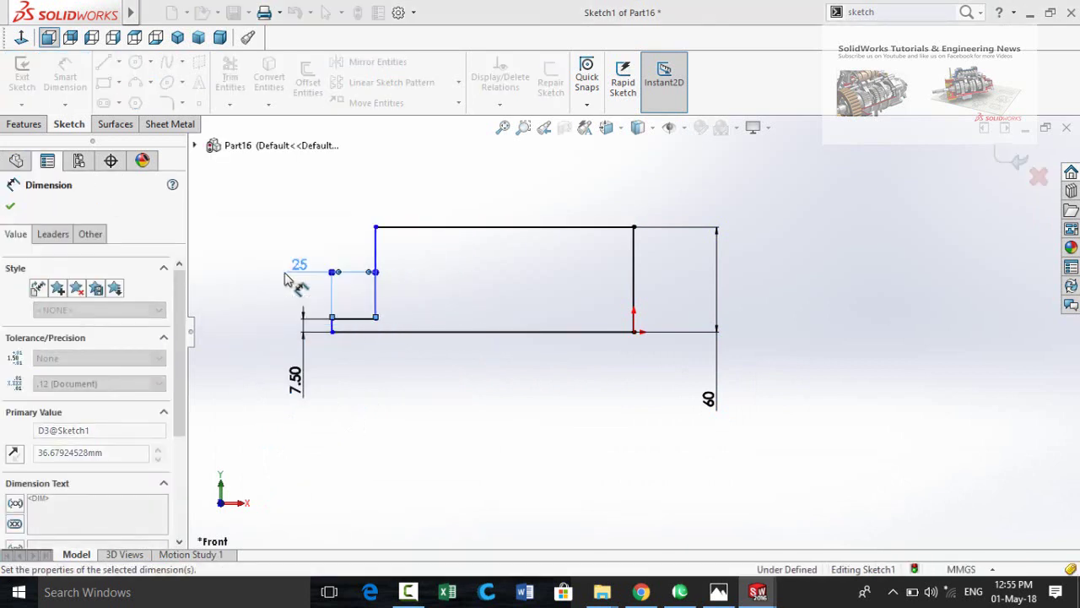
click(435, 228)
click(474, 175)
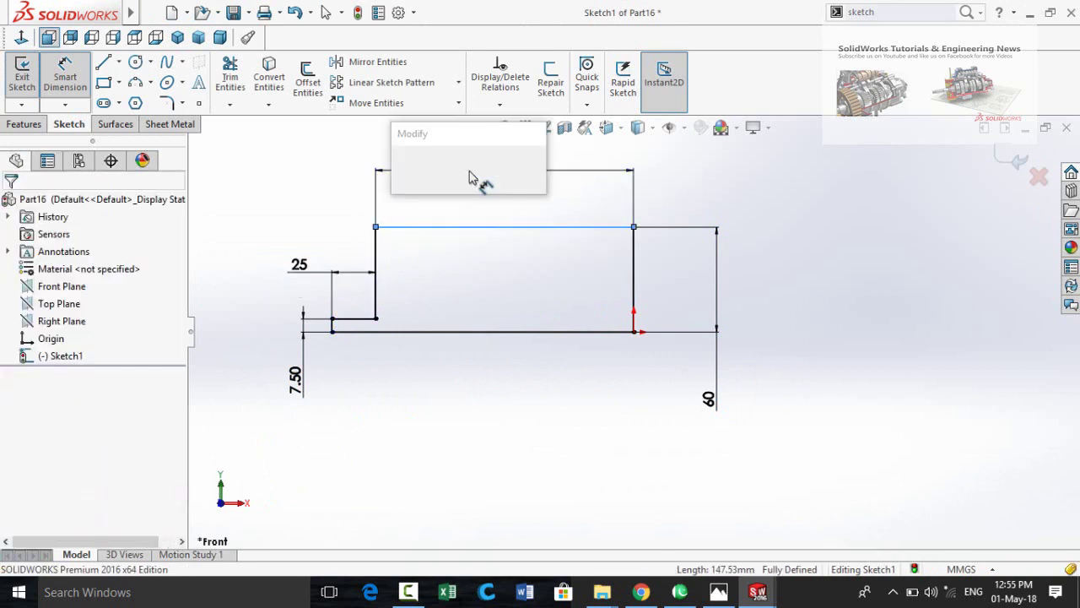
text(100)
key(Return)
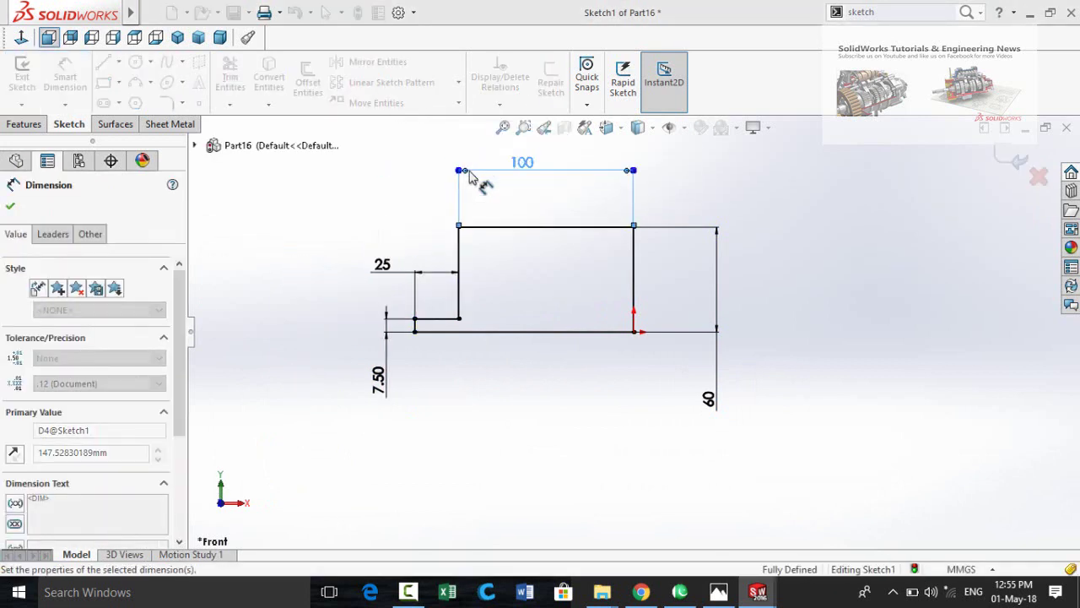
key(Escape)
- Revolve the stepped profile 360 degrees about its long base line
click(25, 124)
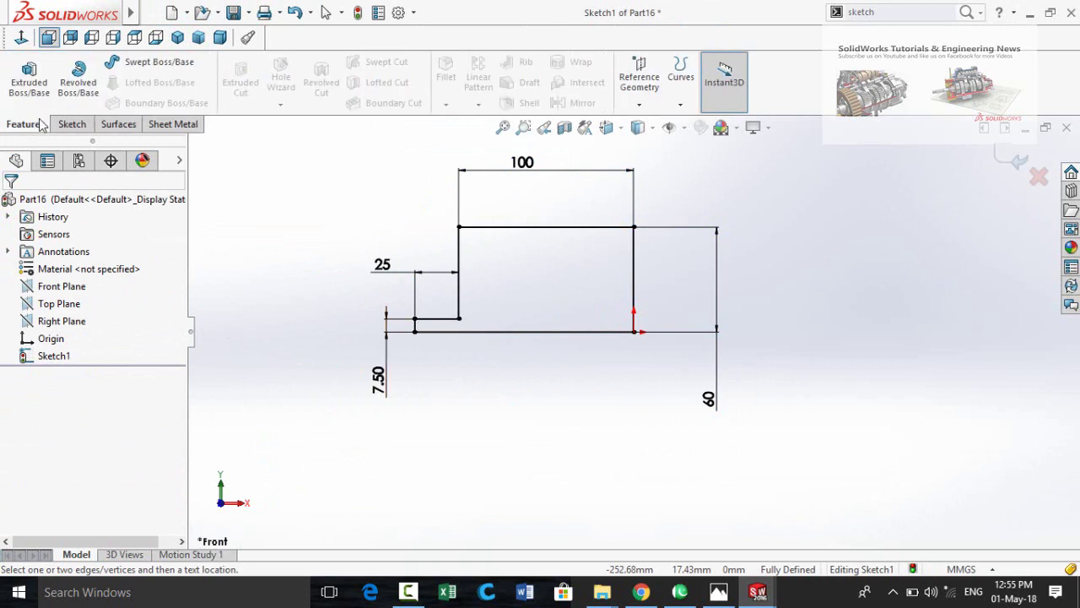
click(74, 85)
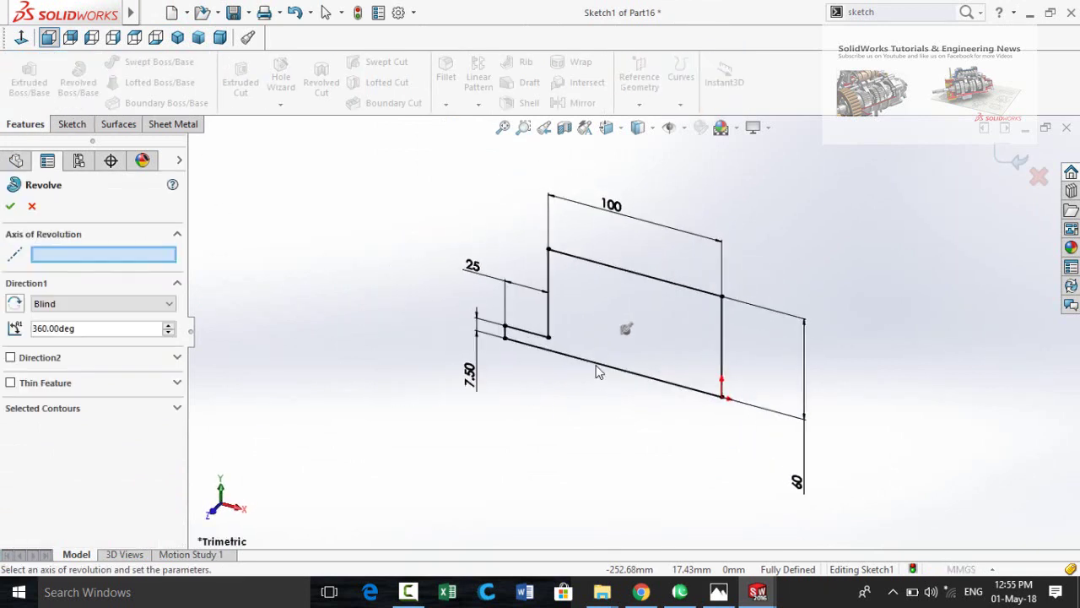
click(595, 370)
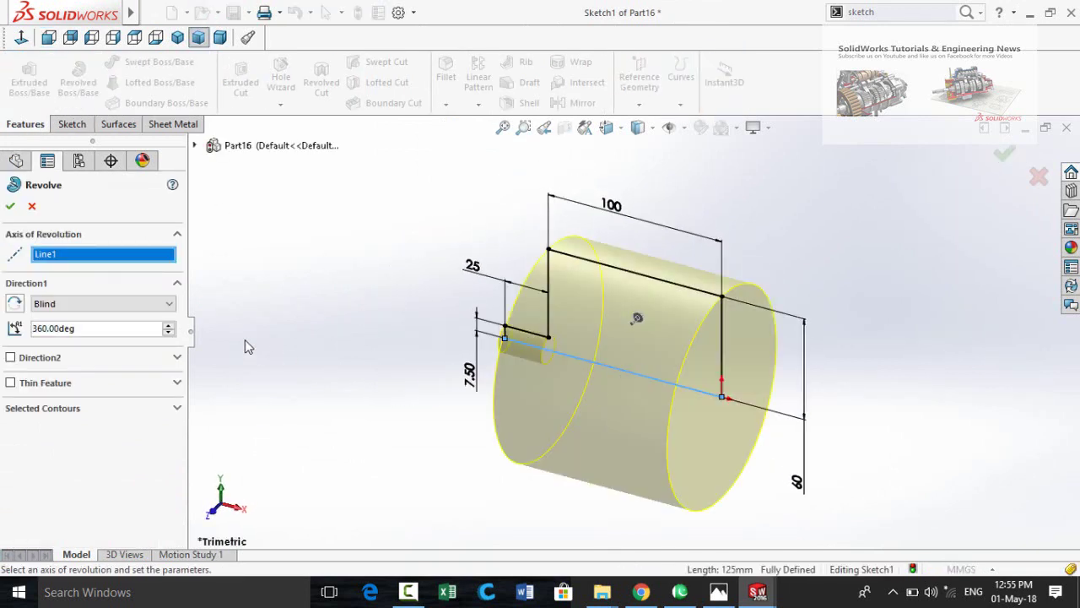
click(10, 208)
- Start a sketch on the revolved body's large flat end face and draw a 120 x 60 mm rectangle over its lower half
mouse_move(381, 403)
middle_down()
mouse_move(446, 408)
mouse_move(453, 381)
mouse_move(616, 384)
middle_up()
click(675, 357)
click(672, 335)
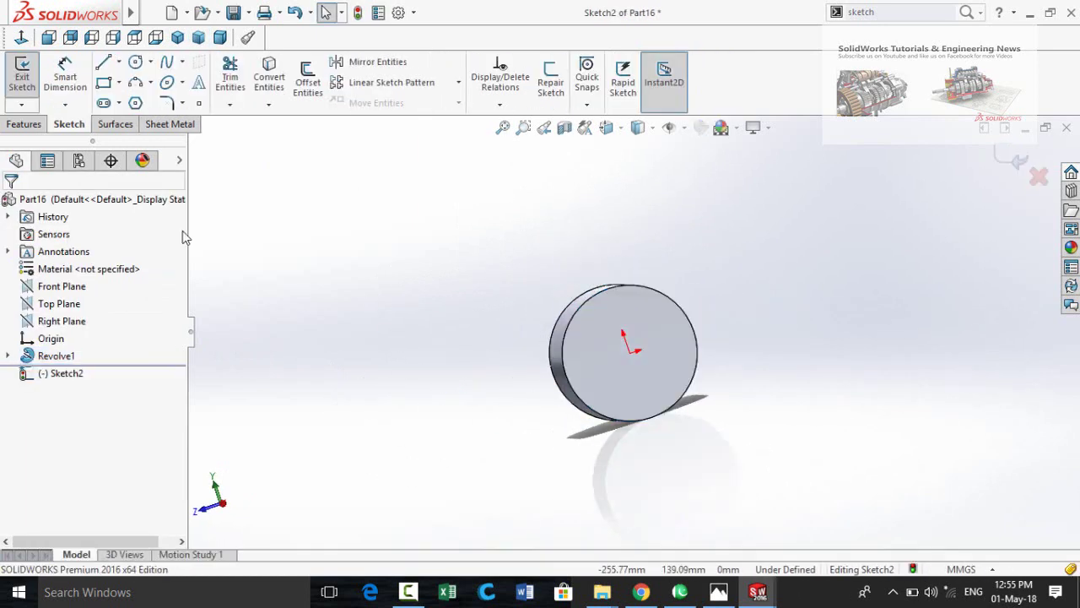
click(21, 37)
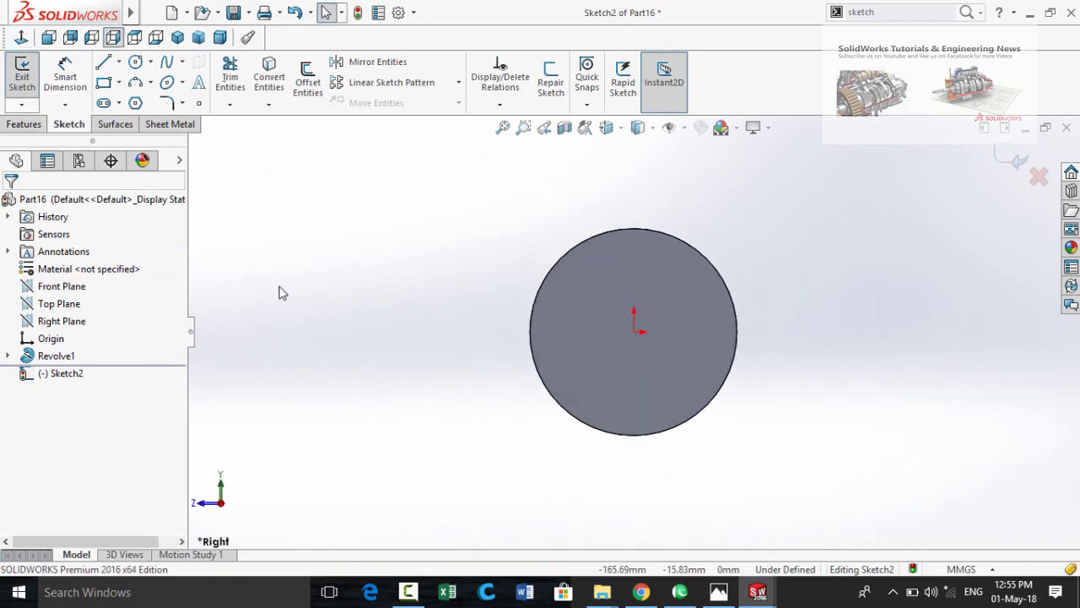
click(531, 331)
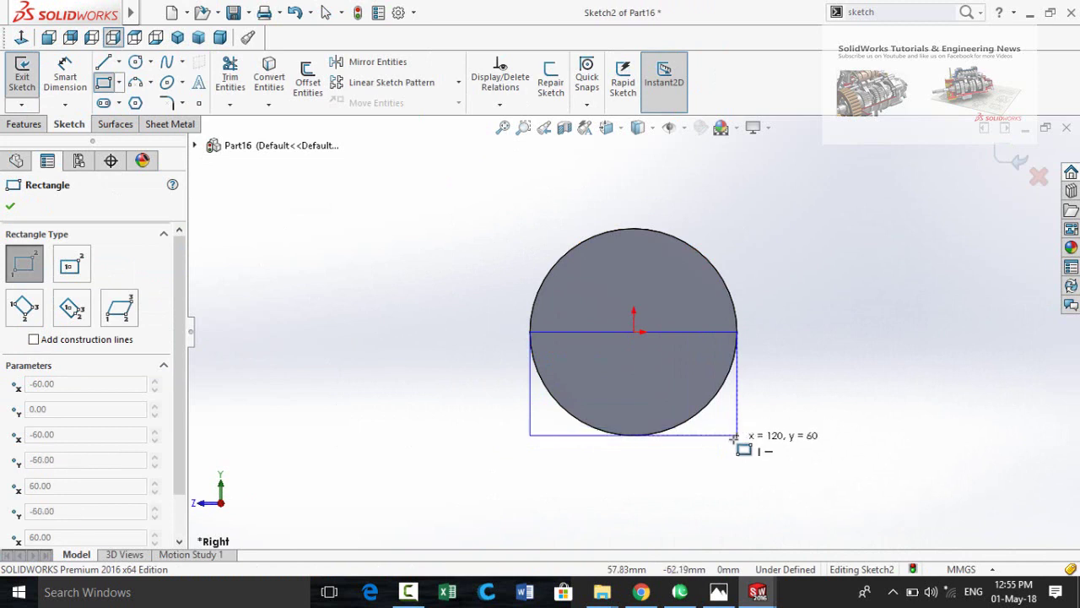
click(735, 436)
key(Escape)
- Move the rectangle's upper-right corner off the circle, then make that corner coincident with the circular edge
scroll(687, 390, down, 3)
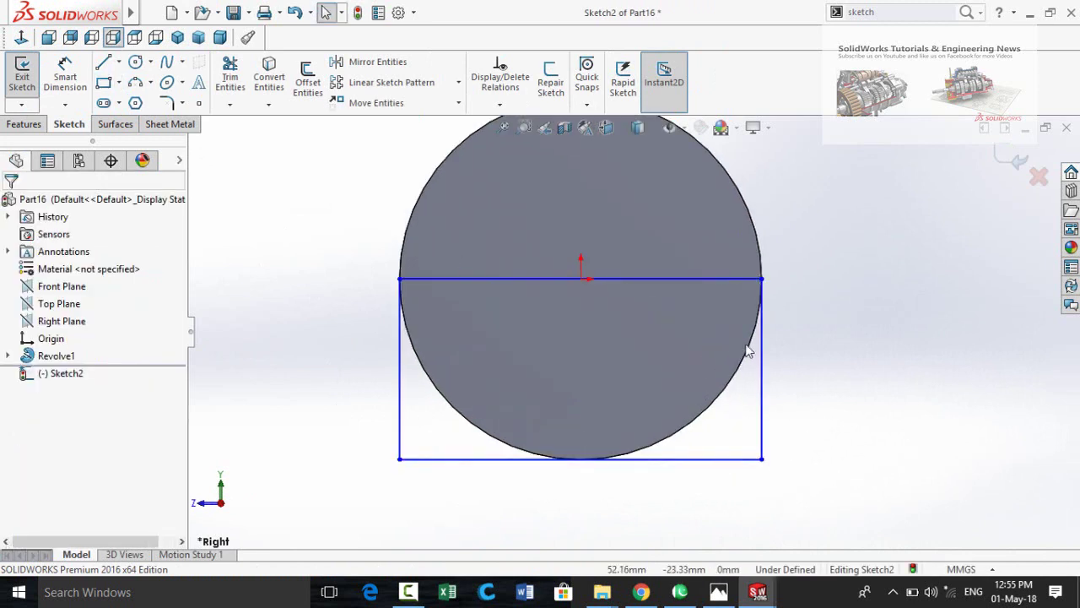
click(785, 336)
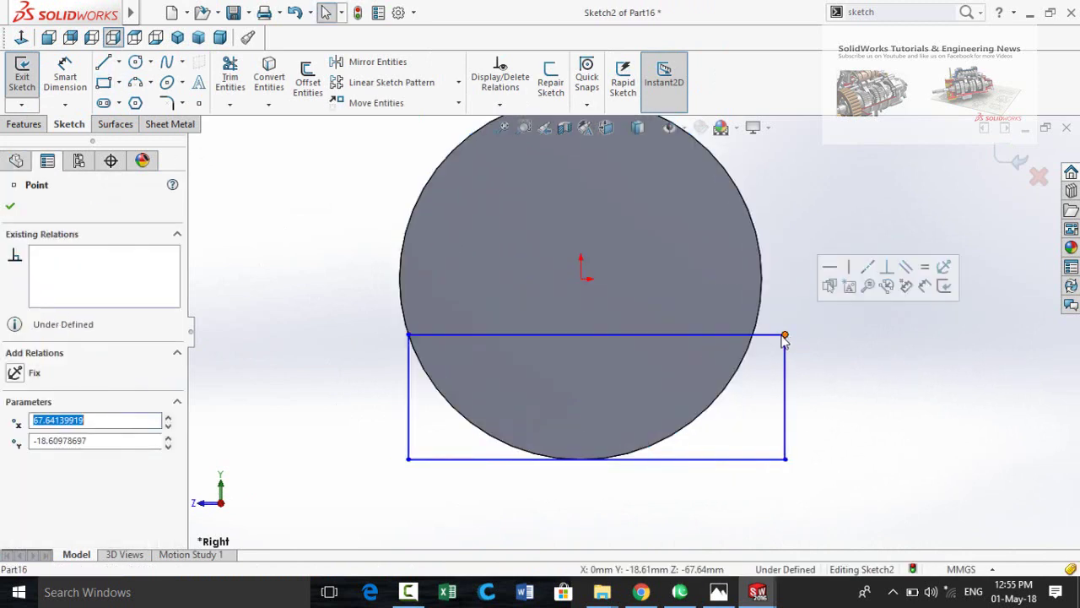
ctrl+click(763, 279)
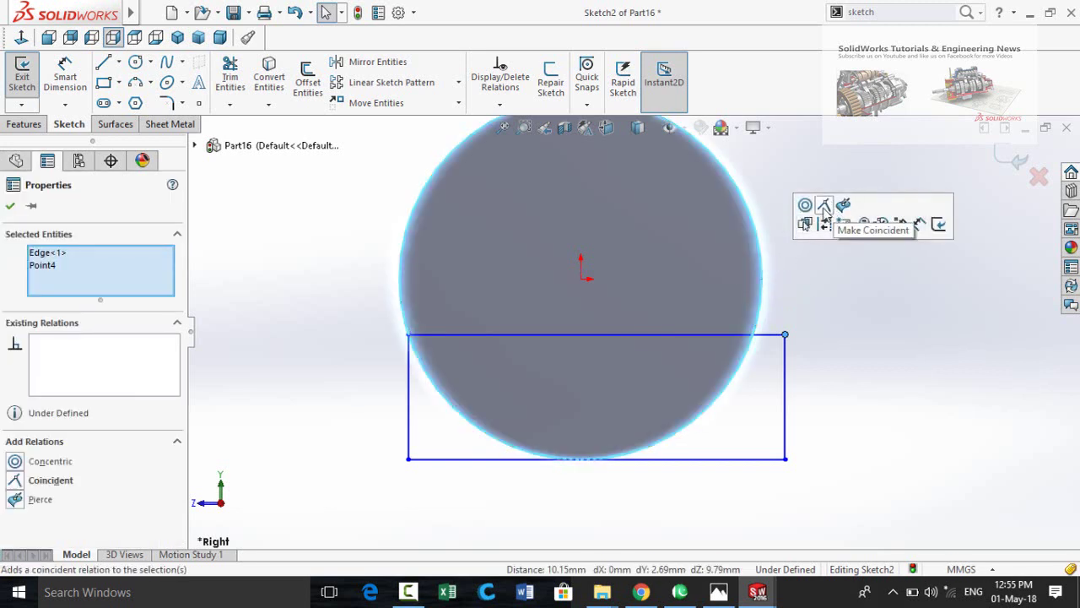
click(827, 216)
click(831, 378)
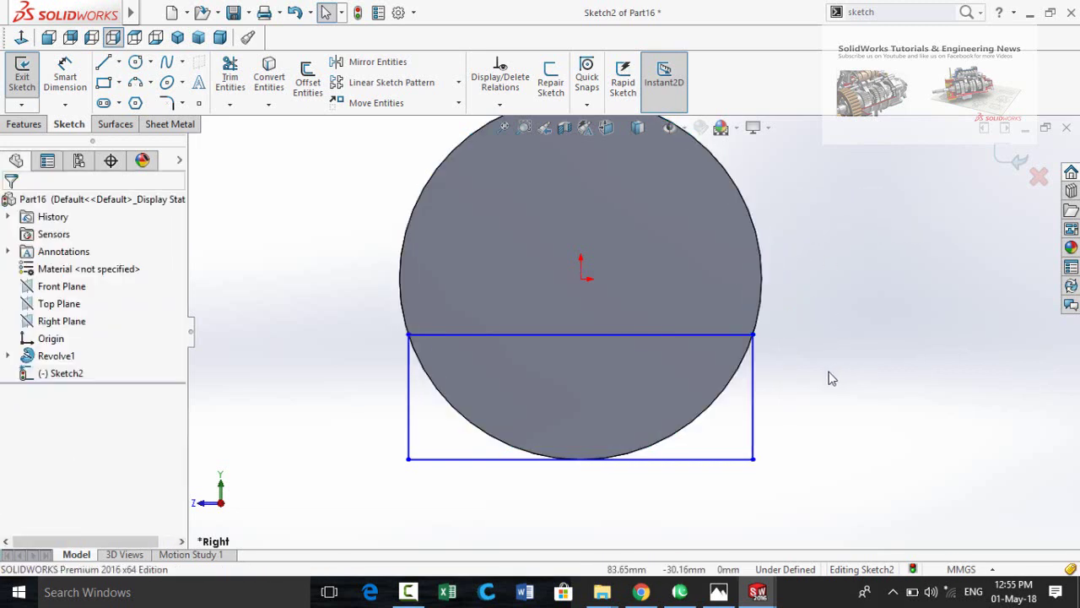
- Make the rectangle's upper-right corner horizontal with the origin
click(752, 335)
ctrl+click(583, 282)
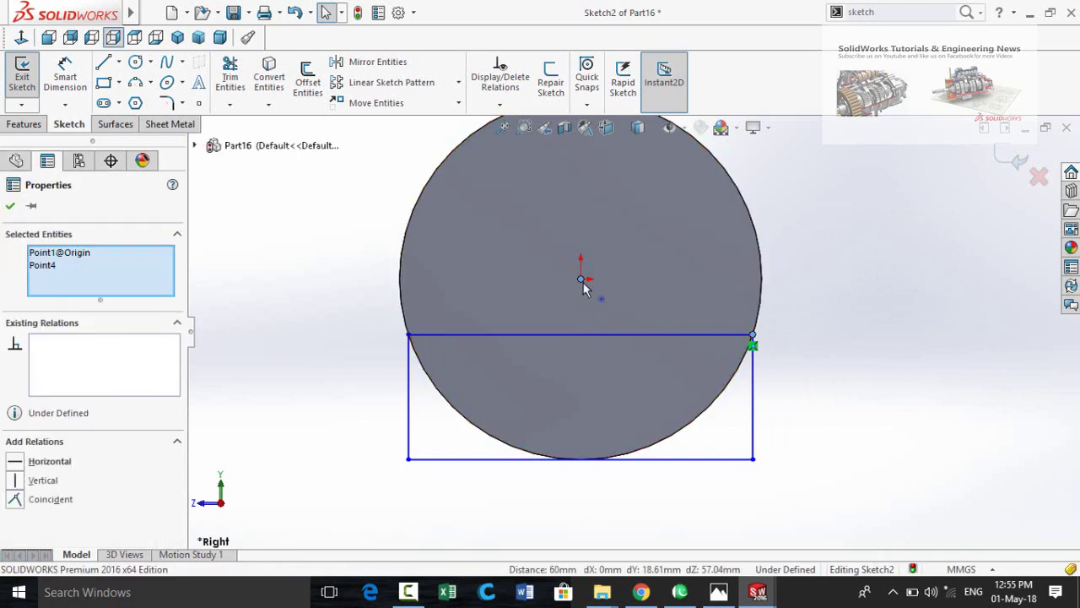
click(629, 221)
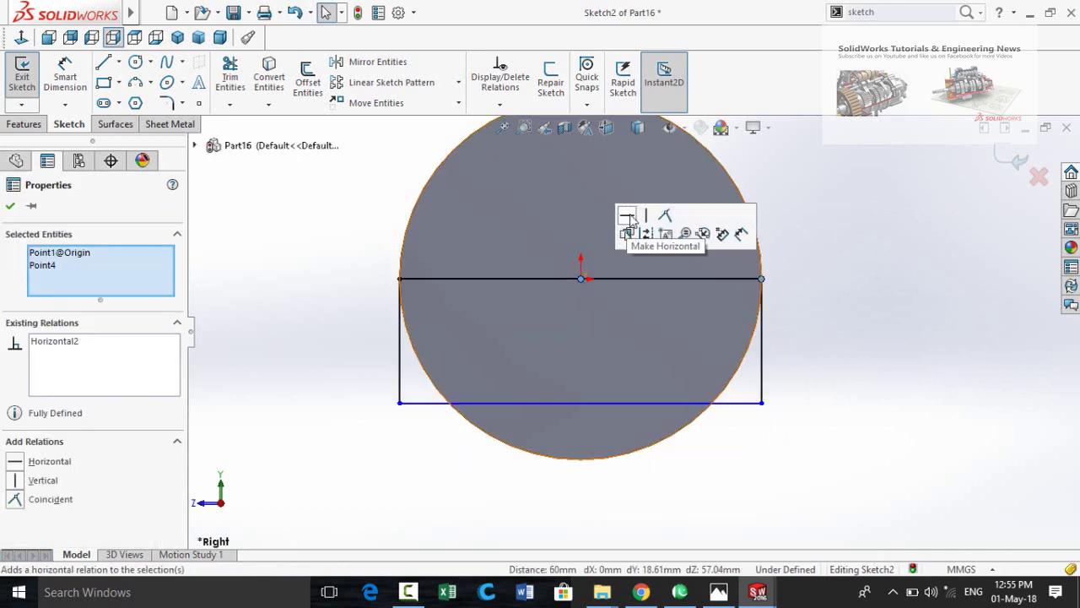
click(749, 414)
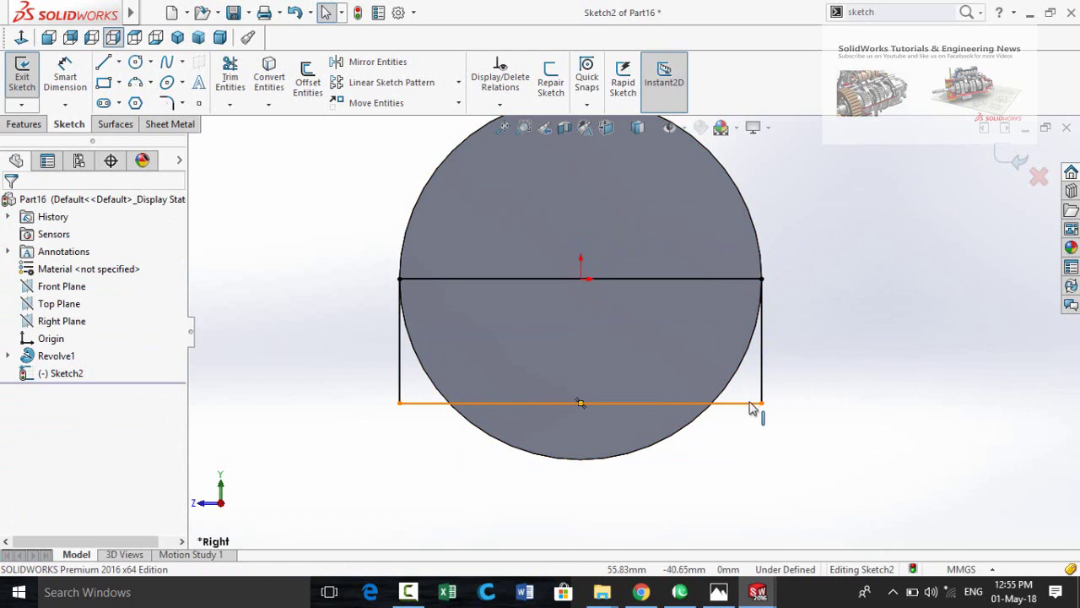
- Make the rectangle's bottom line tangent to the revolved body's circular edge
click(750, 403)
ctrl+click(675, 444)
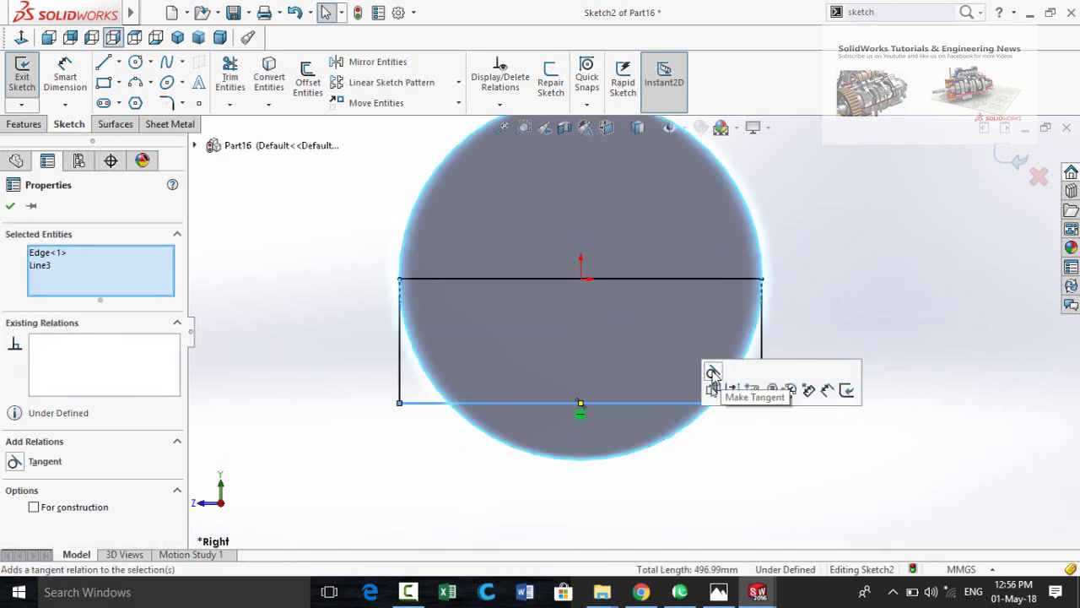
click(712, 373)
key(Escape)
- Extrude the rectangle Up To Surface to the body's flat end face on the shaft side, merging the result
click(23, 124)
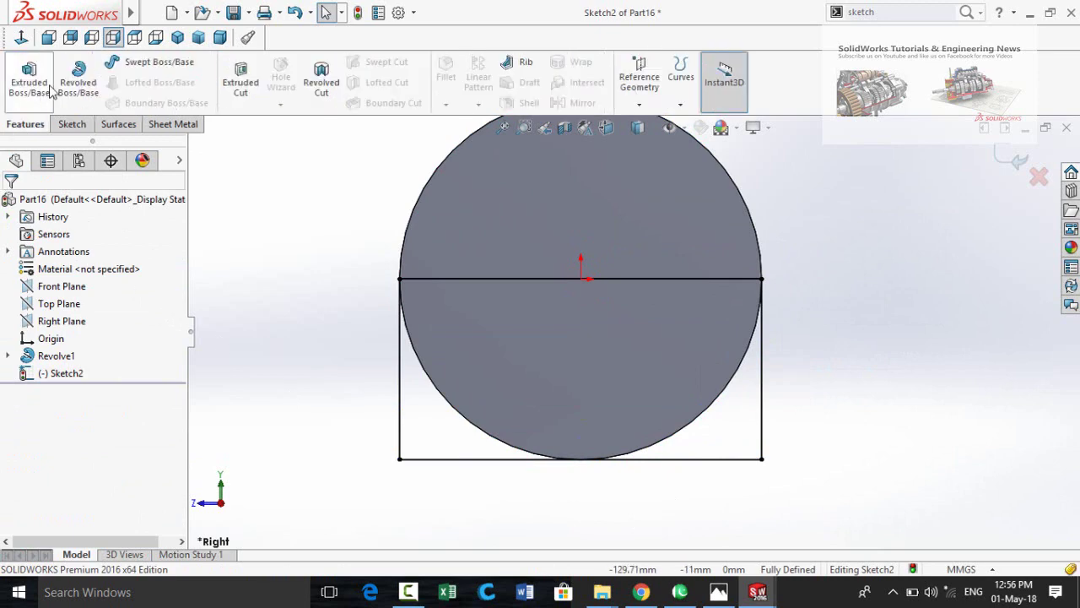
click(34, 80)
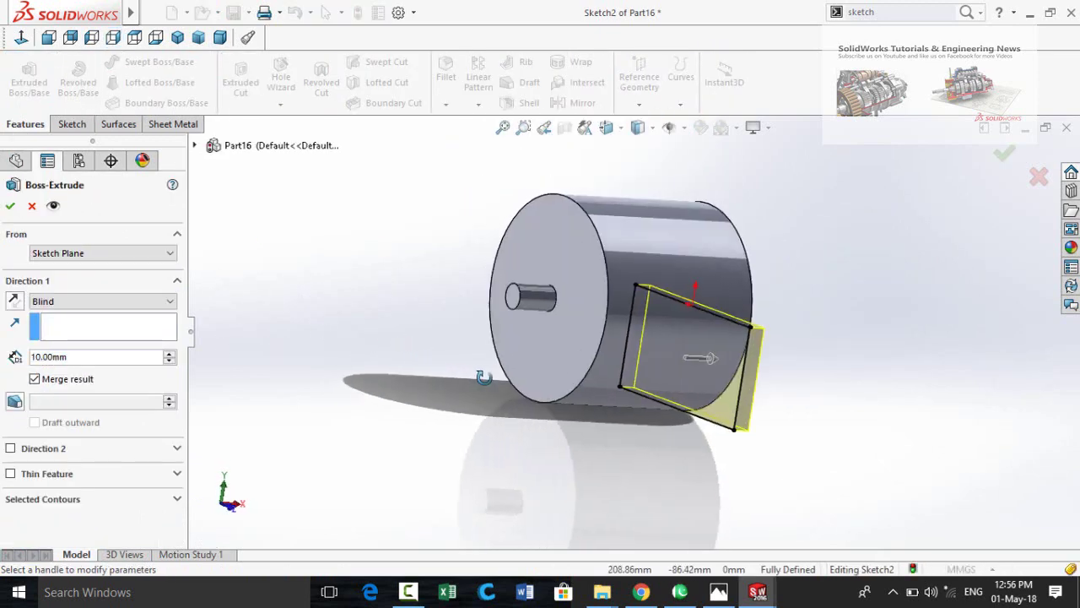
click(513, 363)
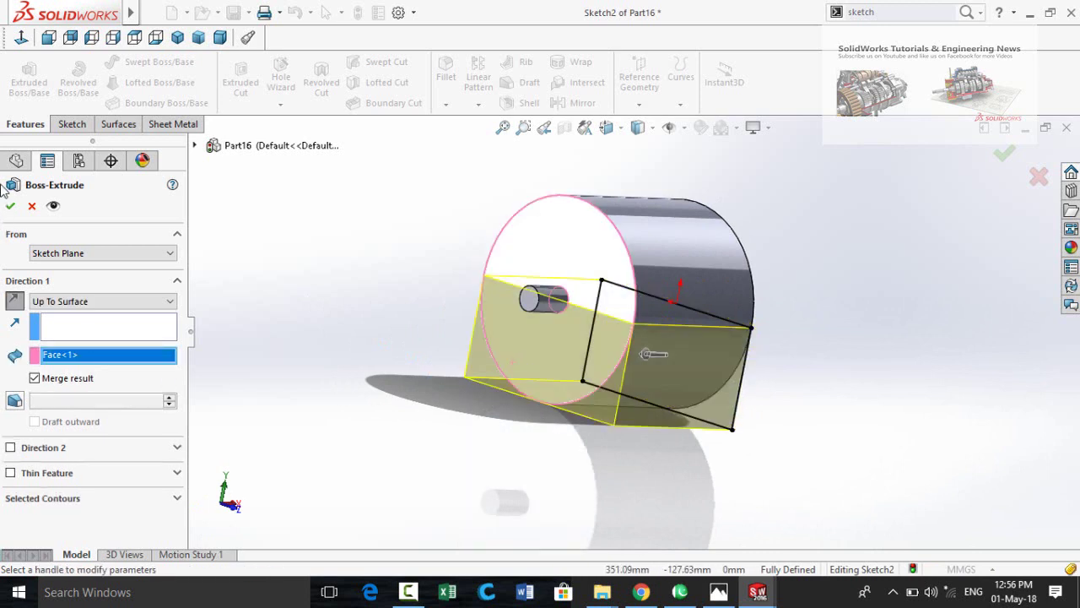
click(10, 207)
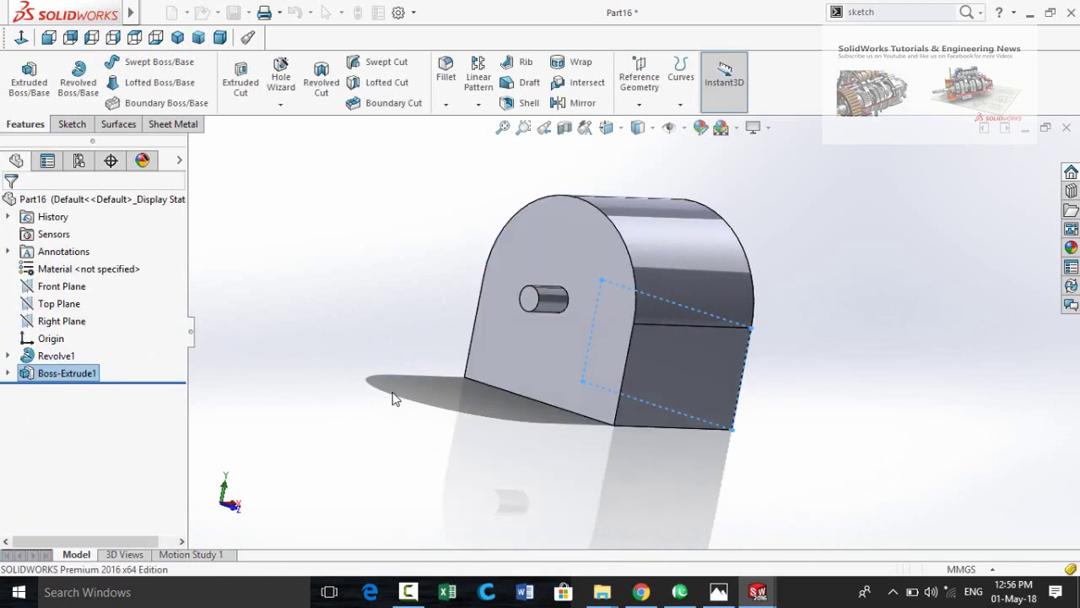
- Save the part as motor in the Oil Pump folder
key(ctrl+1)
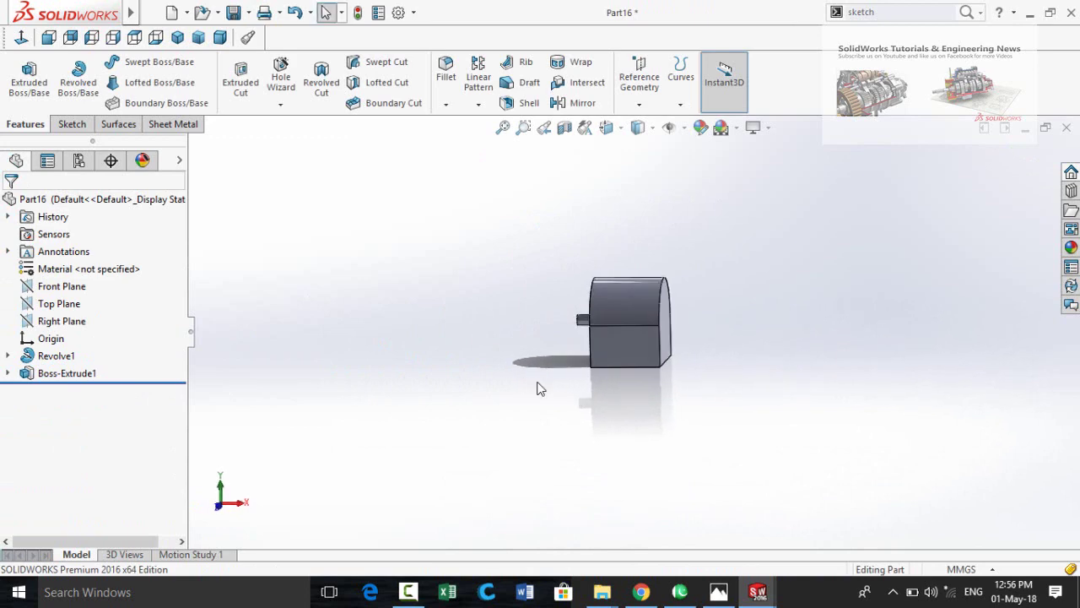
key(ctrl+s)
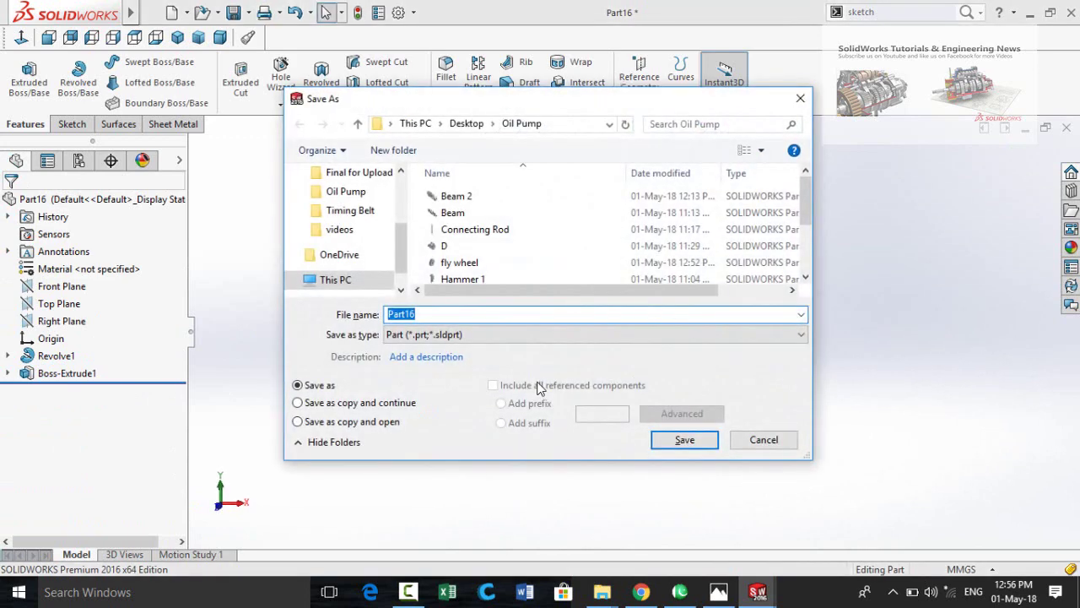
key(Return)
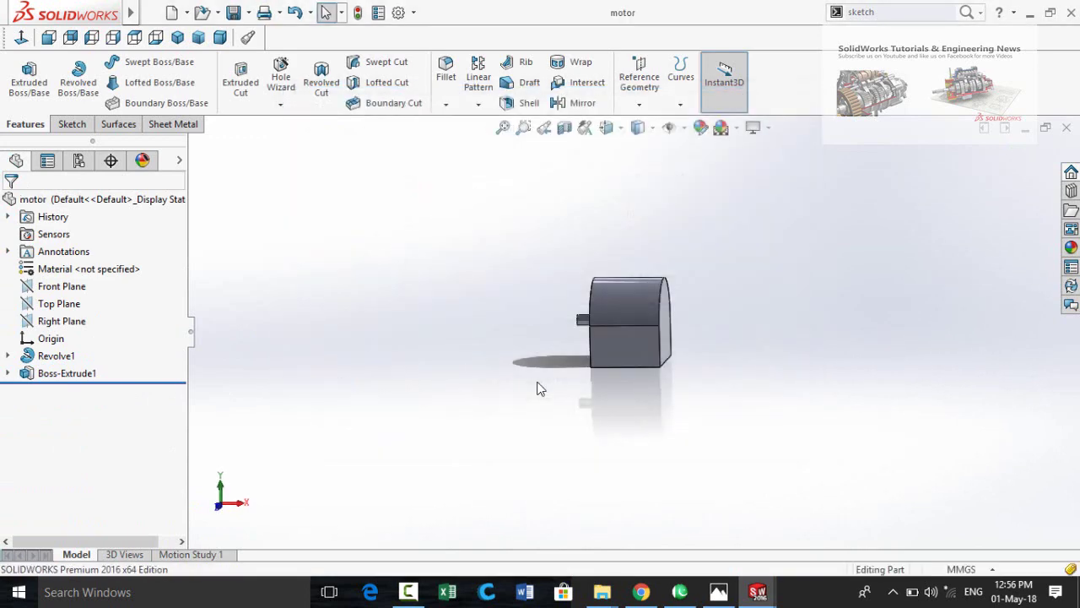
- Create a new part and start a sketch on the Front Plane
key(ctrl+n)
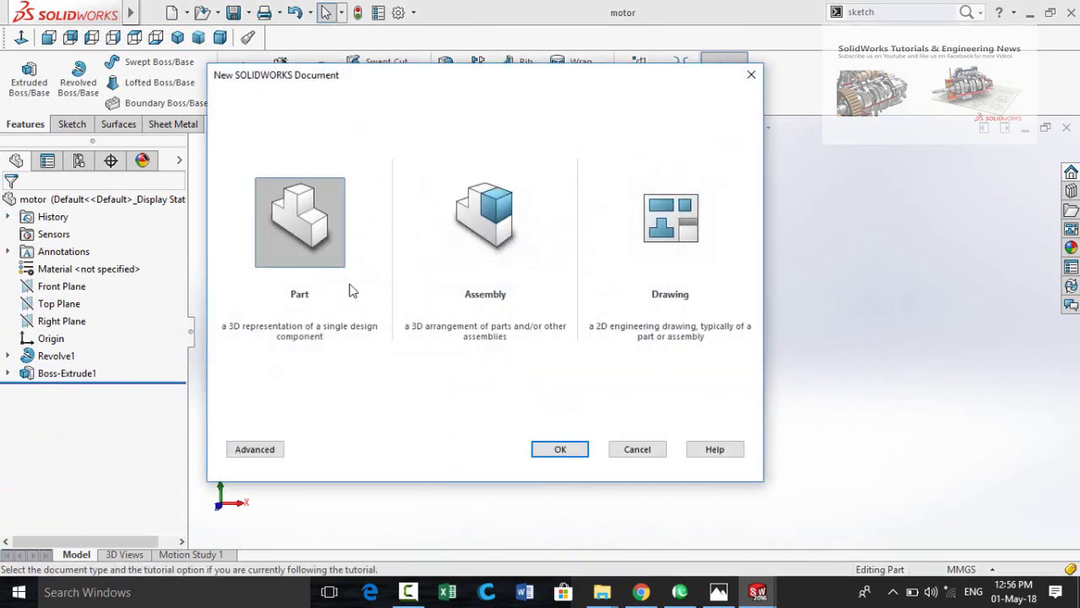
double_click(300, 237)
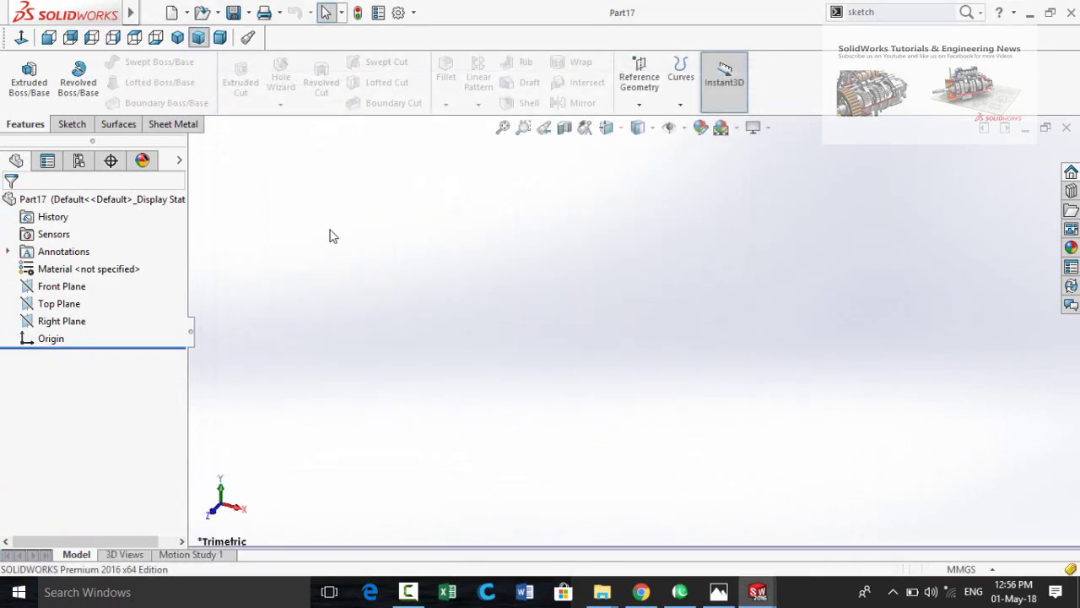
click(62, 287)
click(80, 259)
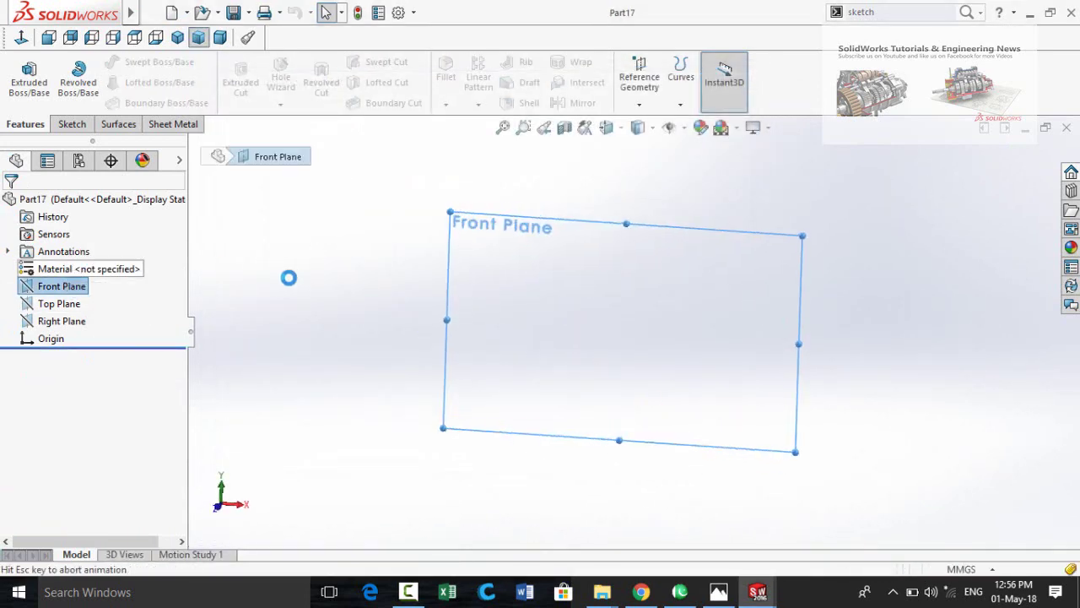
- Draw a horizontal construction line from the origin in the negative X direction
click(103, 63)
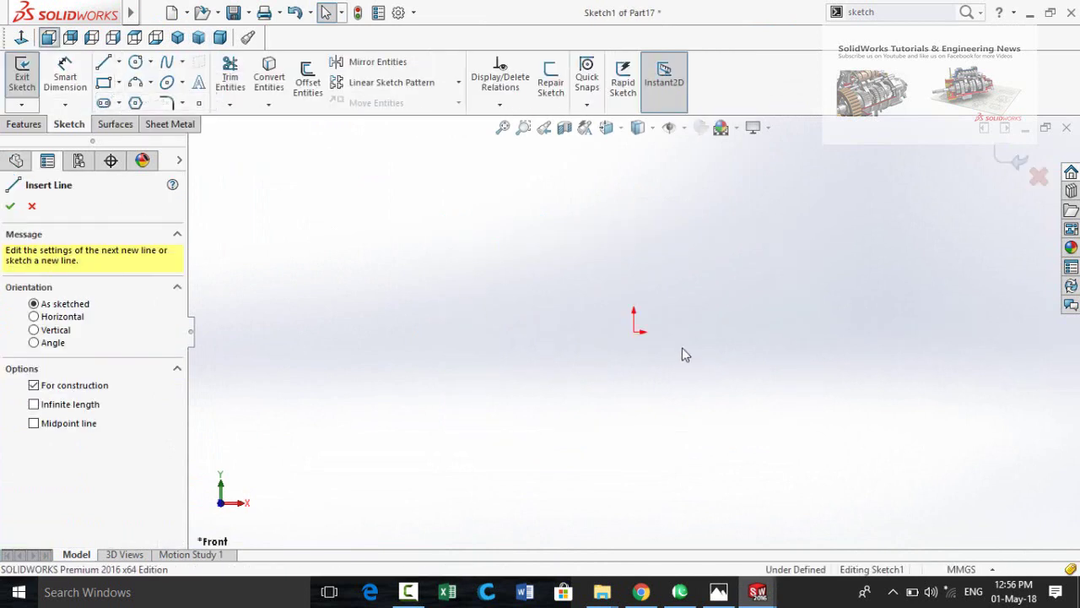
click(634, 332)
click(362, 332)
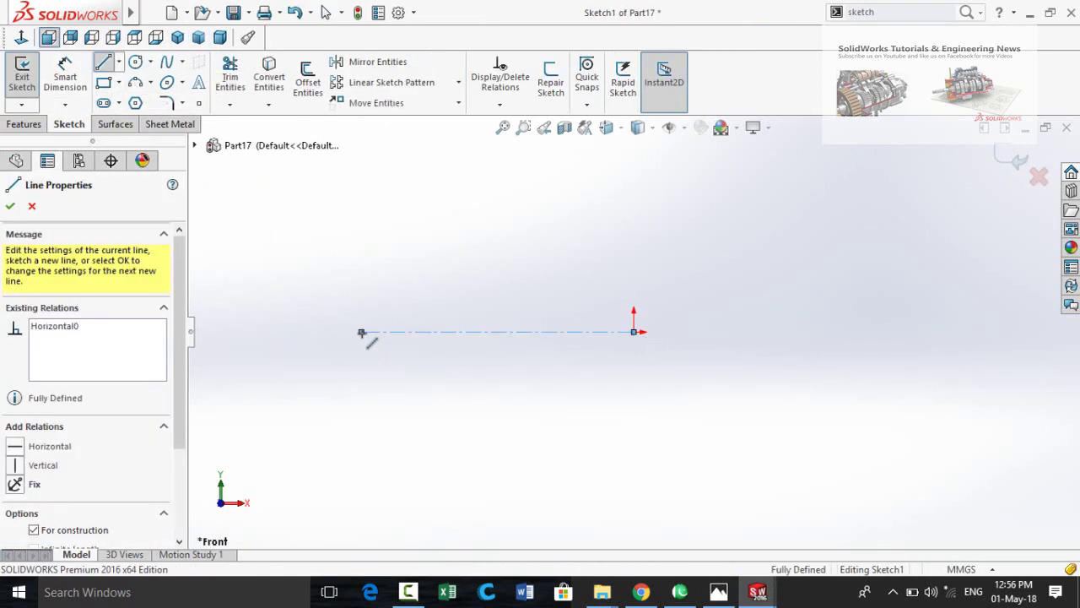
key(Escape)
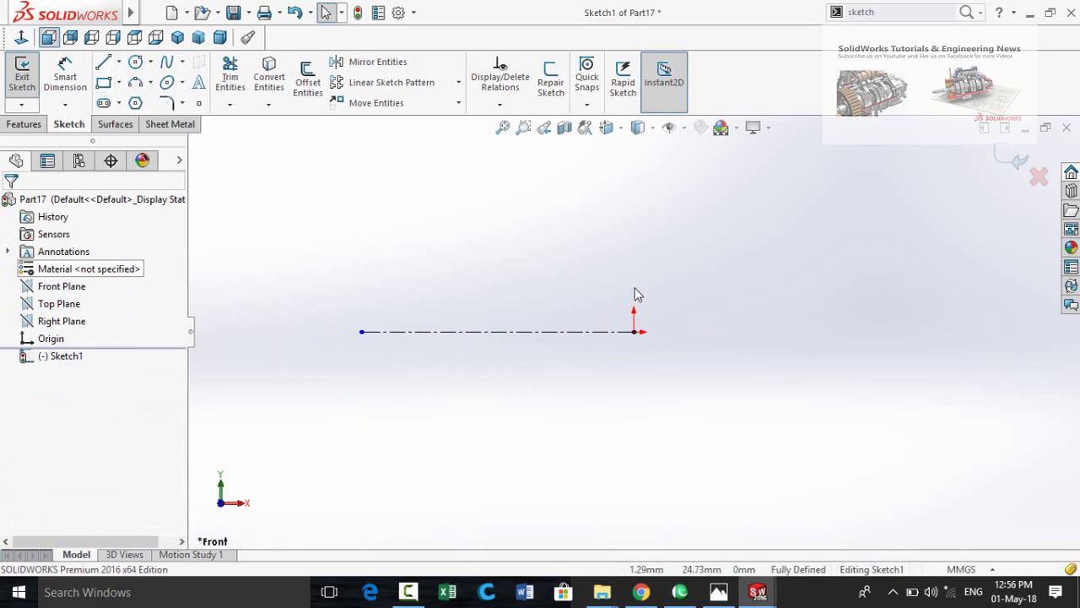
- Draw a rectangle above the construction line, with one side vertically in line with the origin, and set its width to 15 mm
click(102, 83)
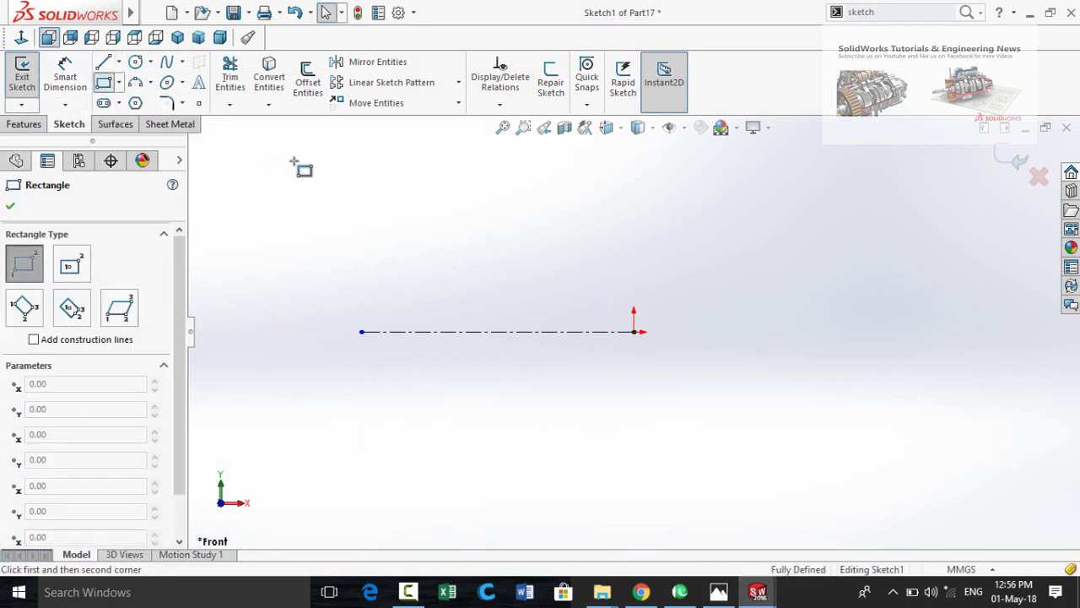
click(634, 287)
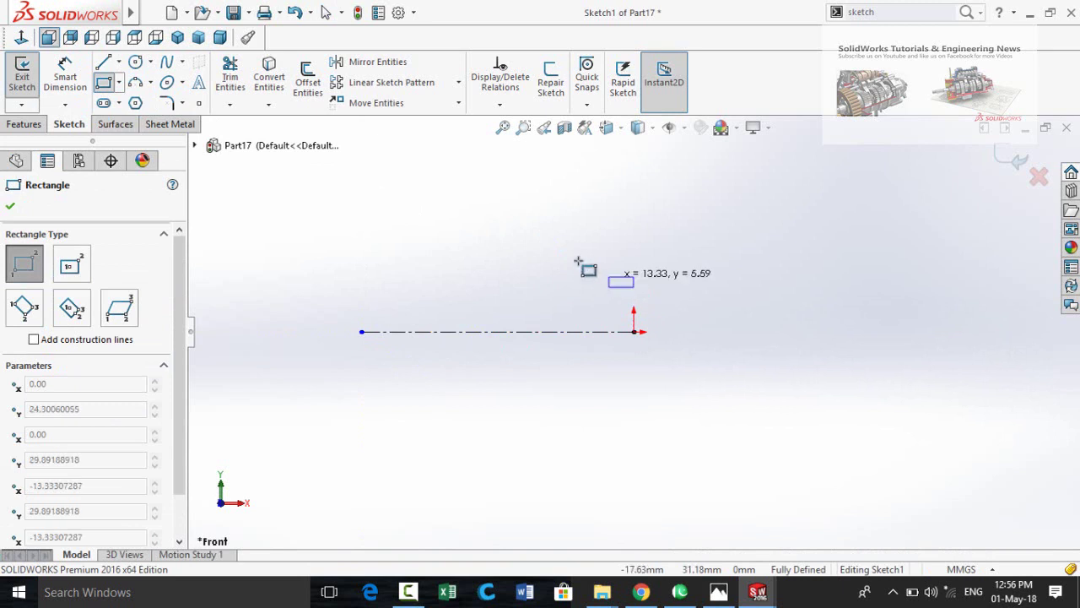
click(561, 169)
right_drag(711, 328, 712, 296)
click(616, 288)
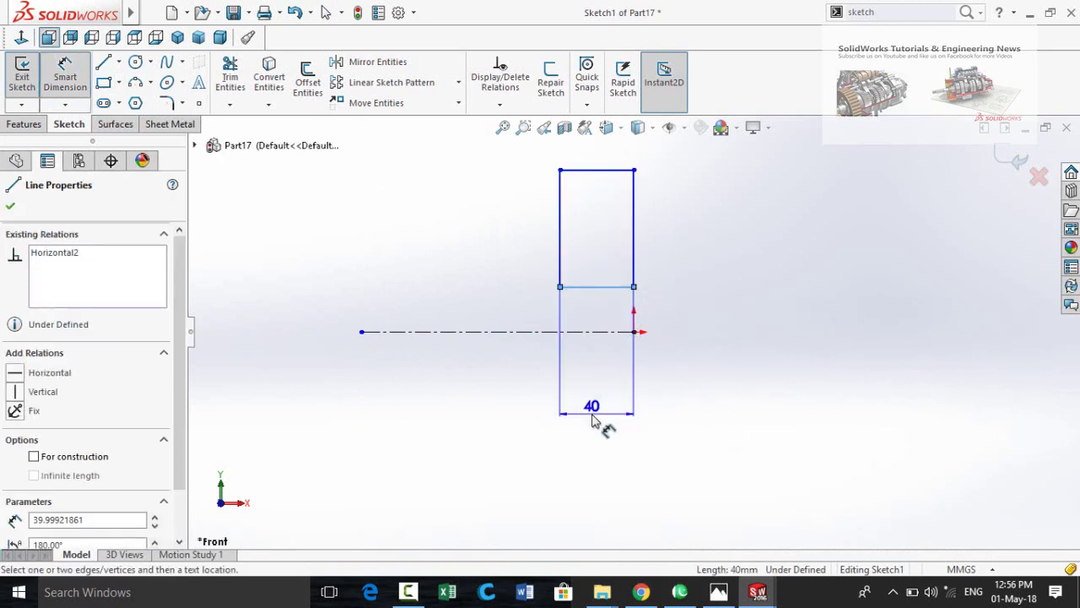
click(601, 426)
text(15)
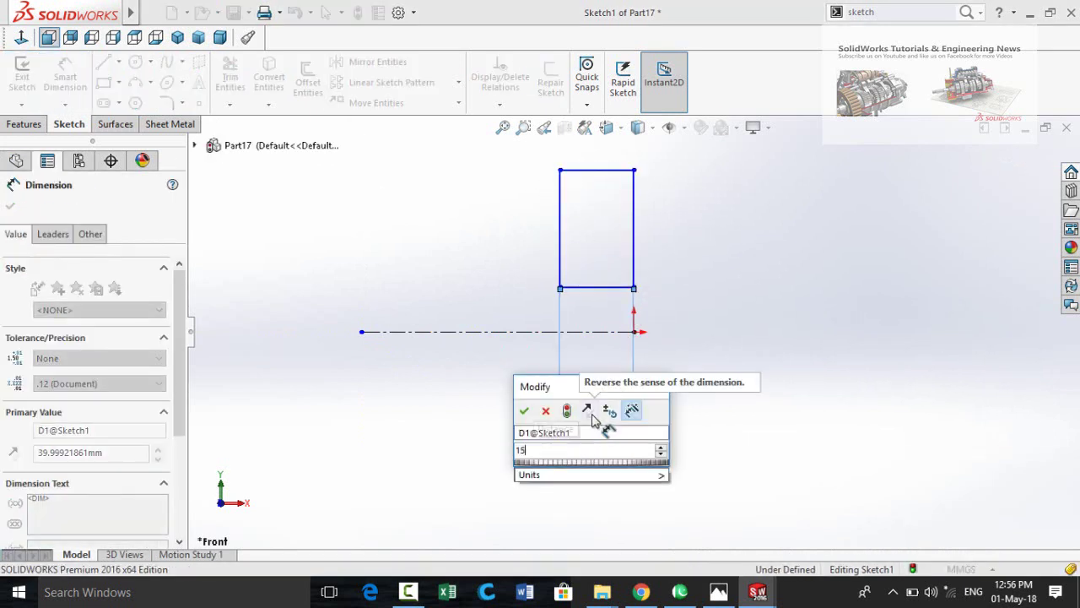
key(Return)
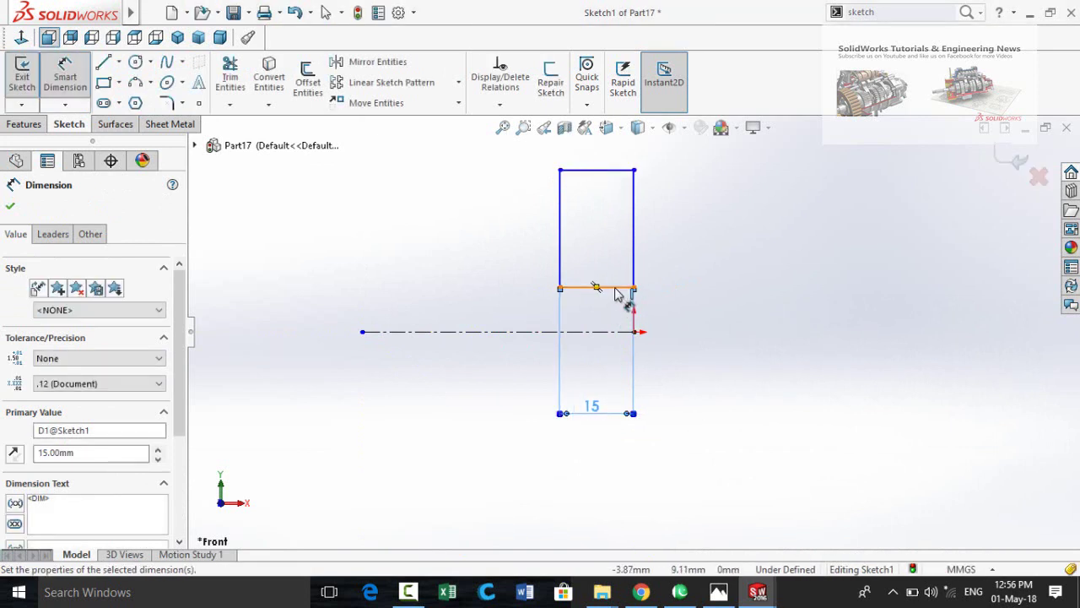
- Dimension the rectangle's lower and upper edges as diameters about the construction line, 15 mm for the inner and 100 mm for the outer
click(616, 289)
click(398, 437)
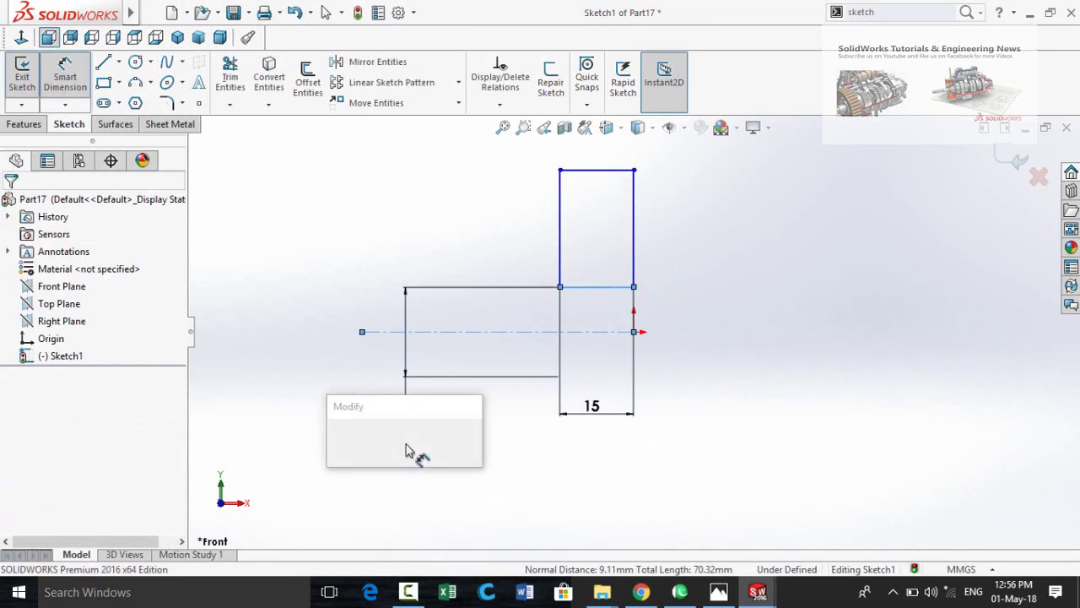
text(15)
key(Return)
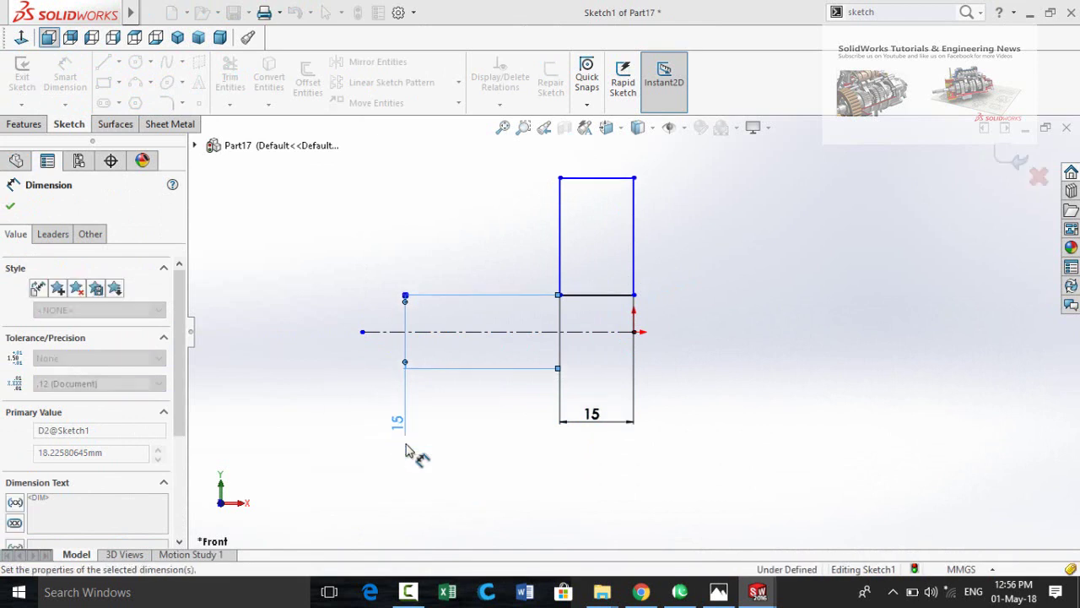
click(606, 180)
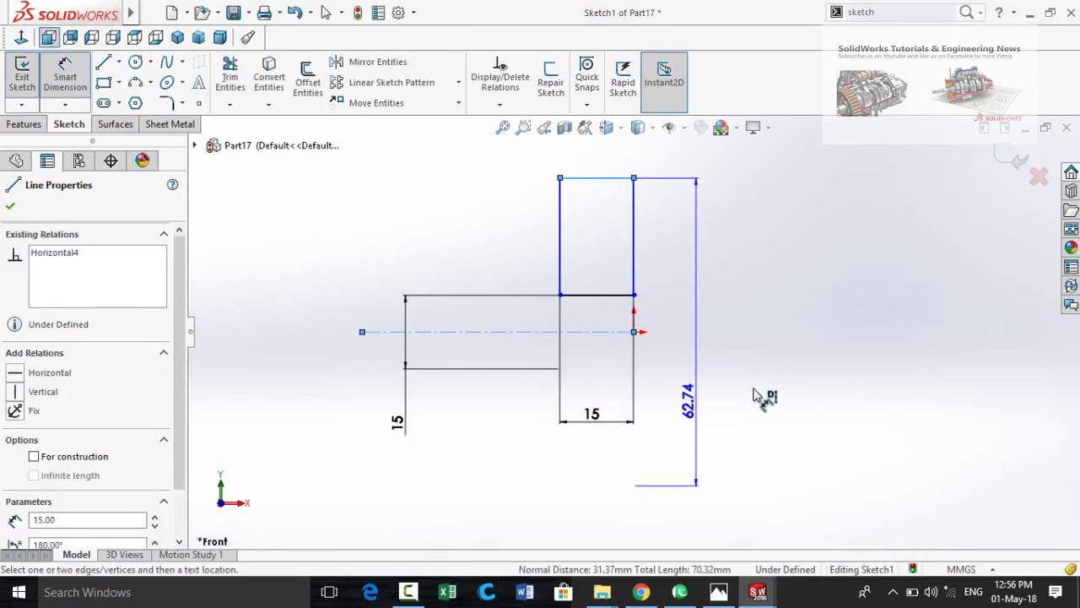
click(762, 393)
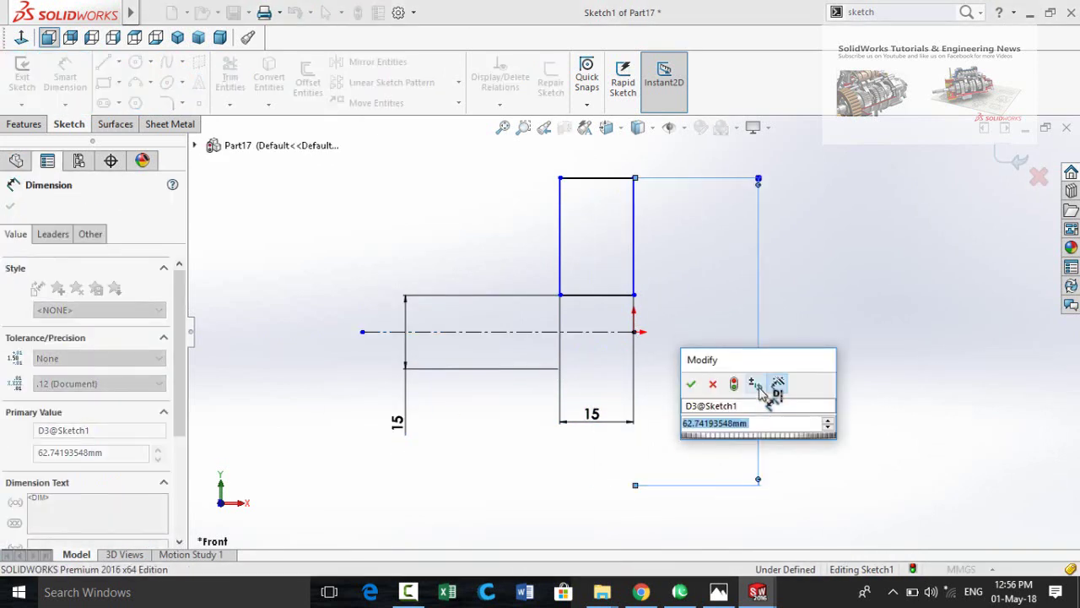
text(100)
key(Return)
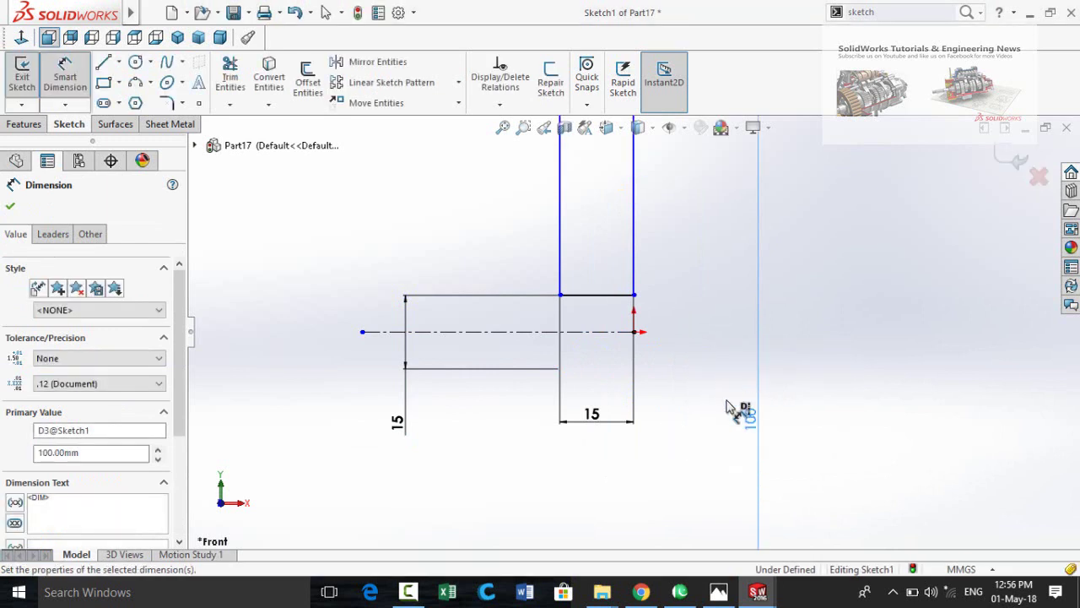
key(f)
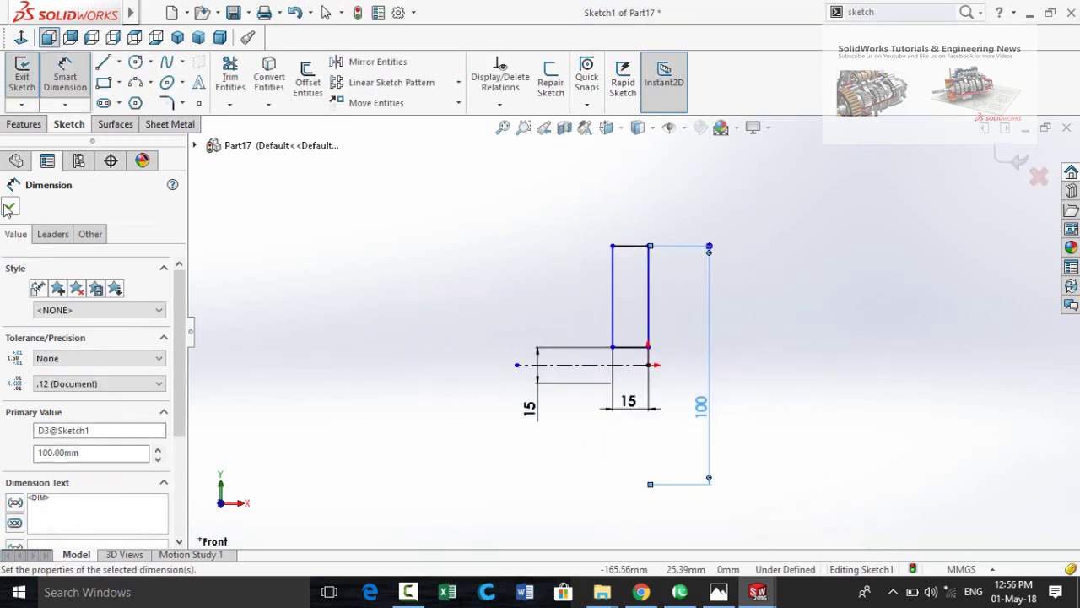
click(9, 207)
- Revolve the rectangle 360 degrees about the construction line to form a disc with a central hole
click(24, 125)
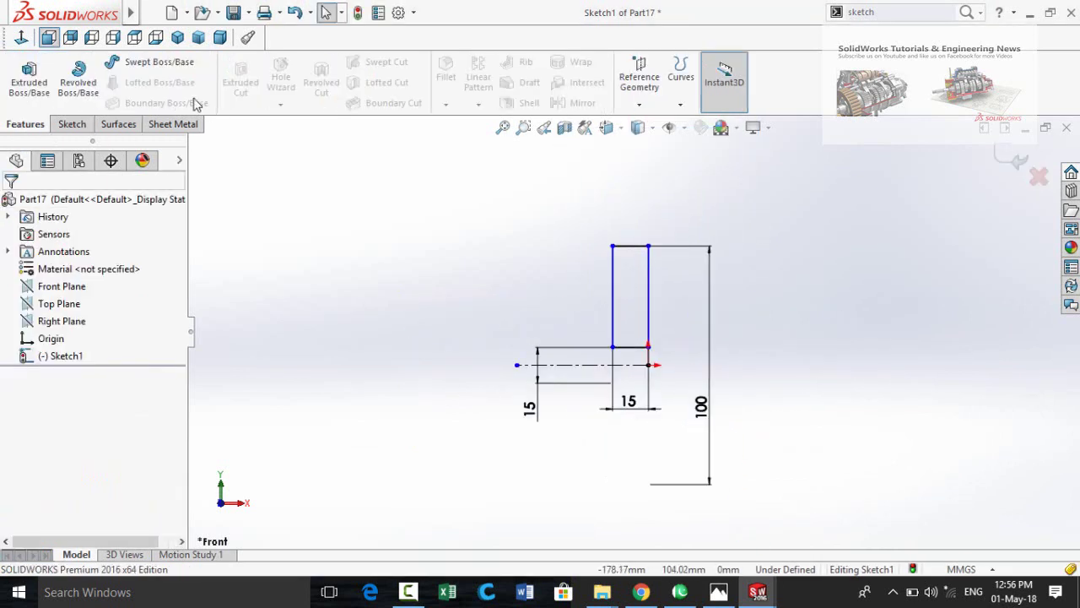
click(80, 80)
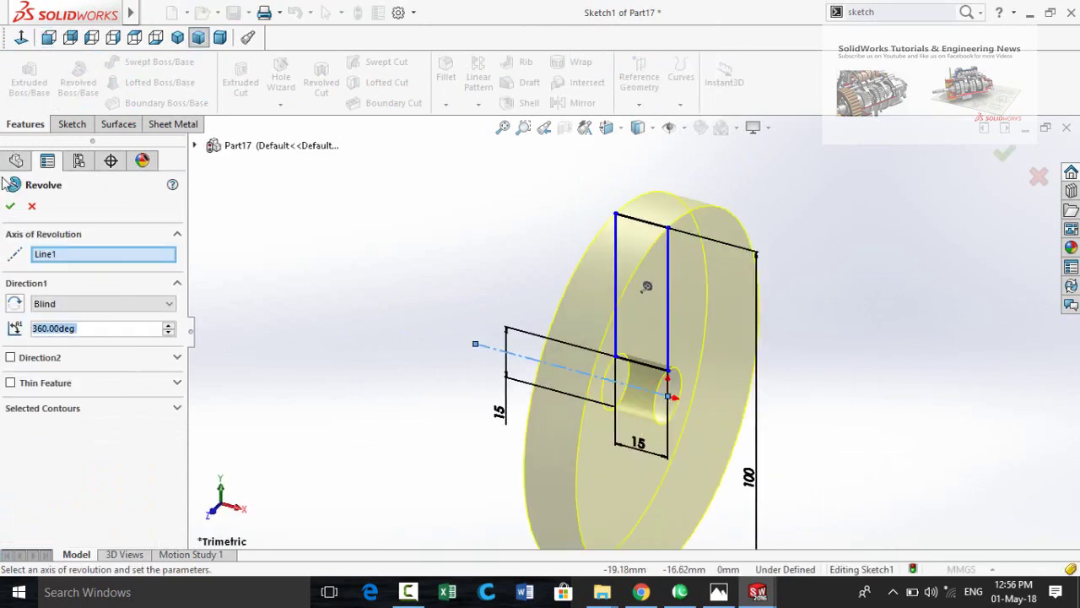
click(14, 207)
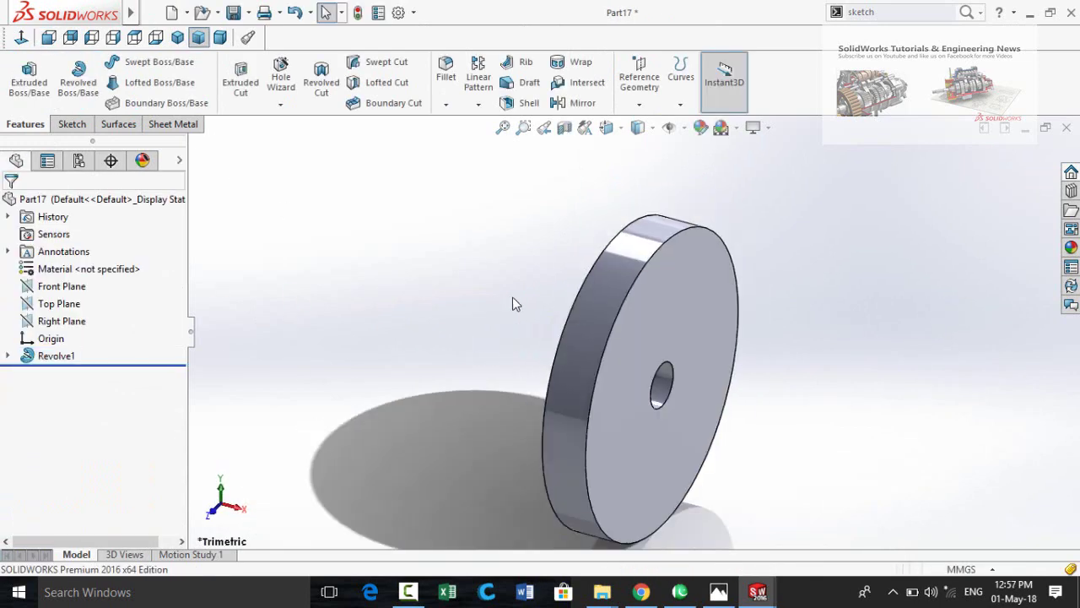
- Start a sketch on the disc's flat face and draw a circle about 19 mm in diameter near the rim, vertically above the origin
click(655, 314)
click(726, 275)
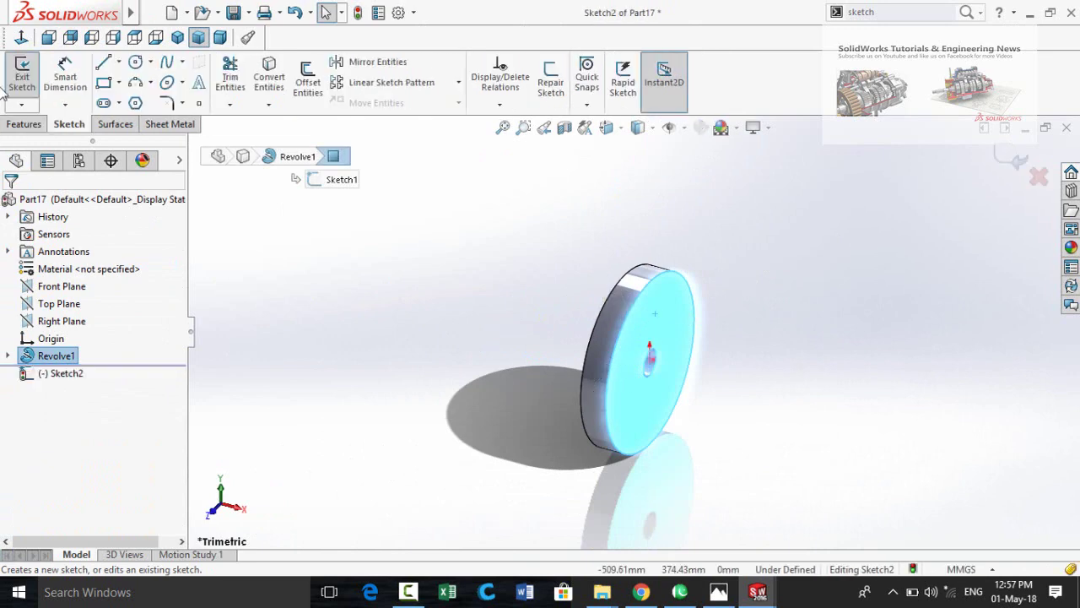
click(21, 38)
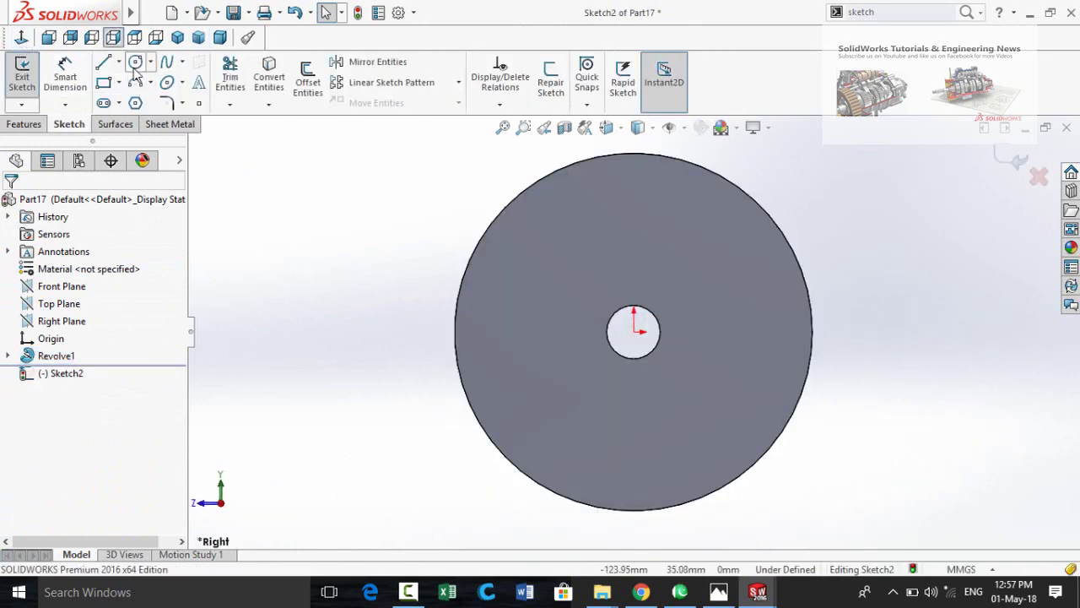
click(135, 62)
click(634, 183)
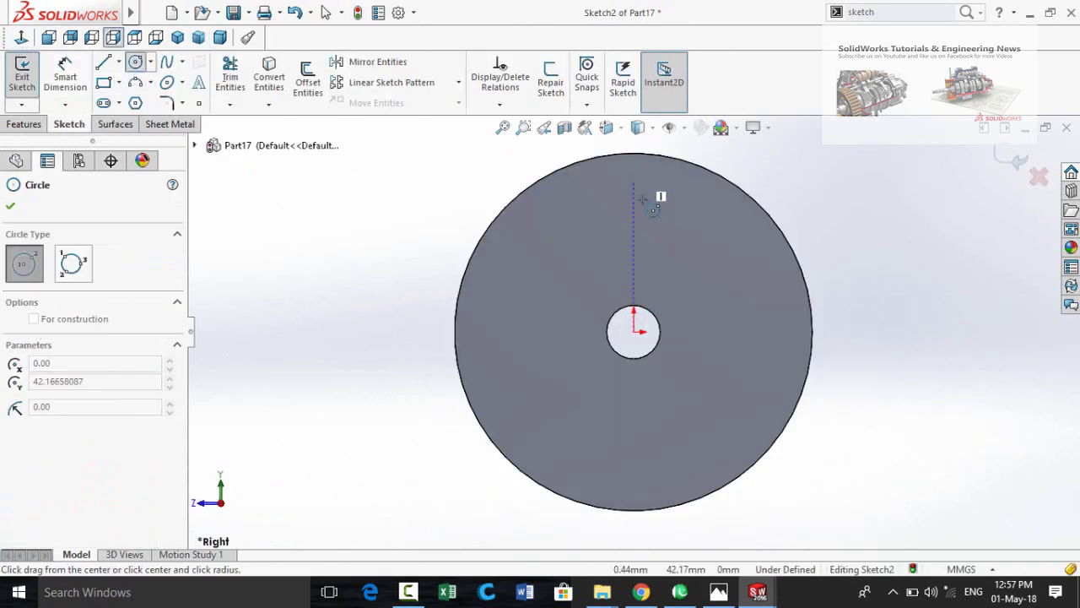
click(647, 213)
- Set the diameter of the circle near the rim to 15 mm
right_drag(384, 305, 388, 257)
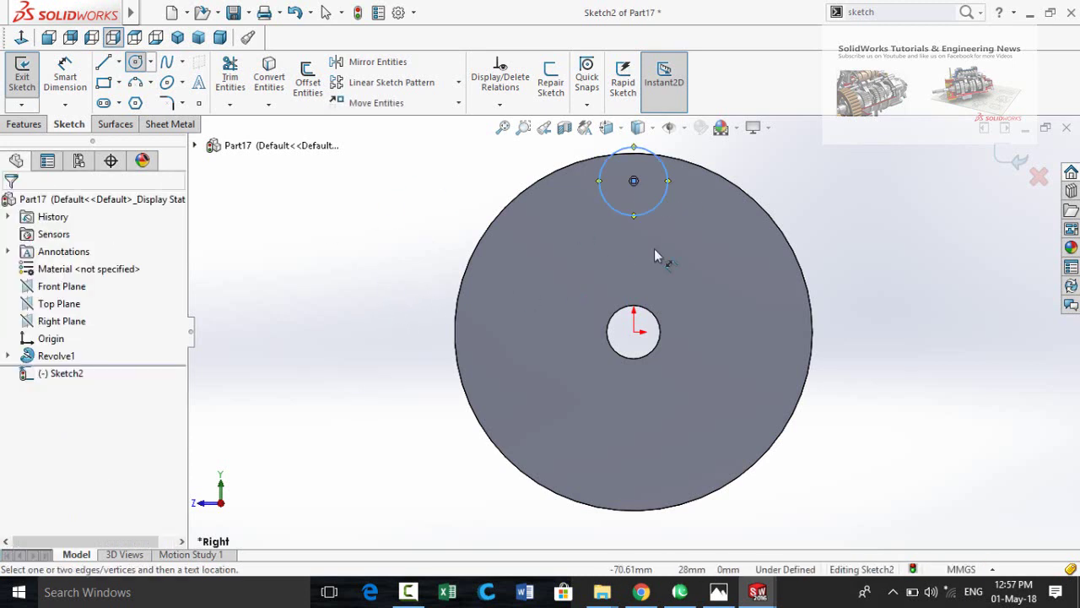
click(628, 214)
click(557, 270)
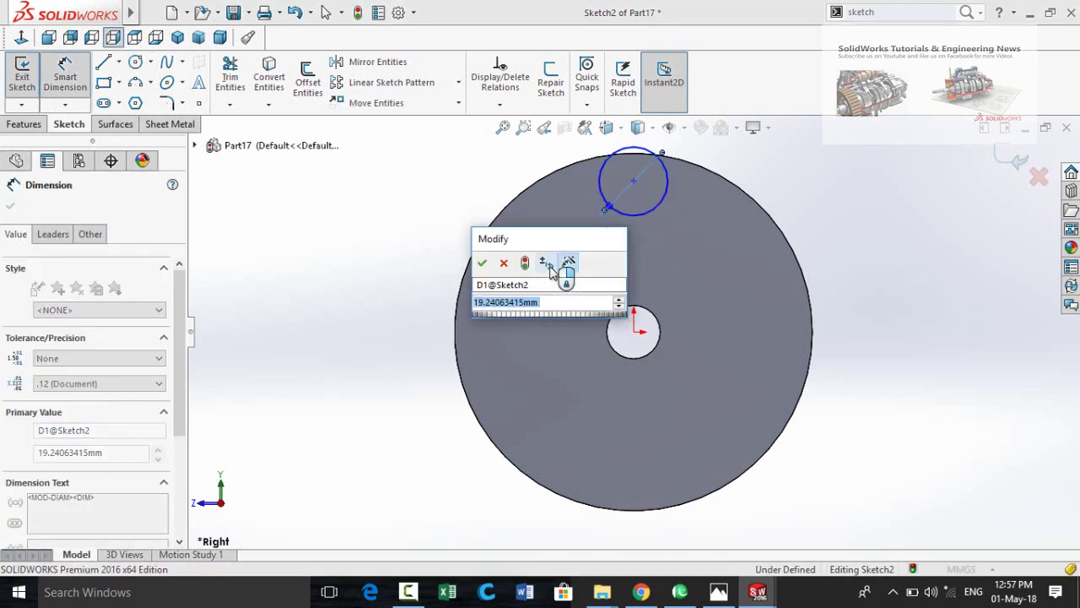
text(15)
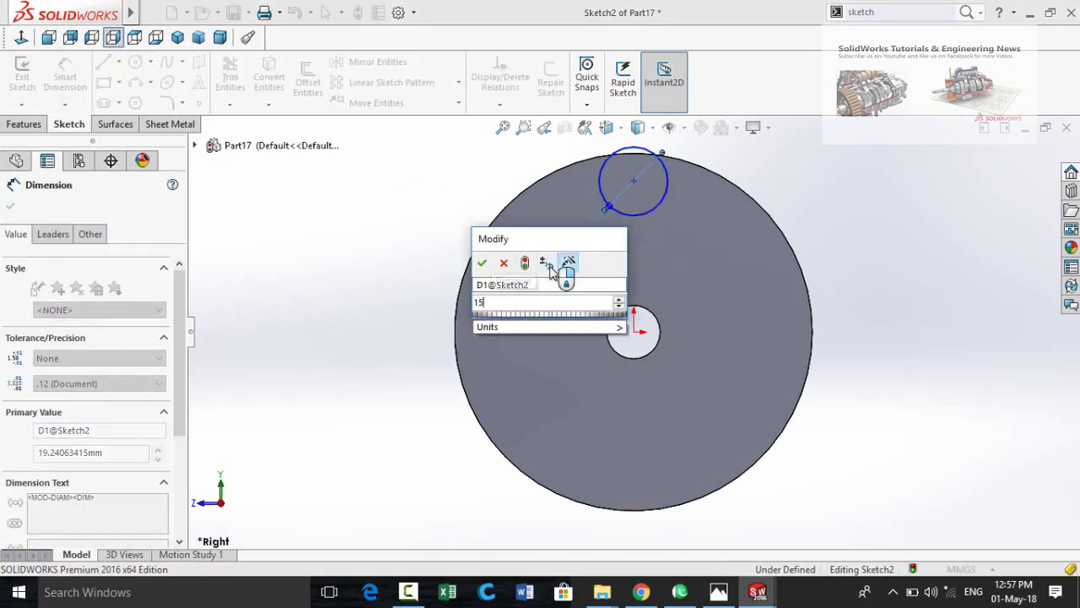
key(Return)
scroll(620, 190, down, 2)
scroll(639, 200, down, 1)
key(Escape)
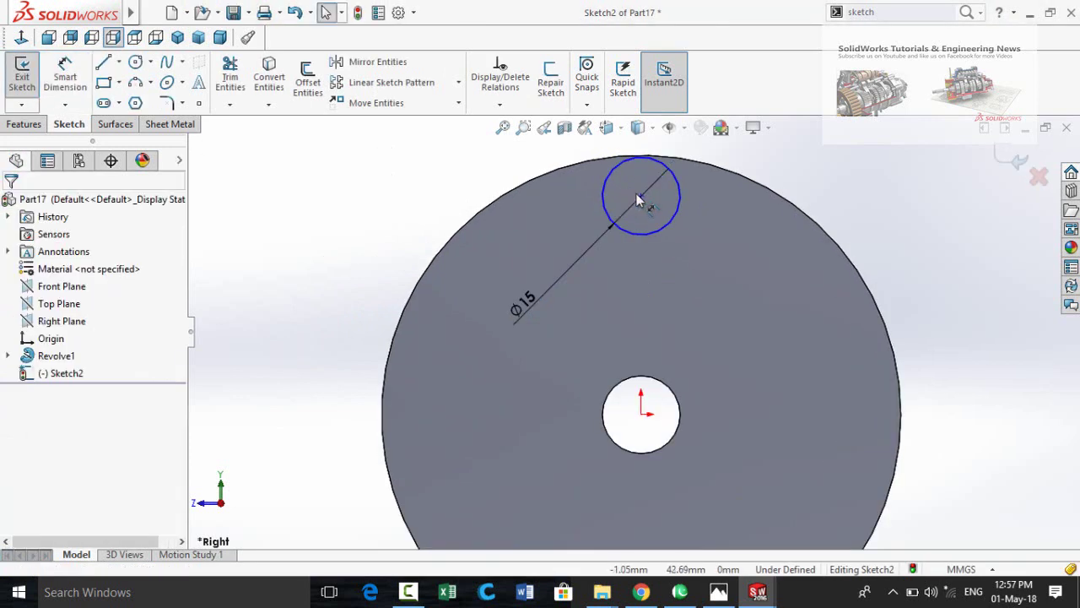
- Move the 15 mm circle slightly inward from the rim and dimension its centre 38 mm above the origin
mouse_move(641, 197)
mouse_down()
mouse_move(641, 240)
mouse_move(639, 218)
mouse_up()
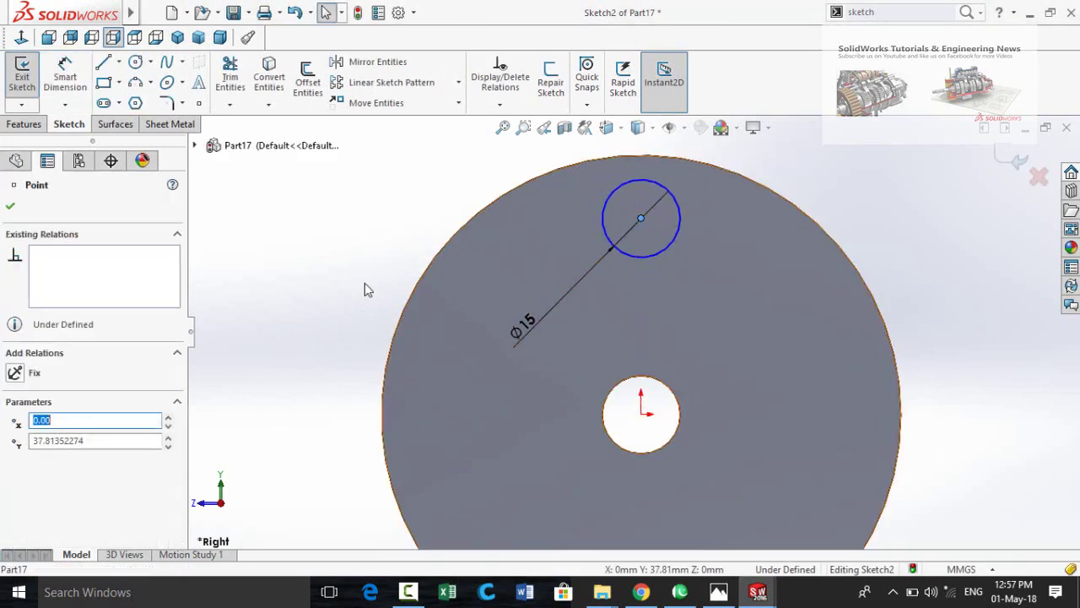
click(324, 317)
scroll(324, 318, up, 2)
scroll(325, 318, up, 1)
right_drag(368, 361, 378, 213)
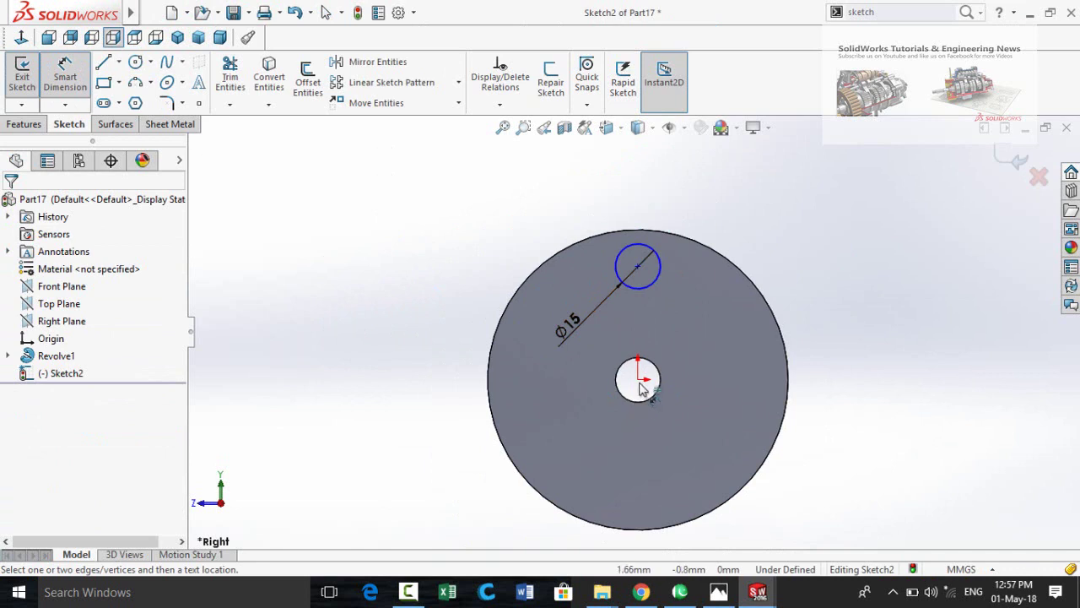
click(637, 268)
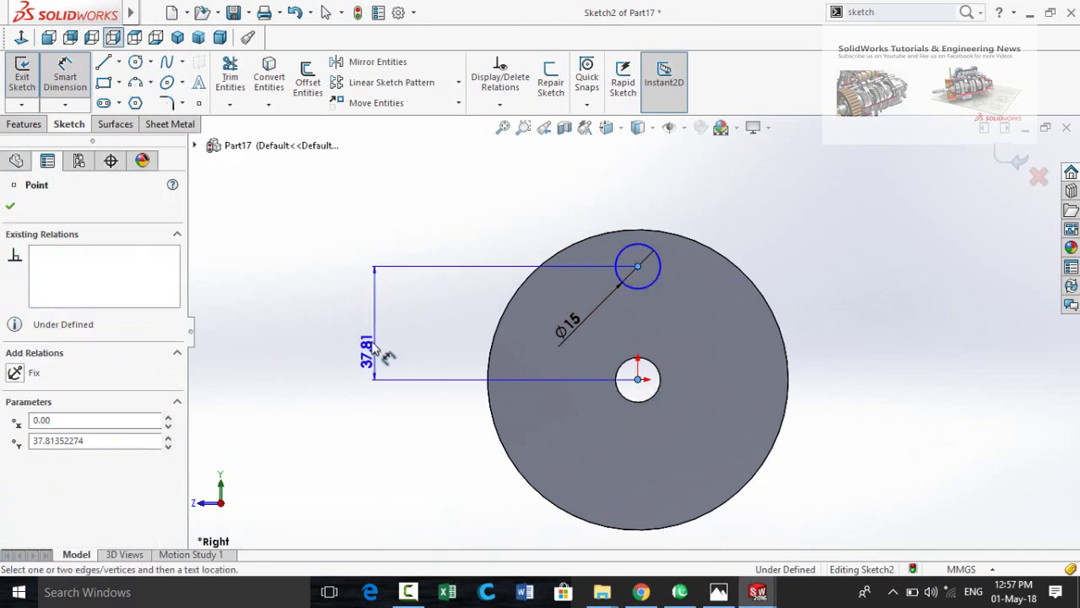
click(638, 379)
click(369, 334)
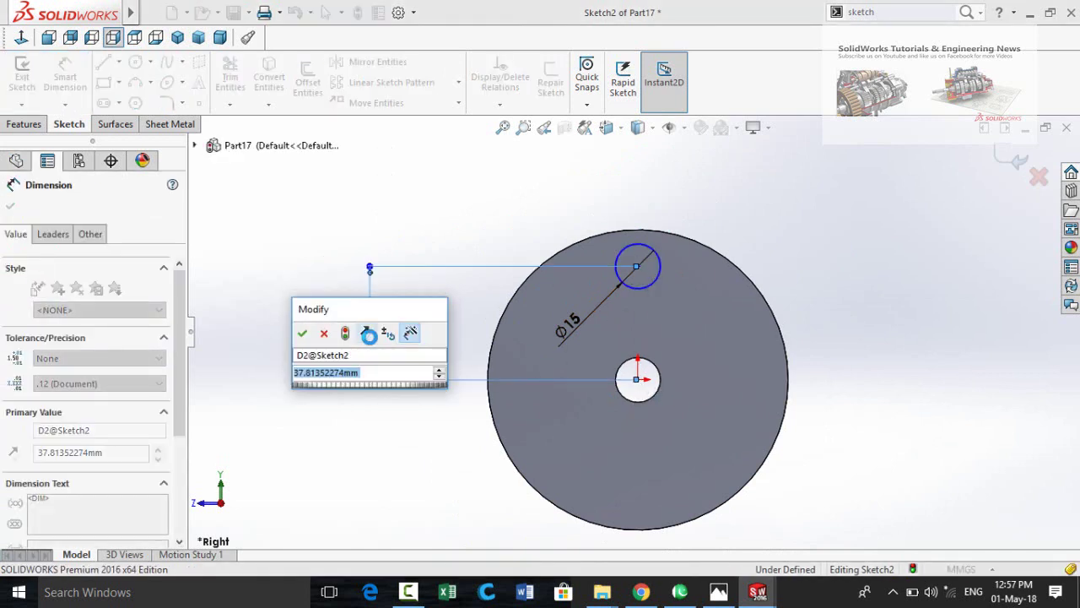
text(38)
key(Return)
click(279, 381)
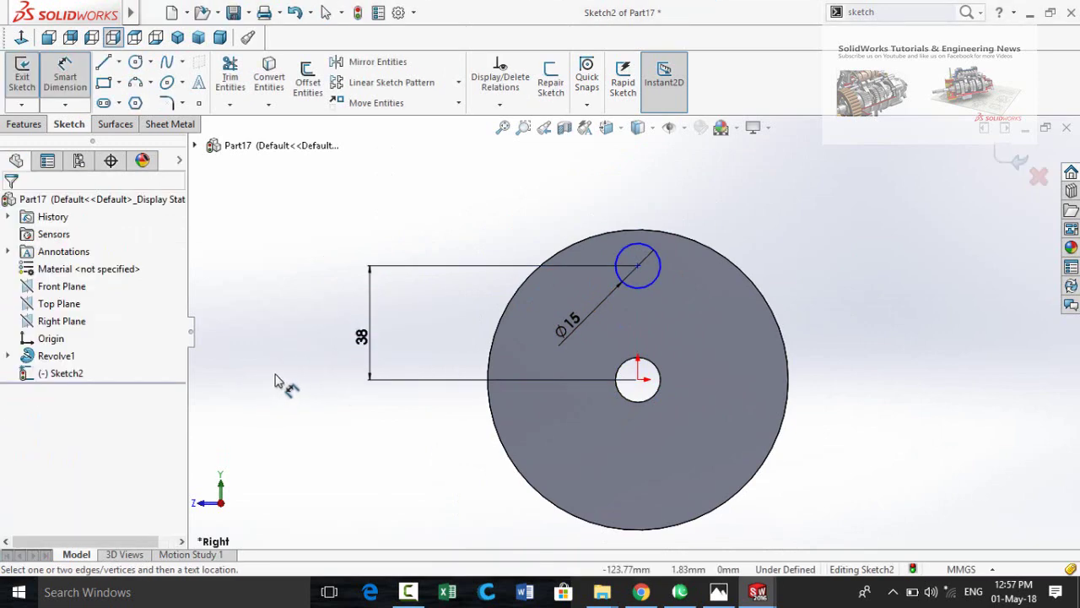
- Cut-extrude the 15 mm circle 30 mm through the disc to make an off-centre hole
click(25, 124)
click(229, 79)
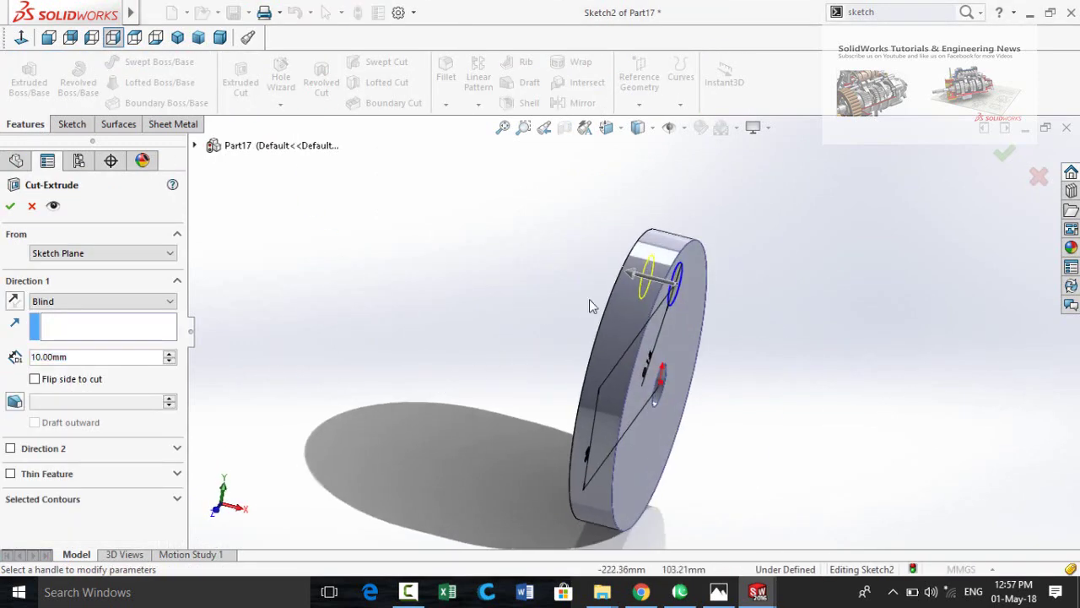
drag(625, 284, 518, 309)
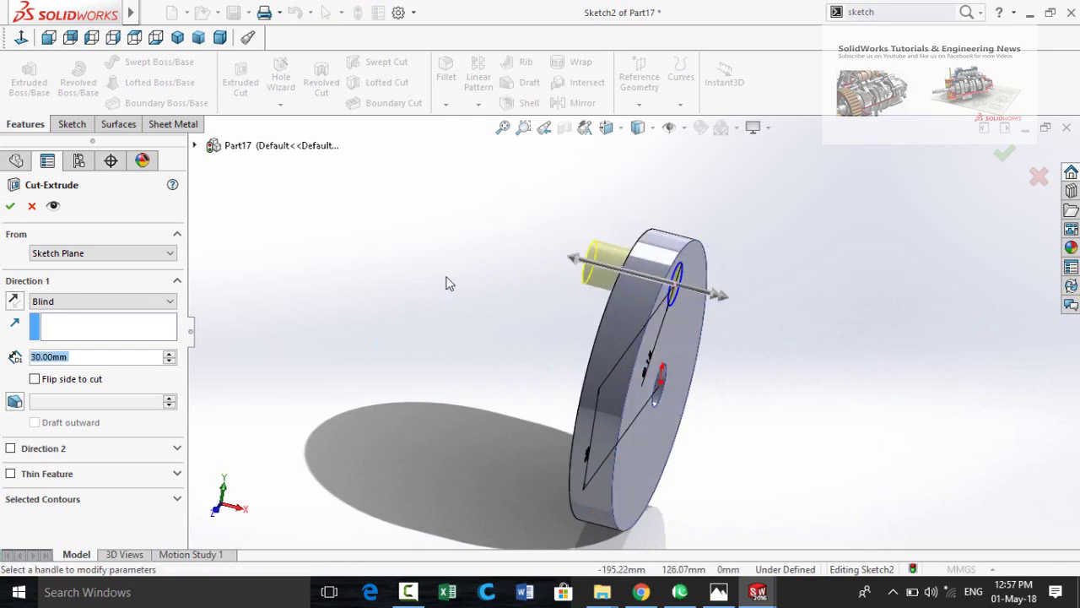
click(10, 207)
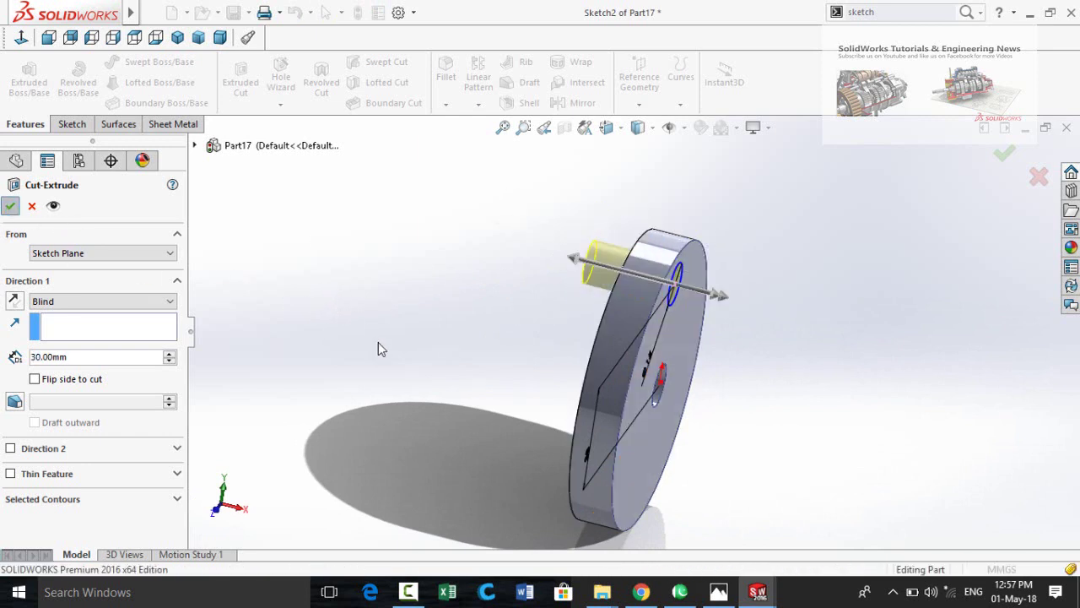
- Save the disc part as "fly wheel" in the Oil Pump folder, replacing the existing file
key(ctrl+s)
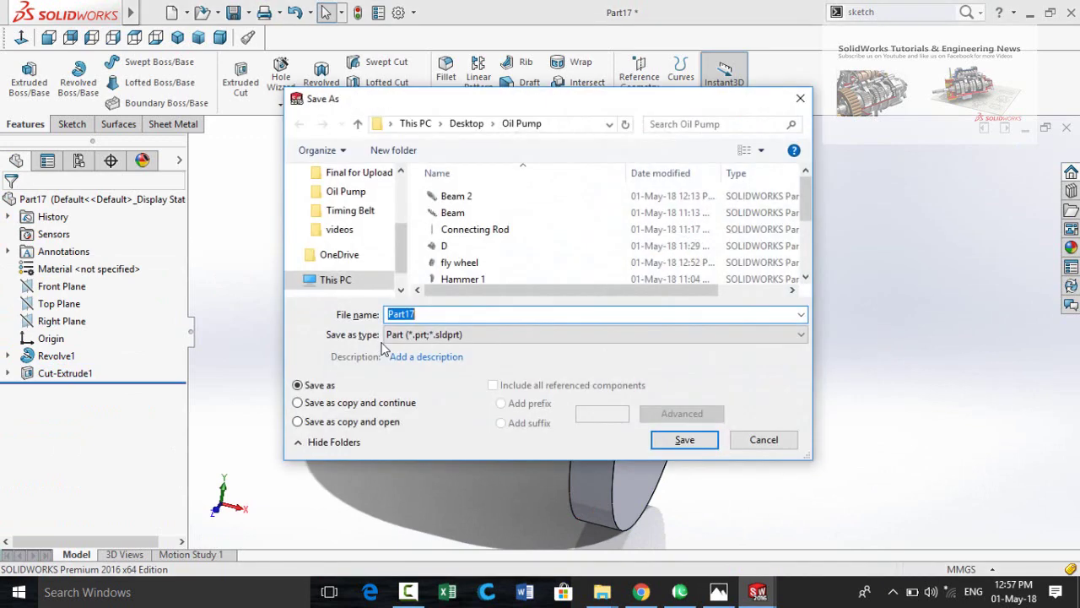
text(fly)
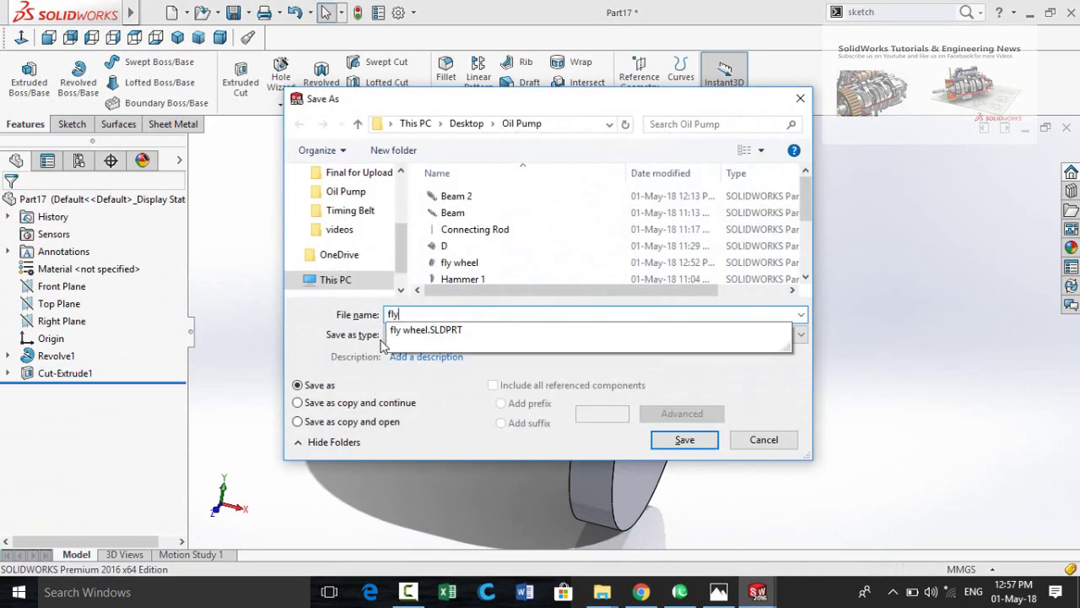
key(Return)
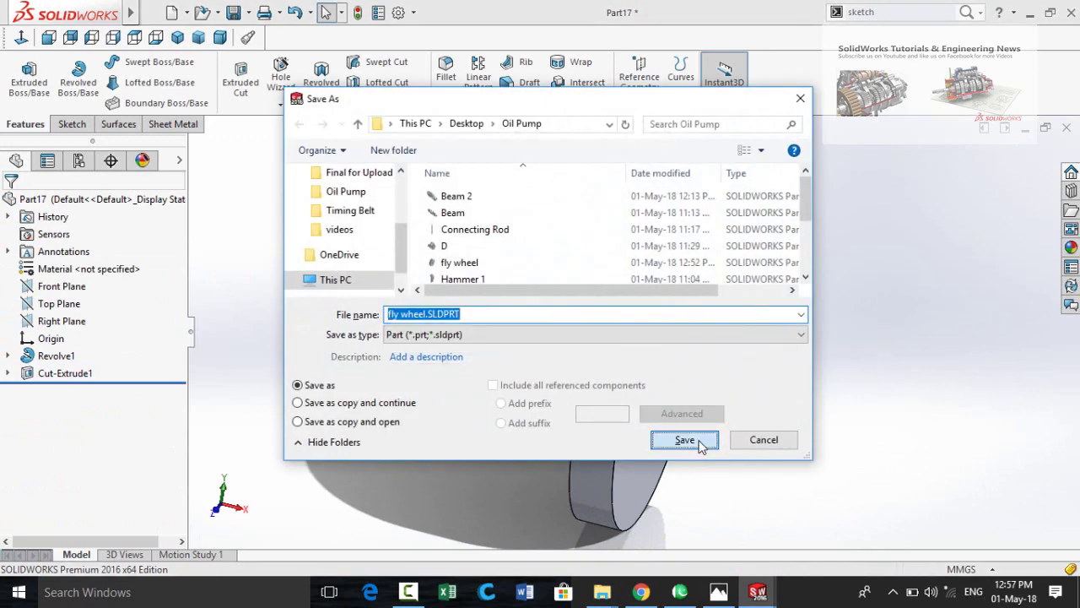
click(685, 442)
click(580, 297)
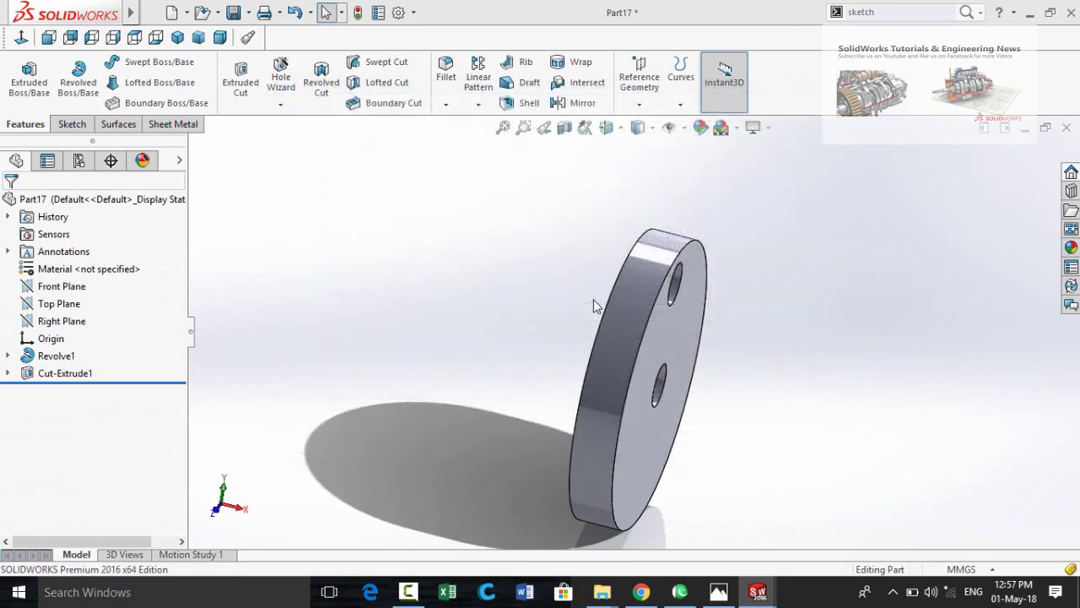
middle_drag(514, 320, 799, 334)
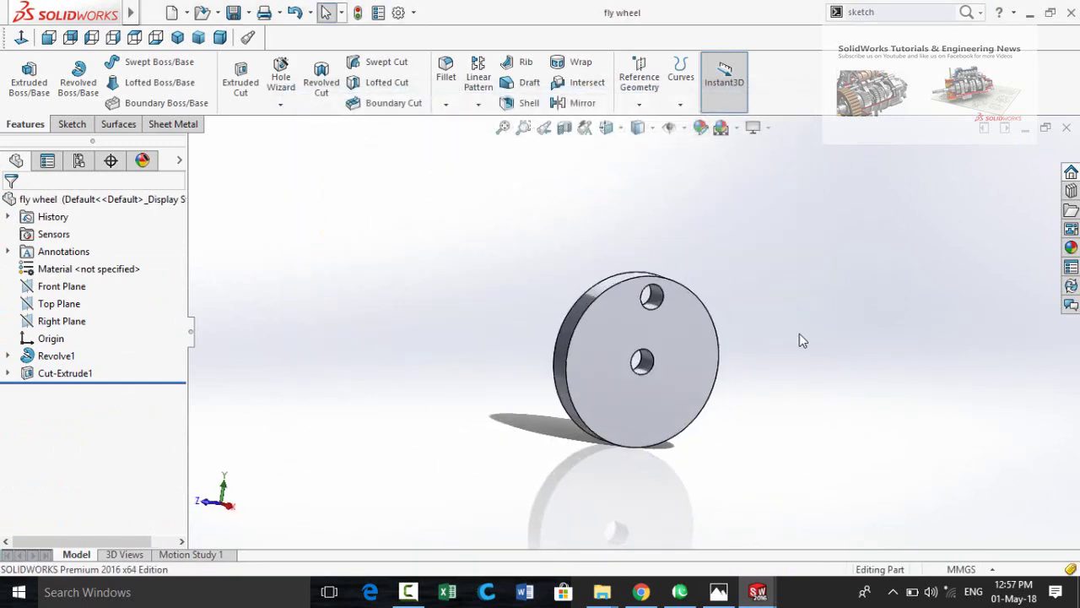
- Create a new part and sketch a rectangle about 30 mm wide and 76 mm high from the origin on the Front Plane
key(ctrl+n)
key(Return)
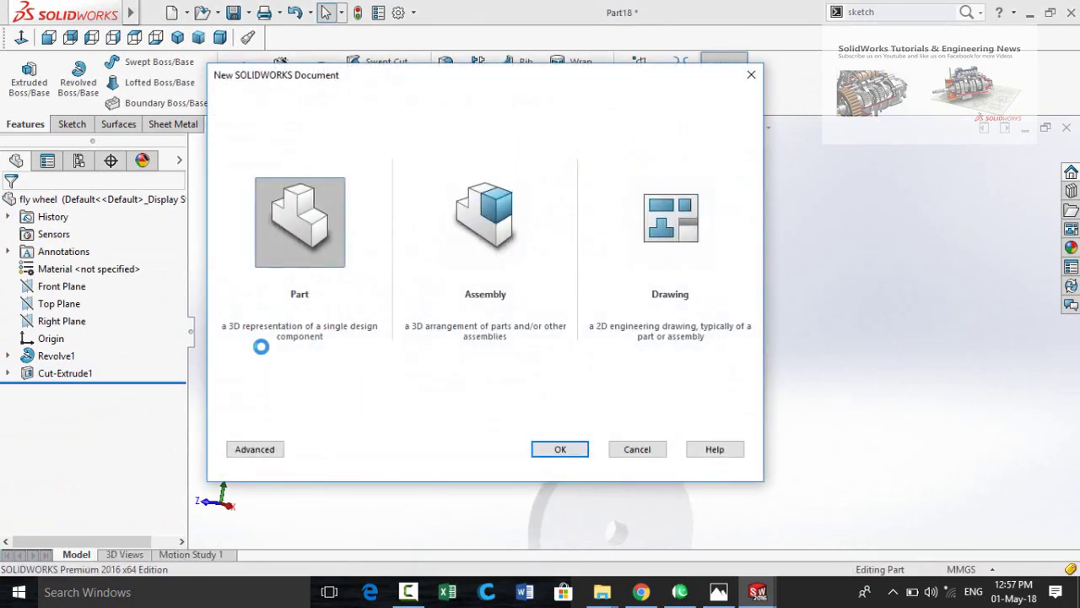
click(64, 286)
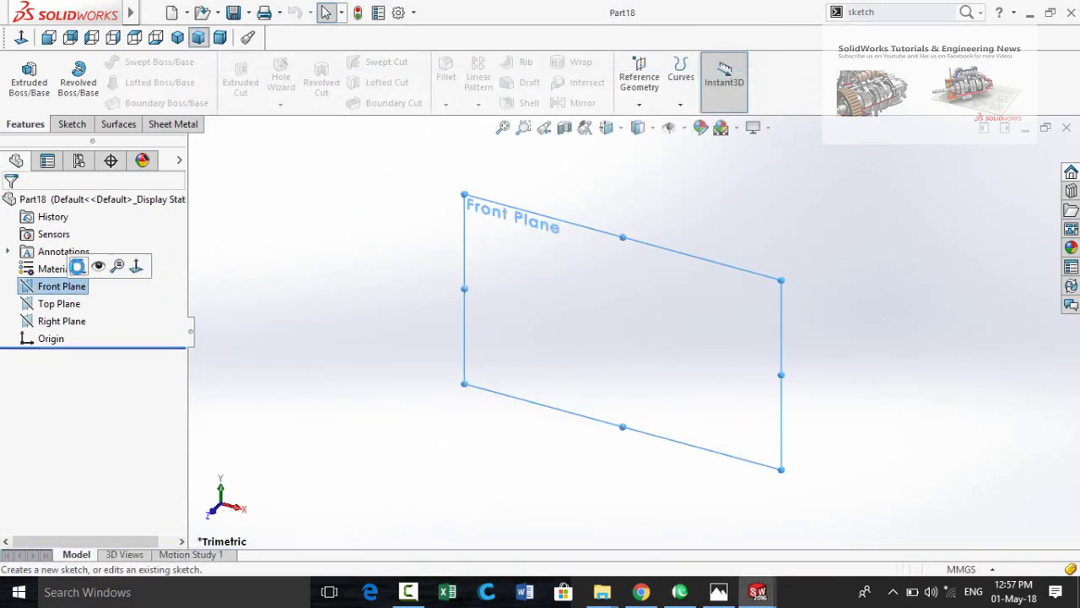
click(75, 262)
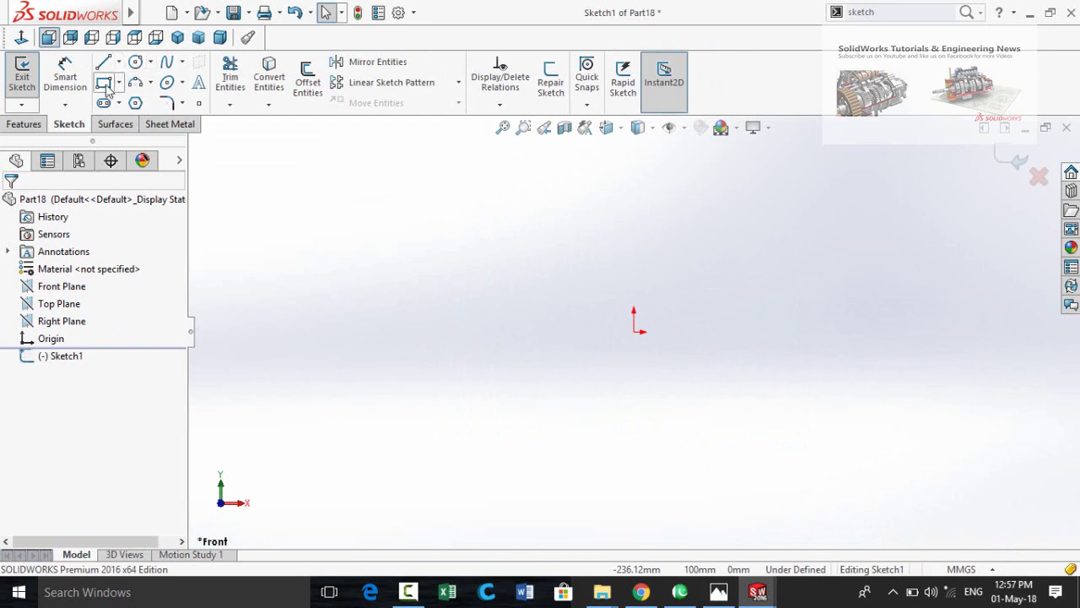
mouse_move(634, 332)
mouse_down()
mouse_move(562, 188)
mouse_move(586, 172)
mouse_move(579, 165)
mouse_up()
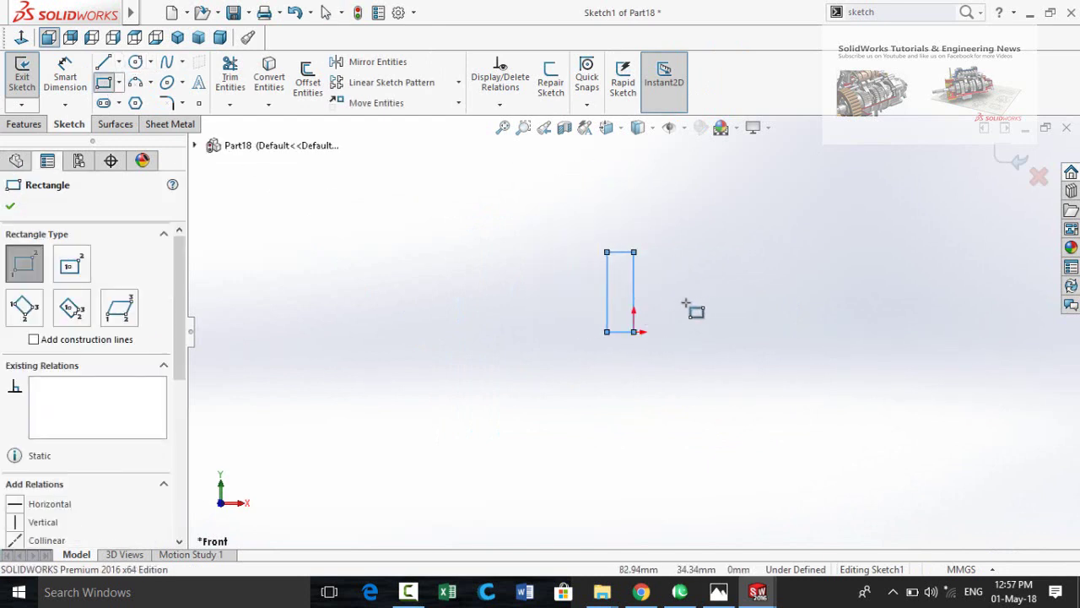
- Dimension the rectangle 25 mm wide and 75 mm high
right_drag(690, 447, 665, 225)
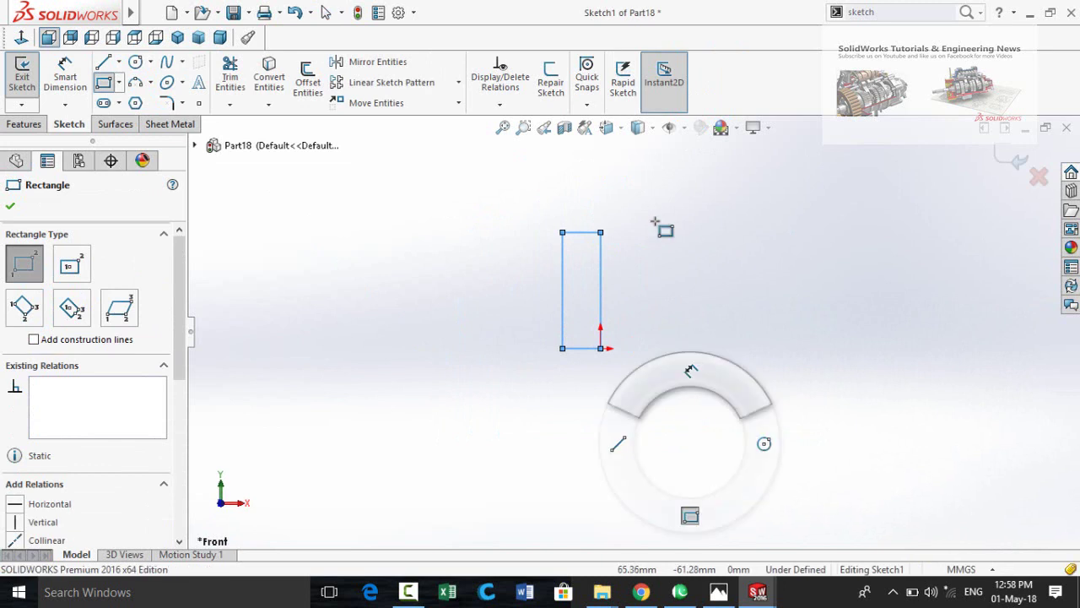
click(589, 358)
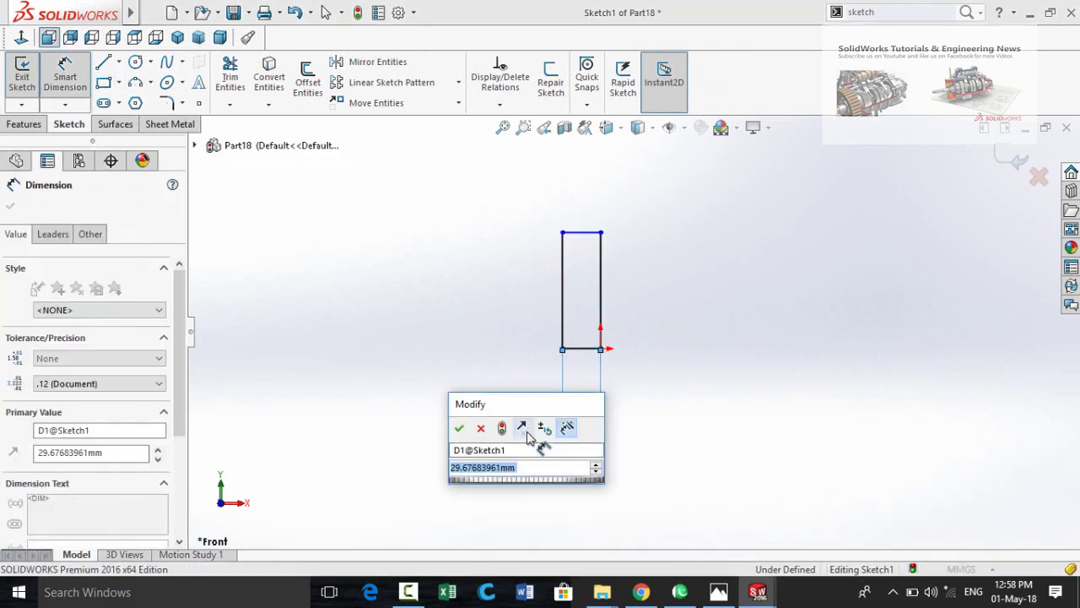
text(25)
key(Return)
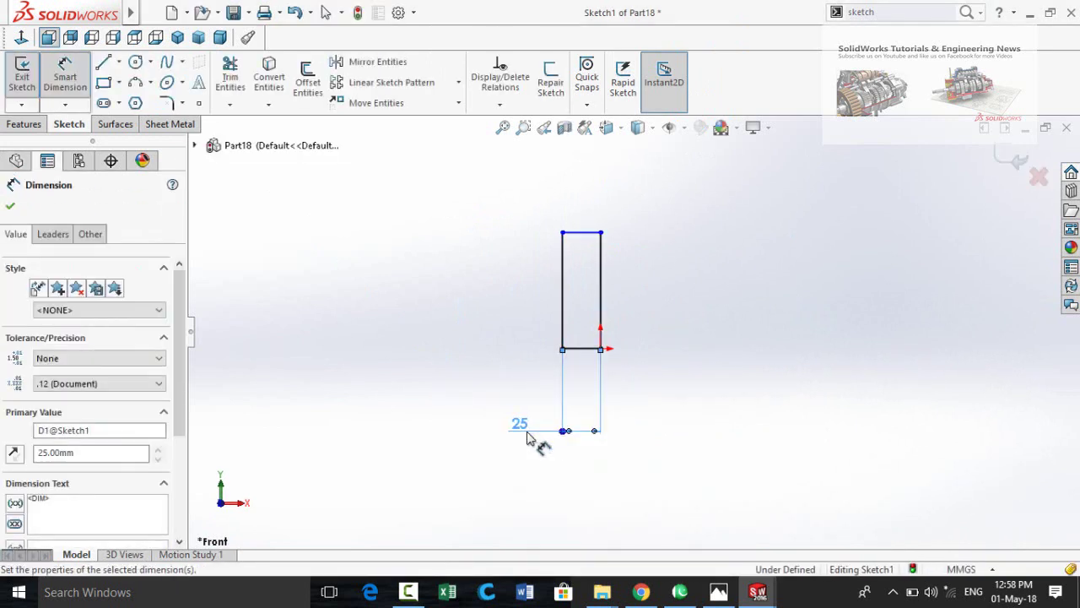
click(604, 323)
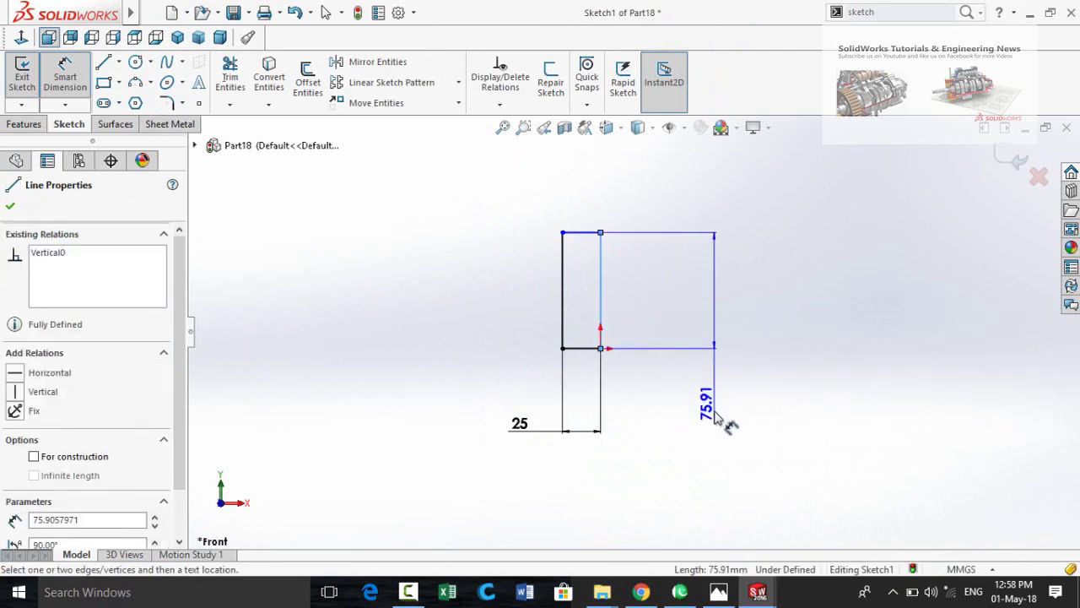
click(722, 427)
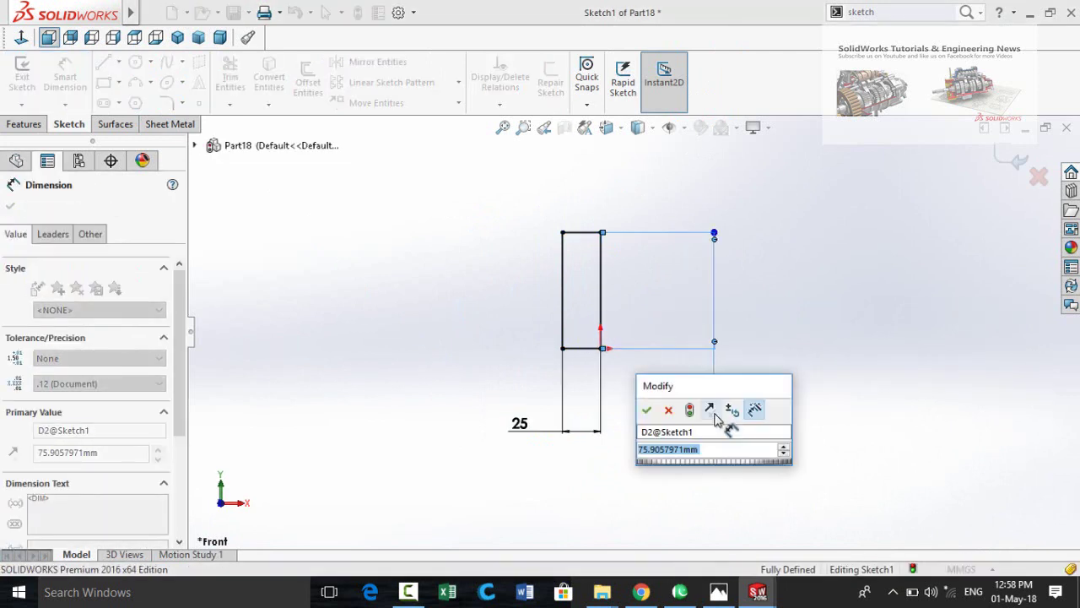
text(75)
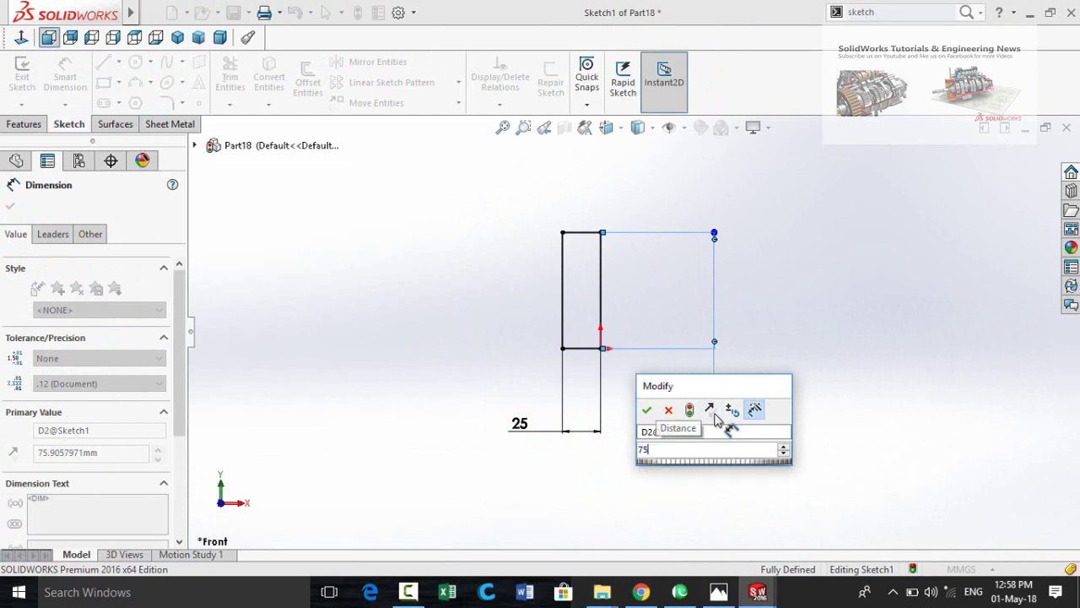
key(Return)
click(663, 458)
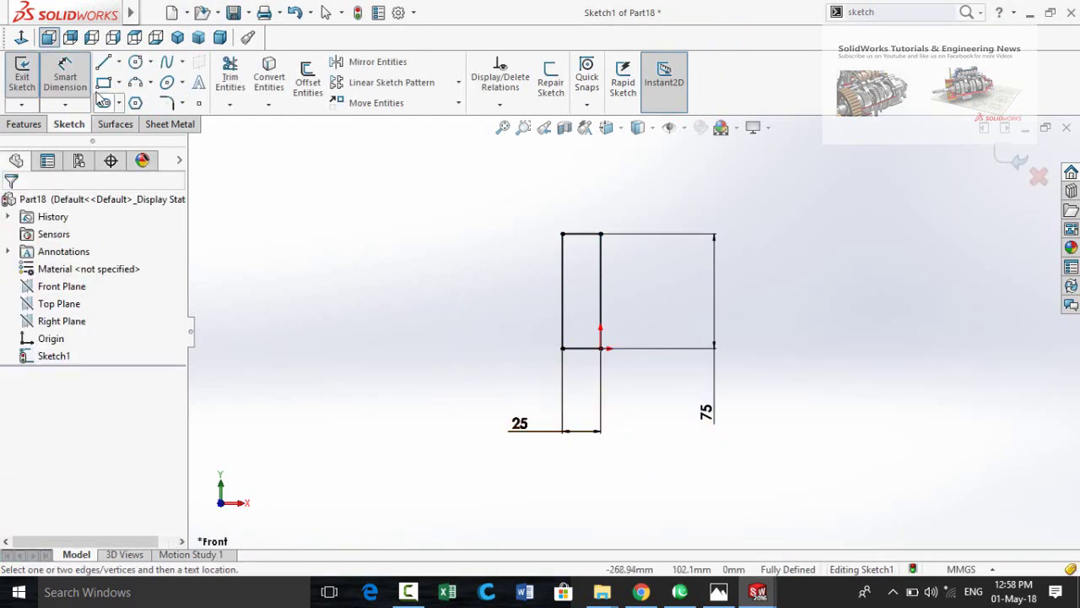
- Draw a circle about 8 mm in diameter near the rectangle's lower edge and a slightly larger one near its upper edge
click(135, 63)
scroll(574, 303, down, 3)
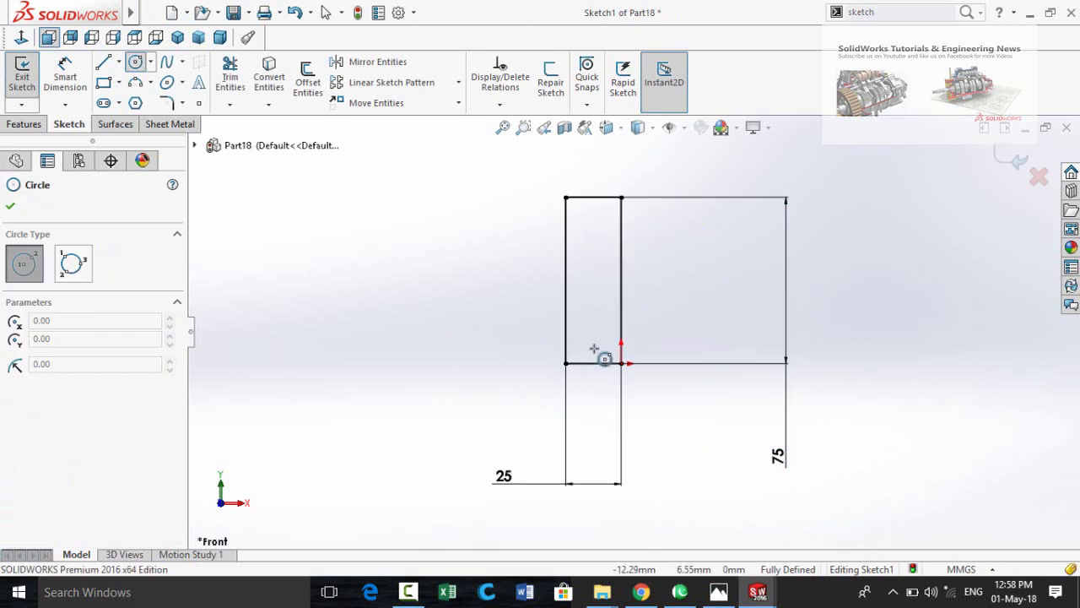
click(594, 344)
click(593, 215)
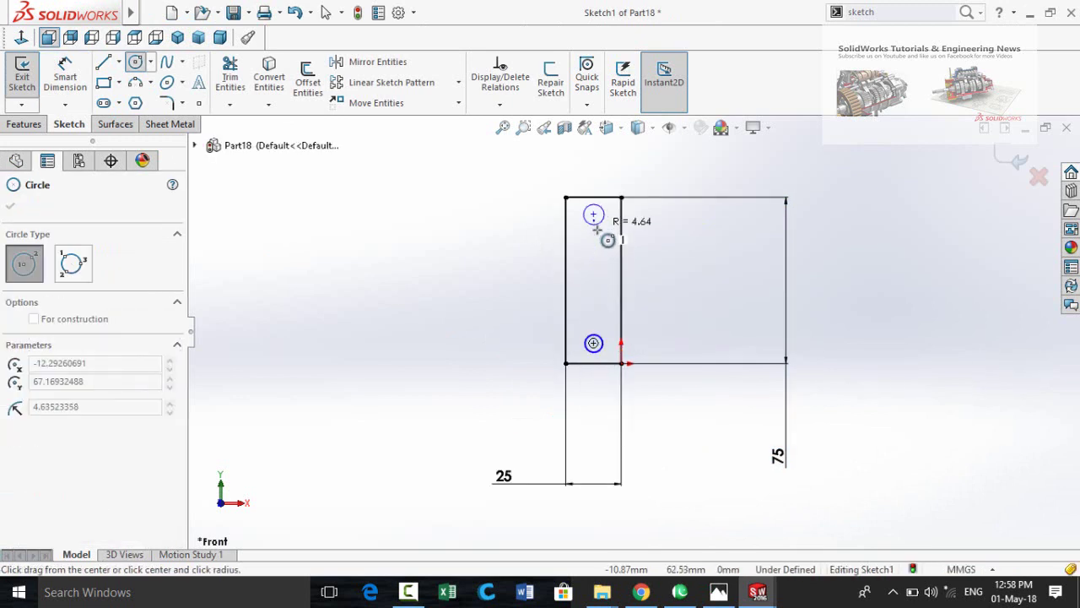
click(597, 224)
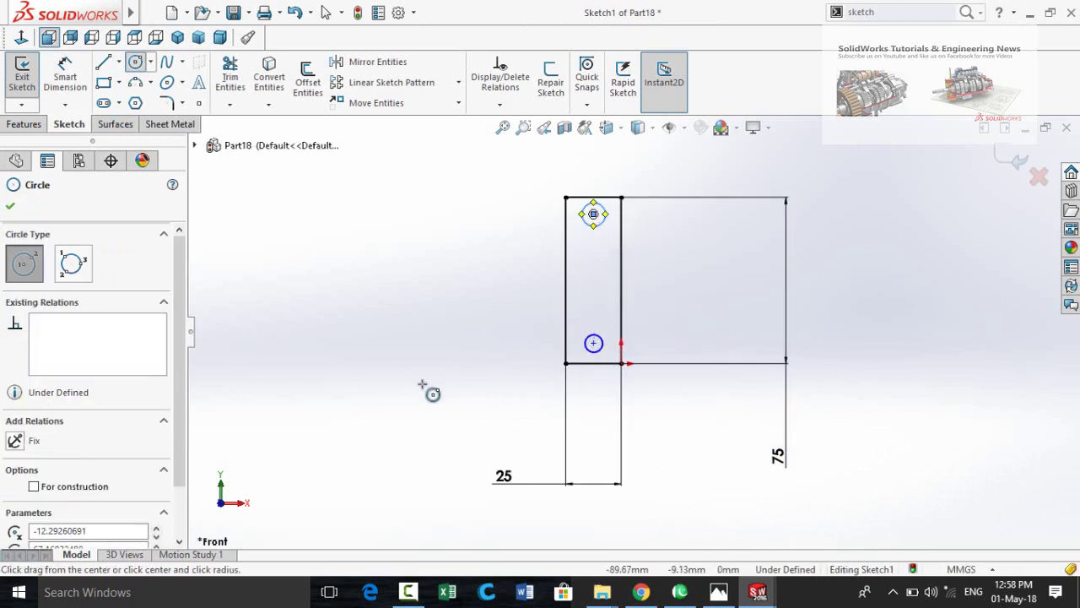
key(Escape)
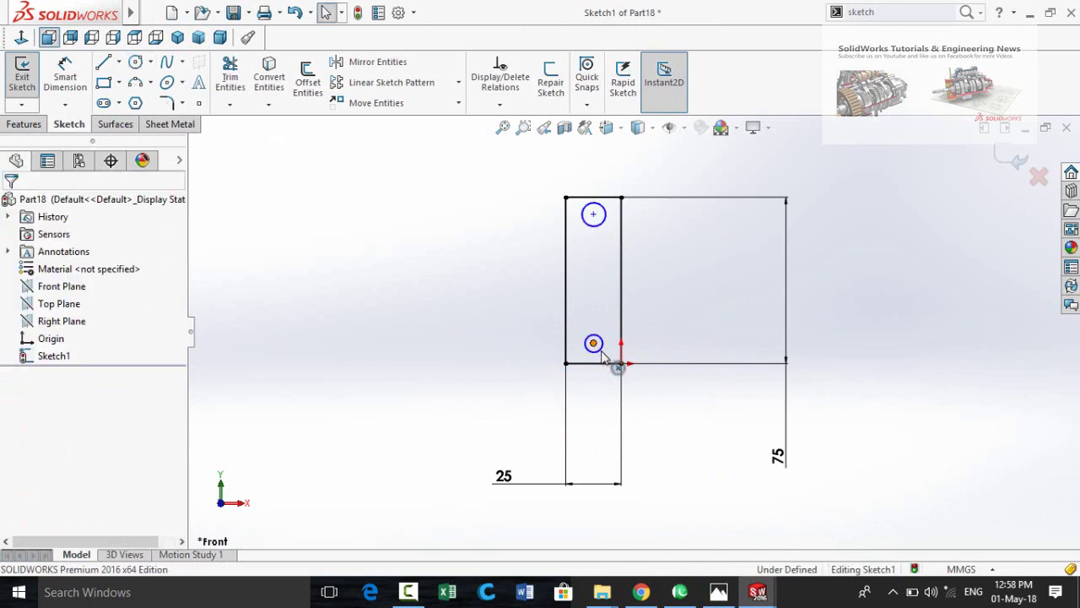
- Apply an Equal relation to the two circles inside the rectangle
click(595, 345)
click(600, 327)
click(600, 339)
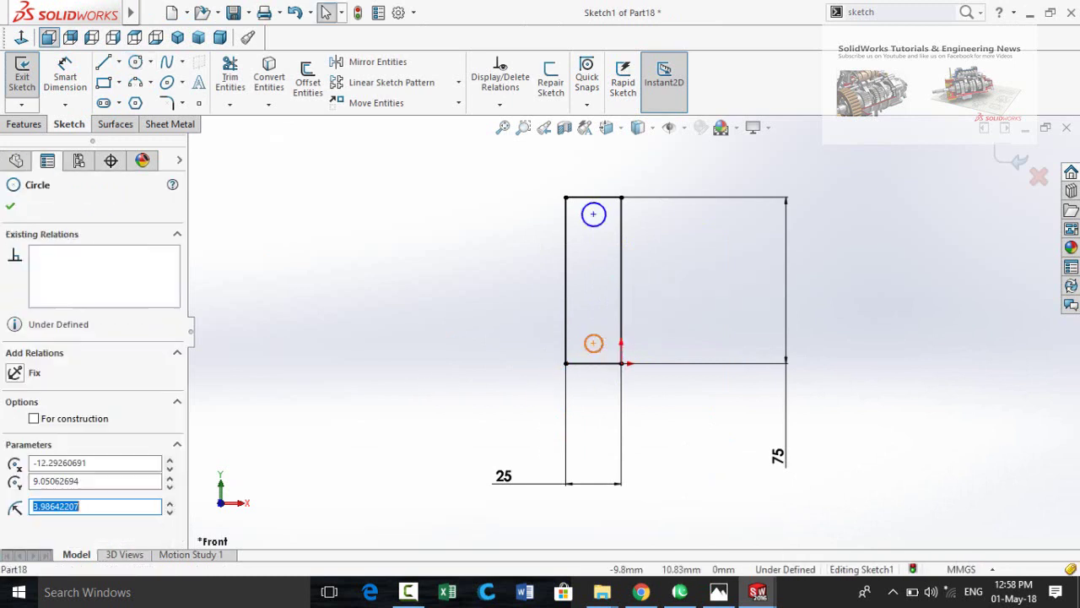
ctrl+click(603, 222)
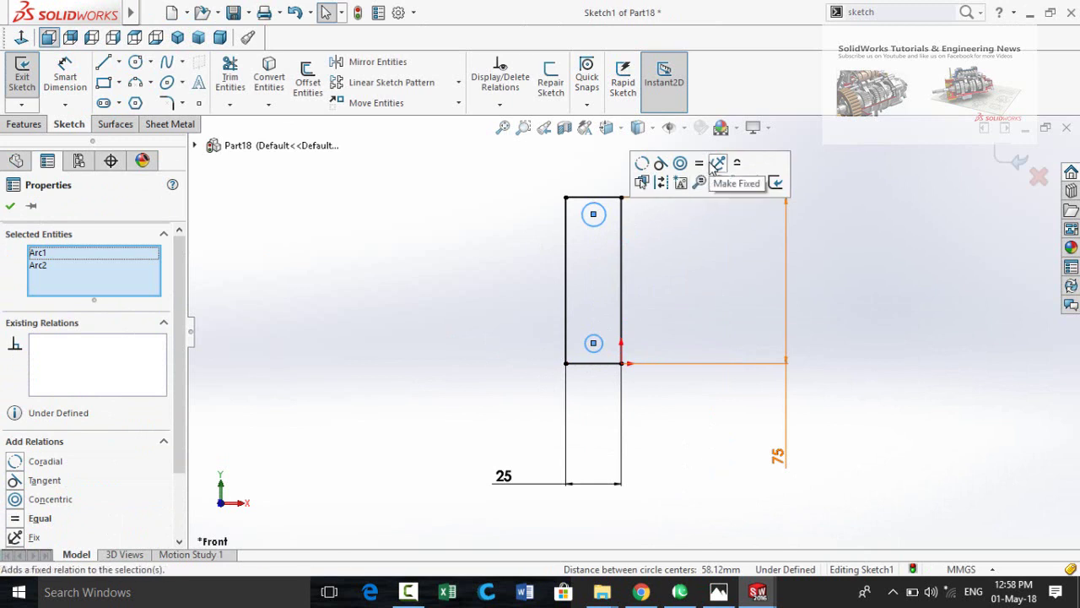
click(699, 163)
key(Escape)
- Align both circle centres with the midpoint of the rectangle's upper edge using a Vertical relation
click(593, 343)
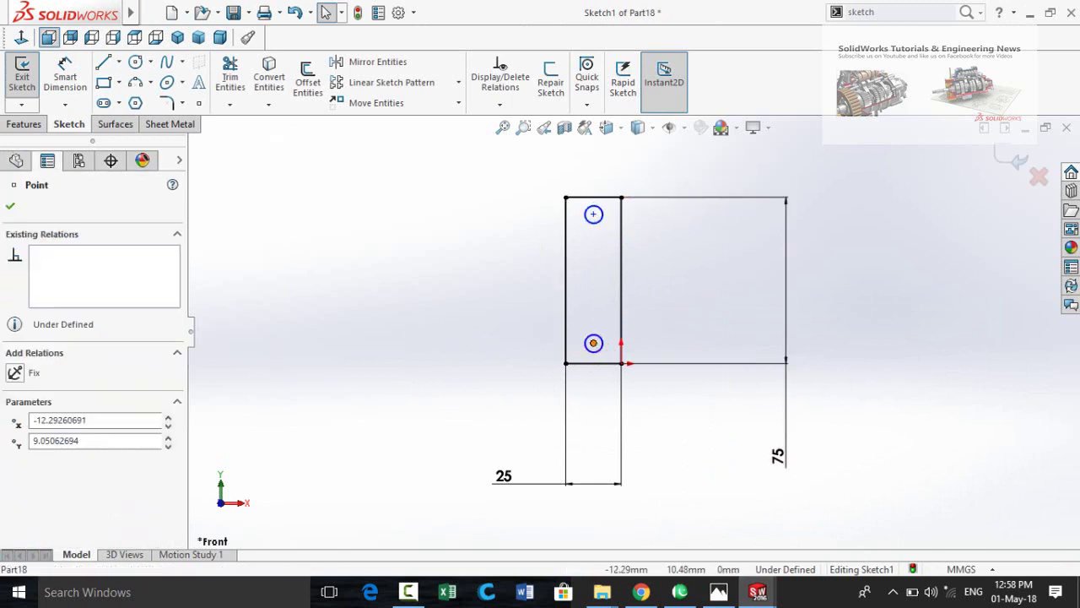
ctrl+click(593, 216)
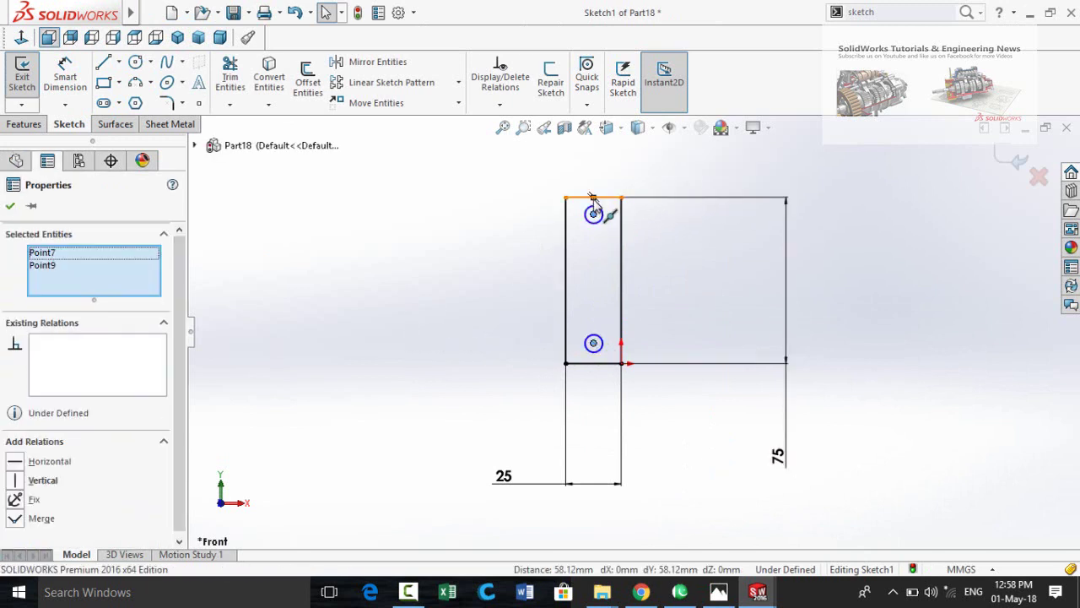
ctrl+click(594, 197)
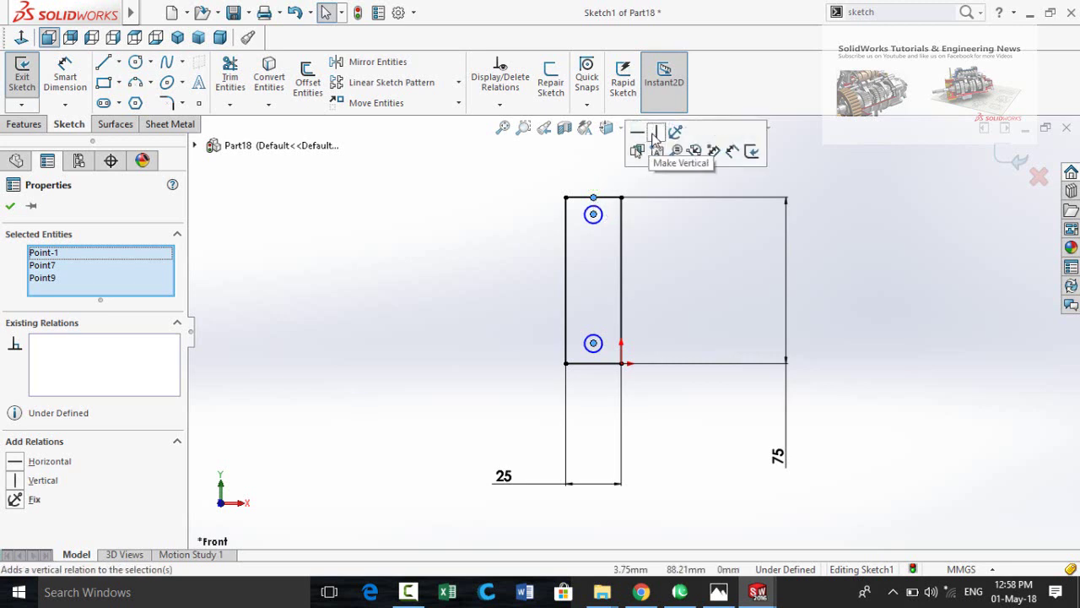
click(656, 135)
- Dimension the lower circle's diameter as 15 mm
right_drag(410, 412, 414, 363)
click(594, 344)
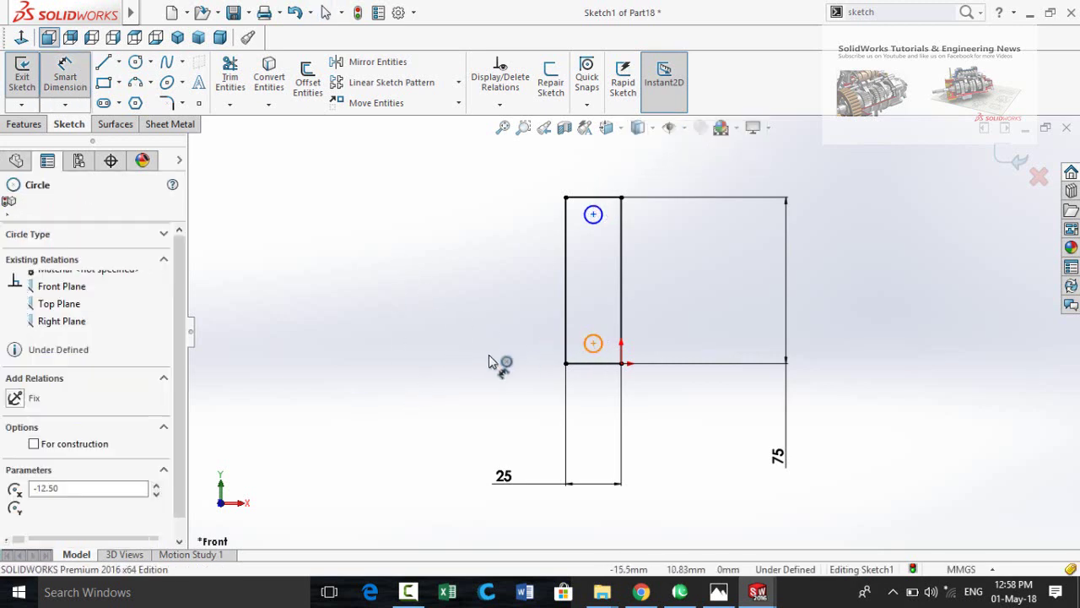
click(446, 330)
text(15)
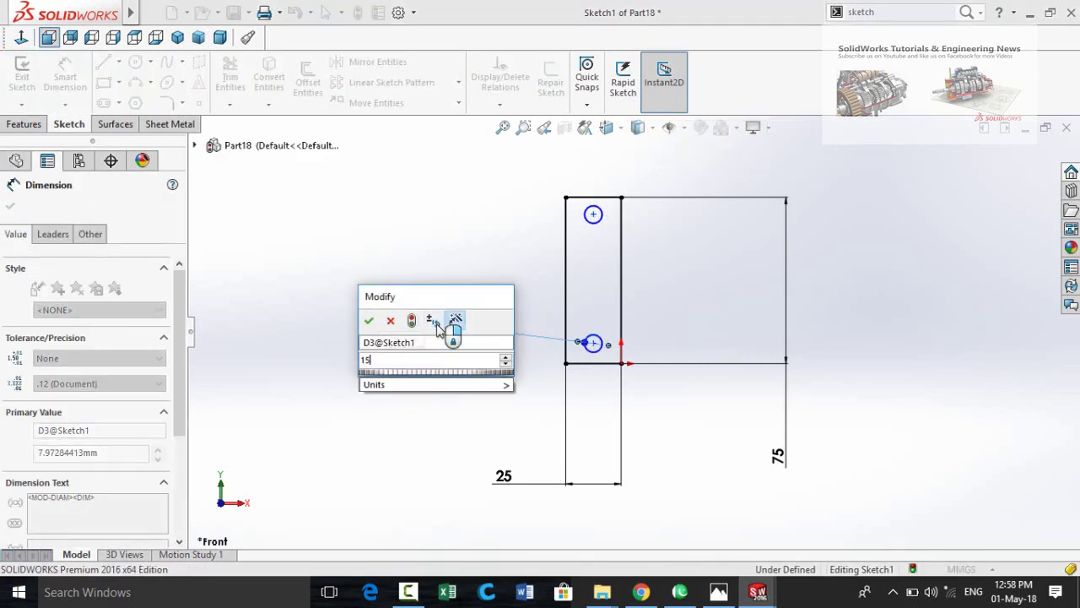
key(Return)
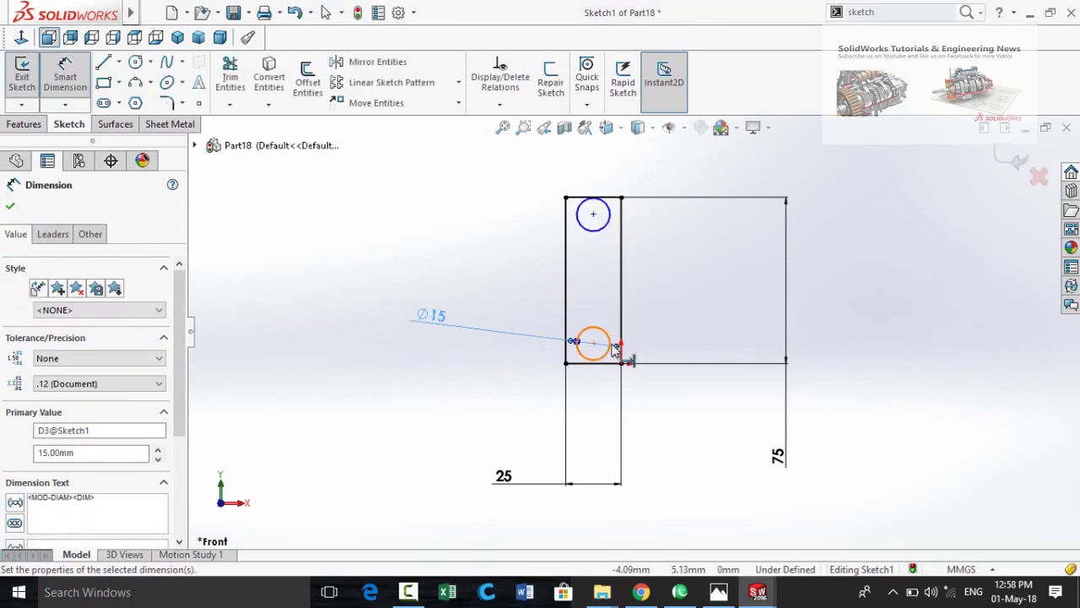
key(Escape)
- Dimension the lower circle's centre 10 mm above the rectangle's lower edge
mouse_move(594, 343)
mouse_down()
mouse_move(594, 318)
mouse_move(594, 334)
mouse_up()
click(447, 427)
key(Return)
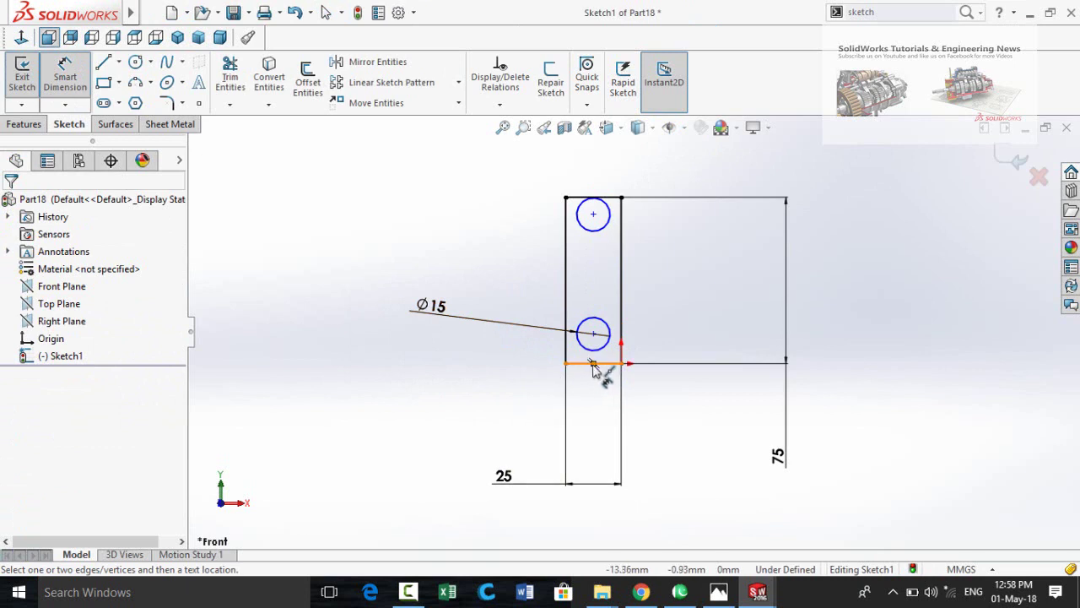
click(581, 363)
click(593, 334)
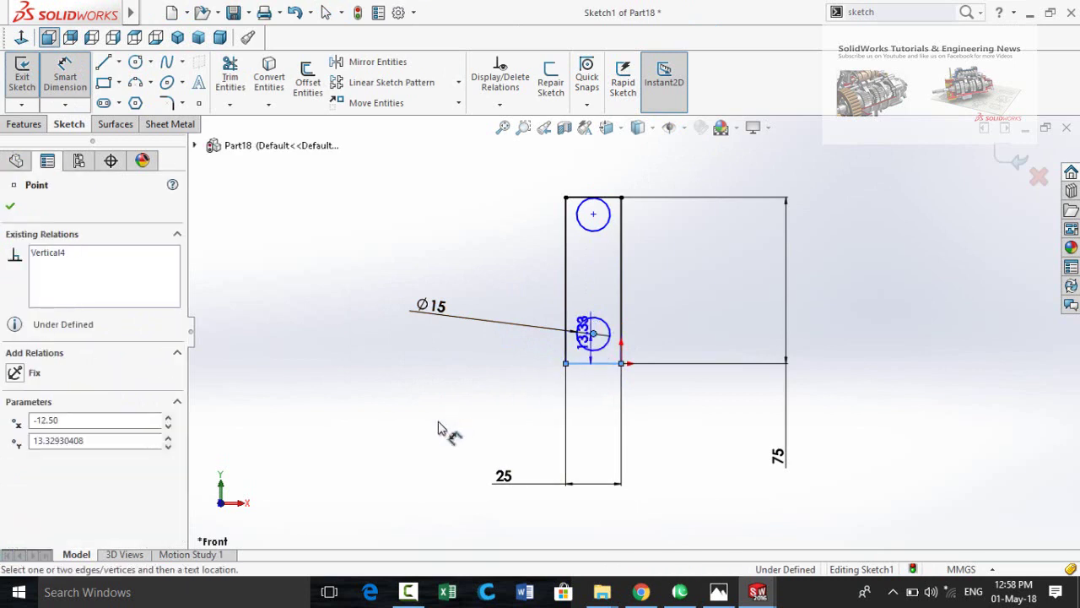
click(418, 425)
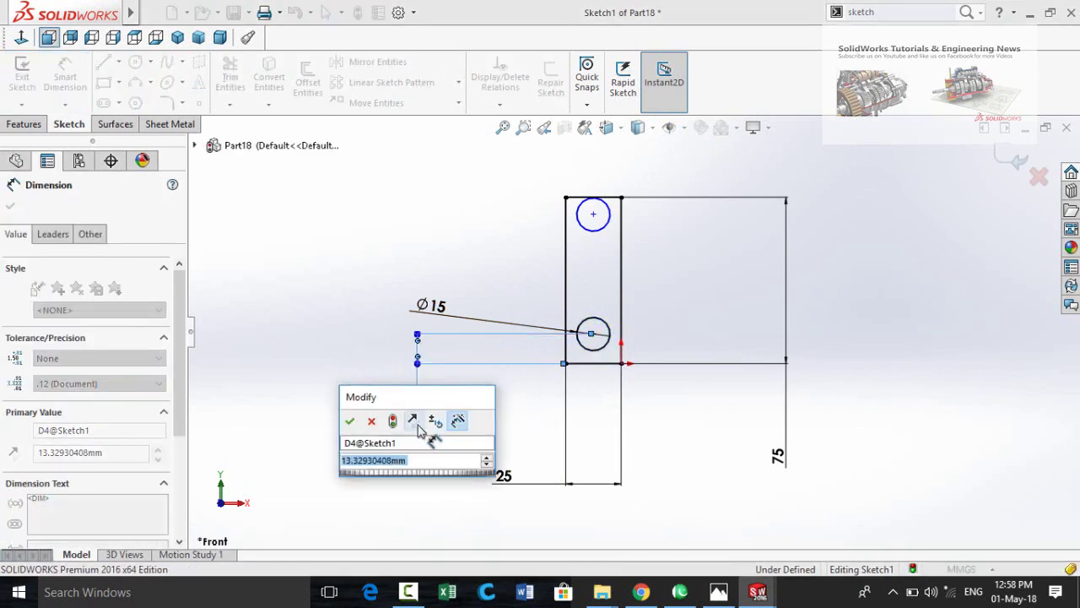
text(10)
key(Return)
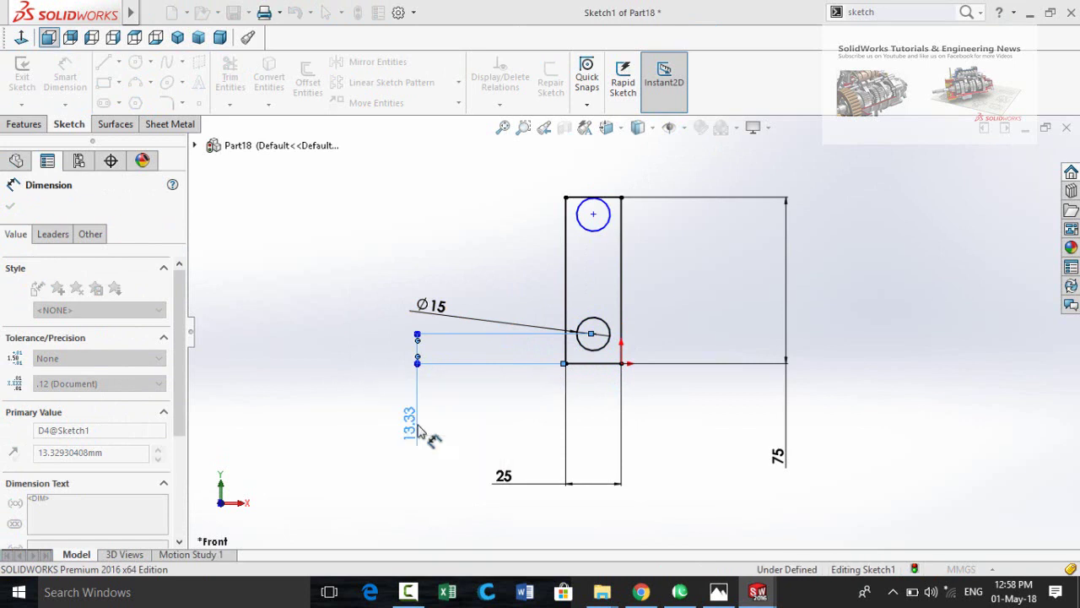
- Dimension the upper circle's centre 10 mm below the rectangle's upper edge
click(593, 214)
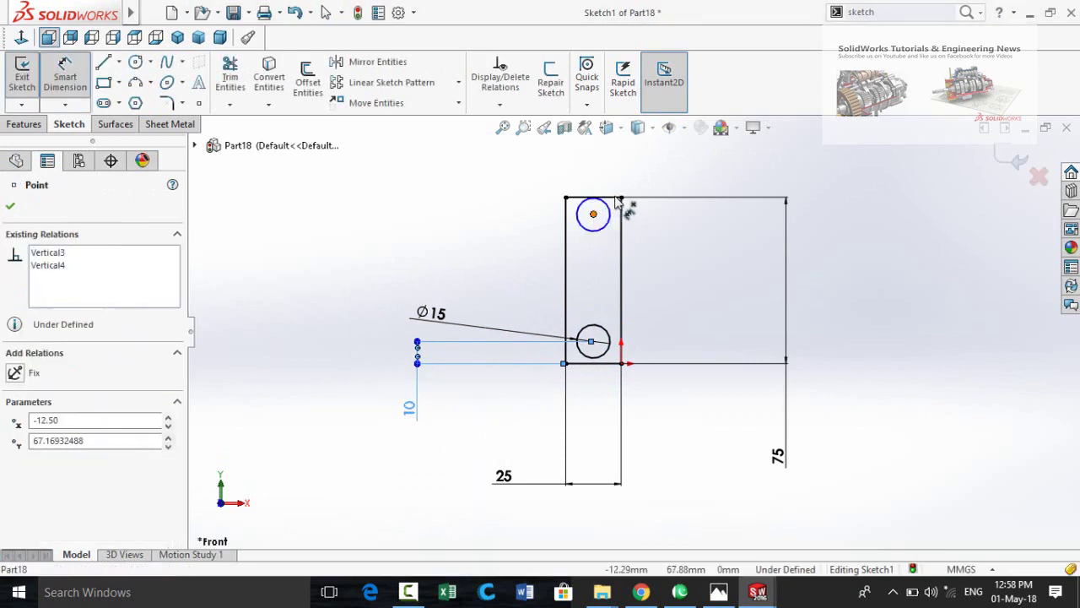
click(615, 198)
click(481, 169)
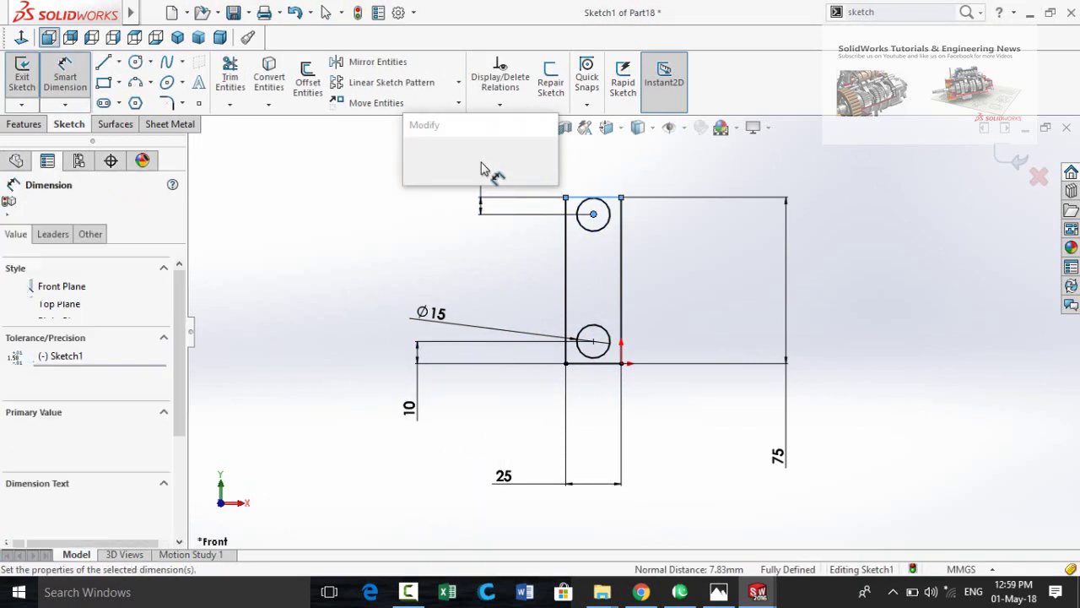
text(10)
key(Return)
key(Escape)
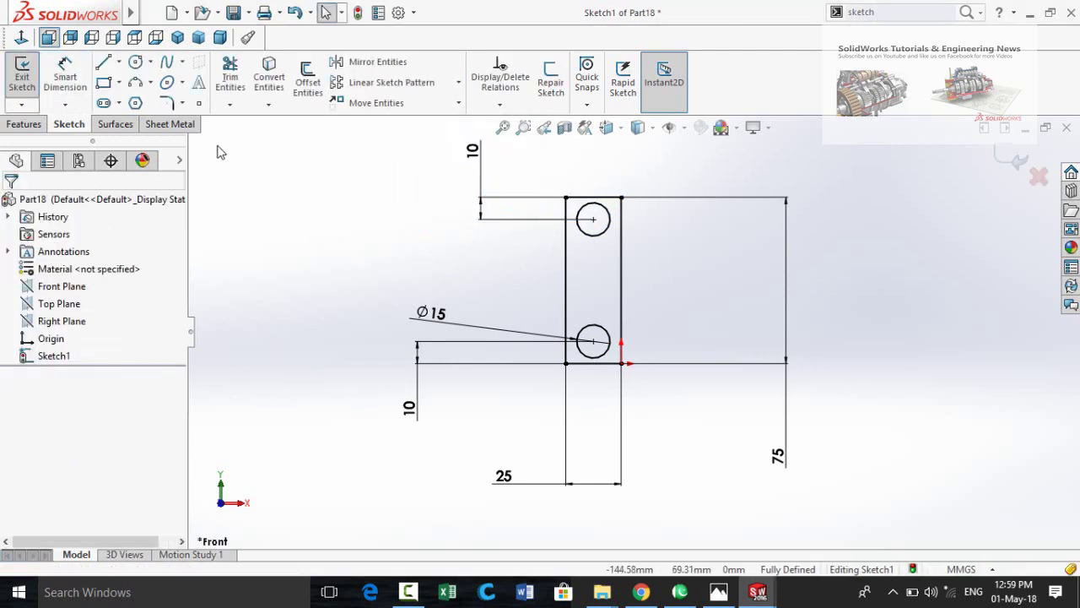
- Round all four corners of the rectangle with 10 mm sketch fillets
click(166, 102)
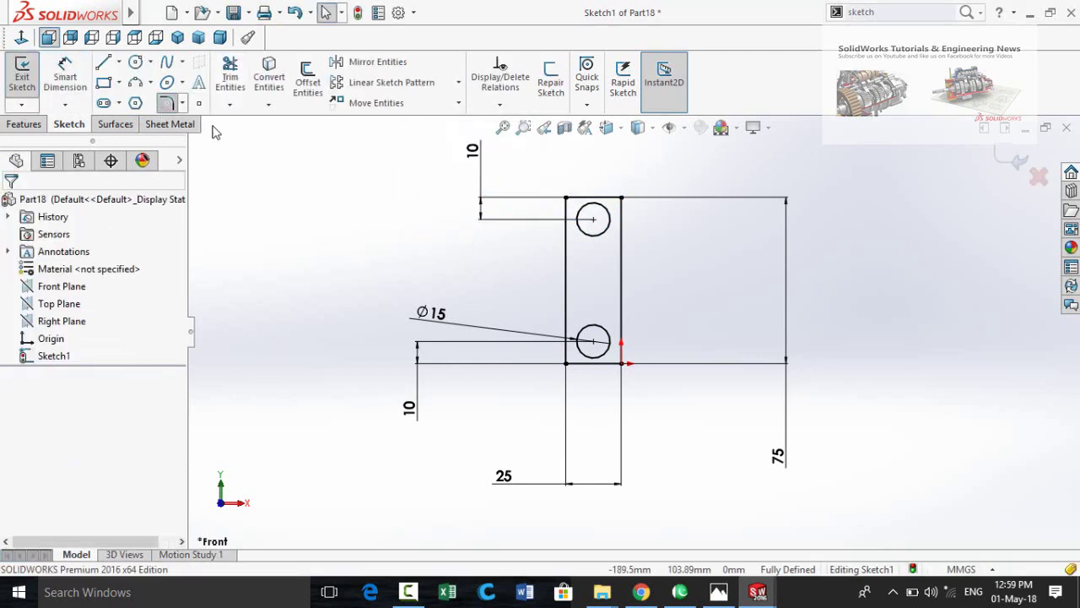
click(572, 203)
right_click(11, 303)
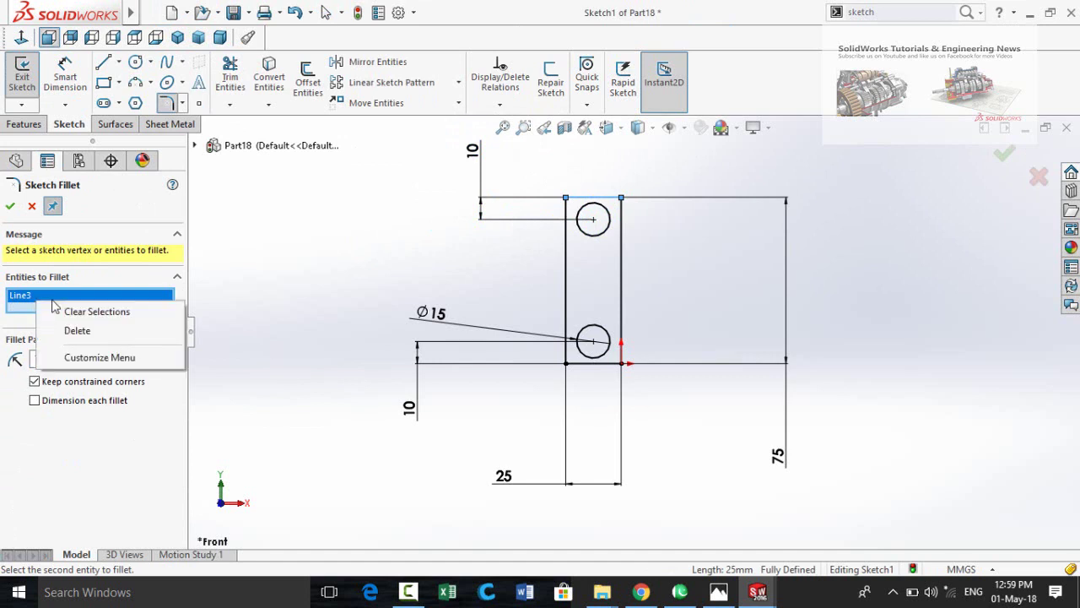
click(93, 308)
click(567, 204)
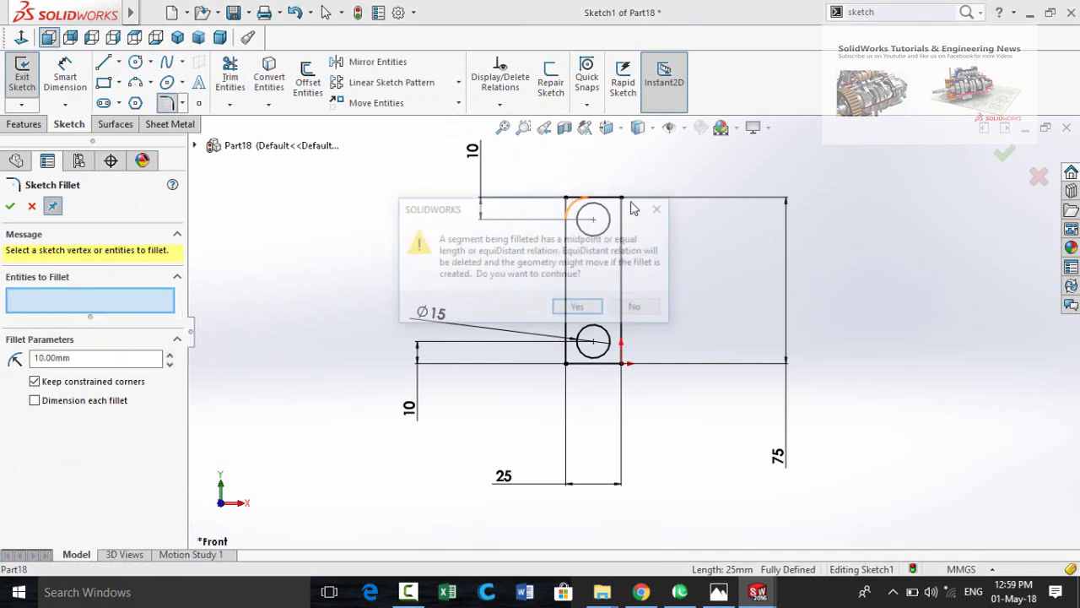
click(581, 307)
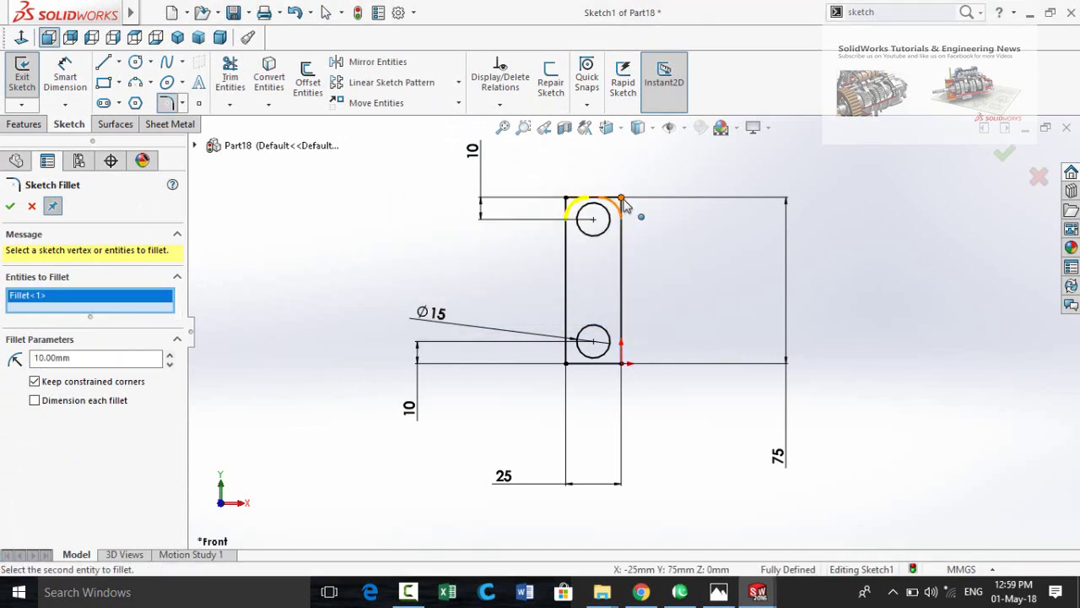
click(622, 200)
click(581, 309)
click(617, 362)
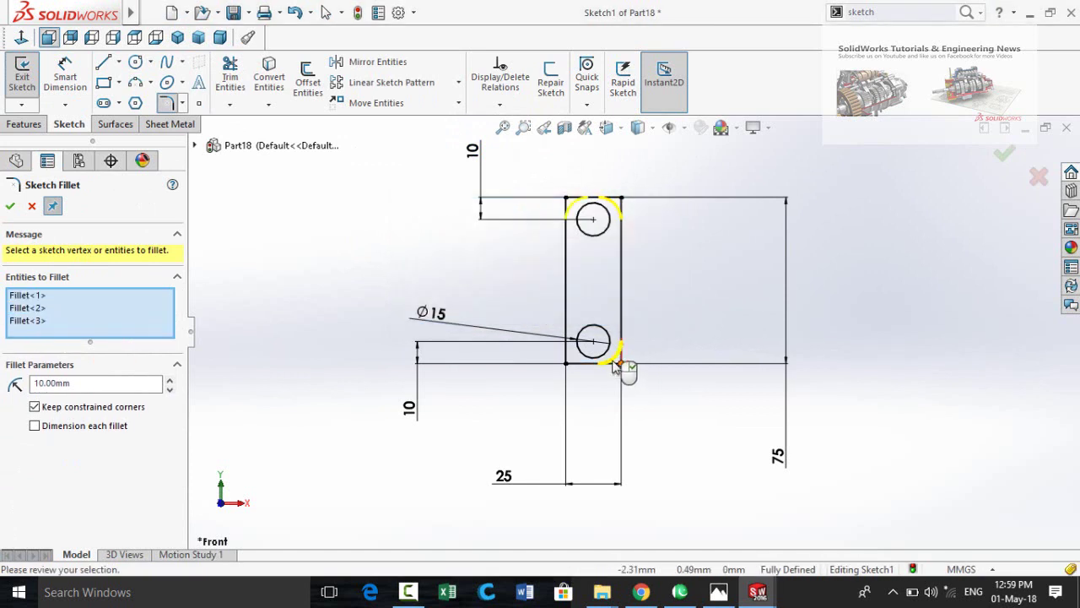
click(567, 364)
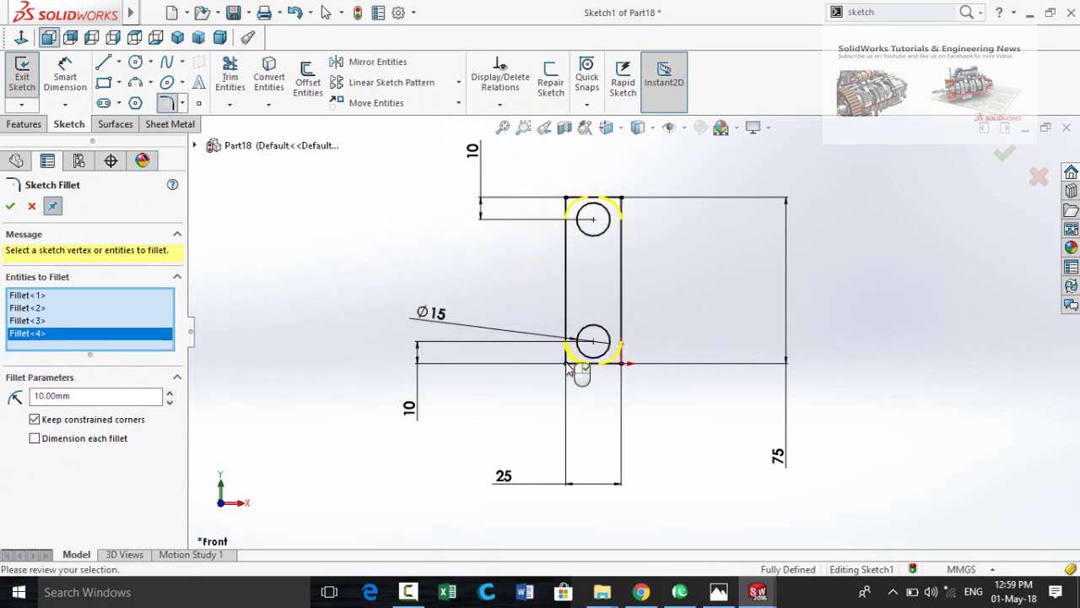
click(10, 208)
click(10, 208)
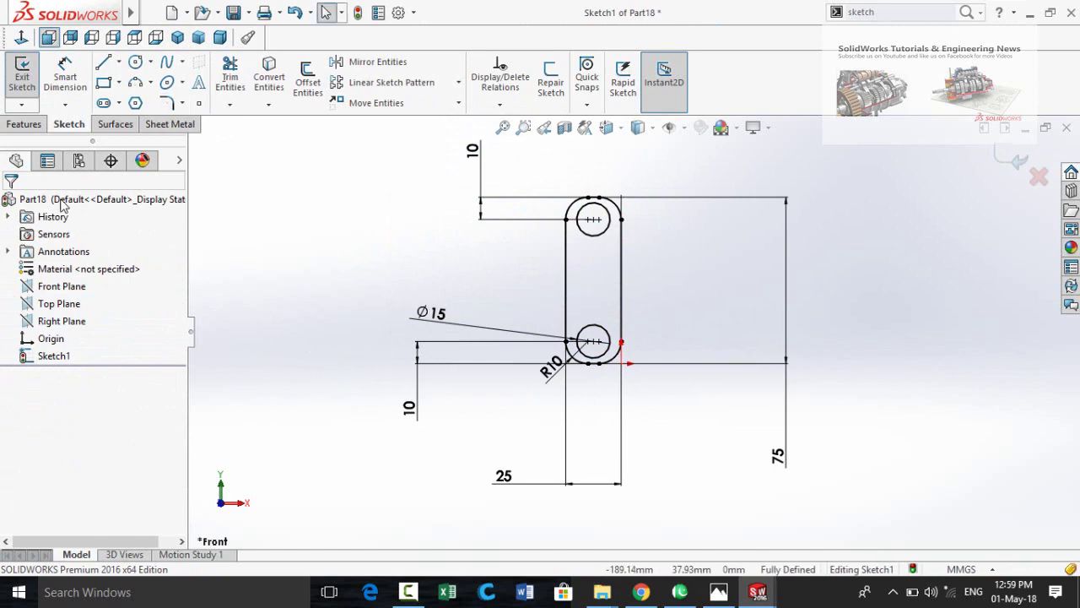
- Extrude the two-hole link profile 10 mm and save the part as "connecting rod 2"
click(20, 125)
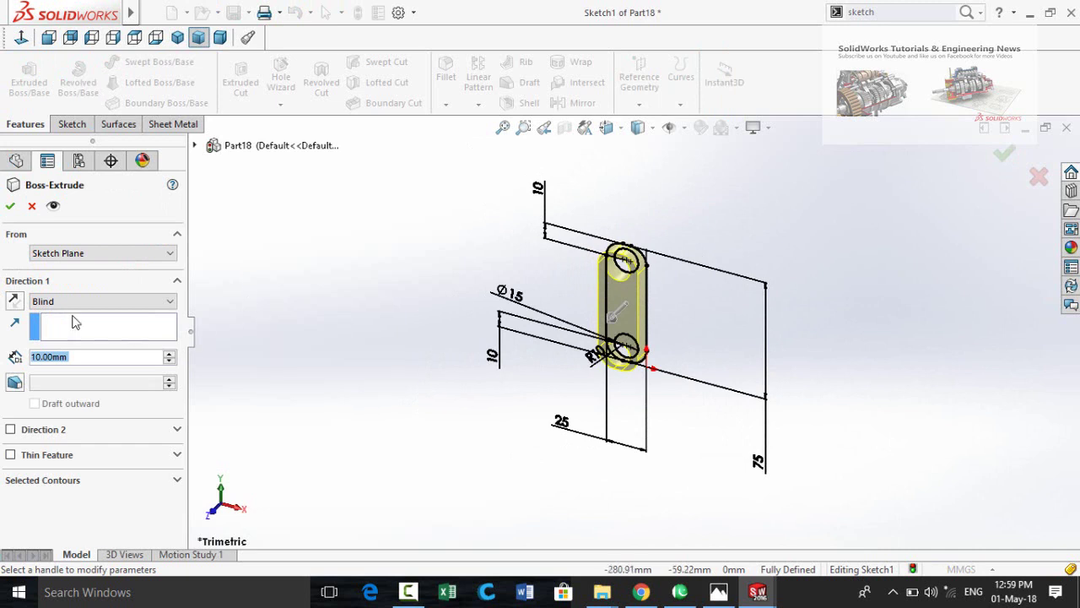
click(10, 207)
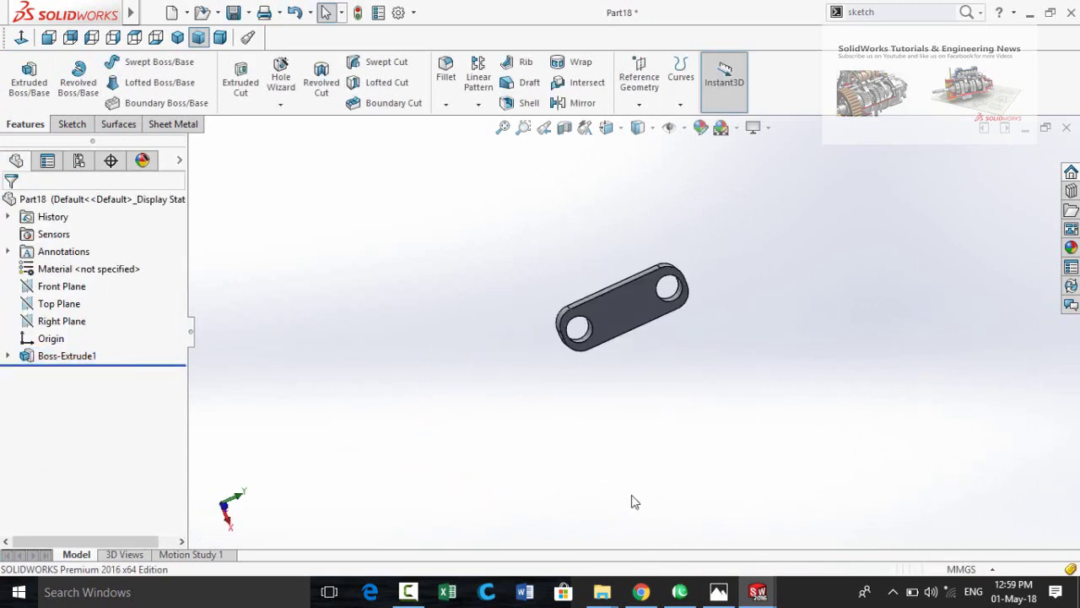
key(ctrl+s)
text(connecti)
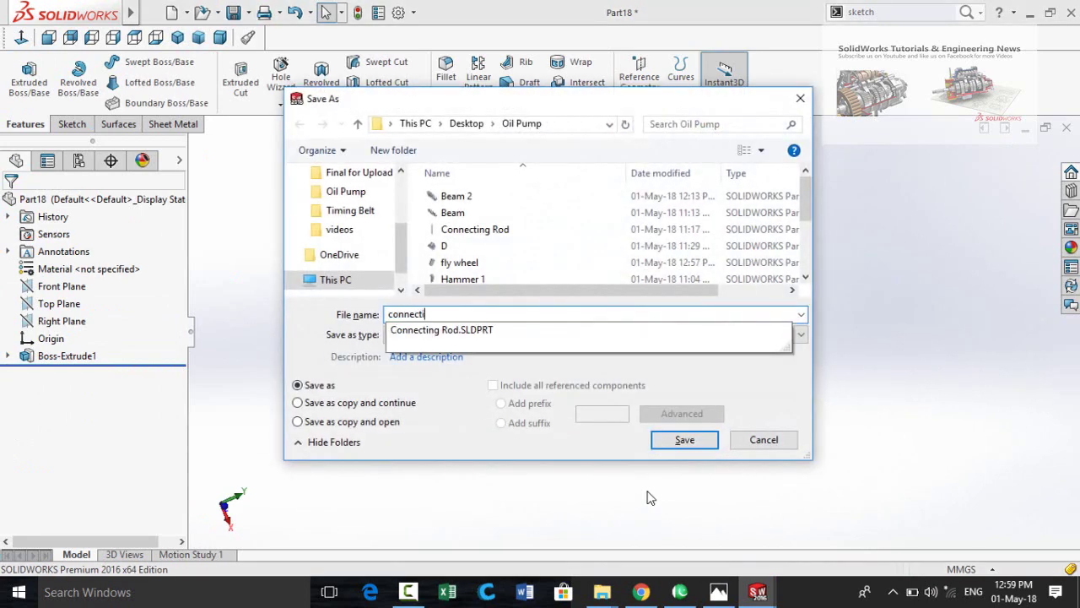
text(ng rod 2)
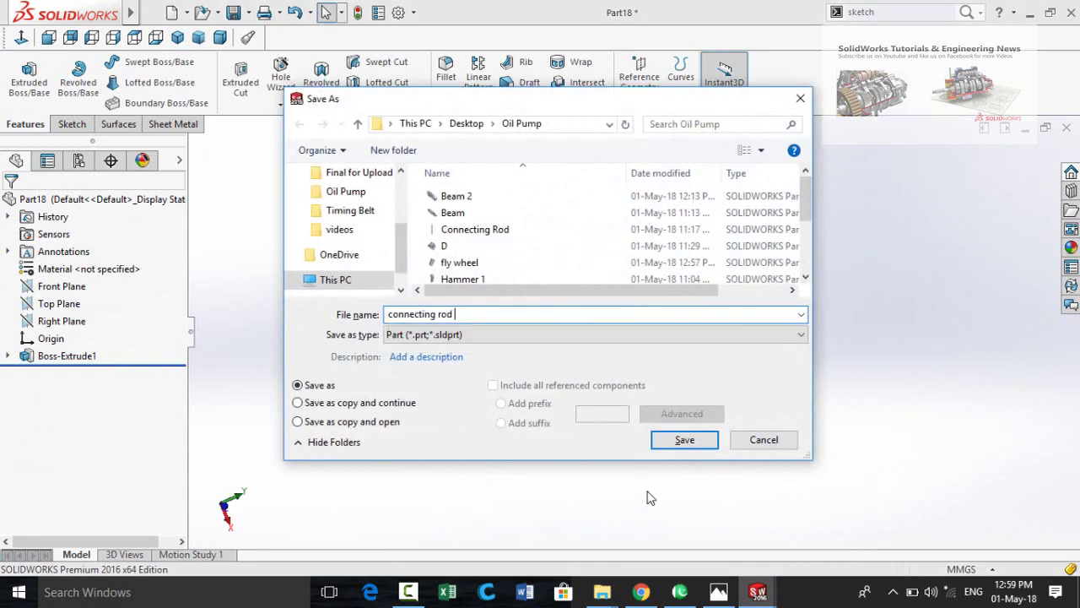
key(Return)
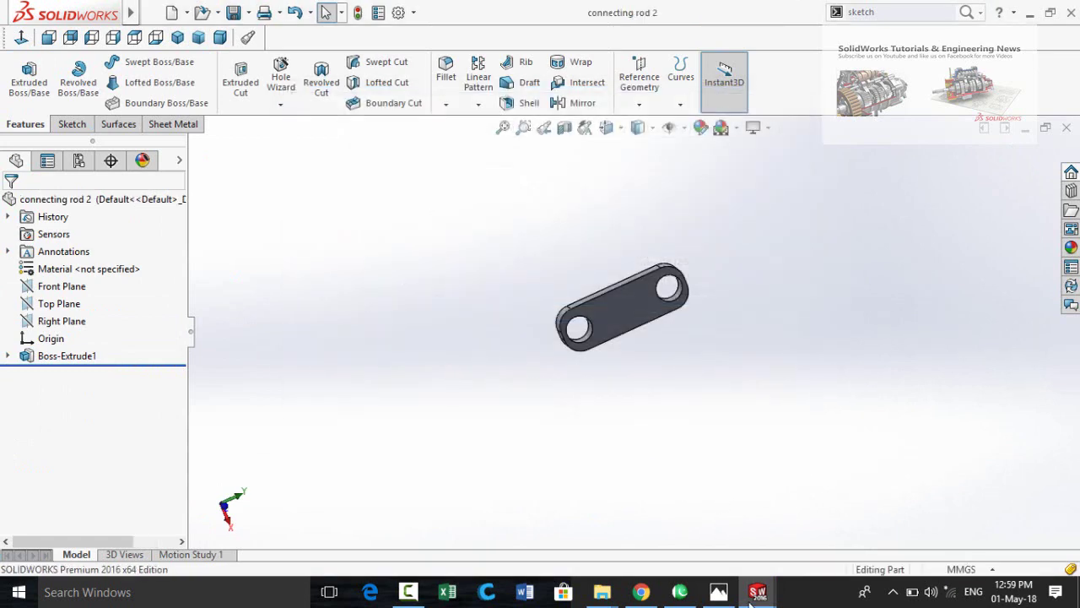
- Switch to the pump jack assembly and insert the motor part in the empty space beside the main stand
click(750, 601)
click(751, 485)
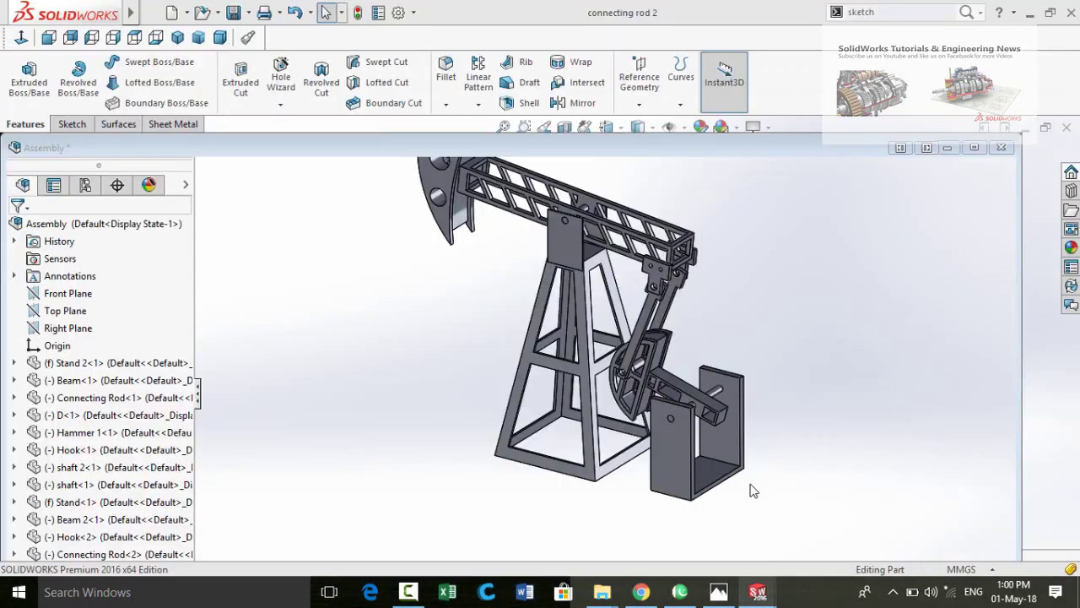
scroll(608, 419, up, 3)
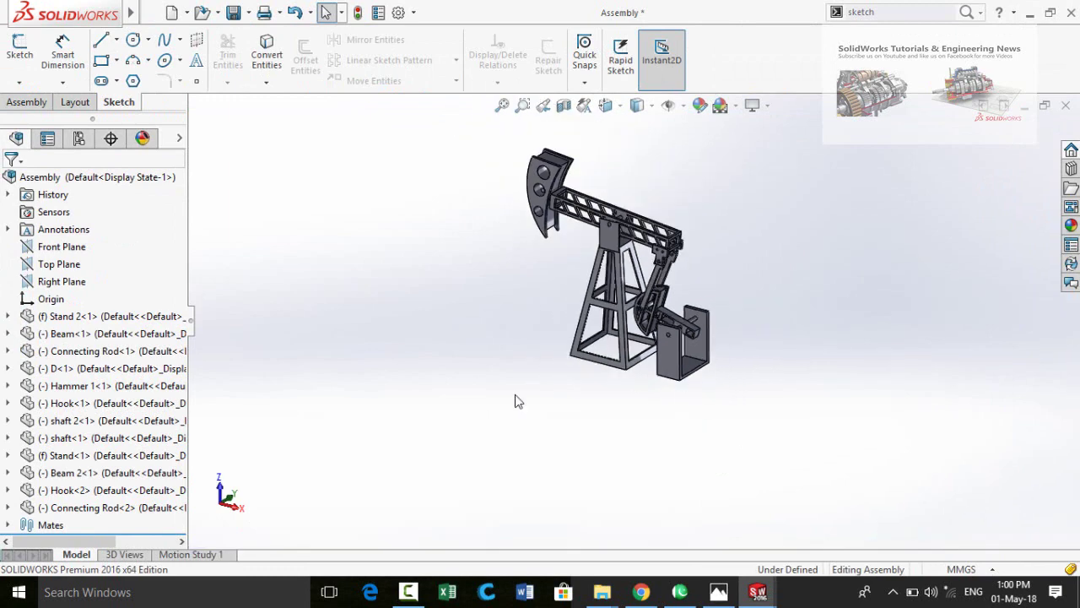
click(26, 101)
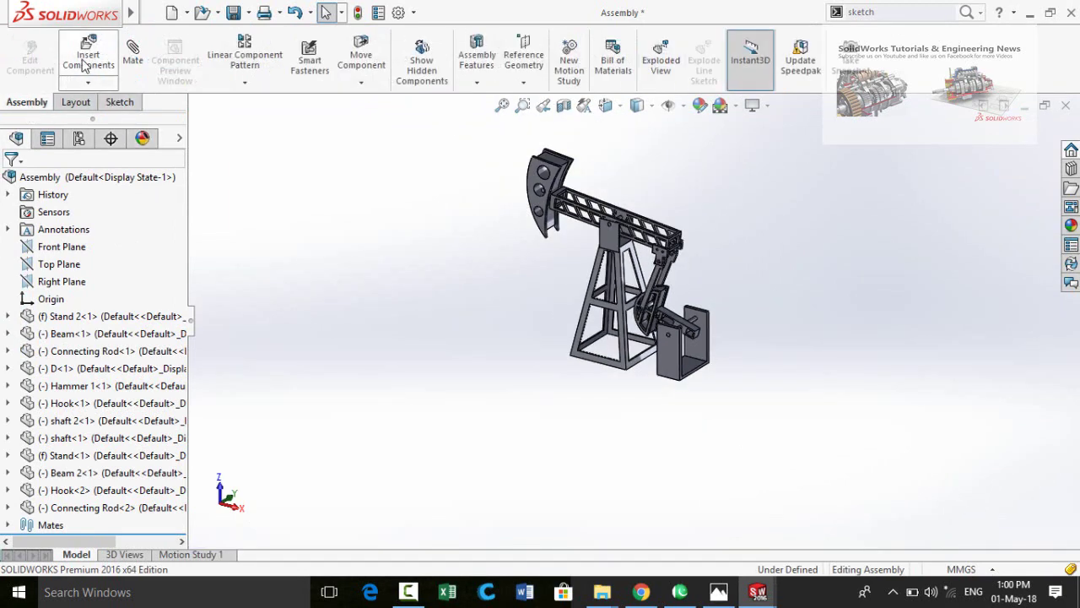
click(89, 55)
scroll(70, 382, down, 3)
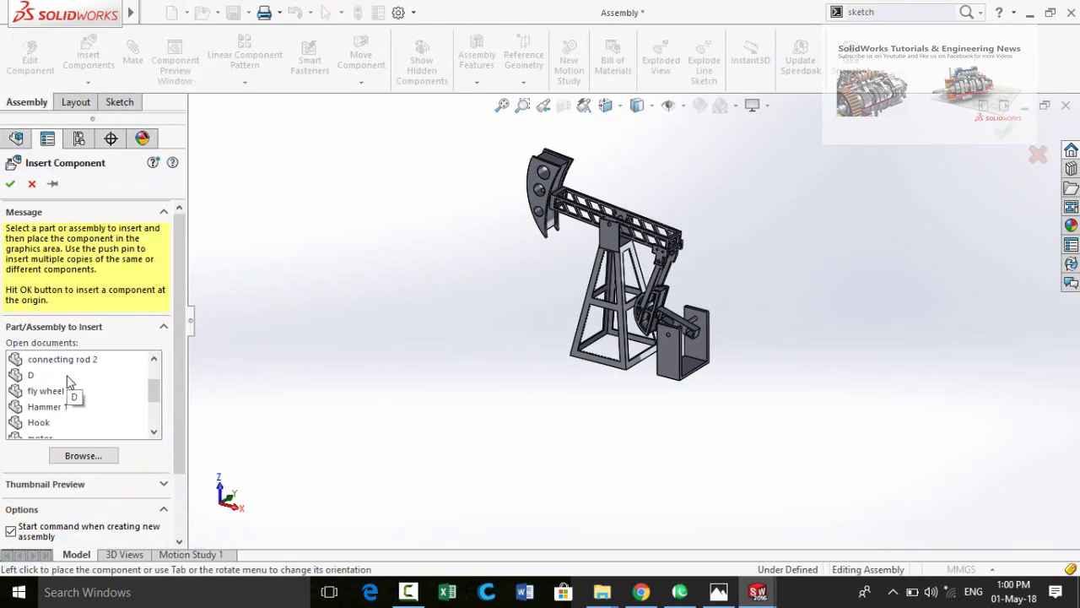
scroll(100, 403, down, 3)
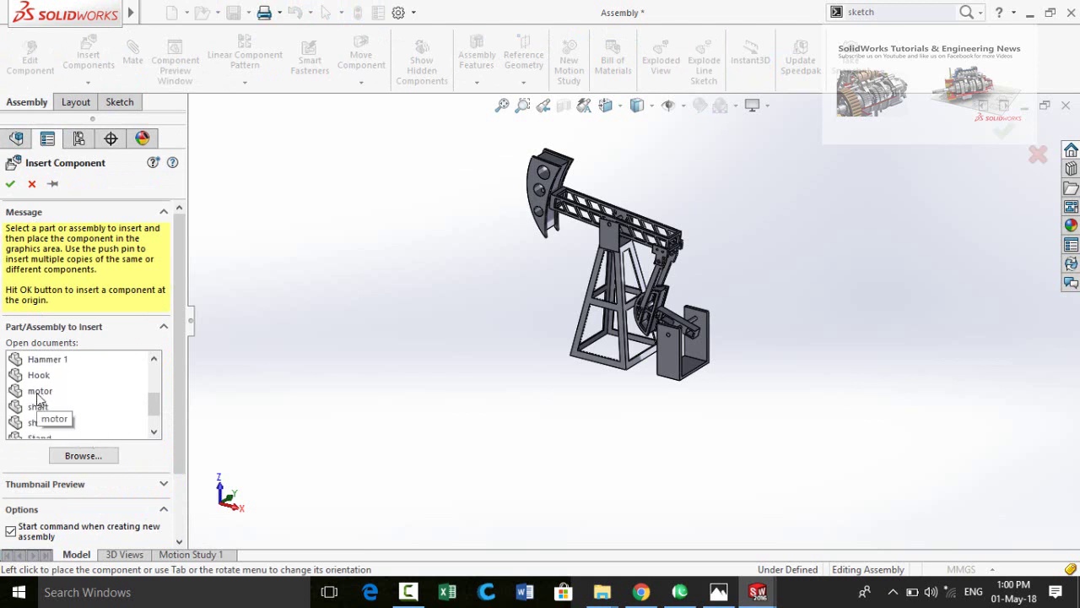
click(37, 392)
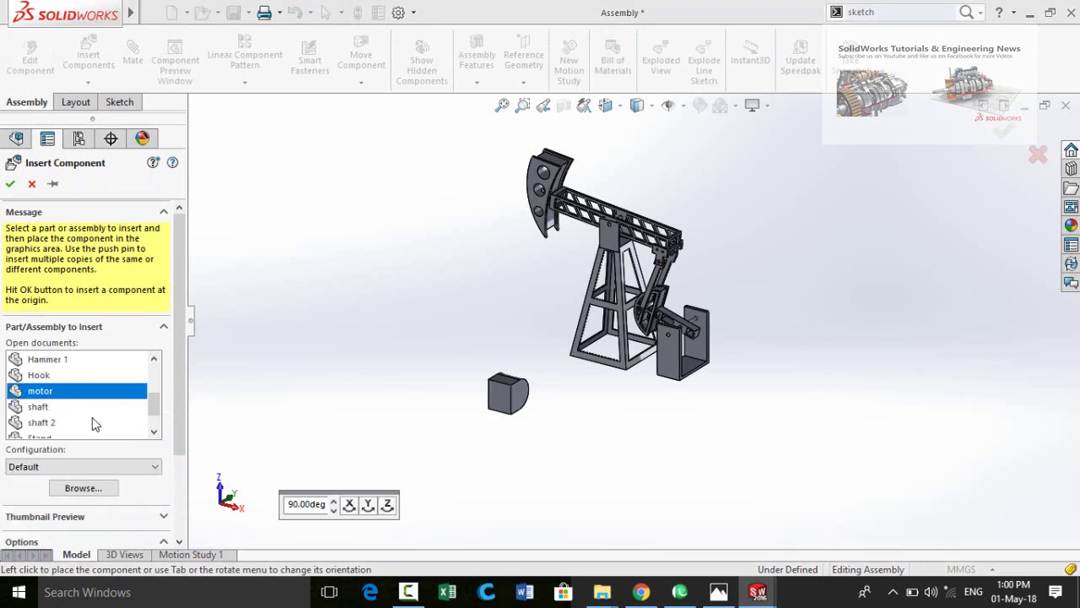
click(454, 365)
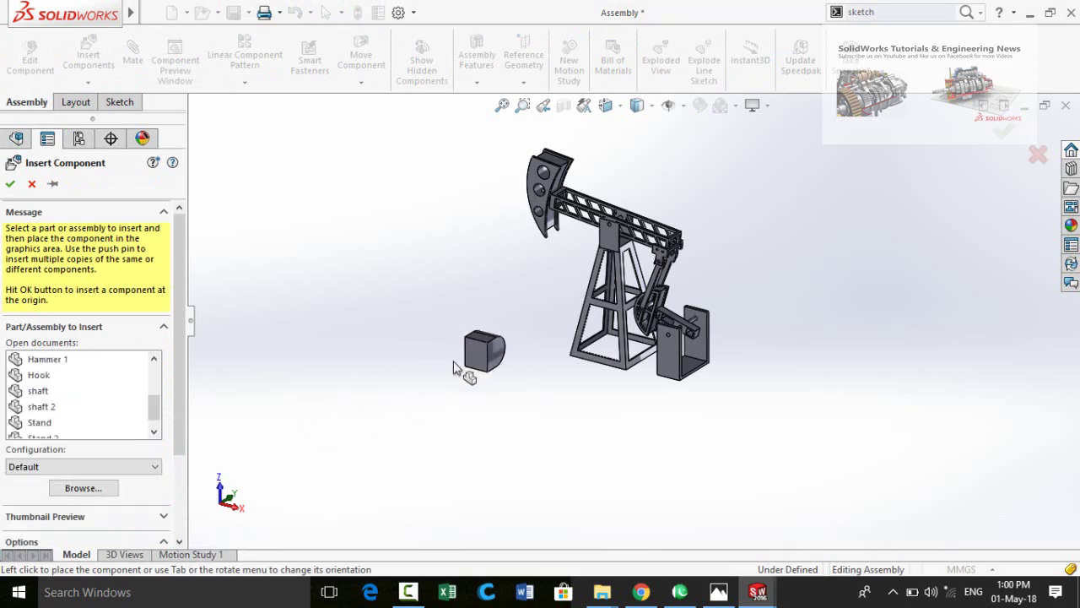
- Insert the fly wheel part into the assembly, placing it next to the motor
click(89, 54)
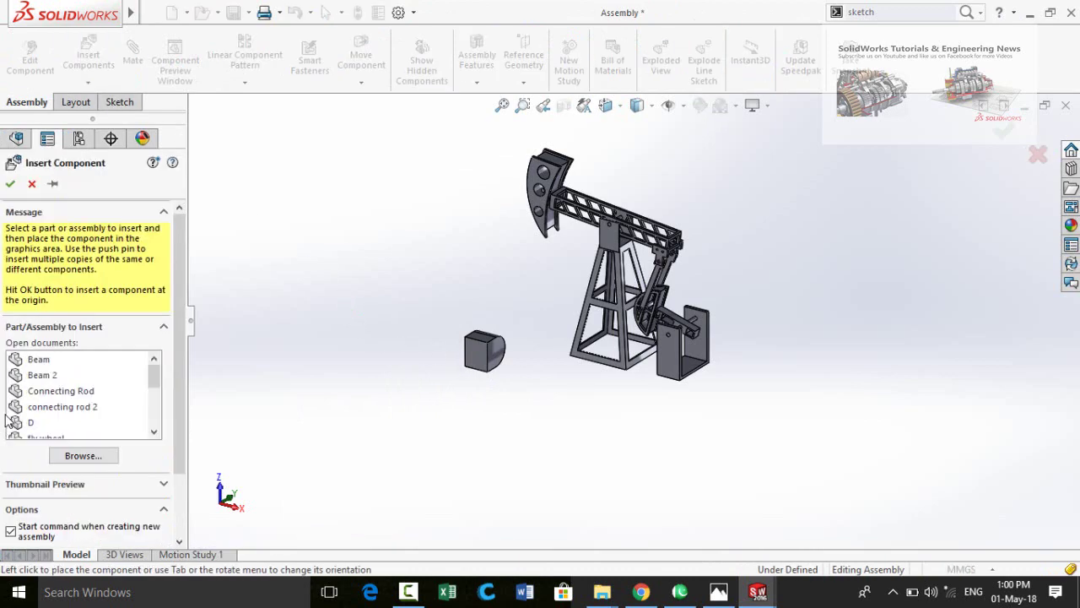
scroll(74, 414, down, 3)
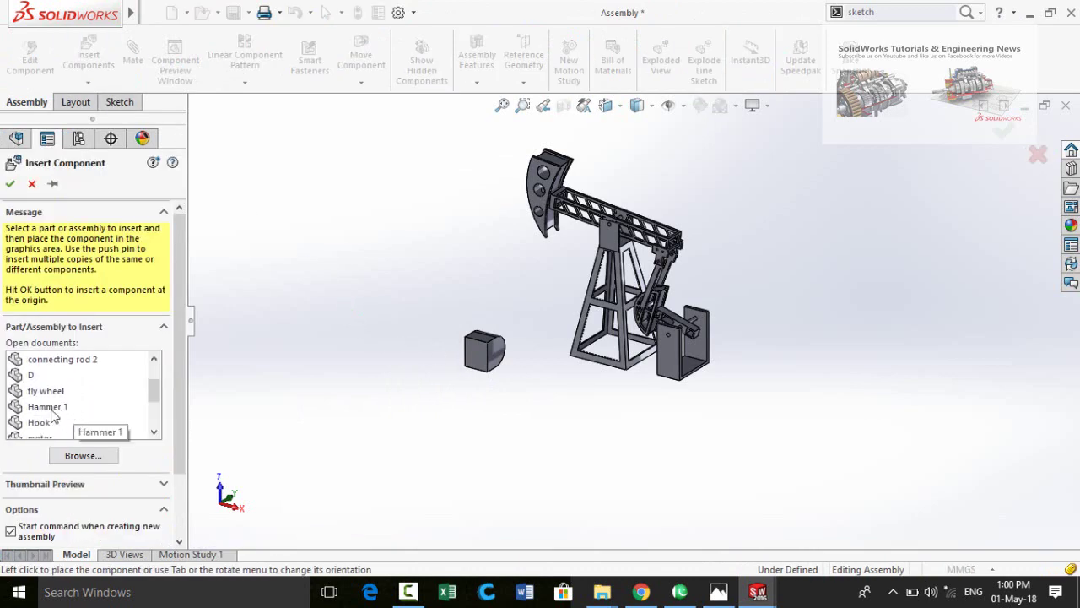
click(50, 391)
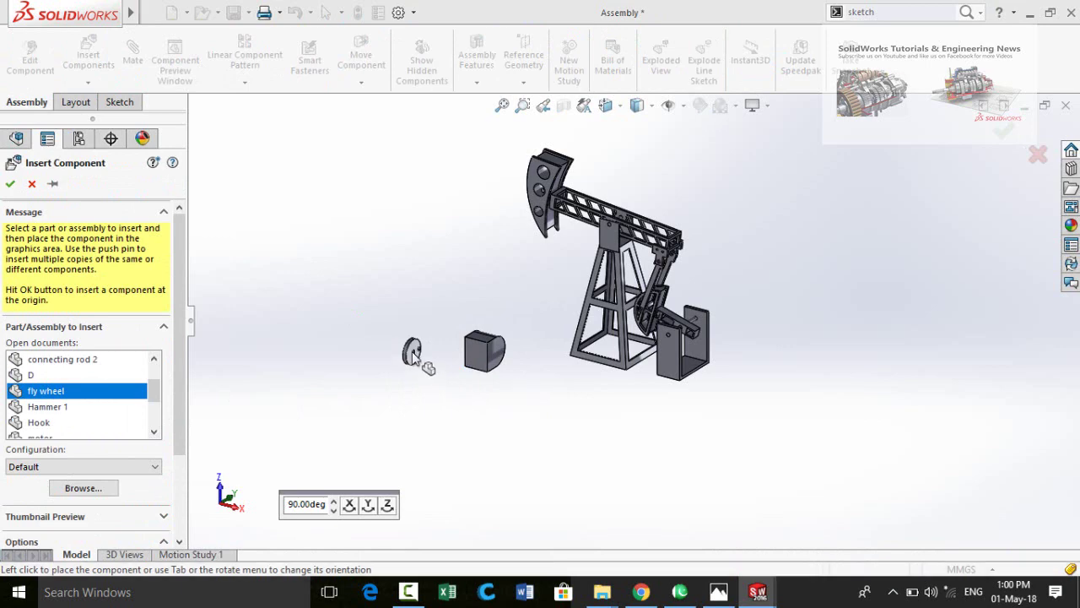
click(313, 395)
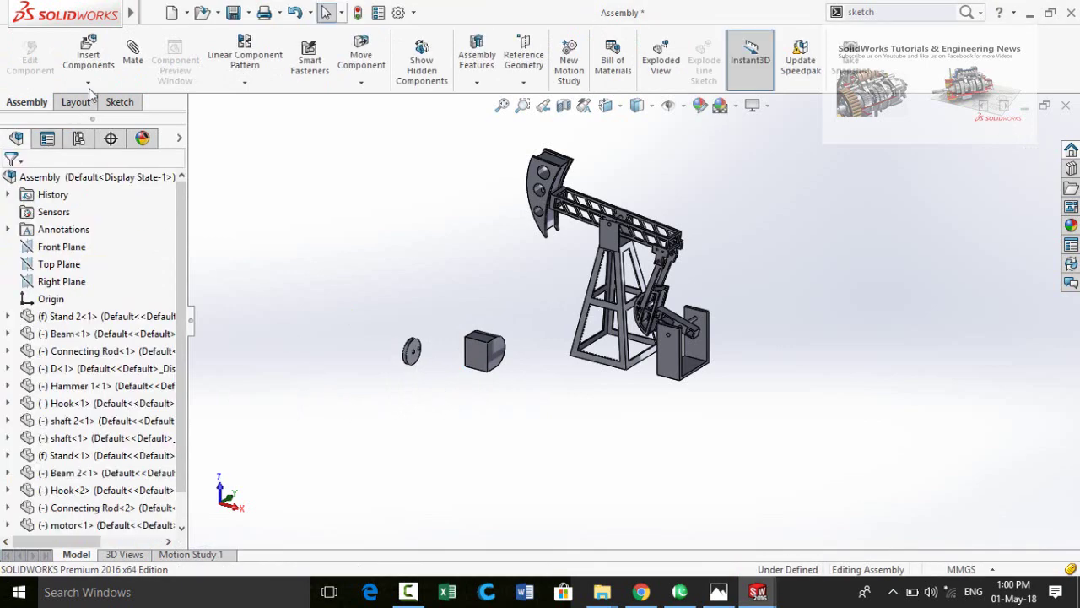
- Insert the connecting rod 2 part into the assembly, placing it in the empty space near the base of the main stand
click(87, 54)
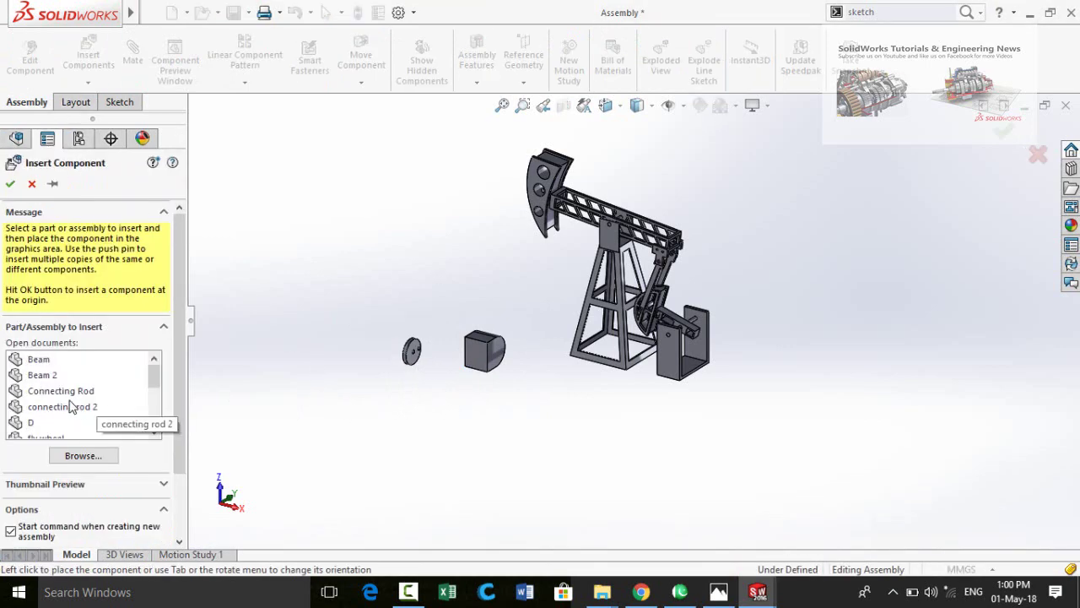
click(73, 406)
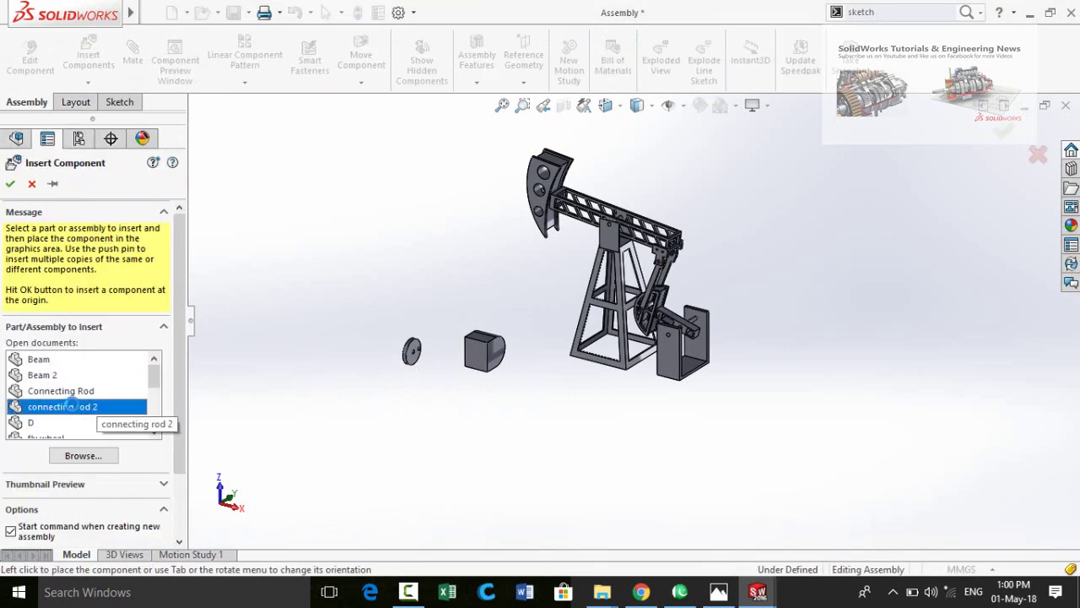
click(588, 403)
scroll(641, 363, down, 5)
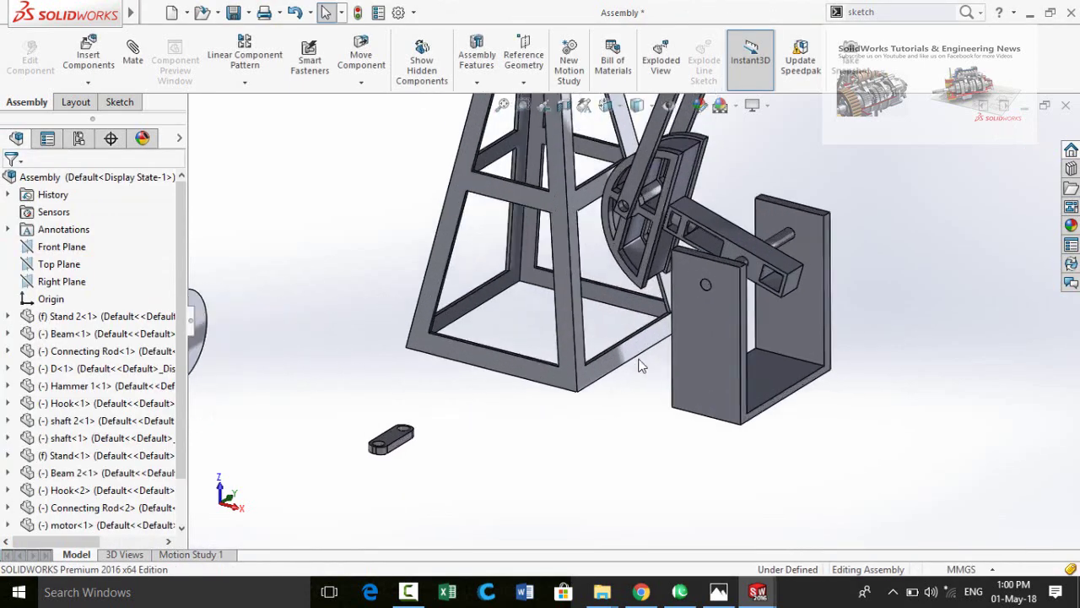
- Edit the shaft part in the assembly and increase its extrusion depth so it protrudes beyond the small stand's side plate
middle_drag(771, 288, 735, 280)
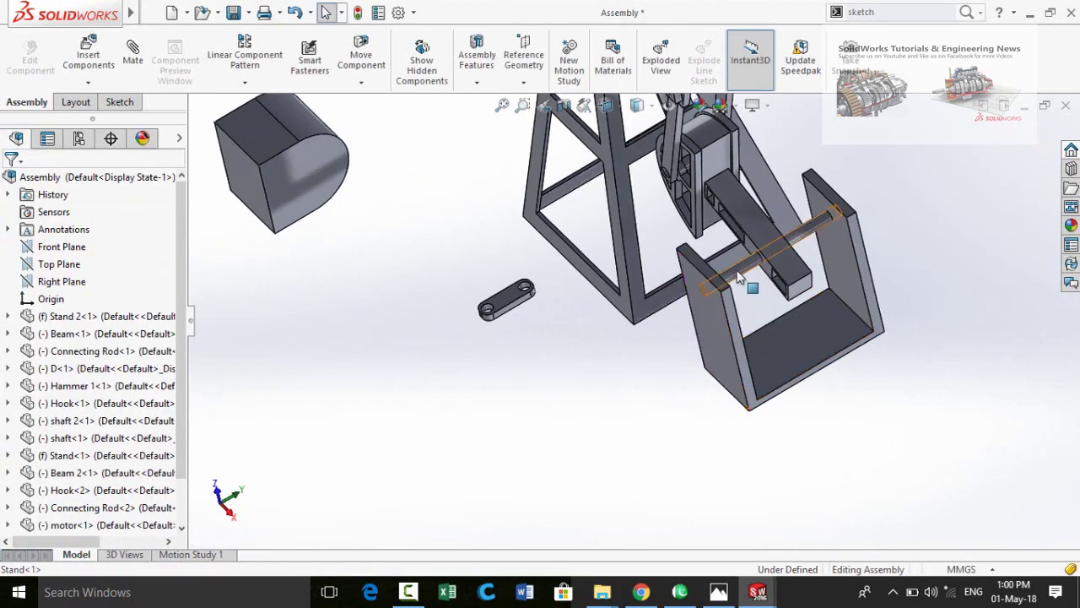
click(737, 278)
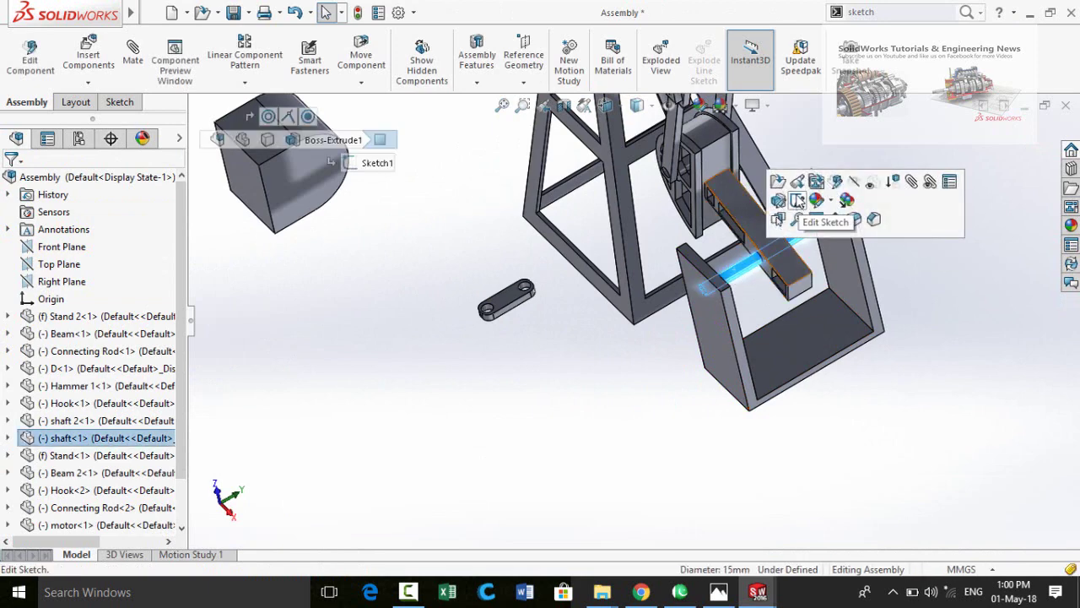
click(797, 182)
click(760, 274)
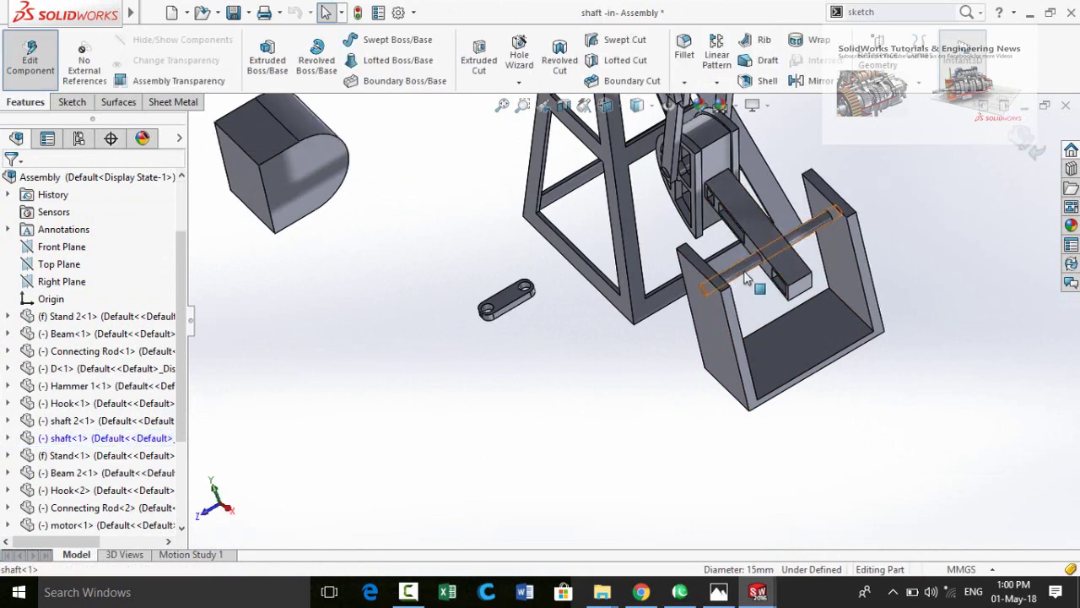
click(788, 203)
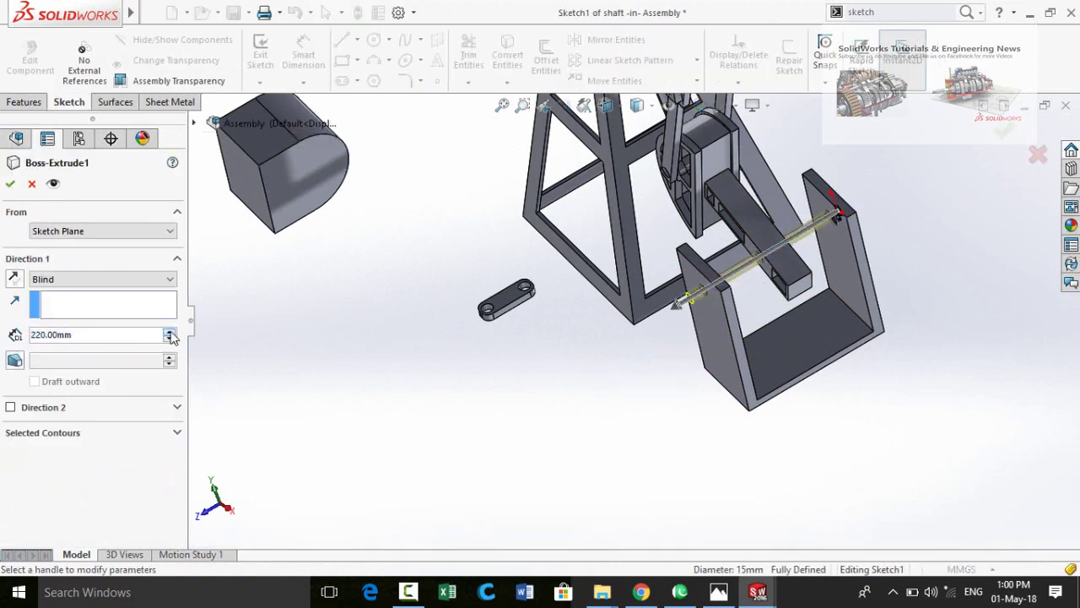
click(10, 185)
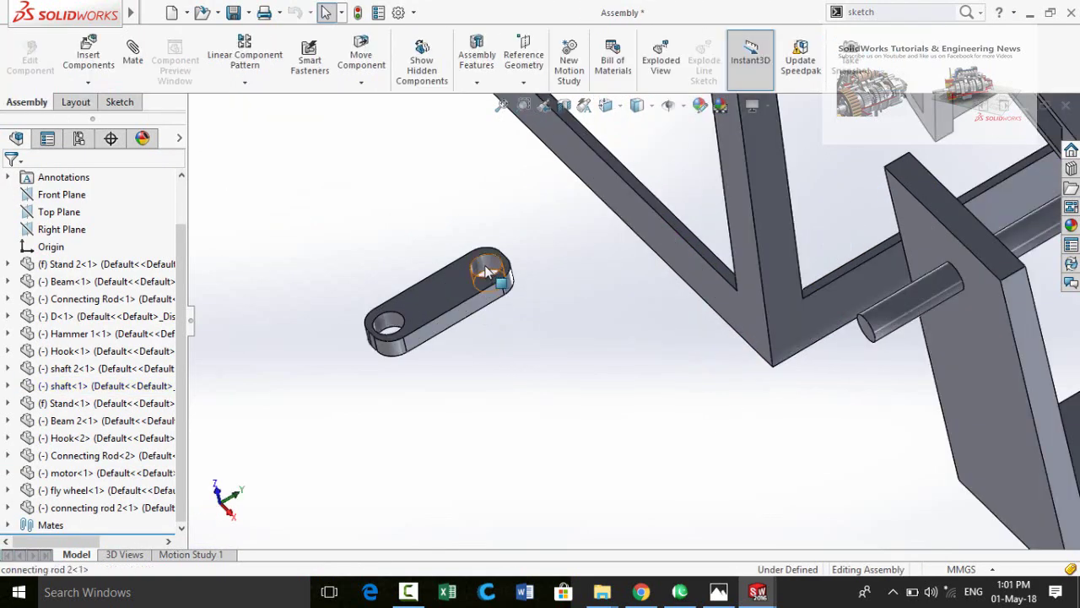
- Add a concentric mate between one hole of connecting rod 2 and the protruding shaft
click(489, 268)
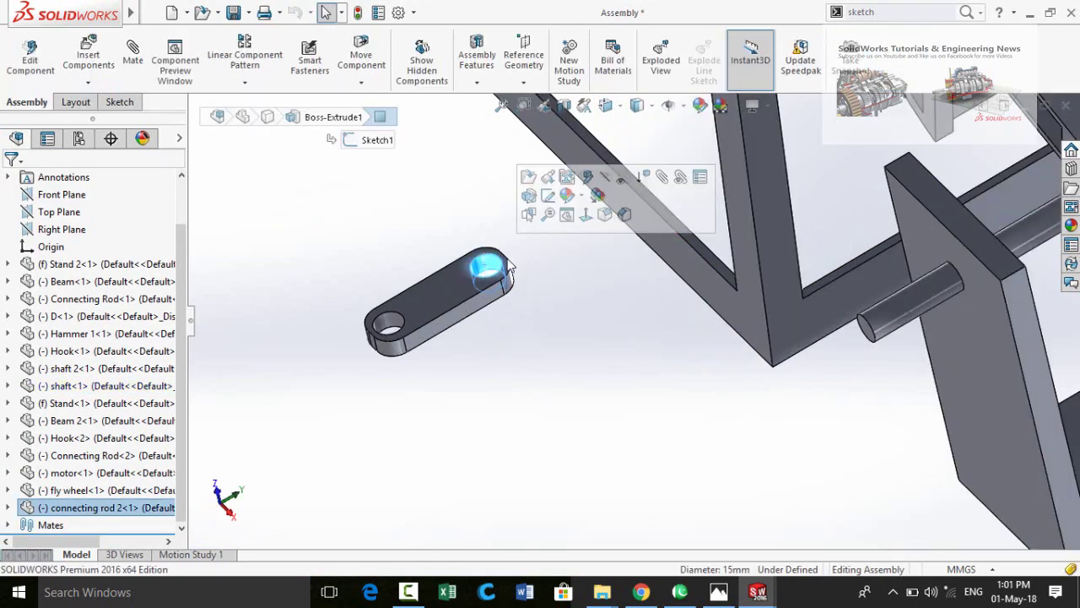
click(891, 314)
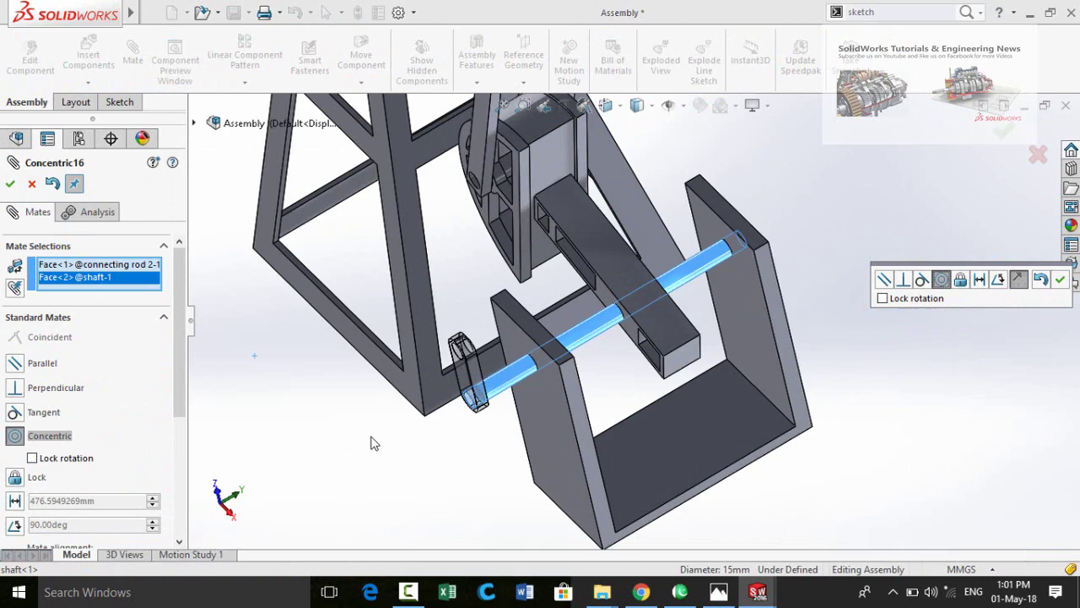
ctrl+middle_drag(374, 443, 589, 369)
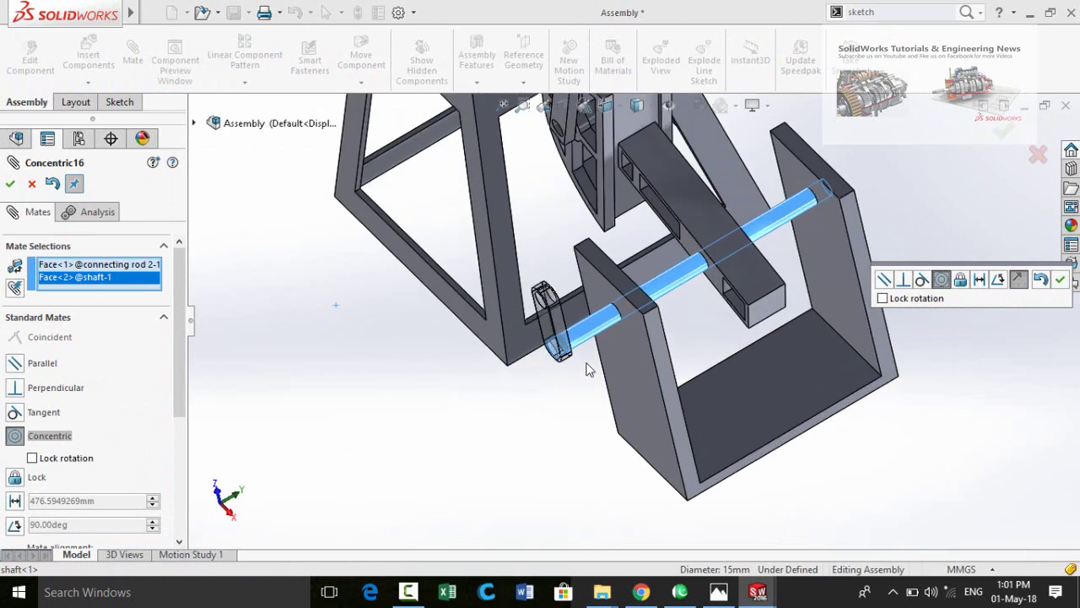
click(1061, 281)
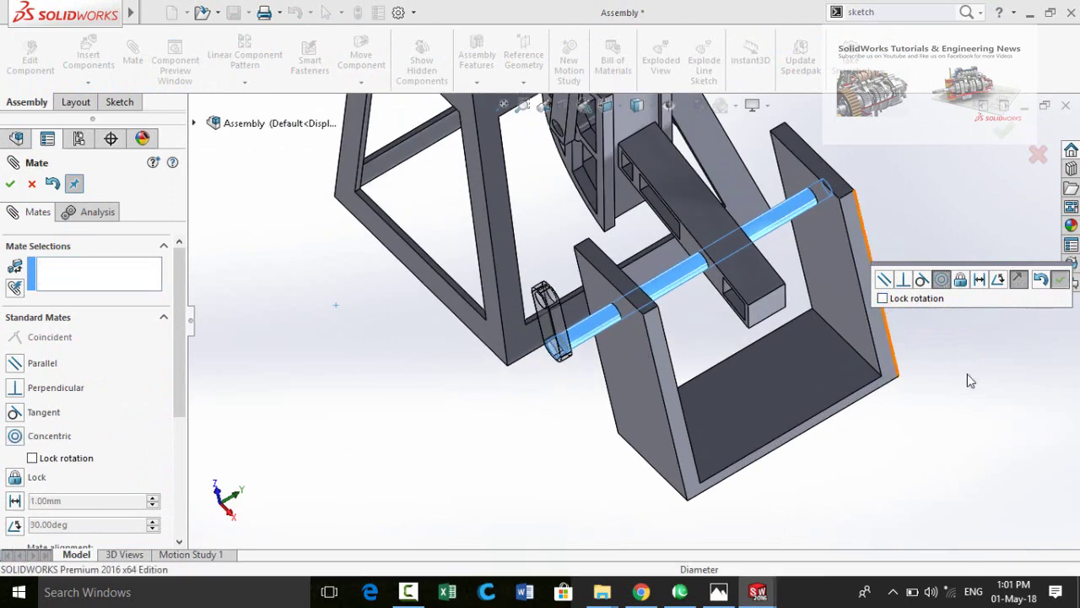
- Add a concentric mate between the fly wheel's centre hole and the motor's shaft
scroll(475, 414, up, 5)
scroll(506, 292, down, 3)
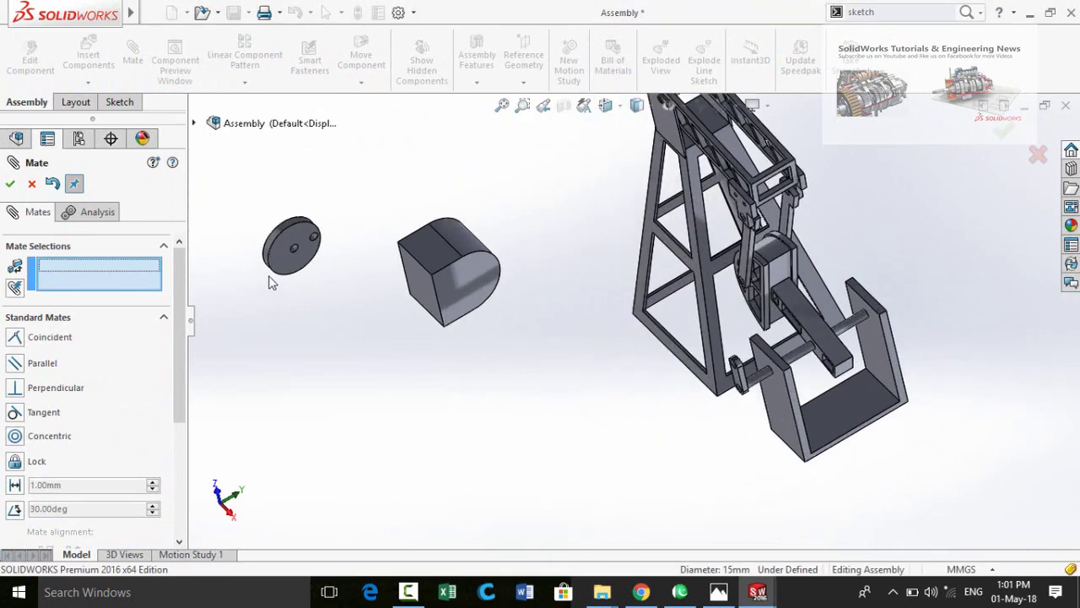
scroll(327, 251, down, 3)
scroll(438, 287, up, 5)
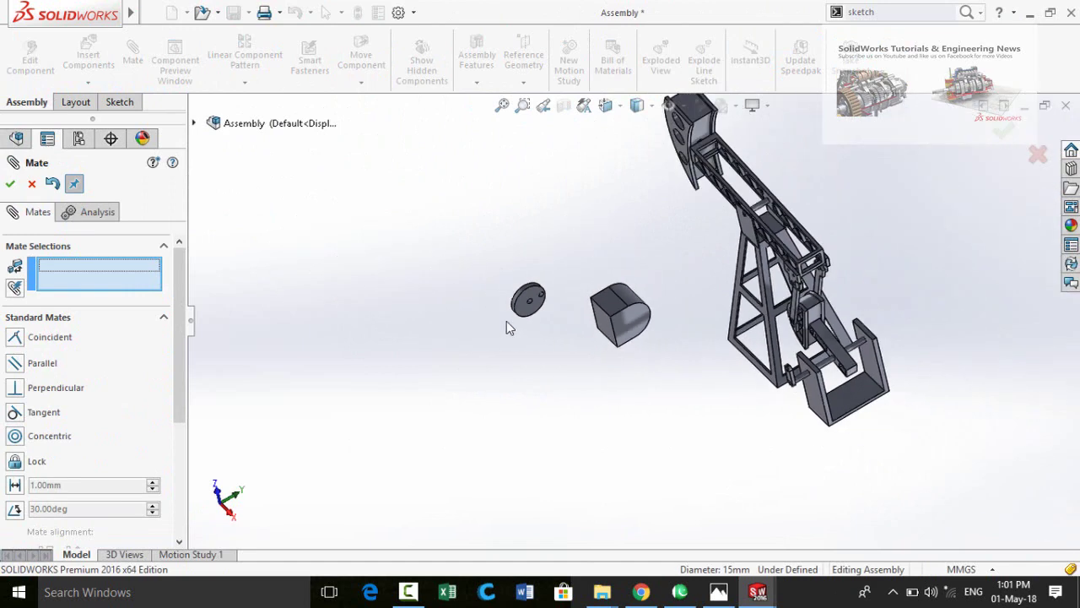
scroll(509, 327, down, 3)
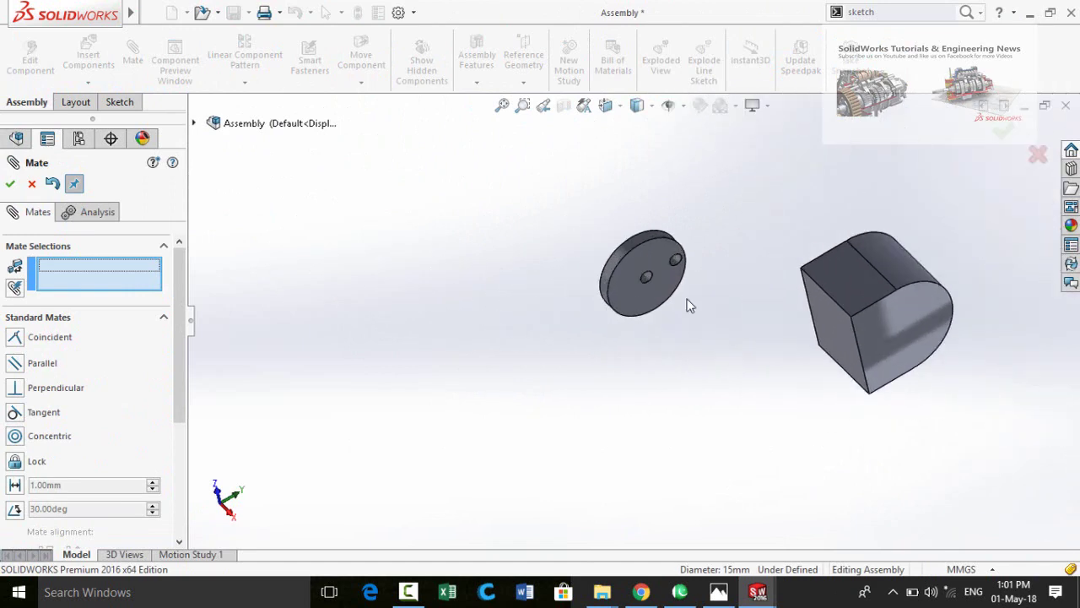
scroll(647, 284, down, 2)
click(632, 275)
middle_drag(682, 296, 799, 257)
click(794, 255)
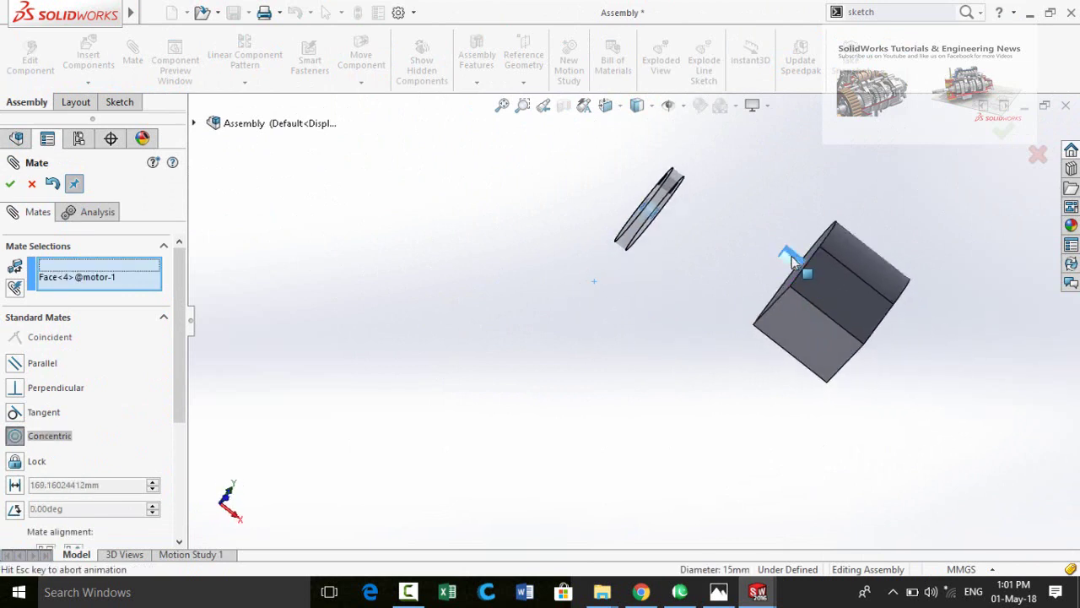
click(992, 237)
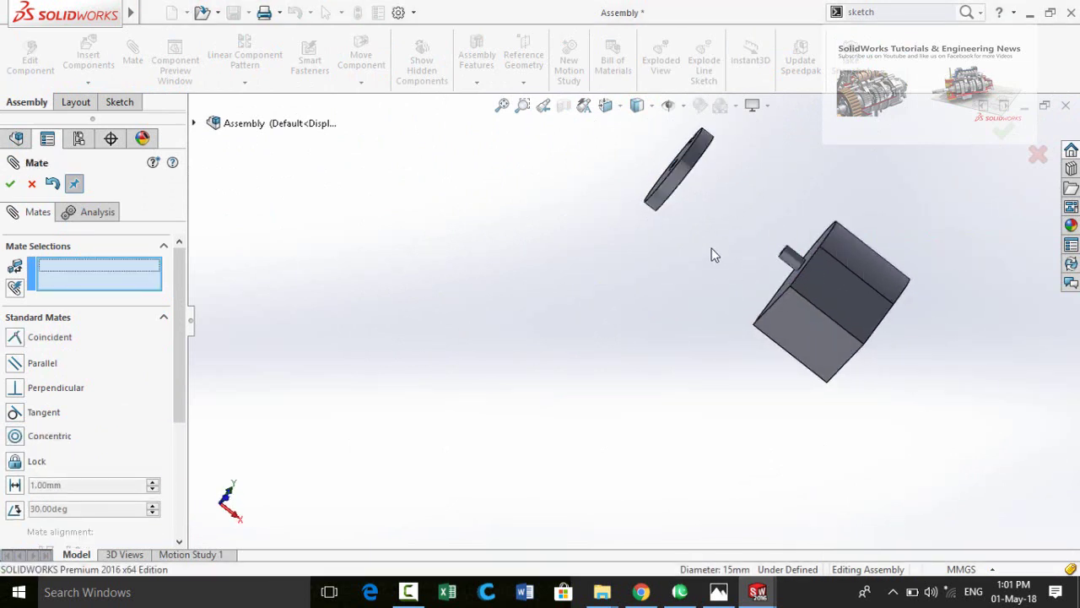
- Add a coincident mate between the fly wheel's flat face and the end face of the motor shaft, and finish mating
middle_drag(711, 251, 720, 297)
click(720, 293)
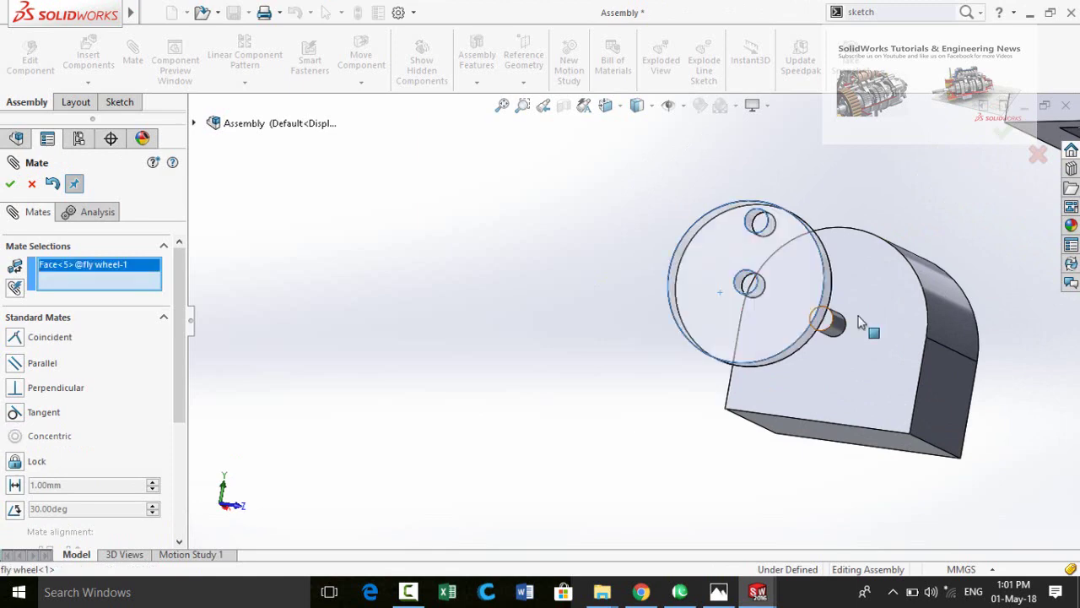
scroll(823, 319, down, 3)
middle_drag(895, 330, 764, 331)
click(751, 339)
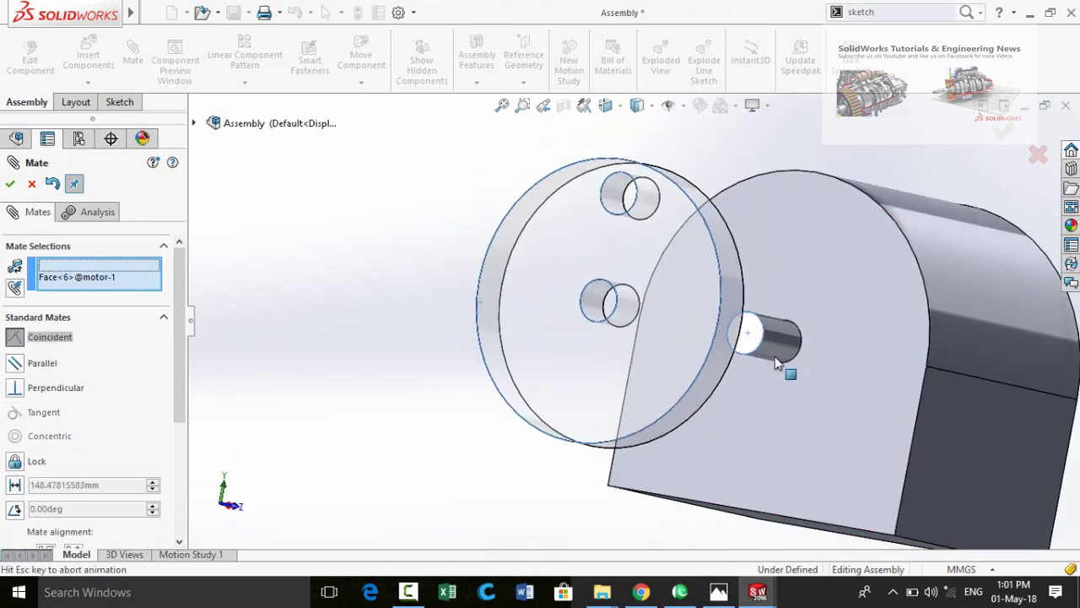
click(1060, 417)
scroll(897, 434, up, 5)
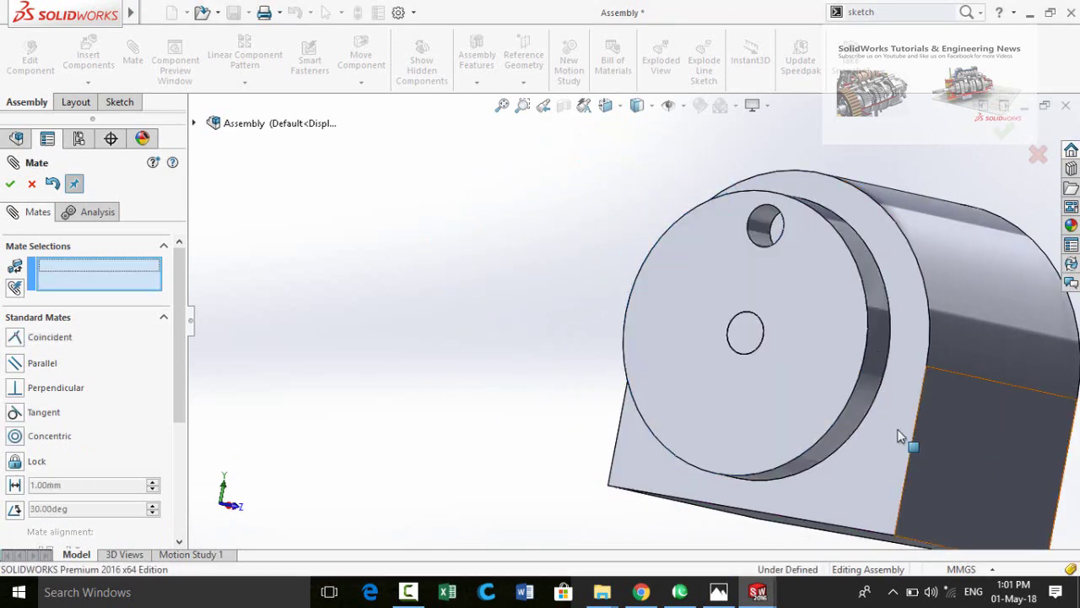
scroll(810, 363, up, 2)
scroll(783, 330, down, 4)
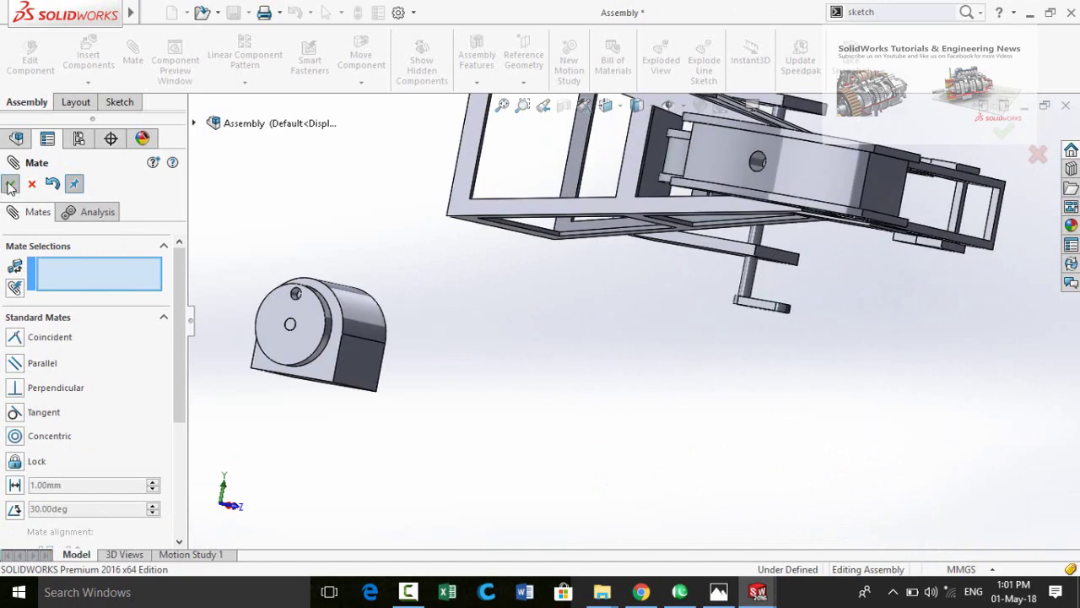
key(Escape)
- Mate the motor's flat base face coincident with the underside of the small stand, flipping the mate alignment
middle_drag(516, 327, 555, 384)
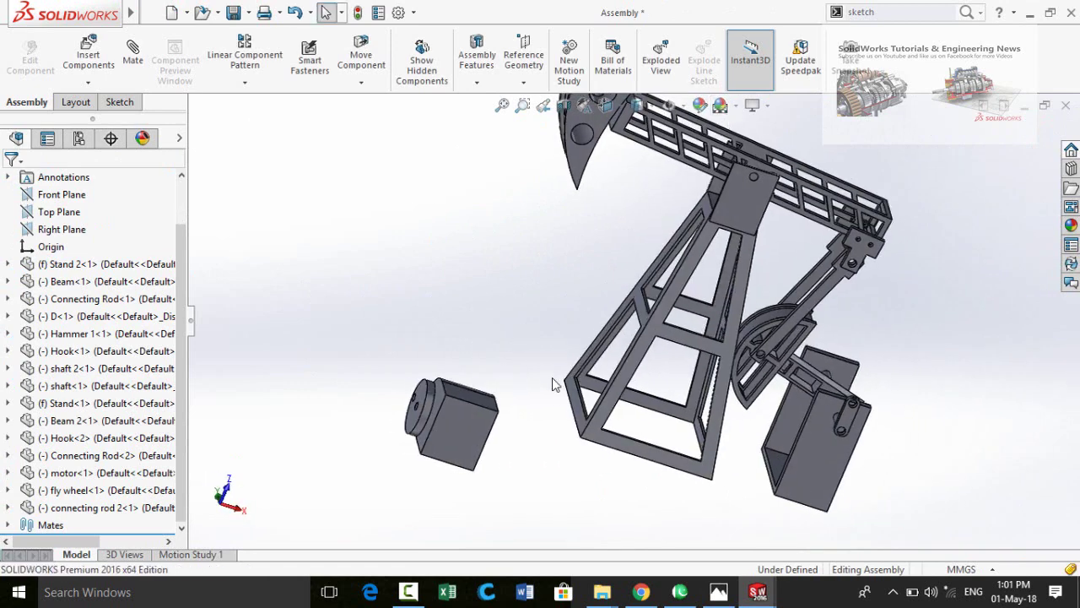
click(453, 437)
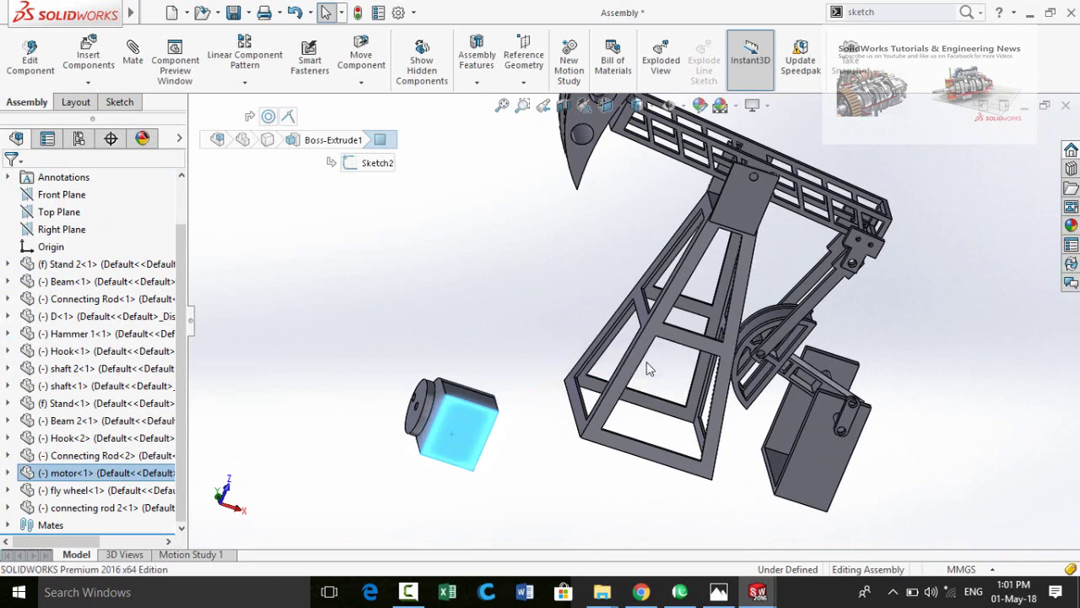
middle_drag(801, 505, 807, 316)
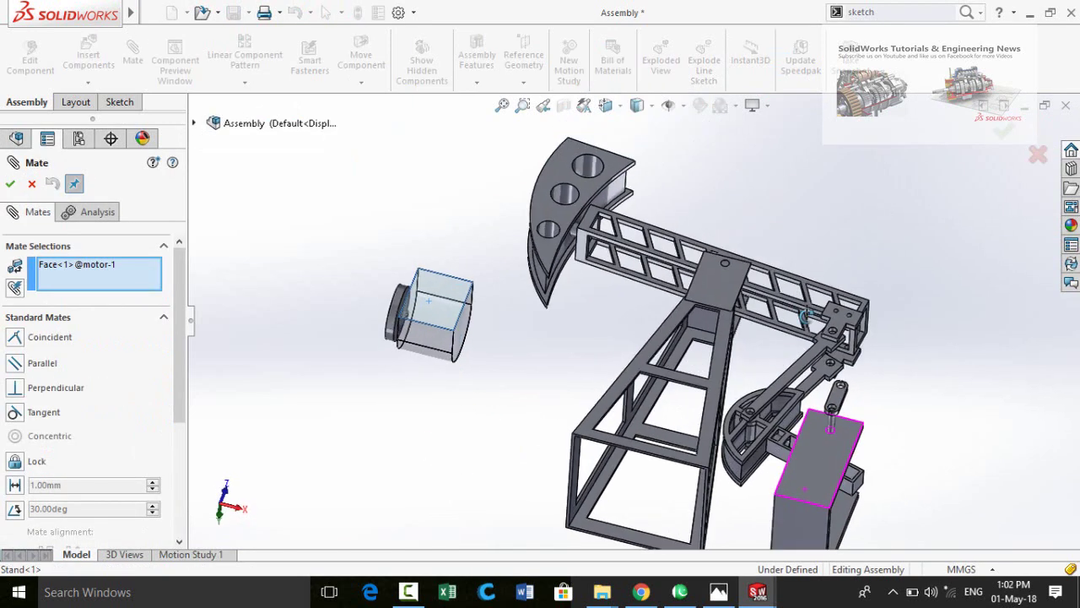
scroll(815, 507, up, 2)
scroll(814, 511, down, 3)
click(748, 456)
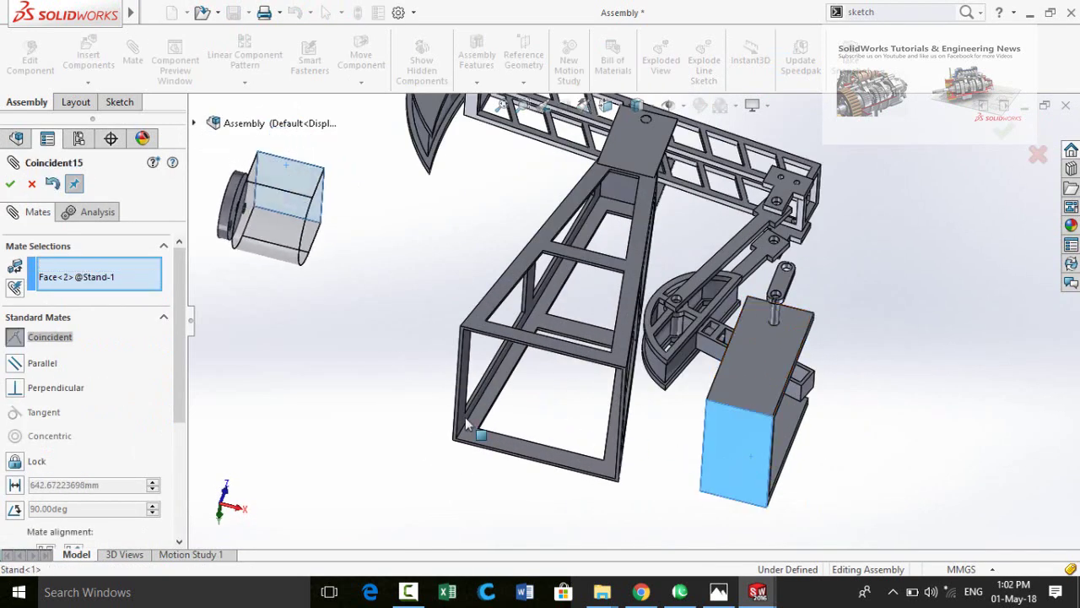
scroll(466, 420, up, 3)
middle_drag(513, 357, 776, 545)
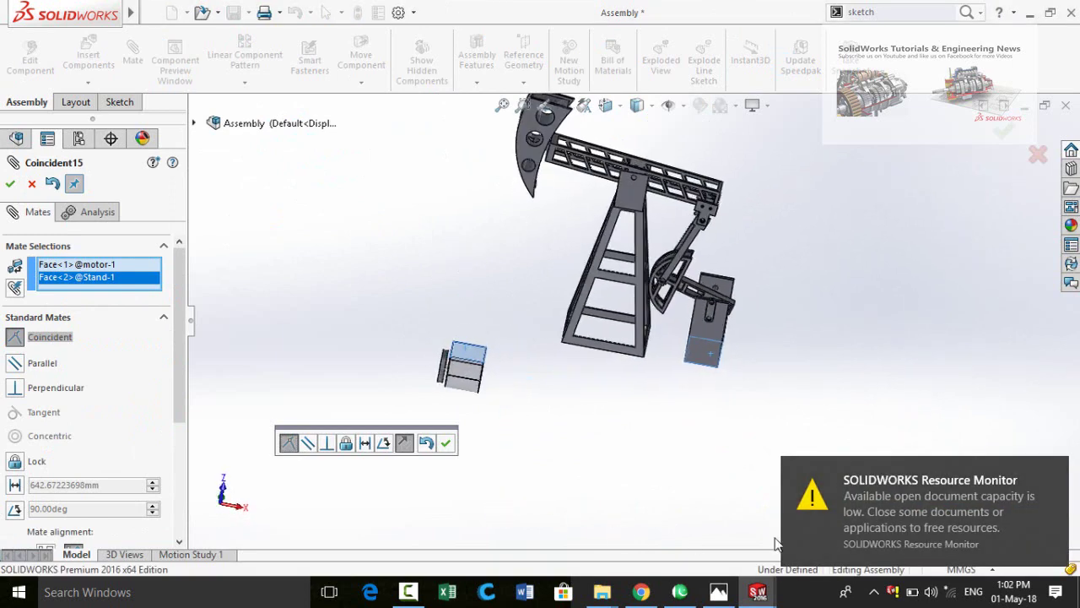
click(1052, 472)
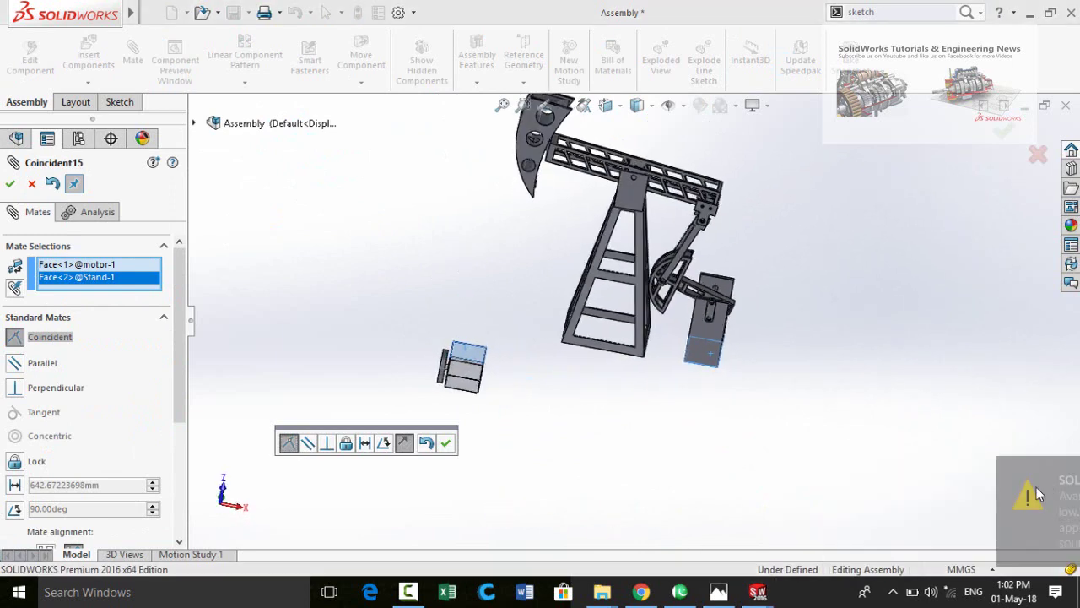
click(405, 445)
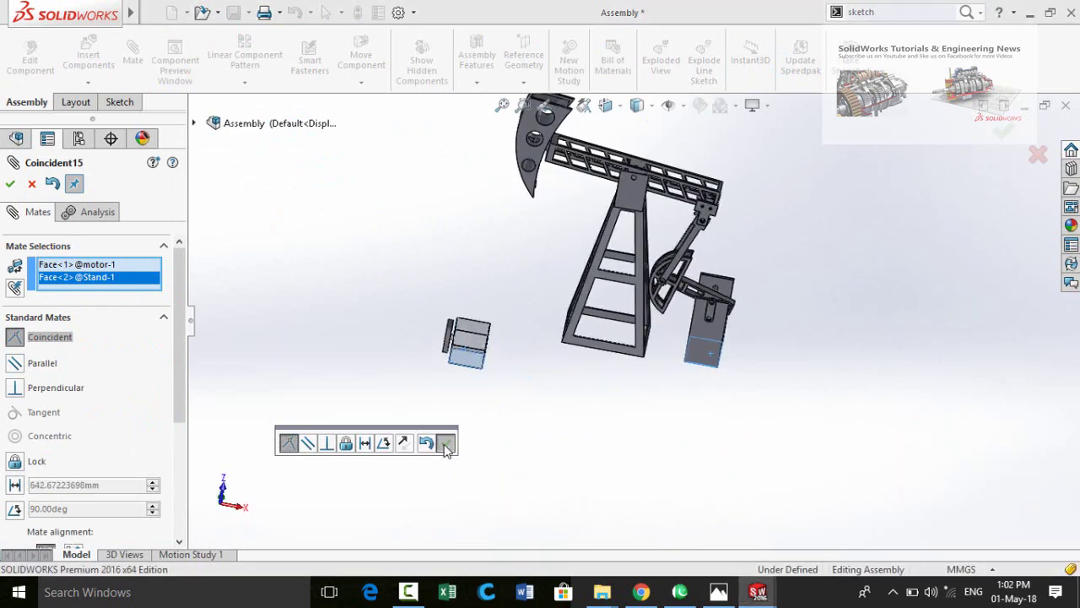
click(447, 444)
- Add a coincident mate between the outer flat face of connecting rod 2 and the shaft's end face
middle_drag(680, 449, 797, 360)
scroll(621, 344, down, 5)
middle_click(573, 322)
scroll(933, 217, down, 4)
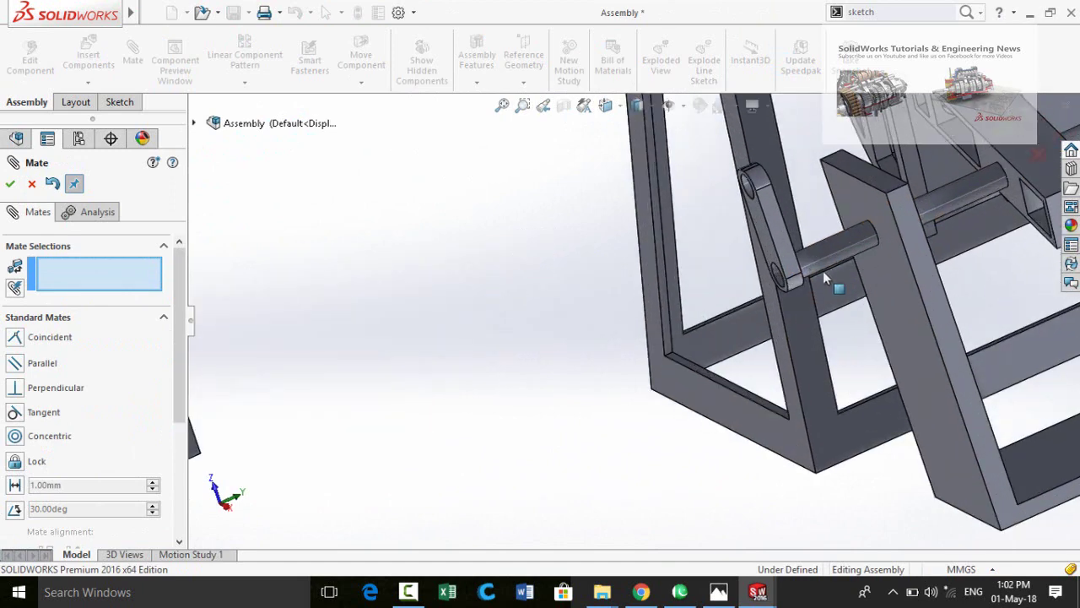
middle_click(813, 265)
middle_drag(812, 267, 859, 236)
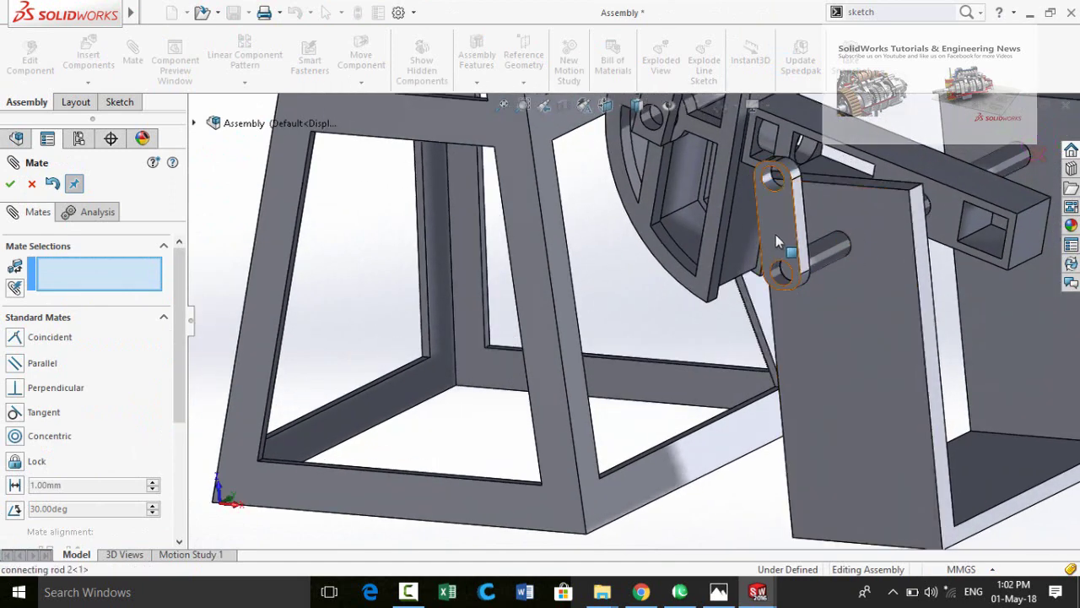
click(775, 234)
scroll(787, 281, down, 3)
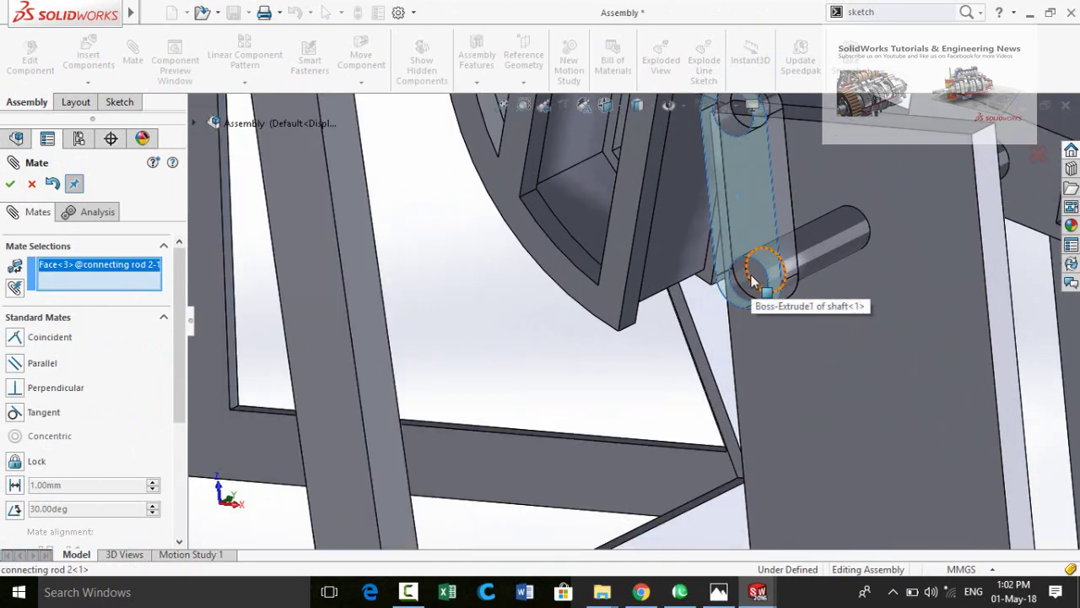
click(754, 283)
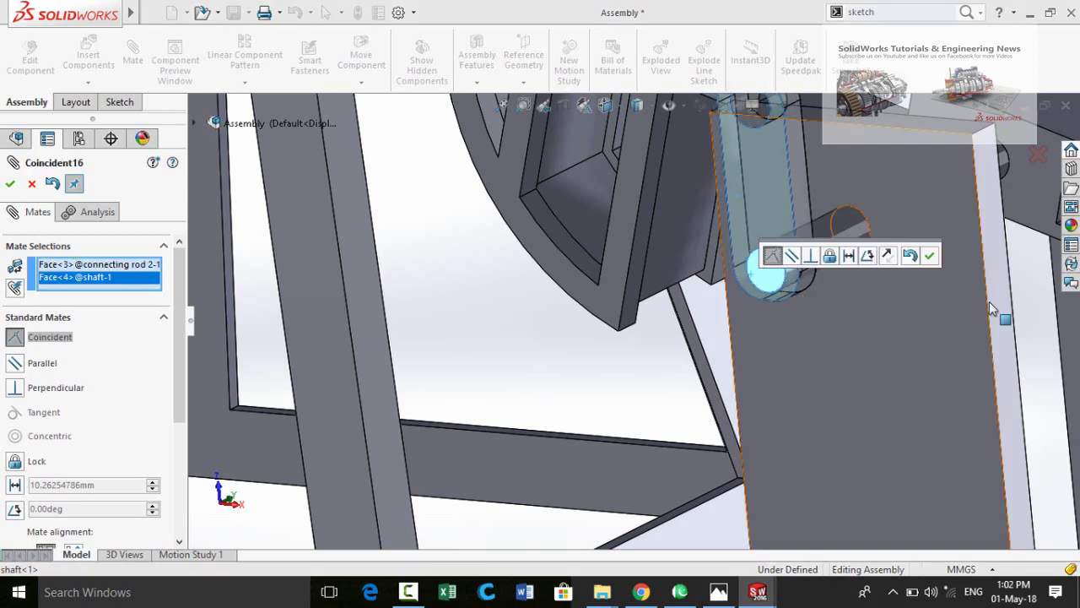
click(930, 256)
- Add a coincident mate between connecting rod 2's flat face on the stand side and the fly wheel's outer flat face
scroll(837, 272, up, 5)
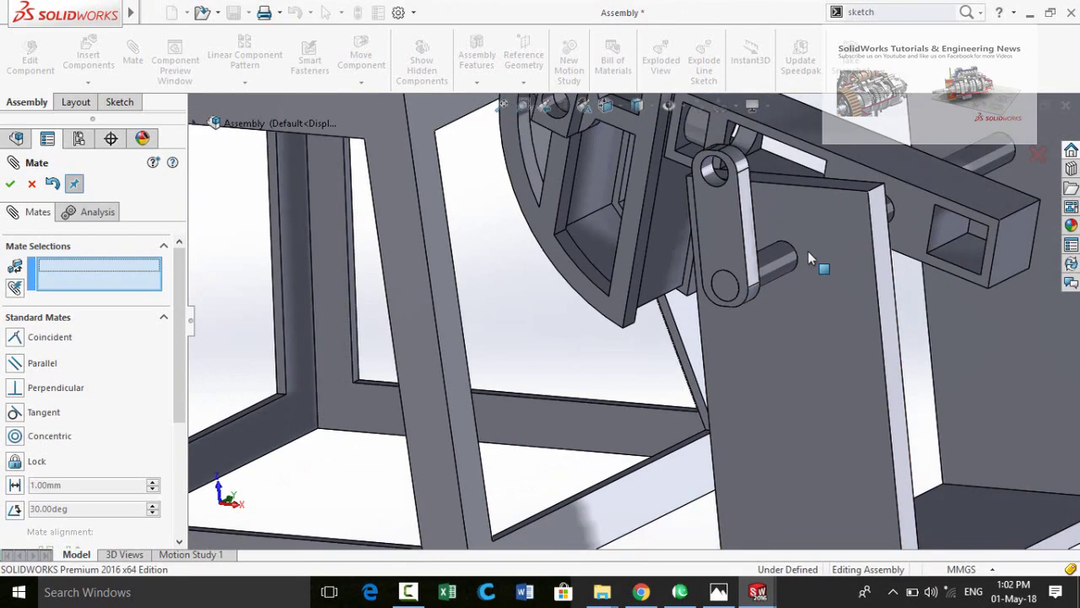
middle_drag(725, 284, 656, 338)
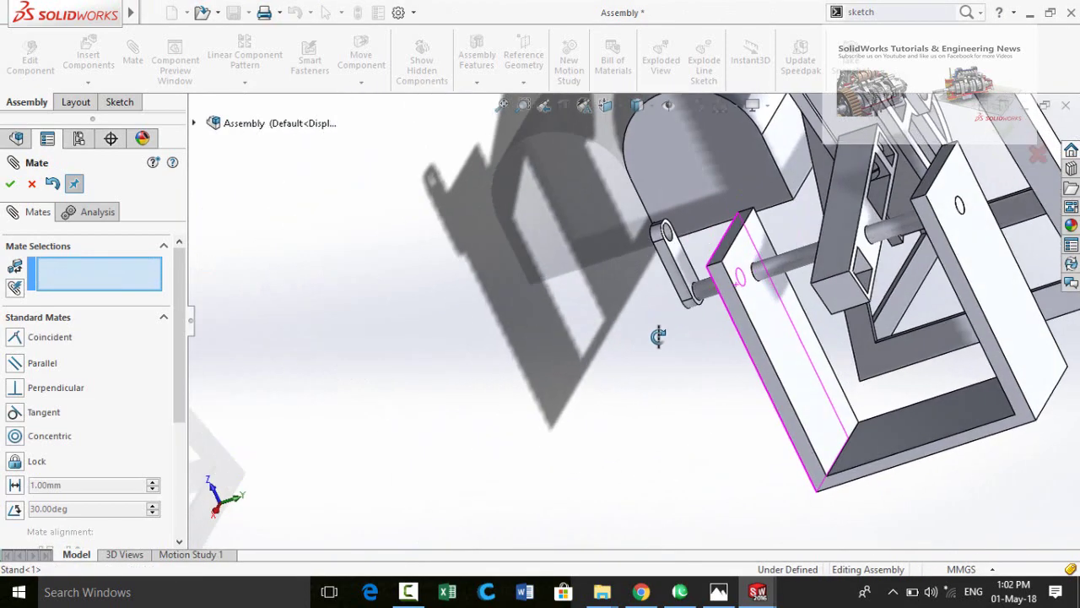
click(675, 275)
scroll(591, 321, up, 5)
middle_drag(535, 347, 474, 304)
scroll(473, 301, down, 3)
click(426, 266)
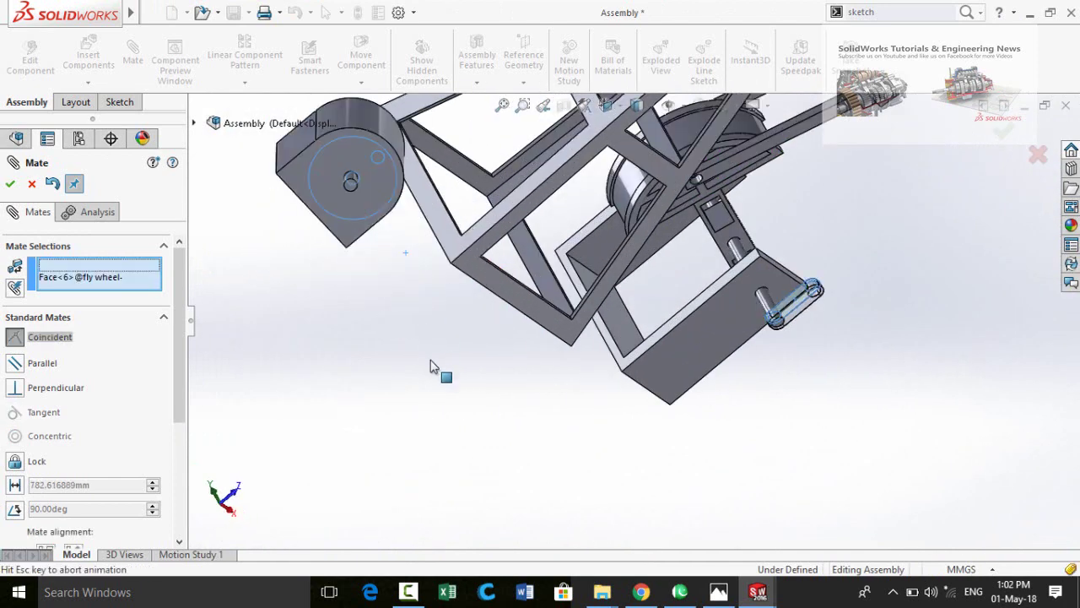
scroll(439, 346, up, 5)
mouse_move(504, 311)
middle_down()
mouse_move(552, 347)
mouse_move(545, 357)
mouse_move(490, 322)
middle_up()
click(448, 376)
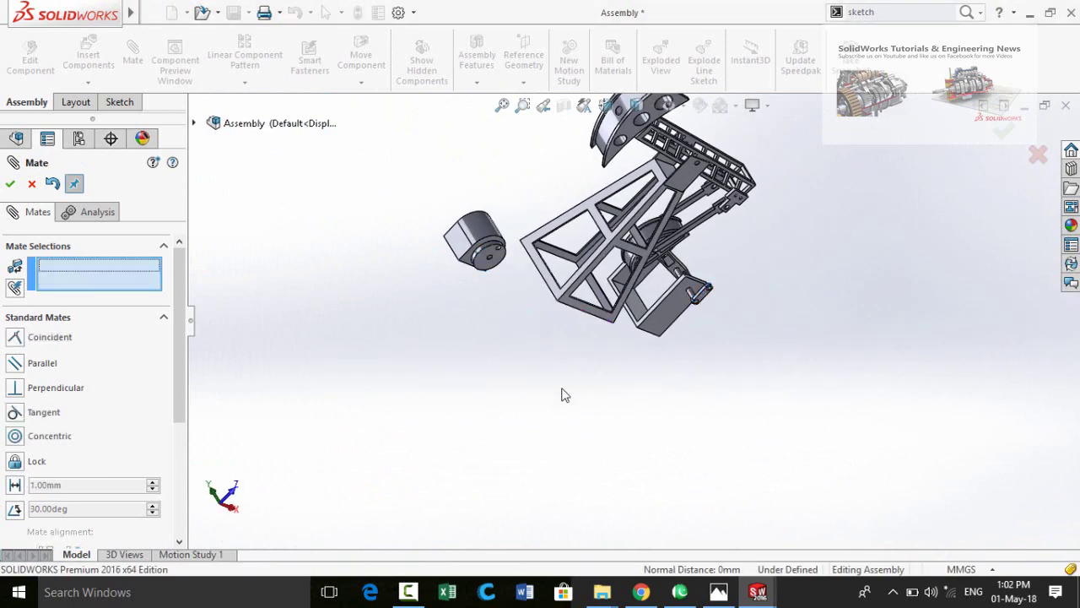
- Add a coincident mate between the small stand's side face and the motor's flat side face, and finish mating
middle_drag(554, 366, 476, 315)
scroll(697, 330, down, 10)
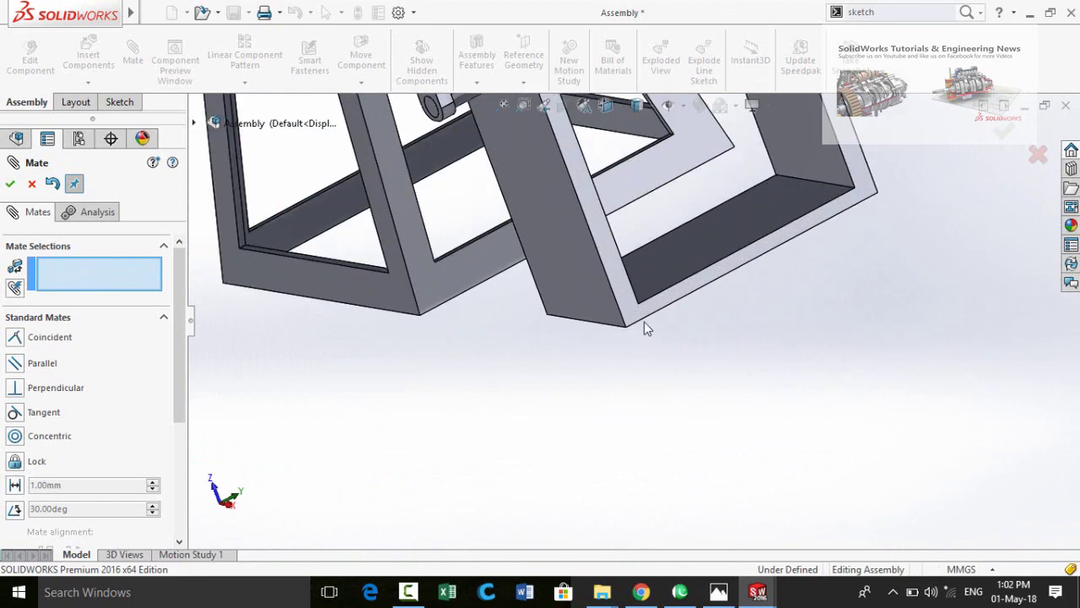
click(636, 322)
scroll(635, 322, up, 10)
middle_drag(636, 322, 487, 304)
scroll(487, 304, down, 3)
click(530, 296)
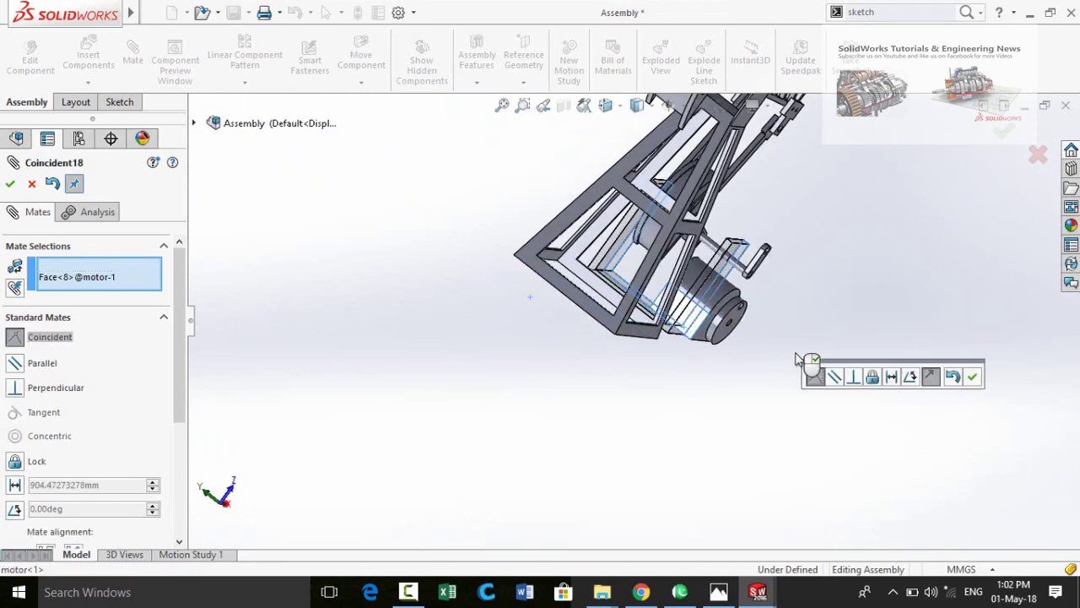
middle_drag(699, 375, 662, 284)
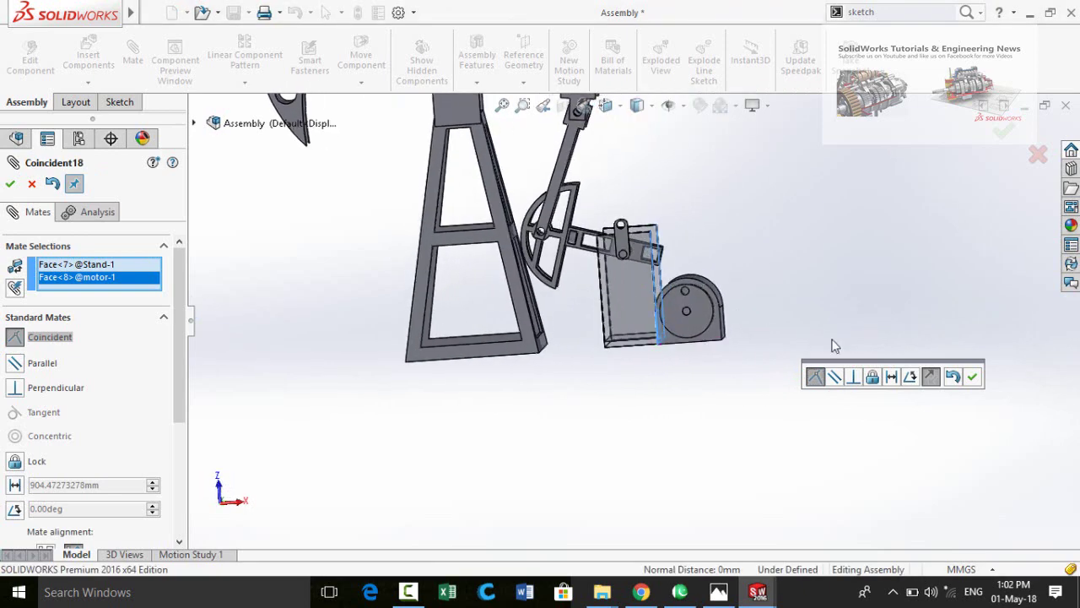
click(972, 377)
scroll(637, 283, down, 2)
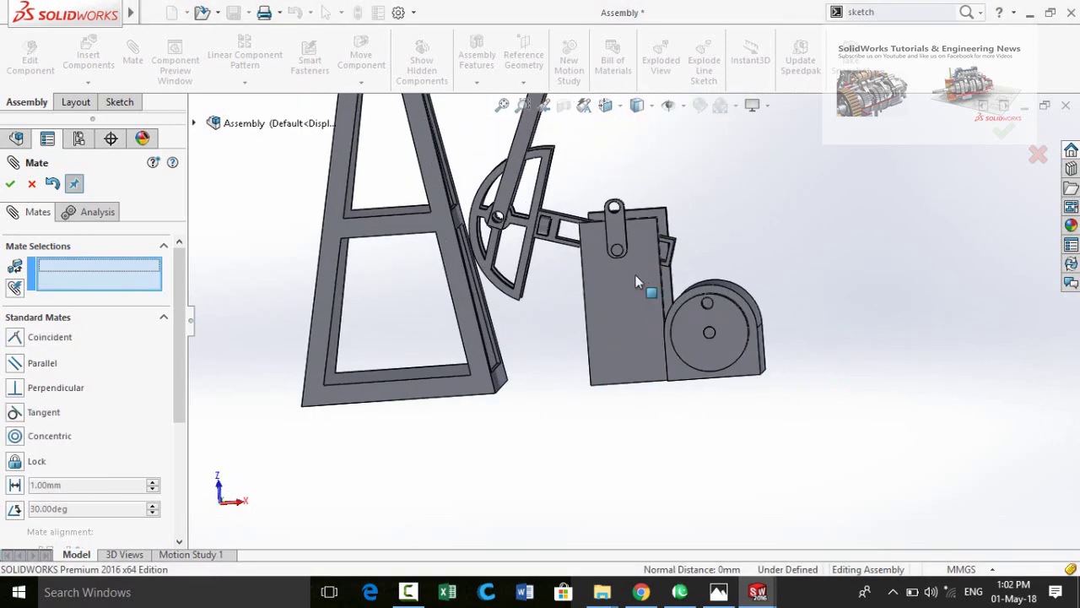
scroll(695, 293, down, 3)
middle_drag(707, 322, 649, 358)
key(Escape)
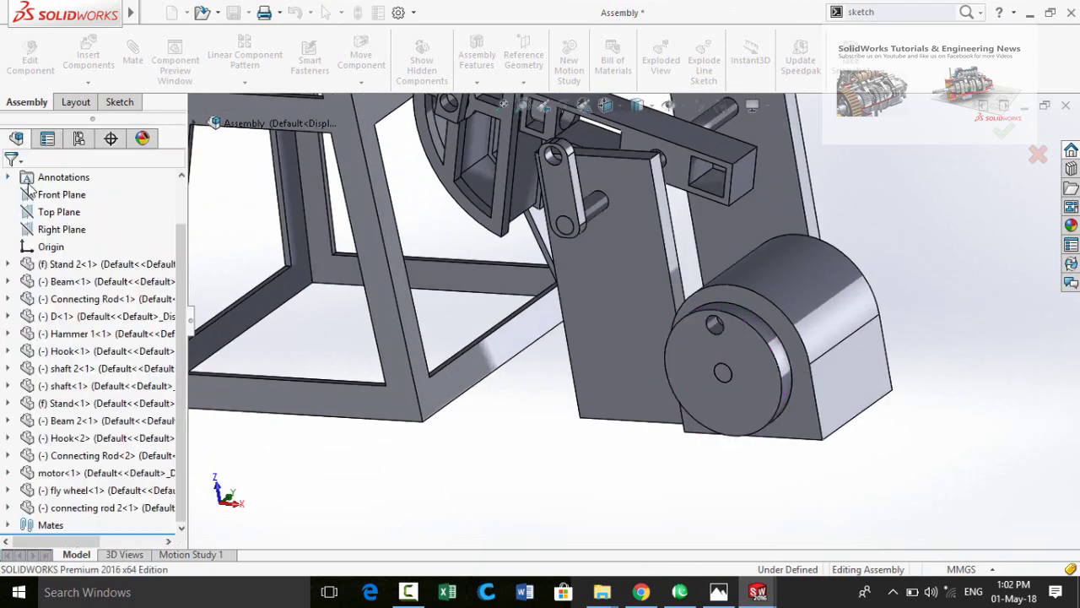
- Swing connecting rod 2 around the shaft until it hangs vertically below the shaft end
drag(558, 182, 689, 326)
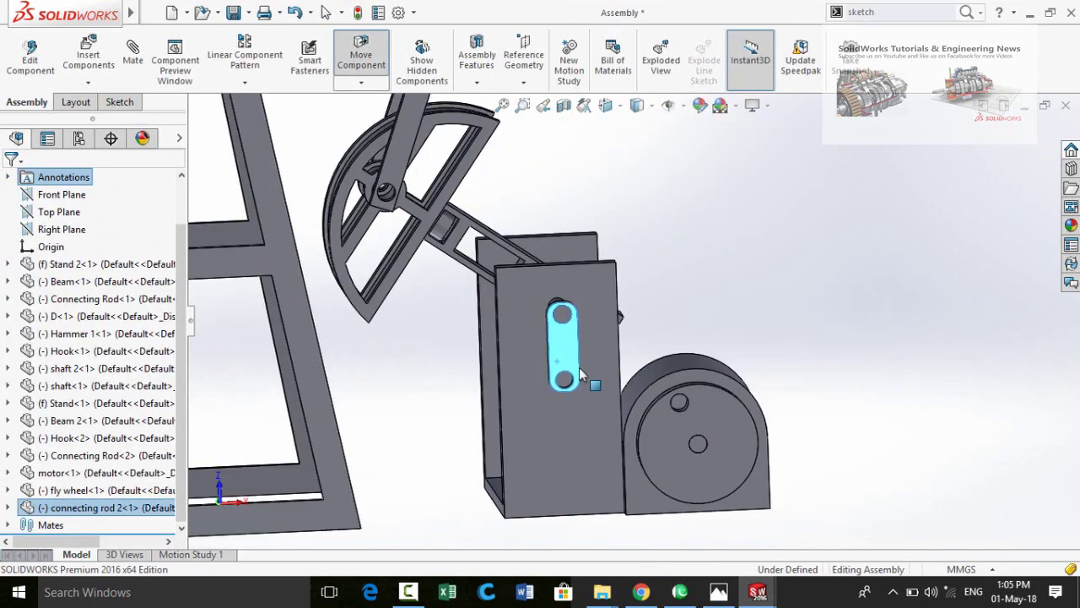
click(747, 298)
scroll(678, 351, up, 2)
middle_drag(663, 320, 657, 402)
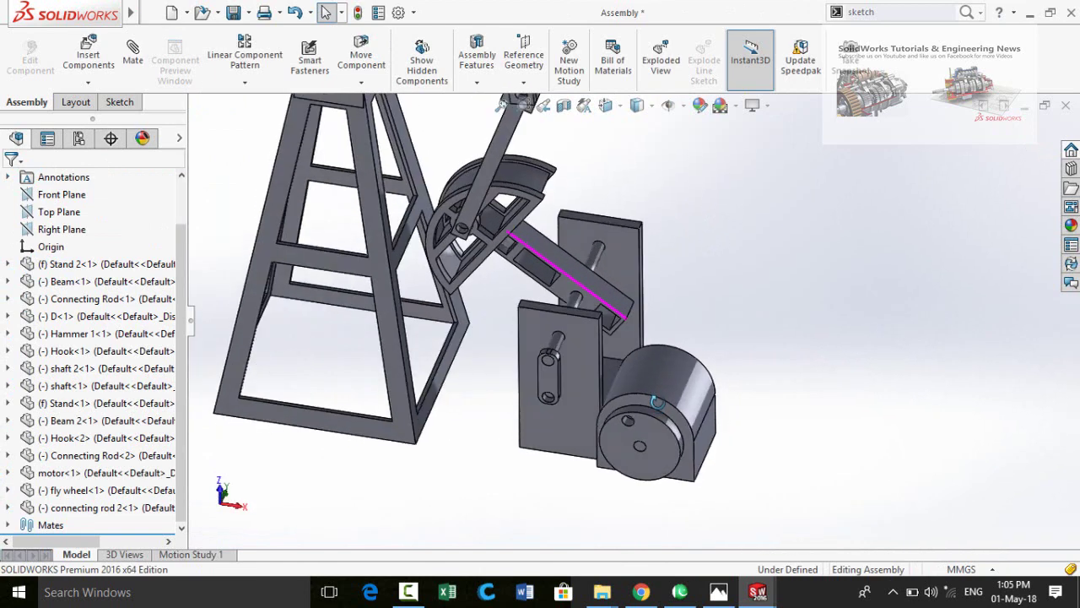
- Edit the concentric mate between the shaft and connecting rod 2 to lock its rotation
scroll(540, 363, down, 3)
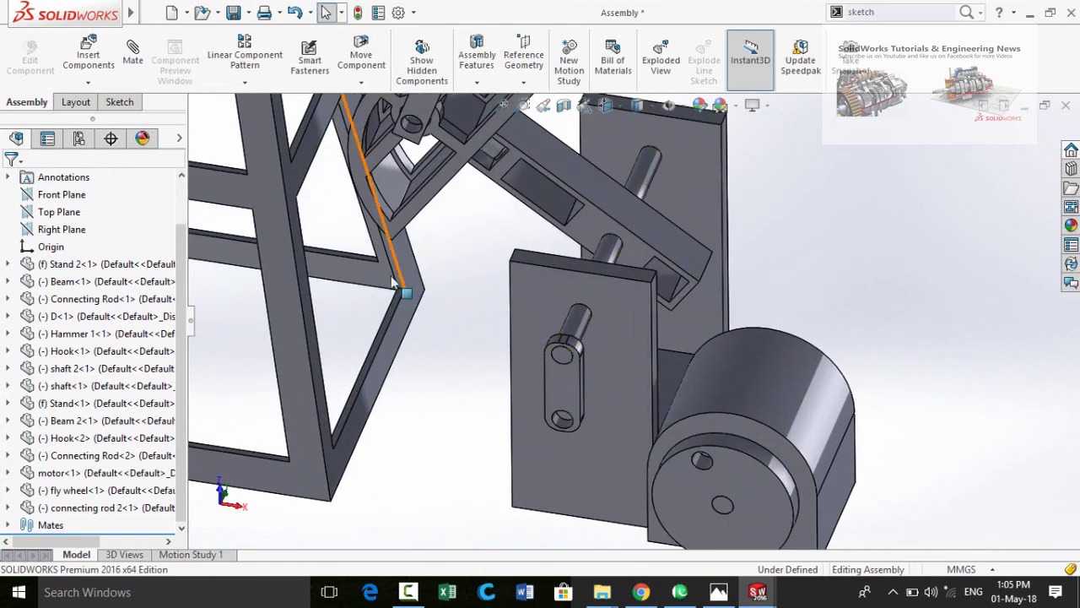
scroll(3, 270, up, 2)
scroll(2, 401, down, 2)
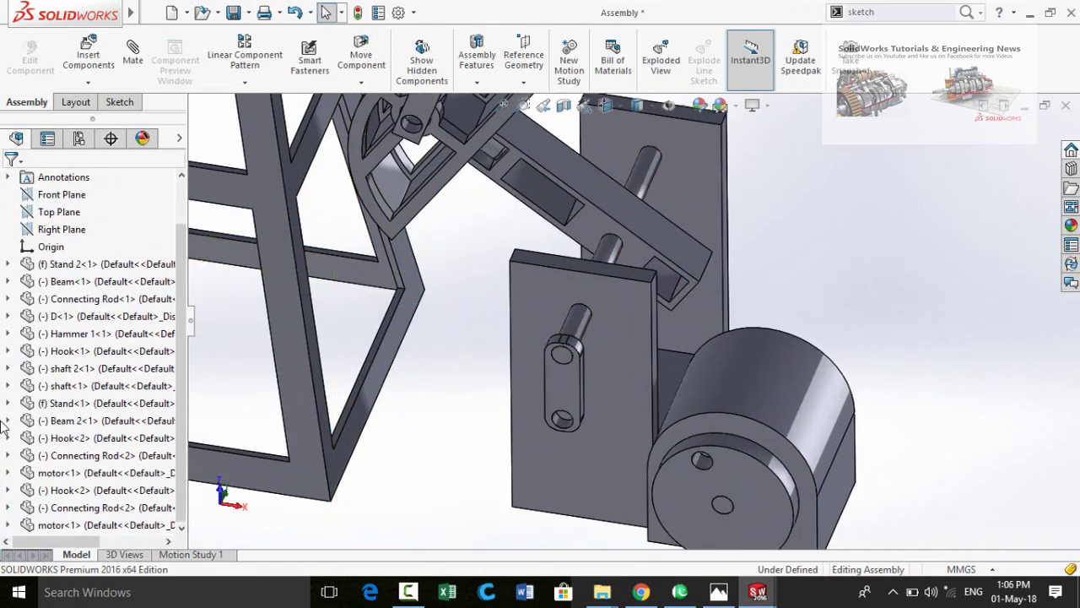
click(7, 525)
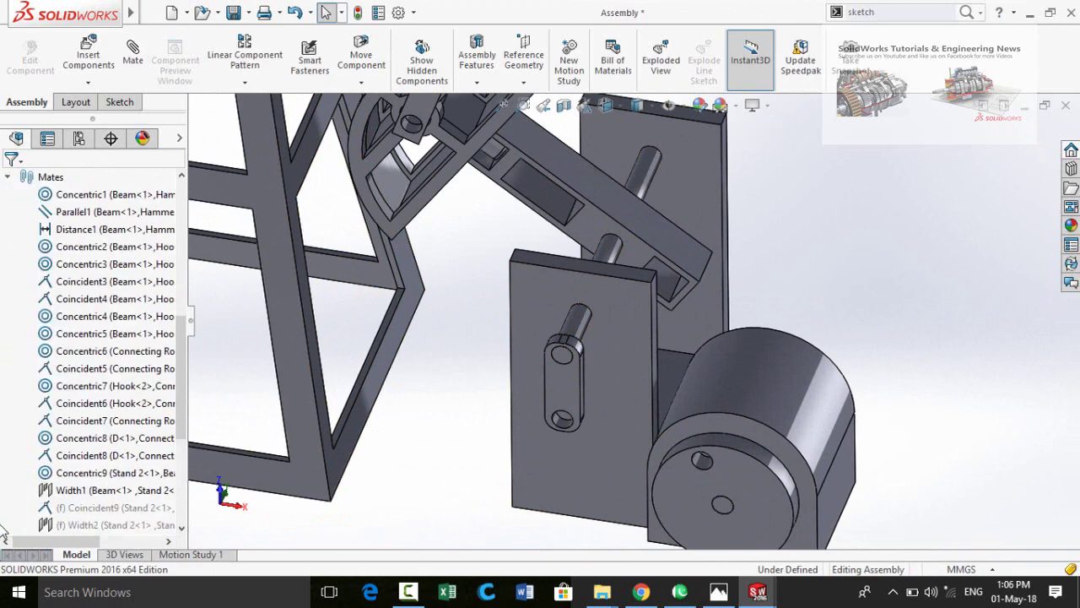
scroll(7, 488, down, 3)
scroll(4, 485, down, 3)
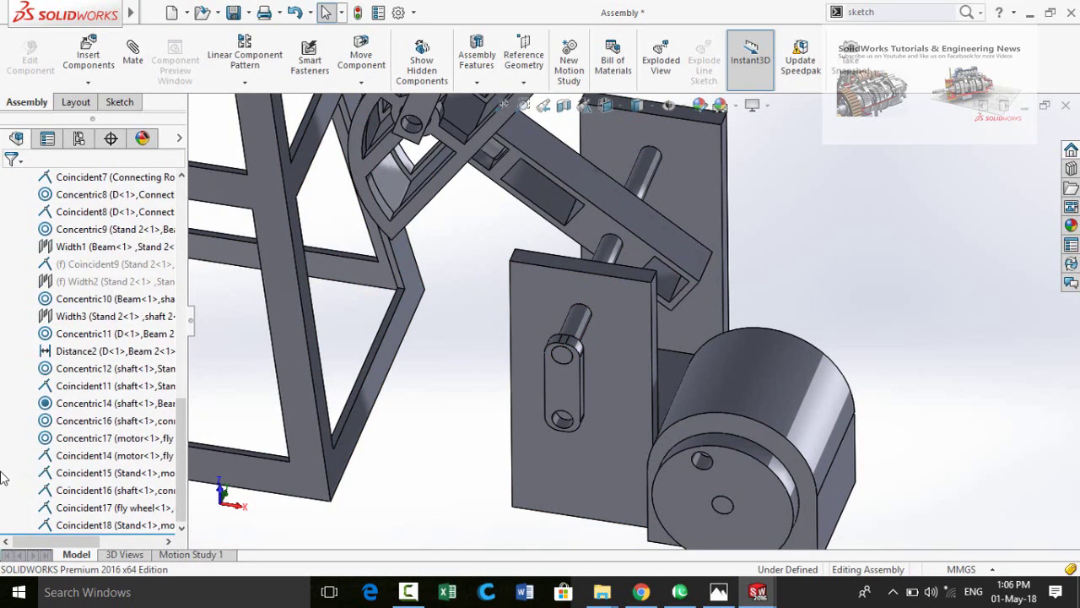
click(51, 422)
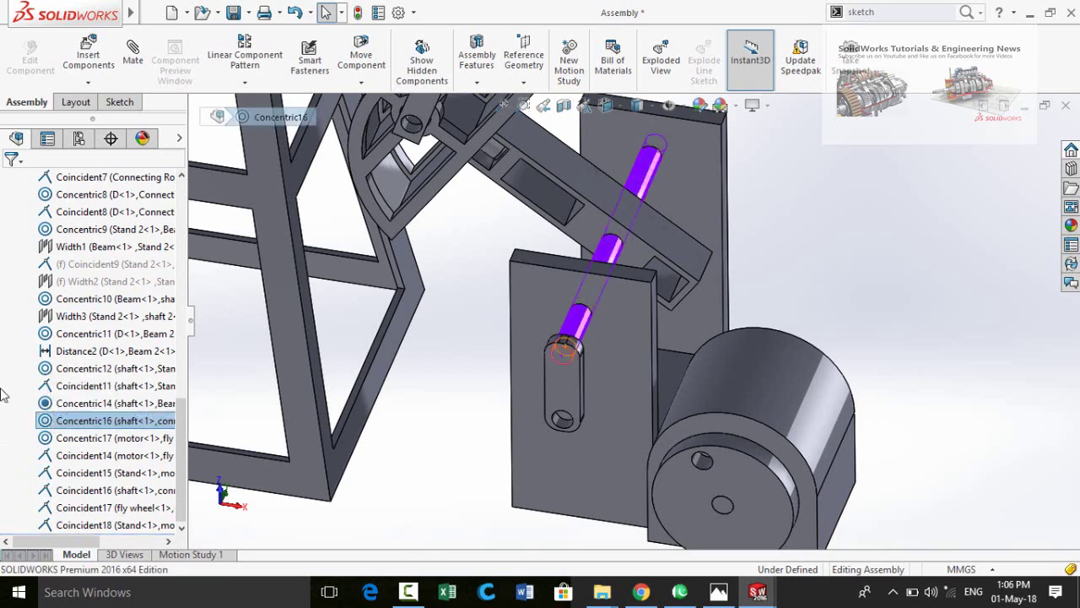
scroll(29, 397, down, 3)
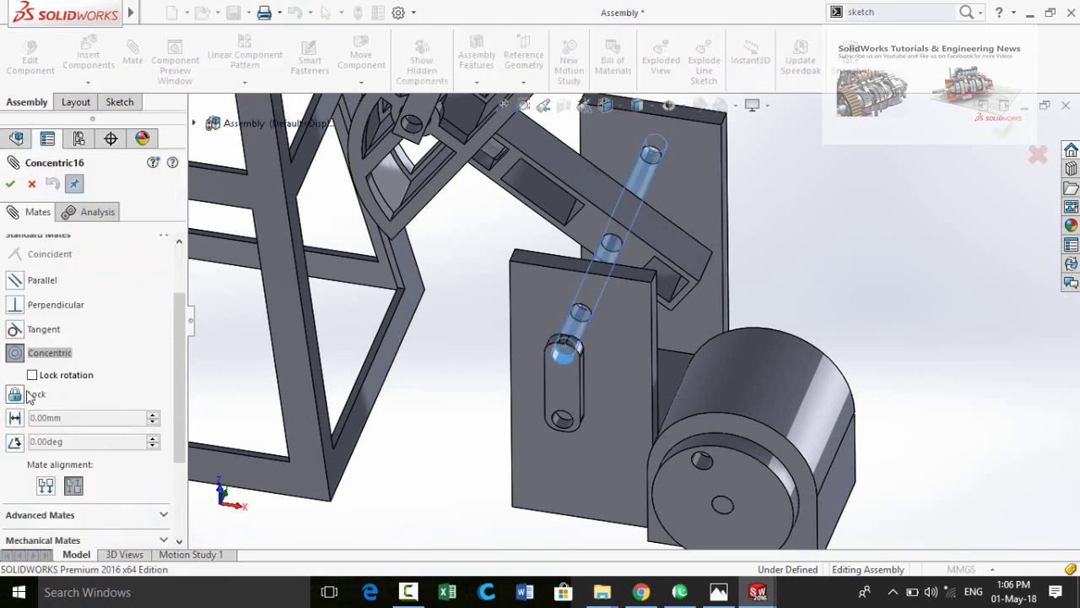
click(33, 375)
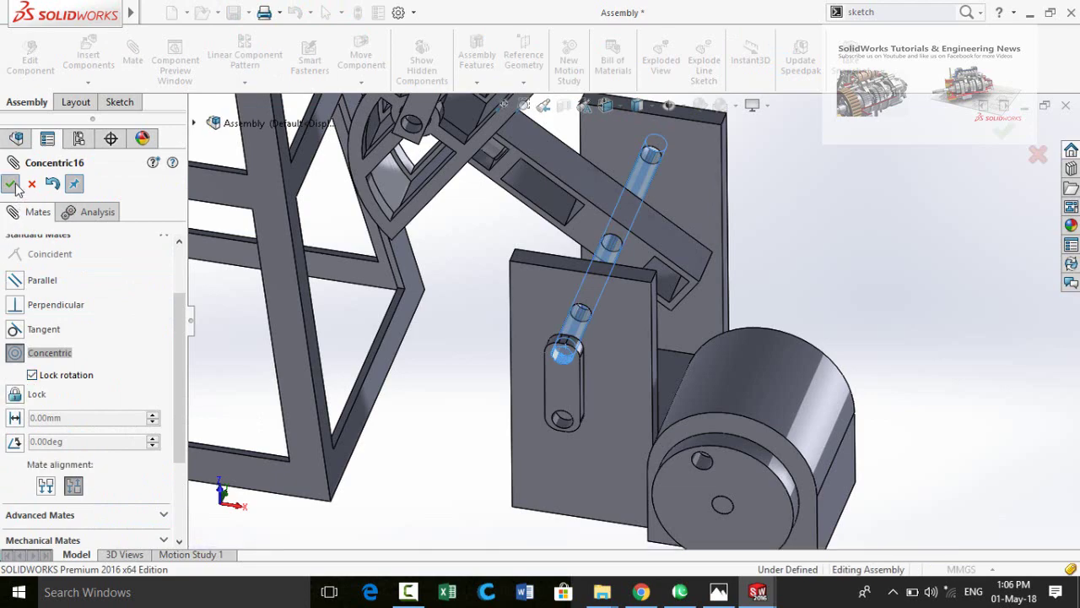
click(11, 184)
click(10, 185)
- Edit the coincident mate between the fly wheel and connecting rod 2, and remove the connecting rod face from its selections
middle_drag(406, 489, 476, 396)
scroll(543, 430, down, 2)
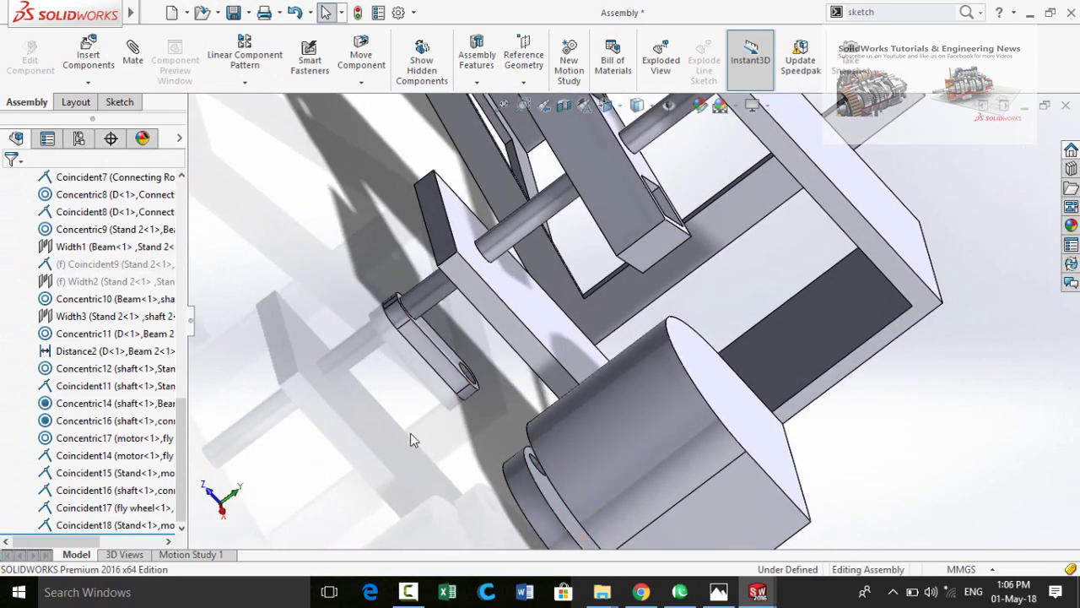
click(64, 511)
scroll(272, 490, up, 3)
middle_drag(317, 488, 325, 455)
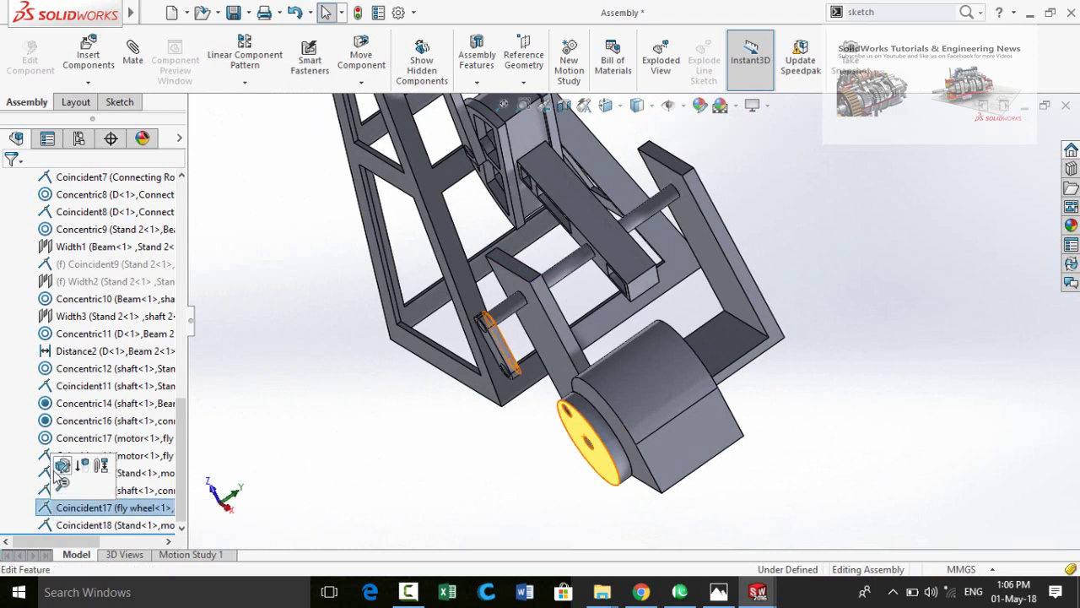
click(59, 472)
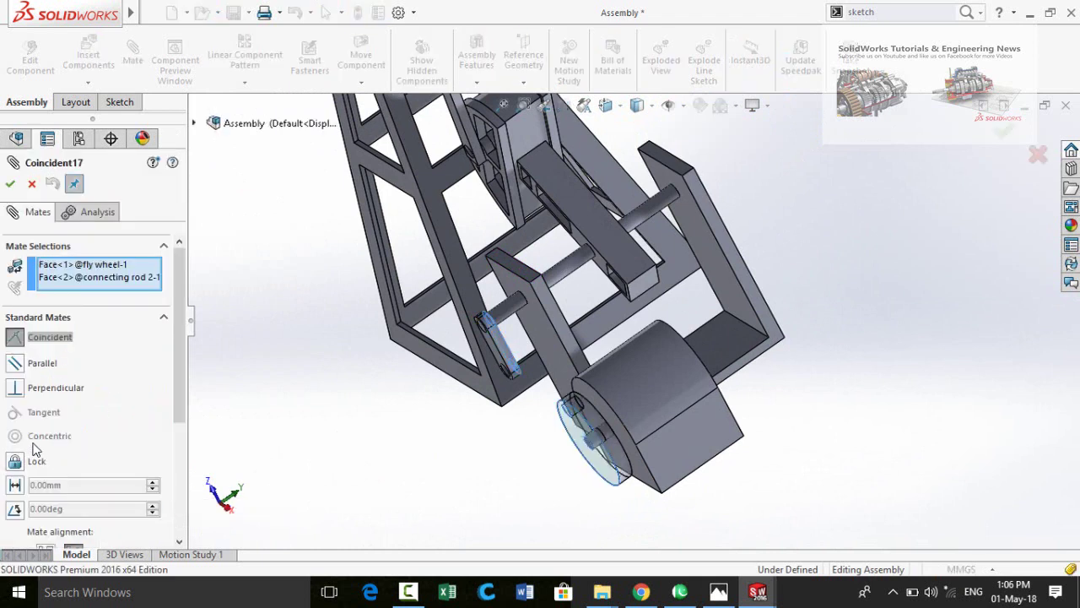
click(68, 277)
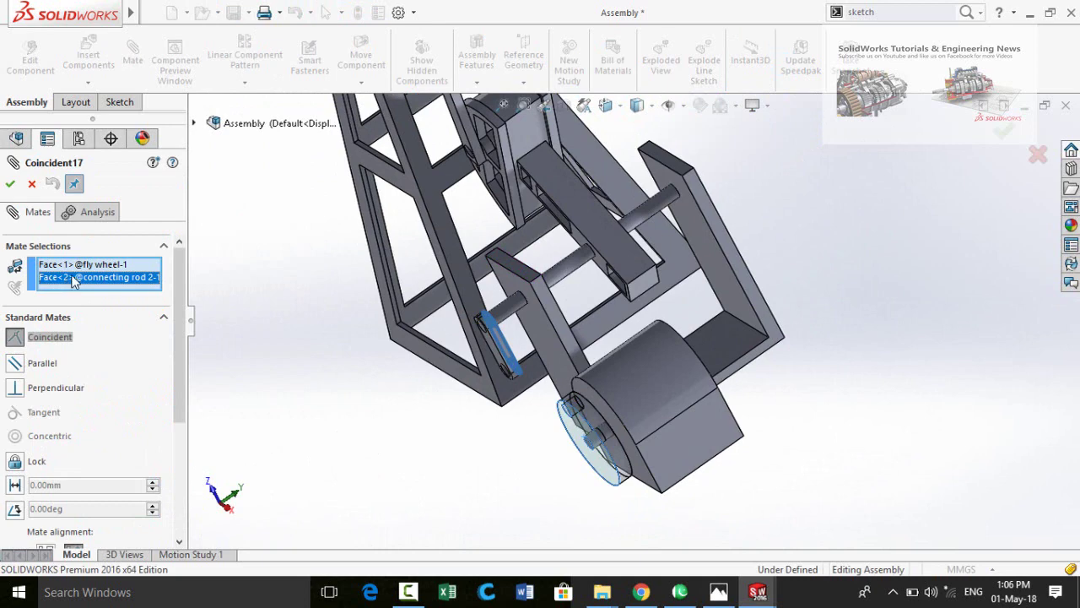
right_click(74, 281)
click(112, 305)
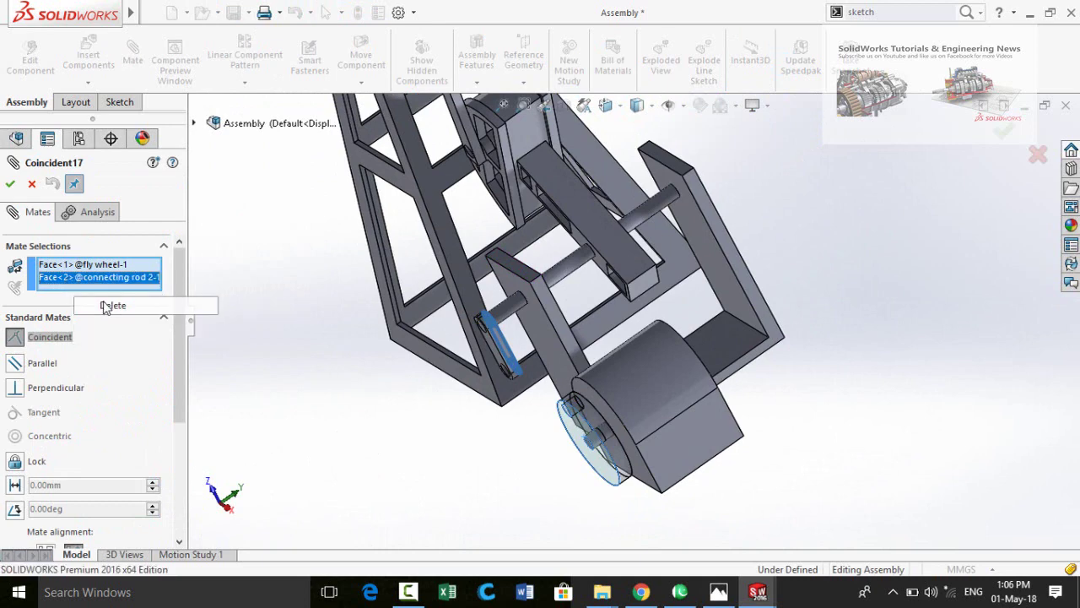
- Mate connecting rod 2's outer flat face to the fly wheel face instead, flip the alignment and finish editing the mate
scroll(510, 354, down, 5)
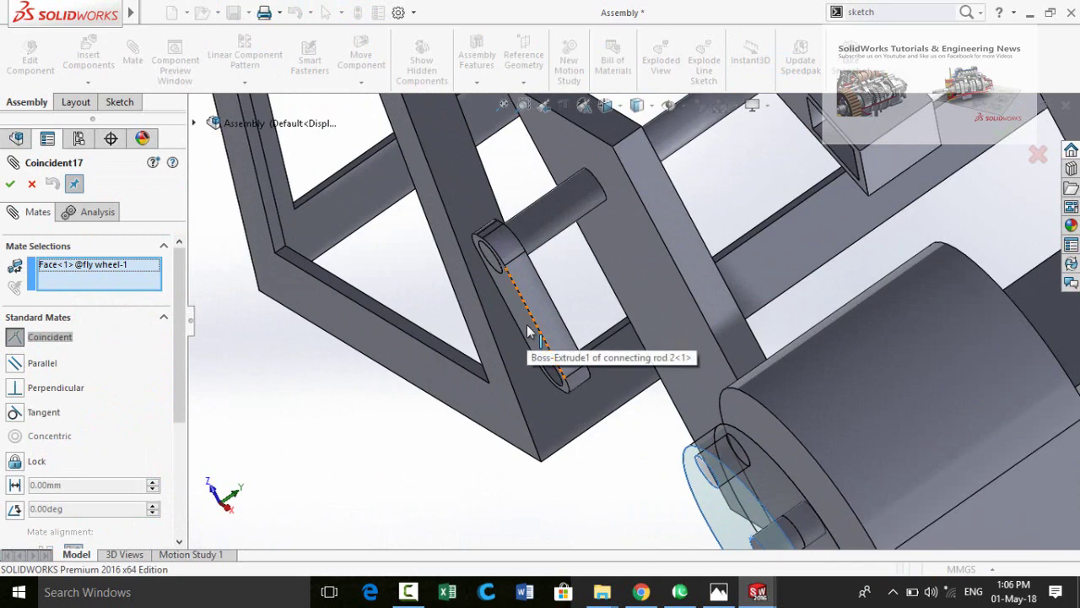
click(527, 326)
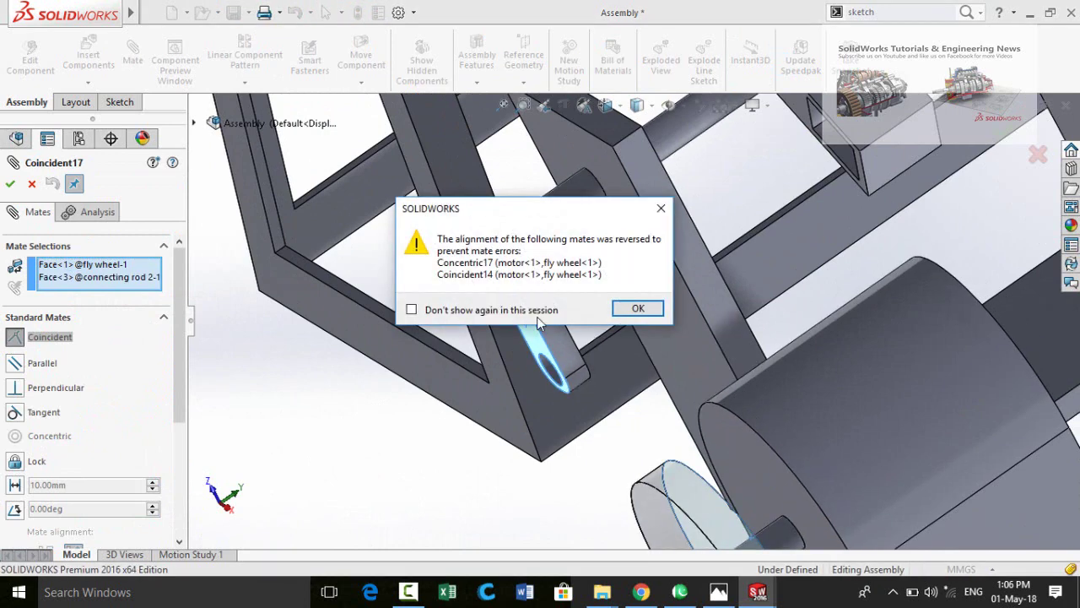
click(633, 311)
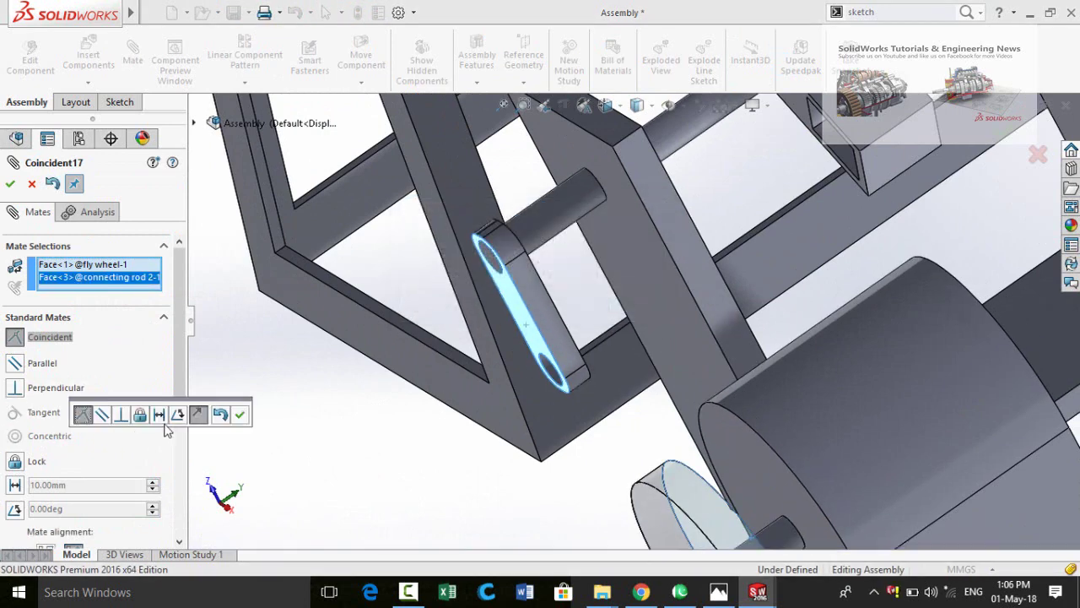
click(198, 415)
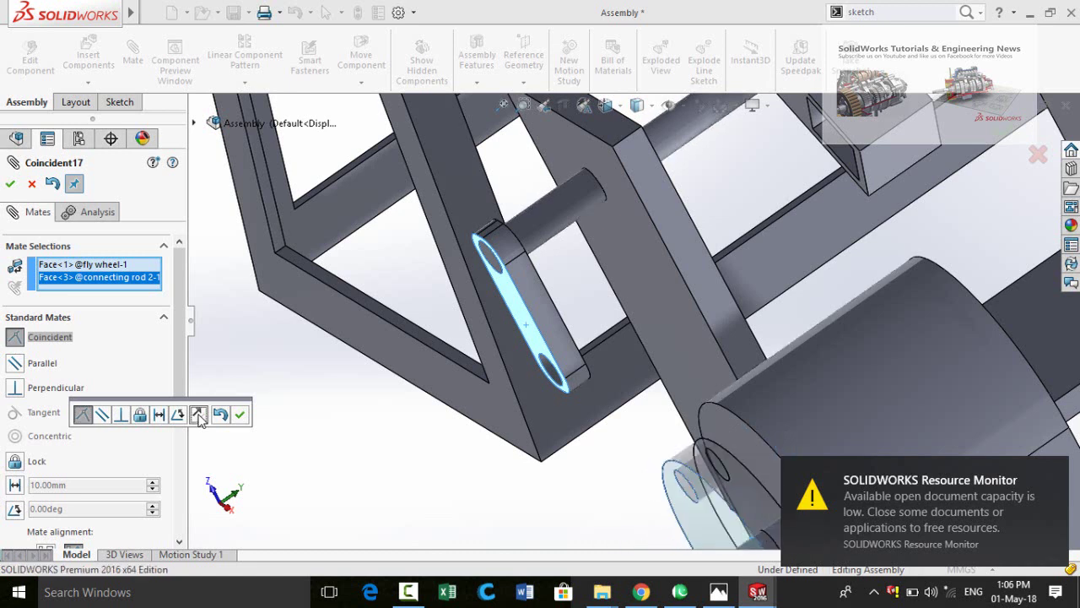
click(240, 415)
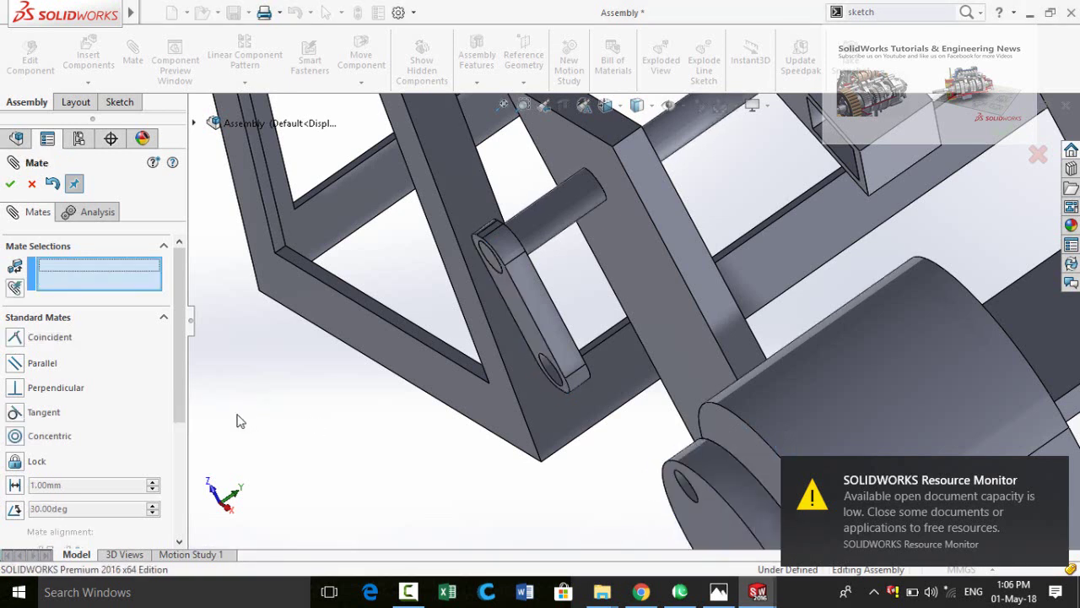
click(10, 187)
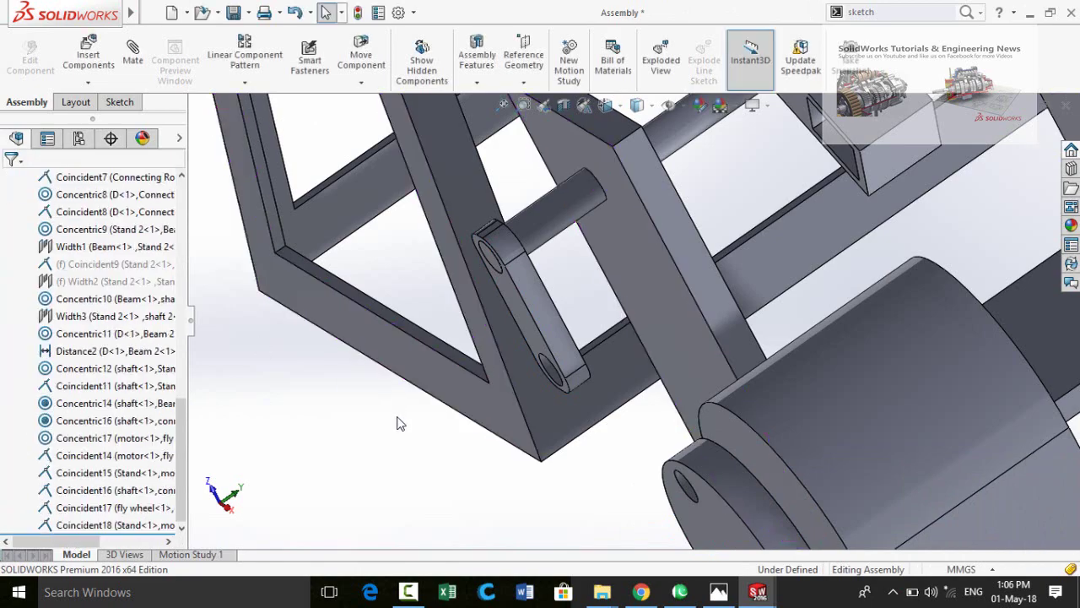
- Check the whole pump jack assembly and test how its linkage moves
key(f)
middle_drag(656, 398, 733, 295)
scroll(733, 296, up, 2)
drag(222, 196, 335, 227)
scroll(736, 374, down, 3)
click(815, 358)
- Create a new part and start a sketch on the Front Plane
key(ctrl+n)
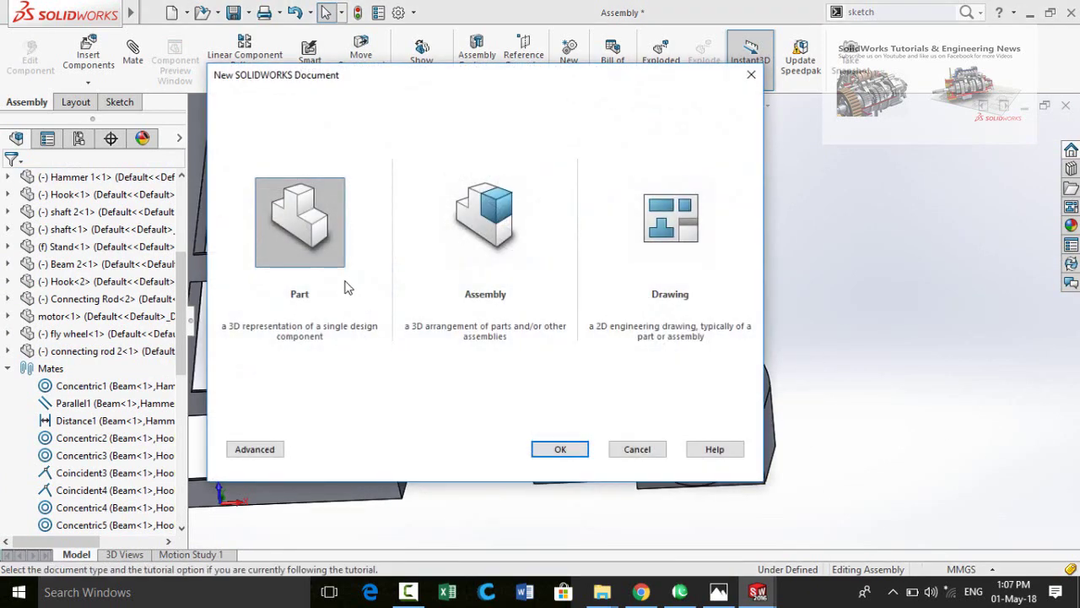
double_click(263, 221)
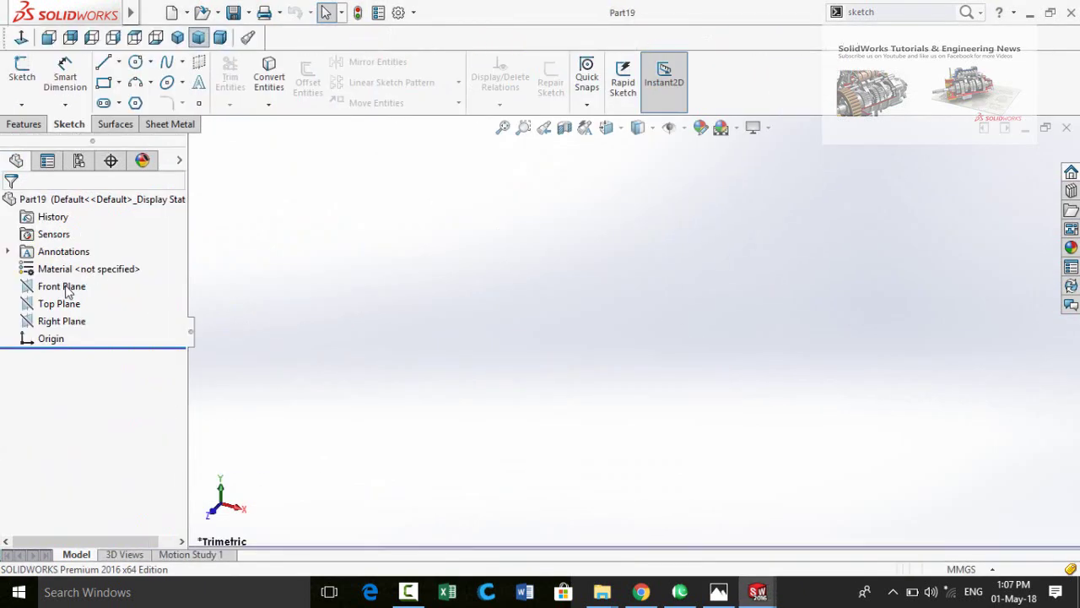
click(72, 286)
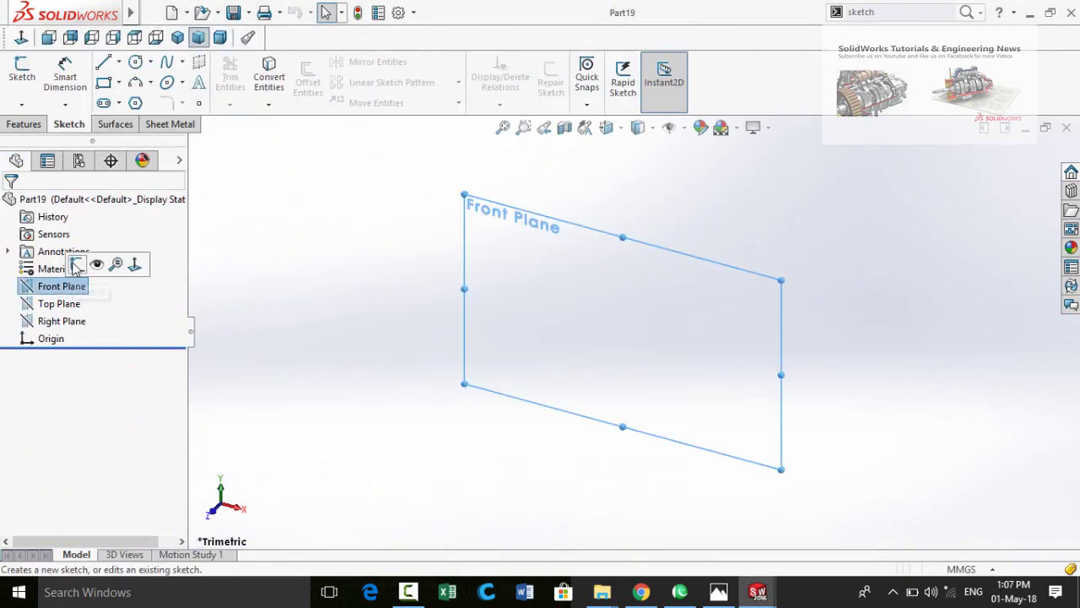
click(75, 266)
- Sketch an upright corner rectangle about 32 mm wide, with its lower corner on the origin
click(104, 83)
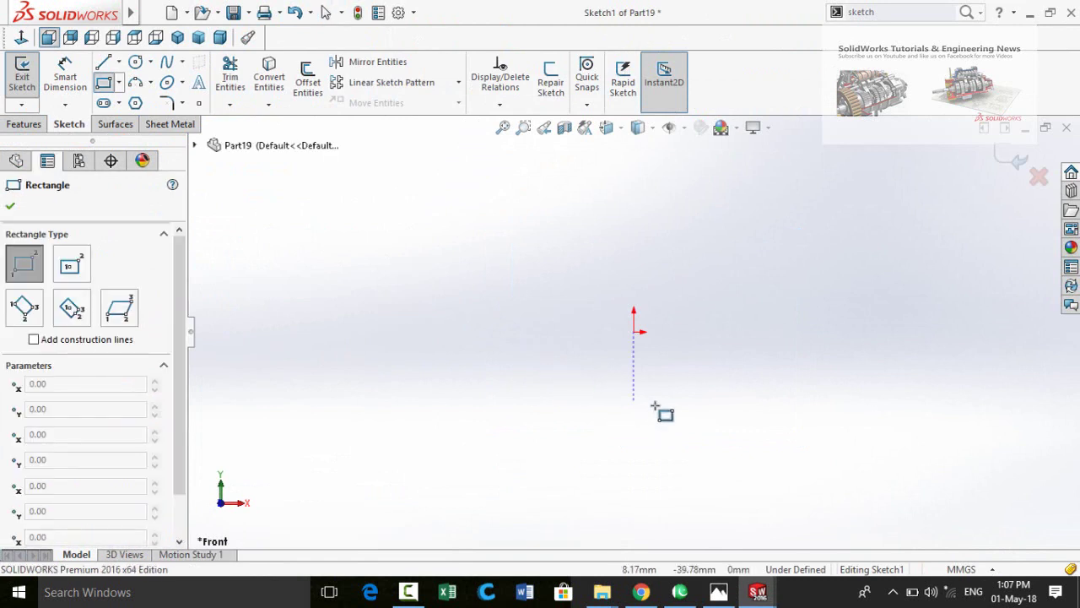
click(633, 332)
click(575, 192)
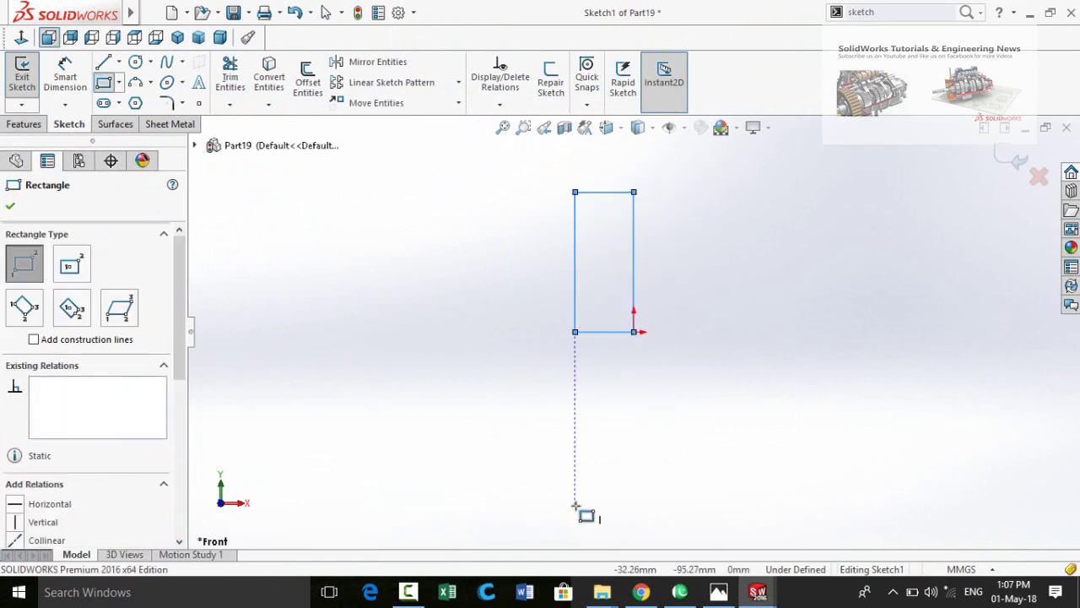
- Dimension the rectangle 25 mm wide and 200 mm high
right_drag(578, 506, 580, 438)
click(589, 337)
click(487, 443)
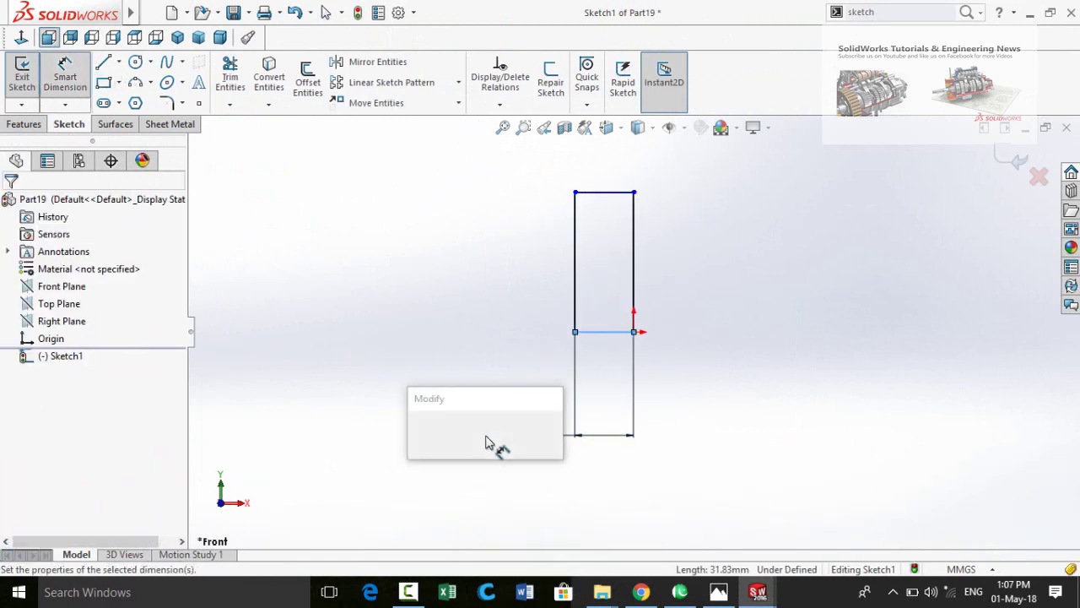
text(25)
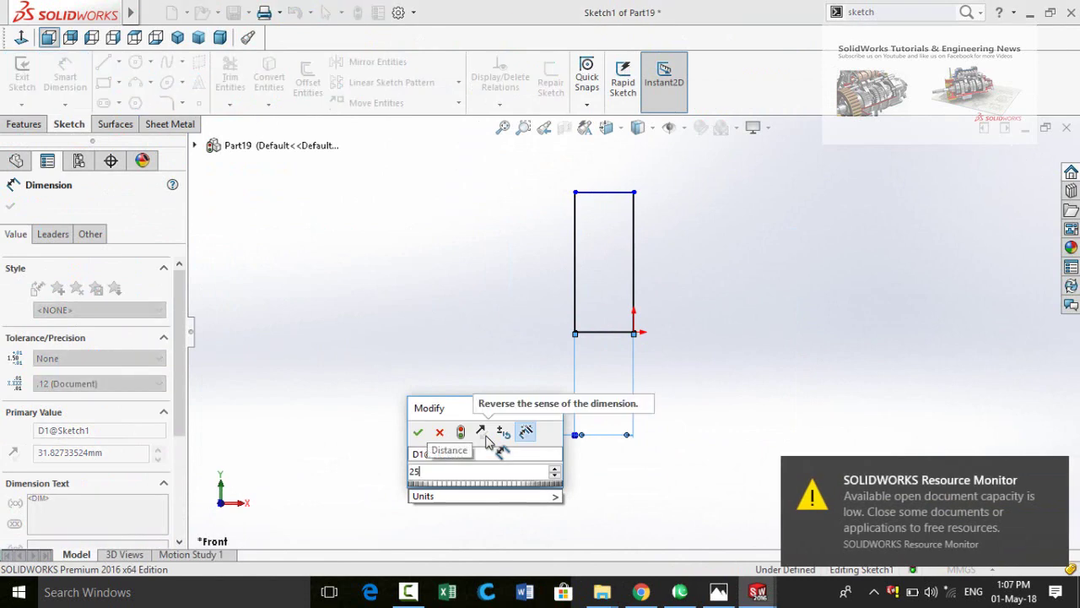
key(Return)
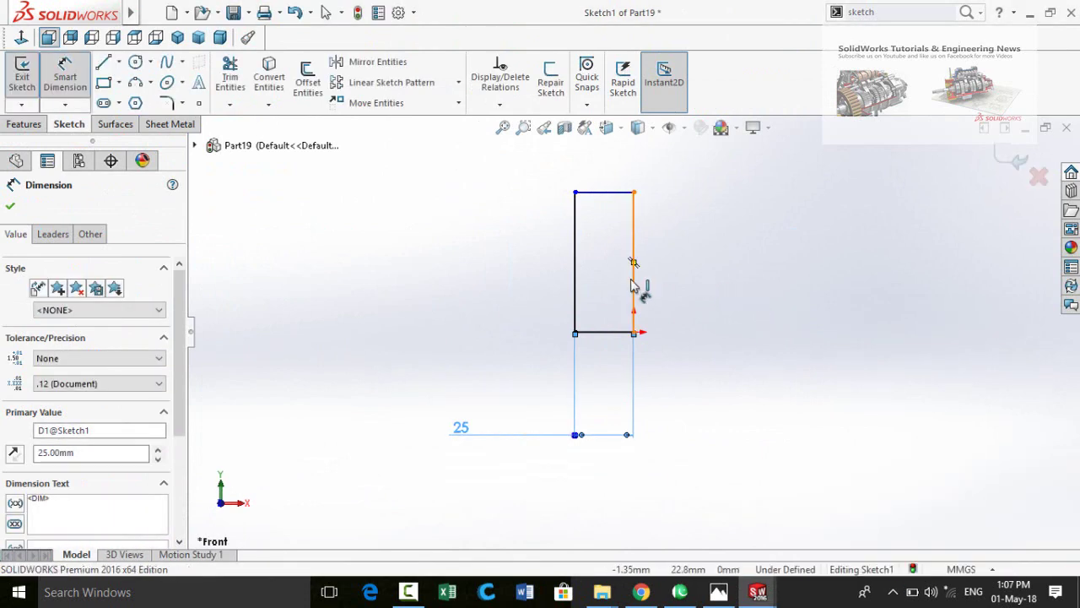
click(633, 285)
click(724, 414)
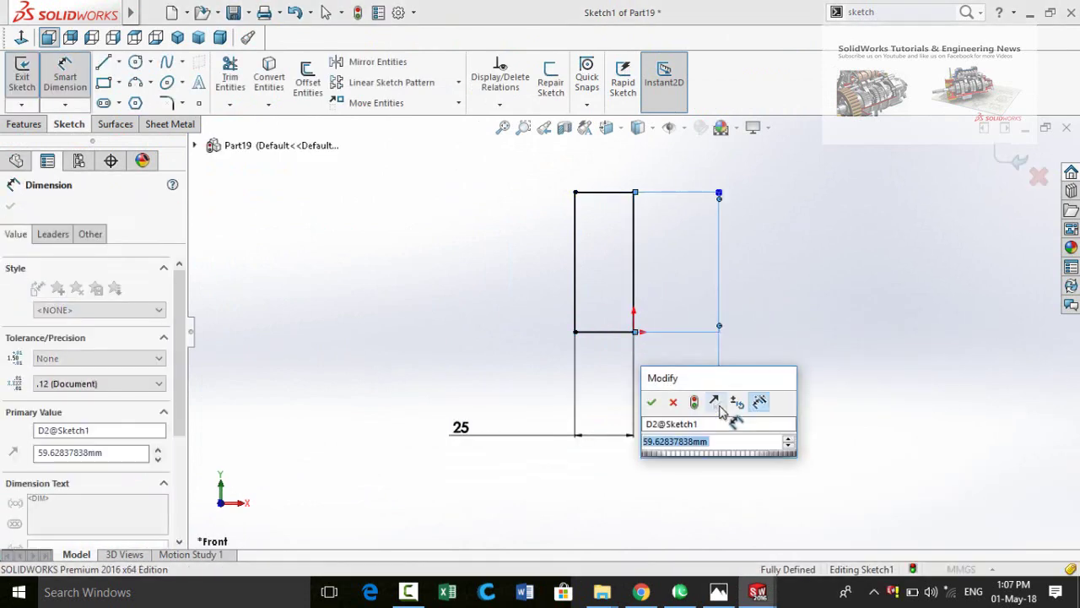
text(200)
key(Return)
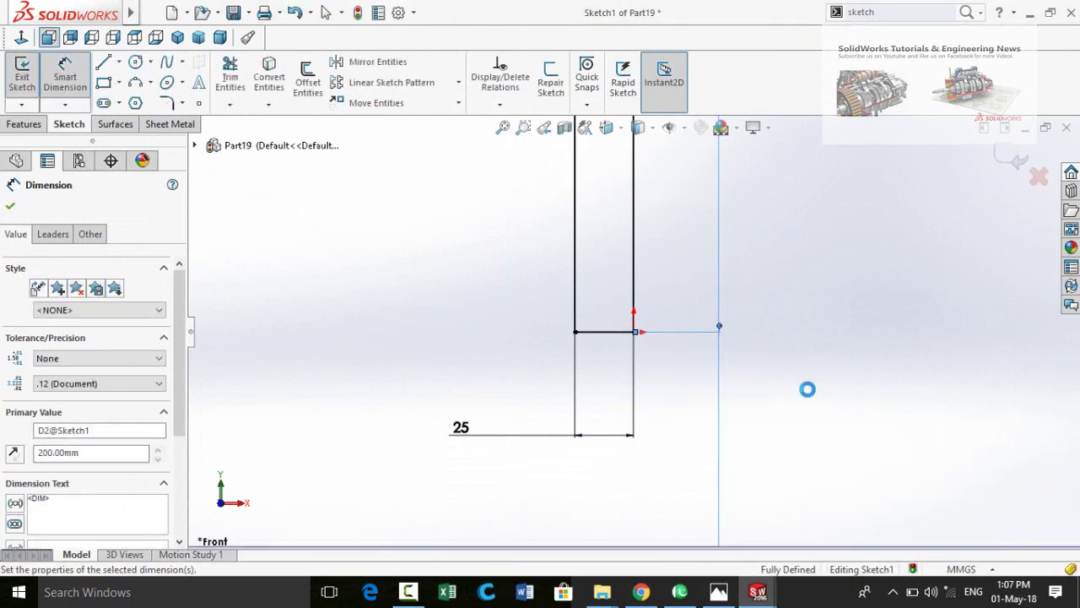
- Sketch a circle inside the rectangle near its upper end and another, about 15 mm in diameter, near its lower end
scroll(751, 364, up, 5)
scroll(634, 186, down, 2)
scroll(634, 186, up, 1)
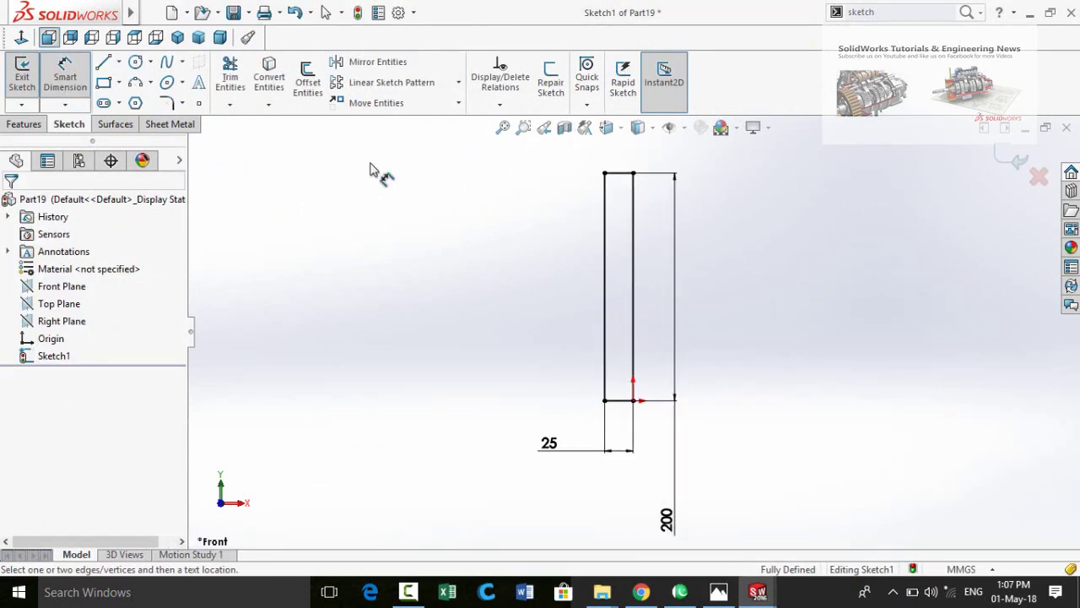
click(135, 62)
scroll(643, 254, down, 2)
click(604, 173)
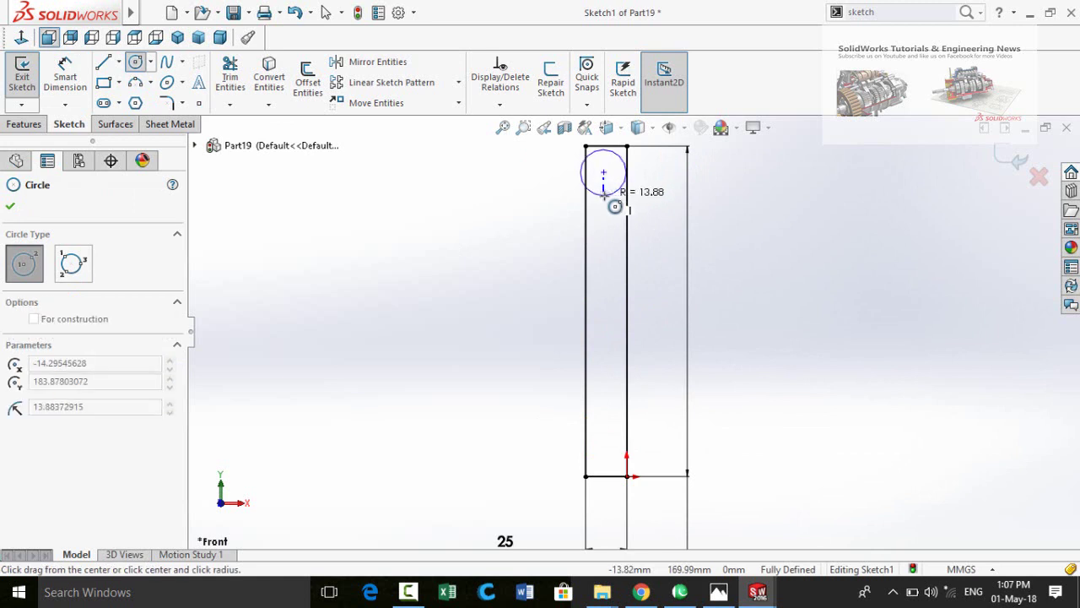
click(613, 184)
click(603, 453)
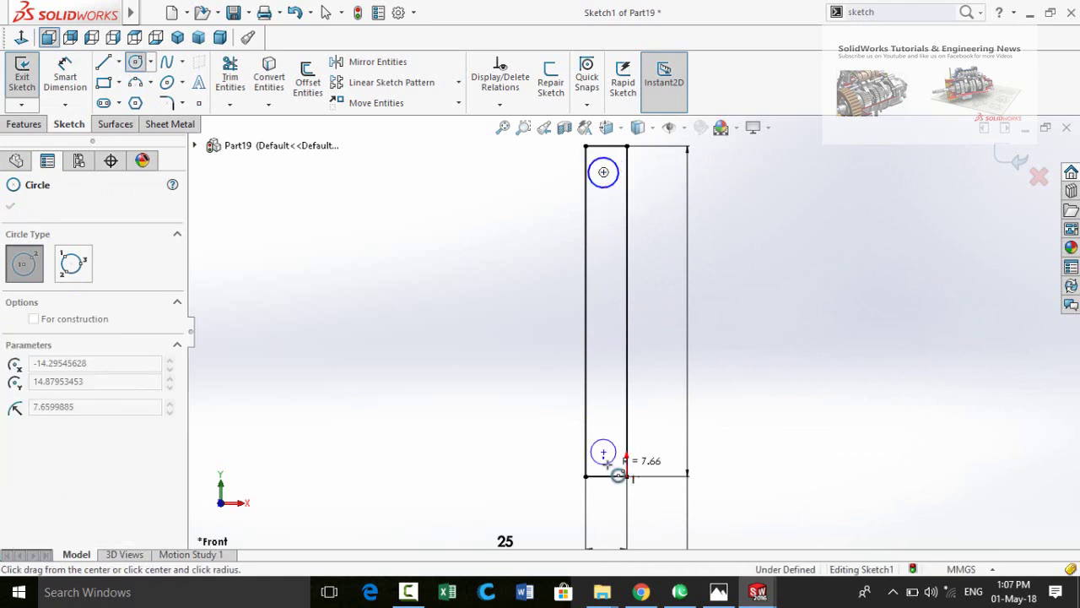
click(619, 473)
key(Escape)
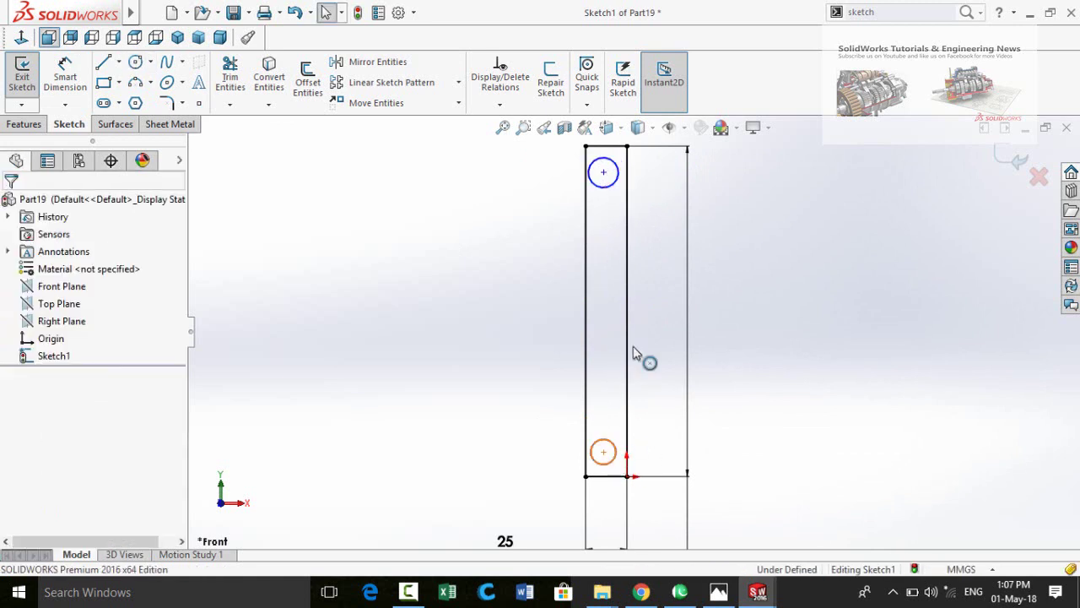
- Make the two circles equal in size with an Equal relation
click(610, 183)
ctrl+click(603, 452)
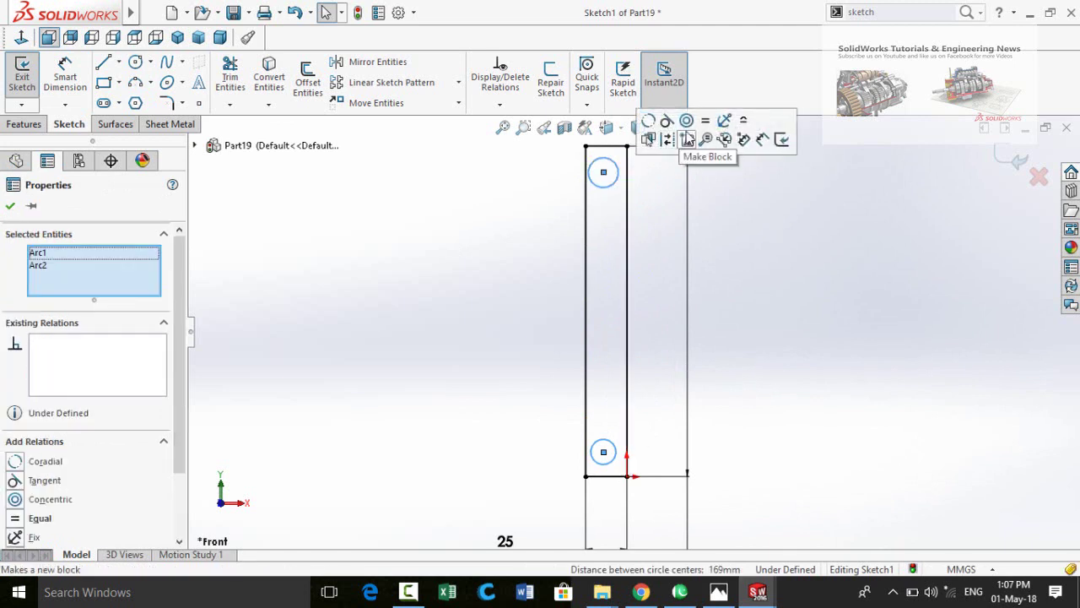
click(703, 126)
click(423, 328)
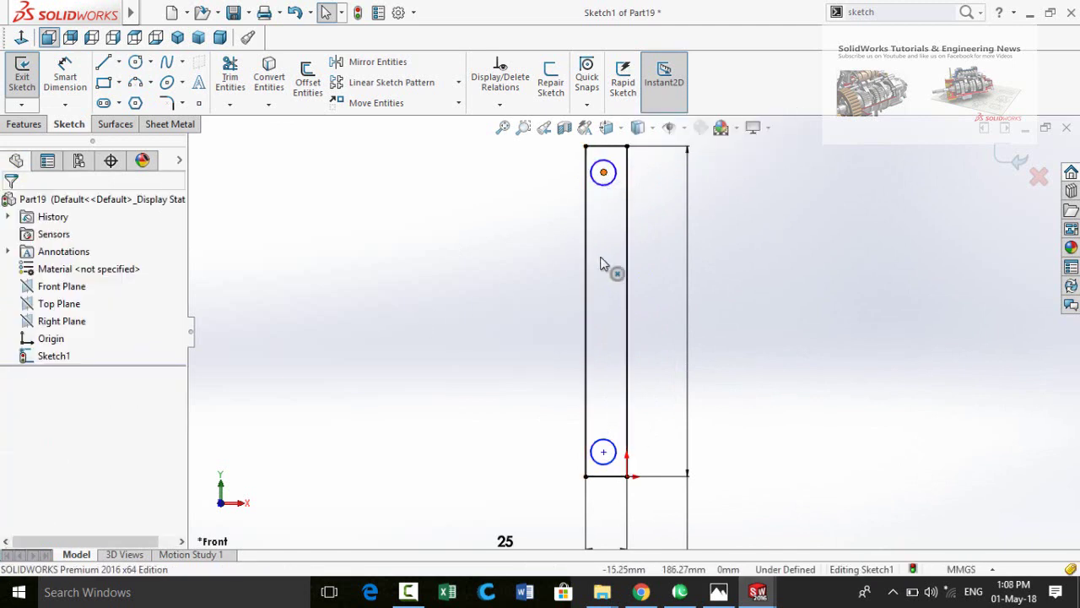
- Align both circle centers with the midpoint of the rectangle's lower edge using a Vertical relation
click(604, 172)
ctrl+click(604, 452)
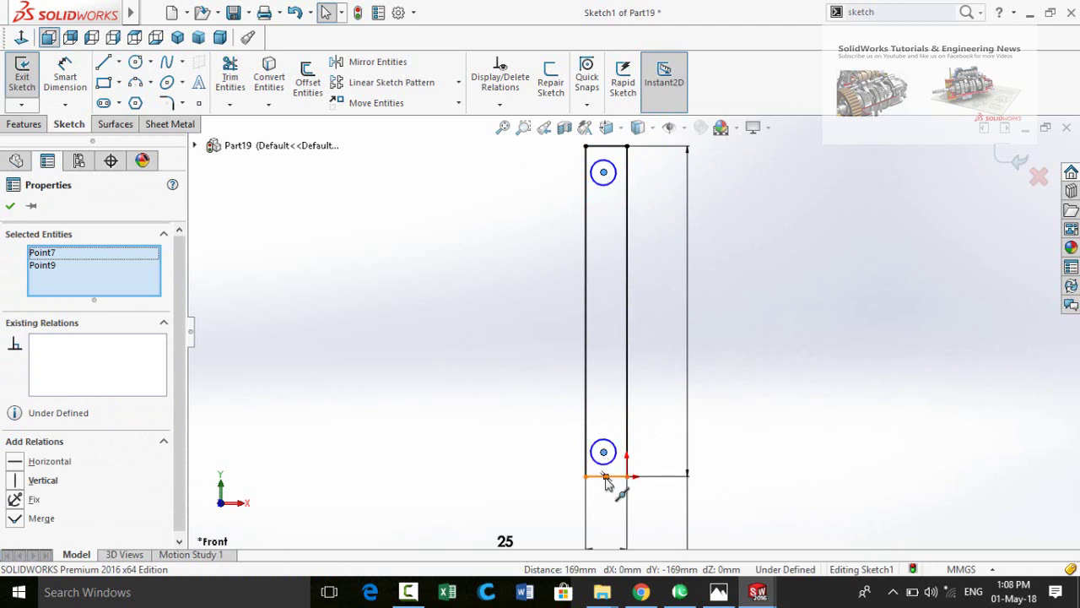
ctrl+click(606, 476)
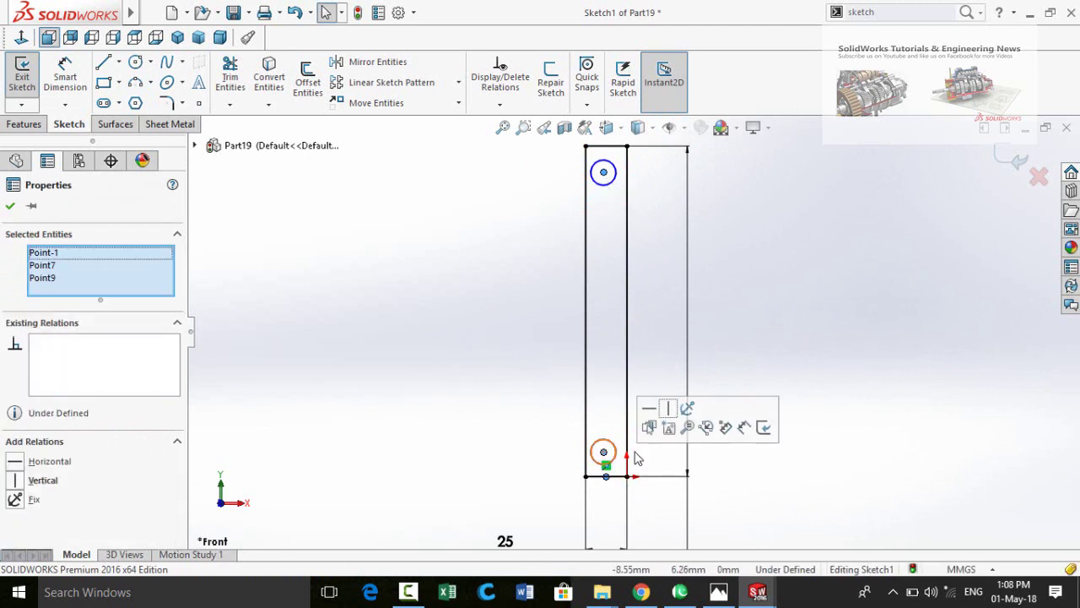
click(669, 413)
click(470, 478)
- Dimension the lower circle with a diameter of 15 mm
right_drag(548, 445, 552, 409)
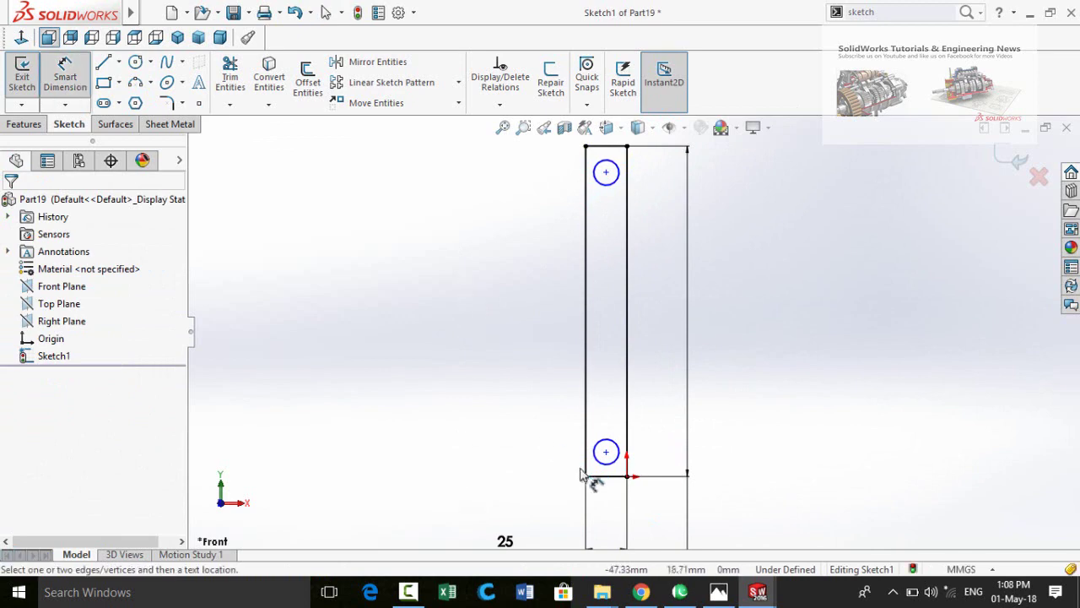
ctrl+middle_drag(599, 464, 622, 386)
click(622, 385)
click(410, 337)
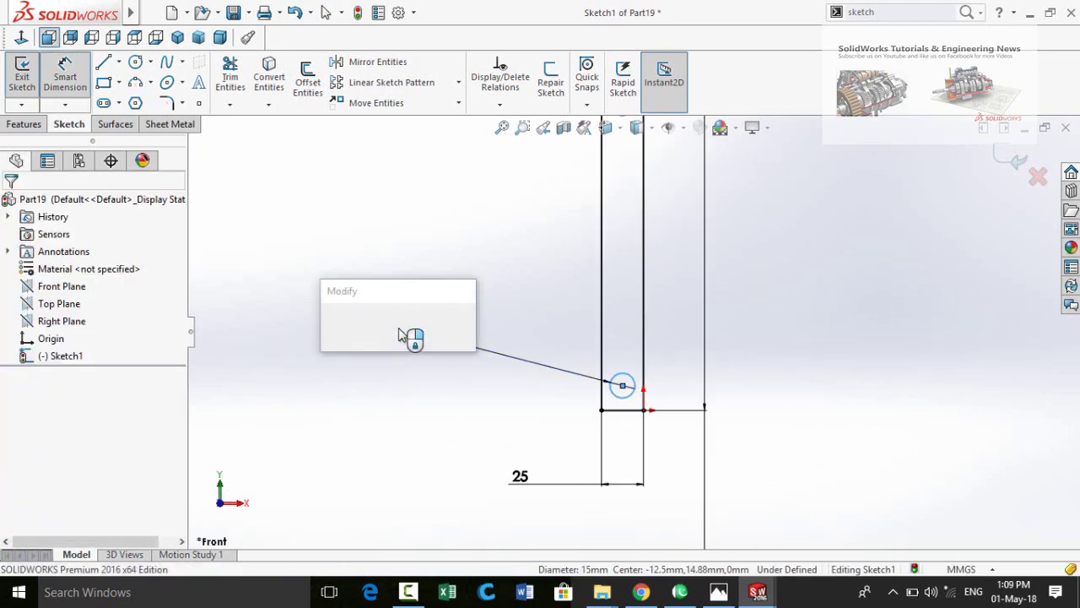
key(Return)
key(f)
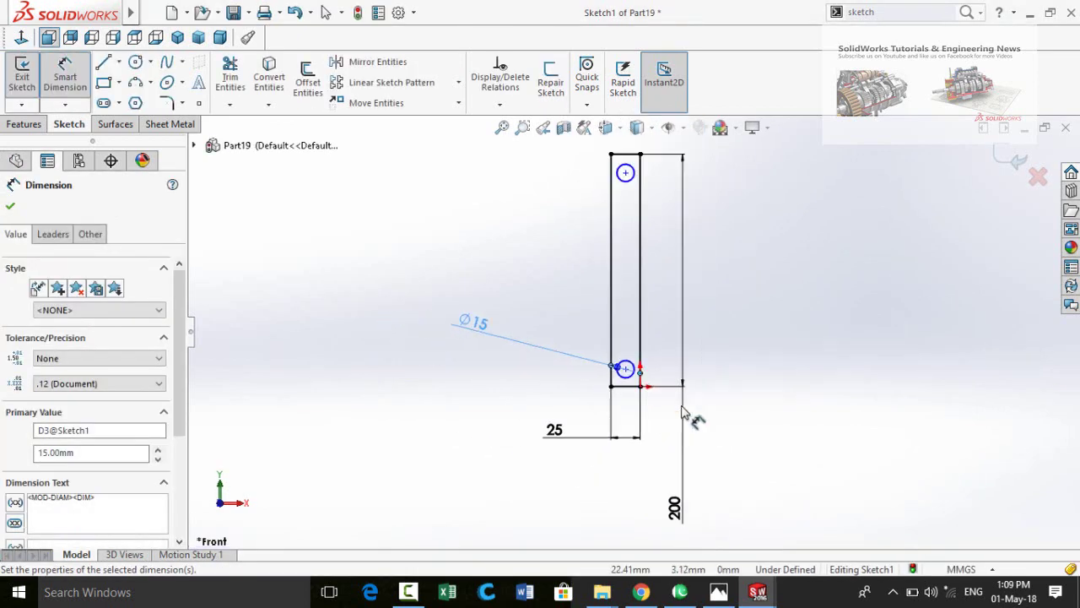
- Set the distance from the rectangle's upper edge to the upper circle's center to 15 mm
scroll(624, 246, down, 3)
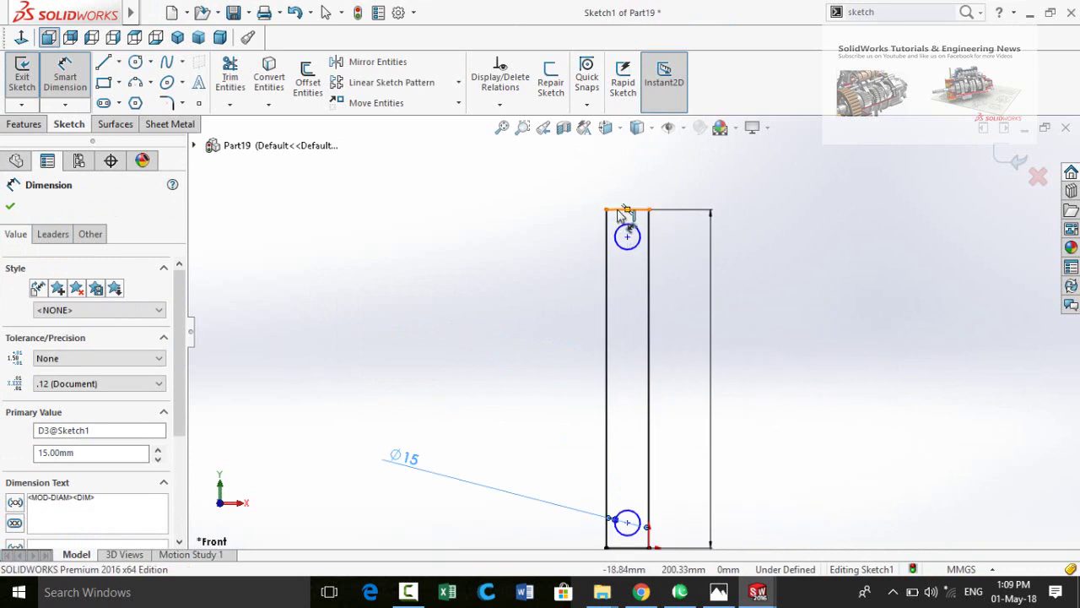
click(625, 210)
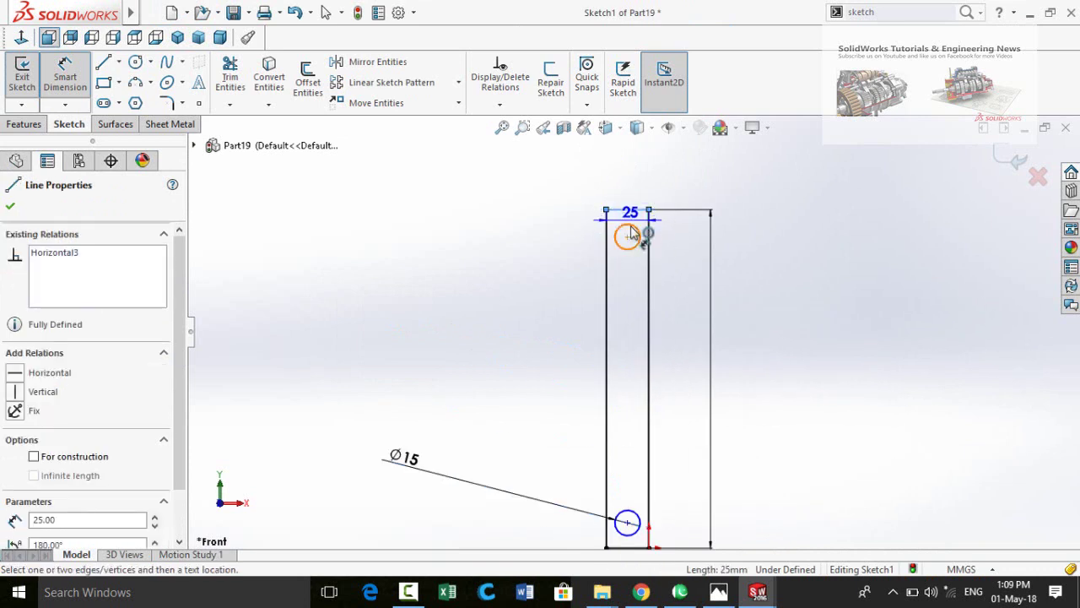
click(626, 237)
click(465, 321)
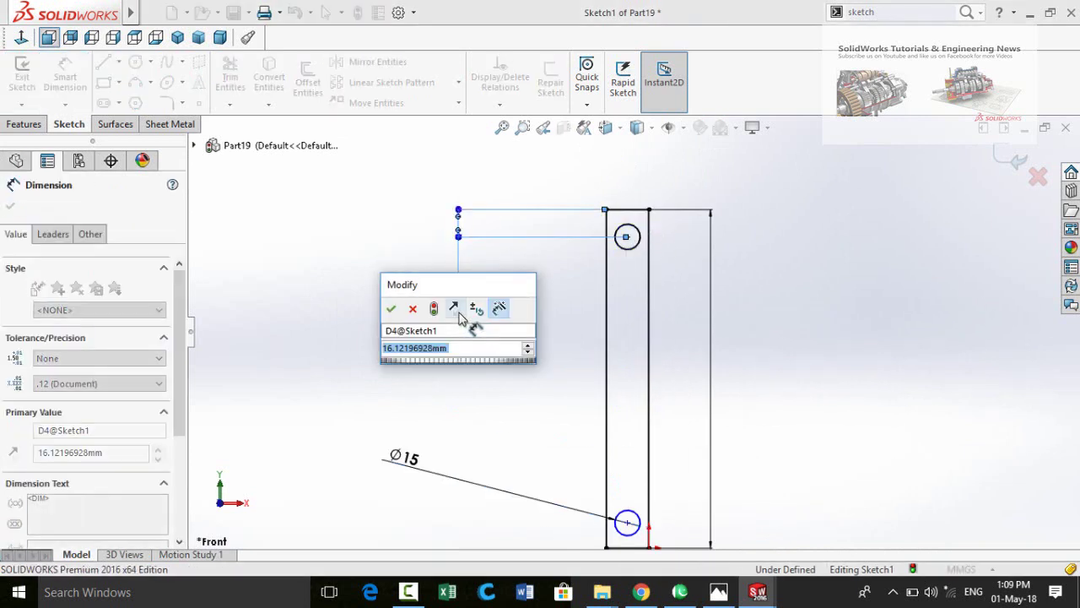
text(15)
key(Return)
scroll(546, 465, up, 2)
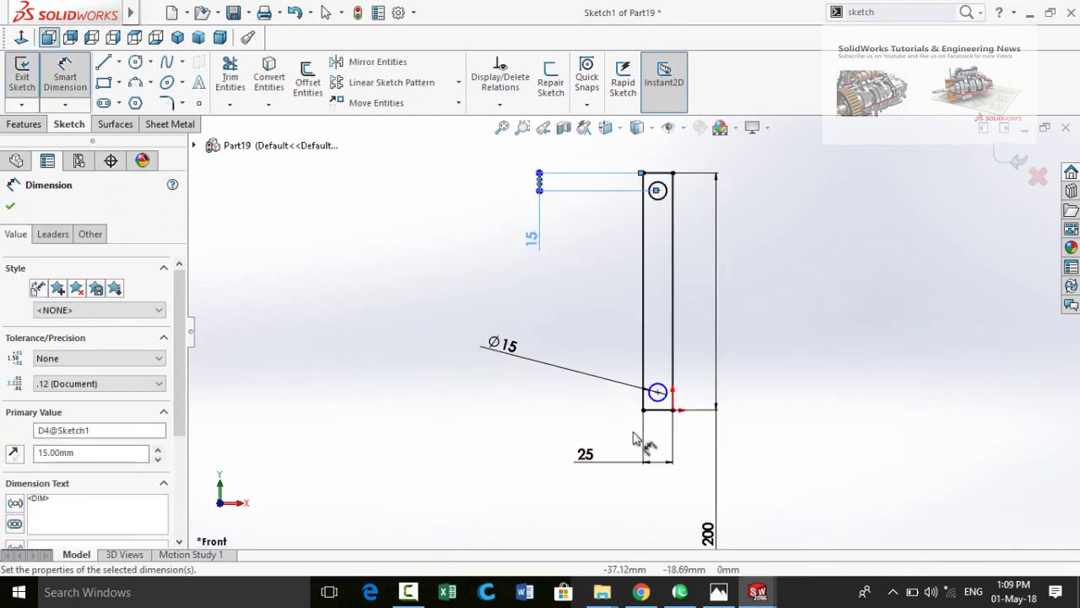
scroll(634, 439, down, 2)
click(670, 387)
click(590, 385)
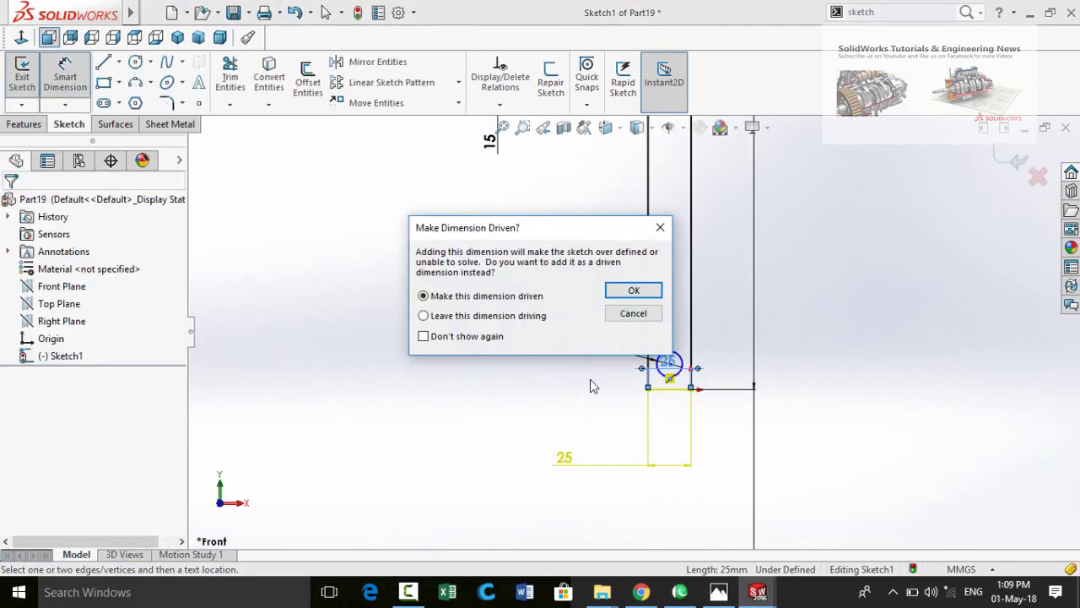
click(633, 313)
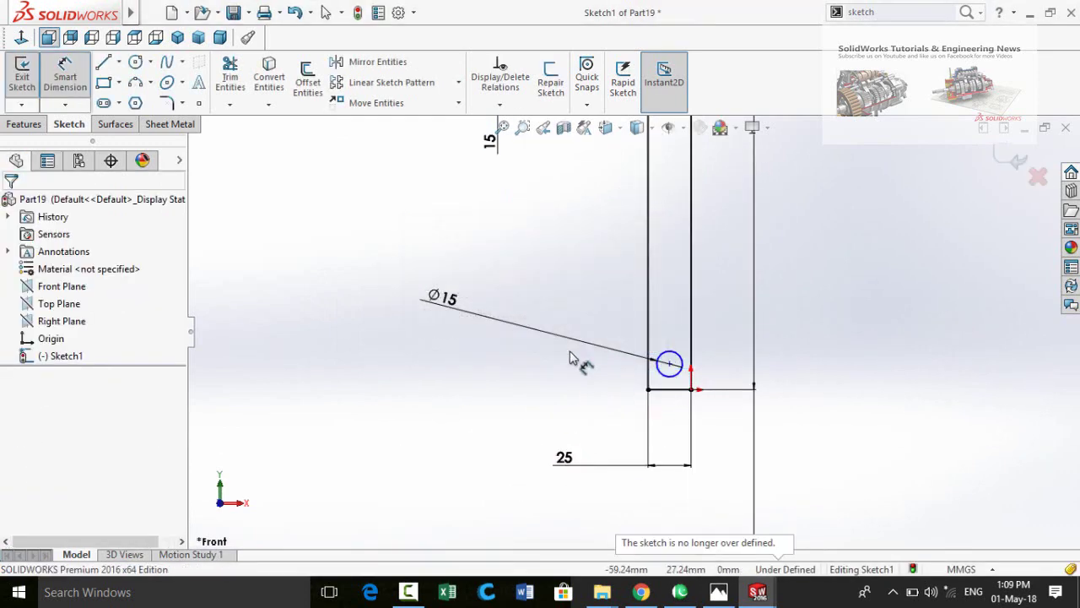
- Set the distance from the rectangle's lower edge to the lower circle's center to 15 mm
click(670, 388)
click(669, 364)
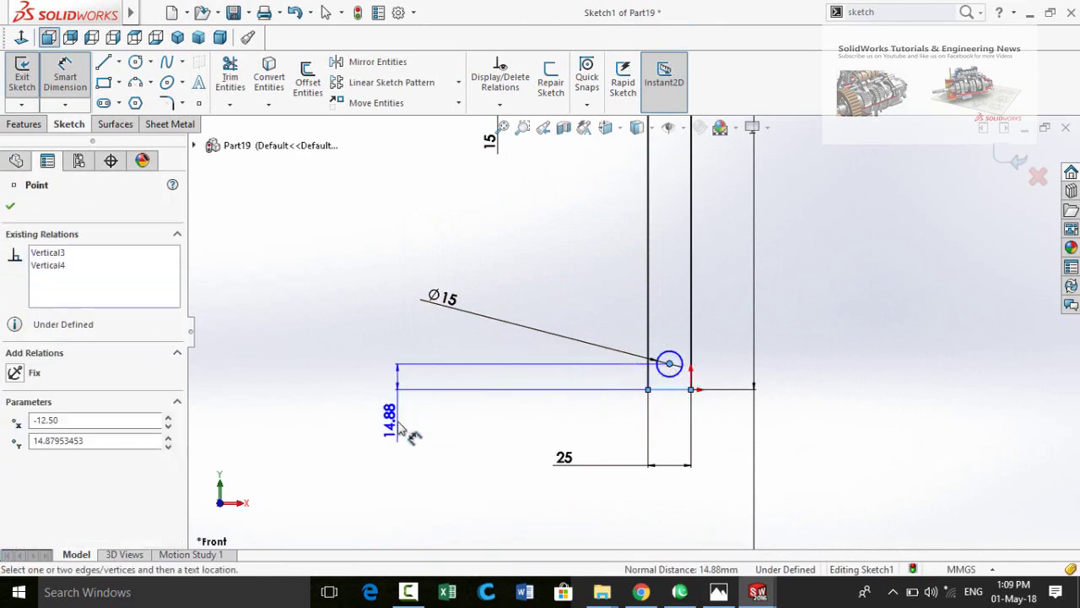
click(402, 428)
key(Return)
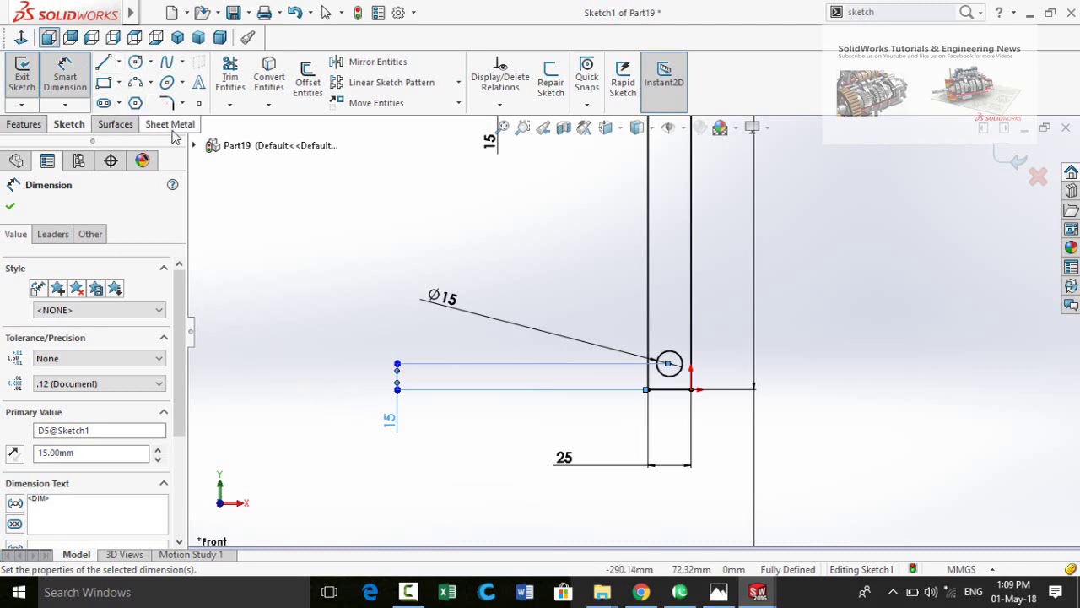
- Round all four corners of the rectangle with 10 mm sketch fillets, accepting the removal of the midpoint relation
click(167, 103)
scroll(663, 399, down, 2)
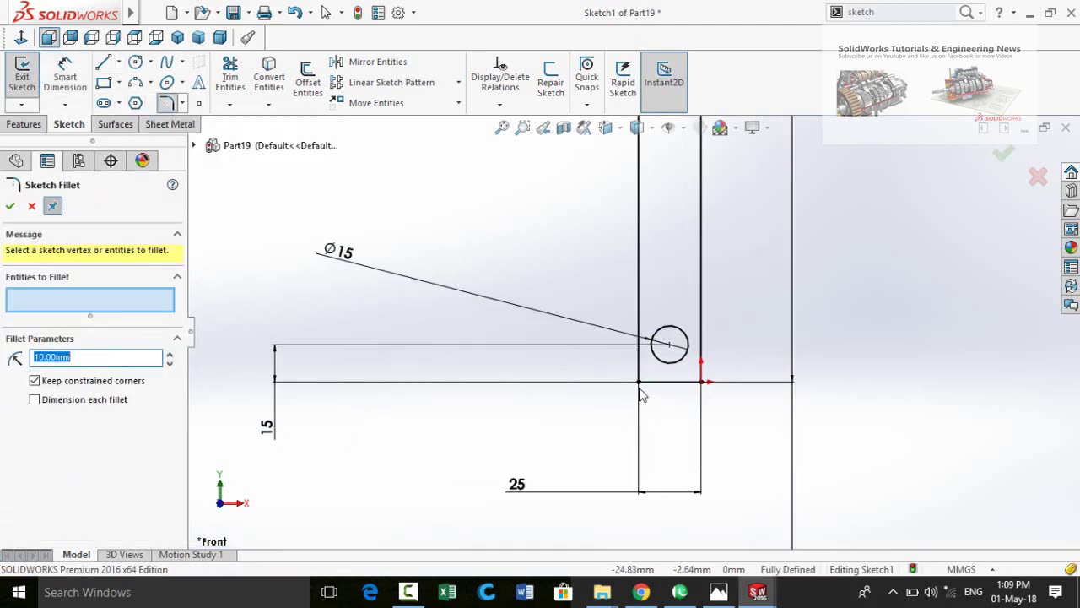
click(641, 383)
click(579, 308)
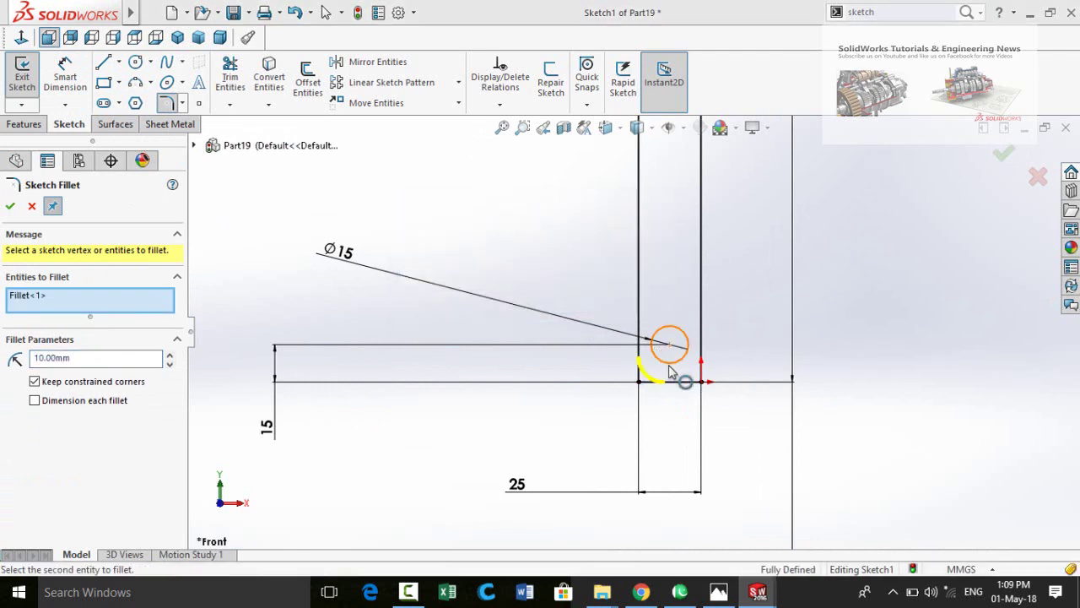
click(701, 382)
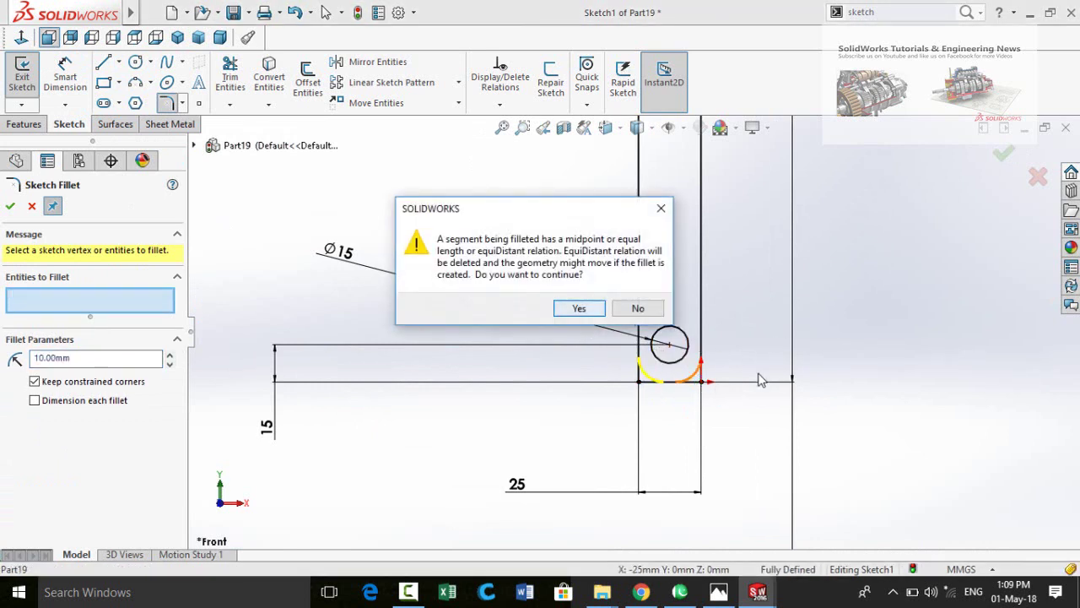
click(579, 308)
scroll(709, 317, up, 3)
scroll(704, 319, down, 3)
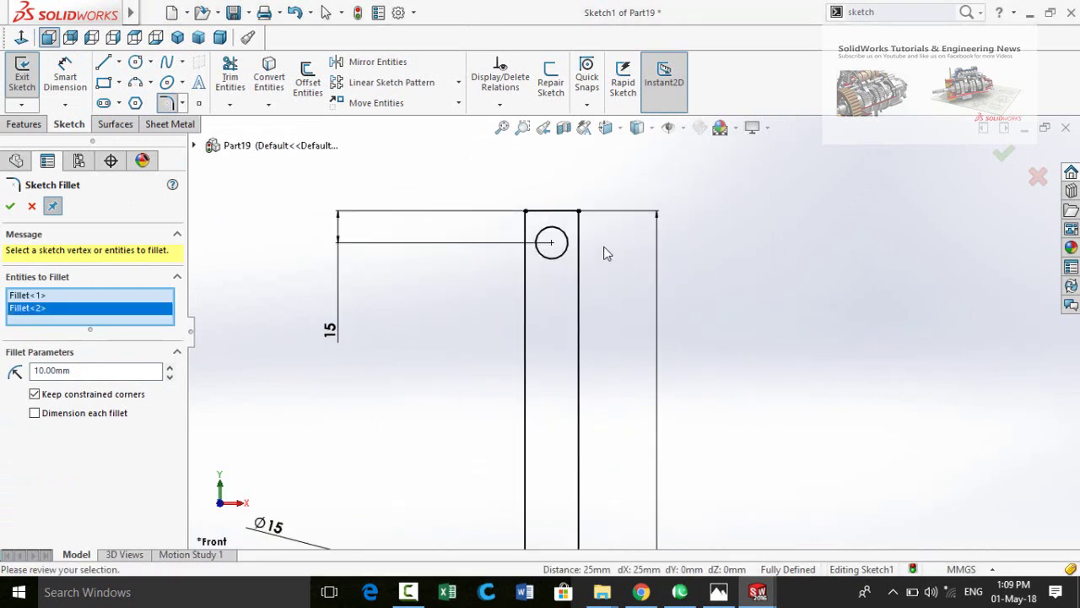
click(575, 214)
click(527, 214)
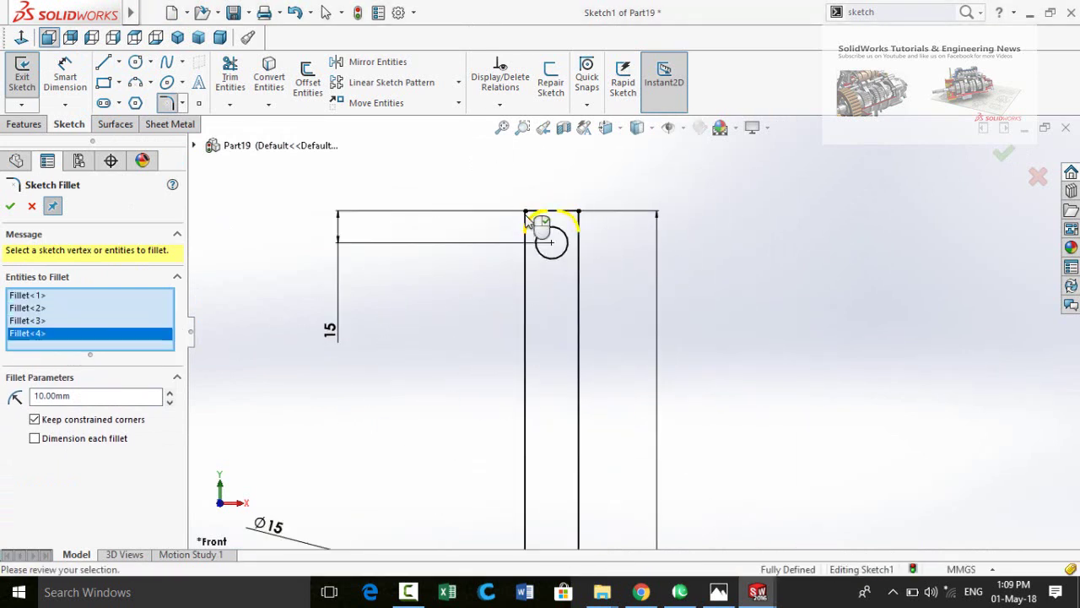
click(10, 206)
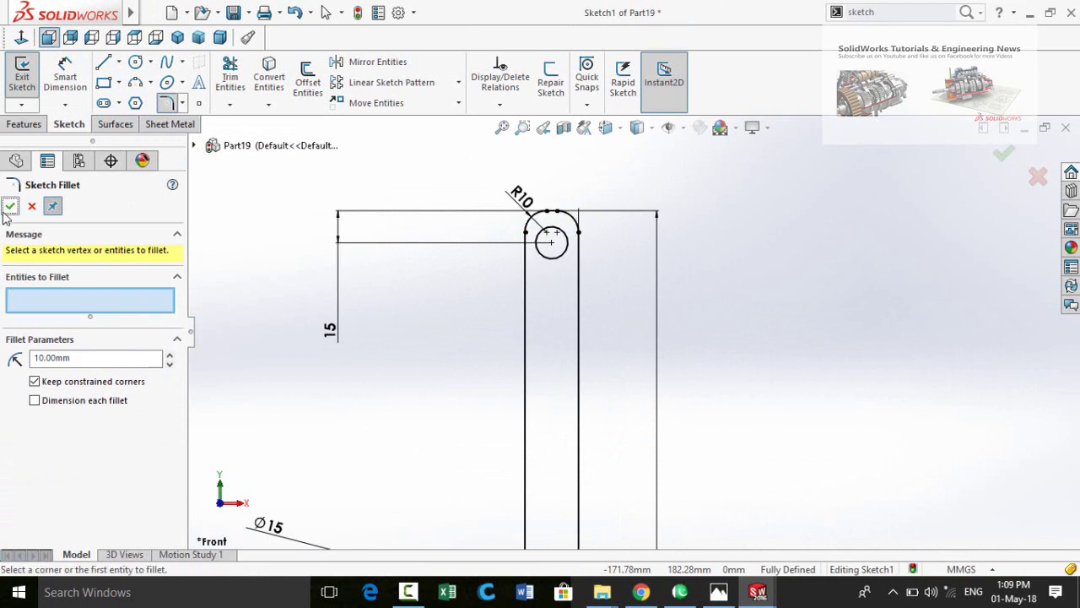
click(9, 208)
- Extrude the link profile as a boss with a blind depth of 10 mm
key(f)
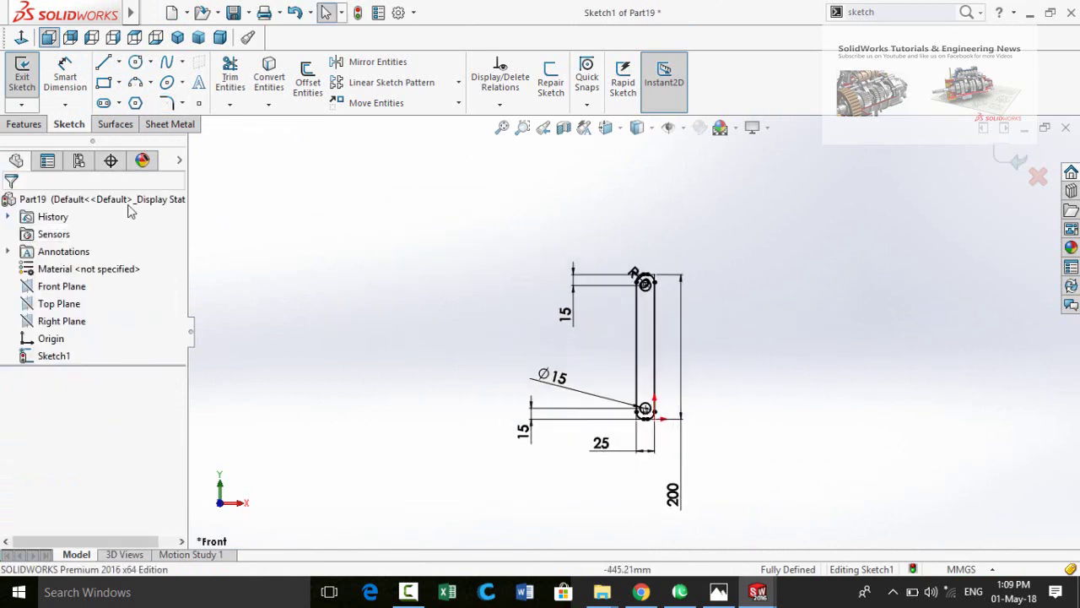
click(23, 124)
click(27, 77)
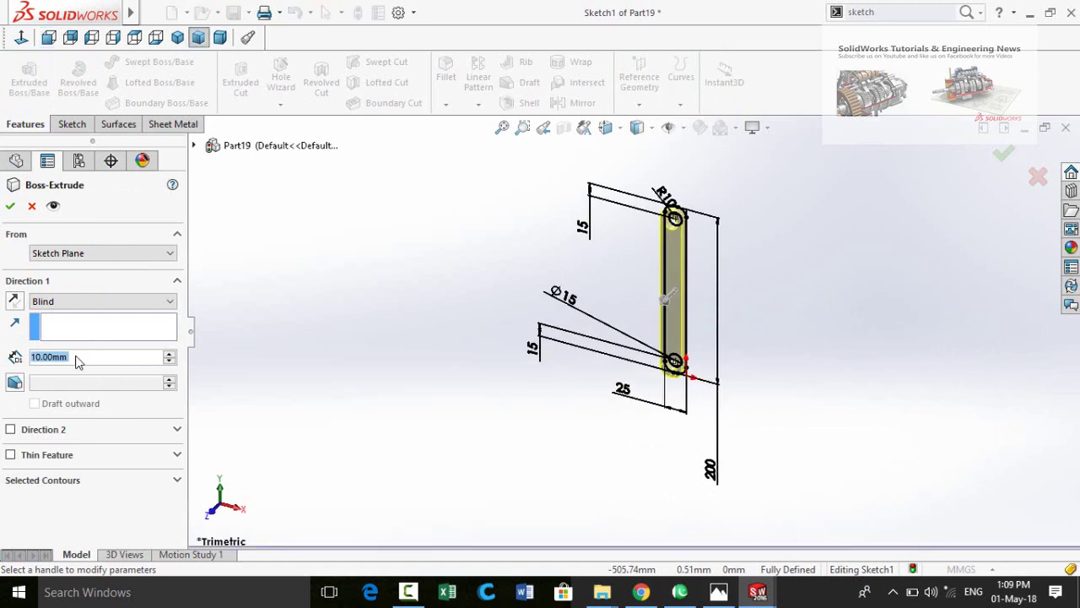
click(9, 207)
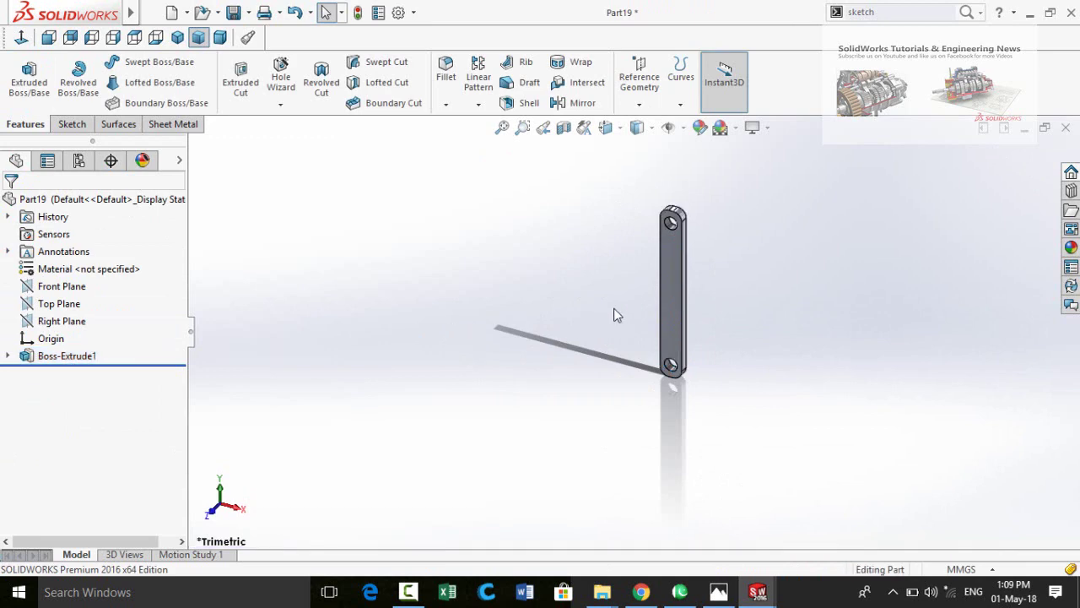
- Save the link part in the Oil Pump folder under the file name Connecting rod 3
middle_drag(616, 314, 519, 458)
key(ctrl+s)
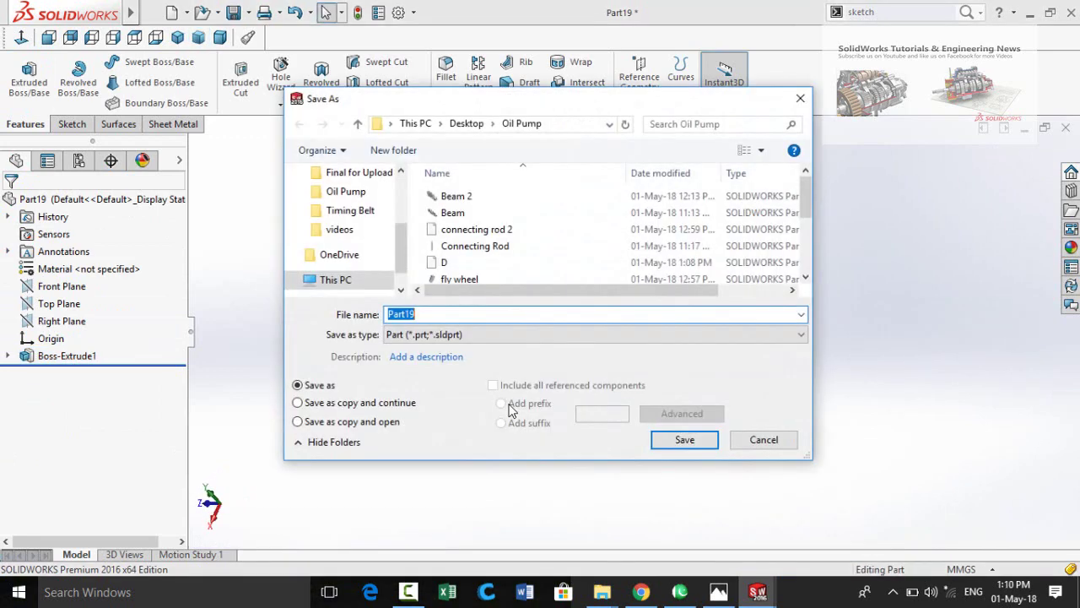
text(Co)
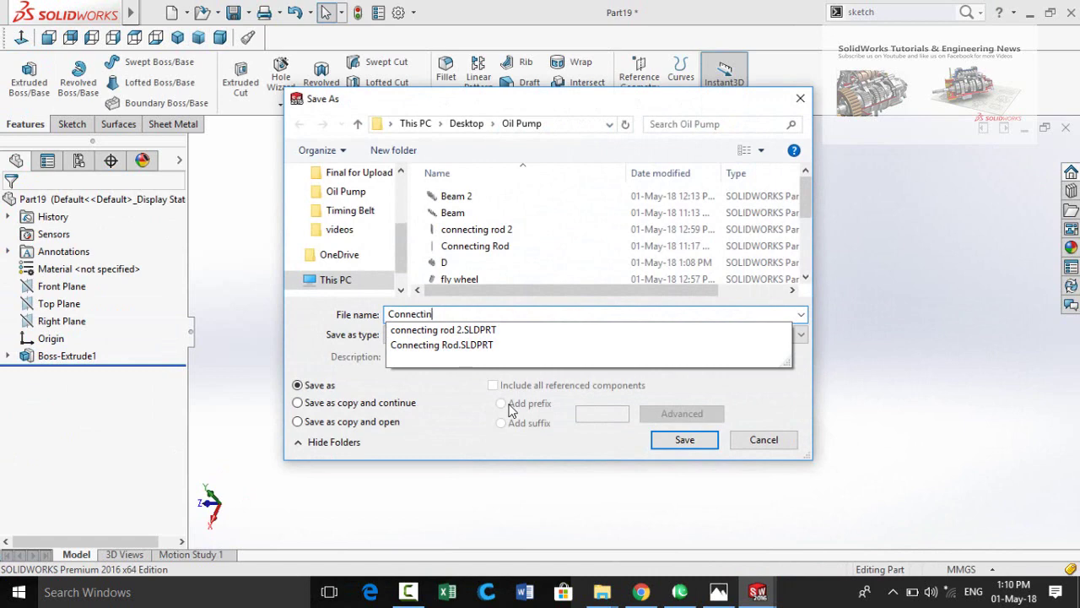
text(nnectin)
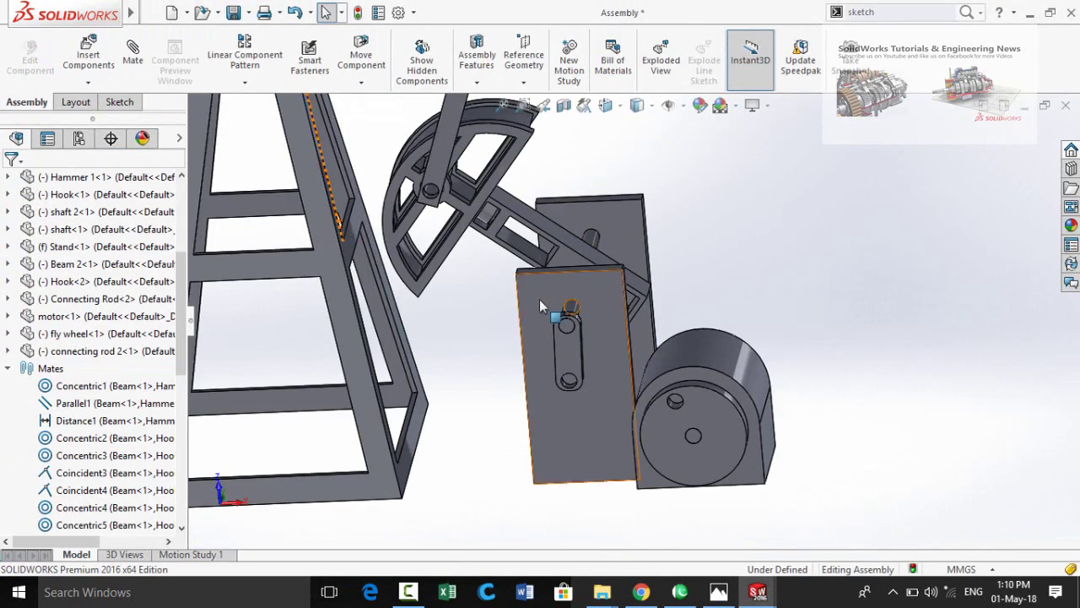
- Insert the Connecting rod 3 part into the pump assembly, placing it loosely beside the motor
scroll(539, 299, up, 3)
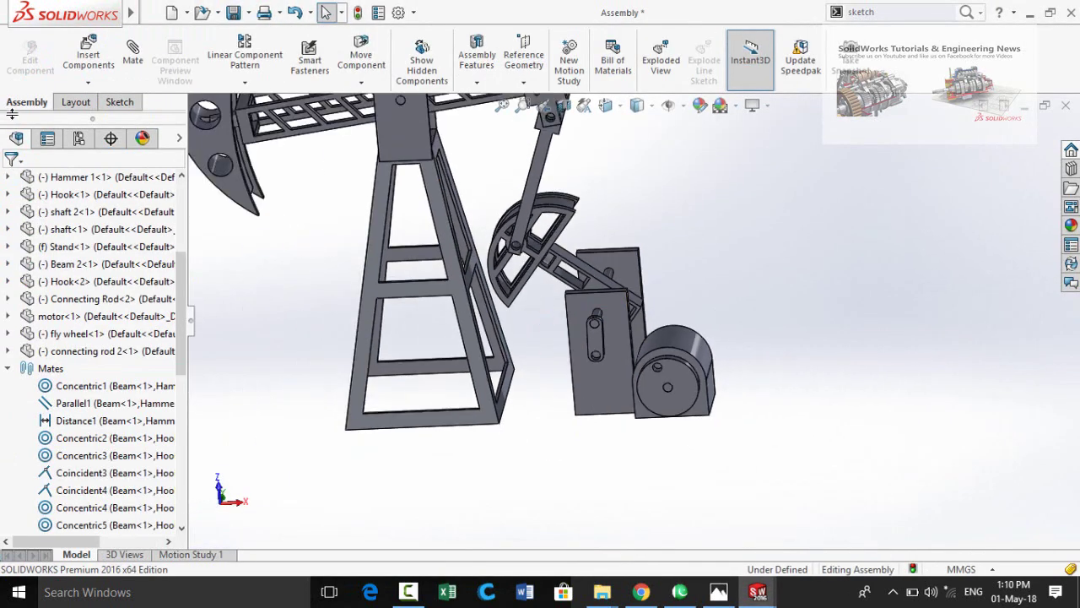
click(98, 59)
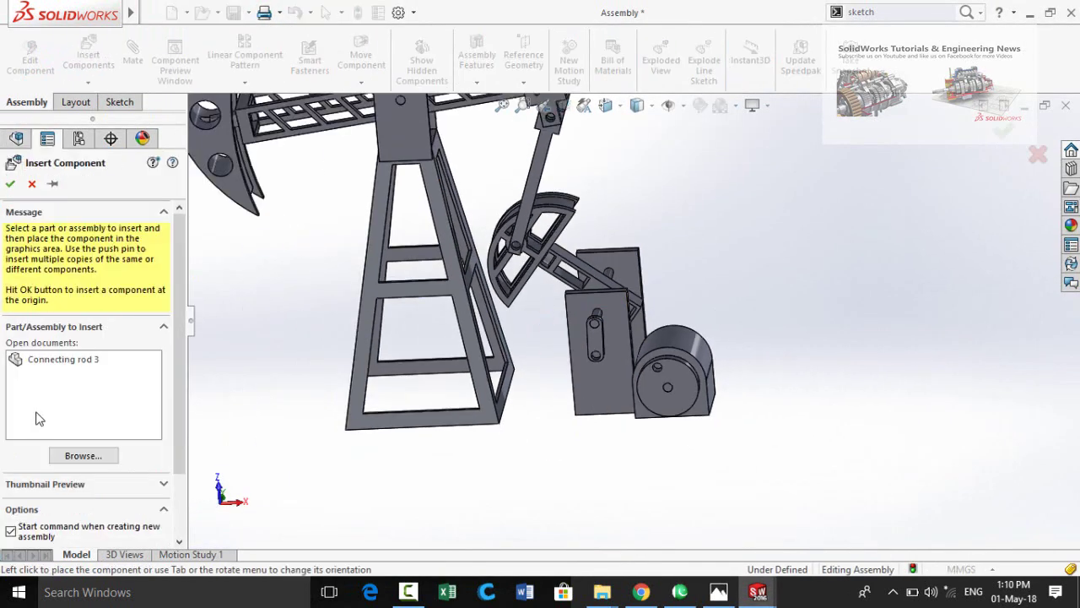
click(59, 363)
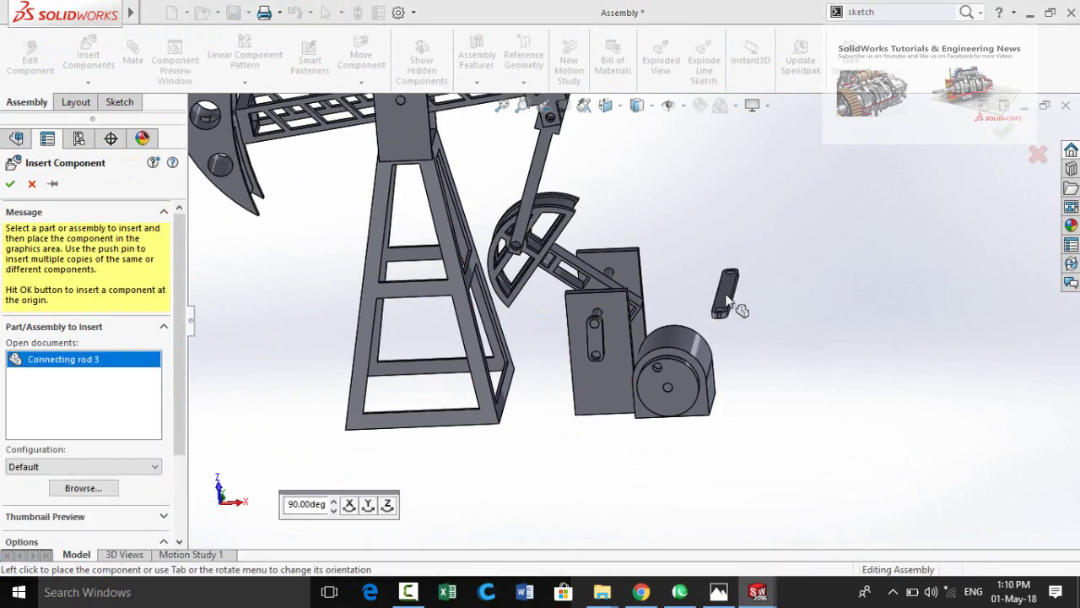
click(723, 356)
scroll(739, 342, up, 6)
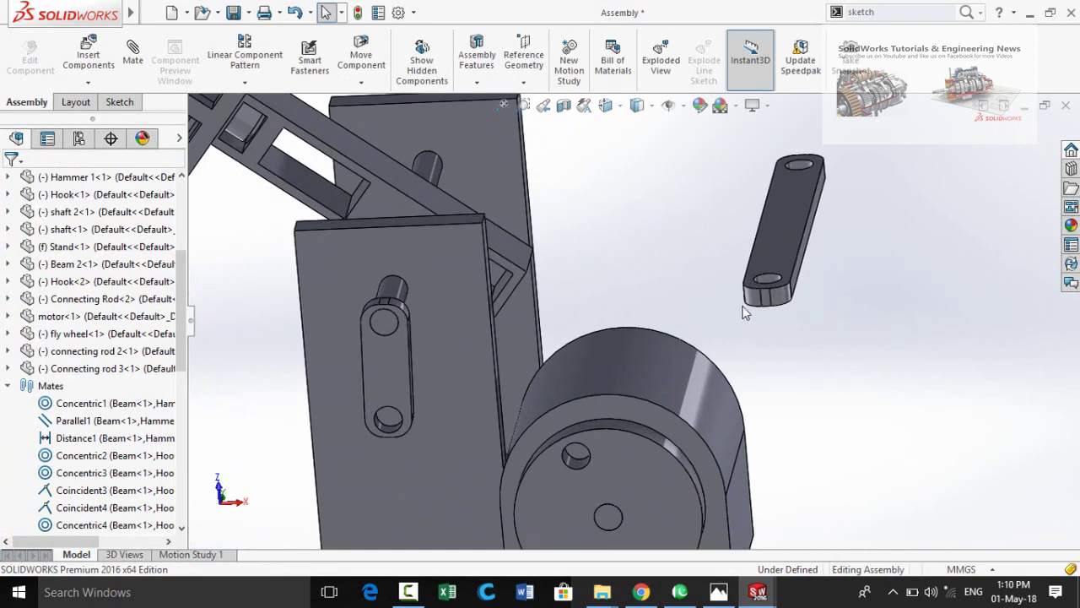
- Add a concentric mate between one end hole of Connecting rod 3 and the off-center hole of the fly wheel
click(768, 278)
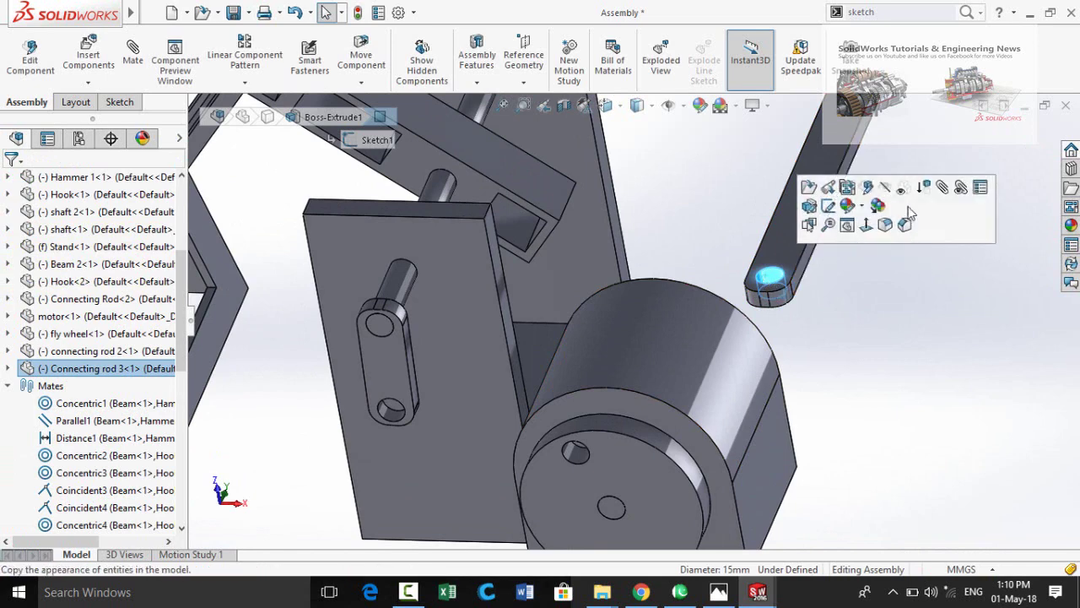
click(942, 190)
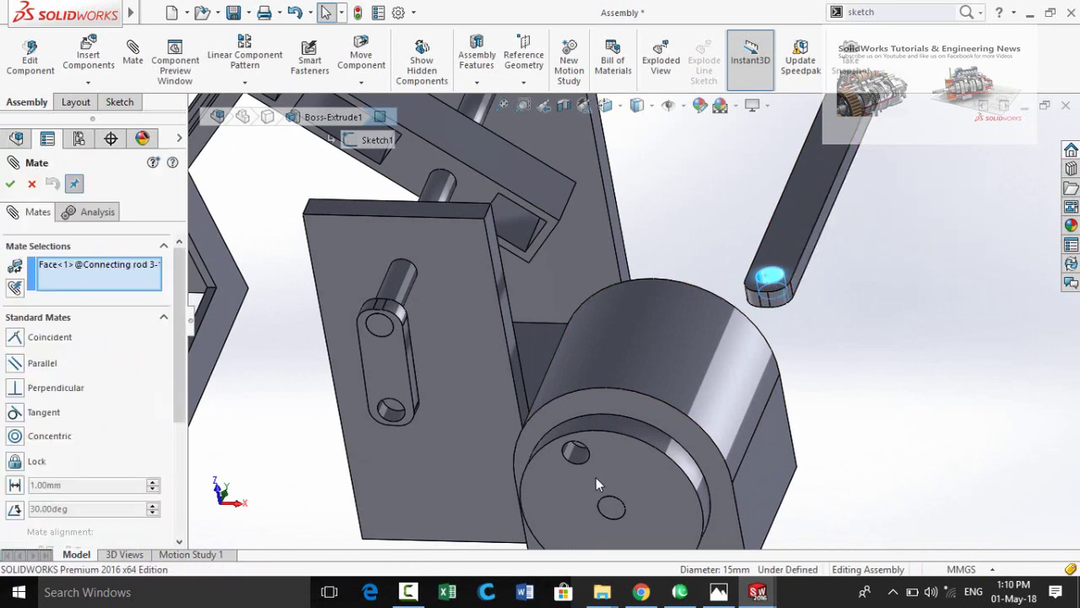
scroll(596, 477, down, 2)
scroll(596, 473, up, 6)
click(605, 319)
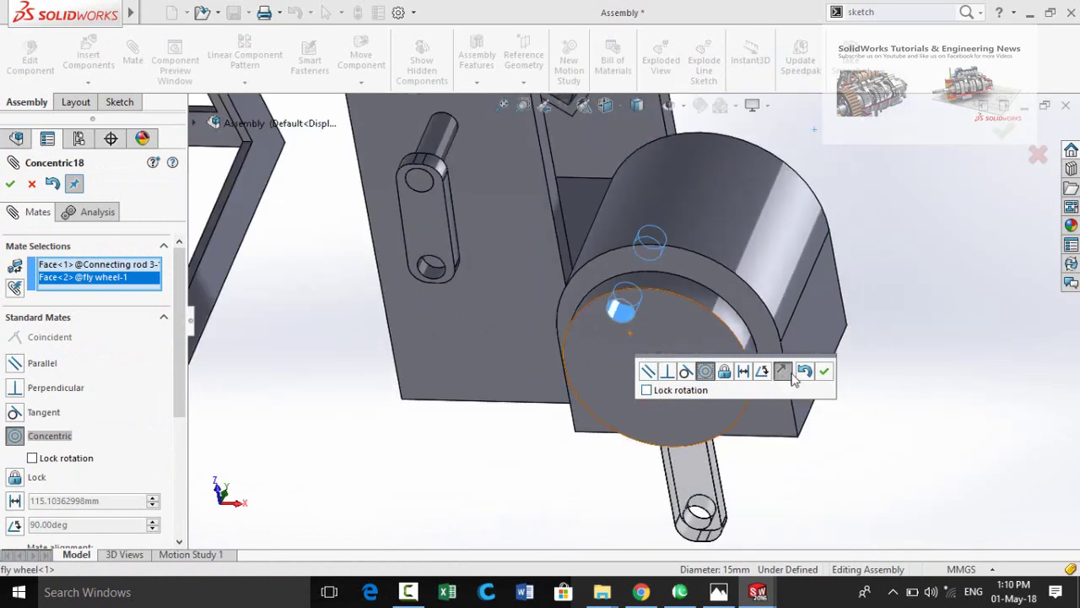
- Add a concentric mate between the free end hole of Connecting rod 3 and the open hole of connecting rod 2
scroll(506, 304, up, 2)
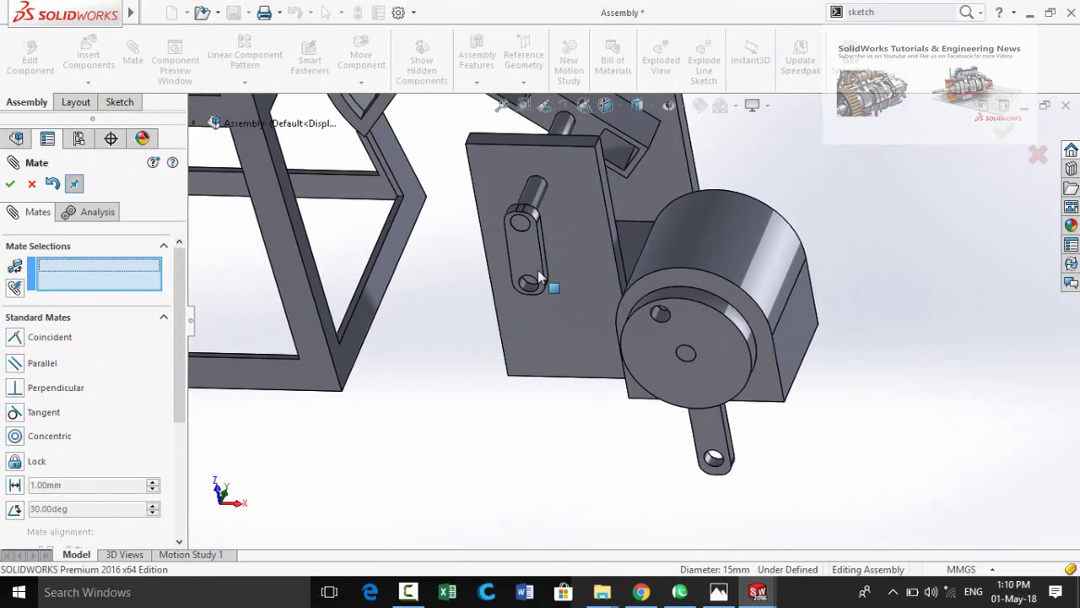
scroll(704, 448, up, 2)
scroll(667, 403, down, 5)
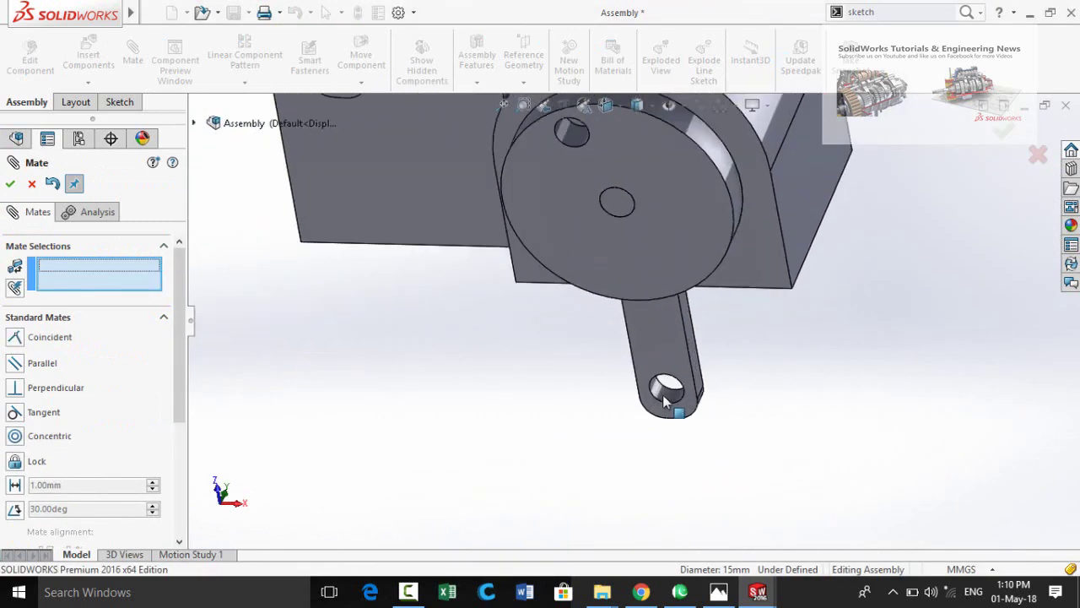
click(665, 403)
scroll(501, 362, up, 2)
scroll(506, 363, down, 4)
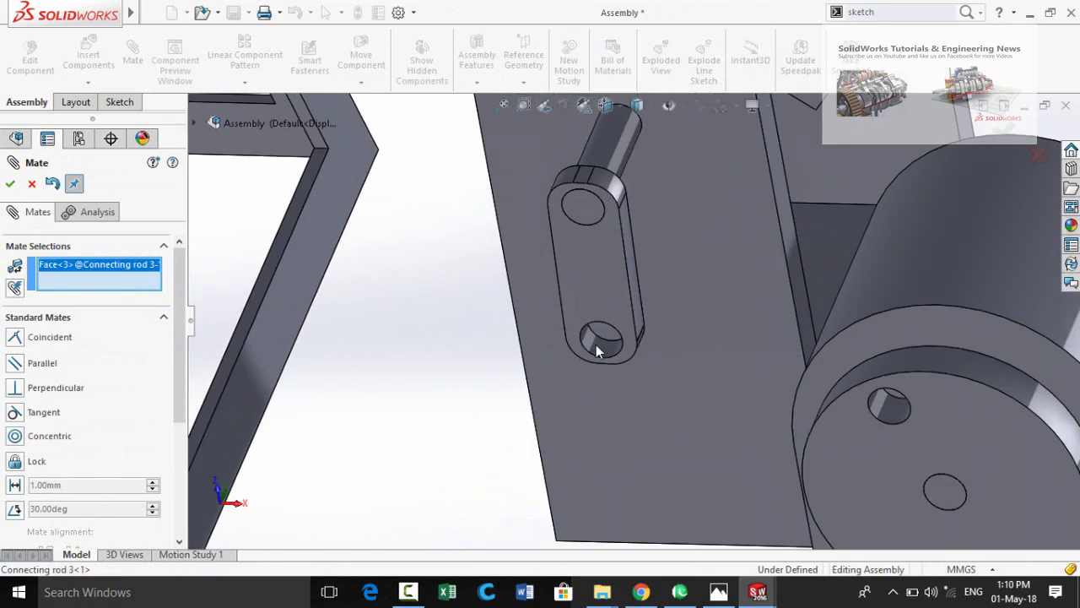
click(597, 350)
scroll(608, 367, up, 2)
scroll(531, 418, up, 2)
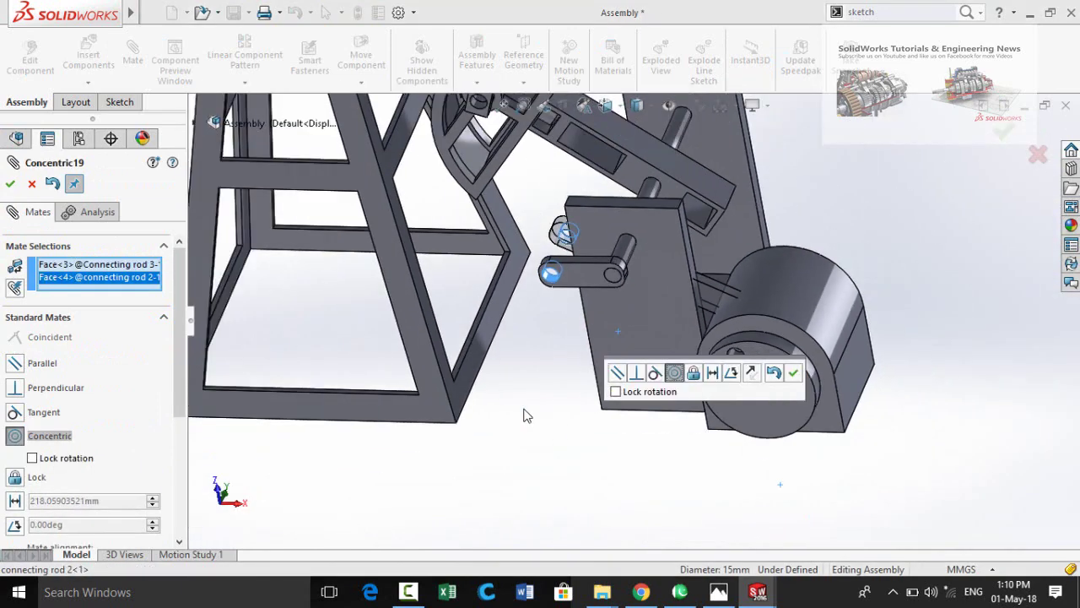
scroll(642, 422, up, 2)
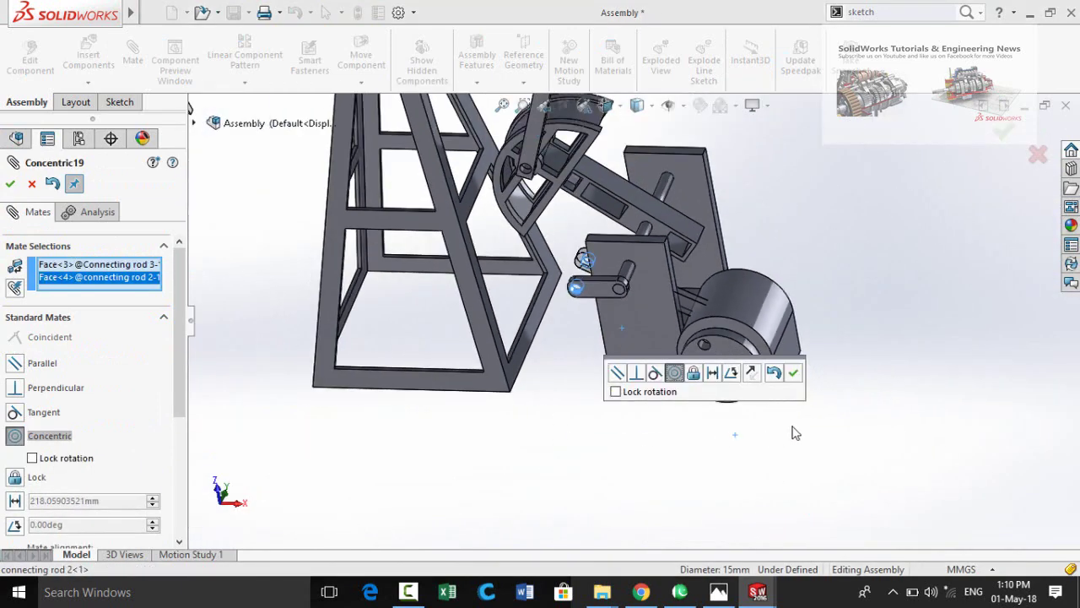
click(794, 374)
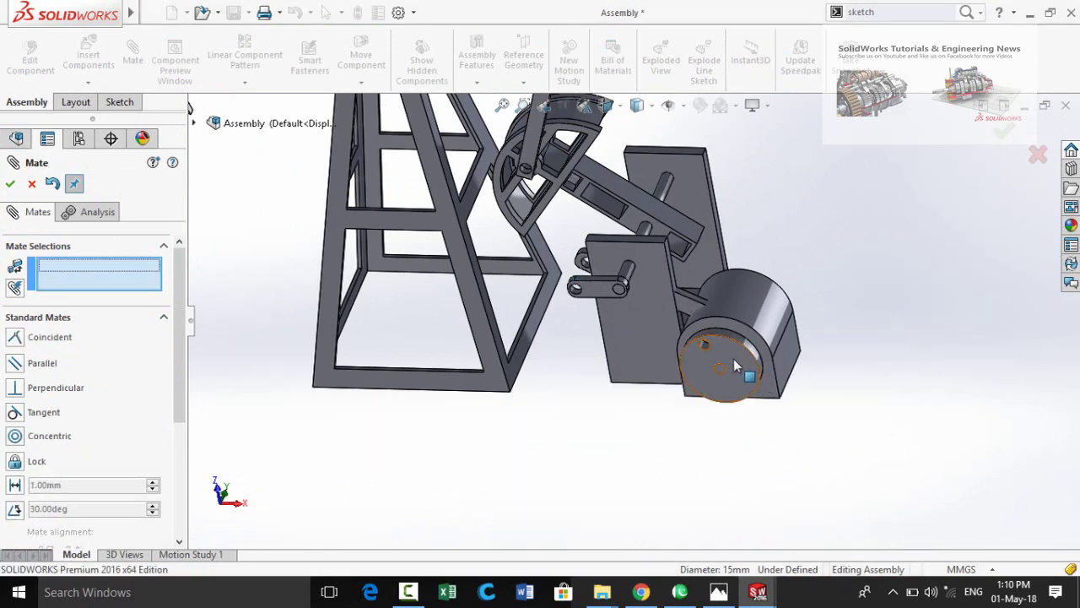
- Mate the fly wheel's front face coincident with the flat face of Connecting rod 3 and finish mating
click(735, 367)
middle_drag(737, 349, 683, 408)
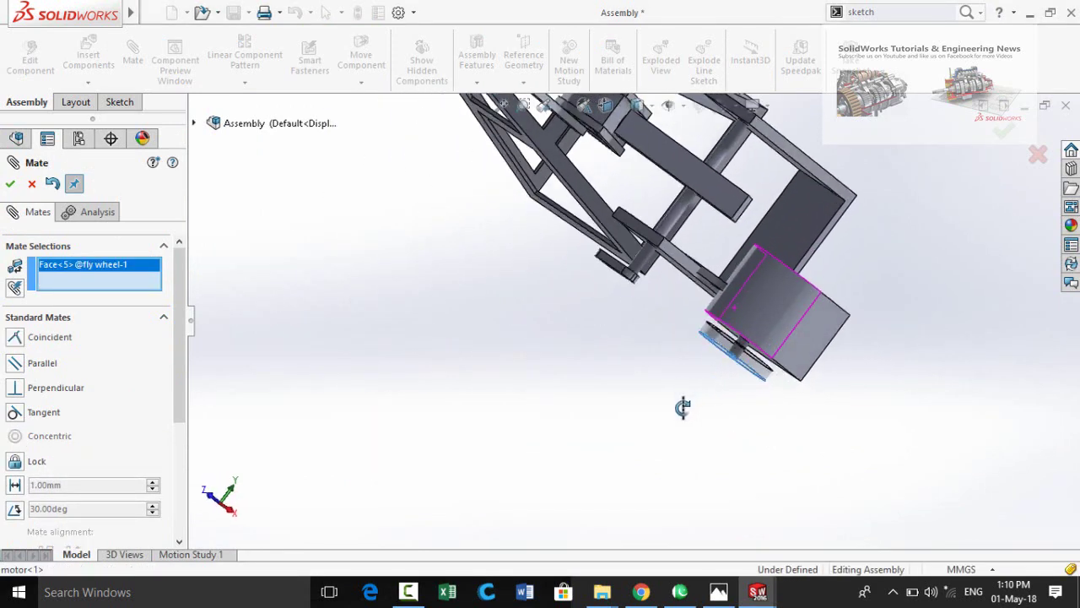
scroll(683, 407, down, 10)
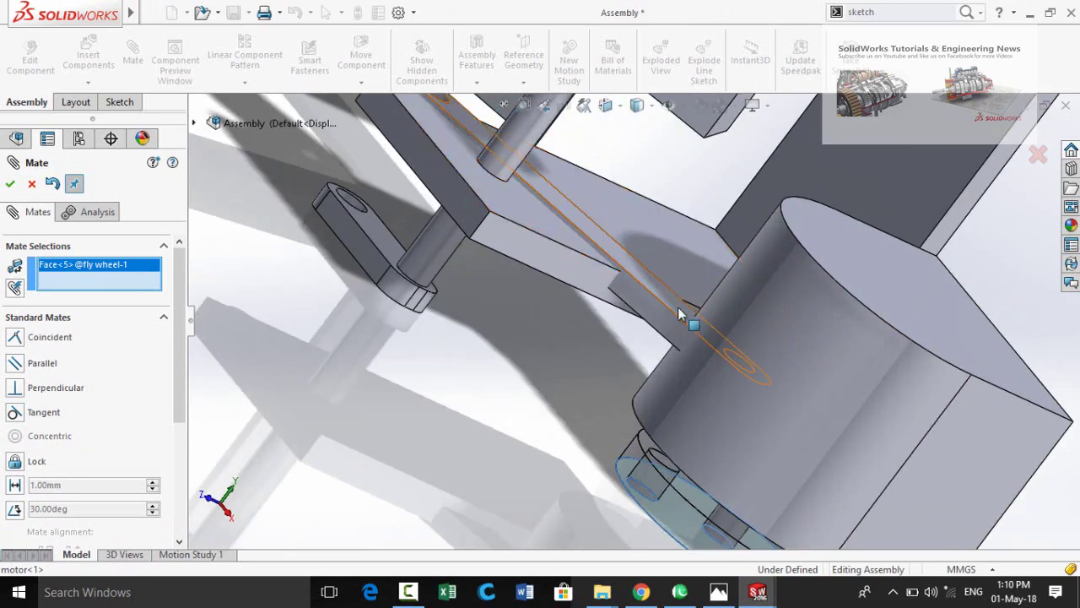
click(678, 316)
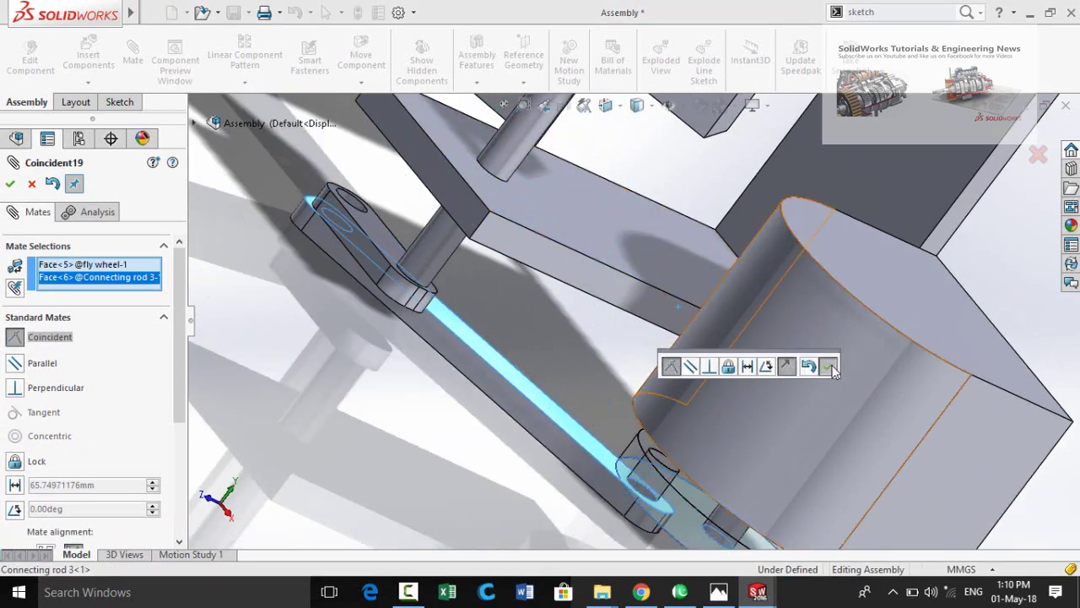
click(830, 366)
scroll(577, 304, up, 10)
middle_drag(555, 333, 619, 218)
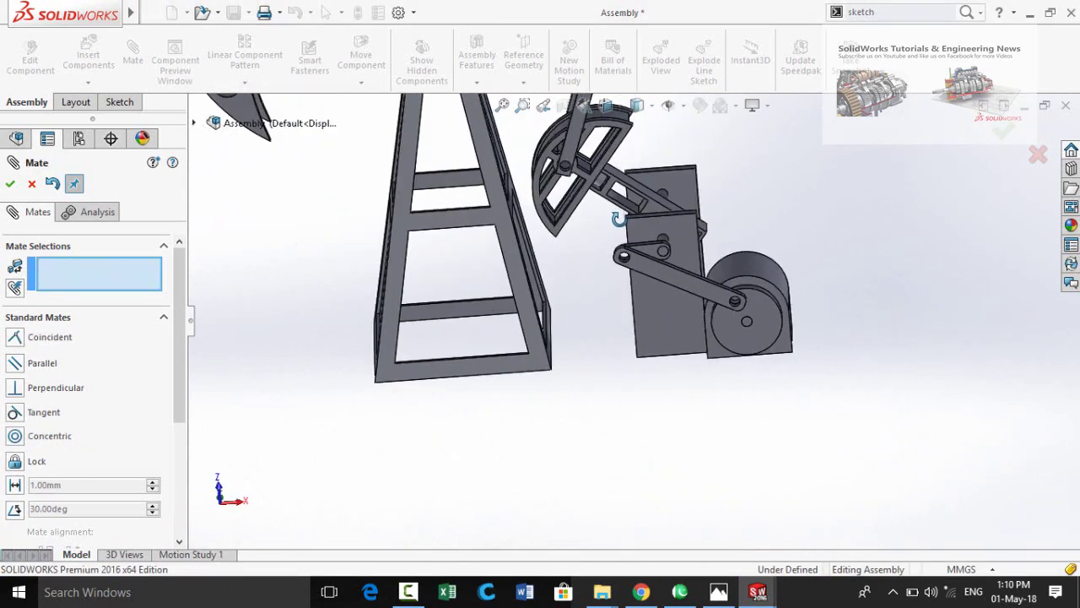
click(12, 186)
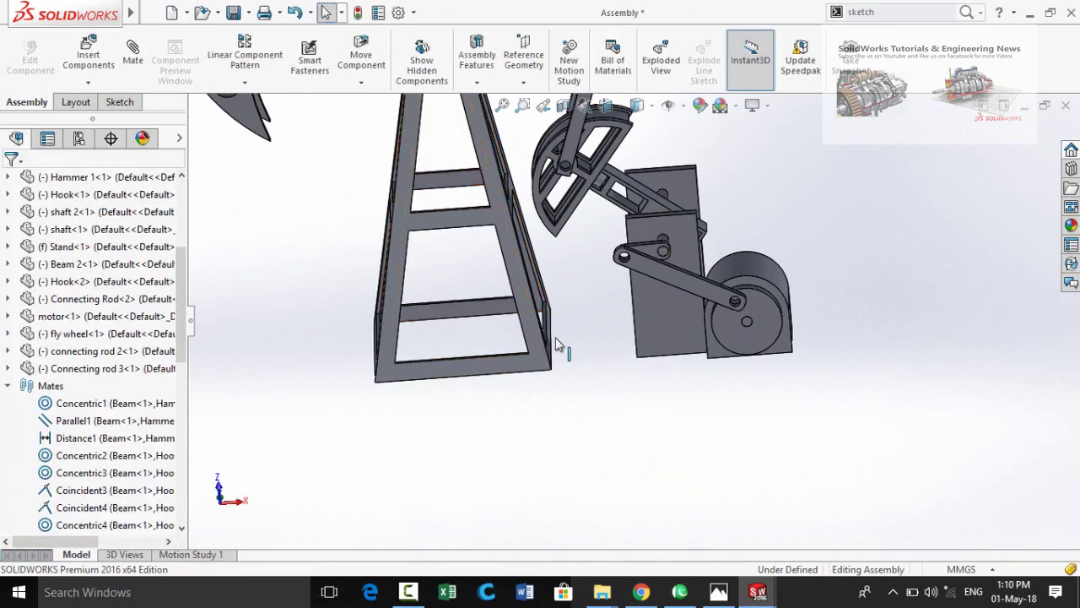
- Rotate the fly wheel by hand to test how the linkage drives the beam and hammer
scroll(629, 311, up, 6)
scroll(657, 312, down, 2)
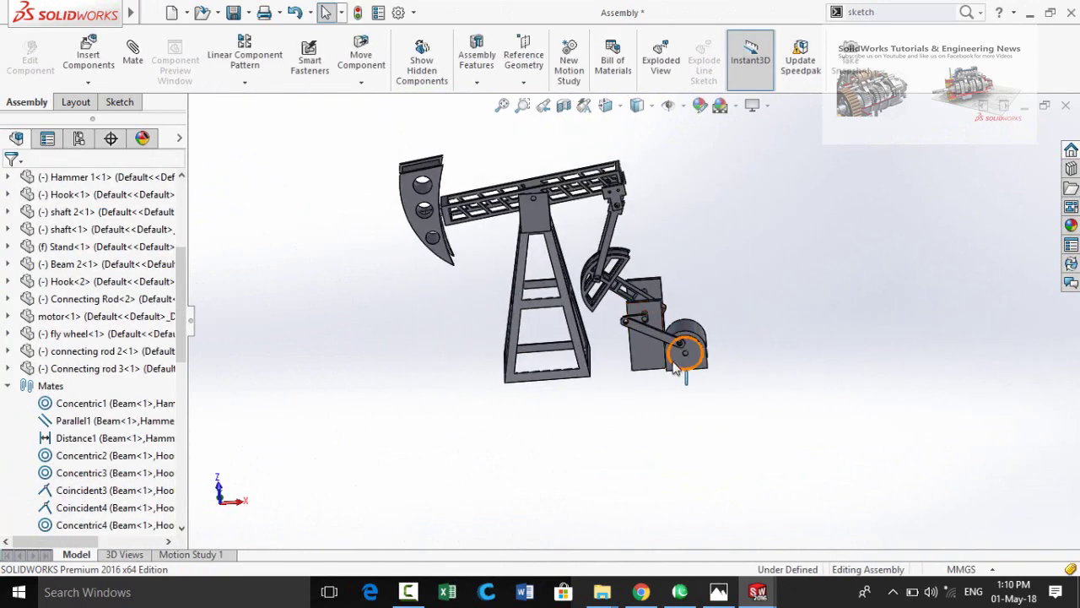
drag(678, 364, 693, 321)
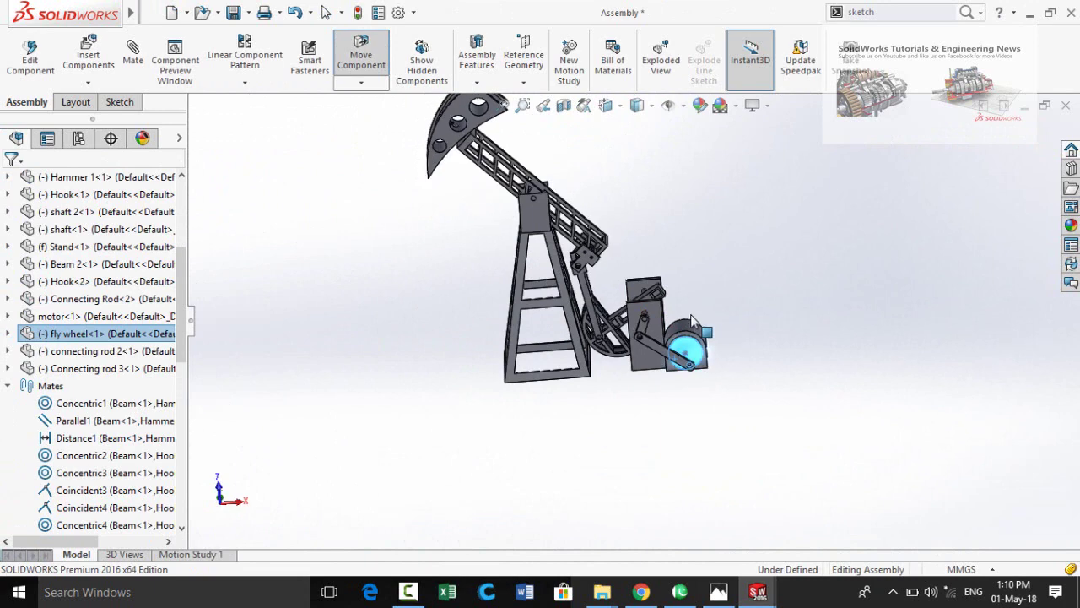
mouse_move(709, 365)
mouse_down()
mouse_move(692, 362)
mouse_move(704, 345)
mouse_move(719, 371)
mouse_move(676, 341)
mouse_move(710, 365)
mouse_move(665, 368)
mouse_move(700, 346)
mouse_move(690, 372)
mouse_move(679, 363)
mouse_move(701, 371)
mouse_move(682, 337)
mouse_move(700, 366)
mouse_move(675, 368)
mouse_move(709, 365)
mouse_move(691, 359)
mouse_move(709, 375)
mouse_move(679, 361)
mouse_move(698, 376)
mouse_up()
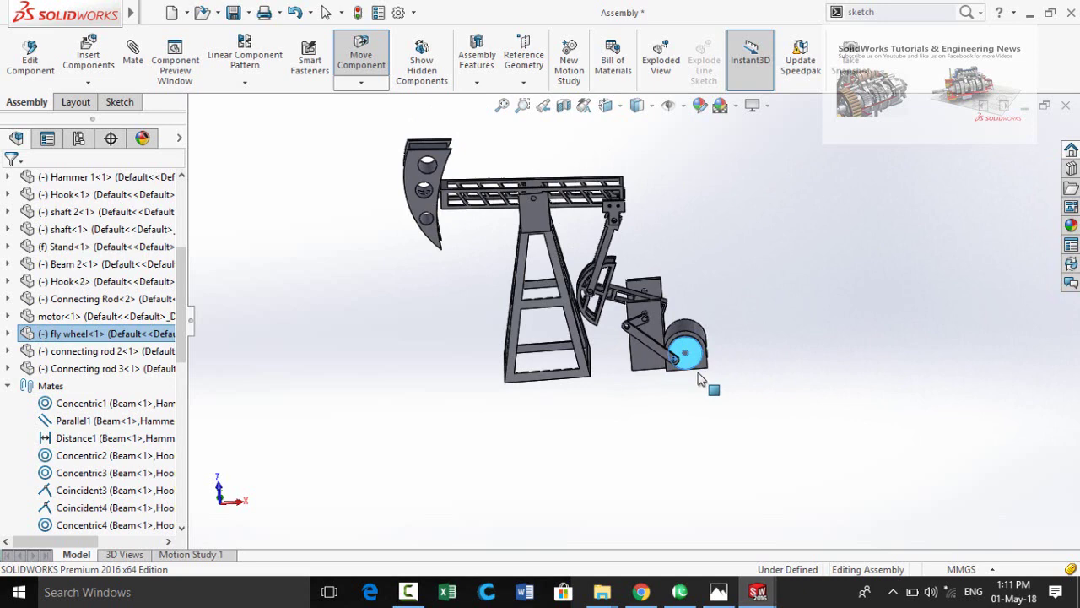
click(645, 445)
- Apply a light red standard color (red 255, green 128) to the whole motor component at assembly level
middle_drag(599, 393, 648, 409)
scroll(665, 325, down, 3)
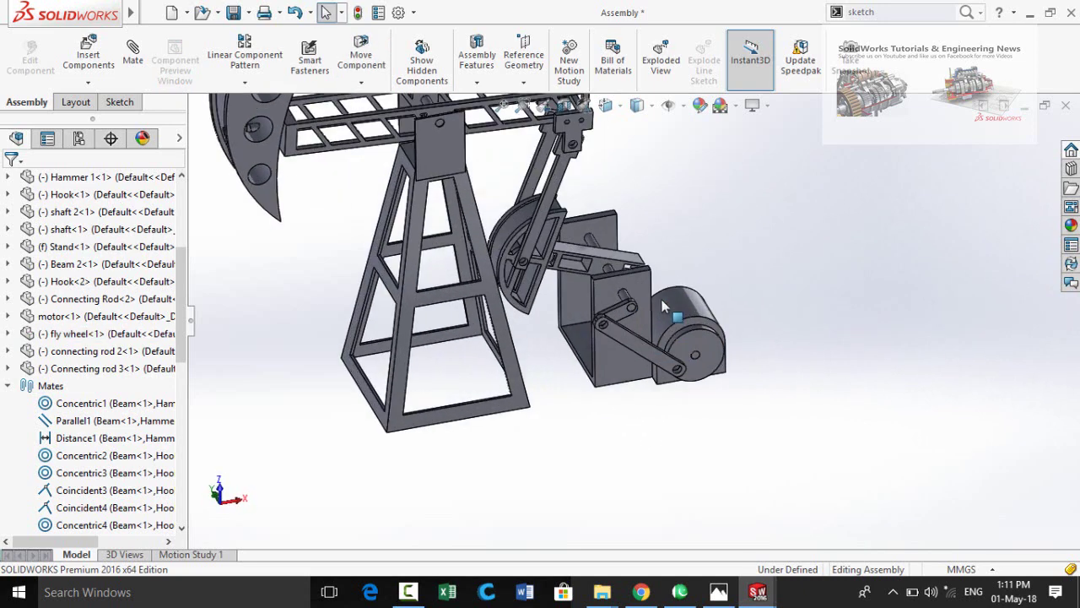
click(680, 316)
click(747, 316)
click(708, 308)
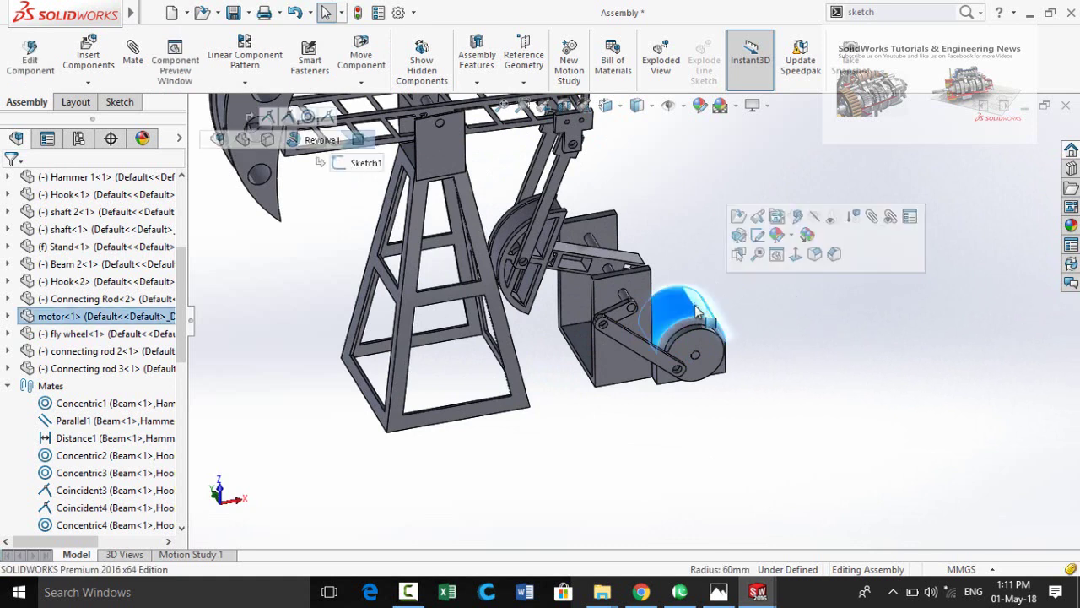
click(791, 236)
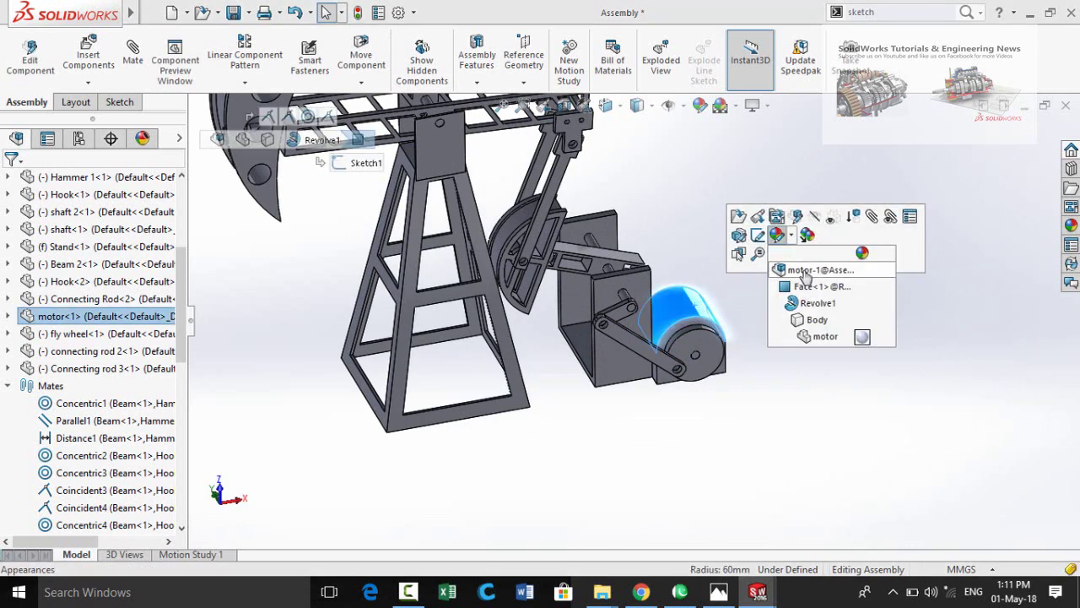
click(804, 271)
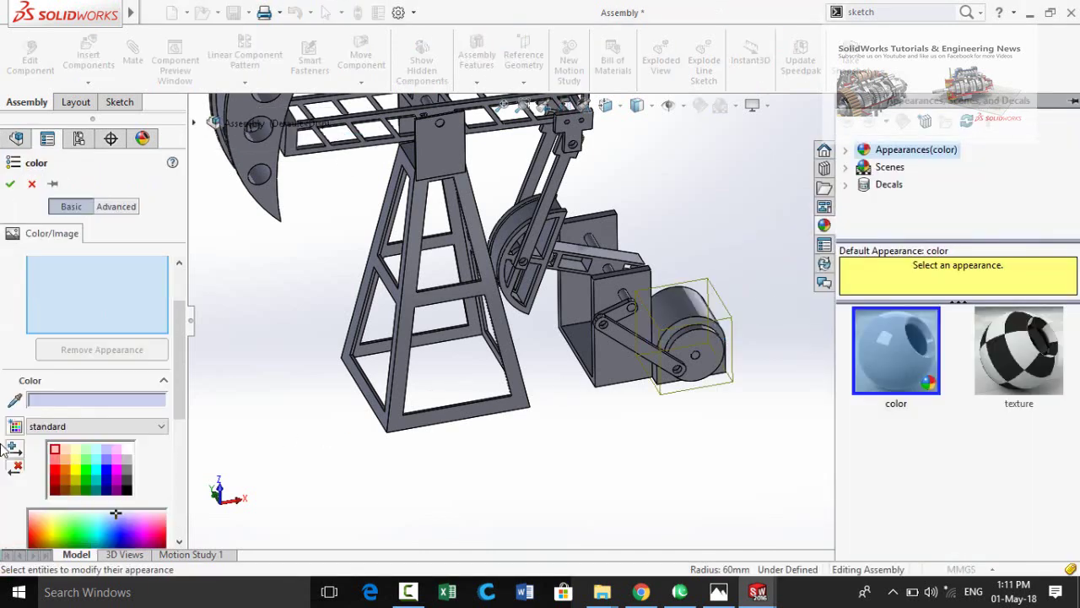
click(57, 387)
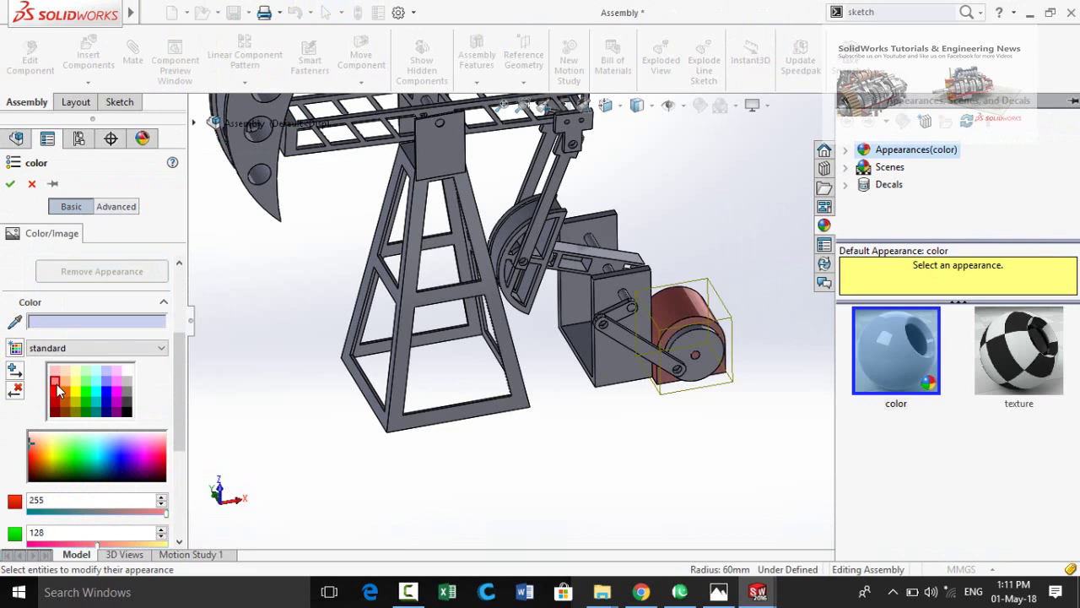
click(12, 184)
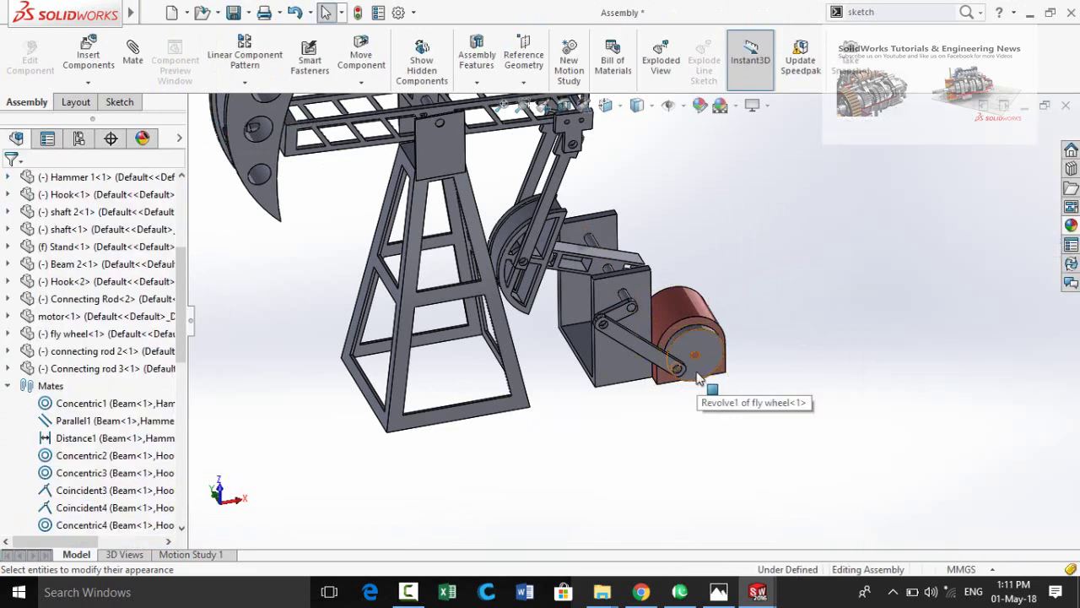
- Select the fly wheel's front face and open its appearance options
scroll(697, 378, up, 5)
mouse_move(595, 291)
middle_down()
mouse_move(540, 205)
mouse_move(655, 362)
middle_up()
scroll(692, 350, down, 4)
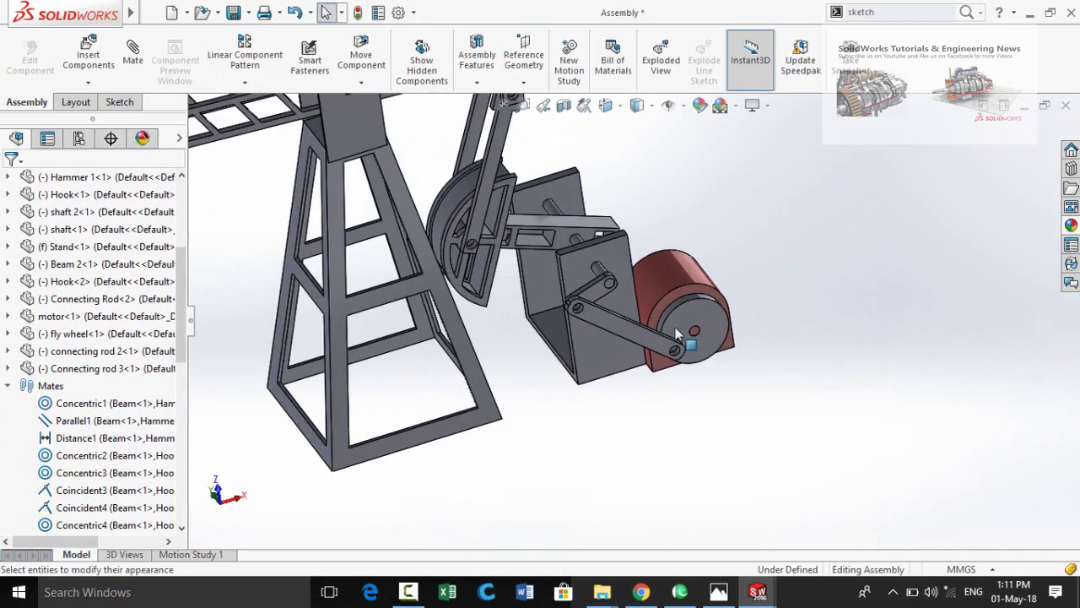
click(708, 355)
right_click(773, 306)
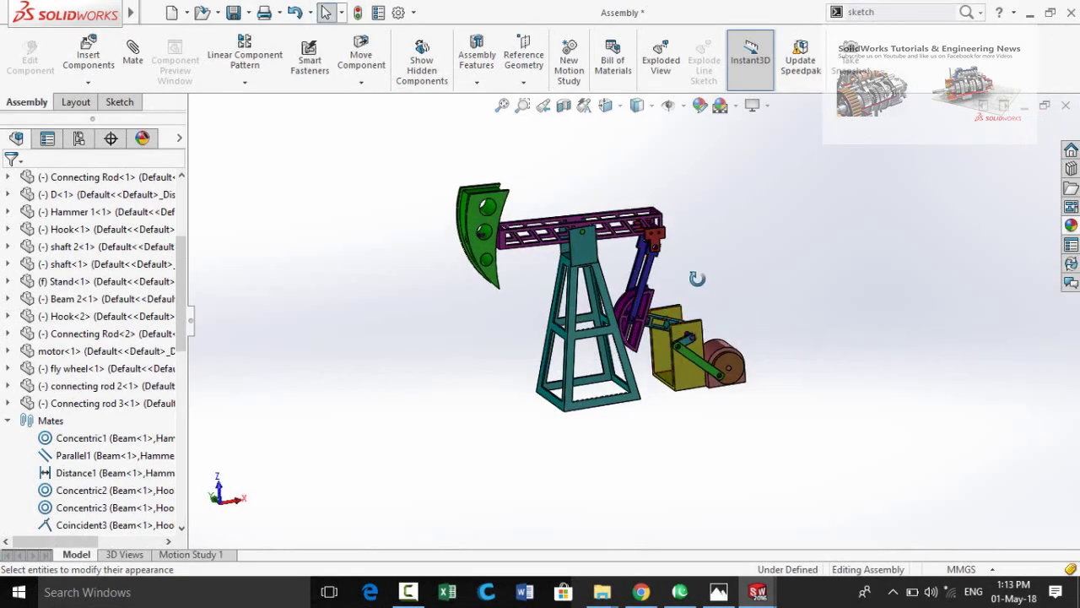
middle_drag(697, 279, 710, 317)
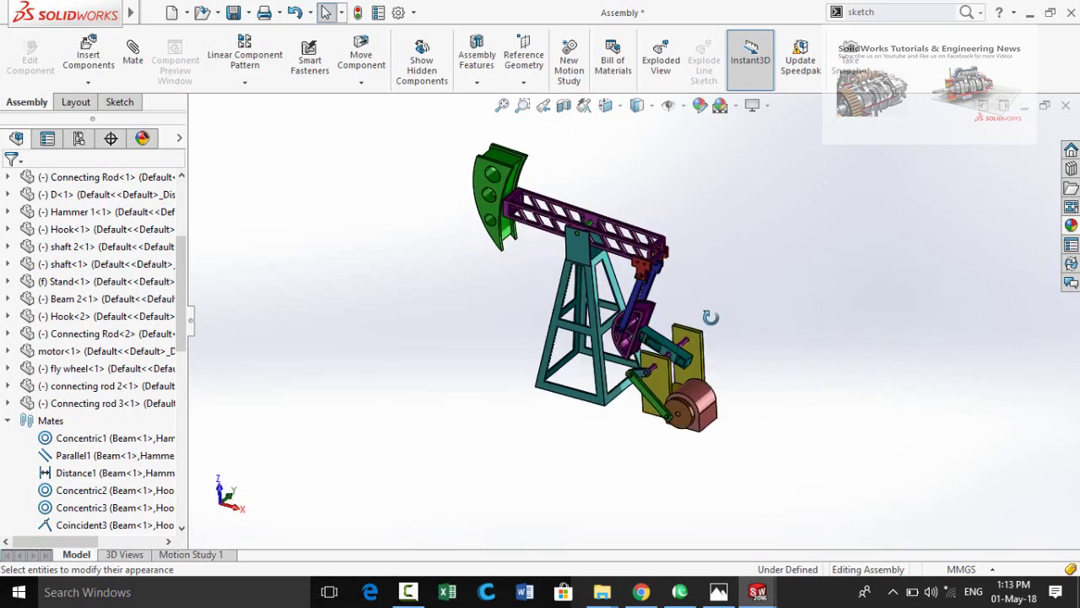
scroll(627, 289, down, 3)
middle_drag(629, 277, 624, 257)
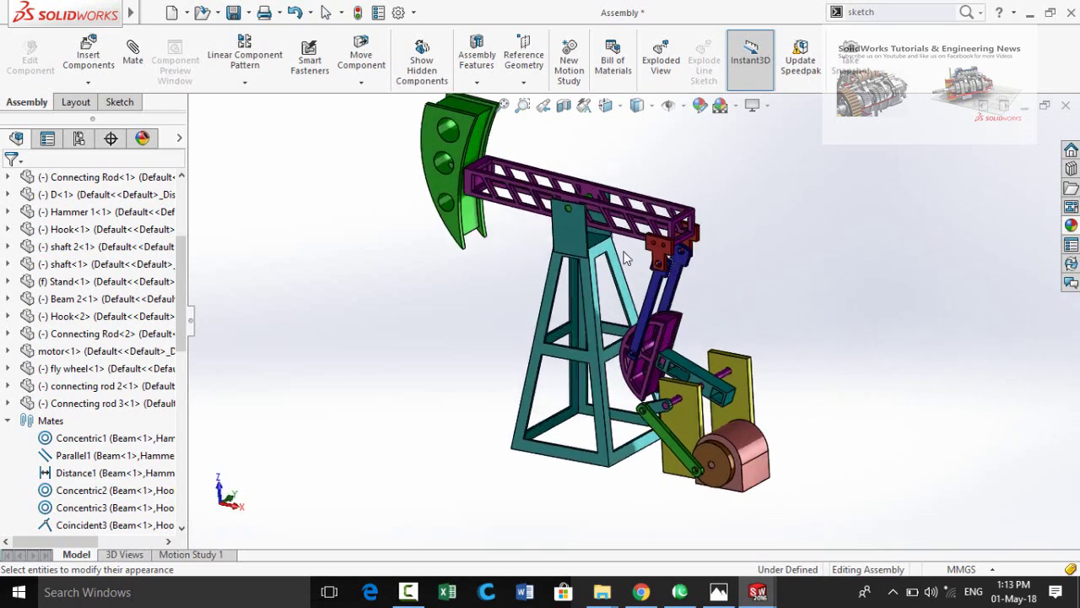
scroll(642, 327, down, 3)
scroll(638, 328, up, 2)
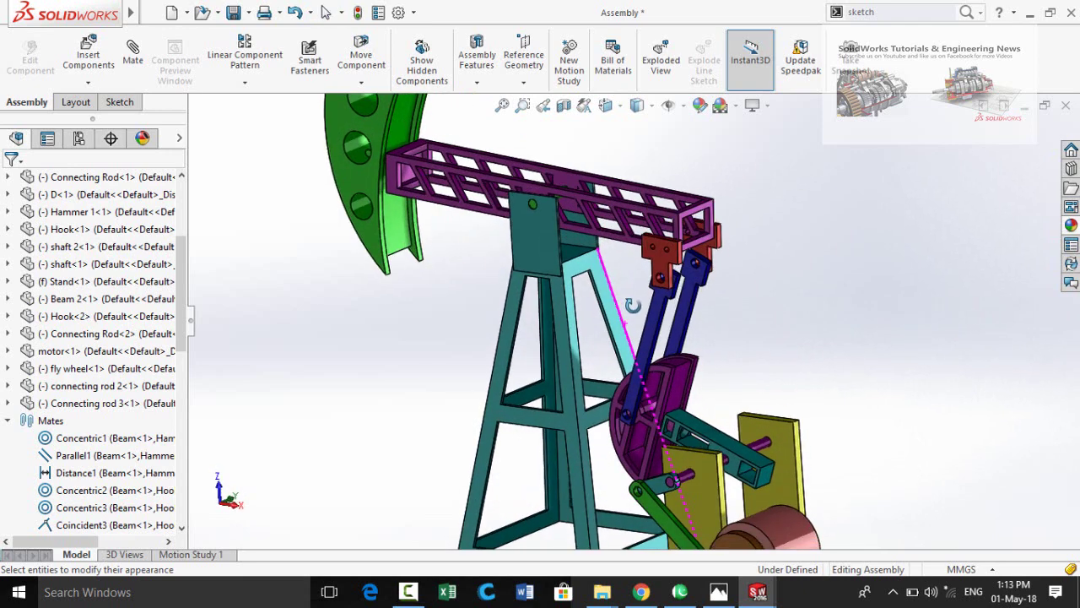
- In Motion Study 1, start a rotary motor on the fly wheel's outer cylindrical face
click(191, 554)
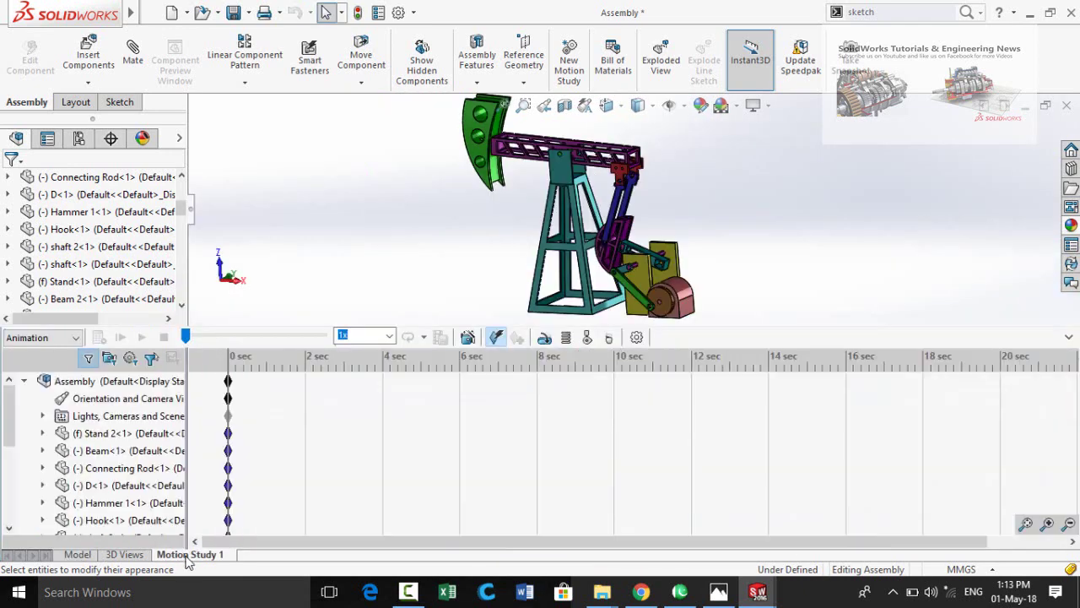
click(545, 337)
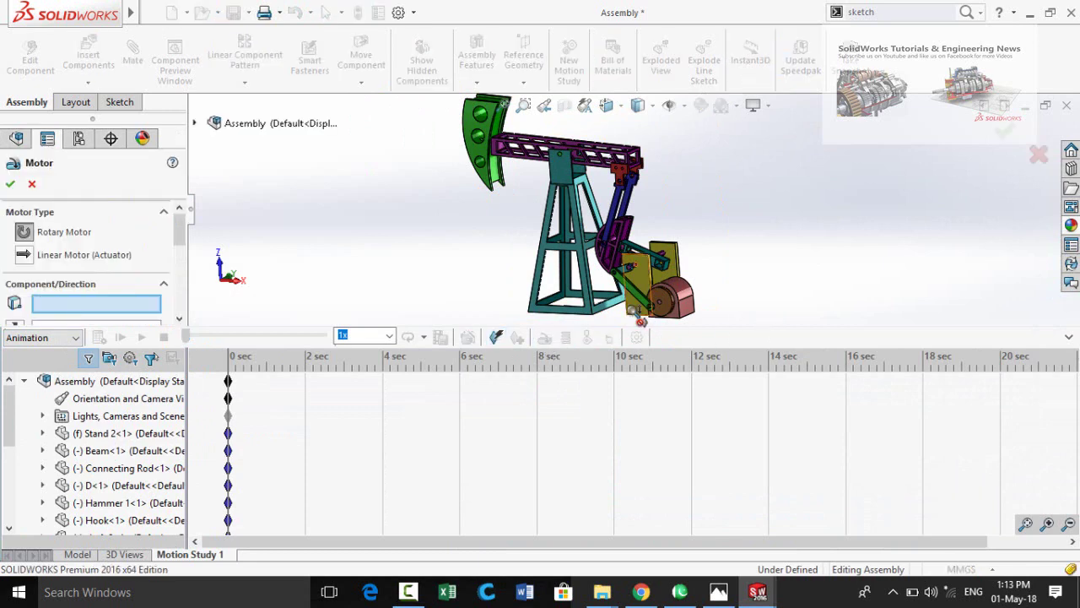
scroll(641, 321, down, 3)
scroll(735, 243, down, 3)
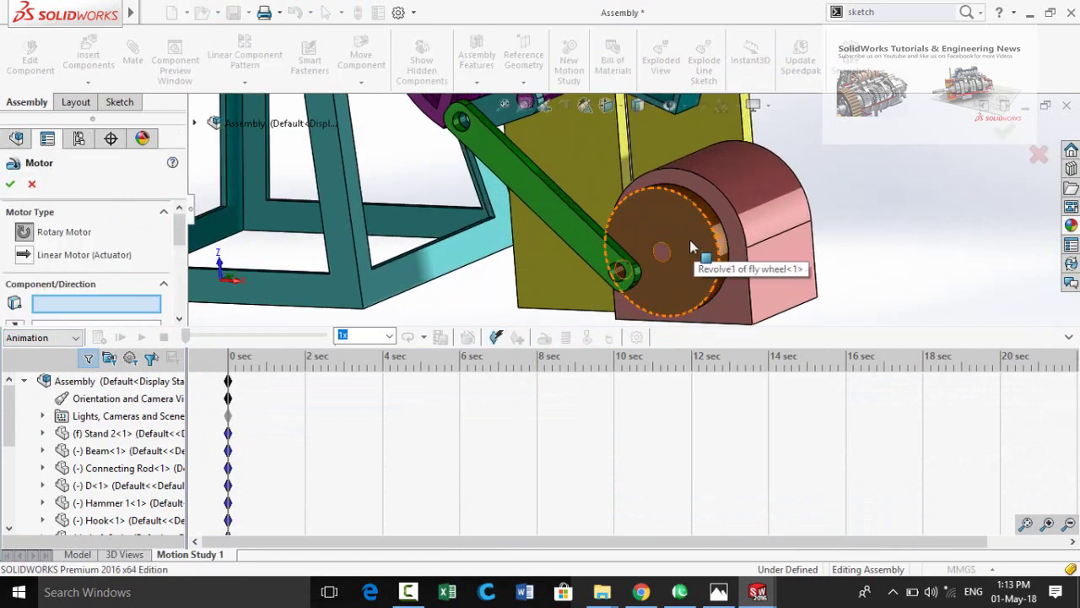
click(690, 243)
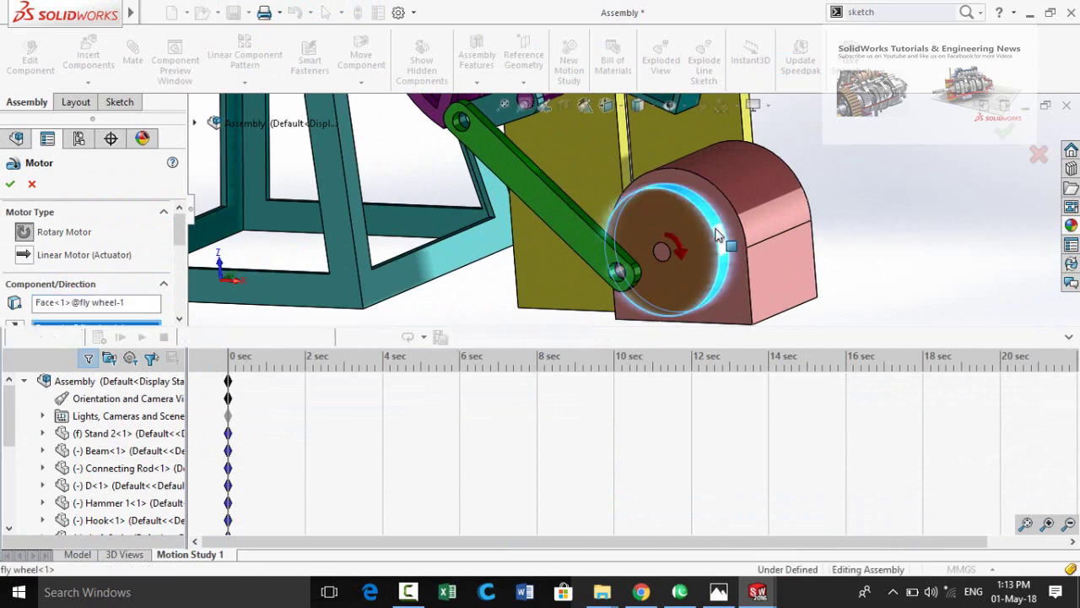
scroll(645, 301, up, 3)
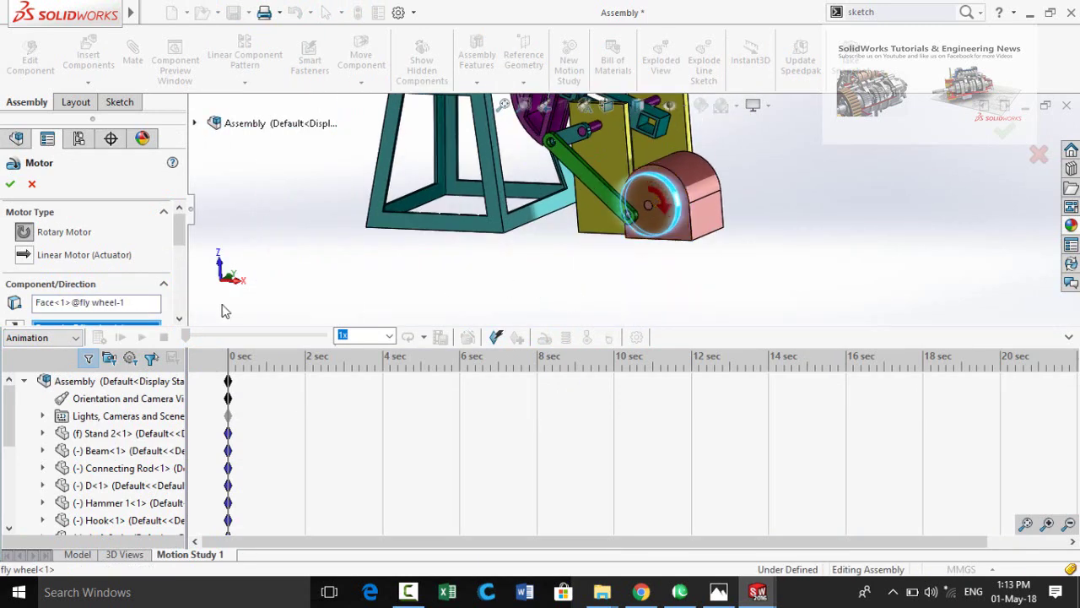
- Reverse the rotary motor's direction, give it a constant speed of 50 RPM and accept the motor
scroll(179, 241, down, 1)
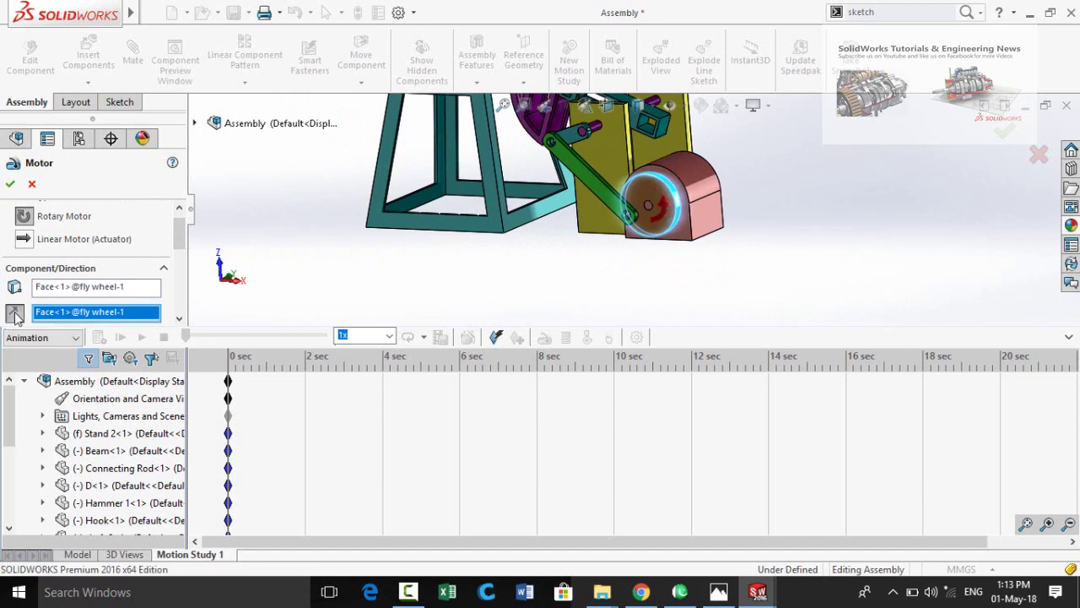
drag(179, 241, 156, 290)
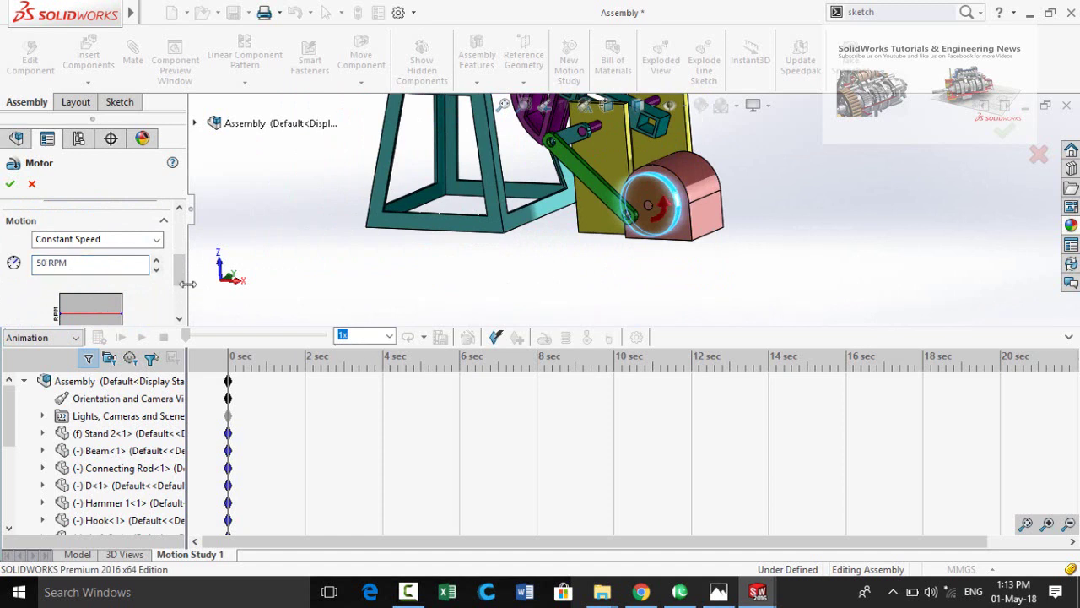
drag(184, 286, 184, 311)
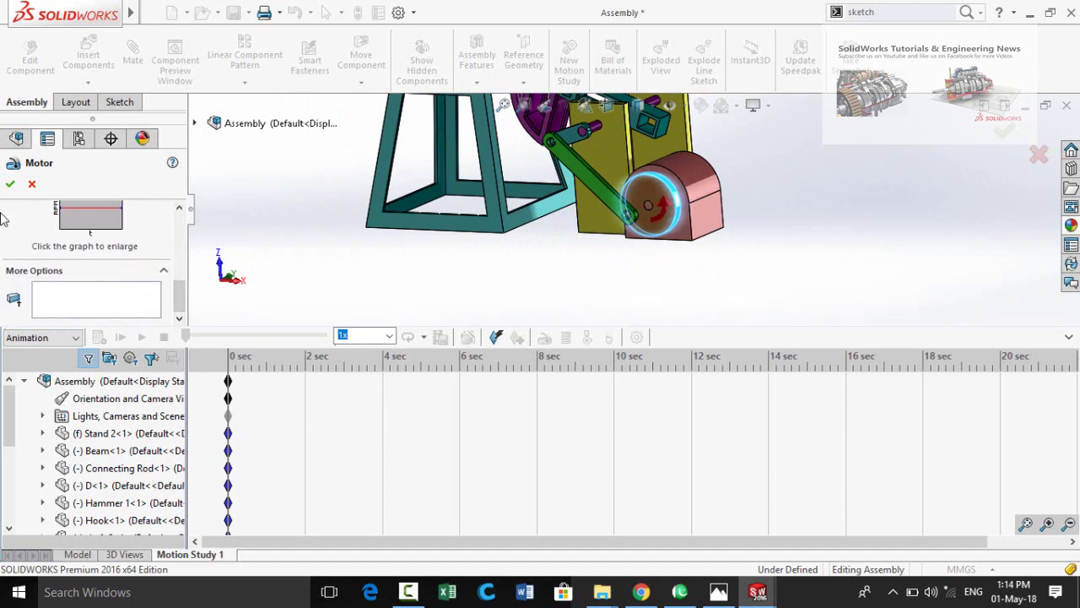
click(10, 184)
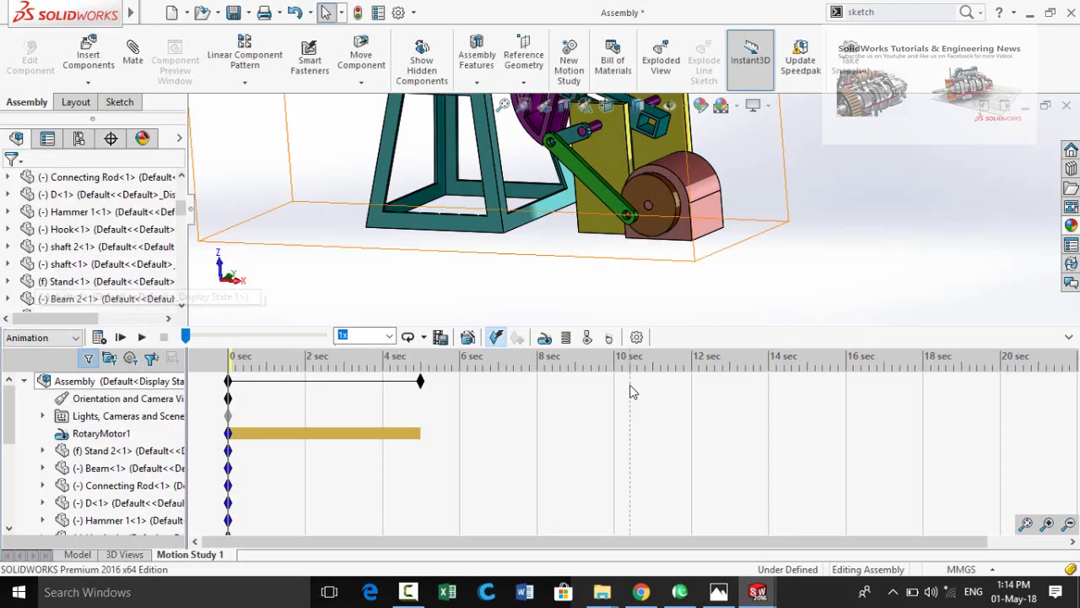
- Set the motion study's playback speed to 0.25x and calculate the study
click(389, 337)
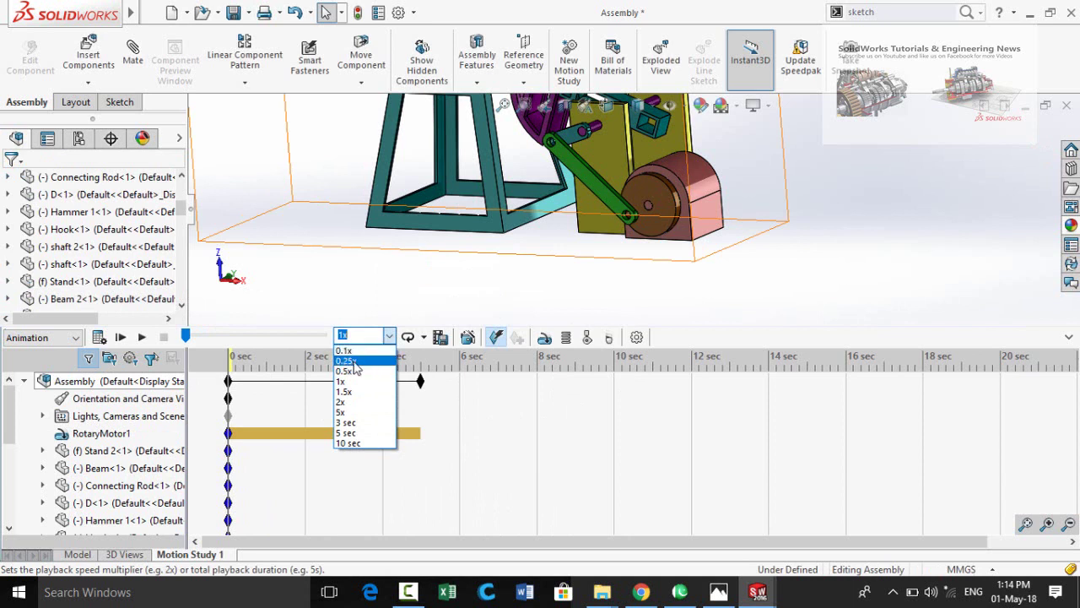
click(358, 361)
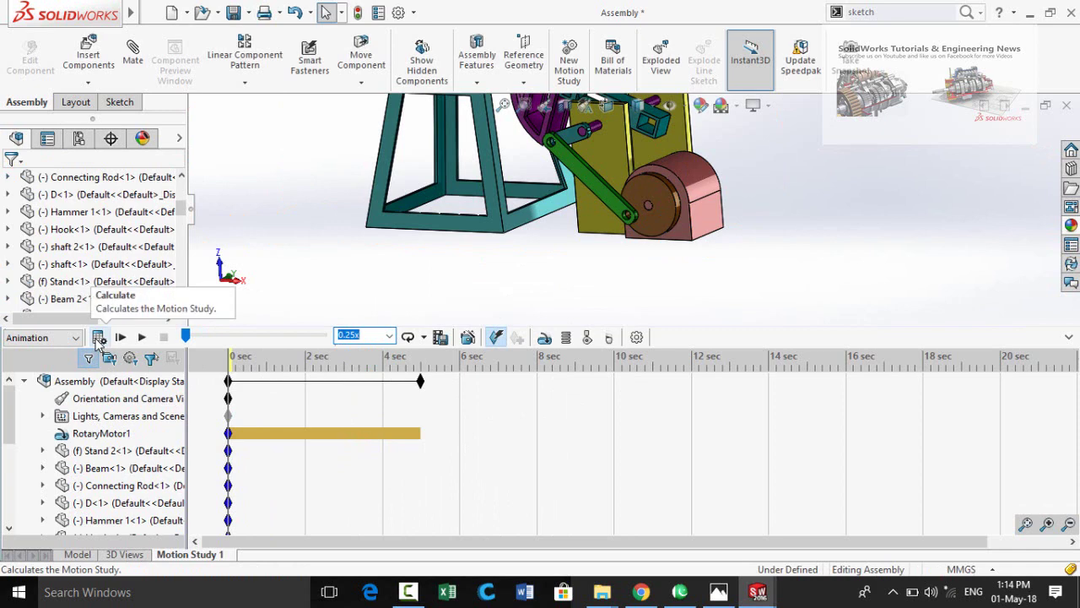
click(98, 337)
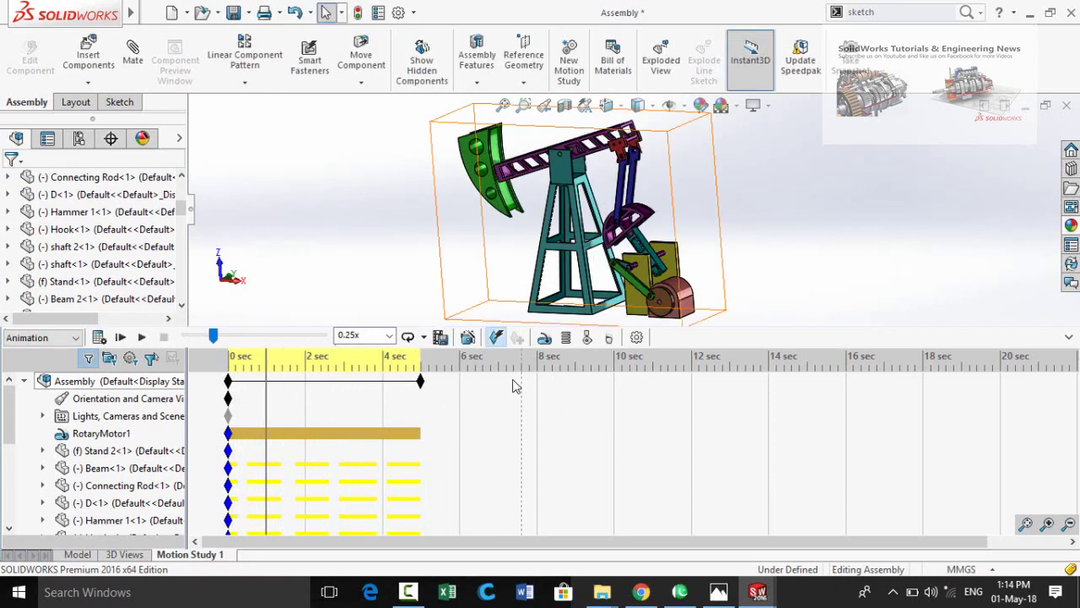
- Save the entire animation as the AVI file Animation at a 16:9 aspect ratio with the Intel IYUV codec, recalculating the results
click(440, 337)
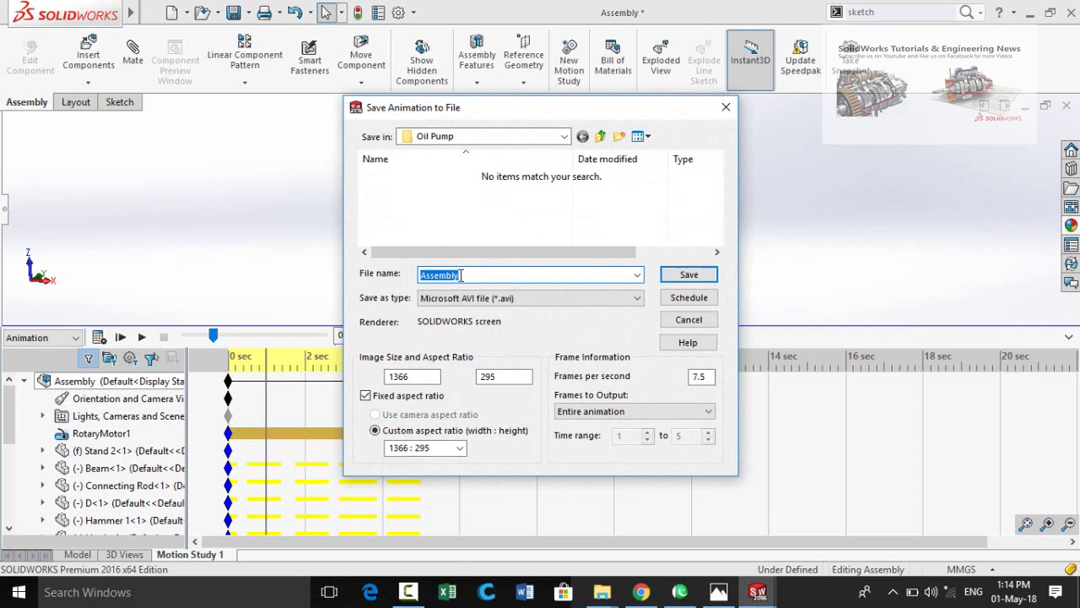
text(Animation)
click(460, 450)
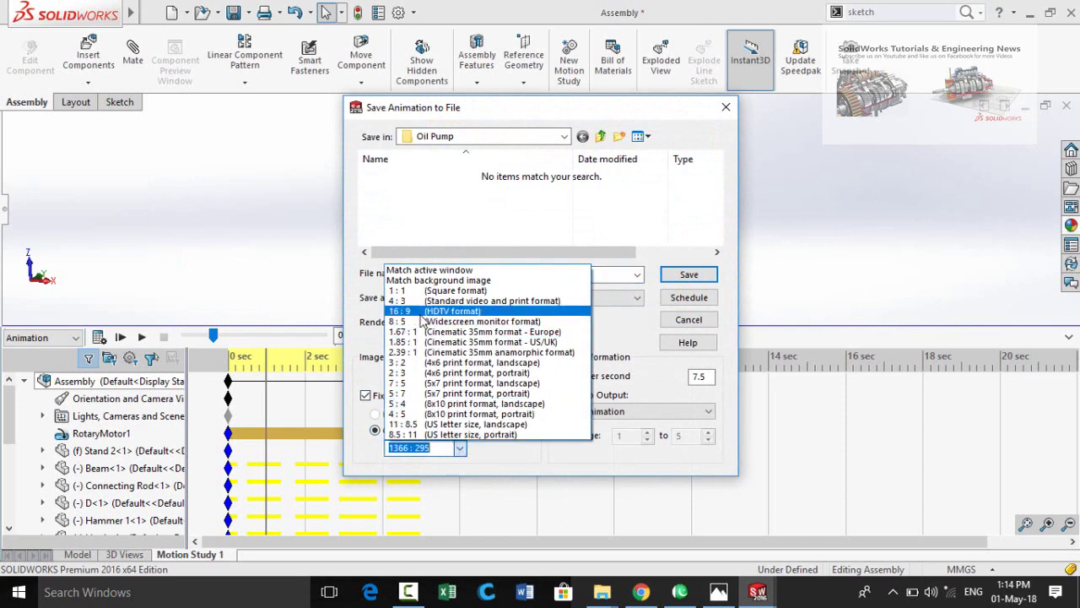
click(400, 314)
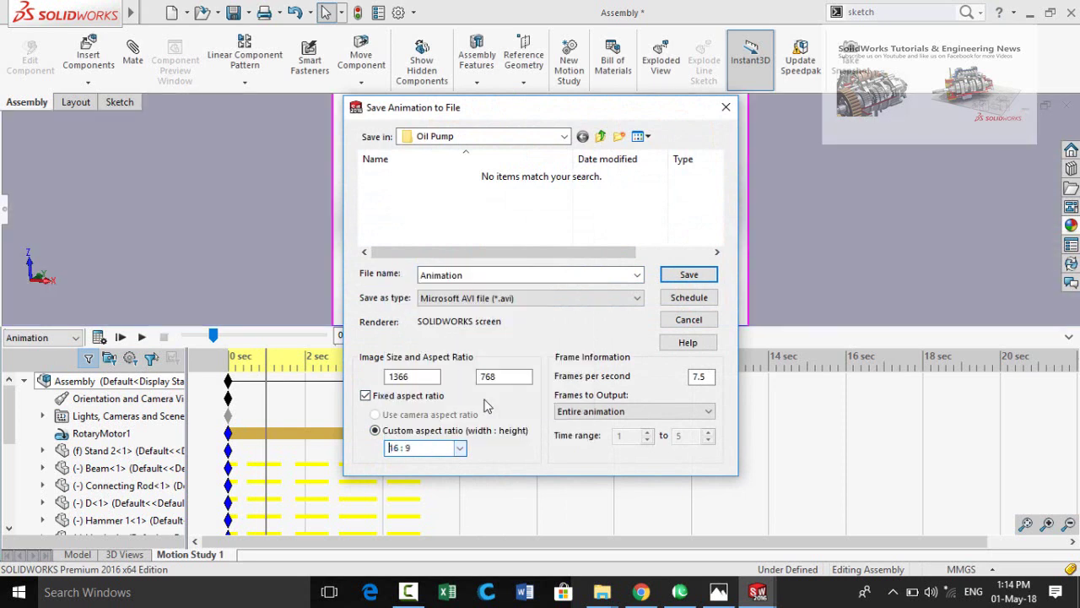
click(688, 276)
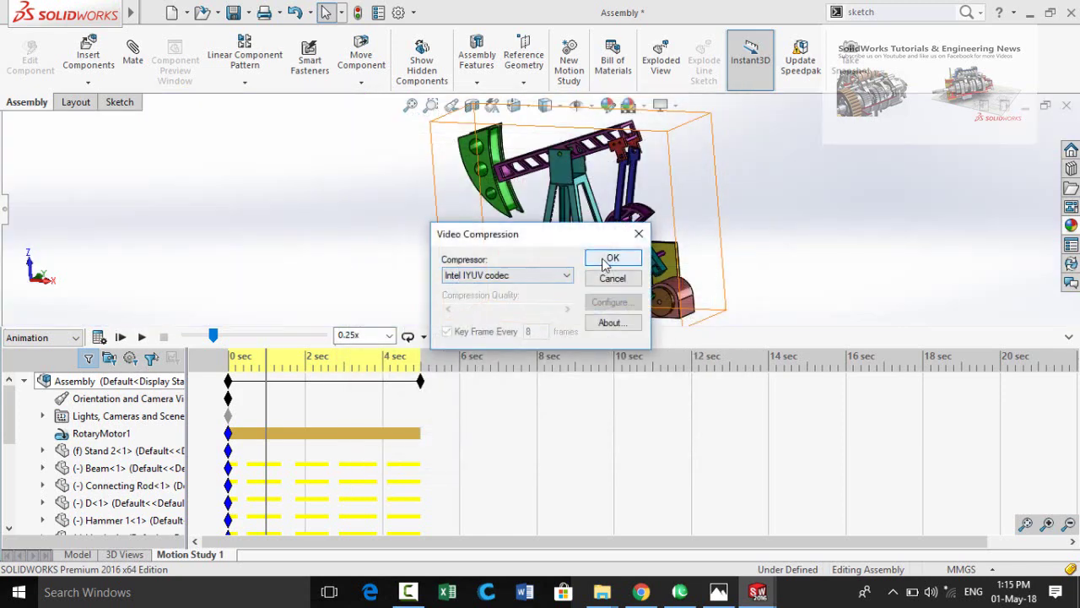
click(610, 260)
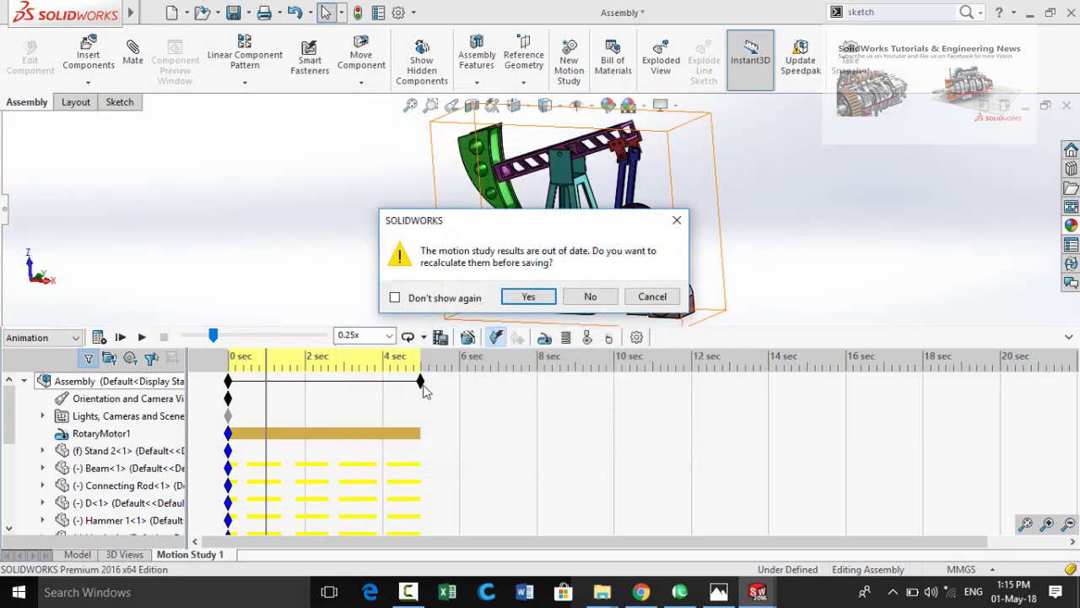
click(529, 299)
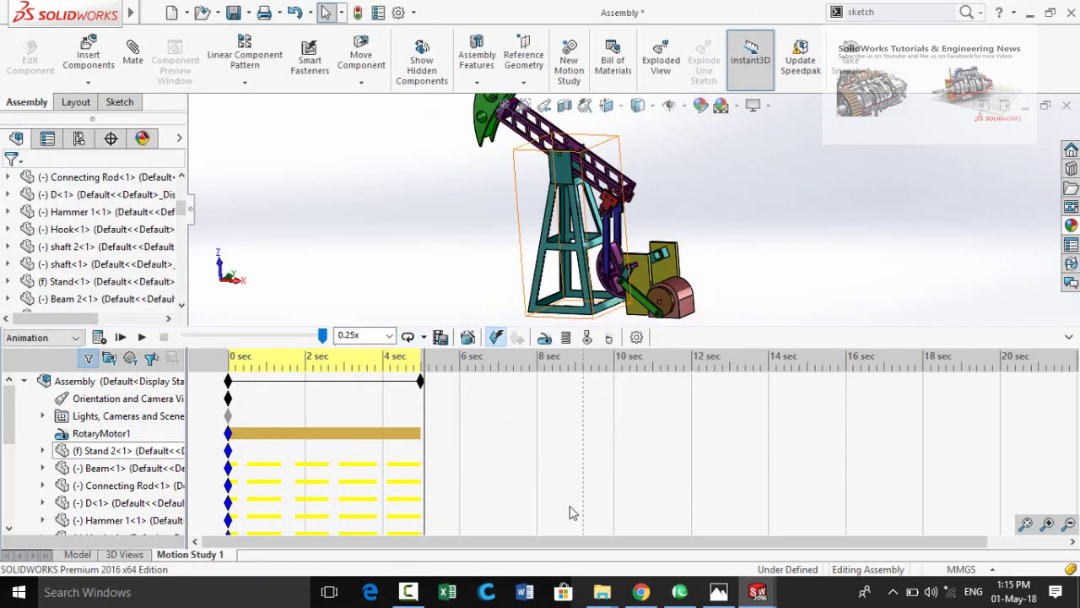
- Switch to File Explorer's Oil Pump folder and play the saved Animation AVI file in a chosen video player
mouse_move(604, 599)
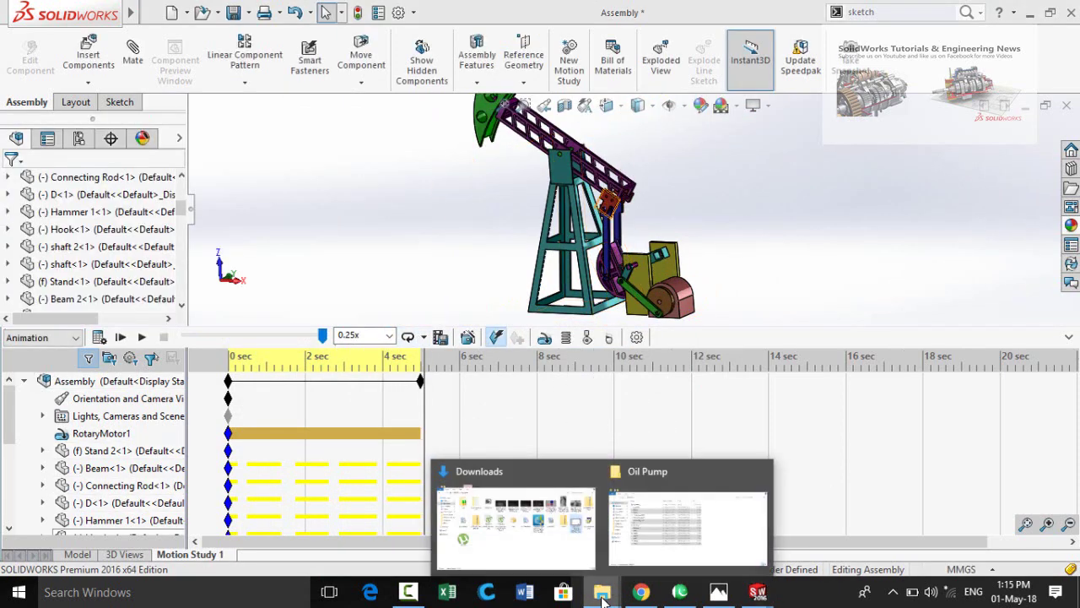
click(634, 527)
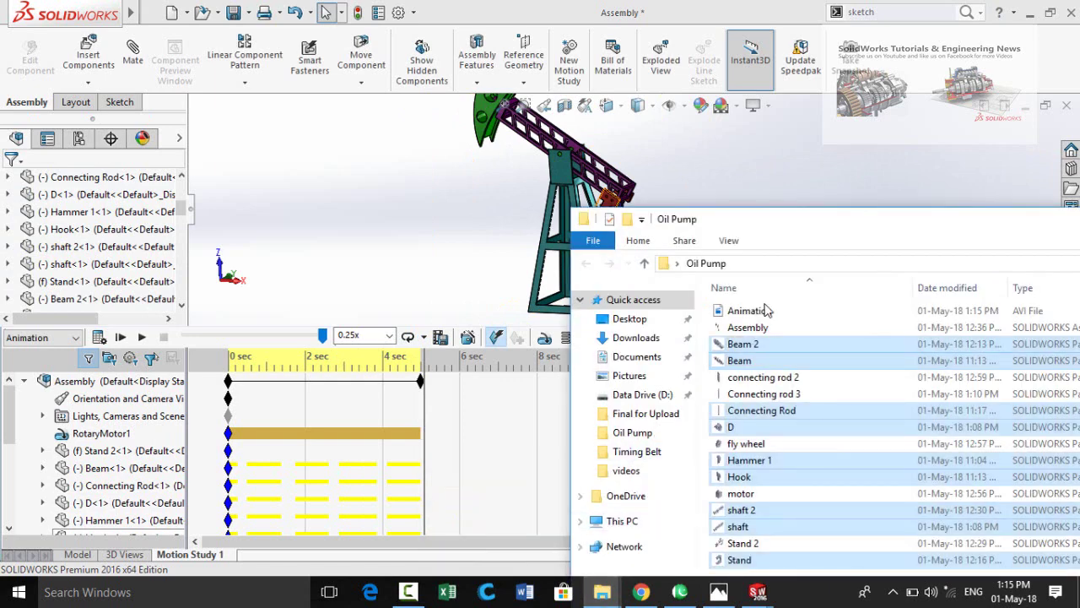
double_click(786, 230)
click(326, 352)
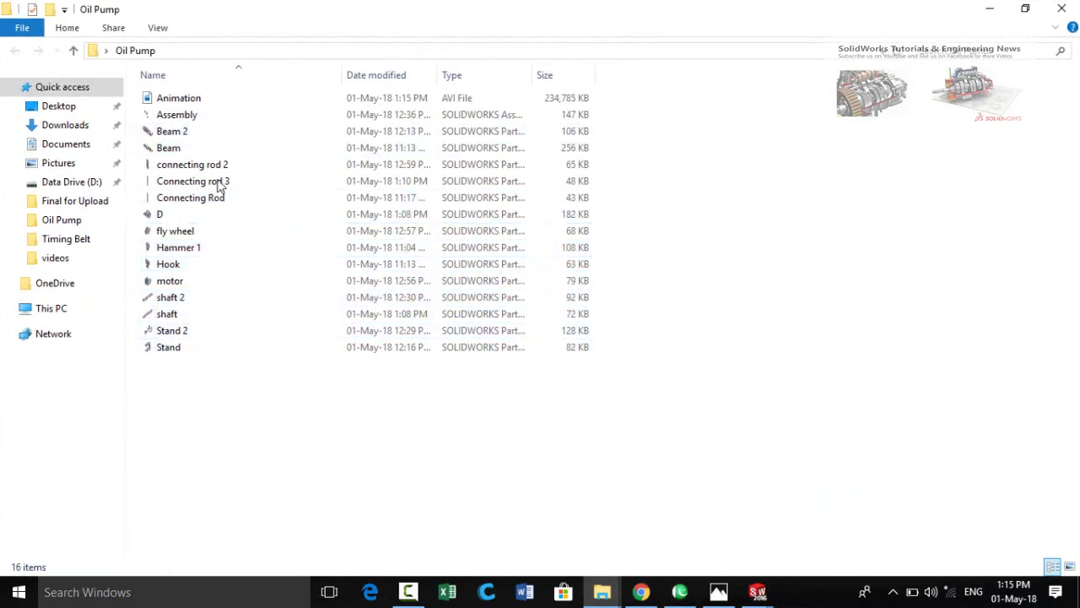
click(174, 100)
right_click(174, 105)
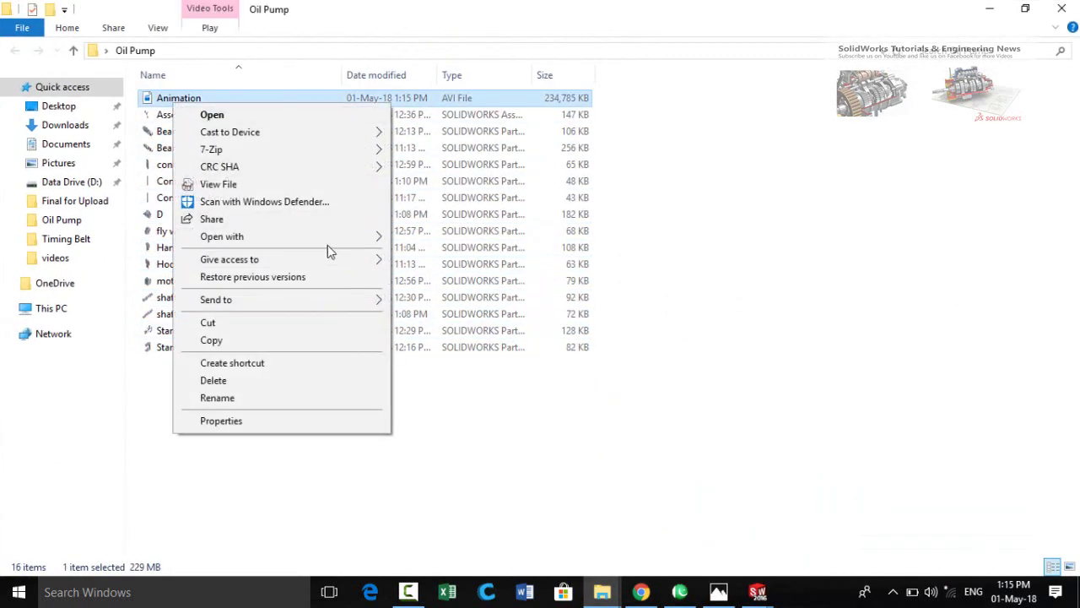
mouse_move(328, 238)
click(456, 273)
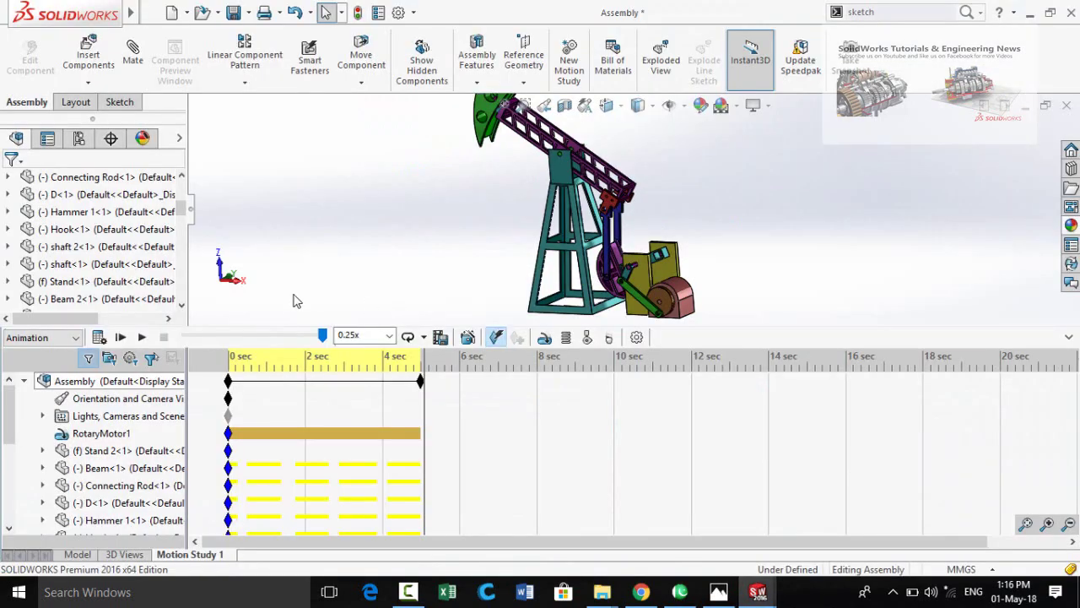
- Return from the motion study to the assembly model and examine the completed pump jack from its other side
click(73, 559)
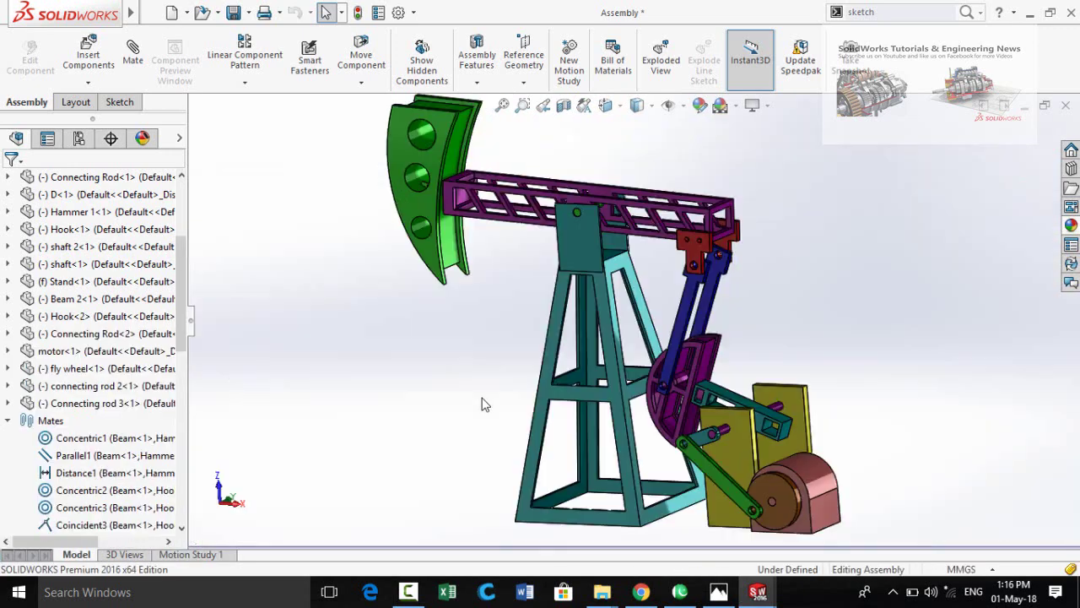
scroll(577, 370, up, 4)
middle_drag(541, 381, 672, 429)
scroll(676, 365, down, 2)
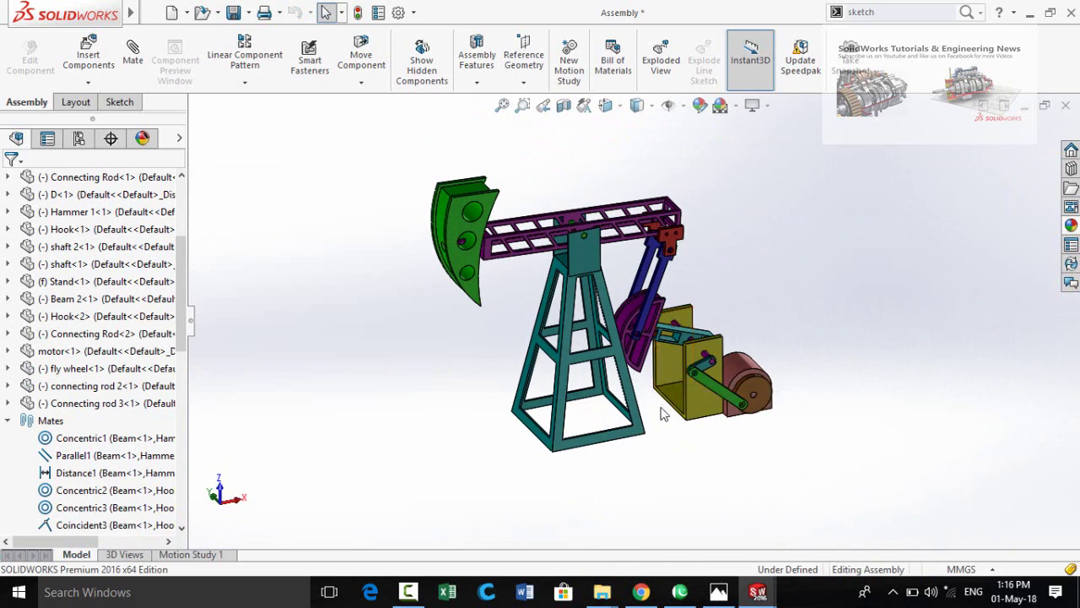
drag(662, 413, 655, 430)
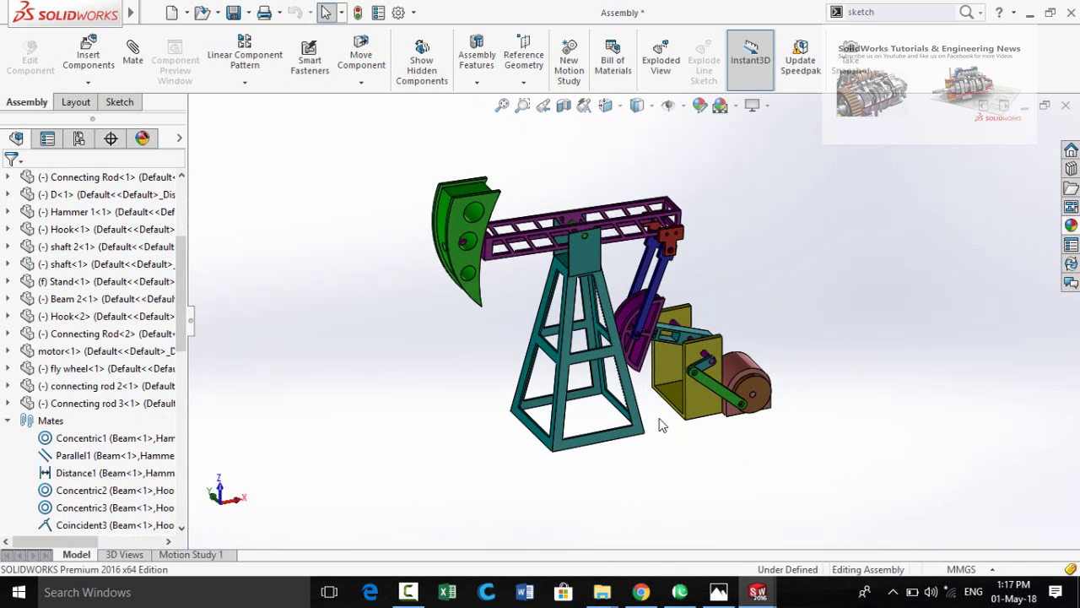
mouse_move(658, 418)
middle_down()
mouse_move(653, 389)
mouse_move(663, 412)
middle_up()
- Switch to the Chrome browser
click(641, 592)
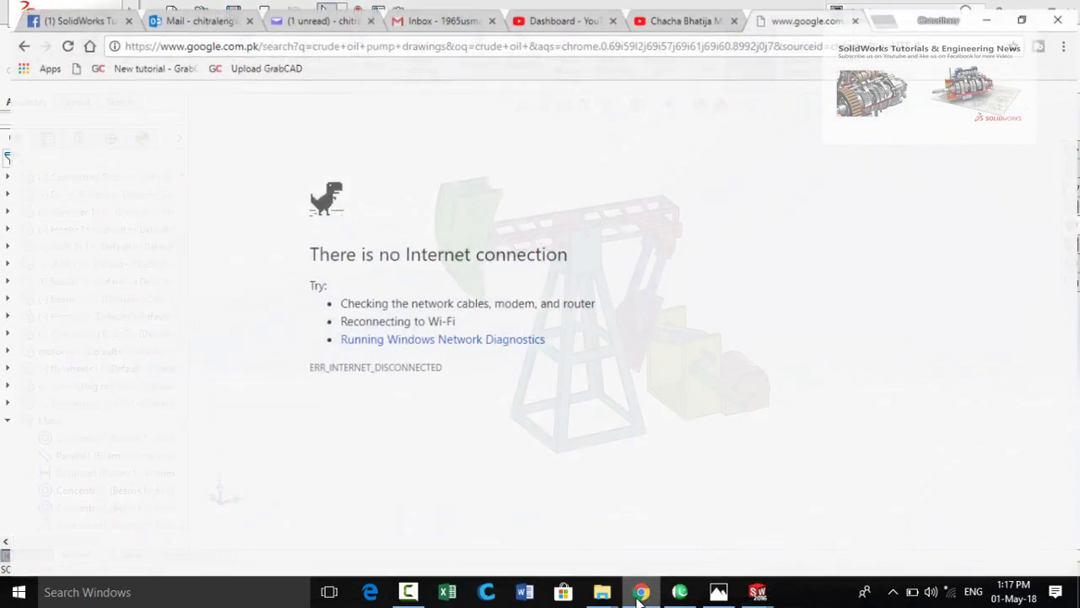